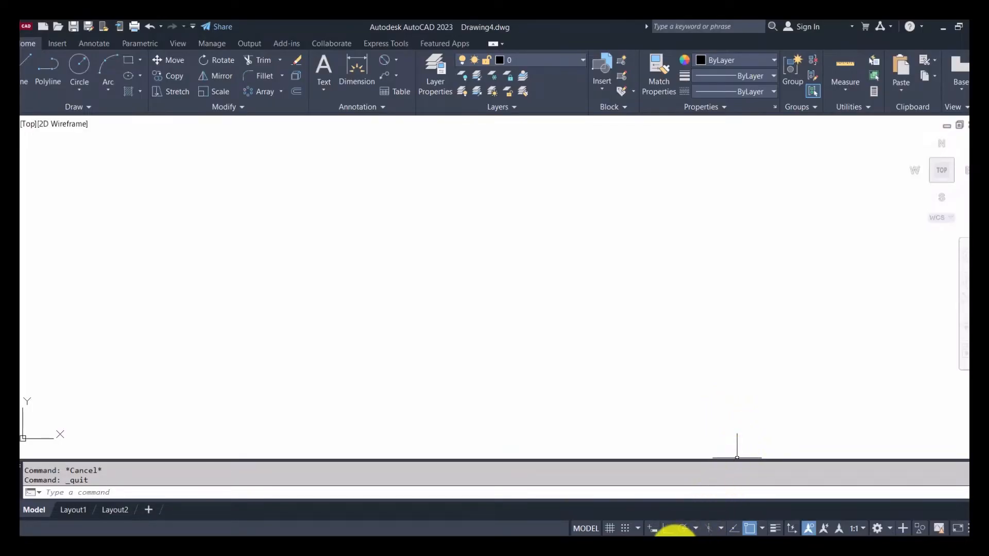
# View the reference house elevation image Practice 11.png and return to the empty AutoCAD drawing.
pyautogui.click(669, 533)
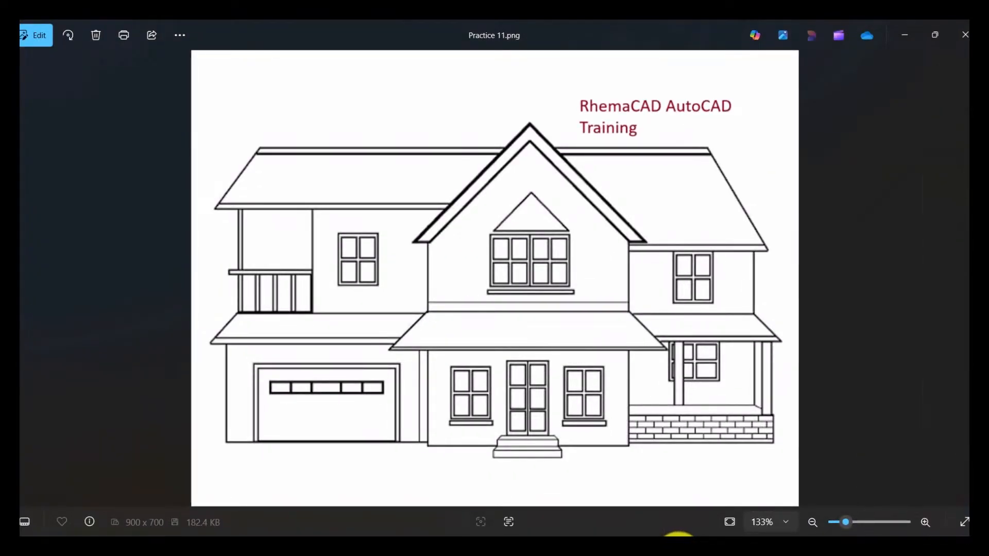
pyautogui.click(679, 536)
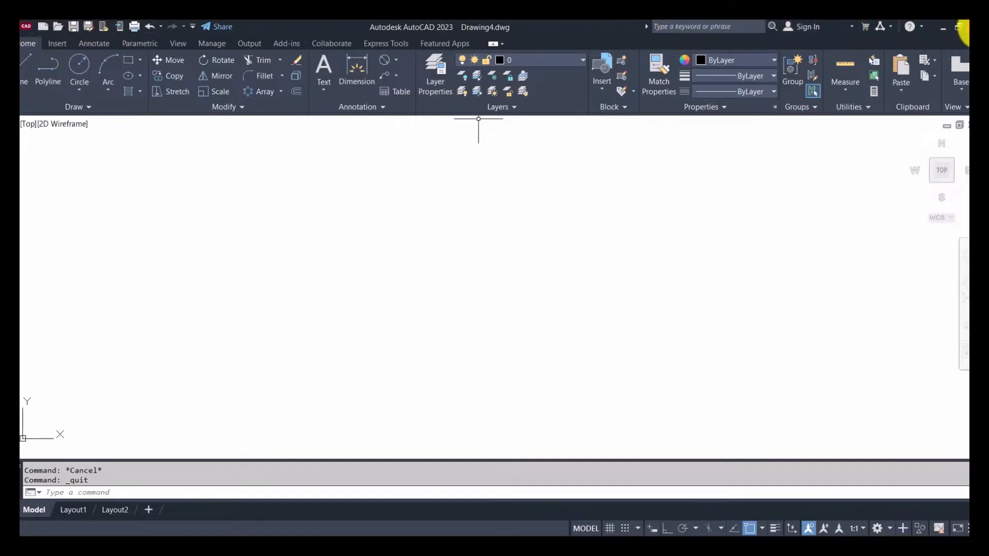
pyautogui.click(57, 44)
pyautogui.click(98, 44)
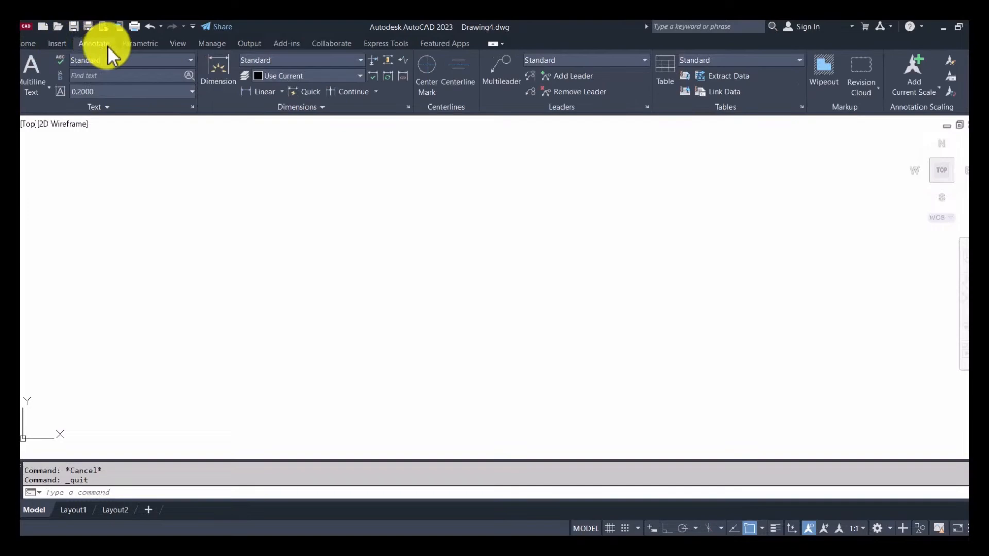
pyautogui.click(145, 45)
pyautogui.click(177, 45)
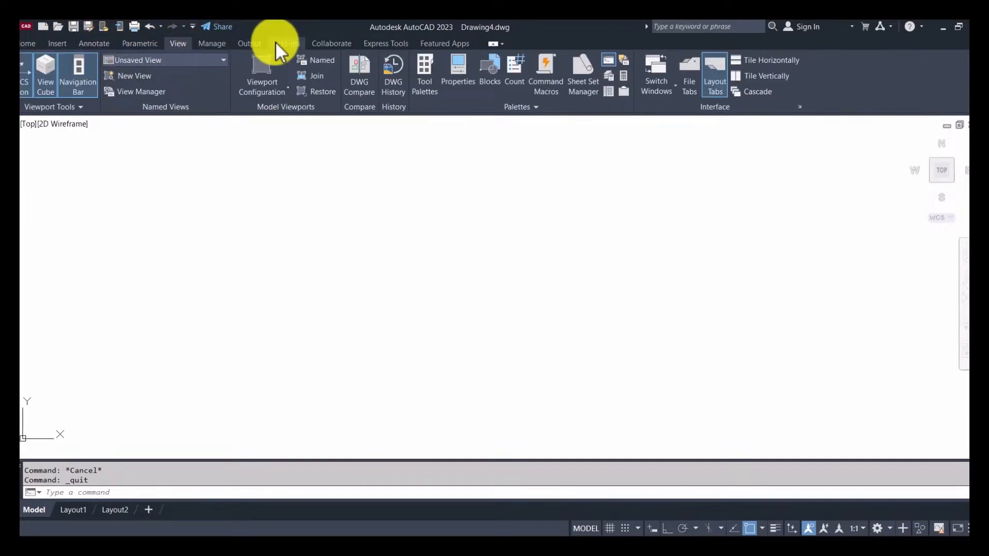
pyautogui.click(26, 45)
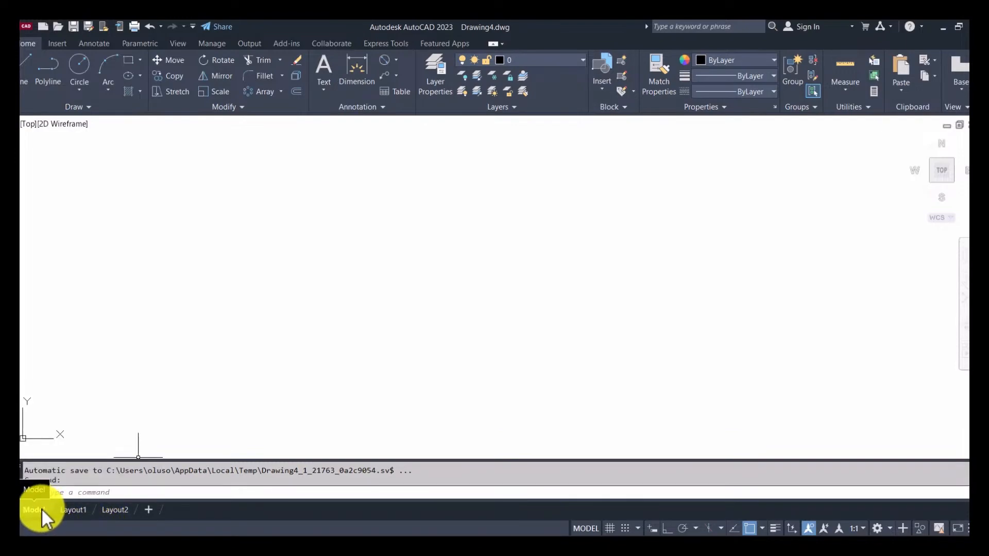
# Add three new layouts after Layout2, check Layout1 against model space, and return to model space.
pyautogui.click(73, 510)
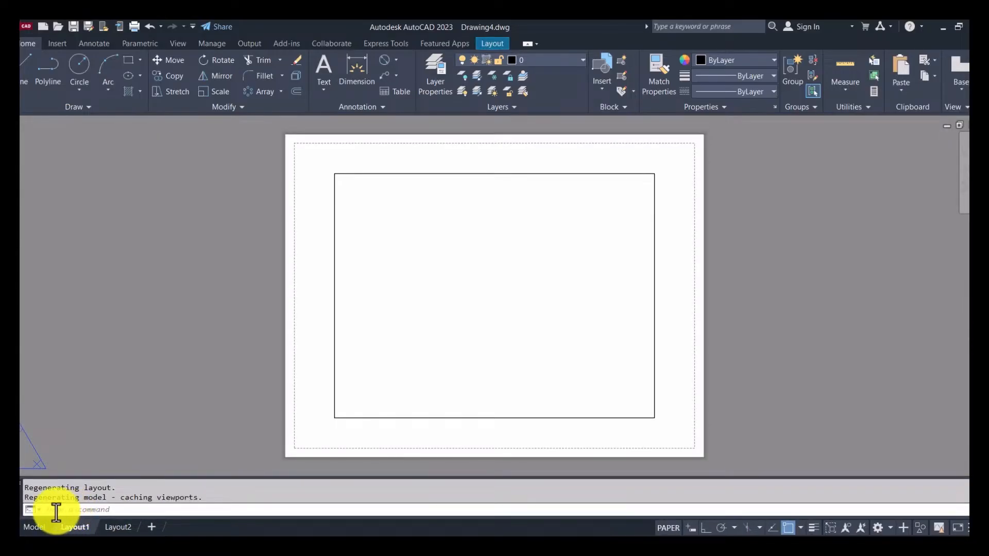
pyautogui.click(151, 527)
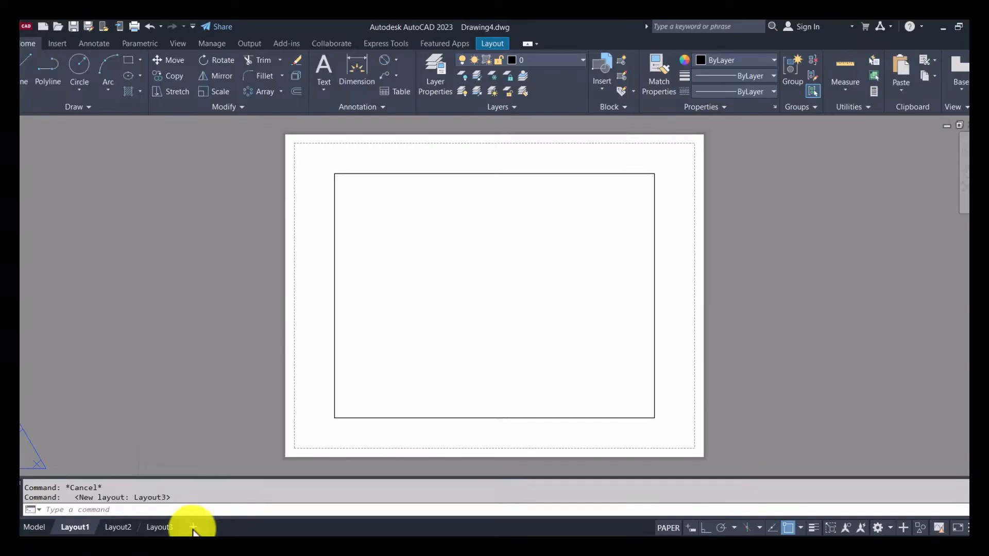
pyautogui.click(194, 527)
pyautogui.click(233, 527)
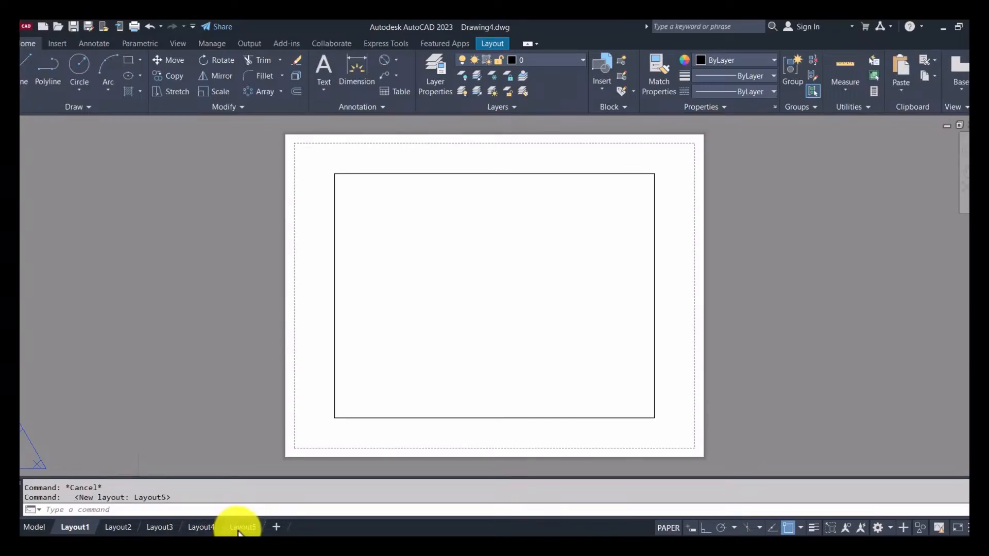
pyautogui.click(34, 527)
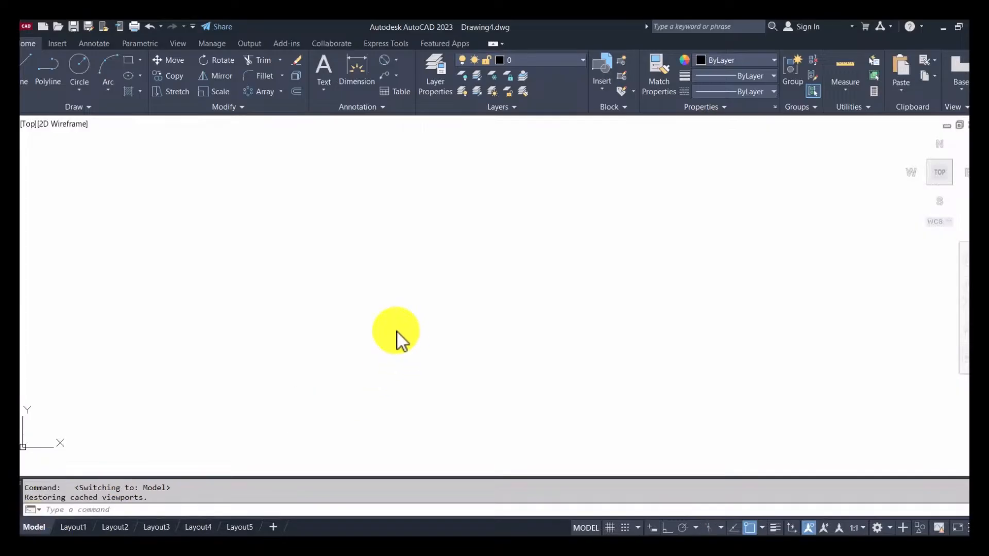
pyautogui.click(75, 528)
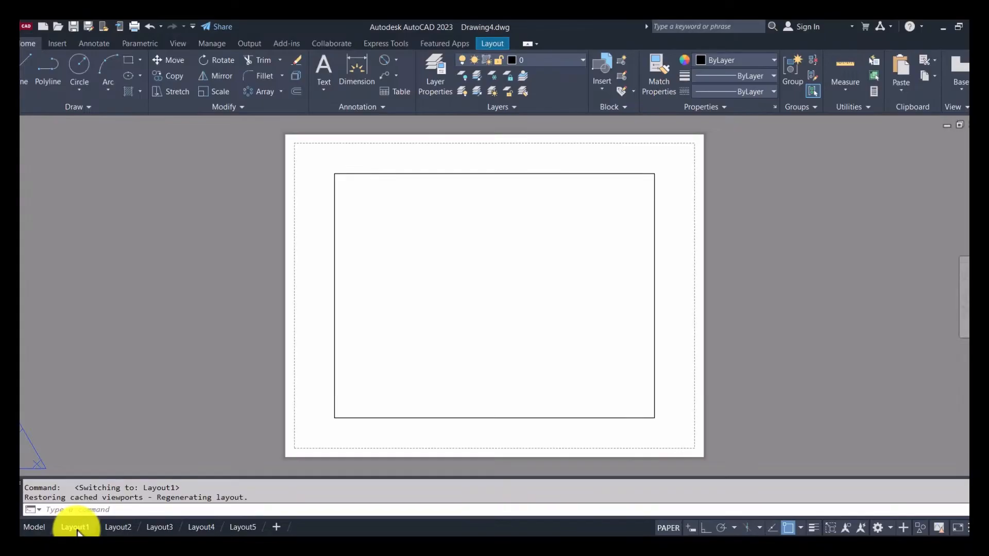
pyautogui.click(39, 528)
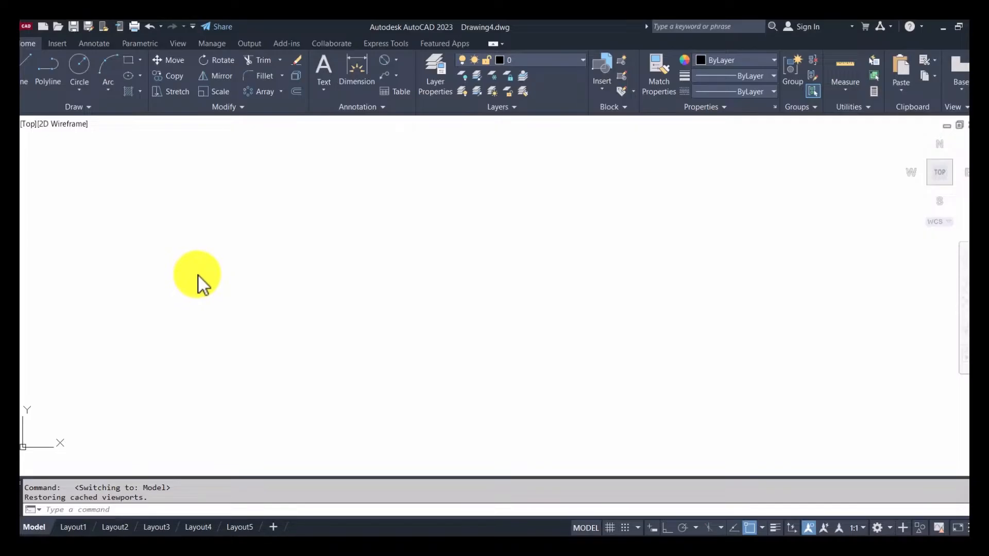
# Draw a long irregular chain of connected lines, zigzagging rightwards across the upper drawing area and looping back leftwards along the lower part.
pyautogui.click(23, 64)
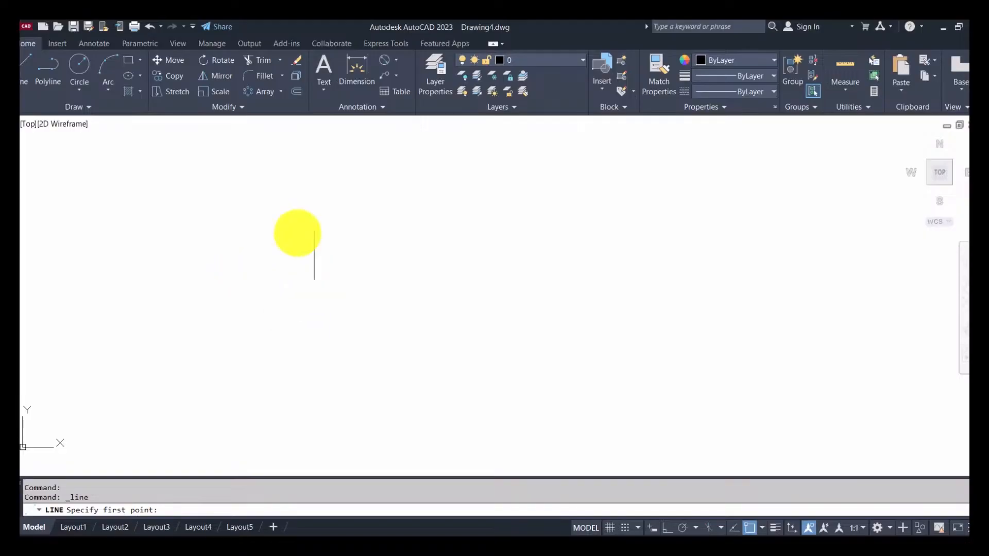
pyautogui.click(226, 252)
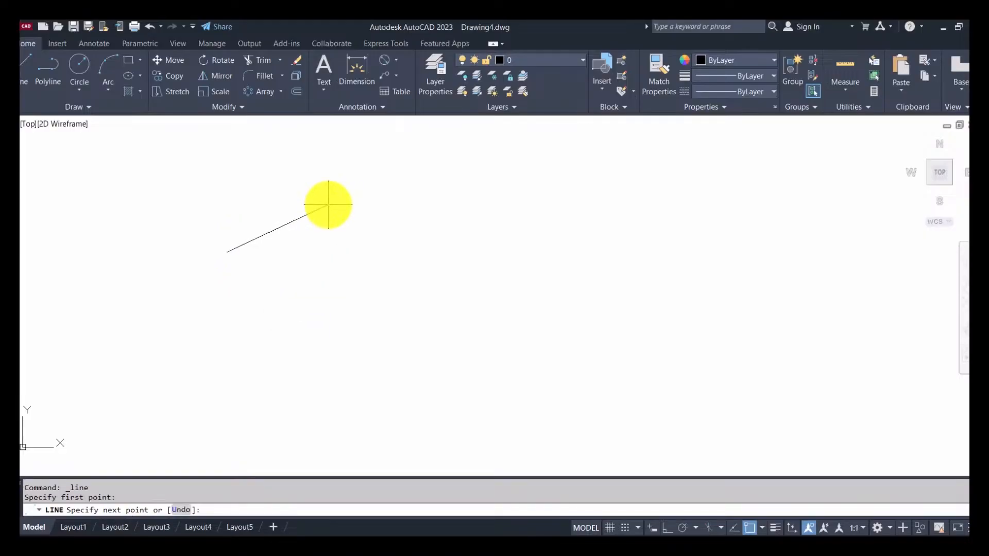
pyautogui.click(329, 202)
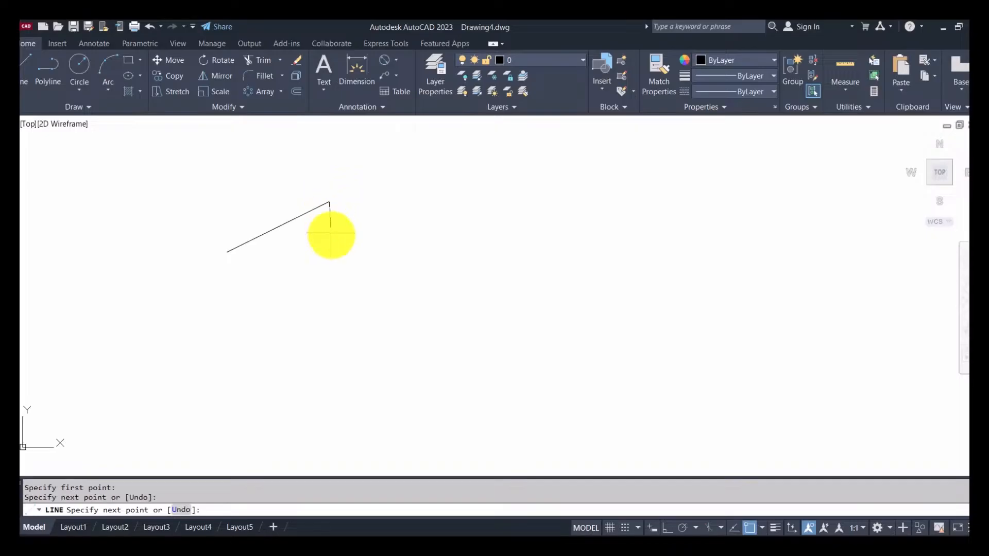
pyautogui.click(336, 266)
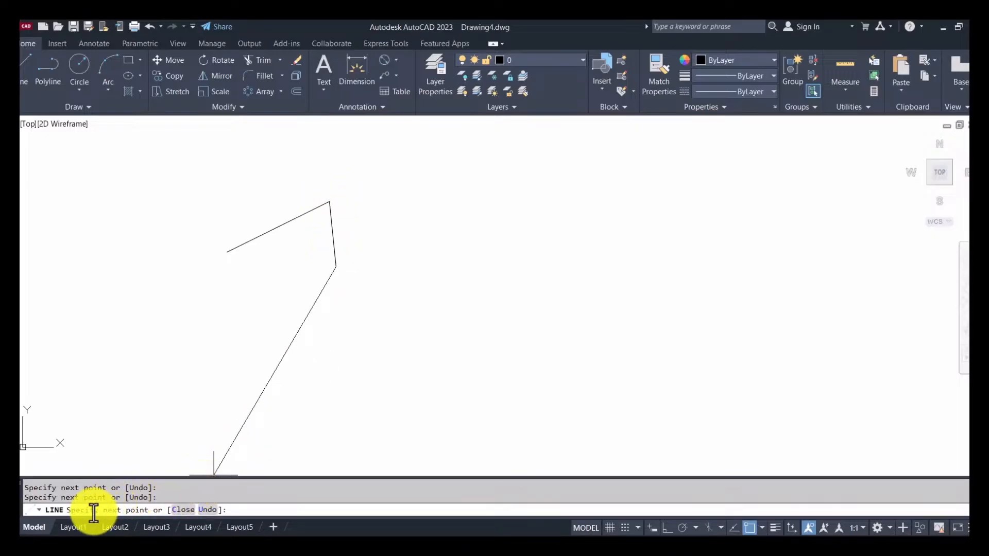
pyautogui.click(422, 222)
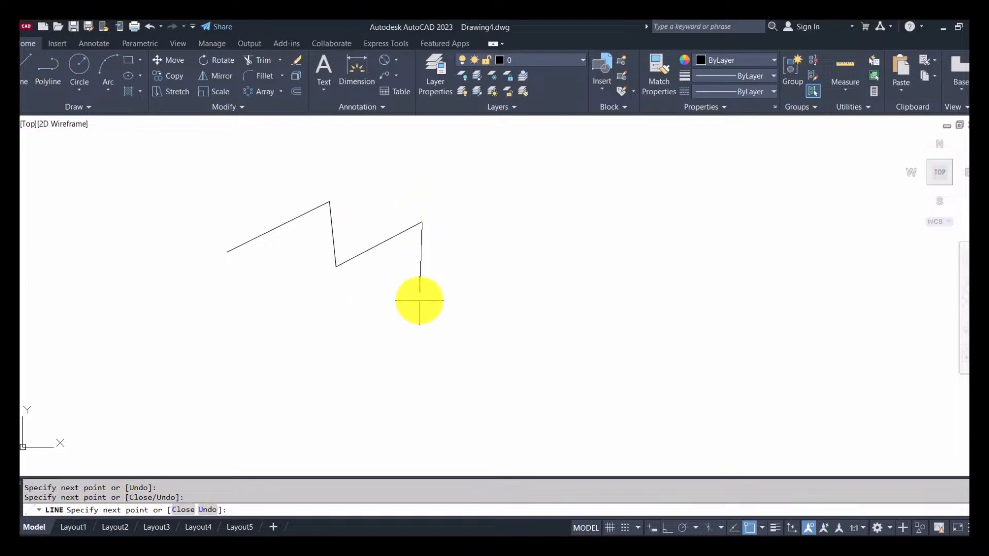
pyautogui.click(420, 299)
pyautogui.click(500, 266)
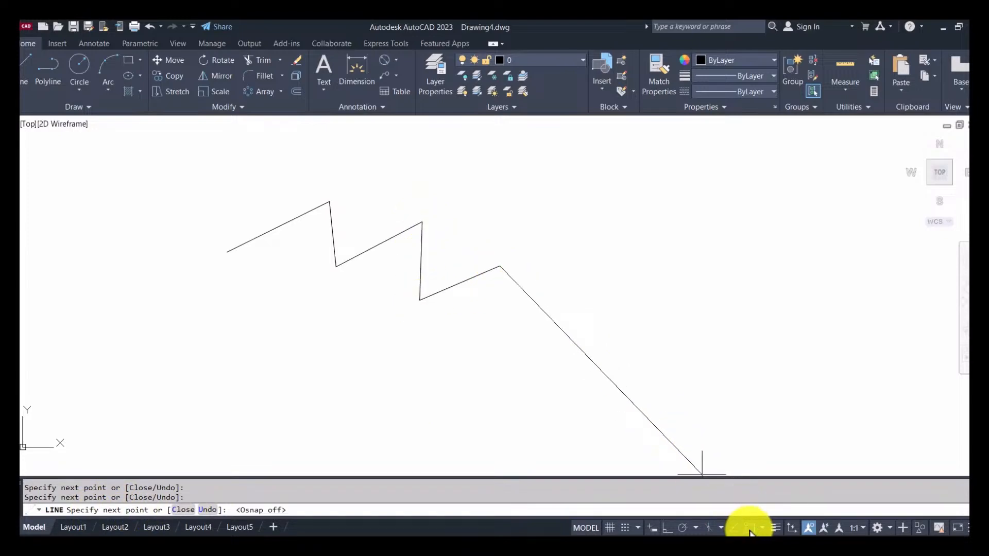
pyautogui.click(536, 264)
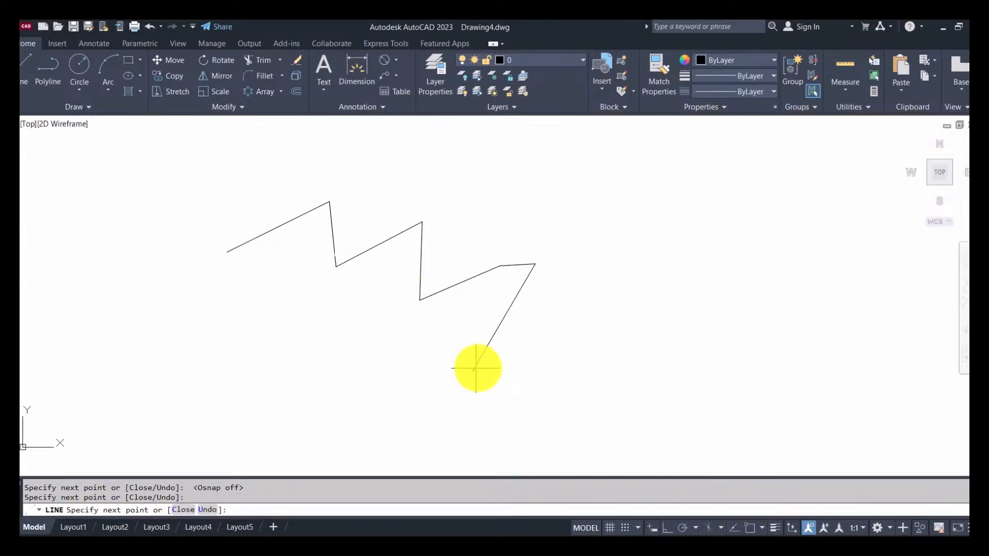
pyautogui.click(472, 371)
pyautogui.click(615, 317)
pyautogui.click(584, 266)
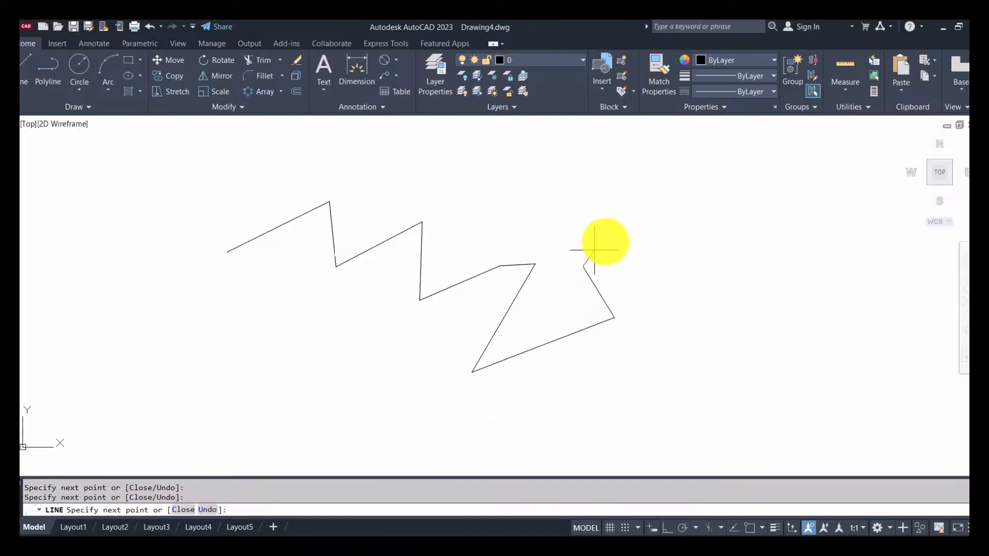
pyautogui.click(655, 204)
pyautogui.click(728, 247)
pyautogui.click(684, 300)
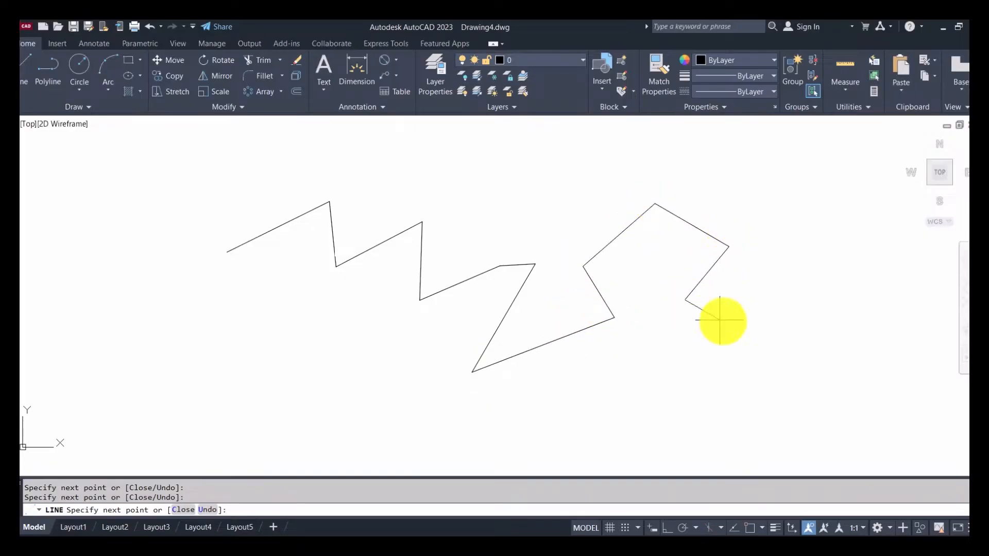
pyautogui.click(744, 327)
pyautogui.click(685, 352)
pyautogui.click(599, 380)
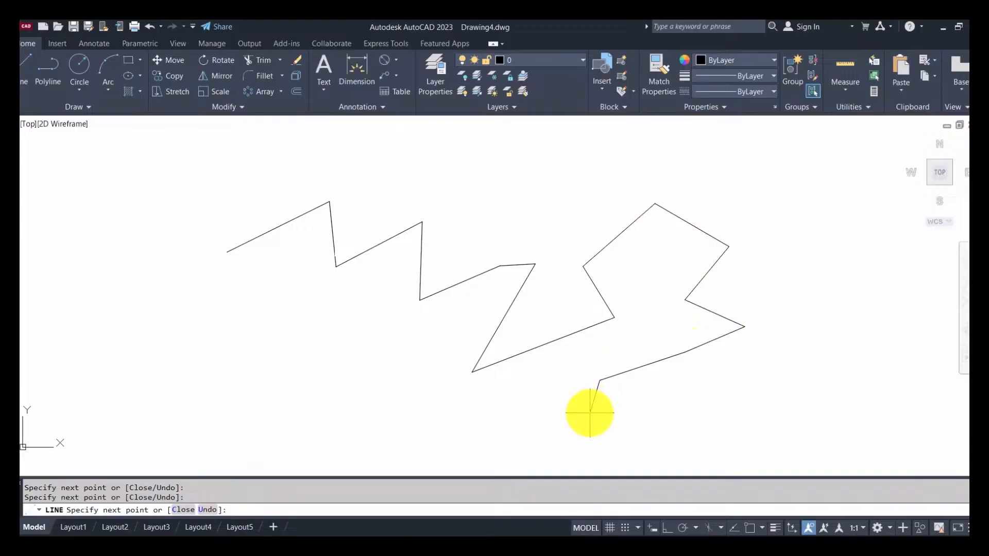
pyautogui.click(591, 412)
pyautogui.click(514, 410)
pyautogui.click(493, 439)
pyautogui.click(330, 392)
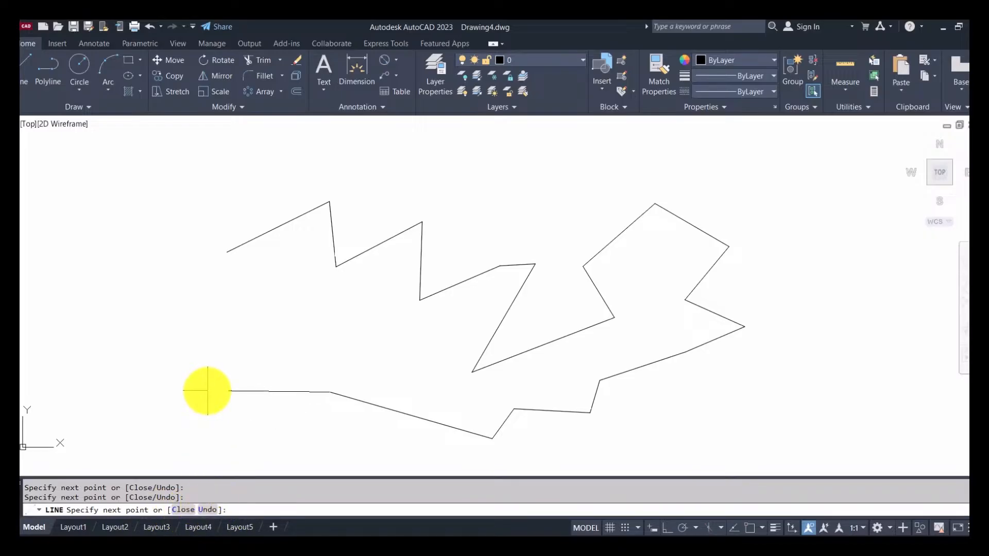
pyautogui.click(261, 401)
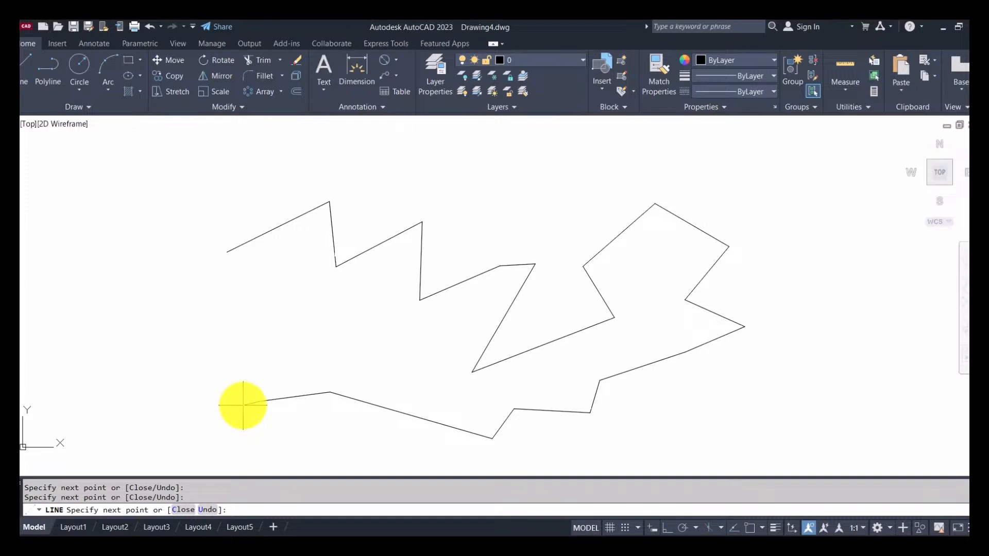
pyautogui.click(248, 433)
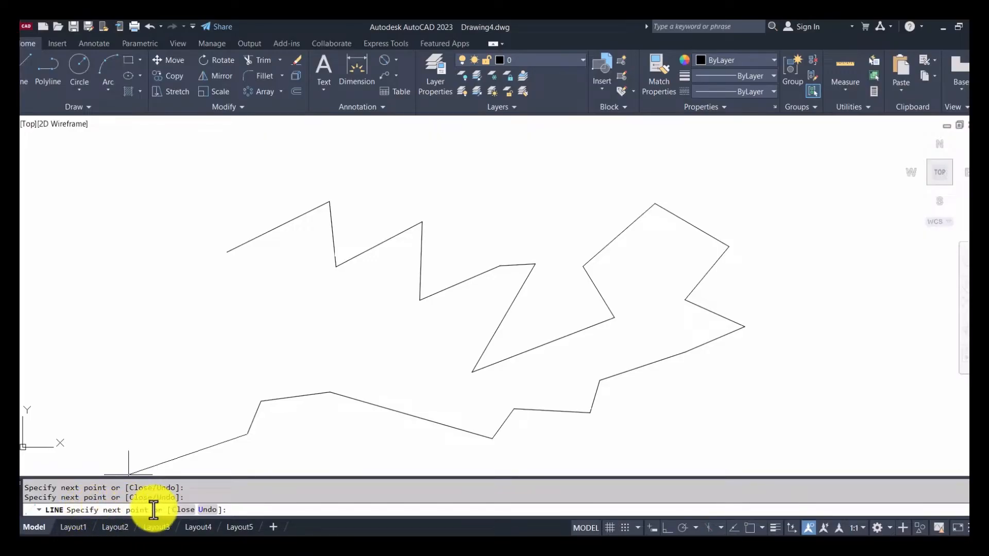
# Add one more line segment at the lower-left end of the chain and join it to the starting point with the Close option.
pyautogui.click(207, 509)
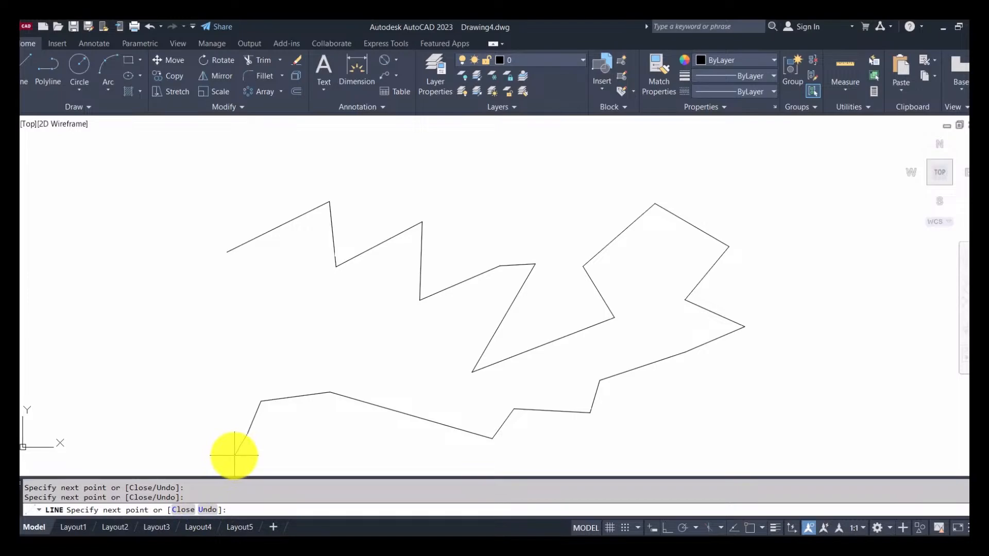
pyautogui.click(182, 412)
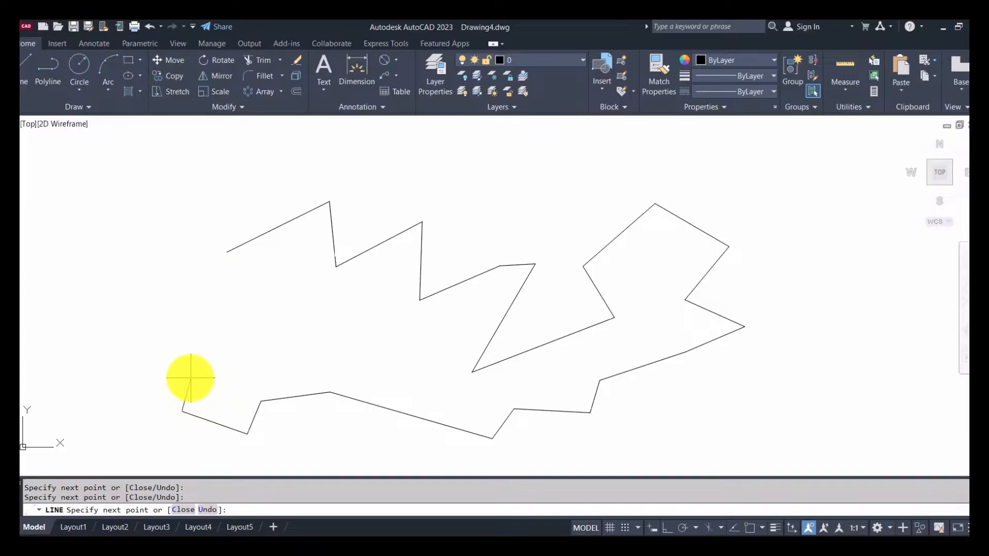
pyautogui.click(181, 510)
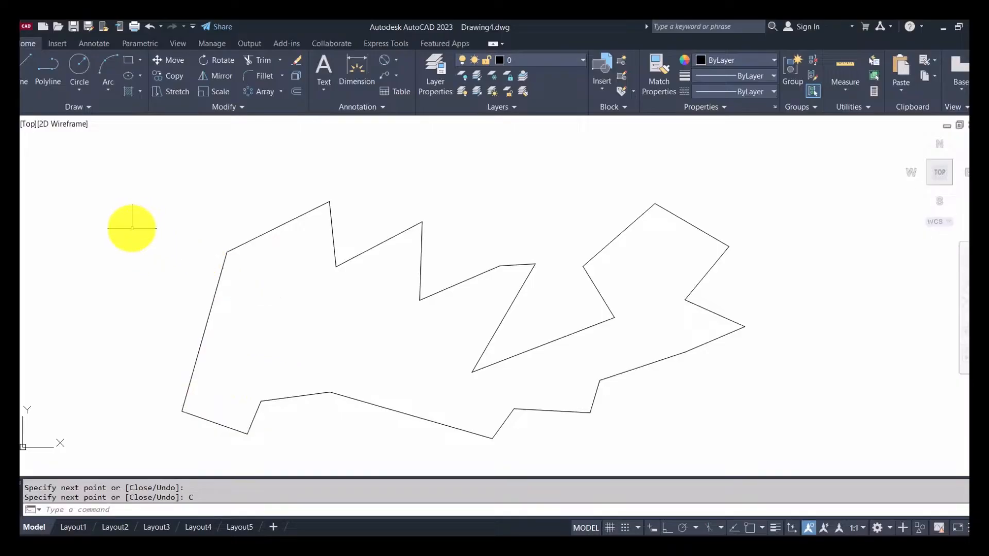
# Start a second, open chain of four connected line segments beyond the upper-left side of the closed outline.
pyautogui.click(24, 69)
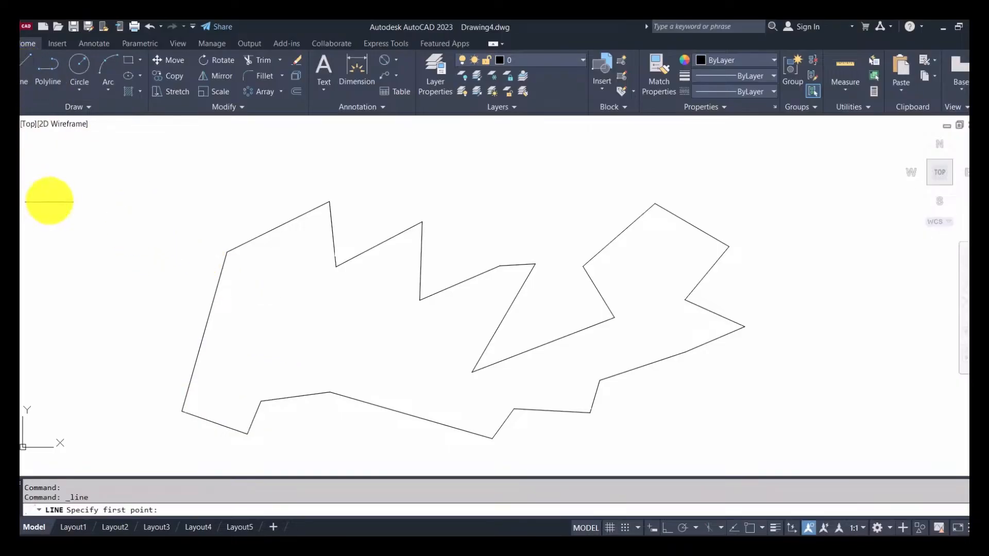
pyautogui.click(54, 223)
pyautogui.click(130, 196)
pyautogui.click(107, 245)
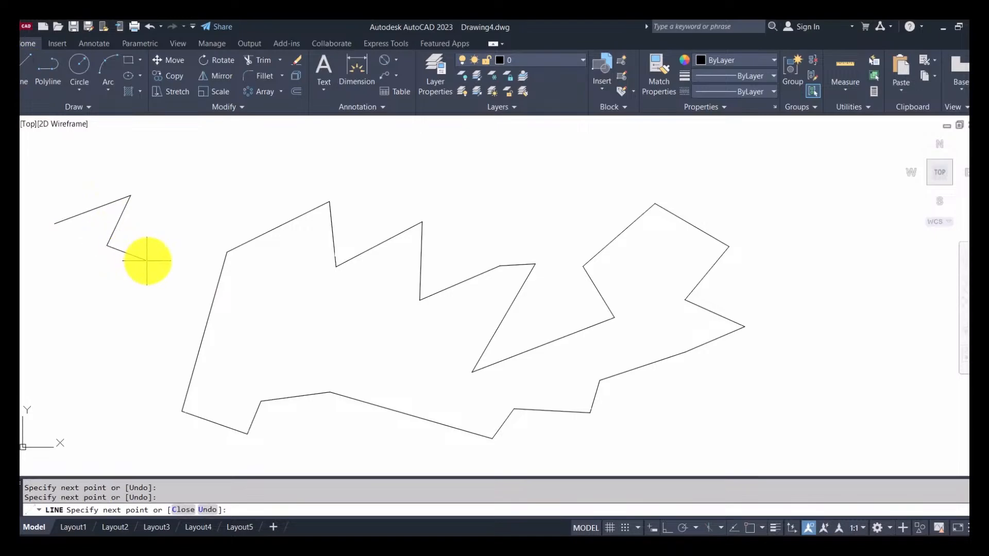
pyautogui.click(147, 260)
pyautogui.click(207, 217)
# Extend the open line chain rightwards above the closed outline with eight more zigzag segments.
pyautogui.click(221, 171)
pyautogui.click(336, 176)
pyautogui.click(390, 134)
pyautogui.click(411, 185)
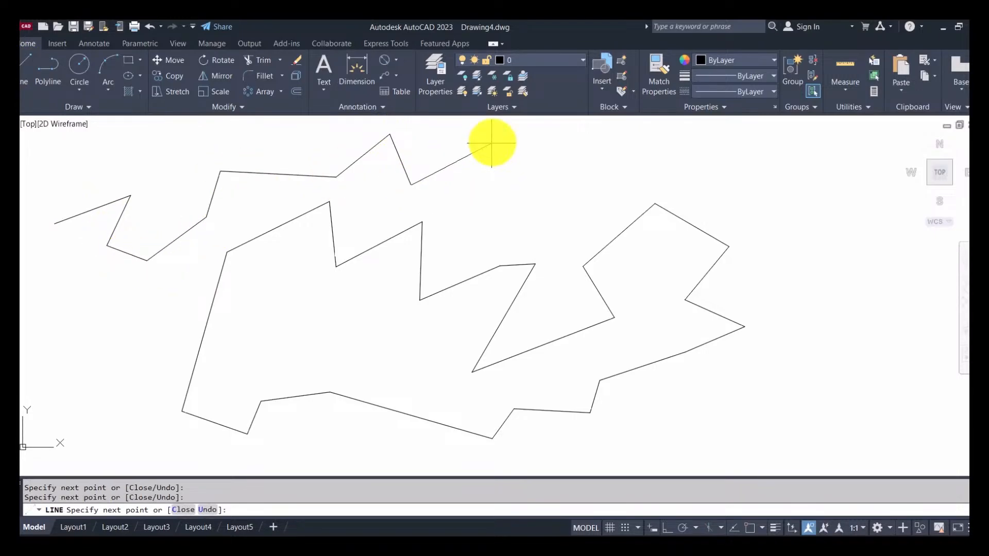
pyautogui.click(494, 142)
pyautogui.click(547, 146)
pyautogui.click(566, 200)
pyautogui.click(672, 151)
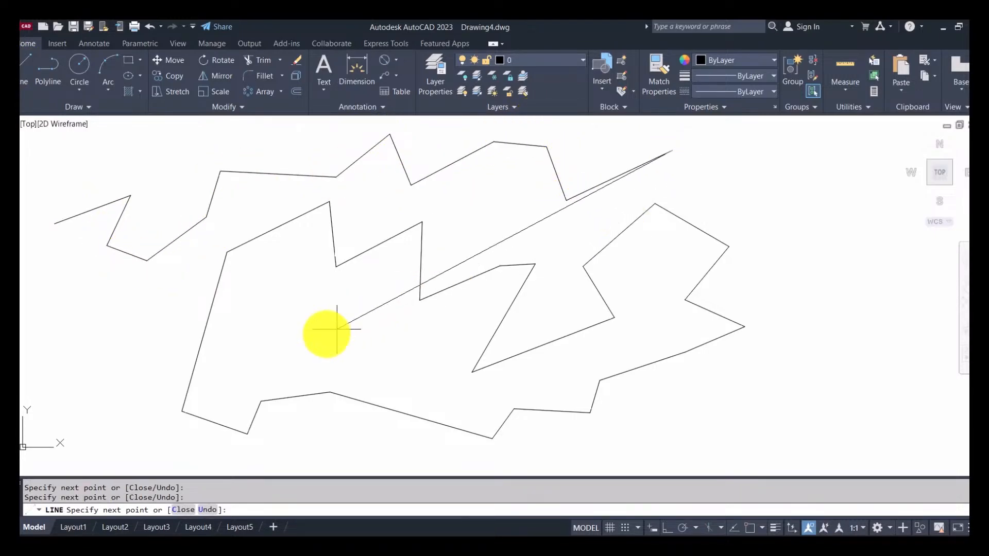
# Undo the last eight segments of the open line chain within the Line command.
pyautogui.click(208, 509)
pyautogui.click(208, 510)
pyautogui.click(208, 510)
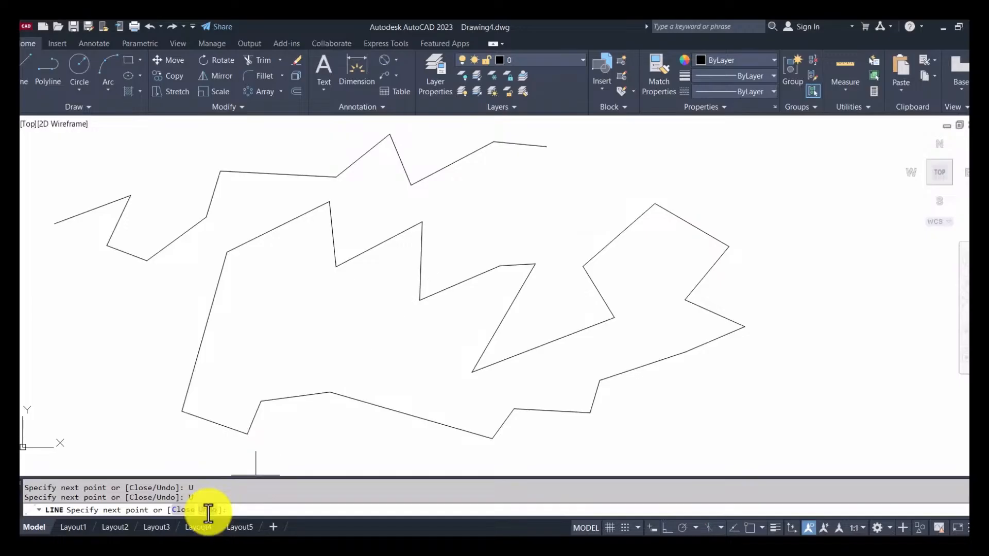
pyautogui.click(209, 509)
pyautogui.click(209, 510)
pyautogui.click(209, 510)
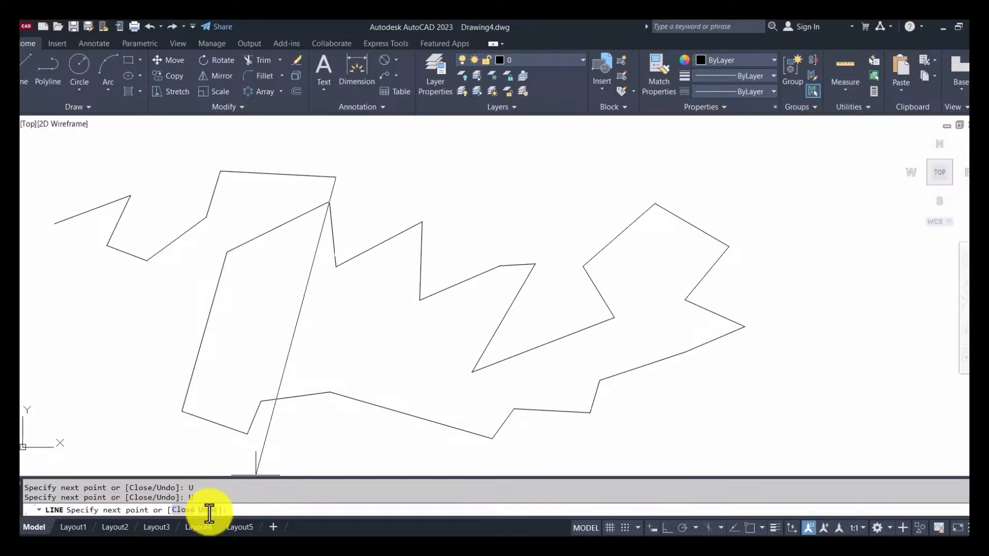
pyautogui.click(209, 510)
pyautogui.click(210, 510)
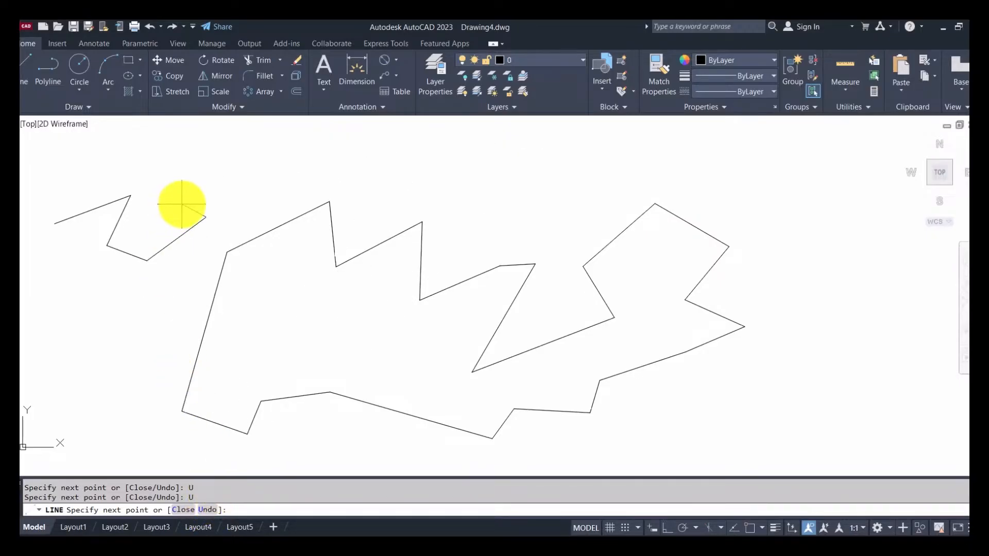
# Extend the open line chain rightwards above the closed outline with twelve zigzag segments.
pyautogui.click(199, 189)
pyautogui.click(275, 177)
pyautogui.click(303, 134)
pyautogui.click(353, 159)
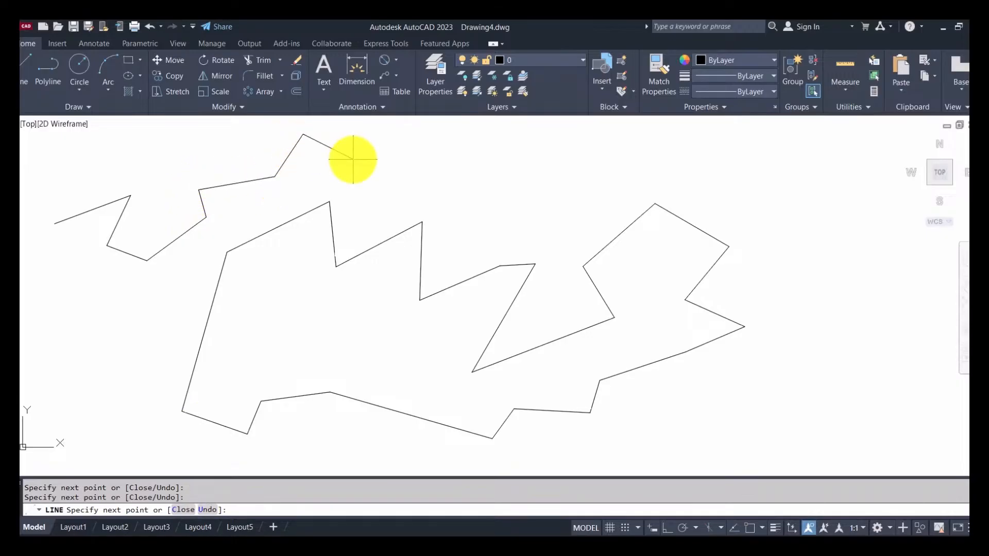
pyautogui.click(397, 143)
pyautogui.click(403, 168)
pyautogui.click(516, 120)
pyautogui.click(517, 159)
pyautogui.click(589, 164)
pyautogui.click(629, 135)
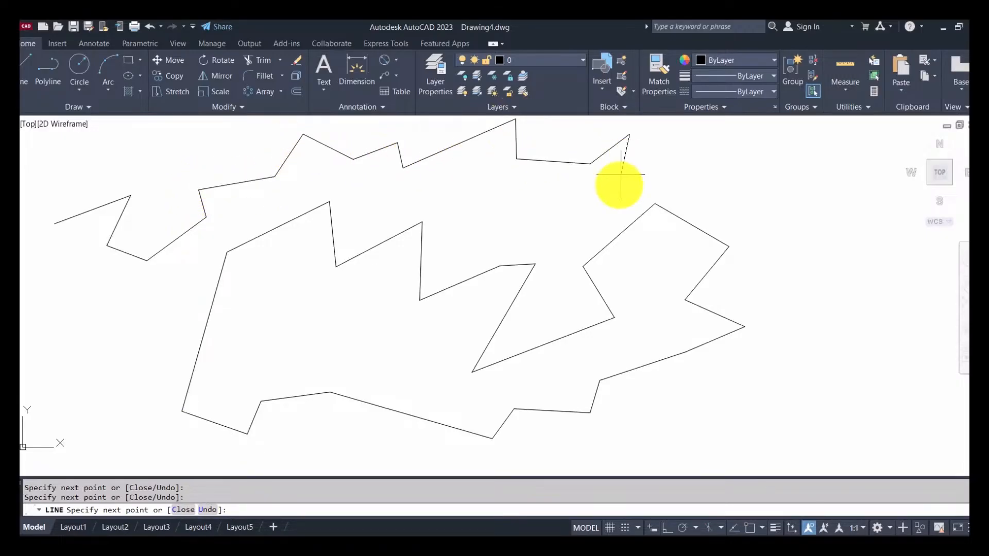
pyautogui.click(611, 195)
pyautogui.click(714, 175)
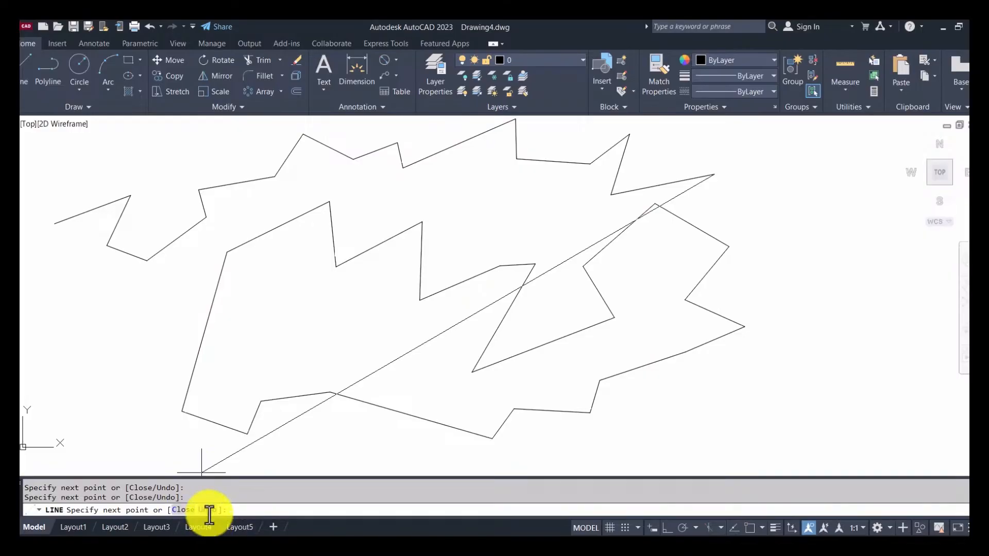
# Undo the last segment of the chain and join its end to the starting point with the Close option.
pyautogui.click(206, 510)
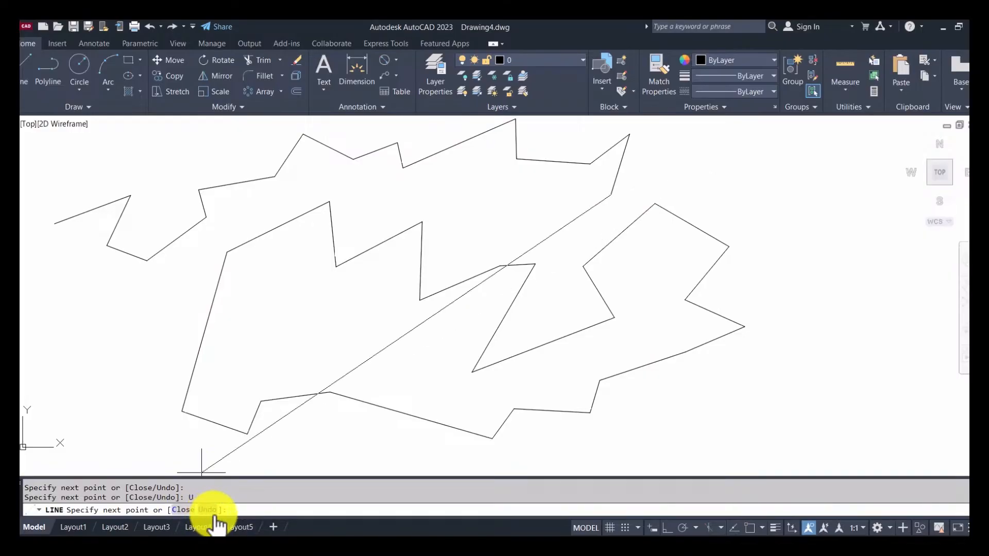
pyautogui.click(184, 510)
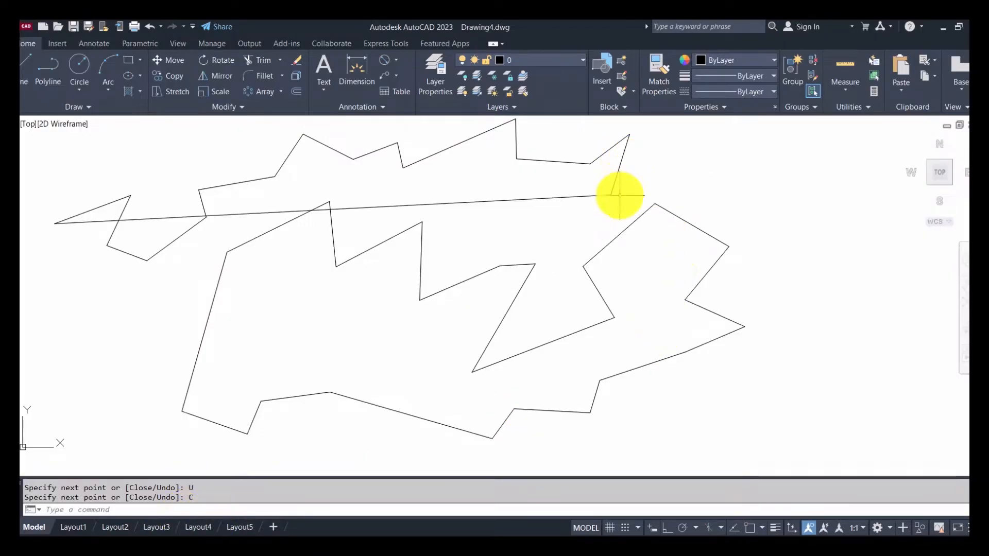
# Select both practice outlines together and erase them from the drawing.
pyautogui.scroll(-2, 386, 284)
pyautogui.click(662, 424)
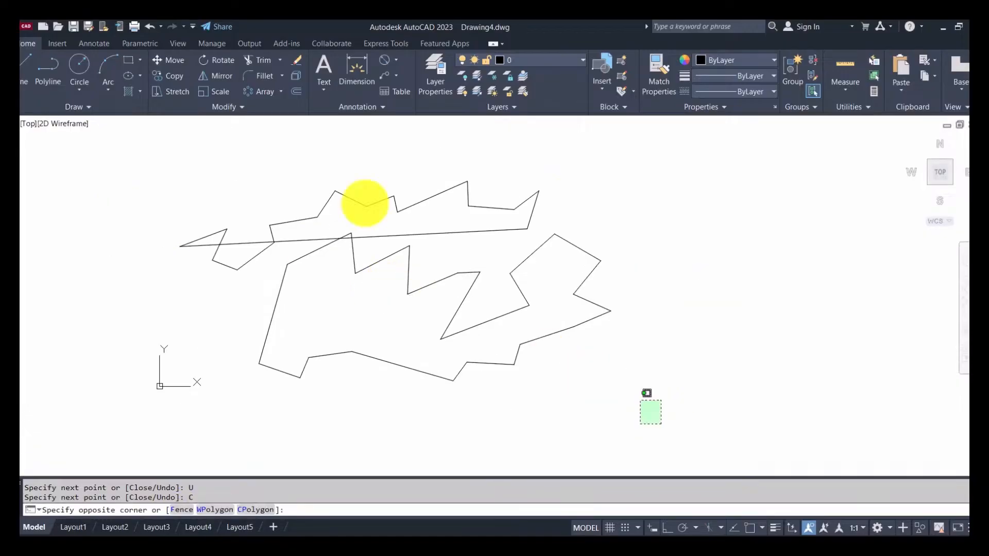
pyautogui.click(91, 159)
pyautogui.press('Delete')
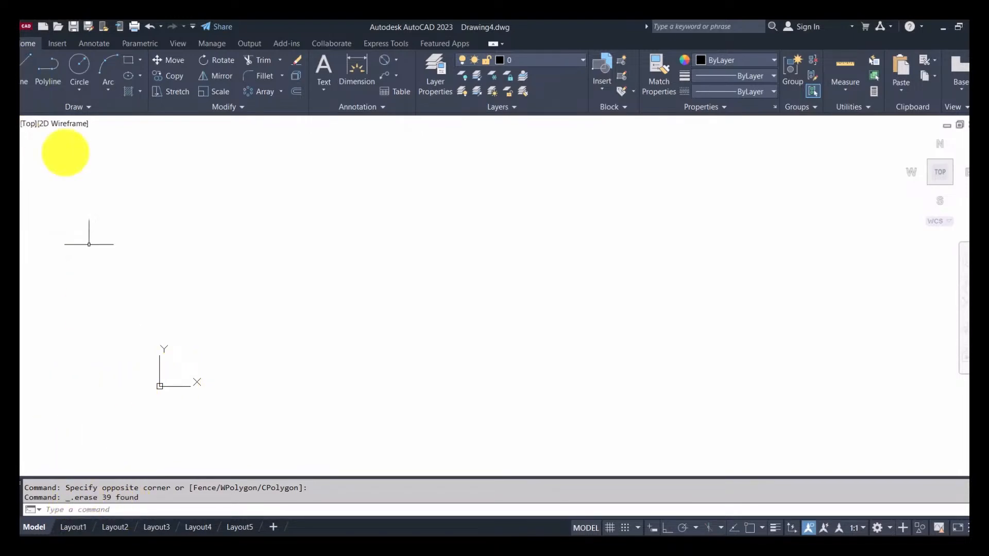
# Draw a new open chain of seven connected zigzag line segments in the empty drawing area.
pyautogui.click(21, 64)
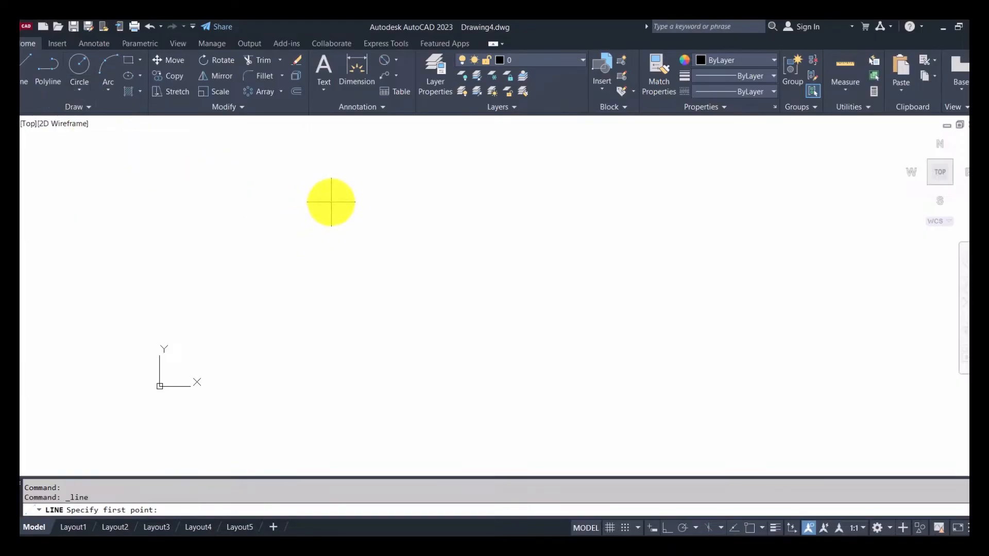
pyautogui.click(332, 200)
pyautogui.click(282, 258)
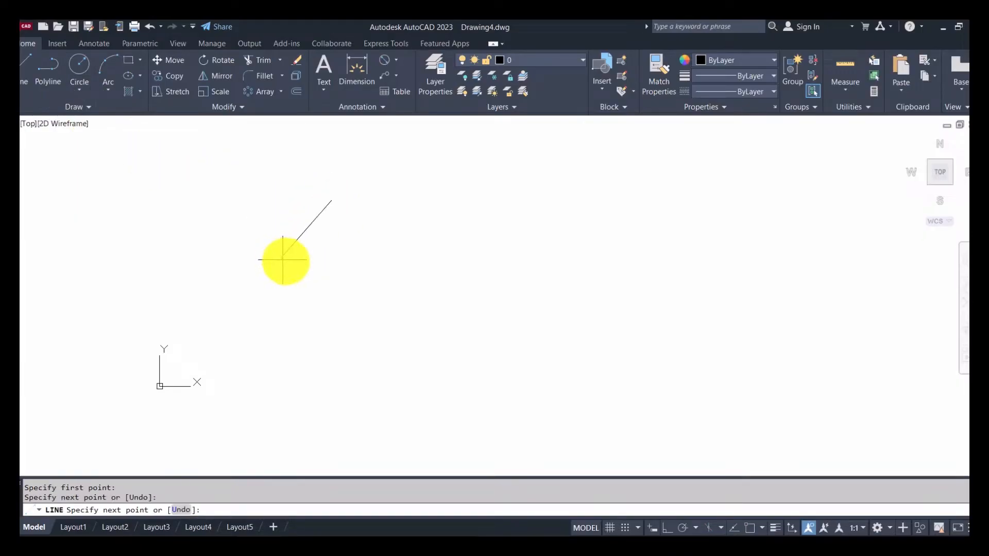
pyautogui.click(368, 284)
pyautogui.click(382, 225)
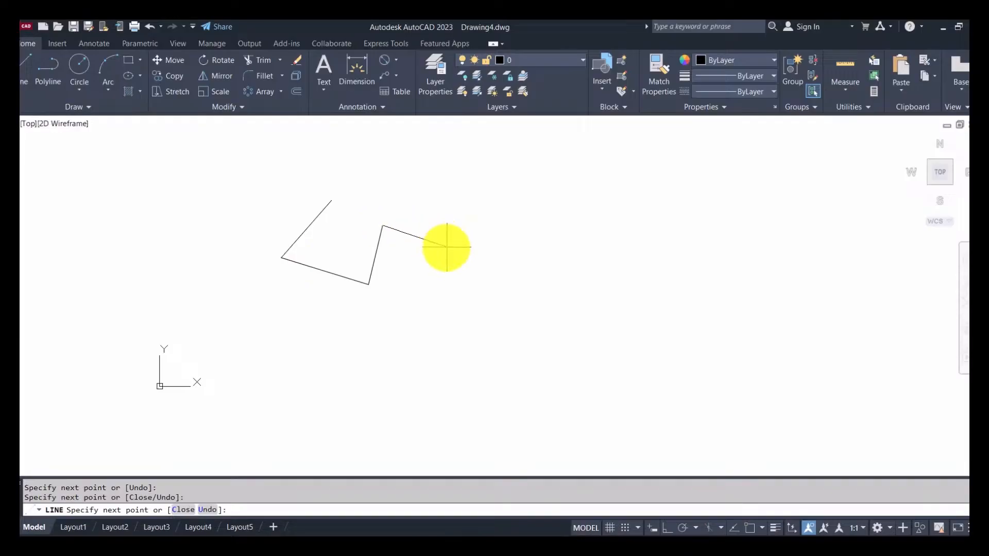
pyautogui.click(446, 247)
pyautogui.click(434, 282)
pyautogui.click(522, 306)
pyautogui.click(523, 237)
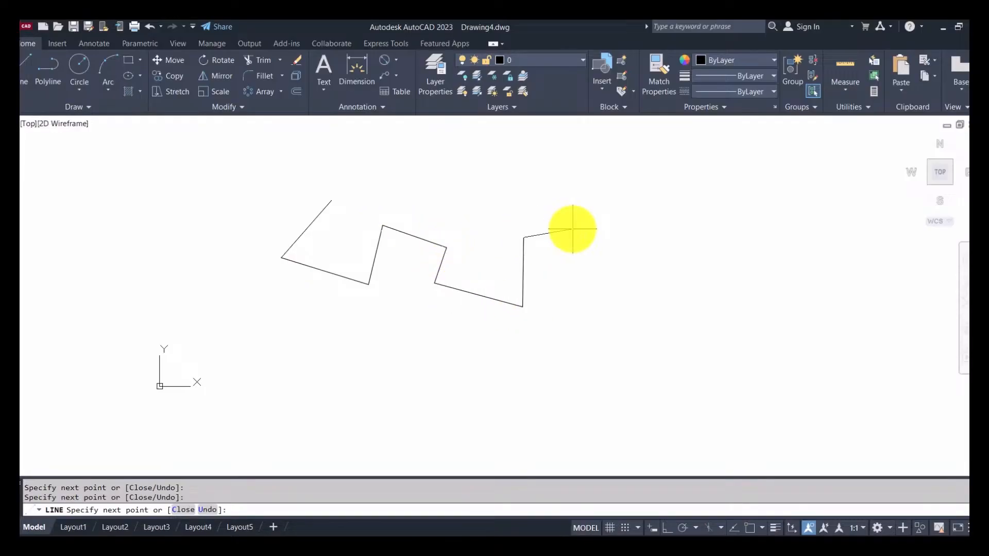
# Continue the chain rightwards and down with ten more segments and join it to the starting point with the Close option.
pyautogui.click(574, 228)
pyautogui.click(580, 266)
pyautogui.click(617, 254)
pyautogui.click(633, 230)
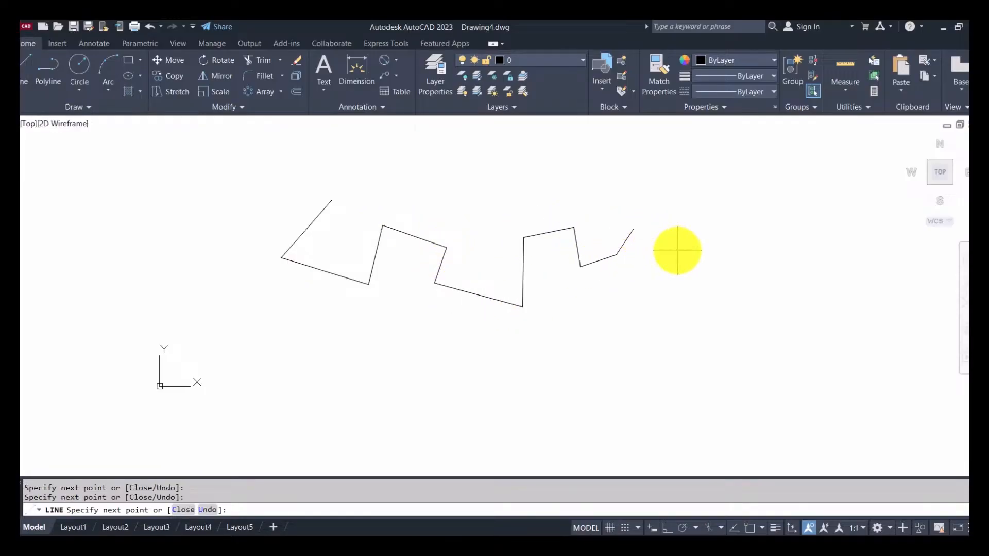
pyautogui.click(677, 250)
pyautogui.click(648, 311)
pyautogui.click(663, 330)
pyautogui.click(694, 339)
pyautogui.click(679, 366)
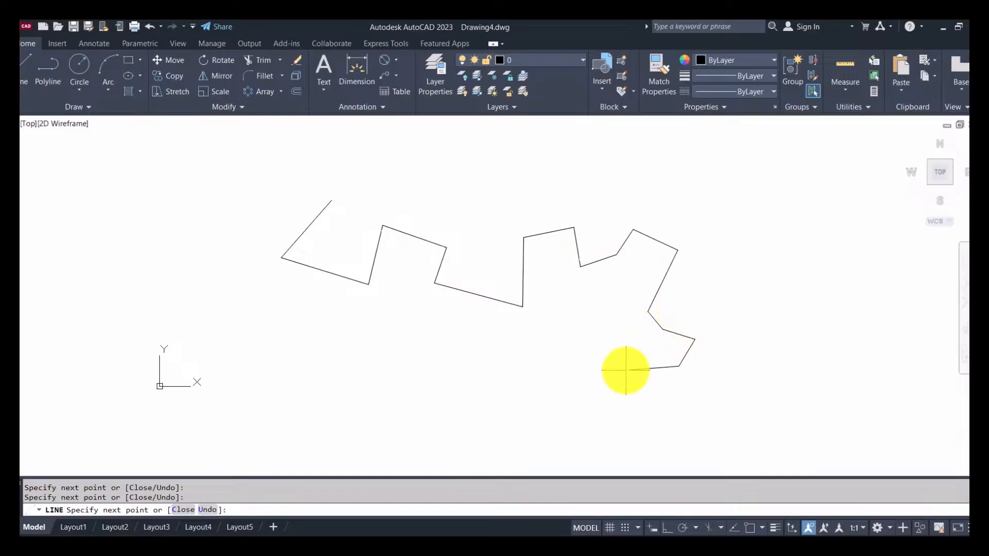
pyautogui.click(626, 370)
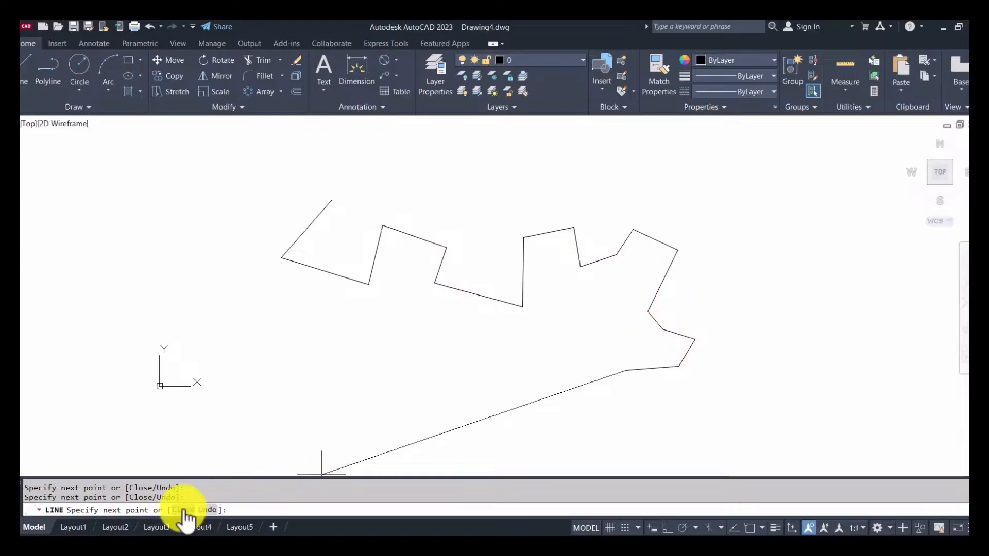
pyautogui.click(184, 511)
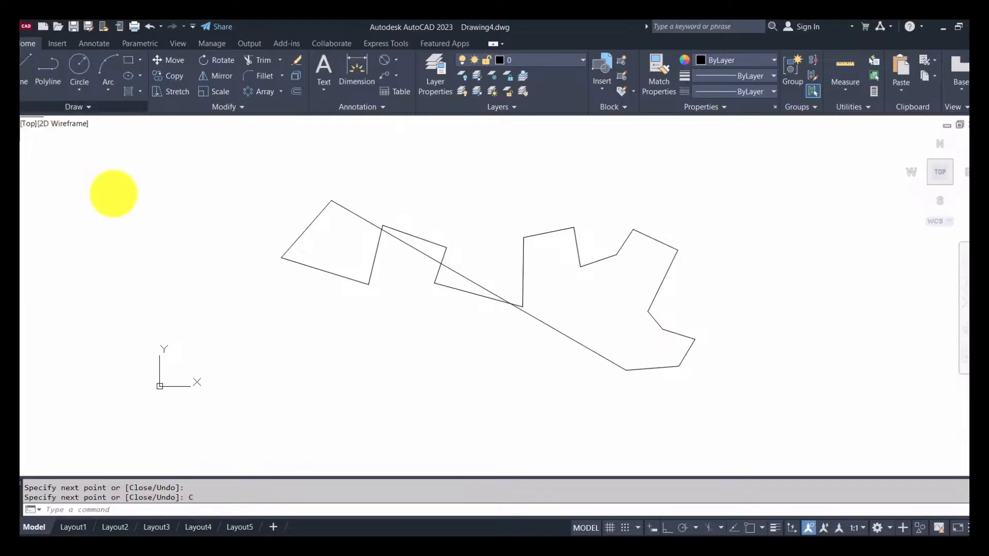
# Repeat the Line command and draw an open chain of eight zigzag segments below the closed outline.
pyautogui.press('space')
pyautogui.click(193, 310)
pyautogui.click(212, 287)
pyautogui.click(222, 339)
pyautogui.click(287, 312)
pyautogui.click(299, 355)
pyautogui.click(387, 328)
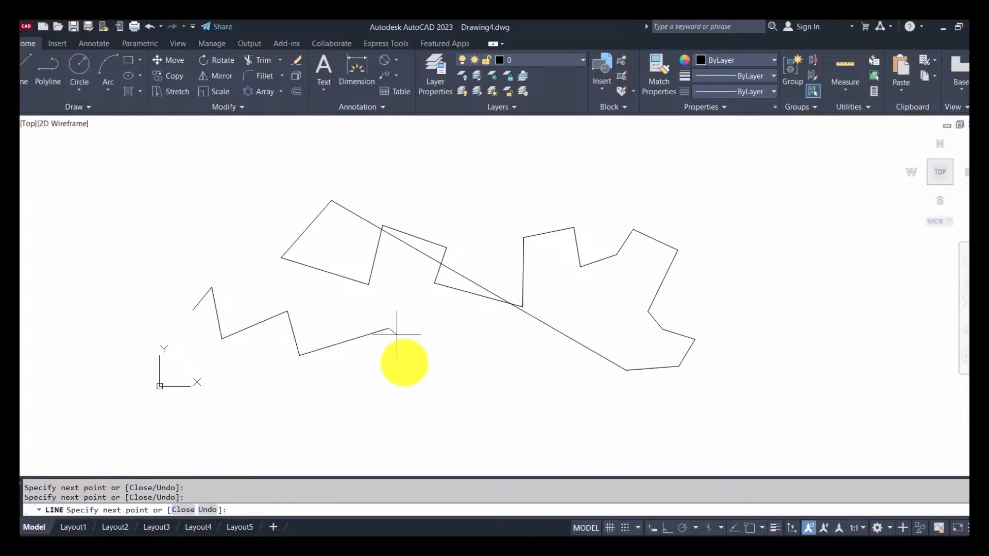
pyautogui.click(418, 396)
pyautogui.click(487, 340)
pyautogui.click(493, 392)
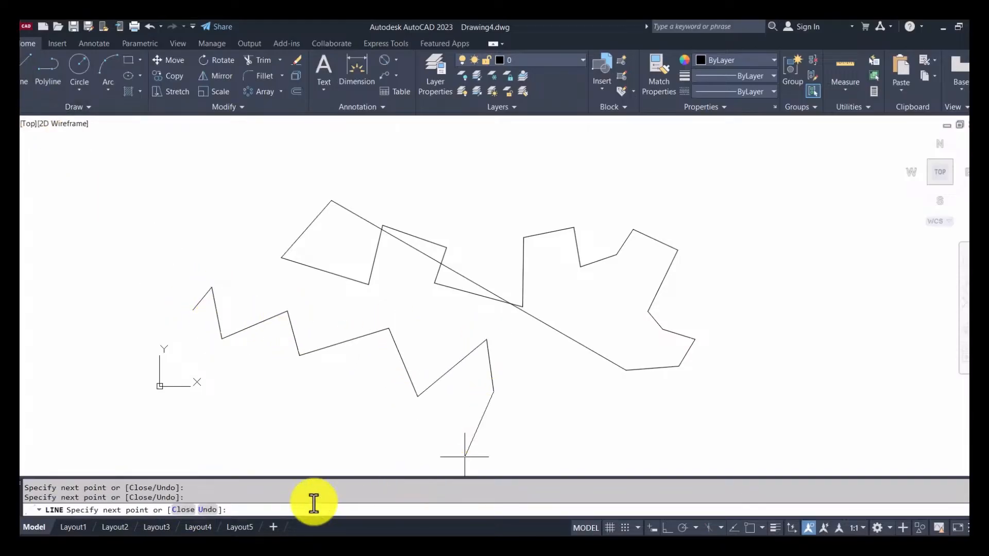
# Undo the last five segments of the lower chain within the Line command.
pyautogui.click(206, 511)
pyautogui.click(206, 511)
pyautogui.click(206, 511)
pyautogui.click(205, 511)
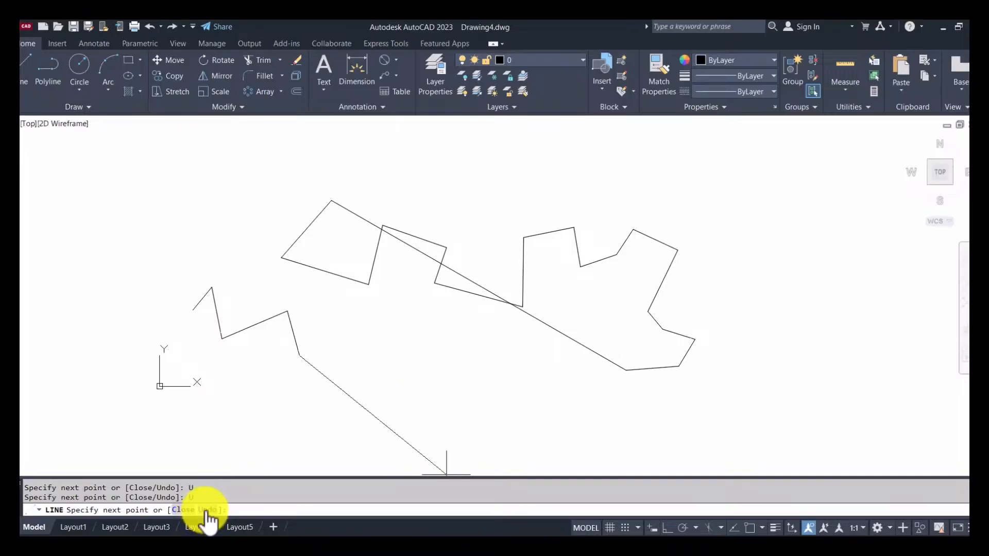
# Redraw the end of the lower chain with five new segments and join it to its starting point with the Close option.
pyautogui.click(306, 375)
pyautogui.click(380, 345)
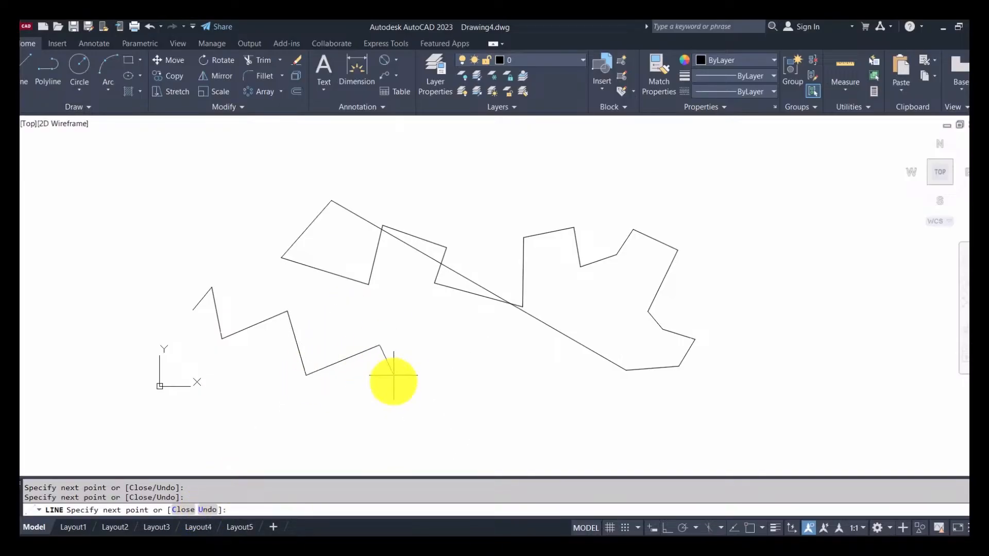
pyautogui.click(400, 386)
pyautogui.click(469, 342)
pyautogui.click(422, 418)
pyautogui.click(181, 510)
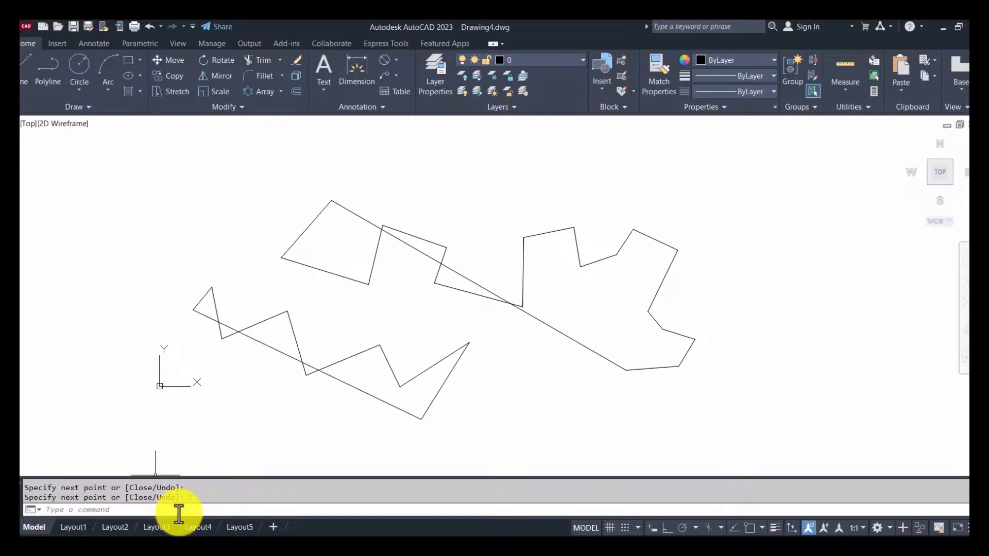
# Select both closed zigzag shapes and erase them from the drawing.
pyautogui.click(787, 437)
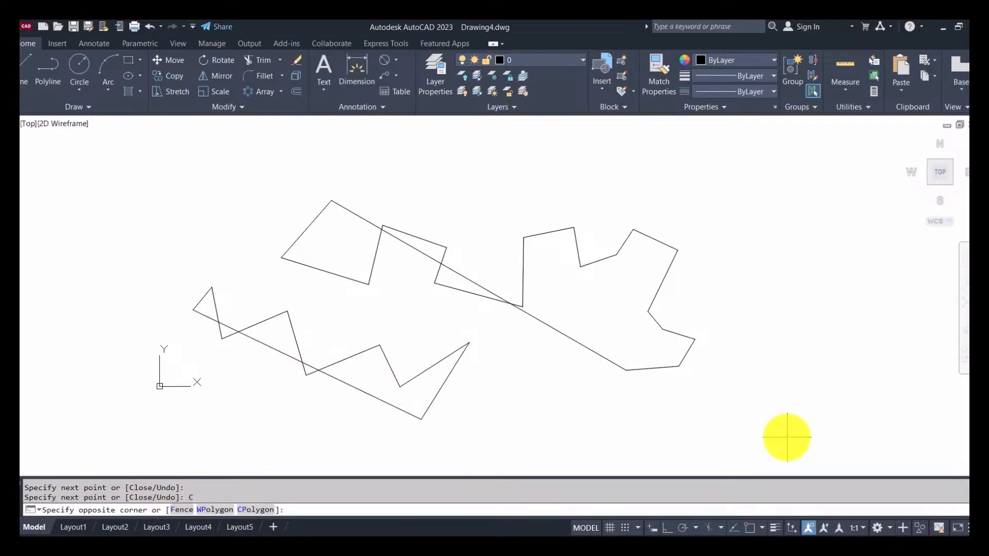
pyautogui.click(148, 158)
pyautogui.press('Delete')
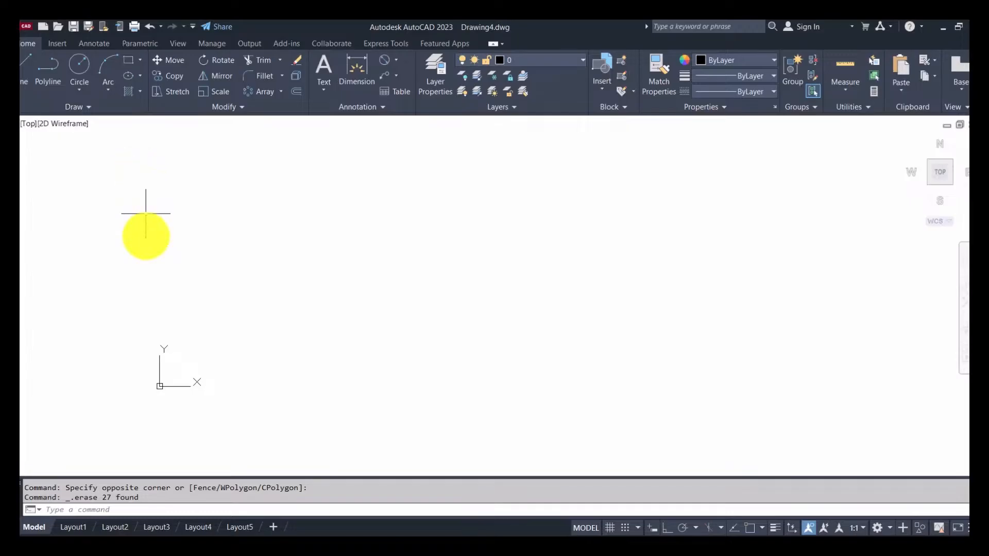
# Draw a fresh open line chain of six tall zigzag segments running rightwards from the UCS icon's side.
pyautogui.click(29, 68)
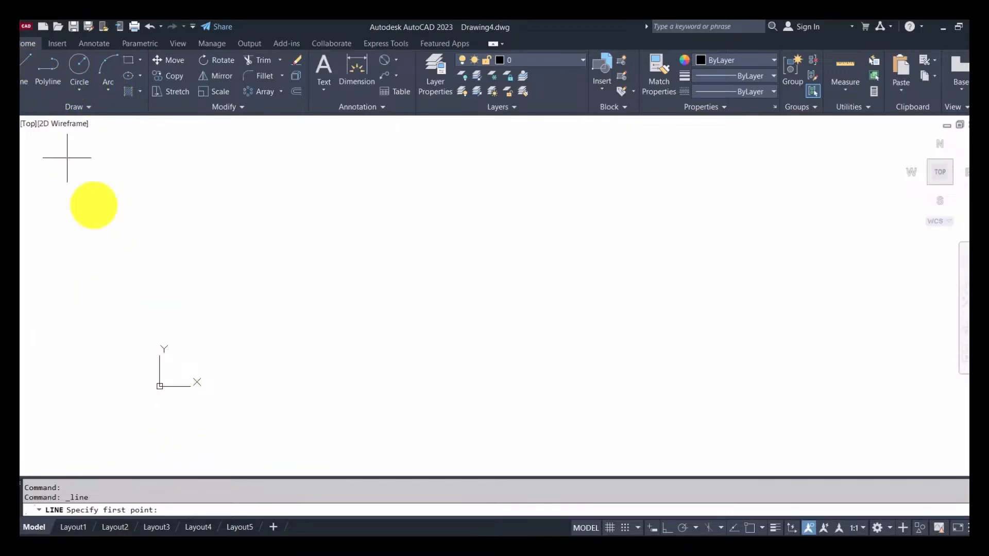
pyautogui.click(275, 365)
pyautogui.click(359, 251)
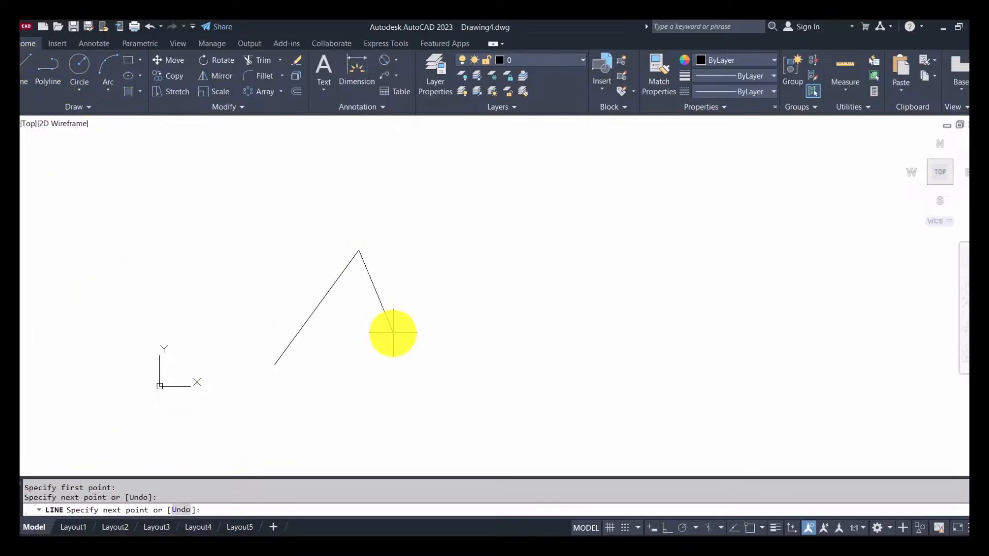
pyautogui.click(393, 334)
pyautogui.click(475, 269)
pyautogui.click(496, 358)
pyautogui.click(585, 250)
pyautogui.click(624, 339)
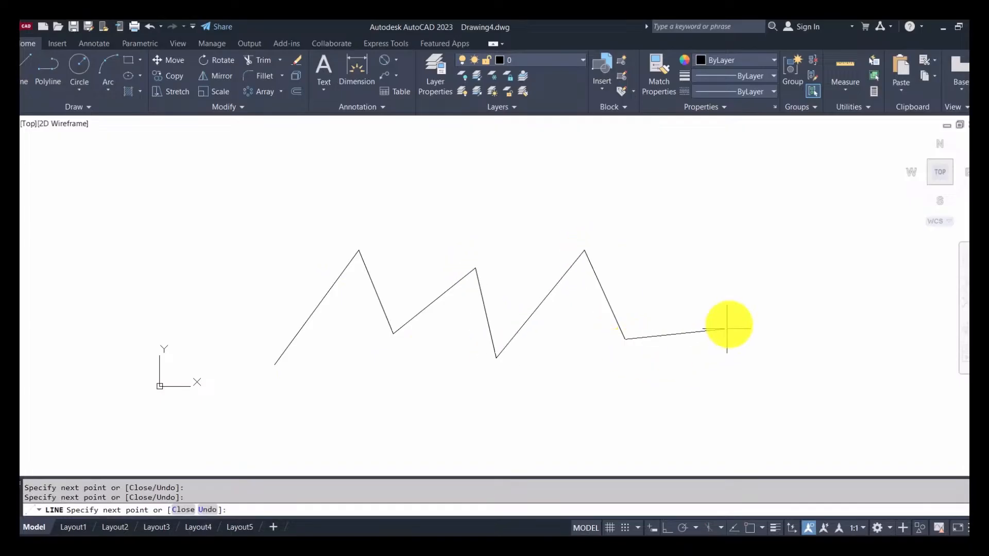
# Extend the chain with eight more segments around its right end and back leftwards beneath the zigzag.
pyautogui.click(731, 322)
pyautogui.click(758, 264)
pyautogui.click(779, 327)
pyautogui.click(813, 363)
pyautogui.click(590, 407)
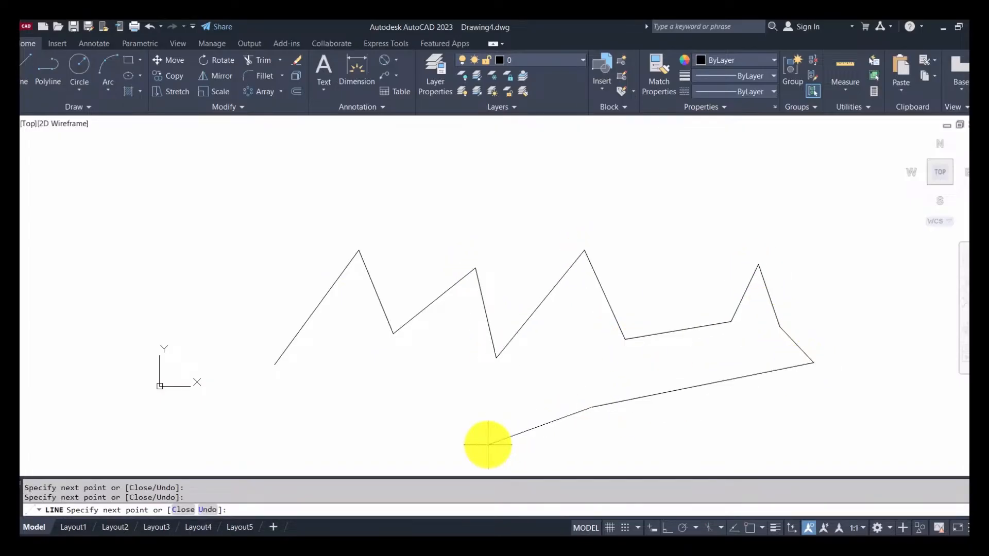
pyautogui.click(363, 421)
pyautogui.click(305, 452)
pyautogui.click(219, 407)
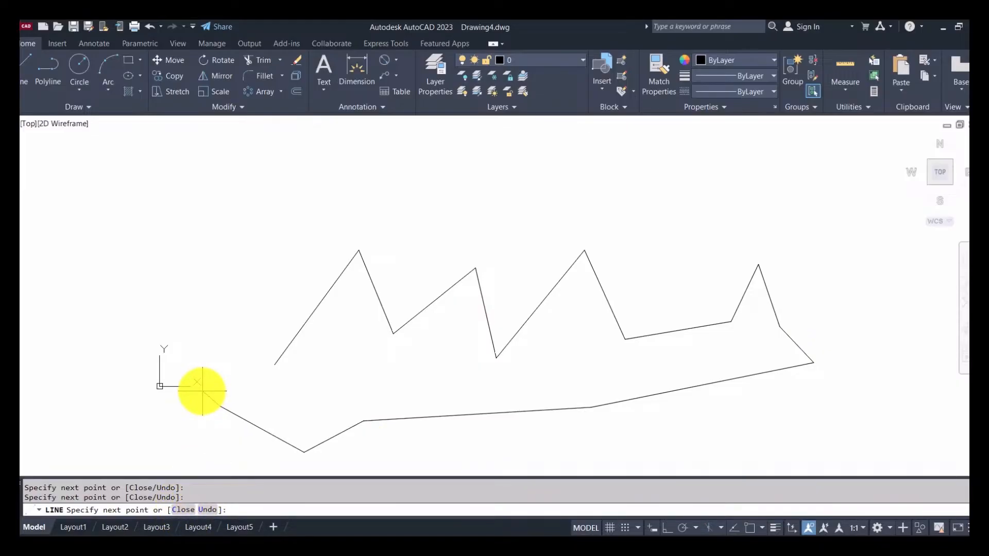
# Add three segments around the chain's left end and join it to the starting point with the Close option.
pyautogui.click(201, 336)
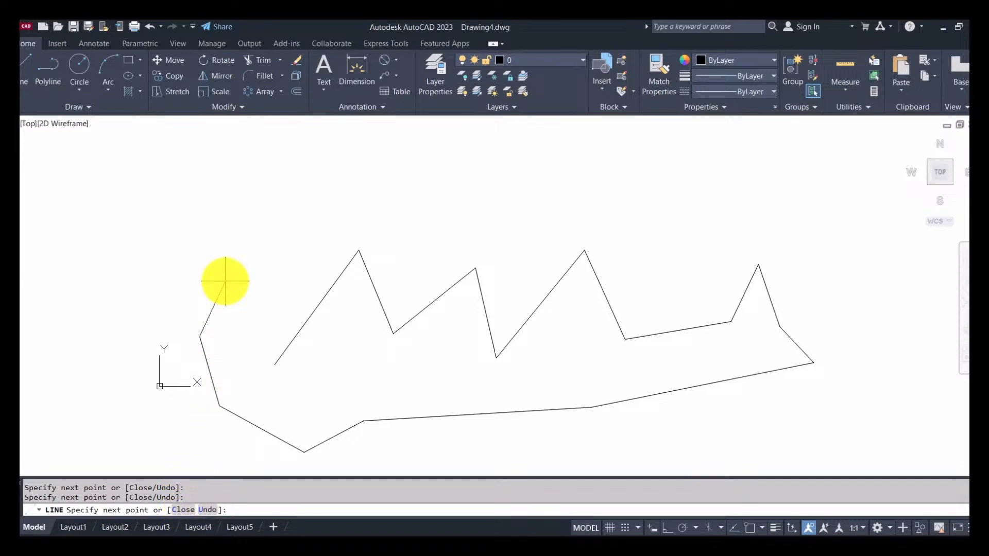
pyautogui.click(228, 276)
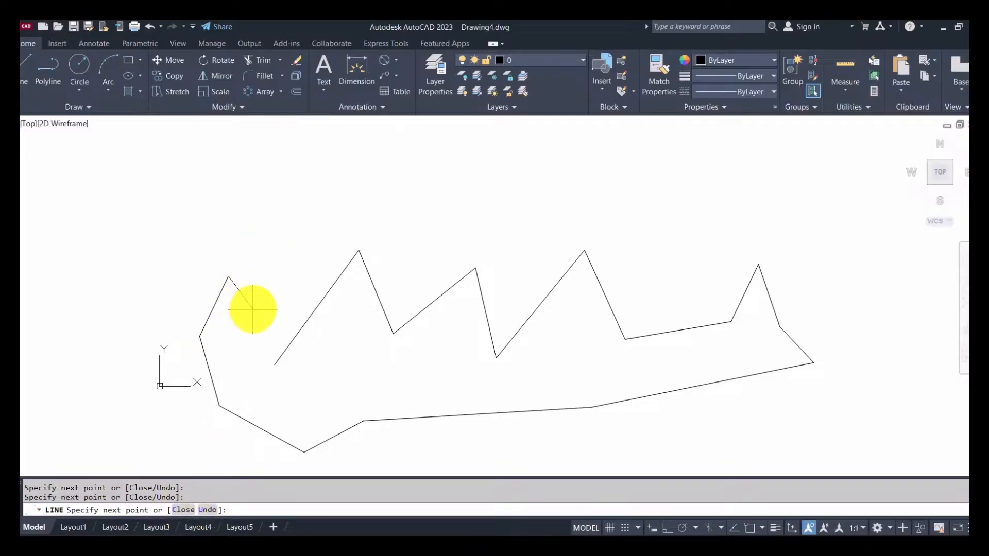
pyautogui.click(258, 287)
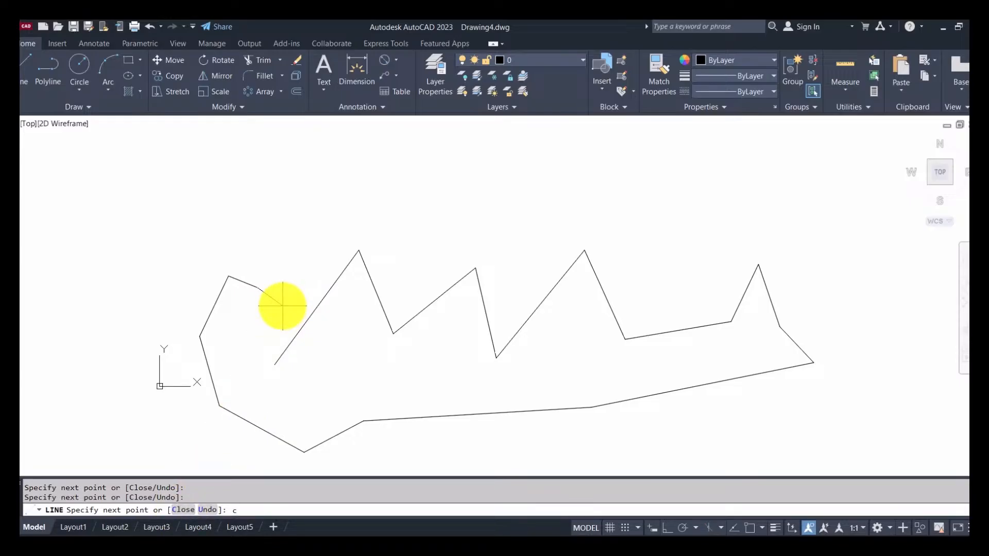
pyautogui.press('Return')
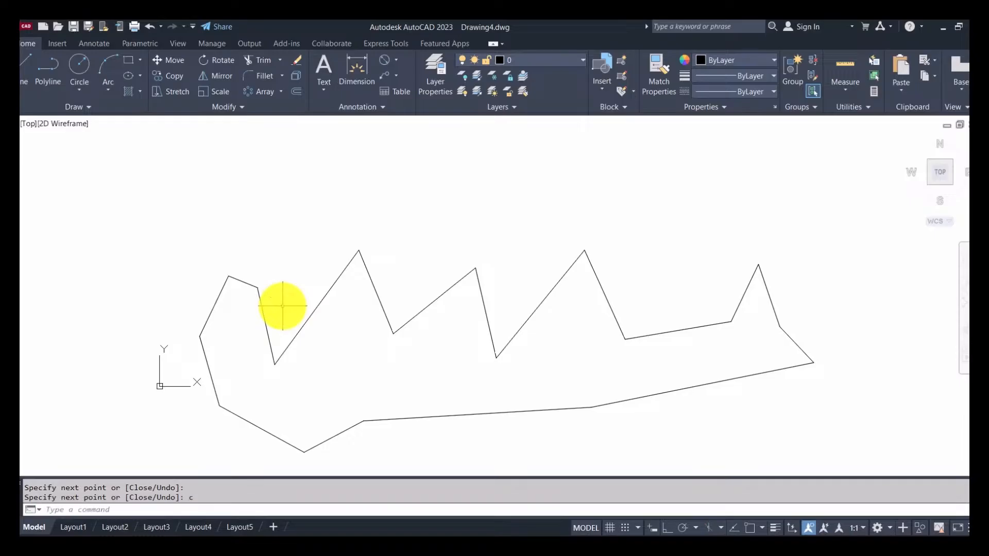
# Select all lines of the closed zigzag outline and erase them.
pyautogui.scroll(-4, 282, 306)
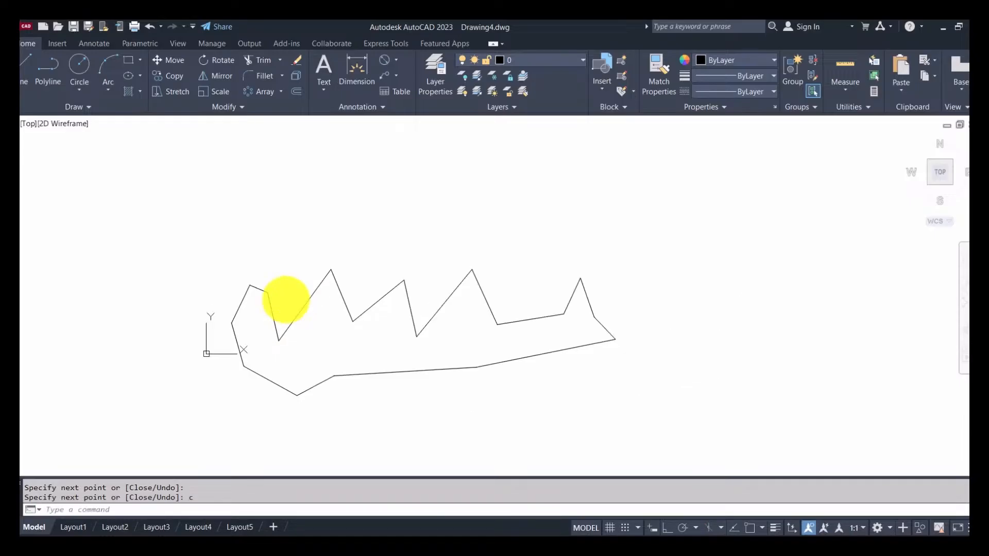
pyautogui.click(537, 366)
pyautogui.click(207, 234)
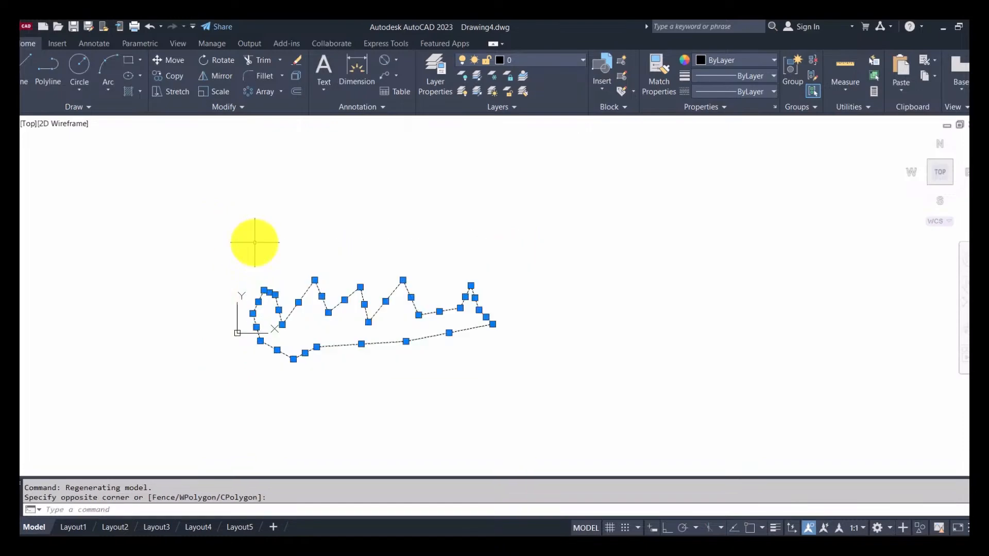
pyautogui.press('Delete')
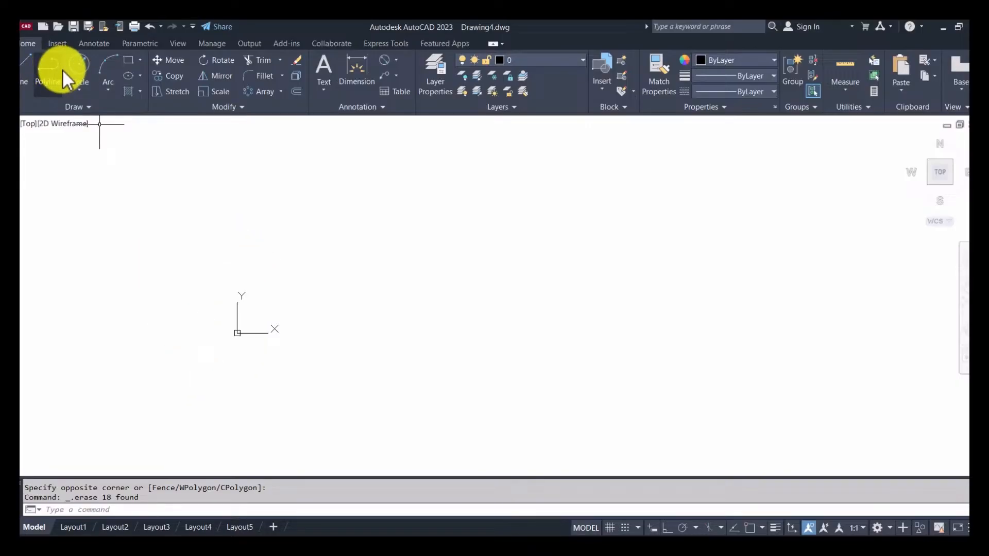
# Draw an open chain of four tall zigzag lines running rightwards from beside the UCS icon.
pyautogui.click(21, 70)
pyautogui.click(345, 377)
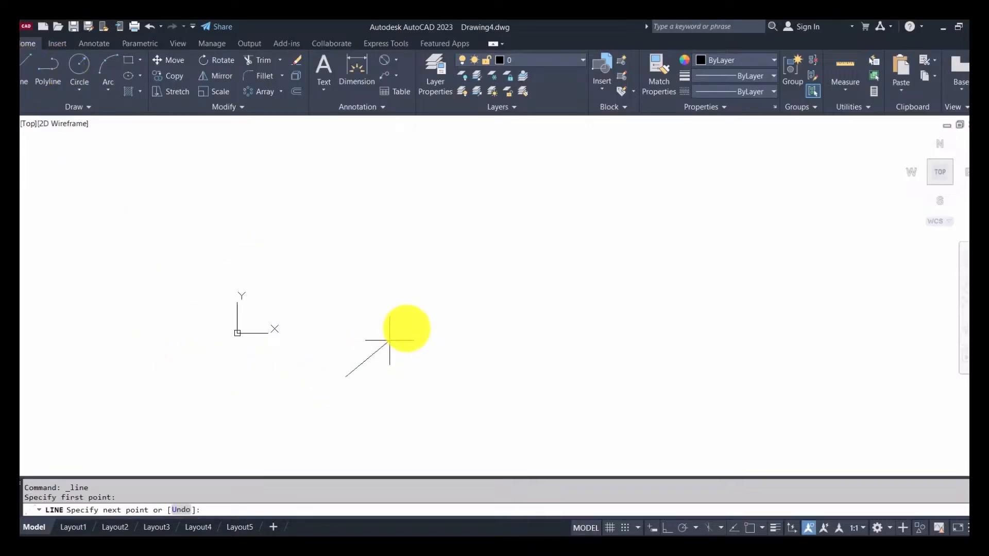
pyautogui.click(416, 278)
pyautogui.click(473, 366)
pyautogui.click(550, 269)
pyautogui.click(615, 354)
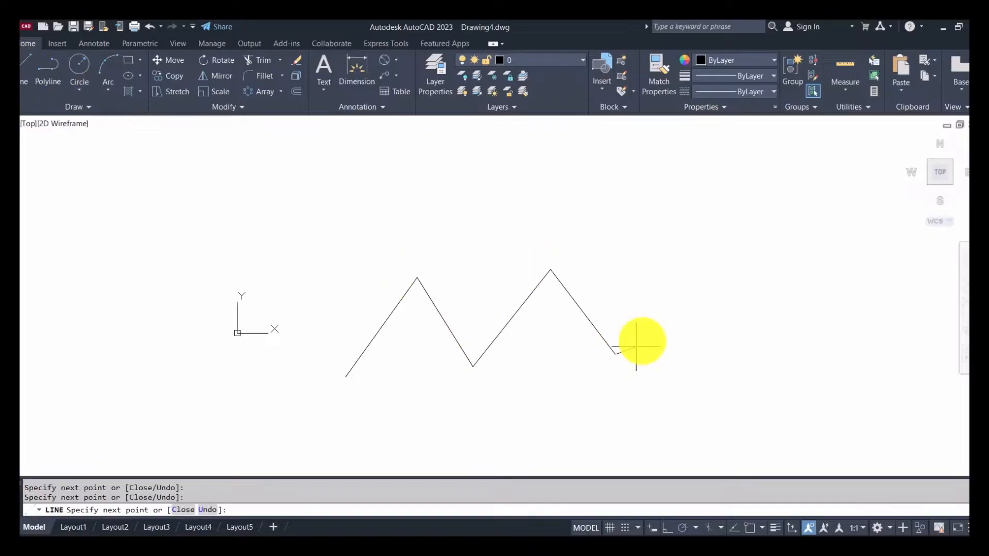
# Extend the line chain around its right end and back leftwards beneath the zigzag.
pyautogui.click(669, 306)
pyautogui.click(740, 336)
pyautogui.click(648, 383)
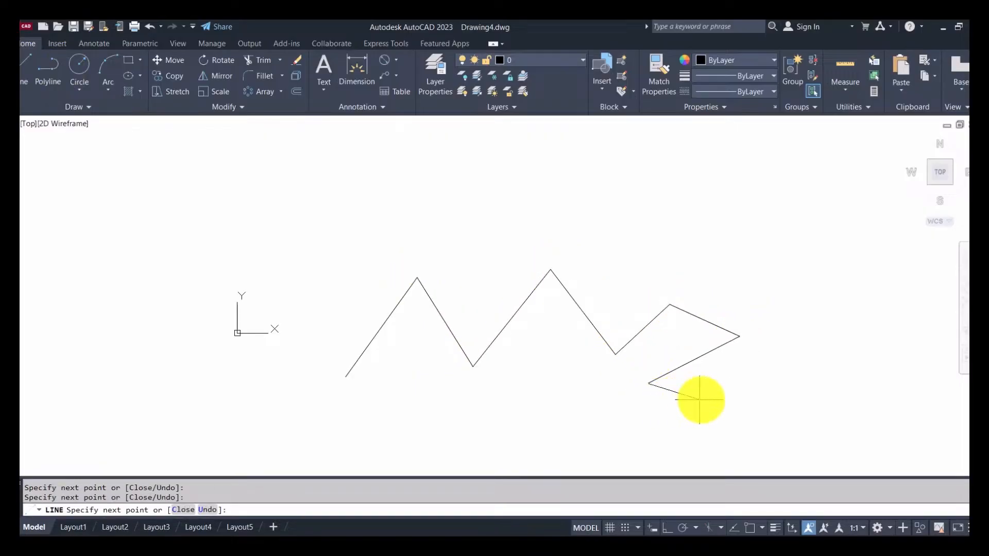
pyautogui.click(713, 399)
pyautogui.click(679, 424)
pyautogui.click(606, 432)
pyautogui.click(585, 425)
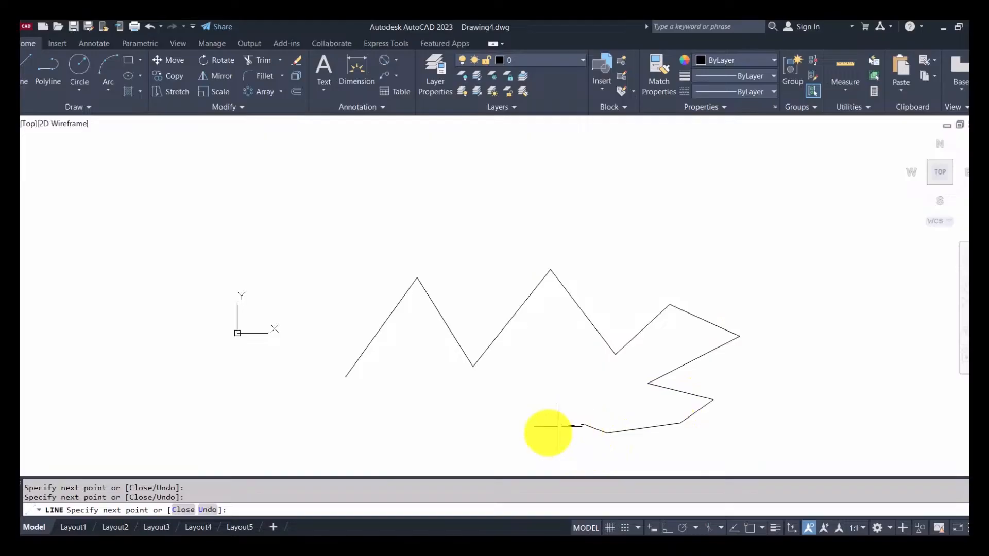
pyautogui.click(502, 452)
pyautogui.click(532, 374)
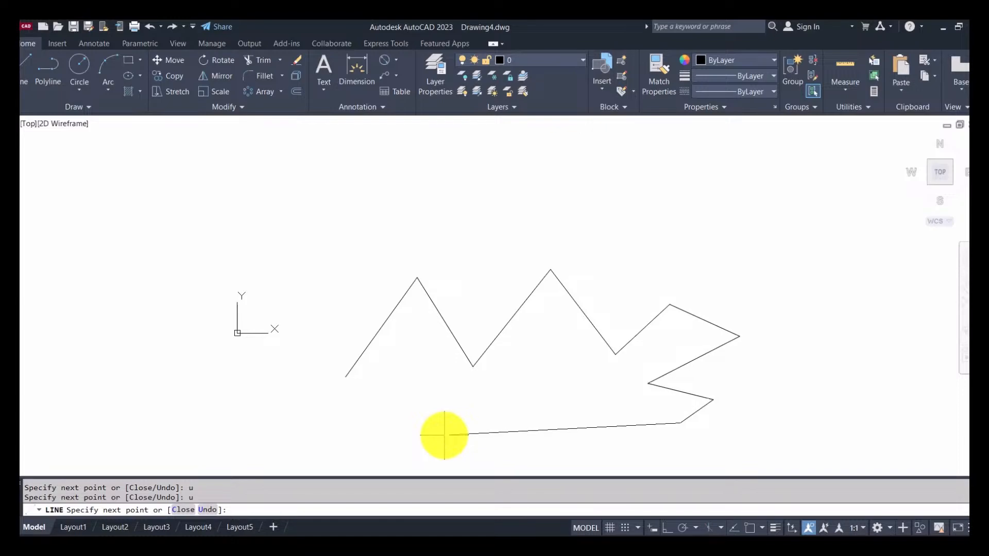
# Remove the chain's latest segments one by one with the Undo option, back to the vertex just below its right tip.
pyautogui.write('u')
pyautogui.press('Return')
pyautogui.write('u')
pyautogui.press('Return')
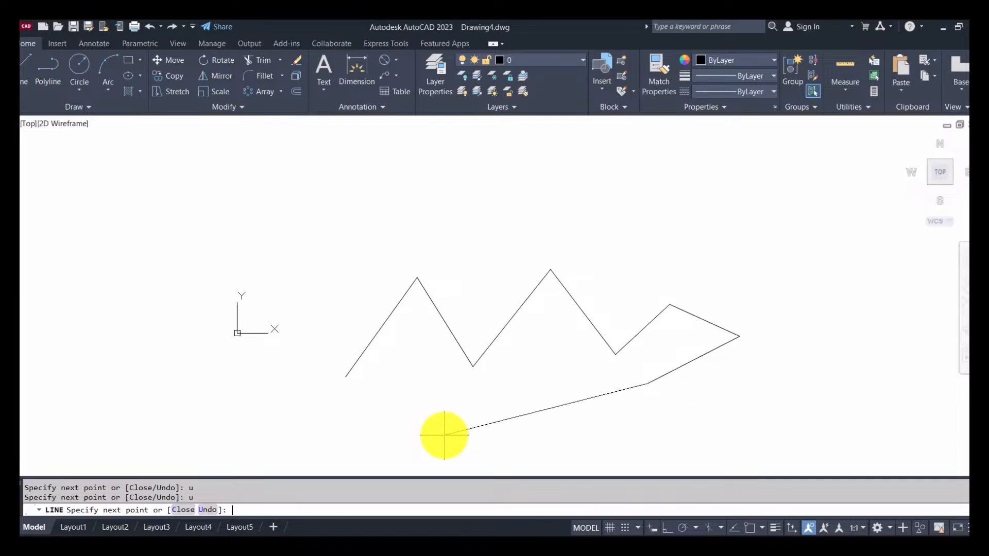
# Add three segments to the chain, running leftwards beneath the zigzag.
pyautogui.click(611, 408)
pyautogui.click(544, 424)
pyautogui.click(518, 383)
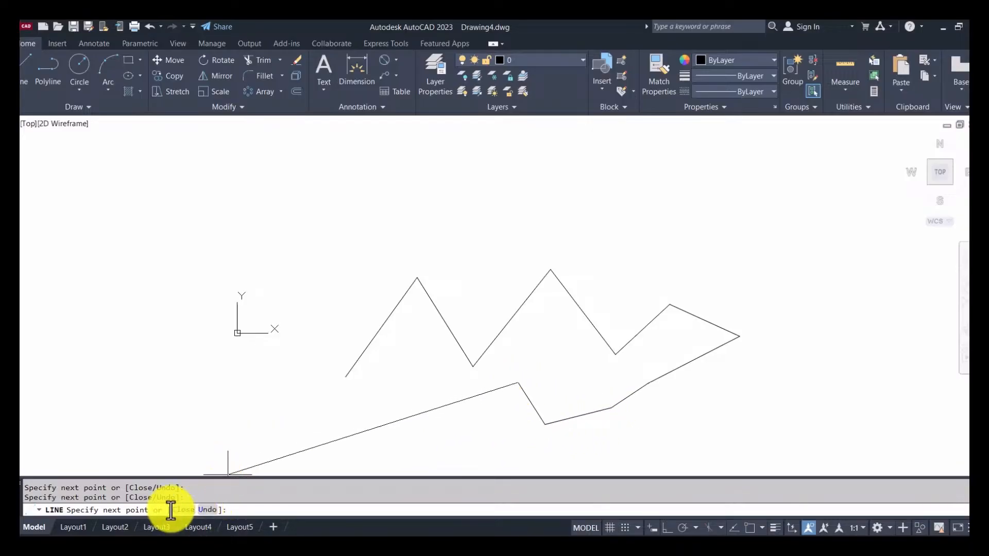
# Take back the last segment with the Undo option and join the chain to its starting point with Close.
pyautogui.click(208, 510)
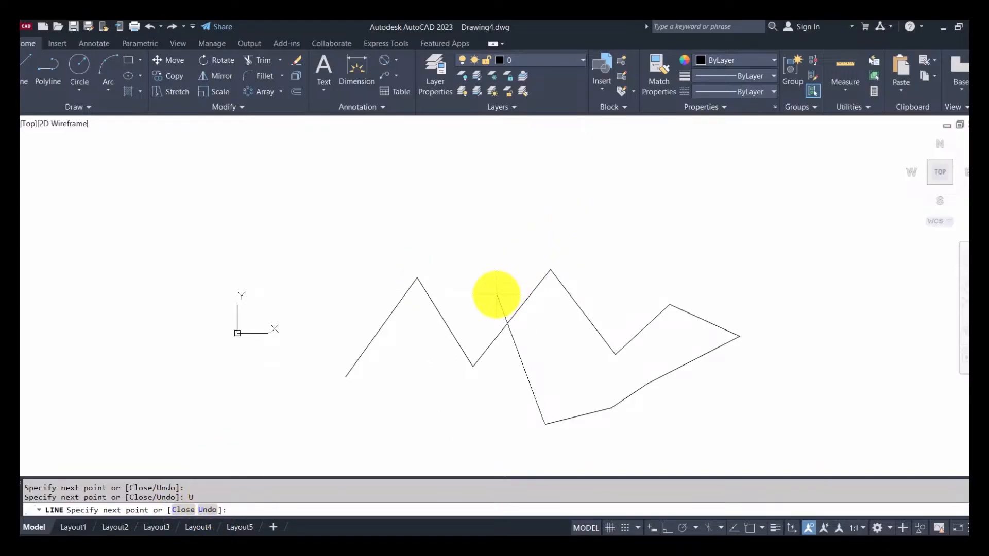
pyautogui.press('Return')
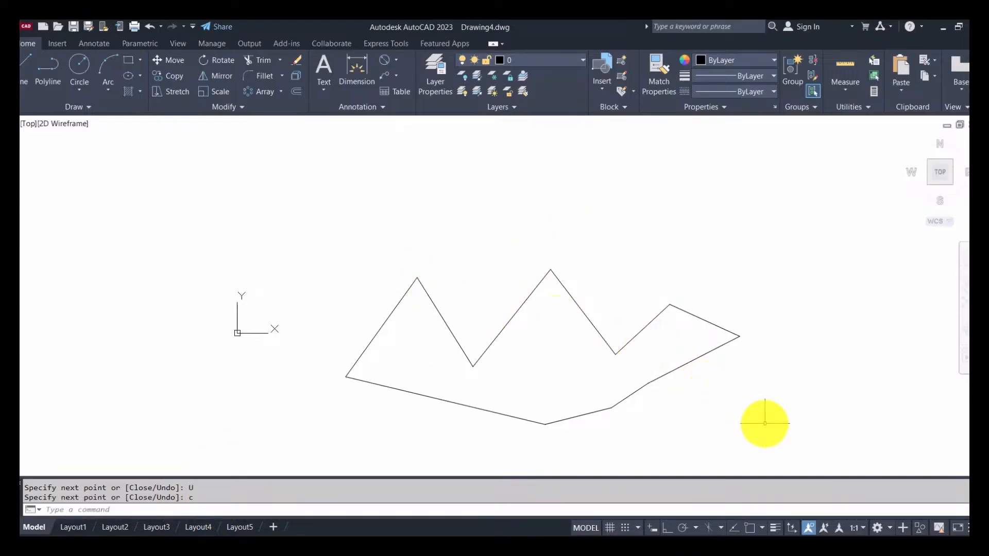
# Select all lines of the closed outline and erase them.
pyautogui.click(766, 424)
pyautogui.click(305, 247)
pyautogui.press('Delete')
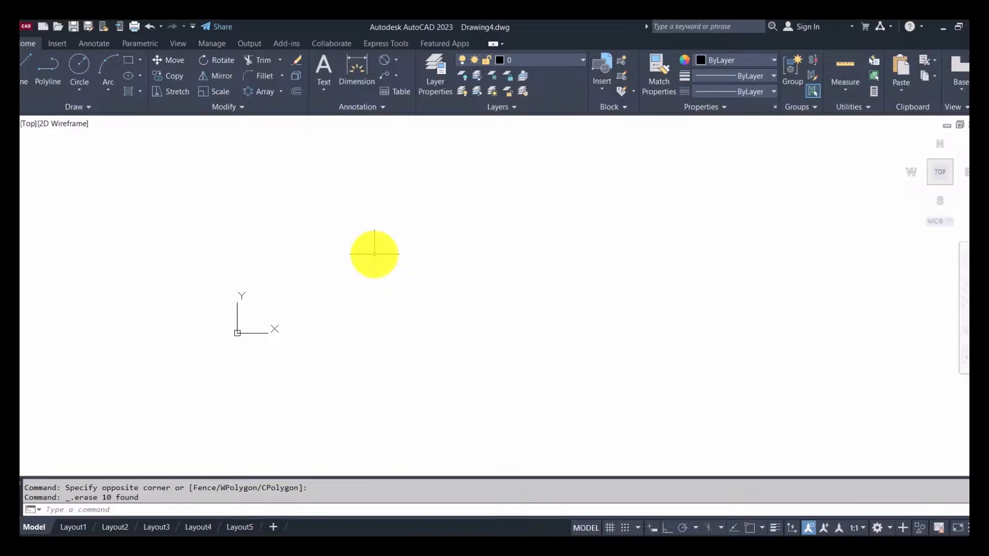
# Draw an open polyline of ten zigzag segments running rightwards from above and beside the UCS icon.
pyautogui.click(49, 63)
pyautogui.click(355, 290)
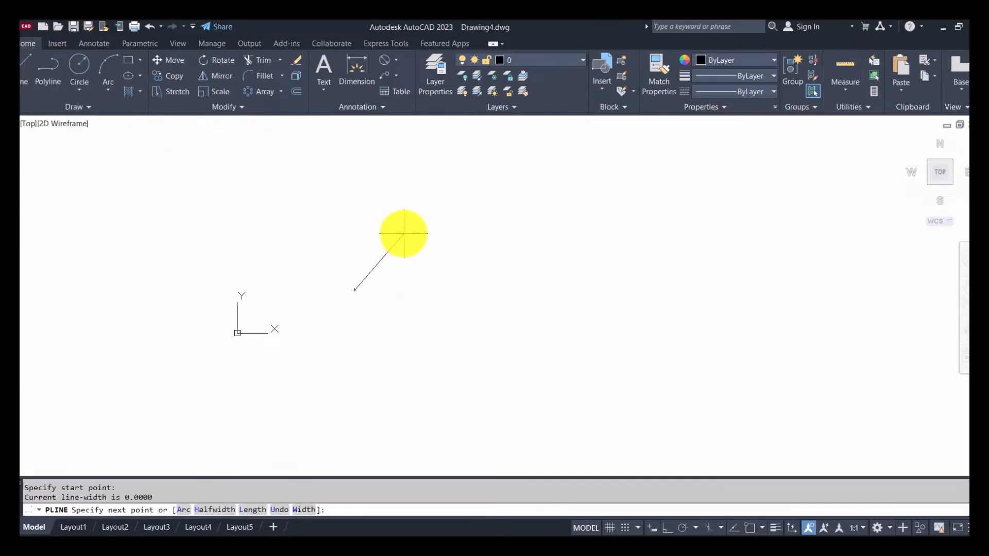
pyautogui.click(404, 233)
pyautogui.click(424, 300)
pyautogui.click(466, 227)
pyautogui.click(511, 317)
pyautogui.click(549, 236)
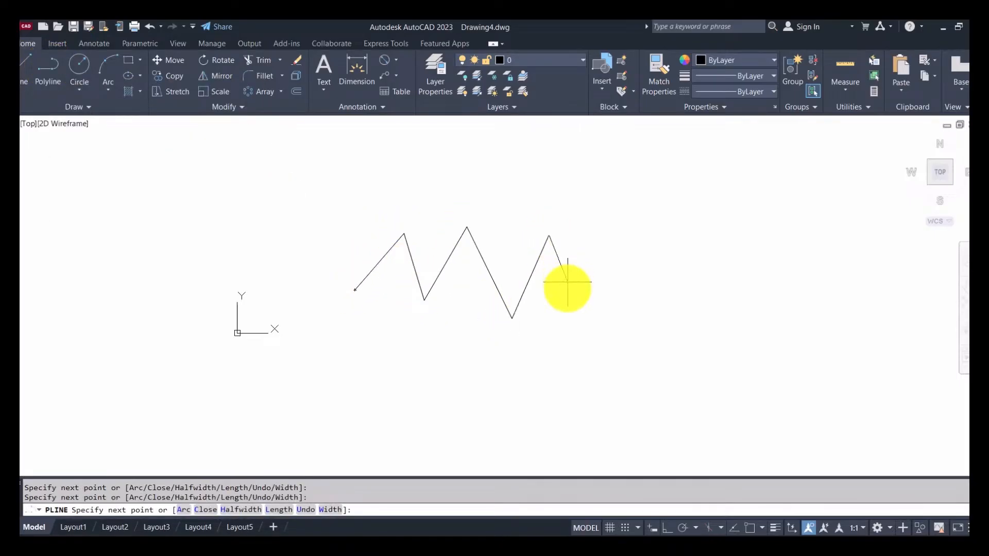
pyautogui.click(567, 302)
pyautogui.click(608, 236)
pyautogui.click(634, 291)
pyautogui.click(676, 264)
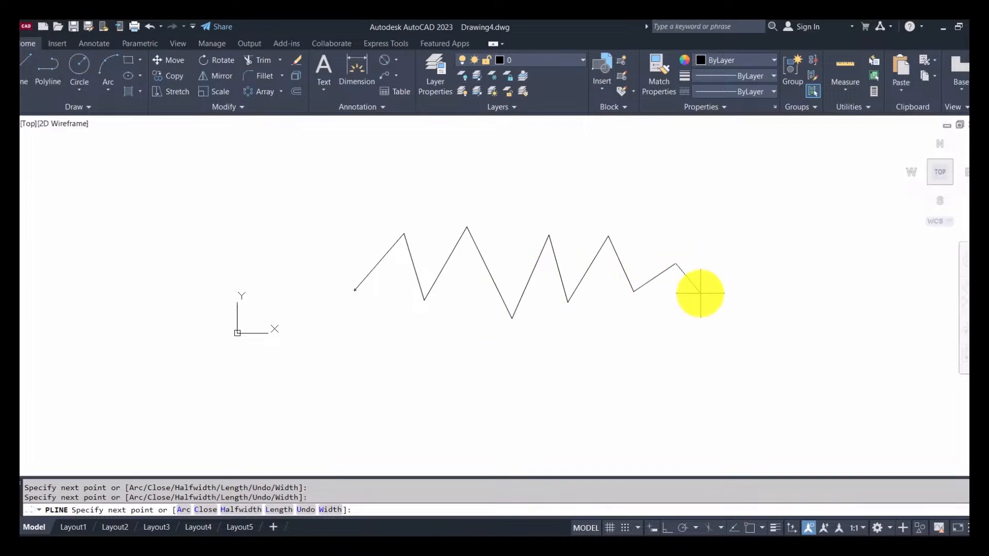
pyautogui.click(699, 300)
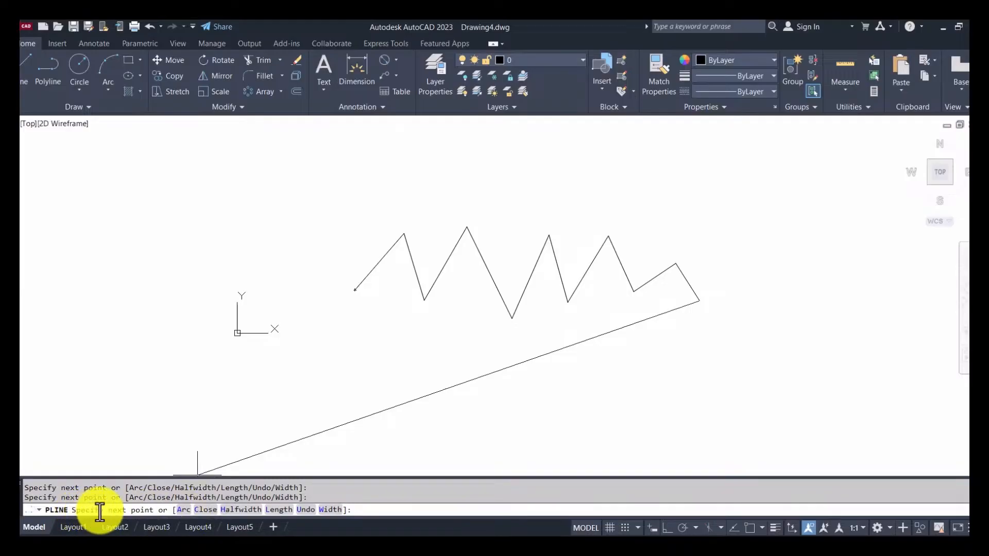
# Extend the polyline with twelve straight segments around its right end and back leftwards beneath the zigzag, ending below the UCS icon.
pyautogui.click(681, 325)
pyautogui.click(706, 350)
pyautogui.click(617, 371)
pyautogui.click(583, 404)
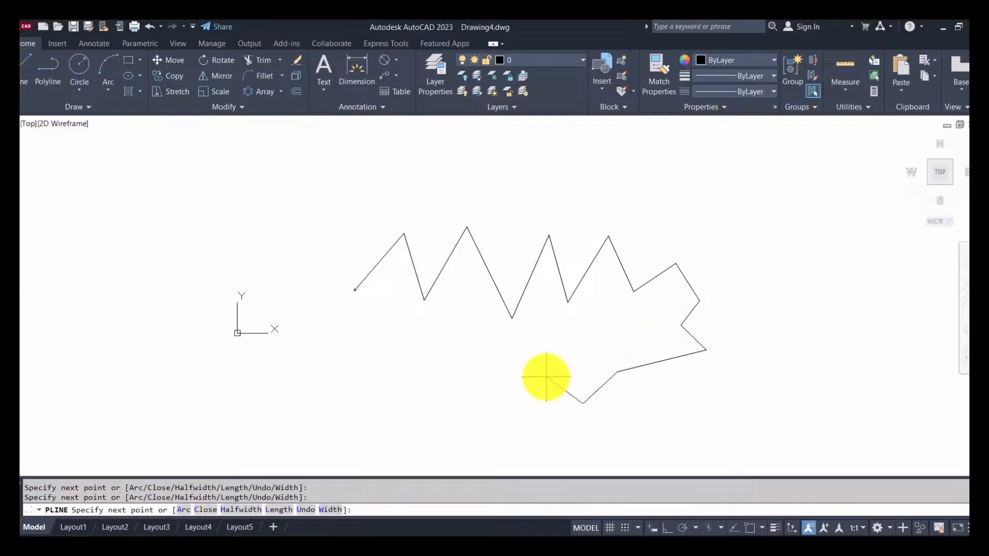
pyautogui.click(546, 377)
pyautogui.click(503, 405)
pyautogui.click(462, 357)
pyautogui.click(425, 401)
pyautogui.click(390, 364)
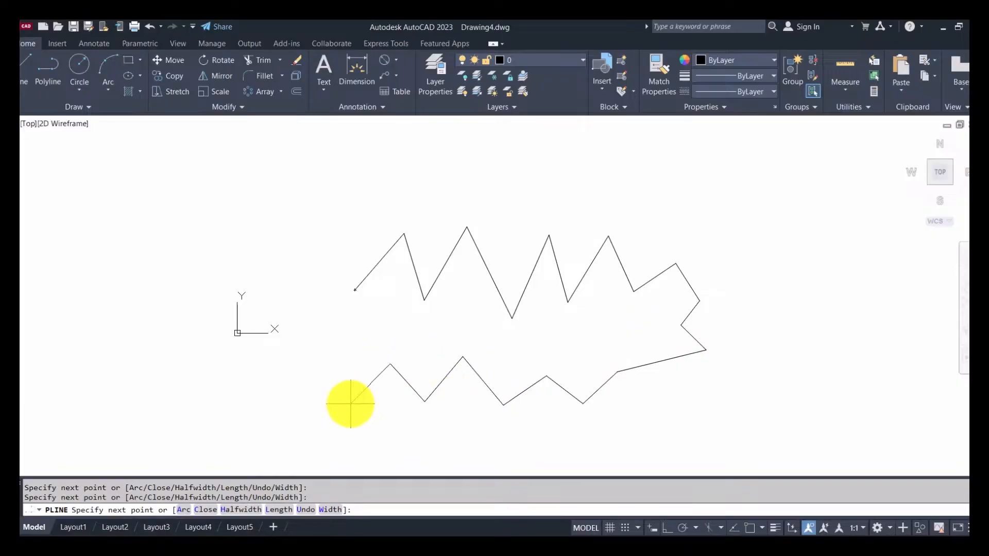
pyautogui.click(338, 385)
pyautogui.click(349, 358)
pyautogui.click(260, 372)
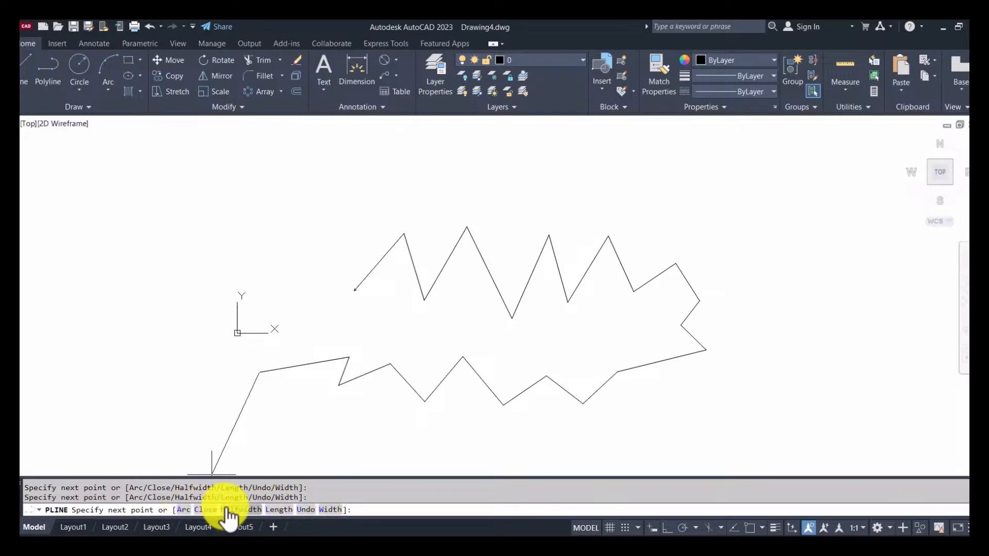
# Switch the polyline to the Arc option and add a wavy run of arcs up around the UCS icon and back rightwards.
pyautogui.click(179, 509)
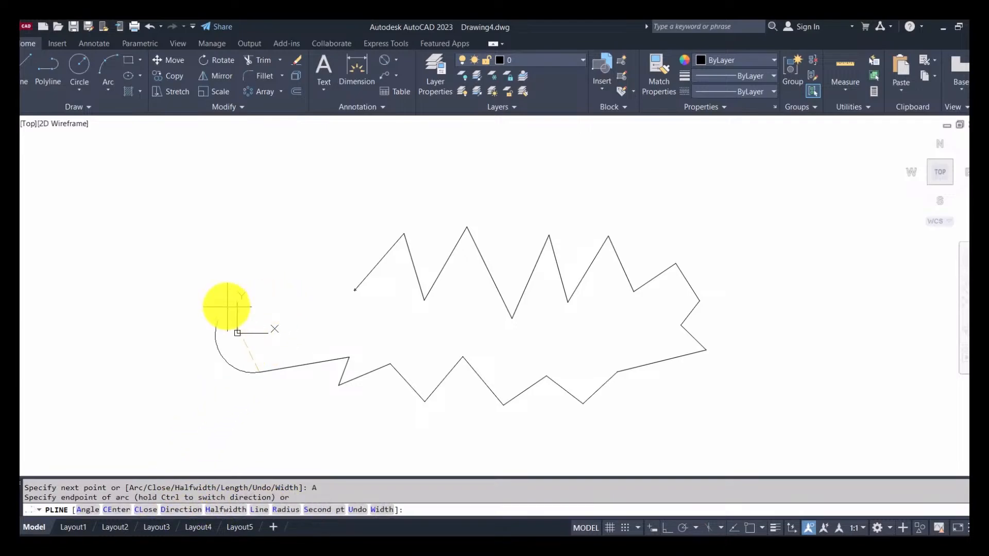
pyautogui.click(199, 289)
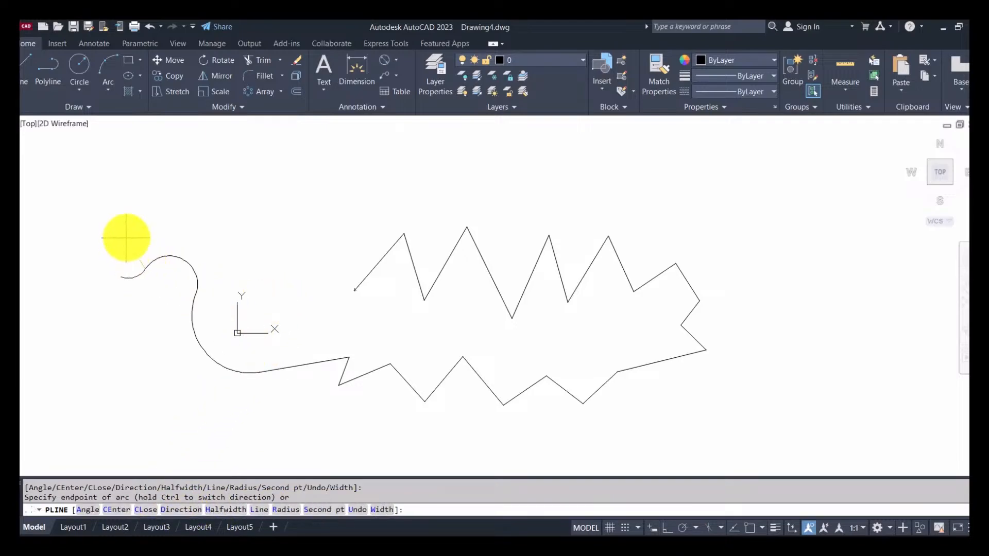
pyautogui.click(132, 235)
pyautogui.click(134, 206)
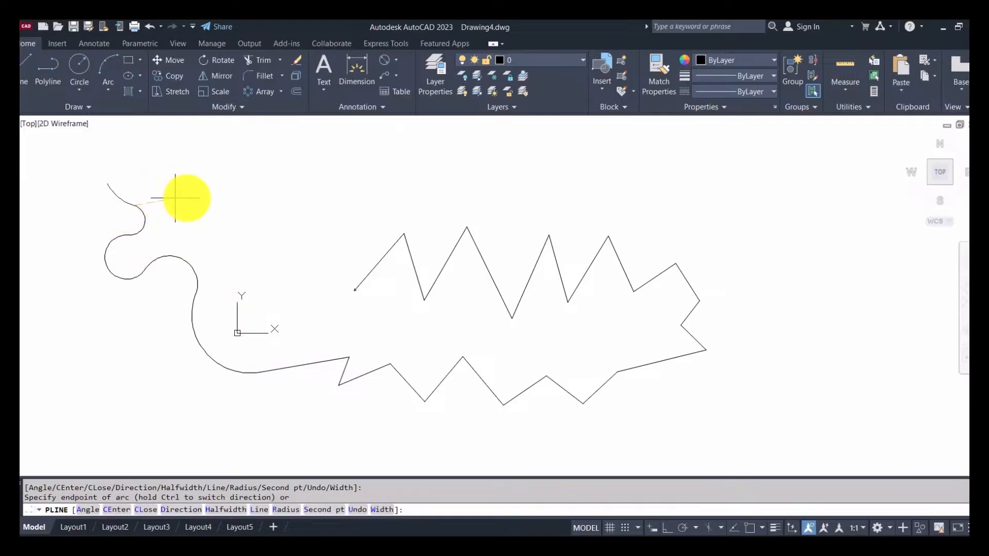
pyautogui.click(229, 206)
pyautogui.click(279, 190)
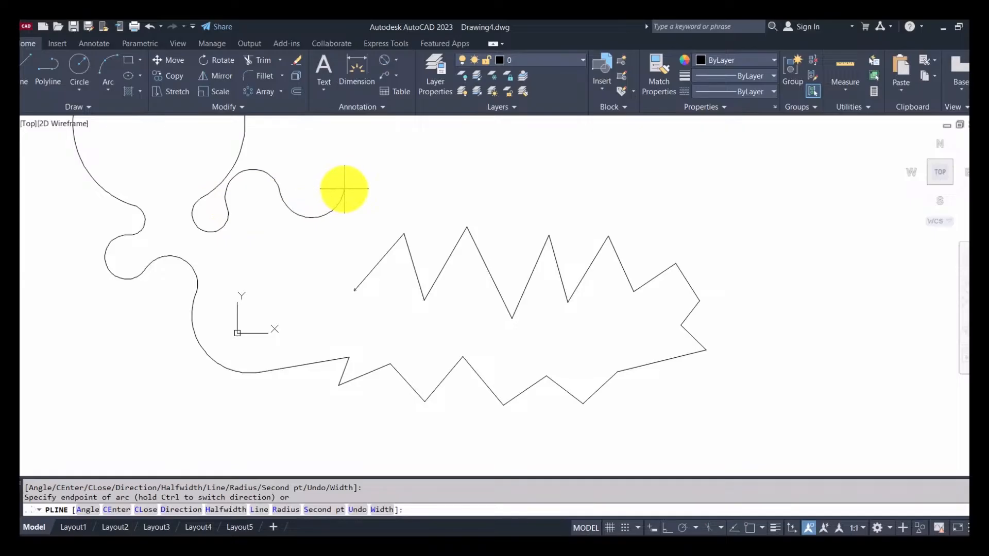
pyautogui.click(345, 189)
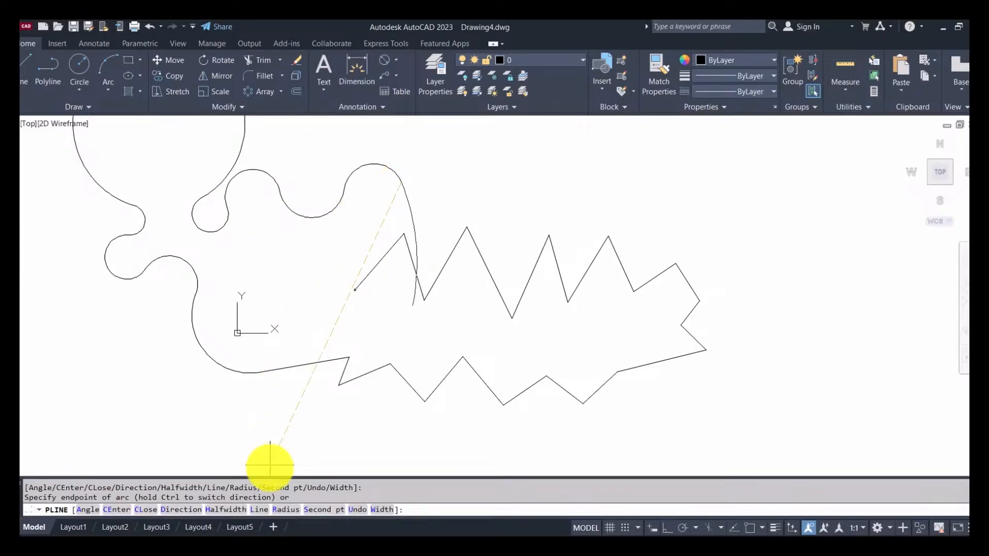
# Return the polyline to the Line option and add six straight segments running rightwards above the zigzag.
pyautogui.click(260, 510)
pyautogui.click(527, 201)
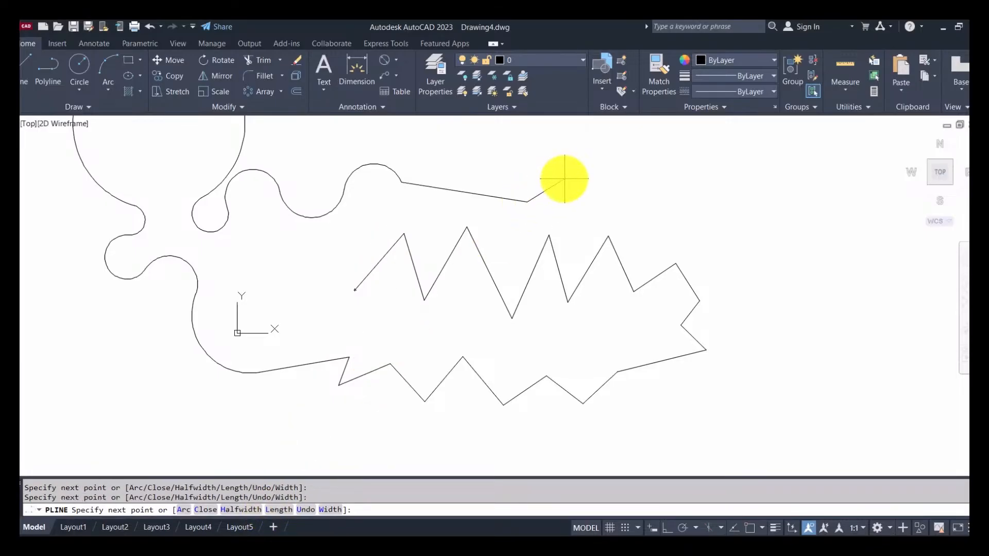
pyautogui.click(564, 179)
pyautogui.click(618, 211)
pyautogui.click(693, 174)
pyautogui.click(694, 210)
pyautogui.click(771, 193)
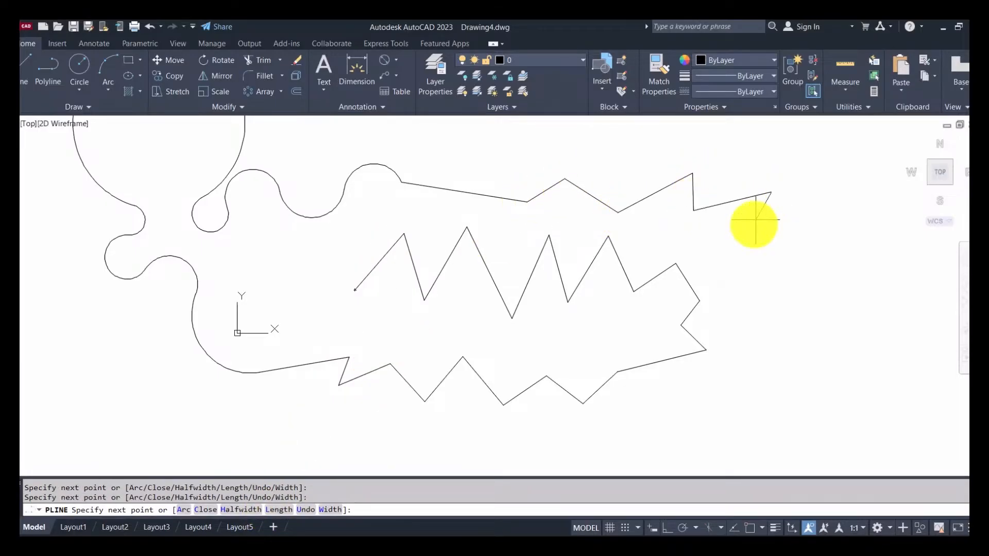
# Continue the polyline with jagged straight segments down around the right end of the inner zigzag.
pyautogui.click(750, 238)
pyautogui.click(797, 241)
pyautogui.click(785, 266)
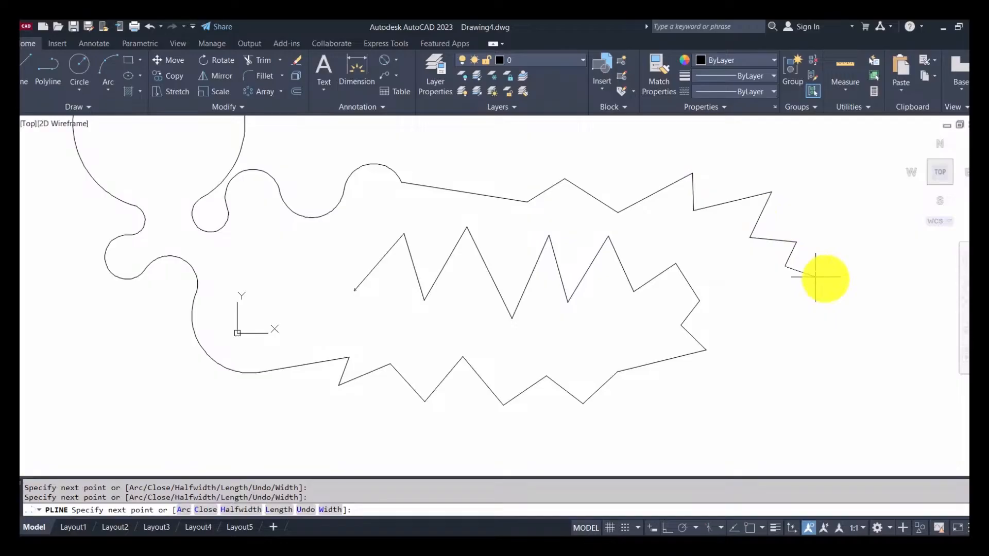
pyautogui.click(849, 285)
pyautogui.click(788, 325)
pyautogui.click(839, 345)
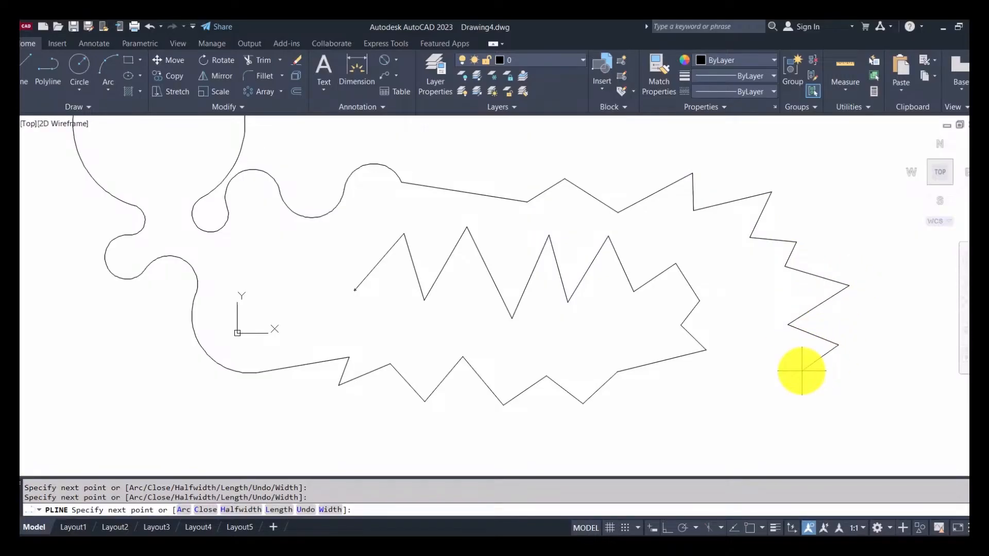
# Switch the polyline to arcs, run them leftwards beneath the shape, and join it to its starting point with the CLose option.
pyautogui.click(184, 510)
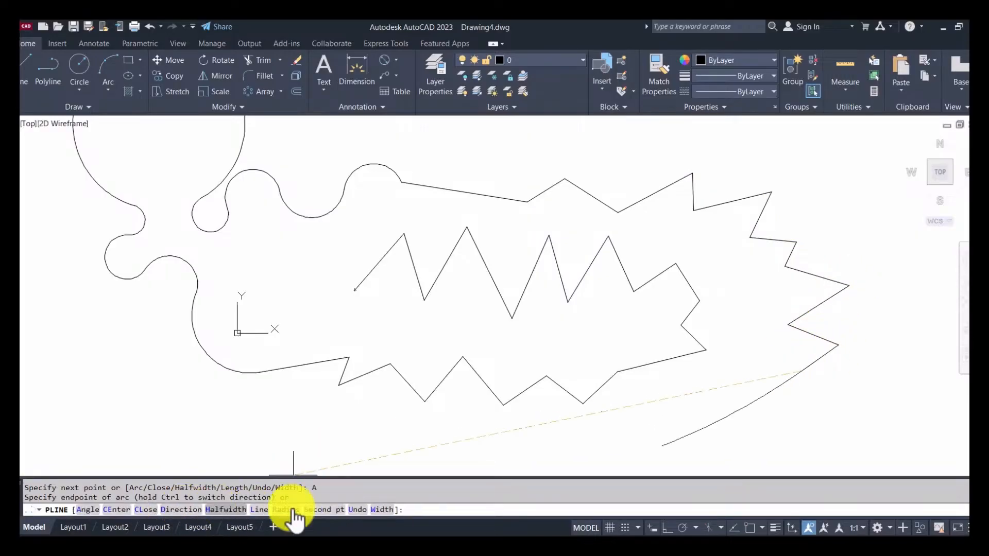
pyautogui.click(770, 354)
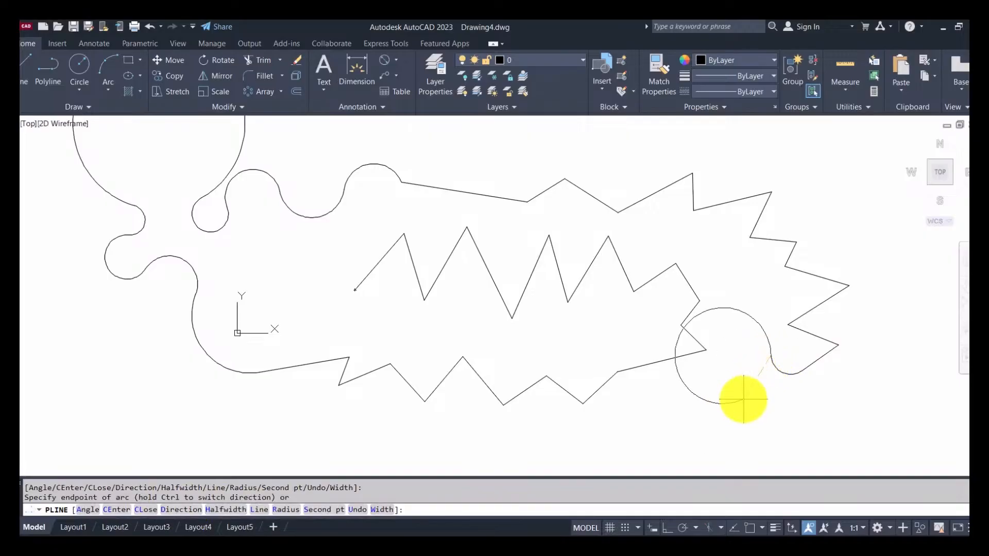
pyautogui.click(742, 368)
pyautogui.click(729, 406)
pyautogui.click(665, 413)
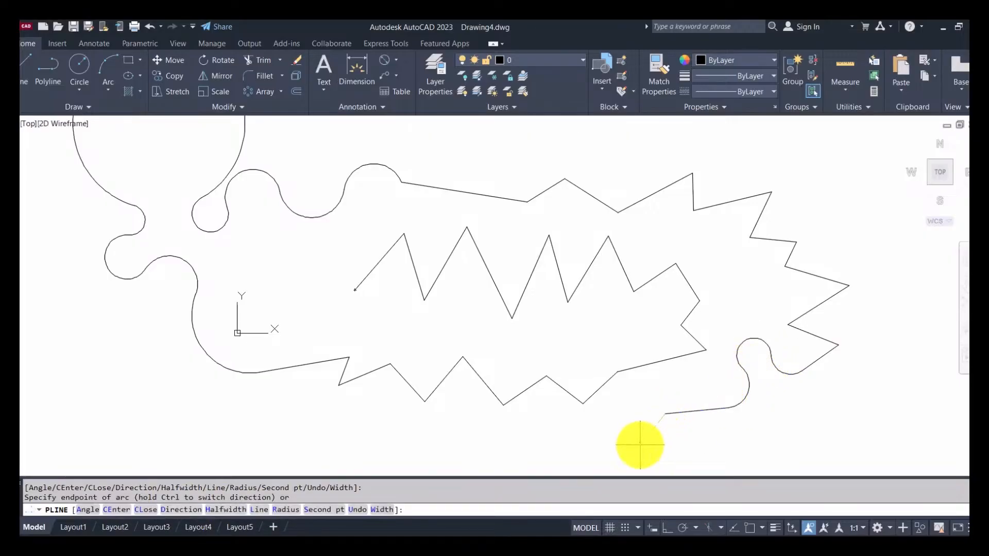
pyautogui.click(543, 435)
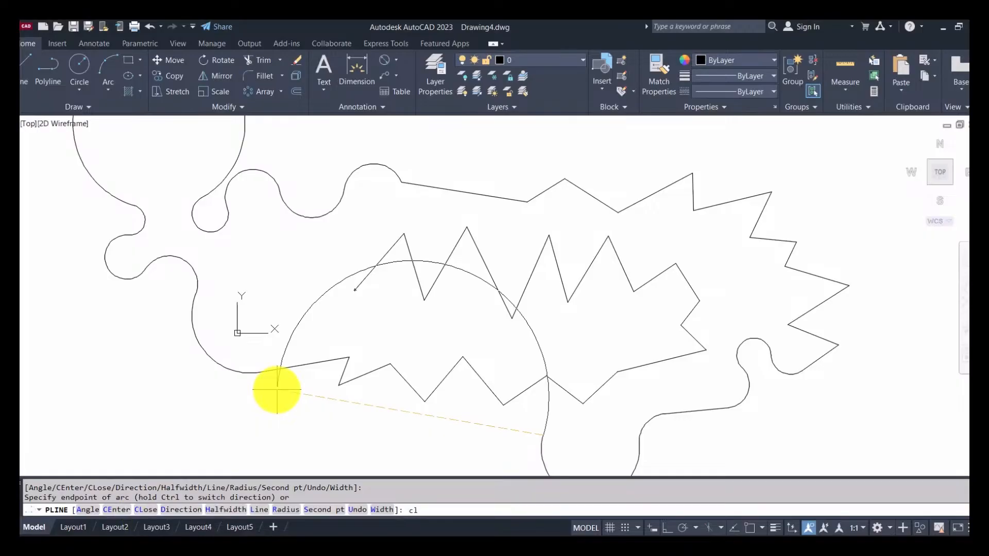
pyautogui.press('Return')
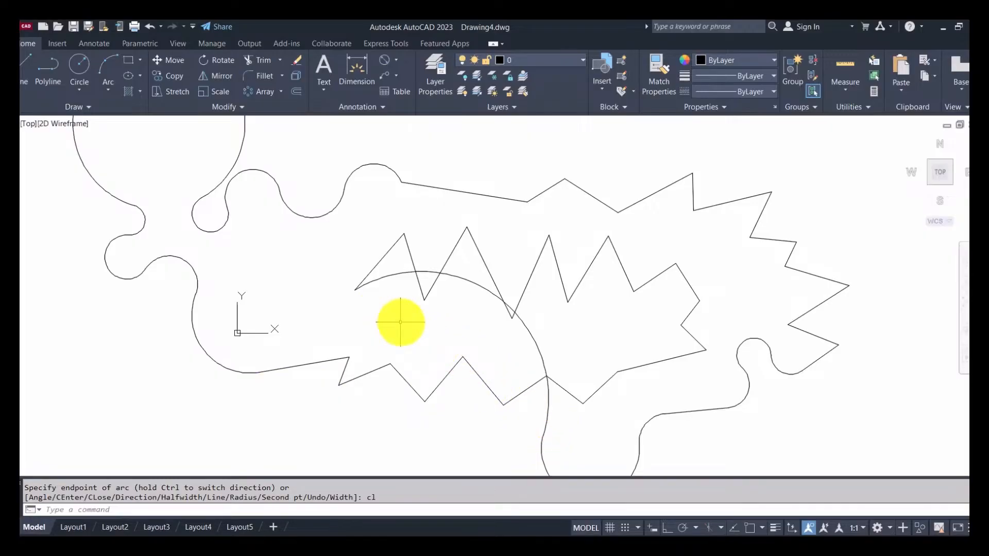
# Select the whole closed polyline and erase it.
pyautogui.scroll(-4, 400, 322)
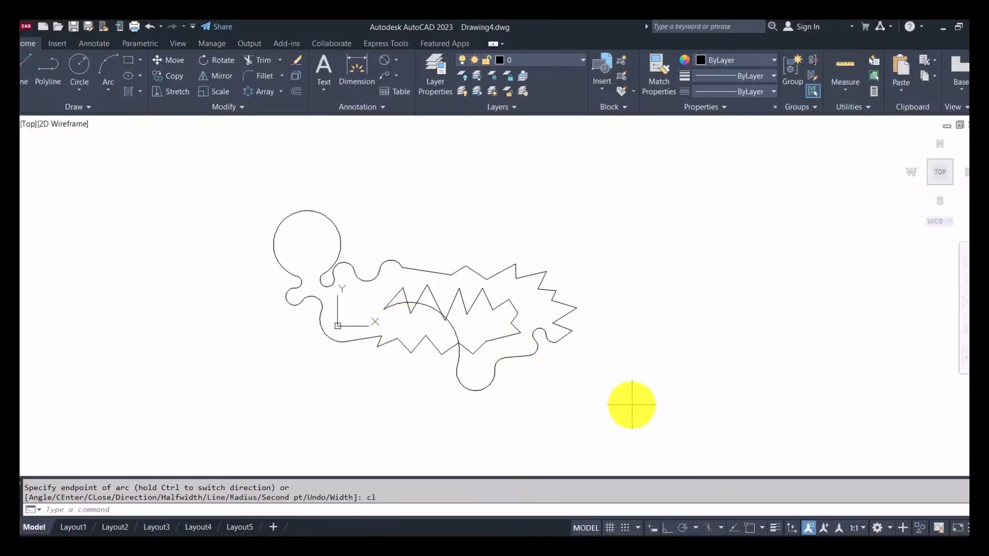
pyautogui.click(631, 404)
pyautogui.click(245, 184)
pyautogui.press('Delete')
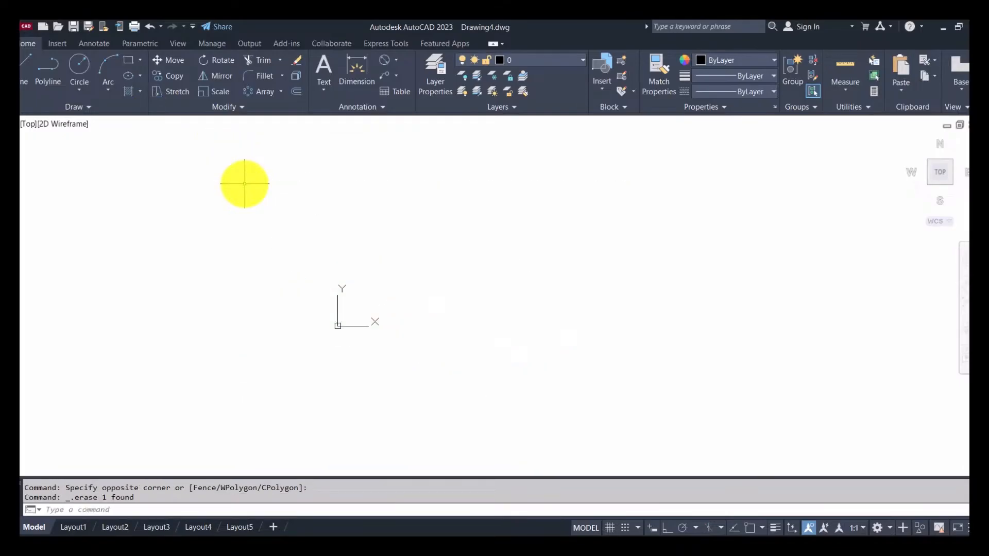
# Draw a jagged polyline of seven straight segments around an open area and join it to its start with the Close option.
pyautogui.click(48, 64)
pyautogui.click(440, 224)
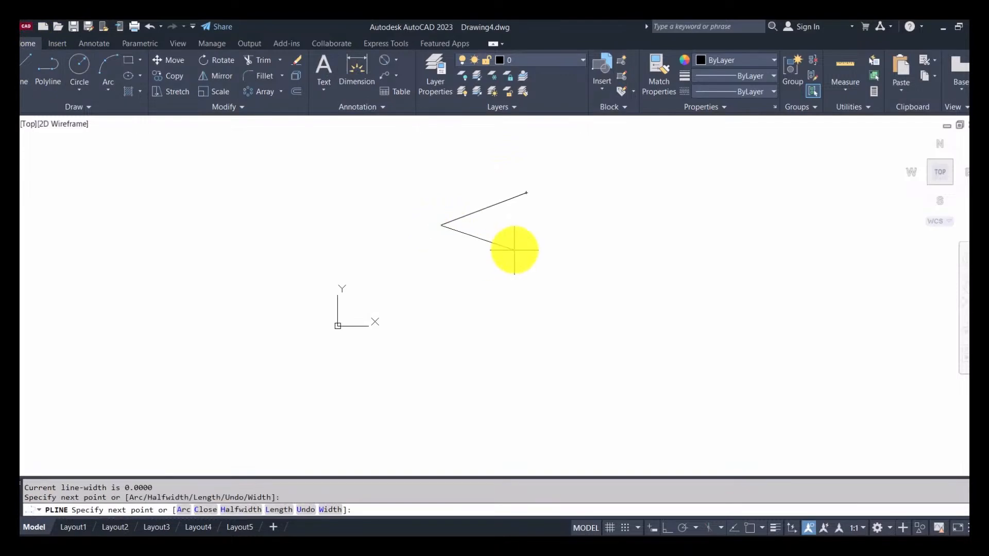
pyautogui.click(519, 246)
pyautogui.click(477, 288)
pyautogui.click(541, 336)
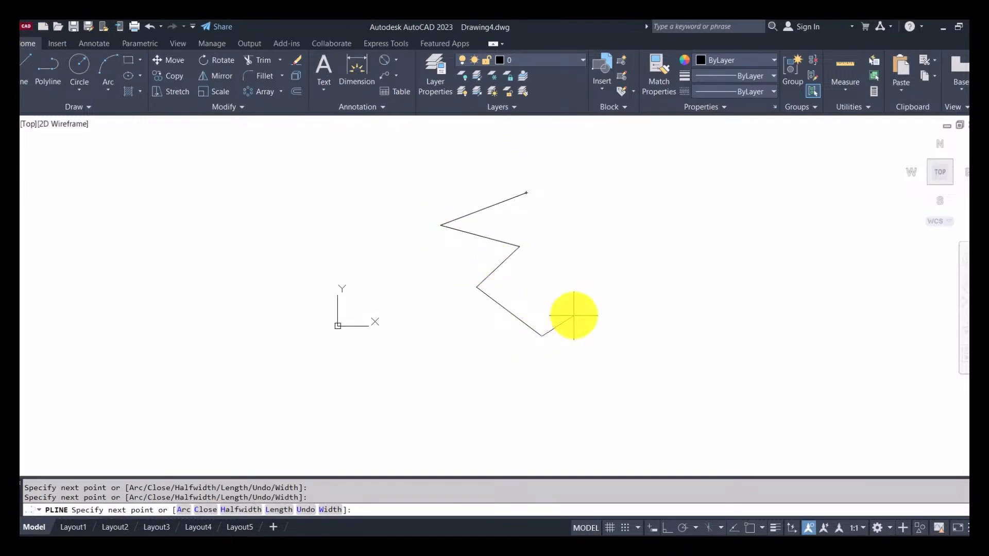
pyautogui.click(574, 315)
pyautogui.click(661, 334)
pyautogui.click(656, 279)
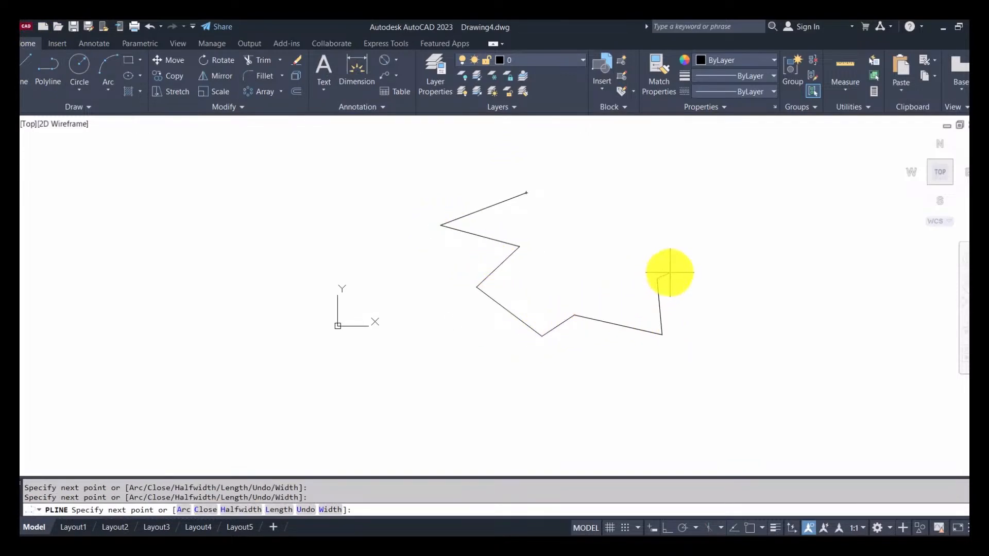
pyautogui.scroll(2, 676, 257)
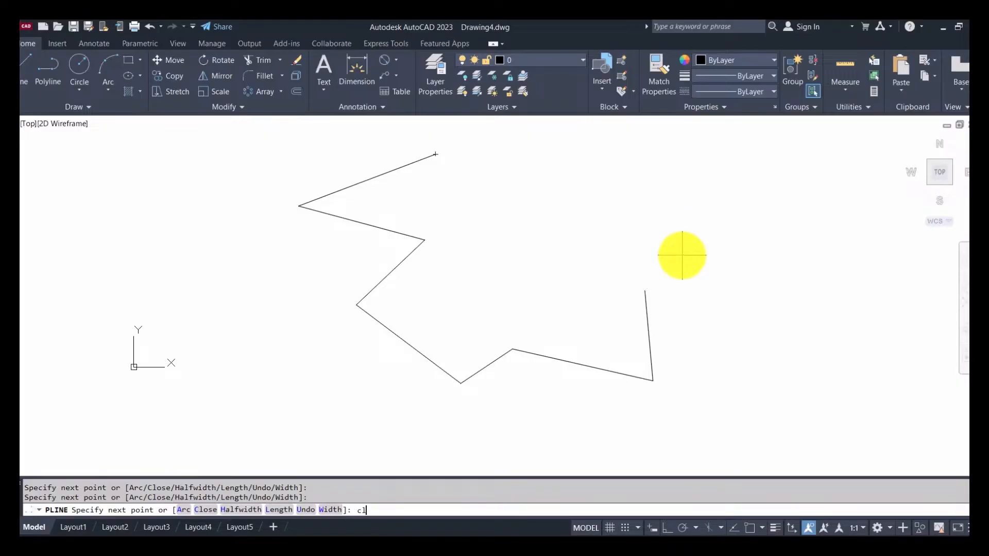
pyautogui.press('Return')
# Select the whole closed jagged polyline and erase it.
pyautogui.scroll(-4, 683, 255)
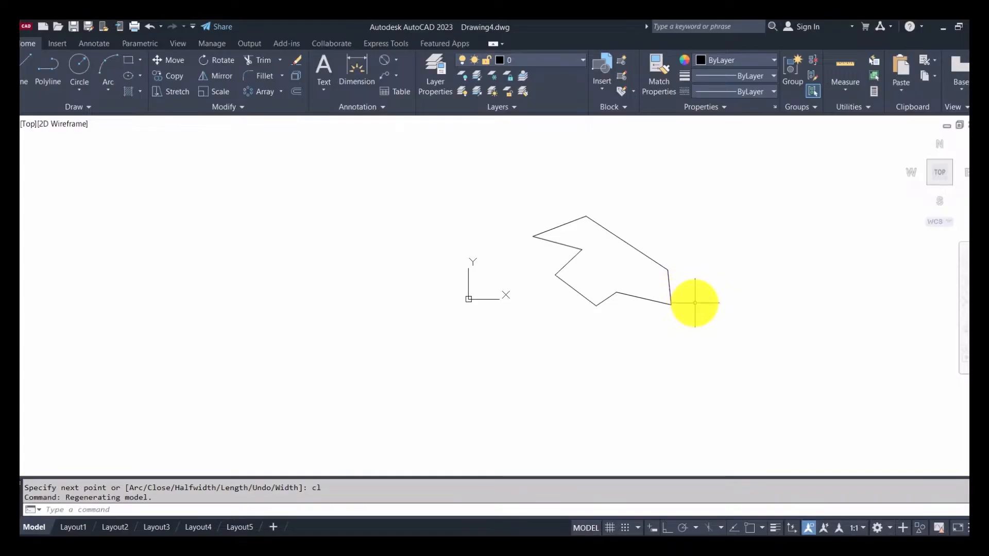
pyautogui.moveTo(695, 301); pyautogui.dragTo(594, 303, button='middle')
pyautogui.click(602, 323)
pyautogui.click(403, 183)
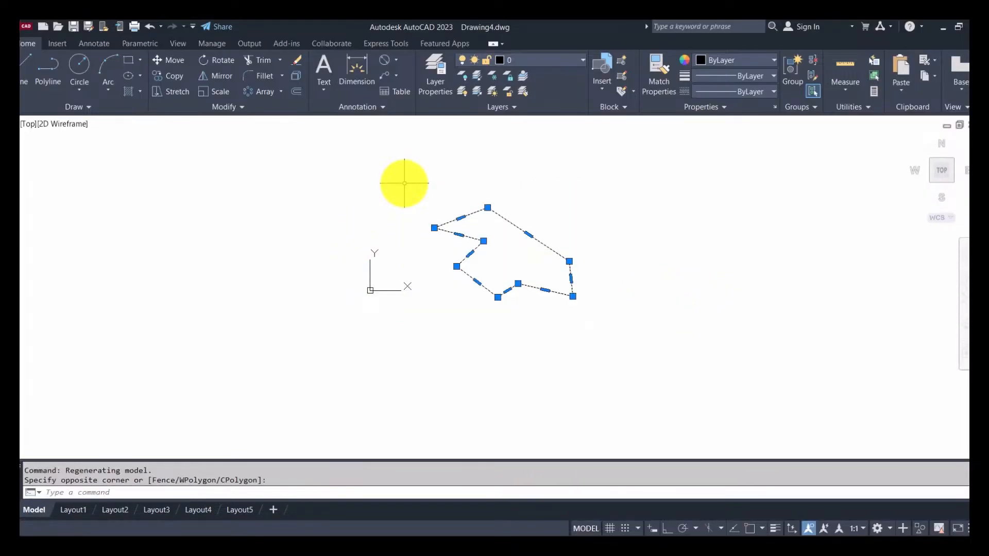
pyautogui.press('Delete')
# Draw a zigzag chain of ten connected segments rightwards across the upper drawing area with the Line command.
pyautogui.click(25, 63)
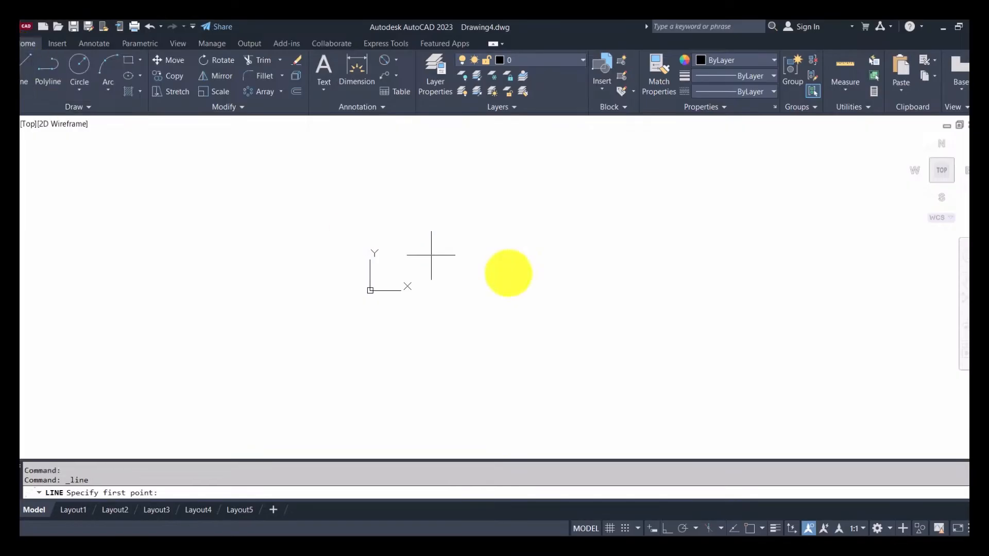
pyautogui.click(379, 131)
pyautogui.click(470, 227)
pyautogui.click(488, 198)
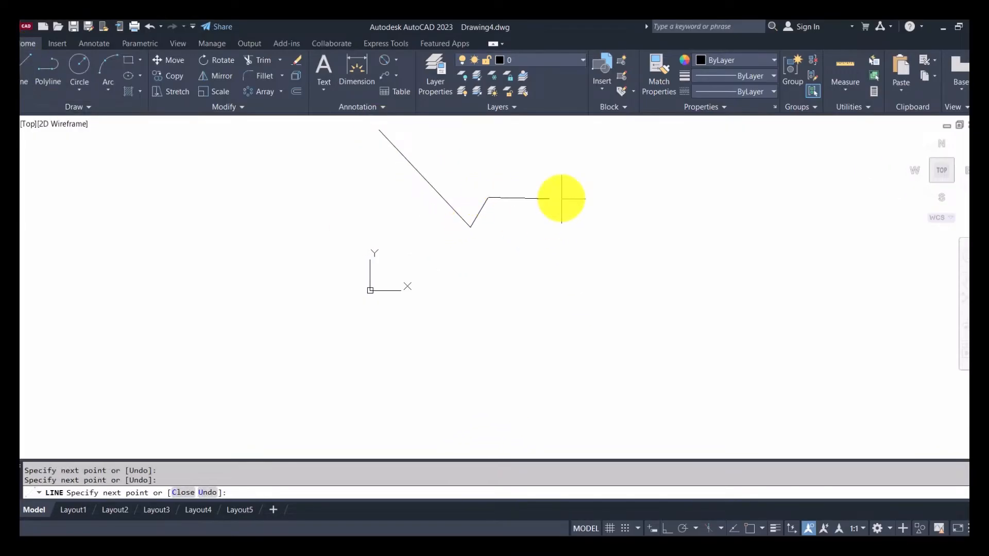
pyautogui.click(562, 198)
pyautogui.click(581, 255)
pyautogui.click(641, 206)
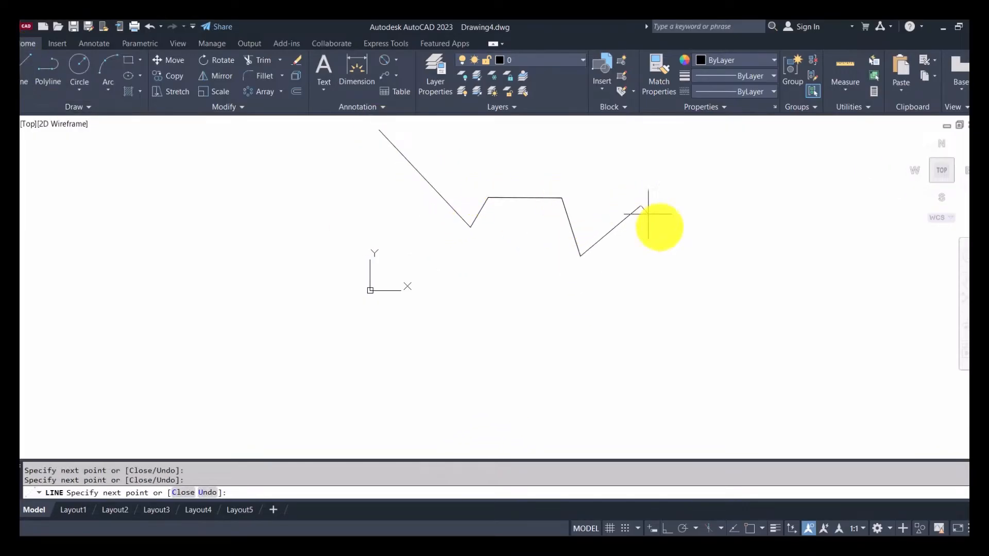
pyautogui.click(689, 247)
pyautogui.click(711, 210)
pyautogui.click(799, 278)
pyautogui.click(816, 231)
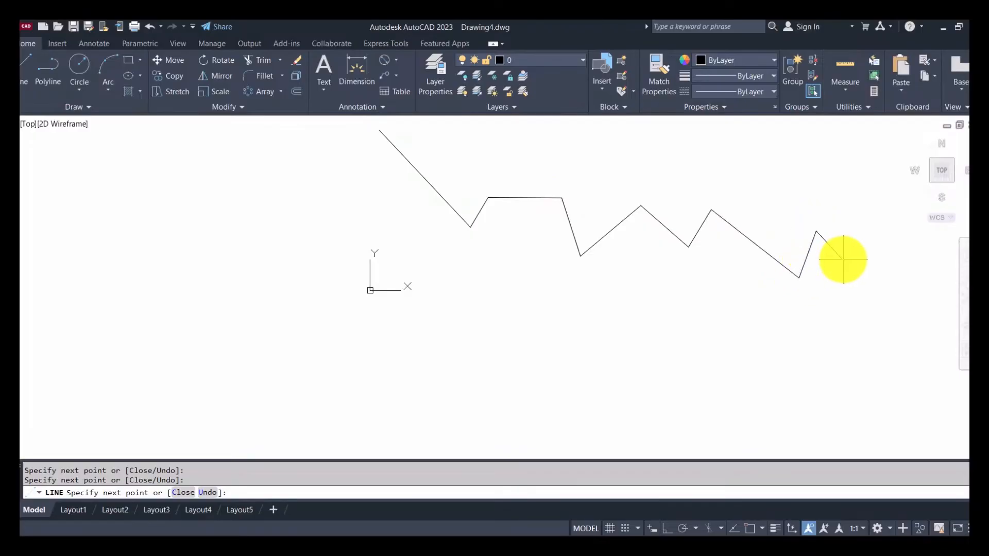
pyautogui.click(842, 259)
pyautogui.press('Return')
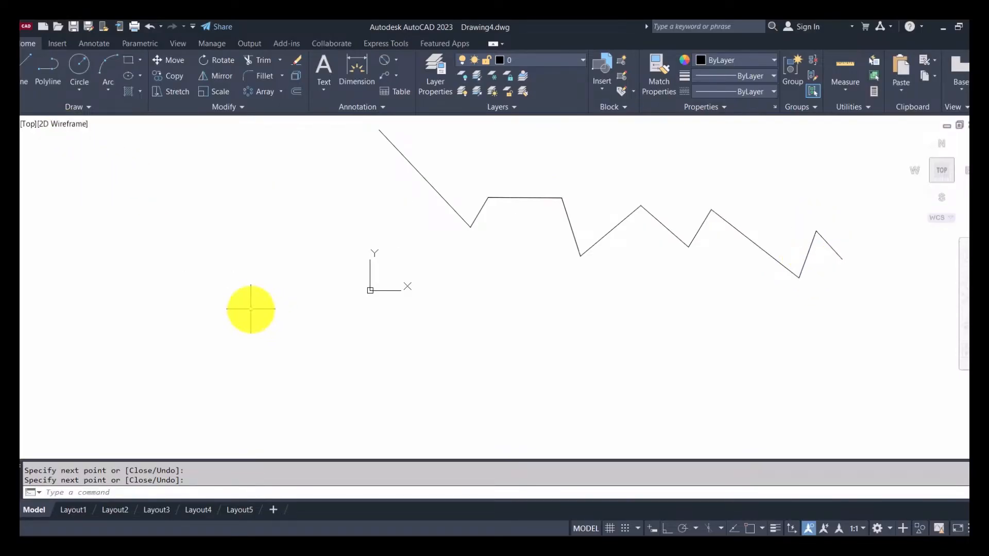
# Draw an open zigzag polyline of eleven straight segments rightwards beneath the chain of lines.
pyautogui.click(48, 67)
pyautogui.click(456, 292)
pyautogui.click(508, 339)
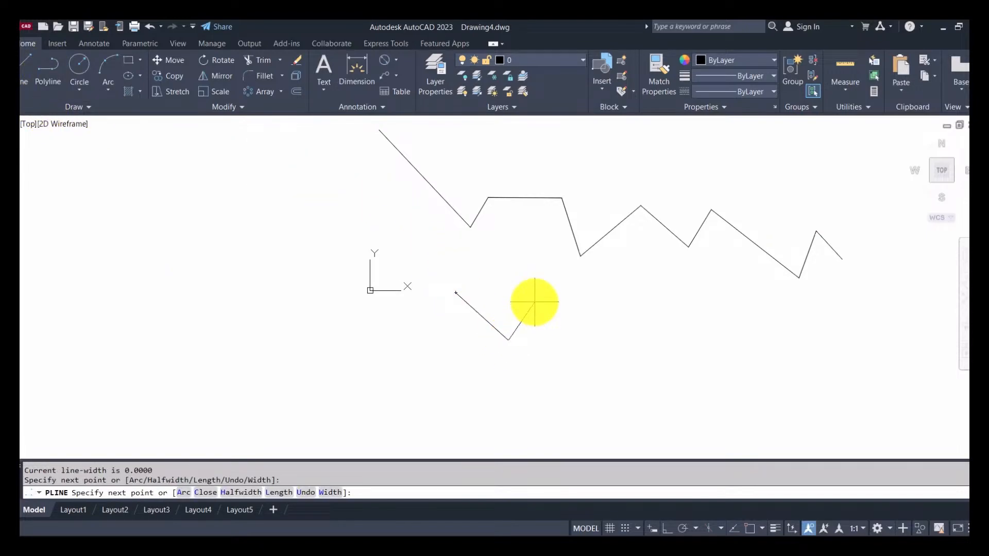
pyautogui.click(534, 302)
pyautogui.click(573, 358)
pyautogui.click(604, 308)
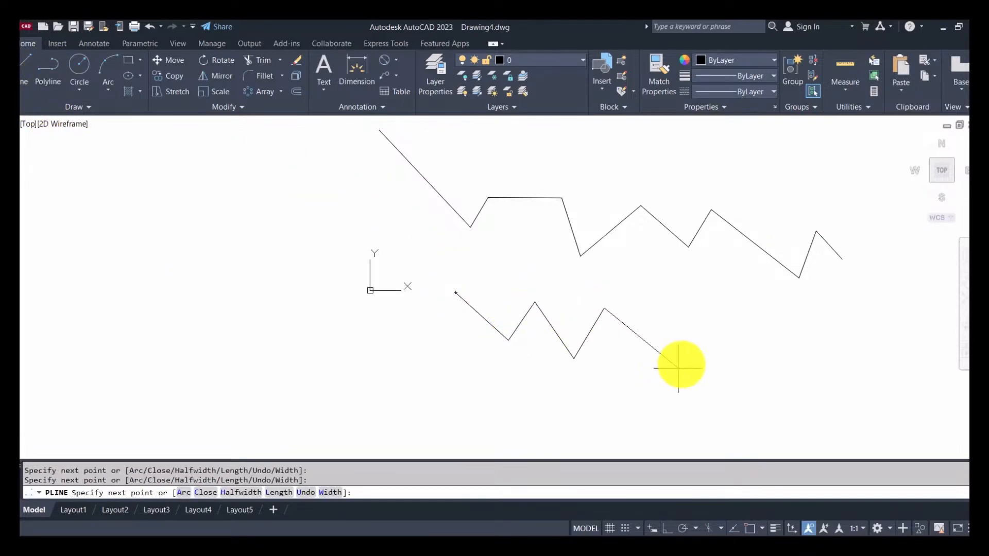
pyautogui.click(638, 373)
pyautogui.click(681, 309)
pyautogui.click(732, 383)
pyautogui.click(784, 292)
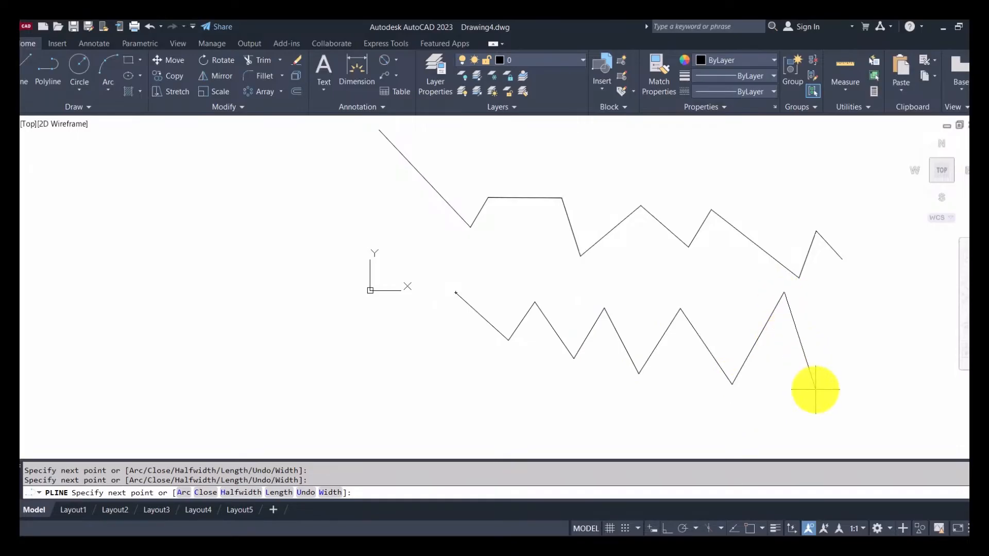
pyautogui.click(815, 390)
pyautogui.click(820, 287)
pyautogui.click(858, 364)
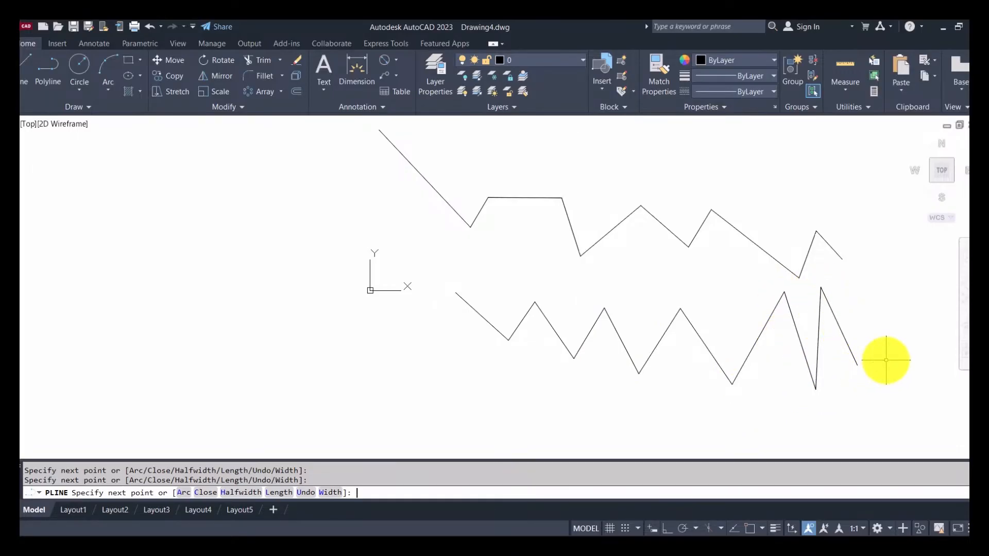
pyautogui.press('Return')
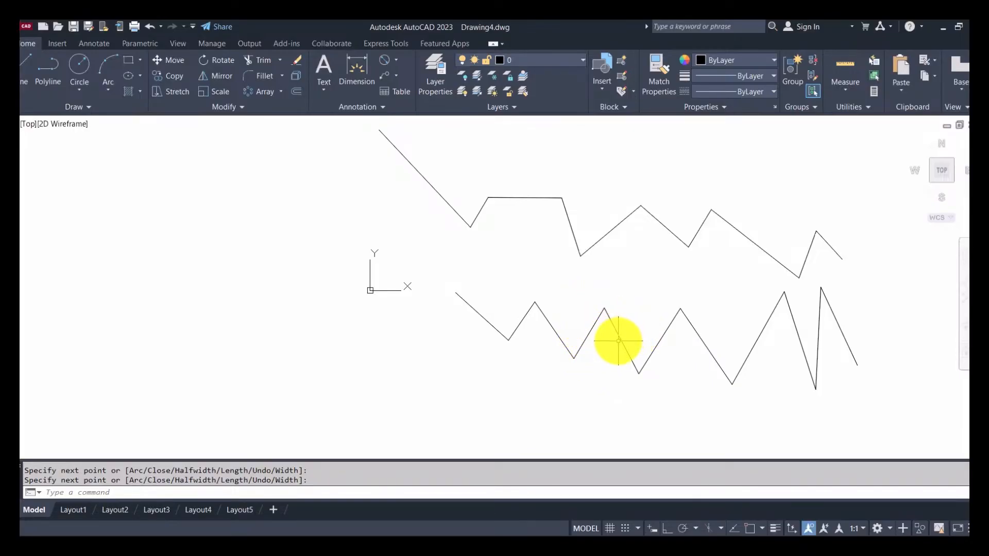
# Select several separate segments of the upper line chain together with the whole lower polyline and erase them.
pyautogui.click(450, 204)
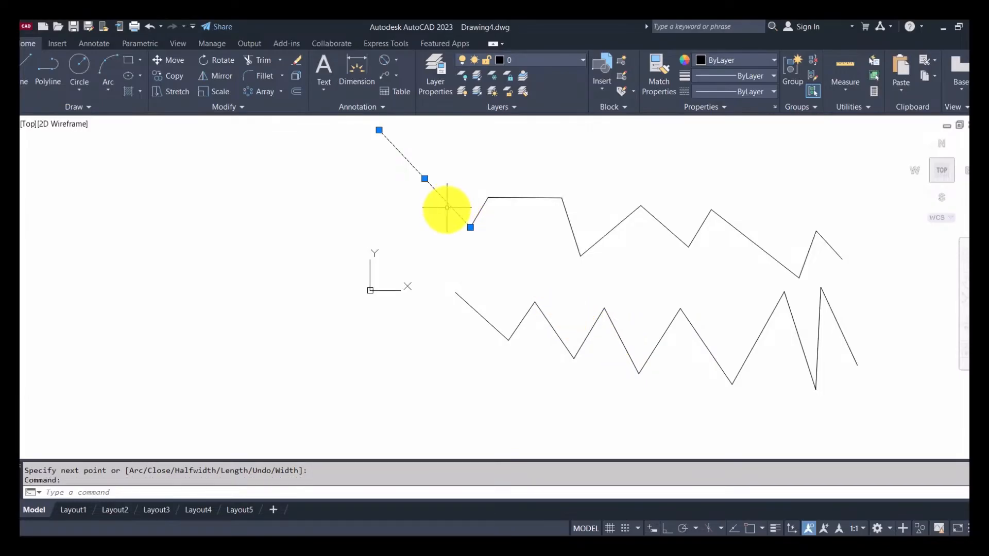
pyautogui.click(478, 211)
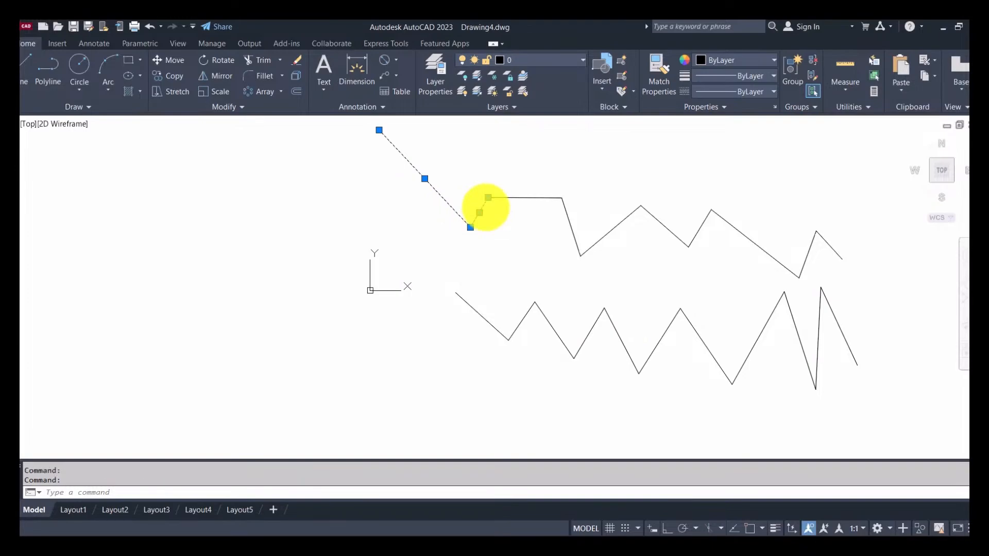
pyautogui.click(526, 198)
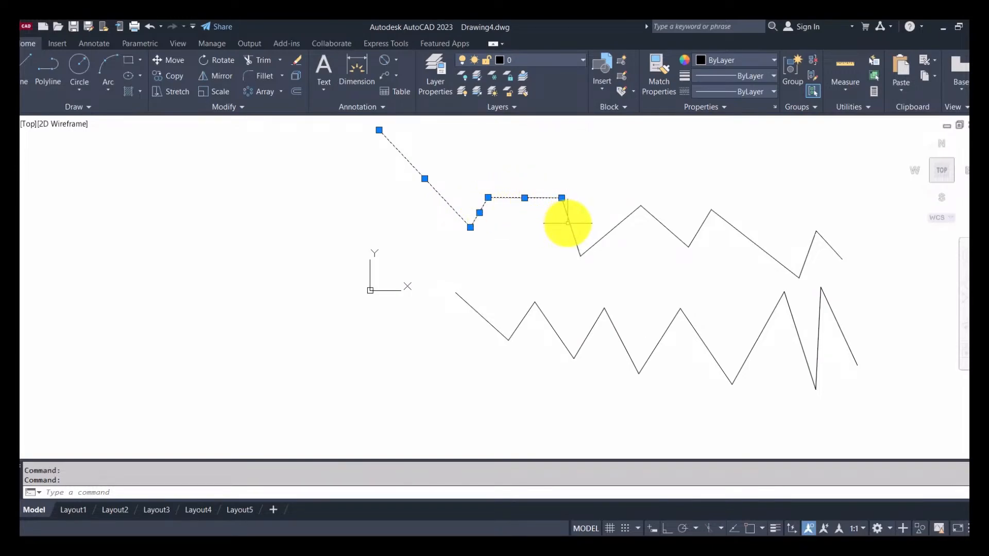
pyautogui.click(571, 228)
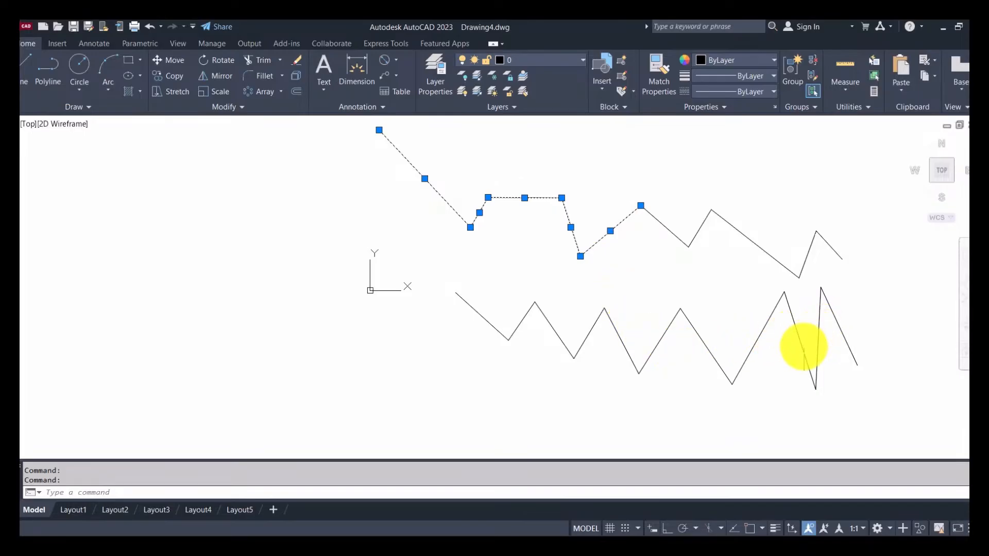
pyautogui.click(803, 350)
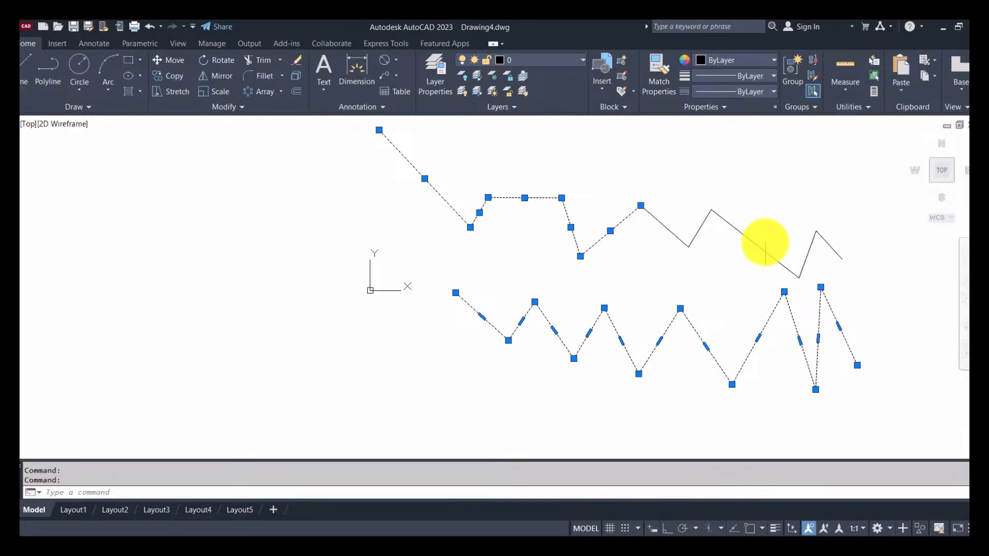
pyautogui.click(761, 248)
pyautogui.click(839, 249)
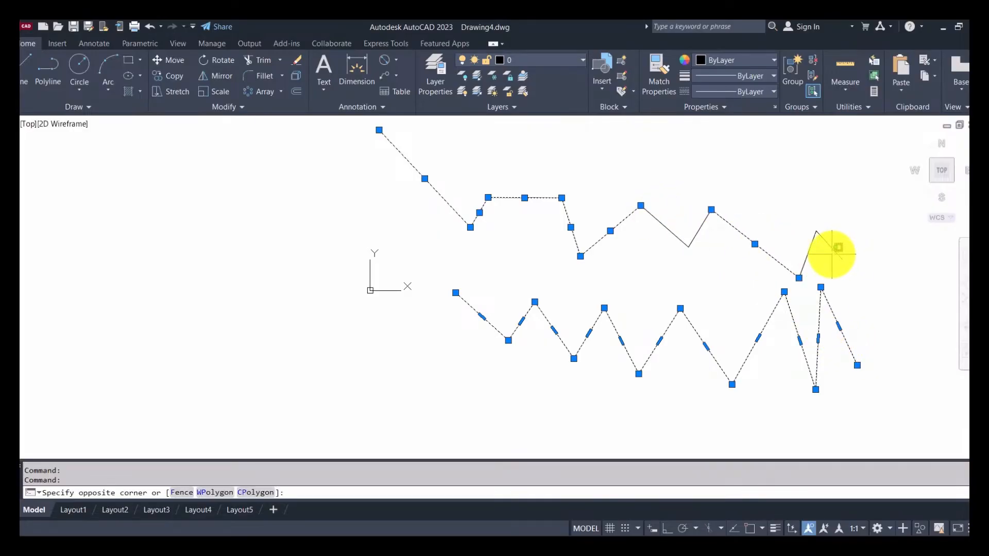
pyautogui.click(830, 255)
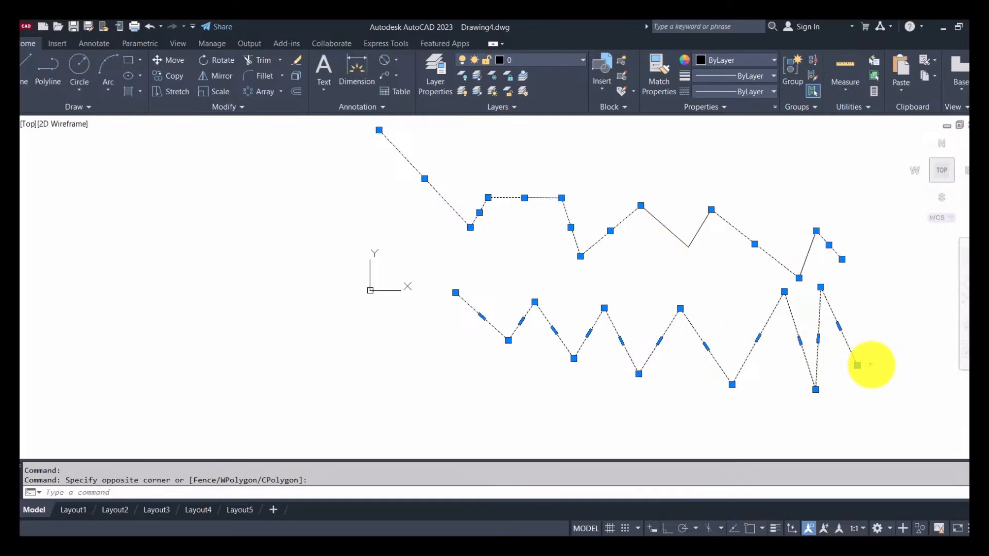
pyautogui.press('Delete')
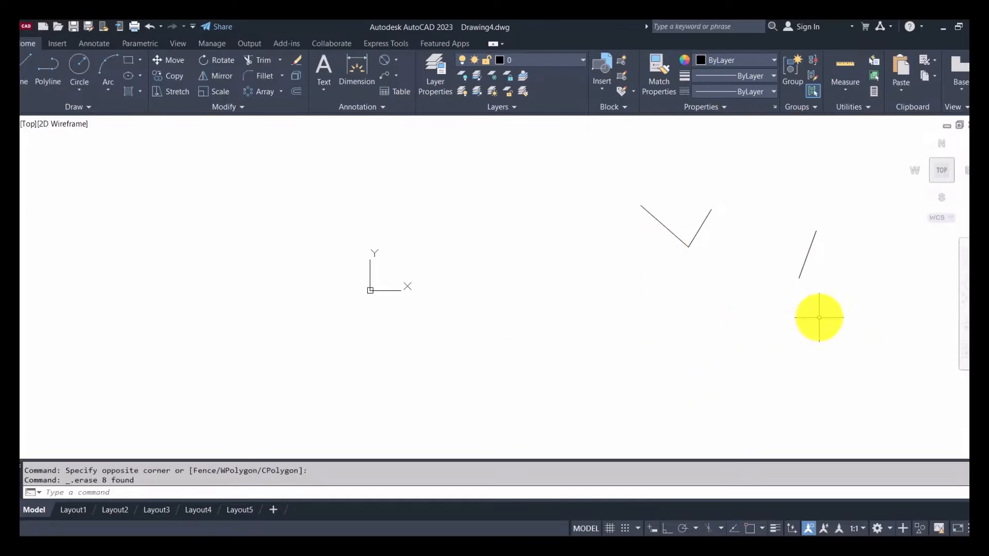
# Select all leftover line segments of the upper chain with a crossing window and erase them.
pyautogui.click(819, 316)
pyautogui.click(585, 154)
pyautogui.press('Delete')
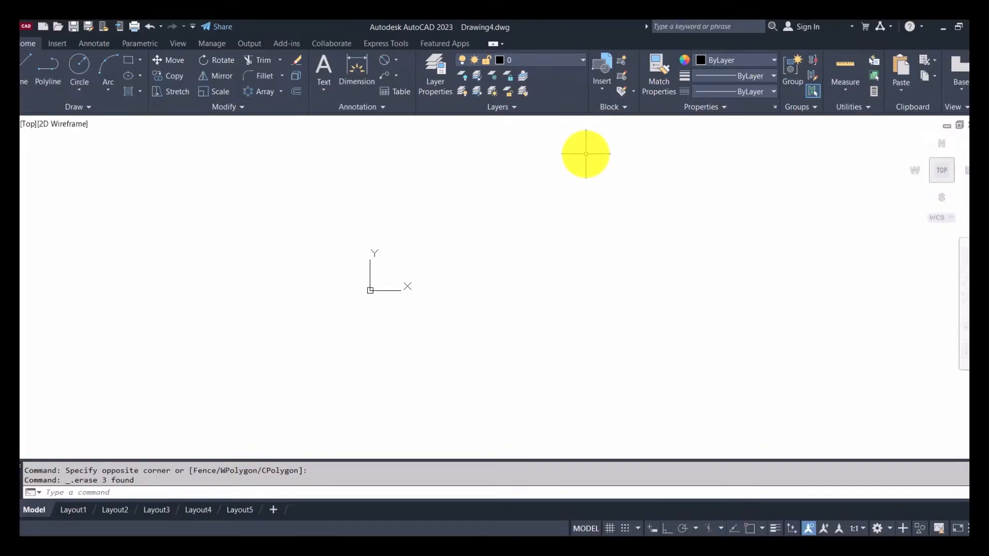
# Start a new polyline near the middle of the drawing area with six straight zigzag segments running rightwards.
pyautogui.click(48, 64)
pyautogui.click(457, 313)
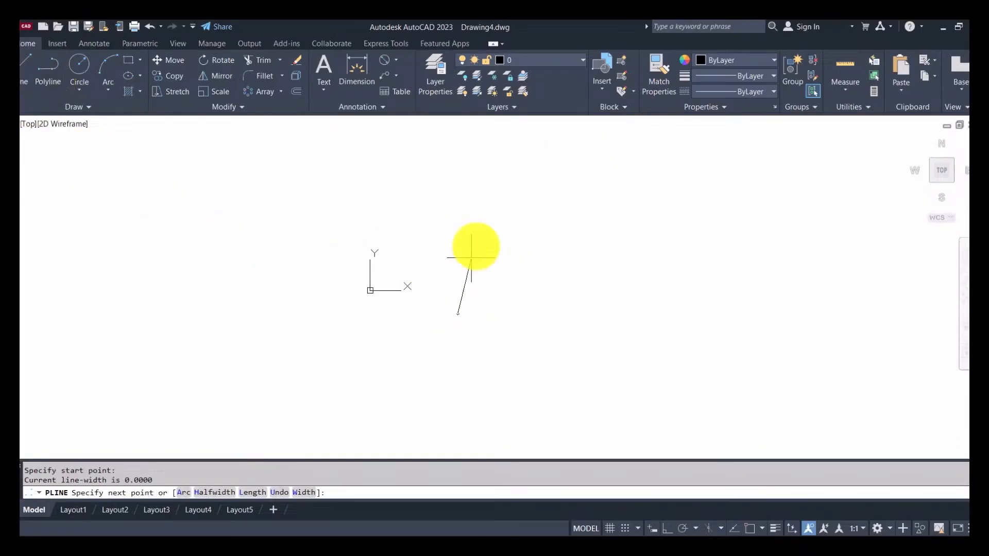
pyautogui.click(479, 238)
pyautogui.click(524, 296)
pyautogui.click(547, 206)
pyautogui.click(605, 265)
pyautogui.click(636, 193)
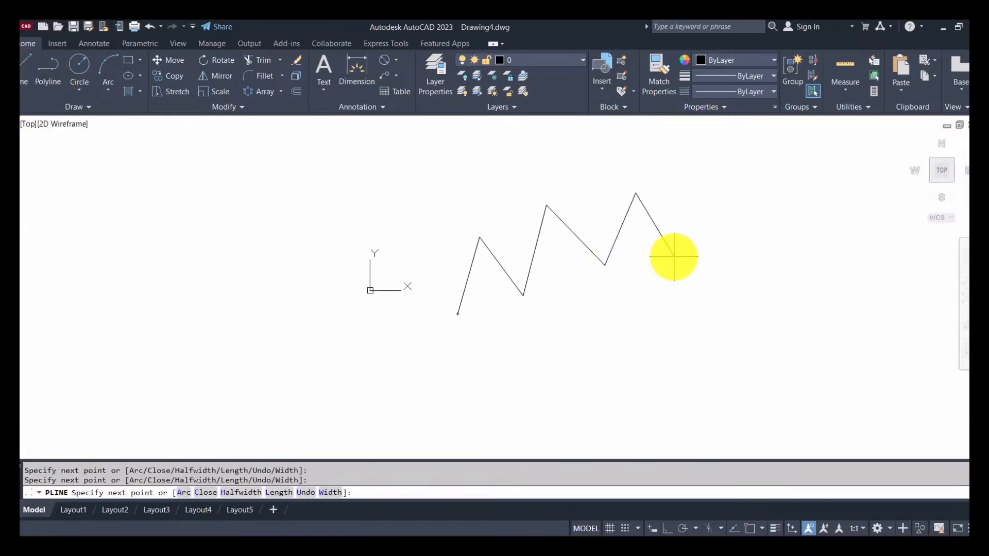
# Switch the polyline to the Arc option and run seven connected arcs around its right end and leftwards beneath the zigzag.
pyautogui.click(183, 492)
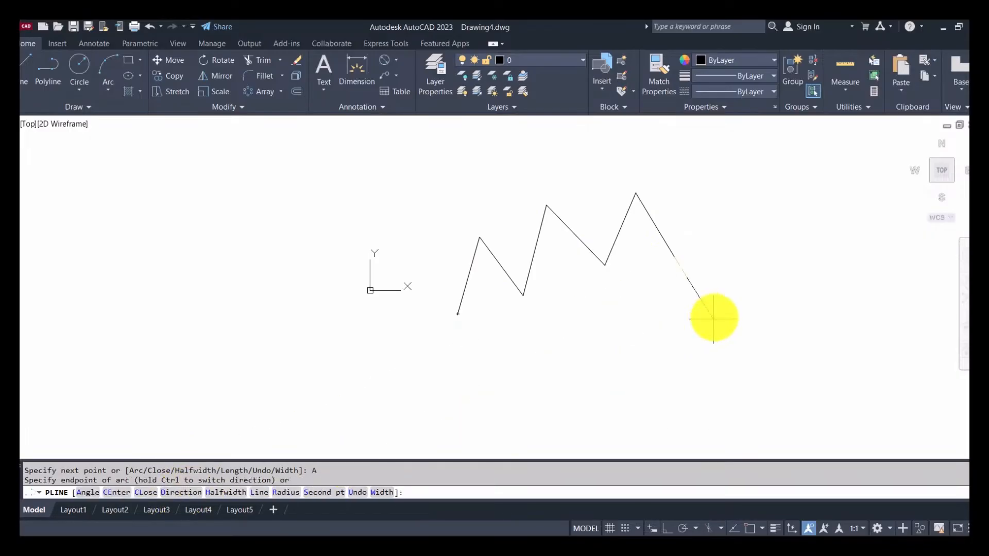
pyautogui.click(724, 240)
pyautogui.click(796, 316)
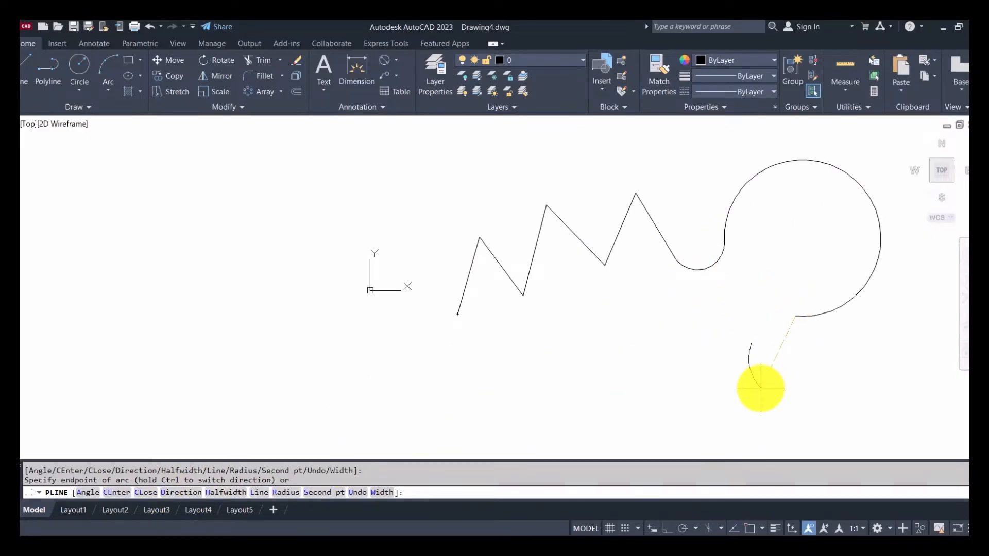
pyautogui.click(760, 388)
pyautogui.click(648, 395)
pyautogui.click(549, 392)
pyautogui.click(448, 405)
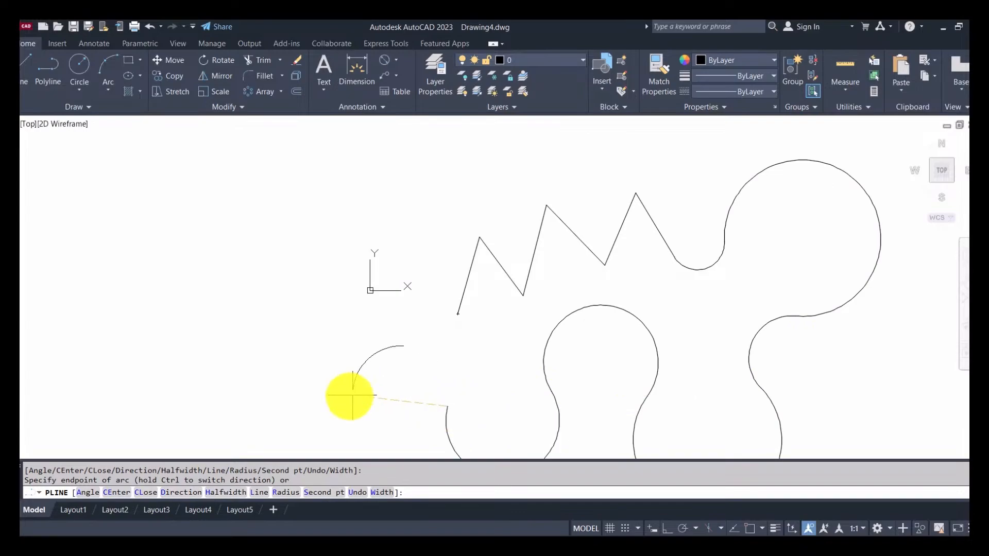
pyautogui.click(349, 397)
# Return the polyline to the Line option, add eight straight segments up around its left end, and join it to its start with Close.
pyautogui.click(258, 493)
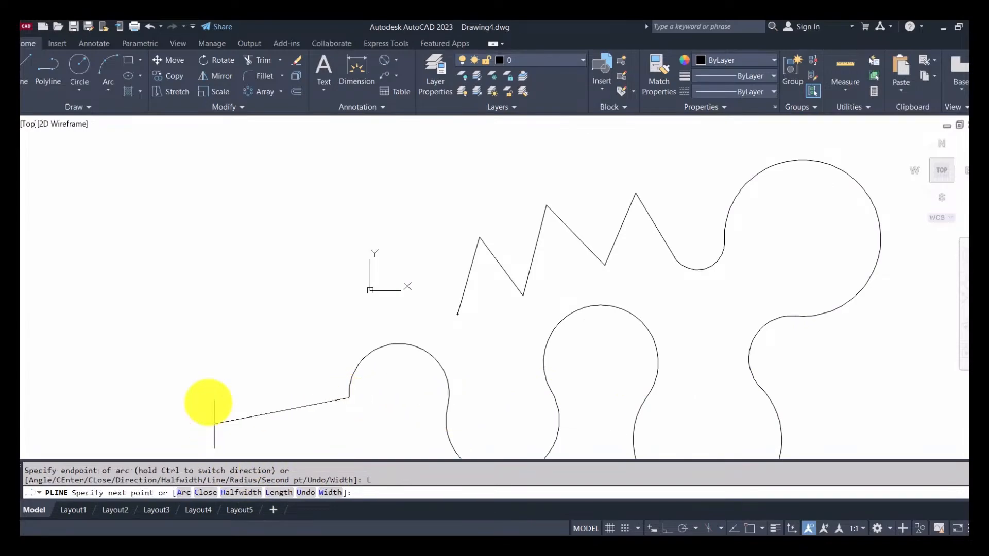
pyautogui.click(196, 382)
pyautogui.click(188, 339)
pyautogui.click(335, 318)
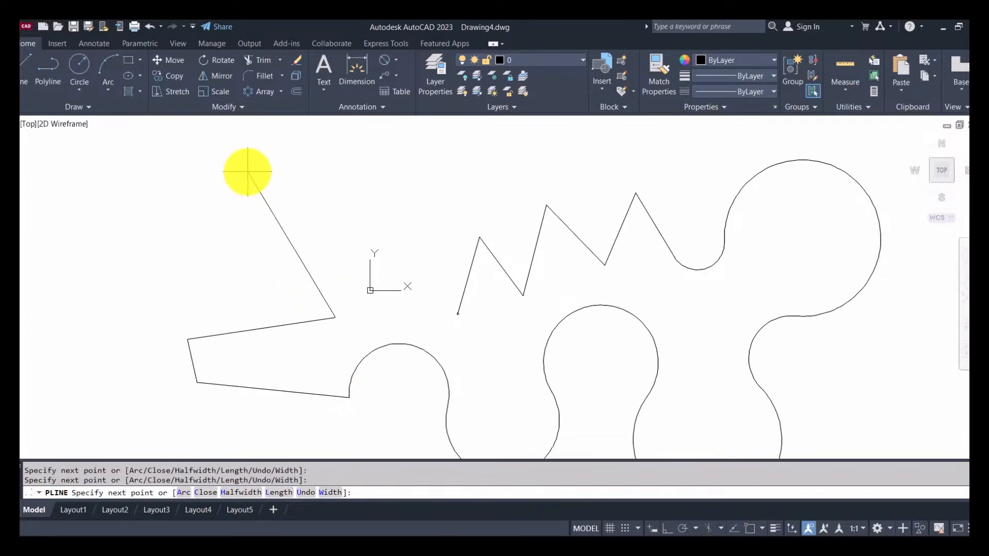
pyautogui.click(238, 296)
pyautogui.click(183, 273)
pyautogui.click(258, 219)
pyautogui.click(325, 161)
pyautogui.click(354, 202)
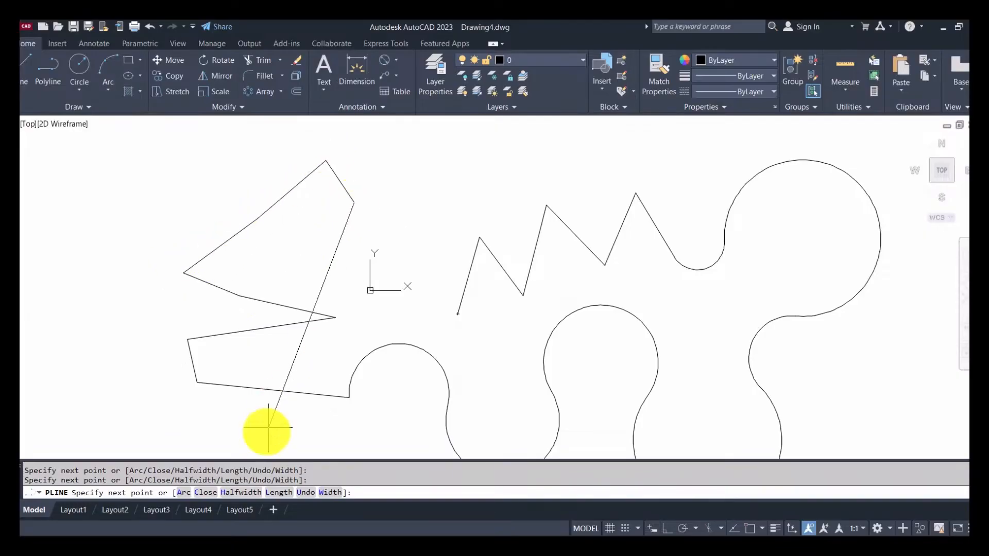
pyautogui.click(205, 493)
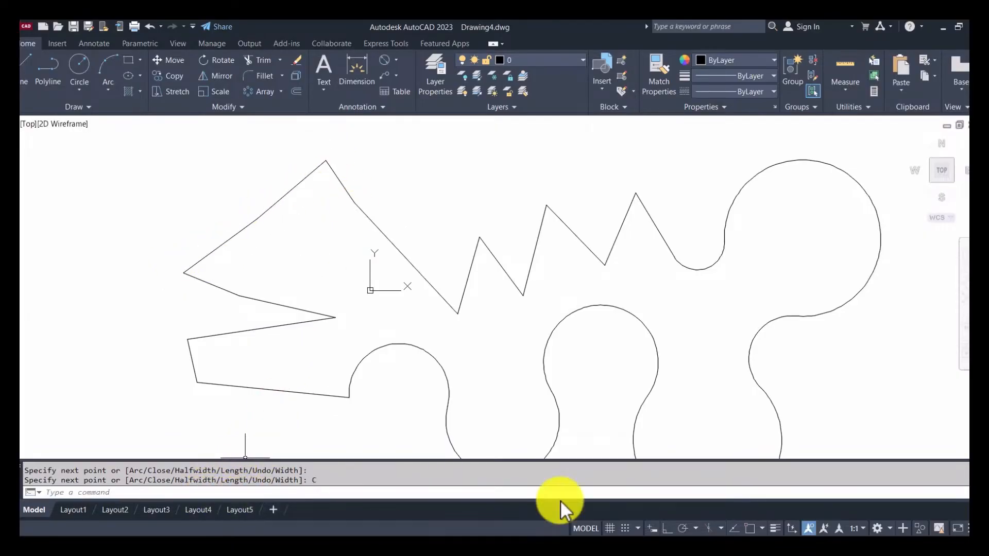
# Select the closed polyline of zigzag segments and arcs as a single object and erase it.
pyautogui.click(579, 242)
pyautogui.scroll(-4, 579, 243)
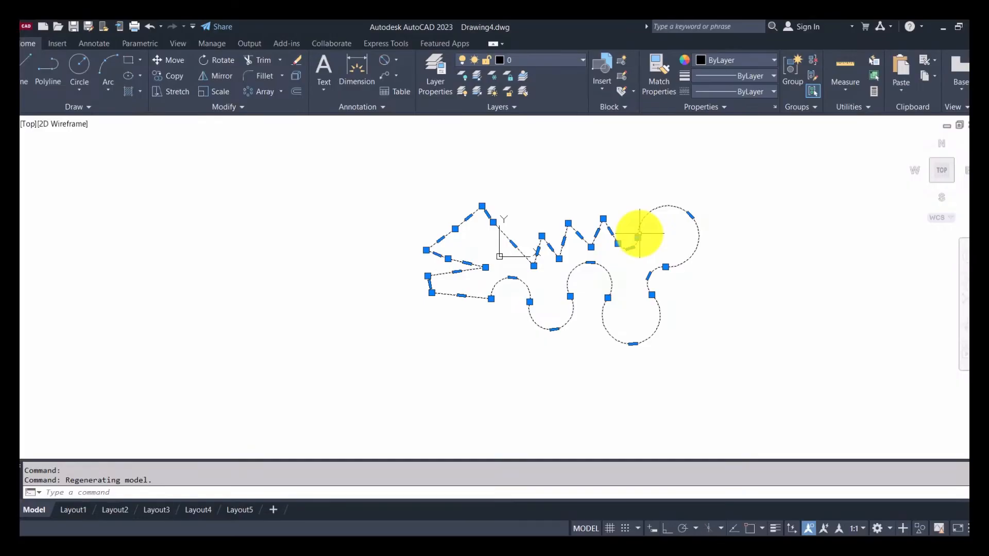
pyautogui.press('Delete')
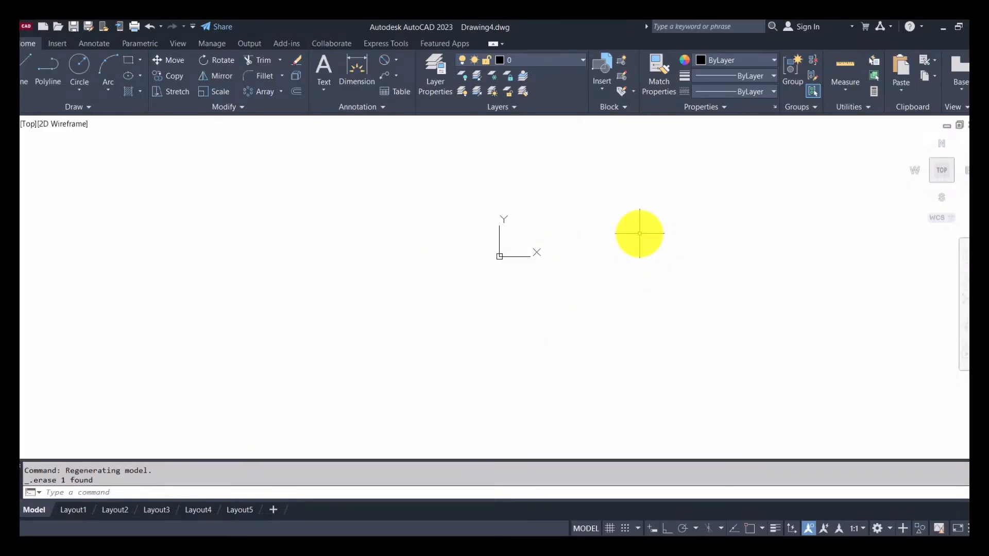
pyautogui.moveTo(612, 210)
pyautogui.mouseDown(button='middle')
pyautogui.moveTo(291, 249)
pyautogui.moveTo(281, 264)
pyautogui.mouseUp(button='middle')
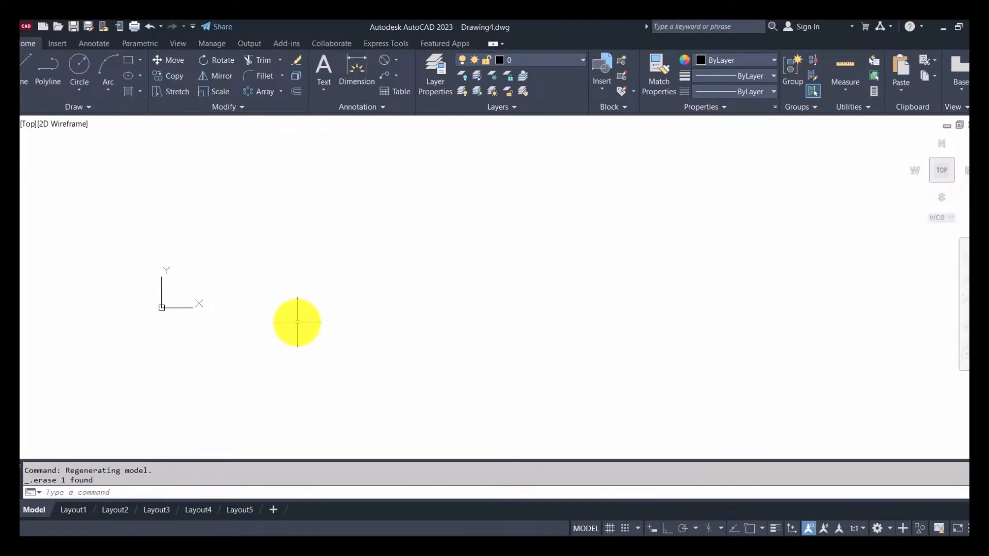
# Draw a Center, Radius circle with a radius of about 124 near the middle of the drawing area.
pyautogui.click(80, 89)
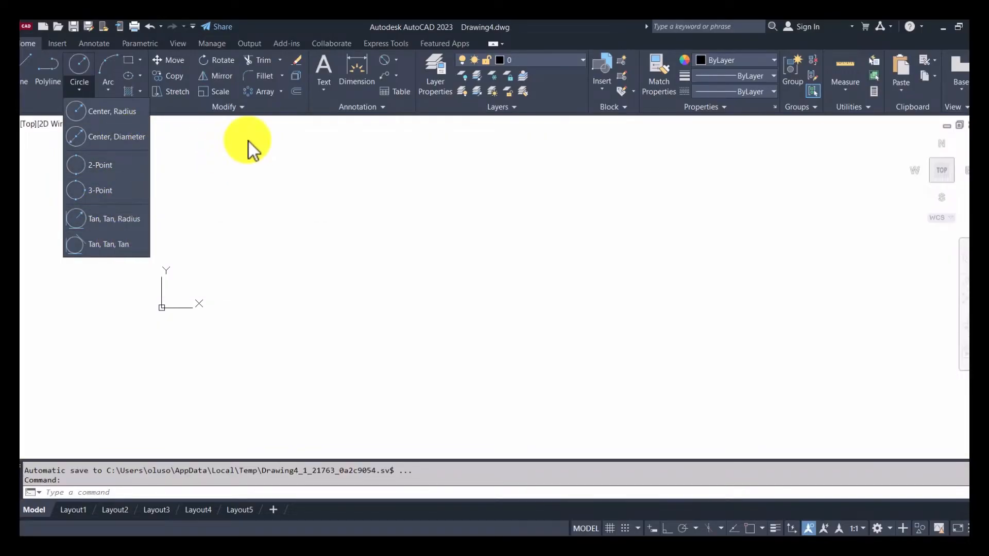
pyautogui.click(95, 111)
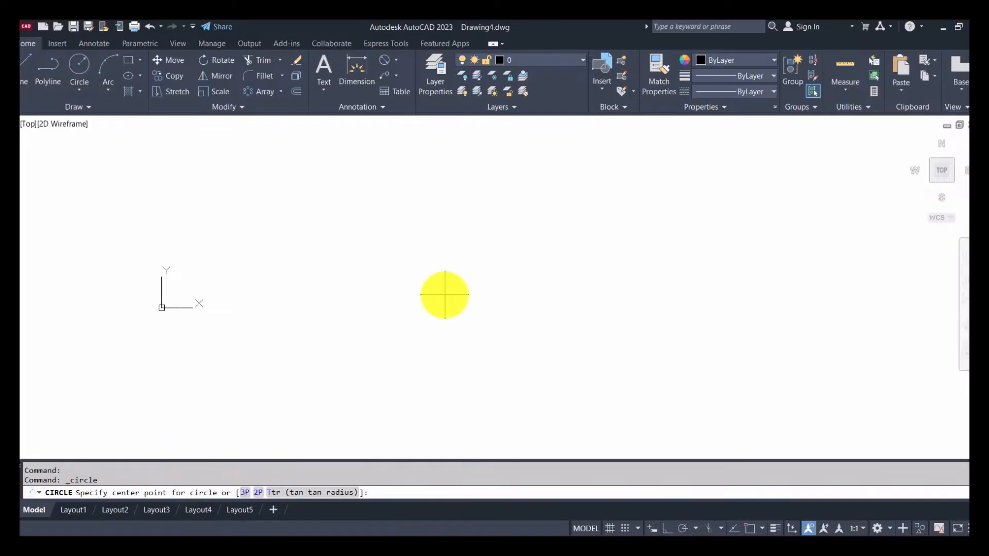
pyautogui.click(434, 294)
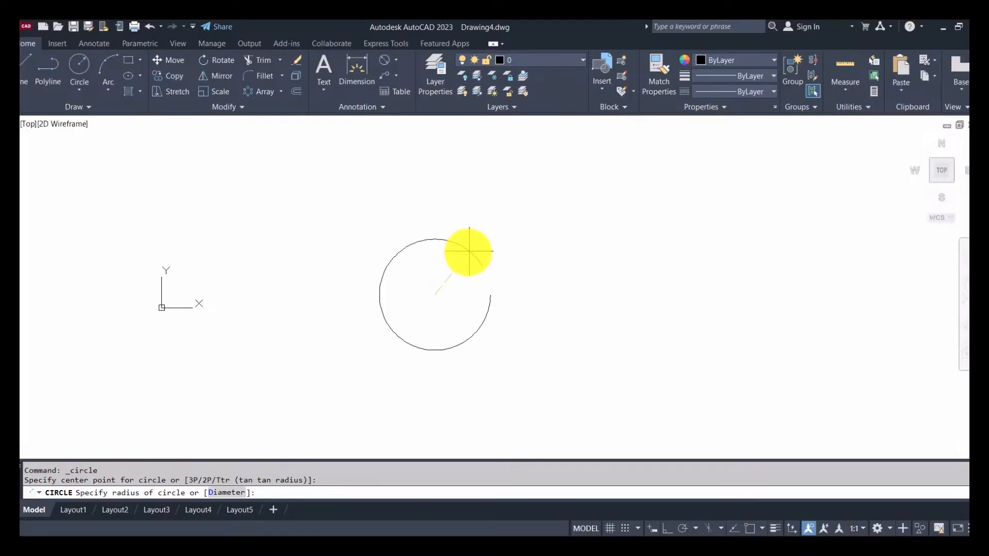
pyautogui.click(448, 258)
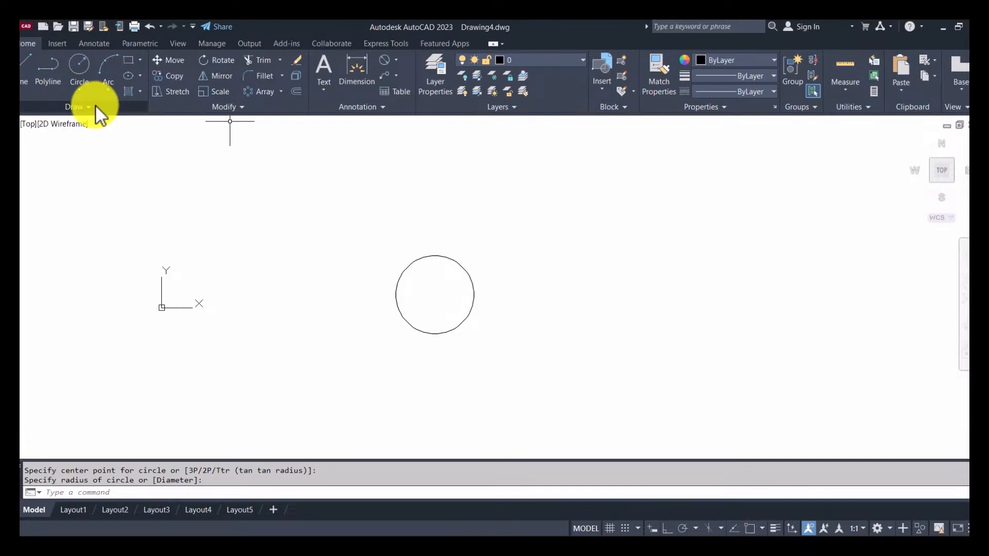
# Draw two more circles, one of radius about 159 right of the first circle and one of radius about 194 left of it.
pyautogui.rightClick(98, 26)
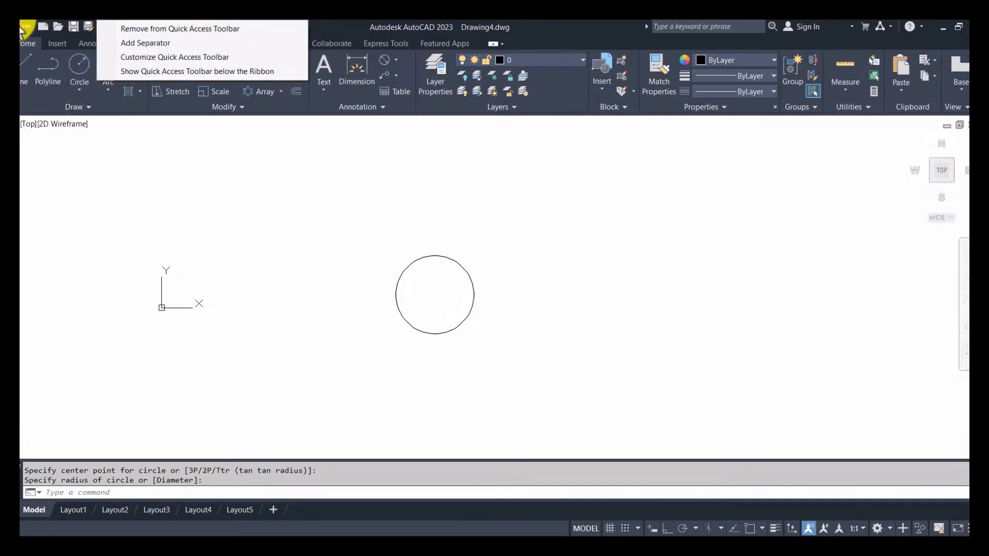
pyautogui.click(80, 64)
pyautogui.click(573, 249)
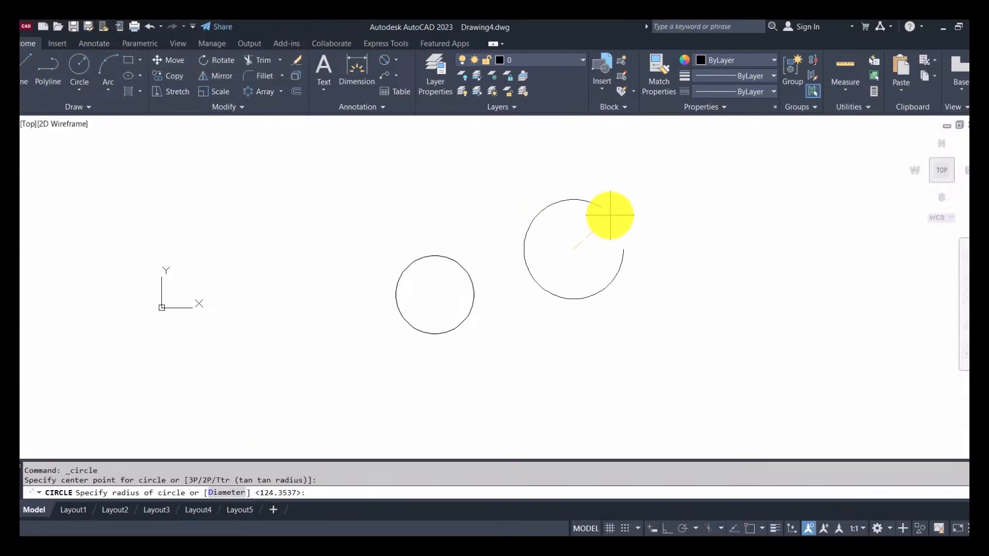
pyautogui.click(610, 215)
pyautogui.click(78, 76)
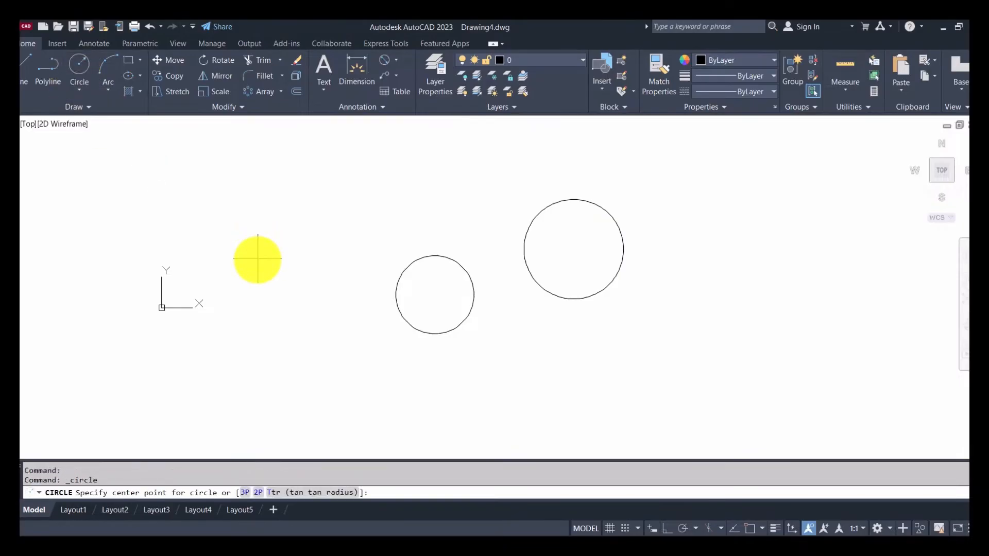
pyautogui.click(258, 260)
pyautogui.click(298, 215)
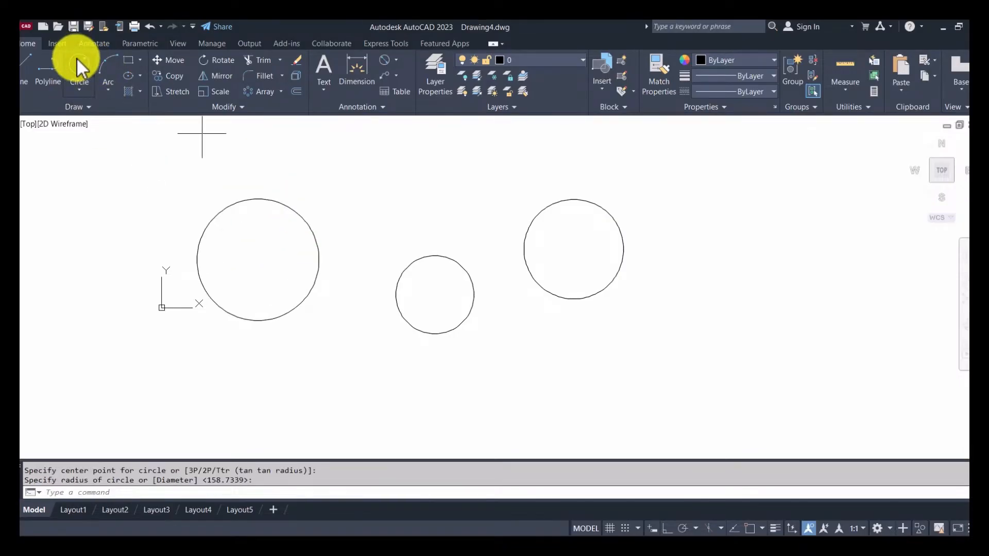
# Draw a fourth circle with an exact radius of 100 below the rightmost circle.
pyautogui.click(77, 61)
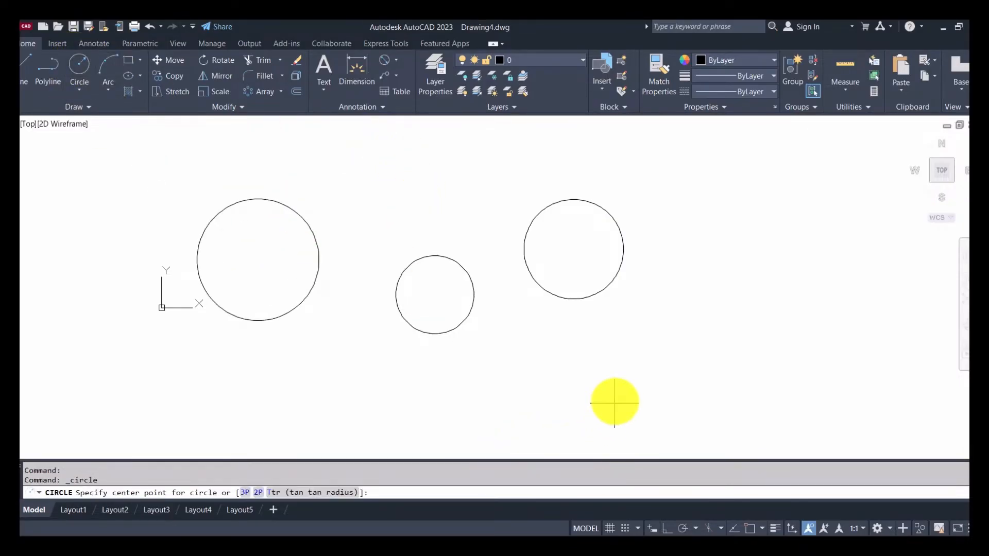
pyautogui.click(631, 389)
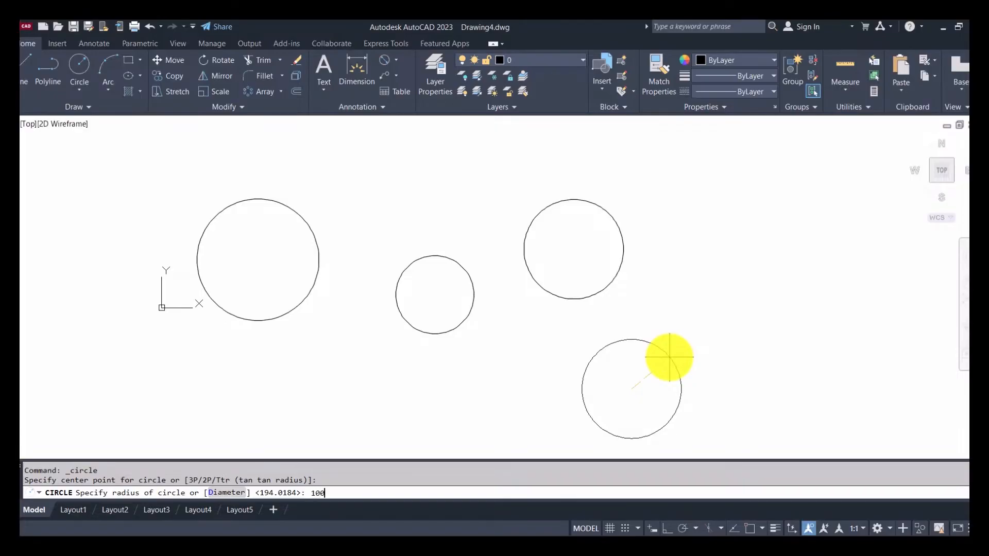
pyautogui.press('Return')
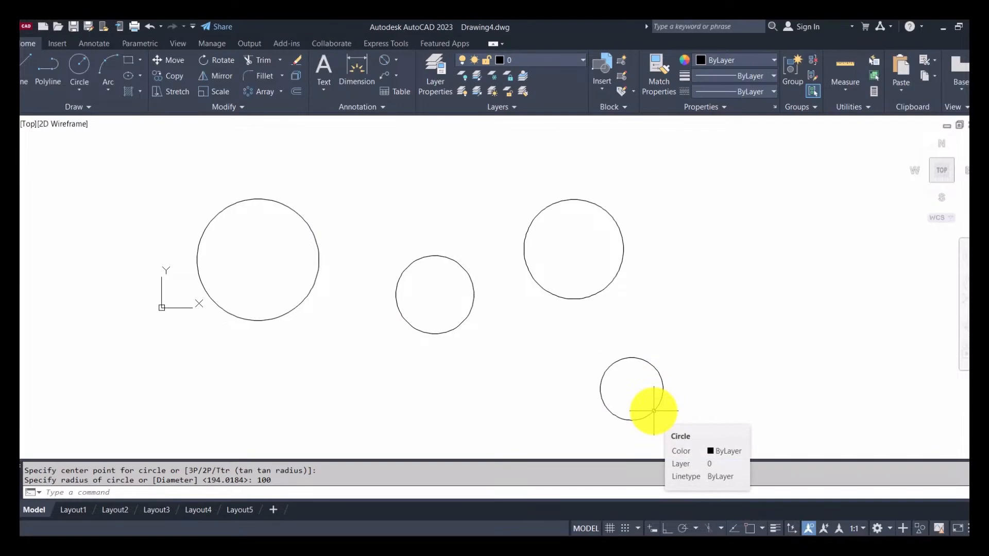
# Select all four circles with a crossing window and erase them.
pyautogui.click(714, 418)
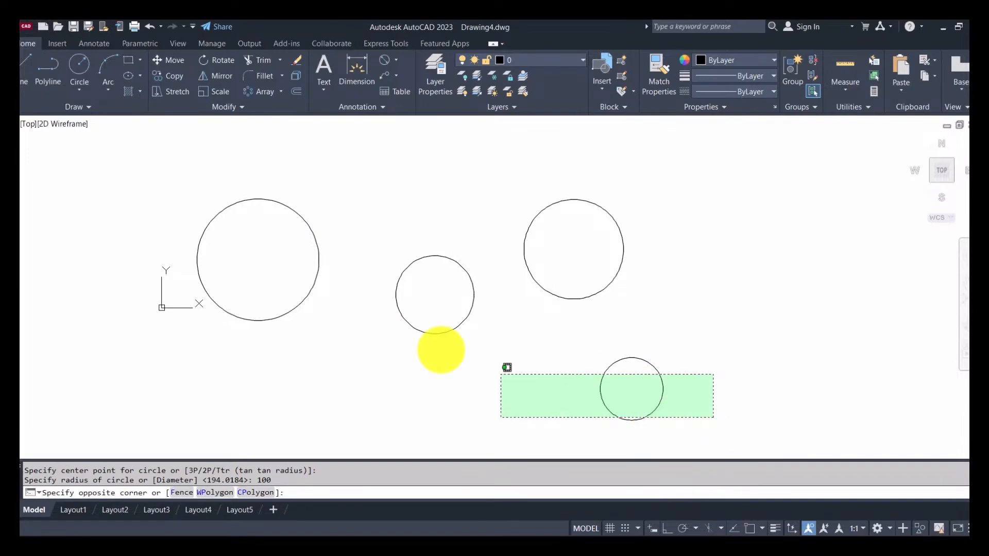
pyautogui.click(188, 159)
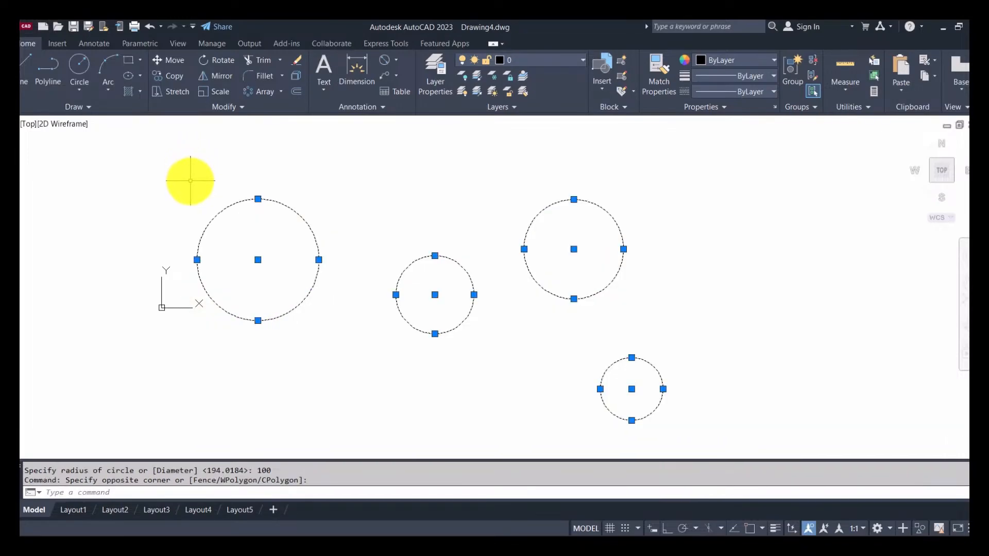
pyautogui.press('Delete')
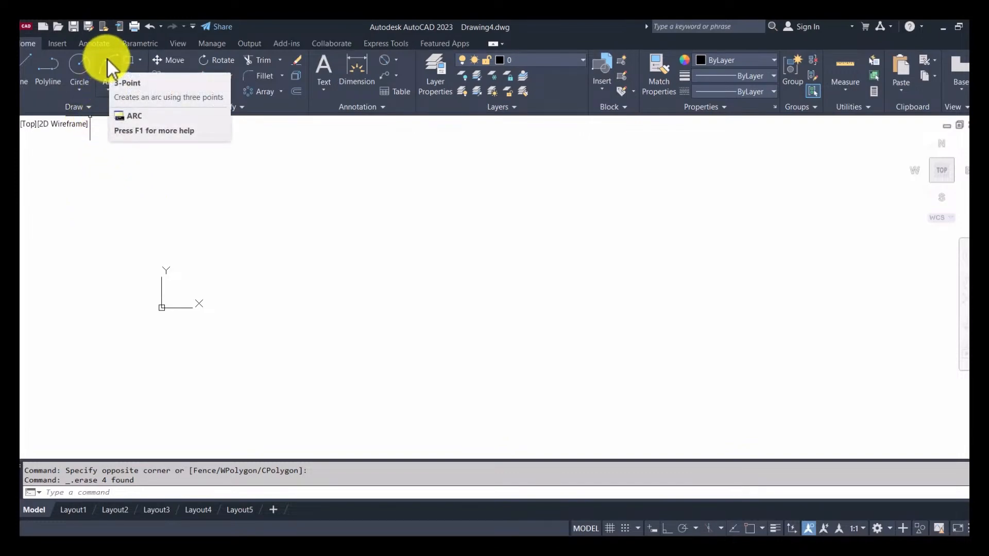
# Draw a 3-Point arc that rises from the lower left and curves over to the right across the middle of the drawing area.
pyautogui.click(108, 89)
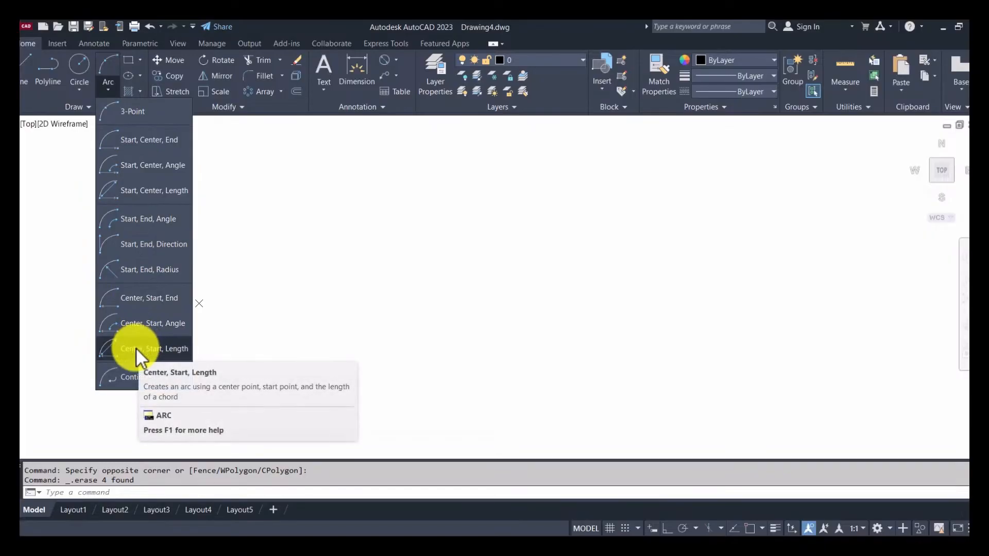
pyautogui.click(136, 110)
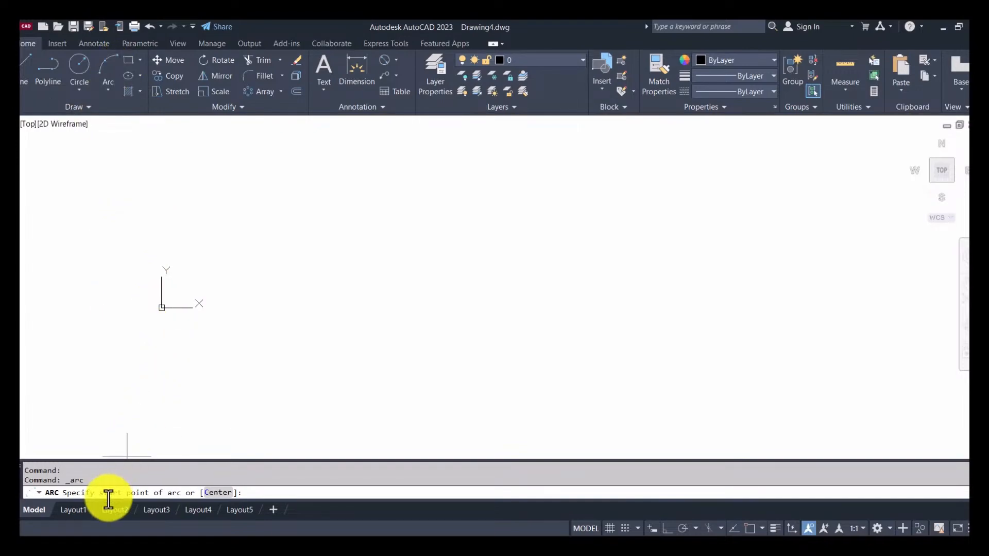
pyautogui.click(311, 377)
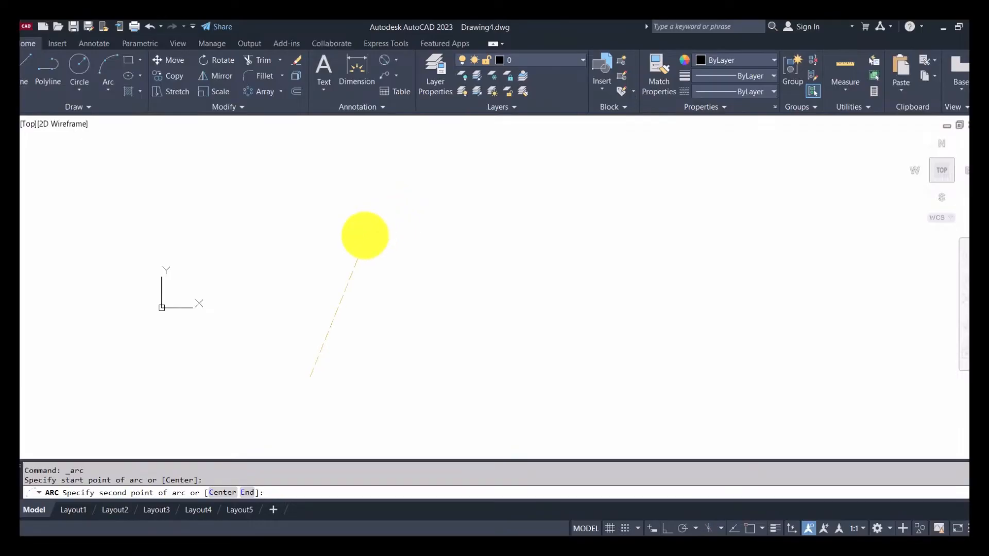
pyautogui.click(360, 240)
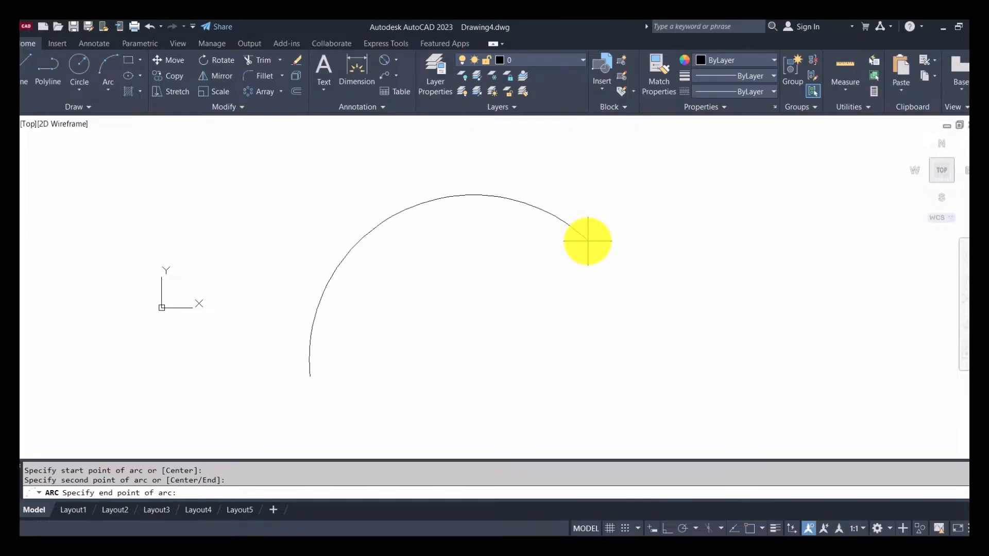
pyautogui.click(587, 240)
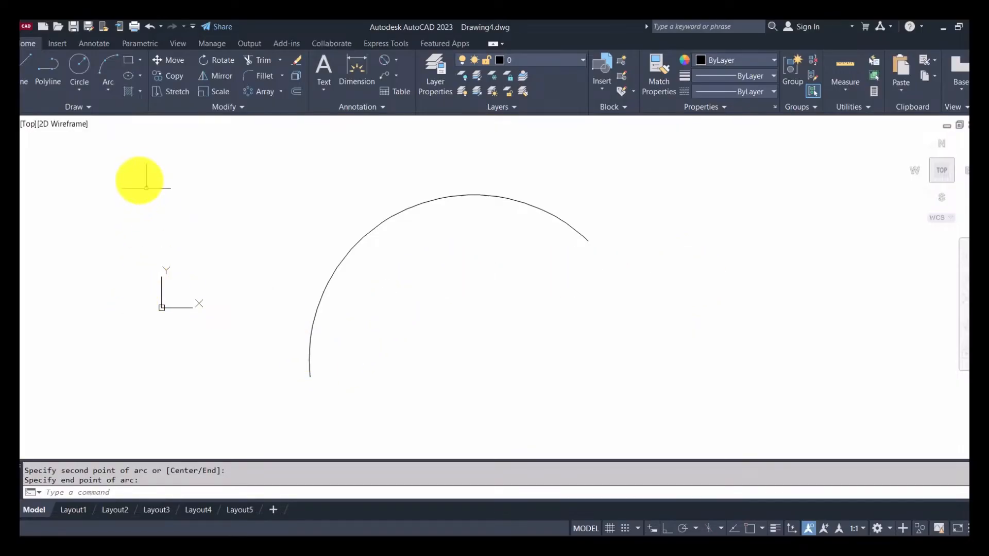
# Draw two more 3-Point arcs, one arching upward and overlapping the first arc's right end, the other curving downward beneath both.
pyautogui.click(111, 64)
pyautogui.click(465, 259)
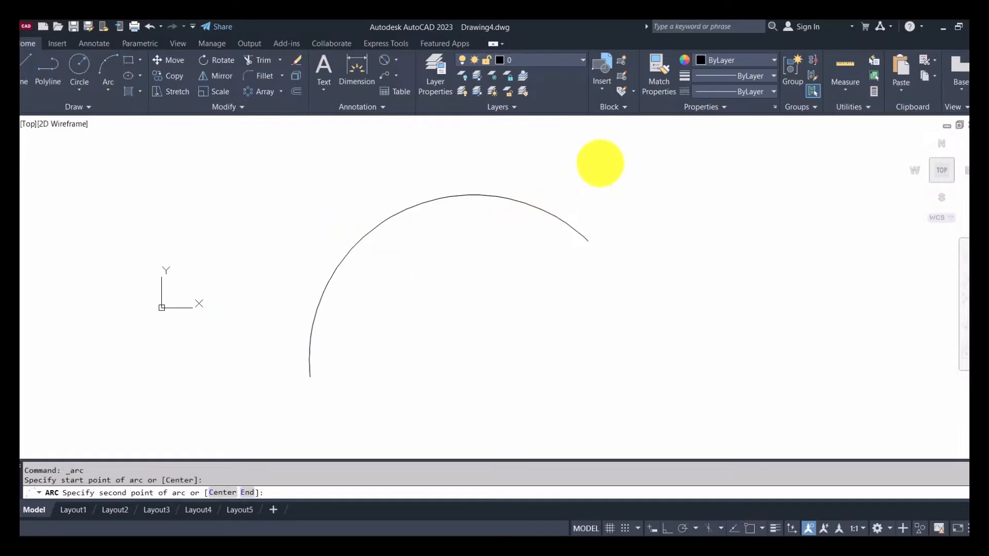
pyautogui.click(610, 153)
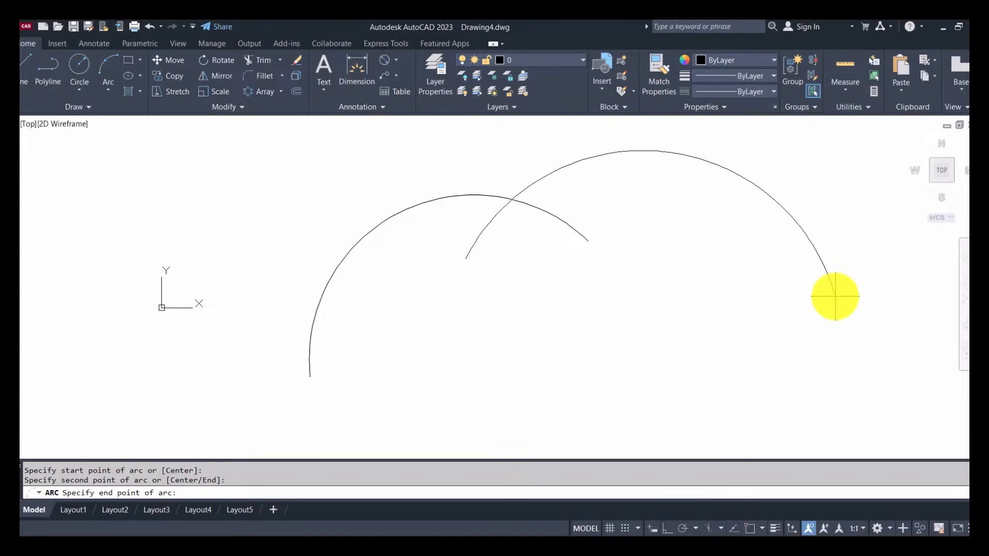
pyautogui.click(835, 296)
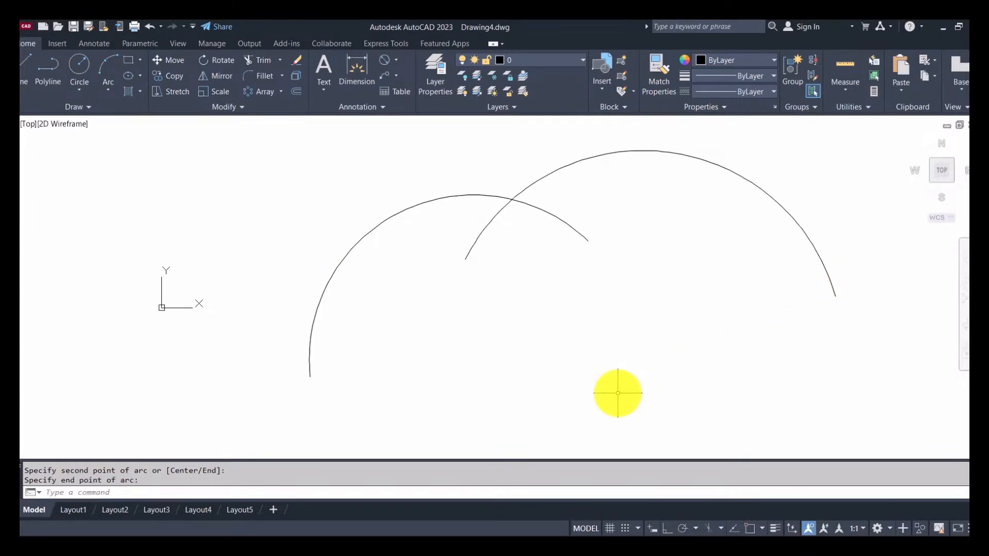
pyautogui.click(108, 66)
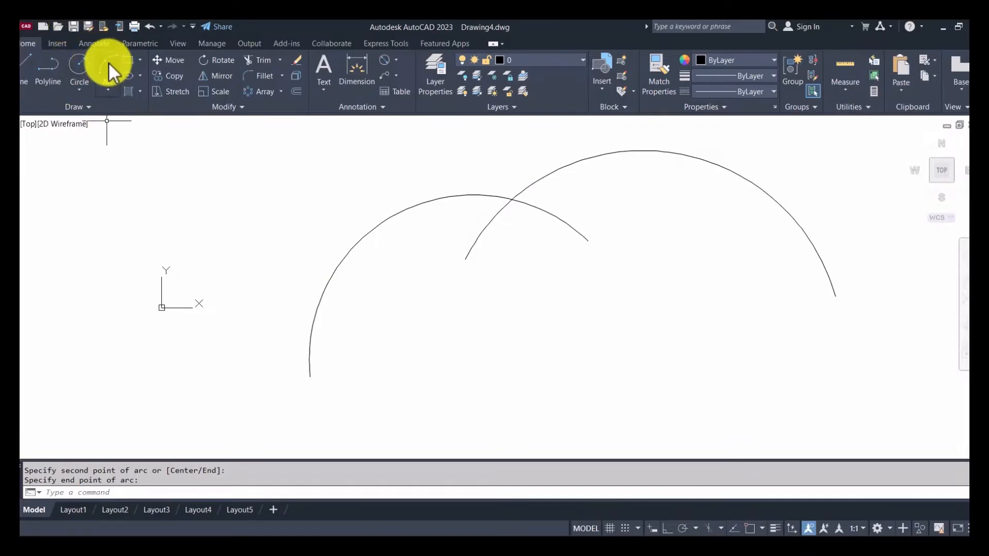
pyautogui.click(372, 288)
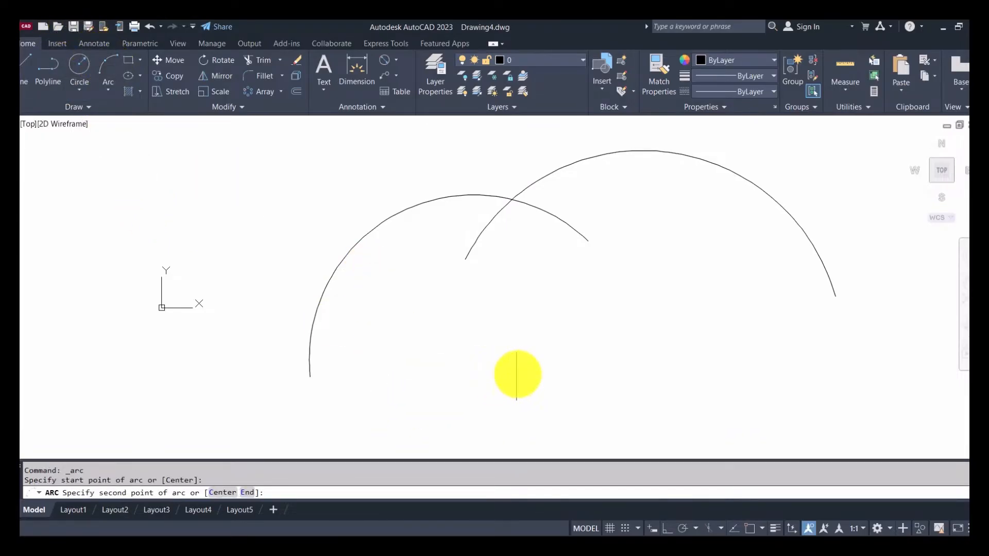
pyautogui.click(536, 353)
pyautogui.click(698, 248)
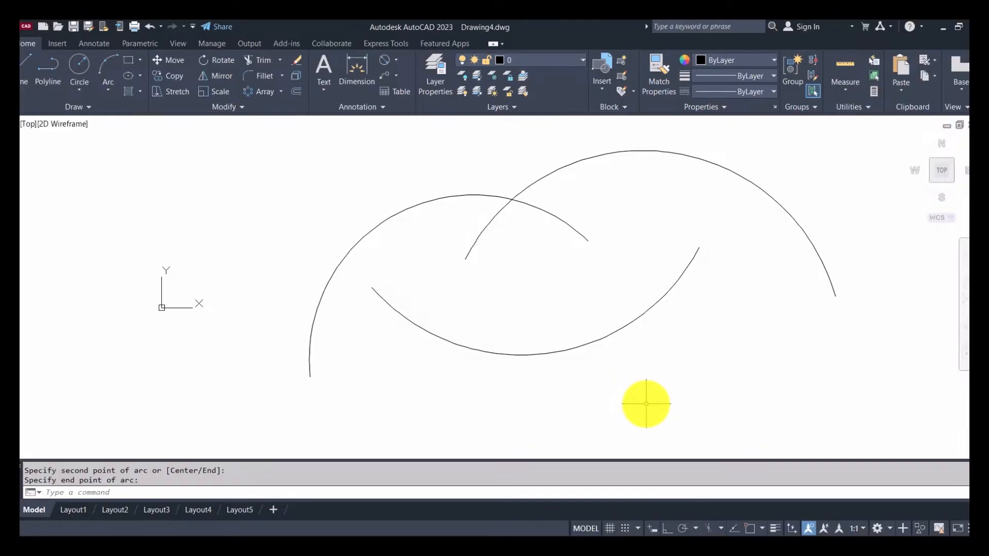
# Select the three arcs with a crossing window and erase them.
pyautogui.click(705, 346)
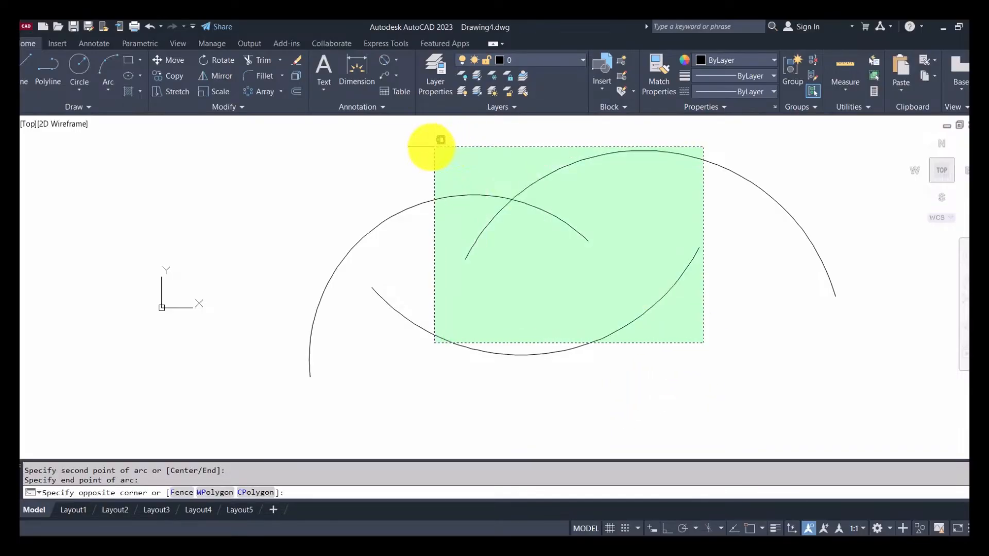
pyautogui.click(412, 150)
pyautogui.press('Delete')
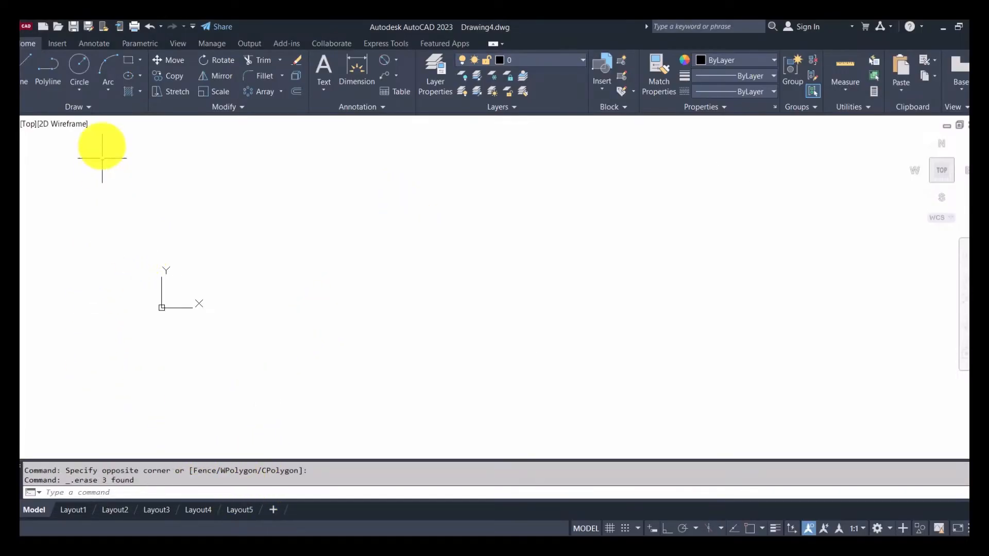
# Draw a wide rectangle right of the origin and a slightly smaller rectangle nested inside it.
pyautogui.click(128, 60)
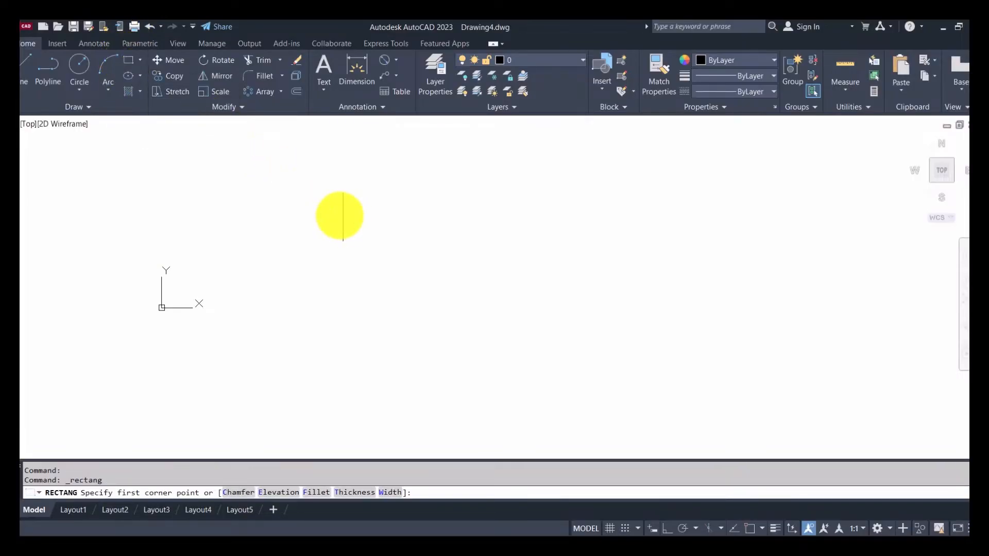
pyautogui.click(316, 210)
pyautogui.click(488, 296)
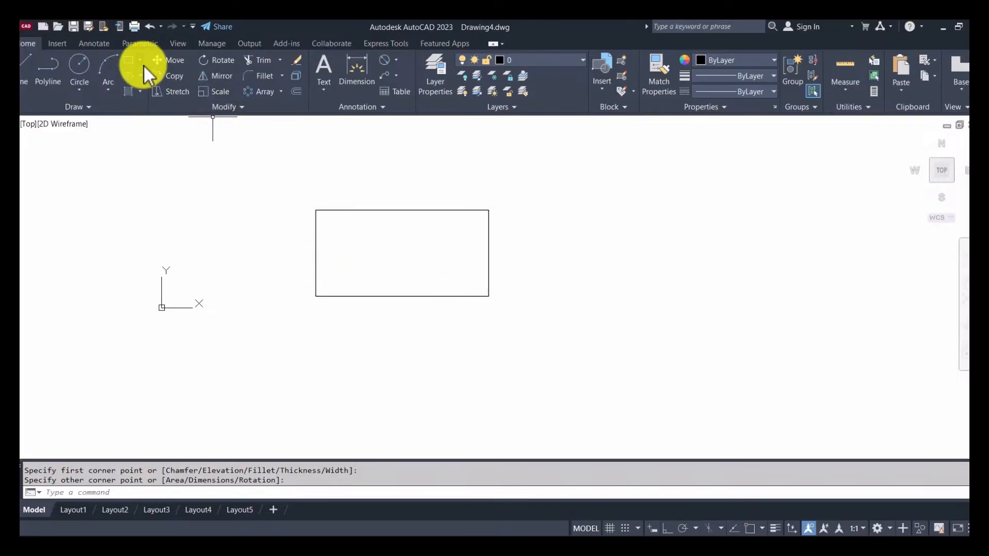
pyautogui.click(125, 61)
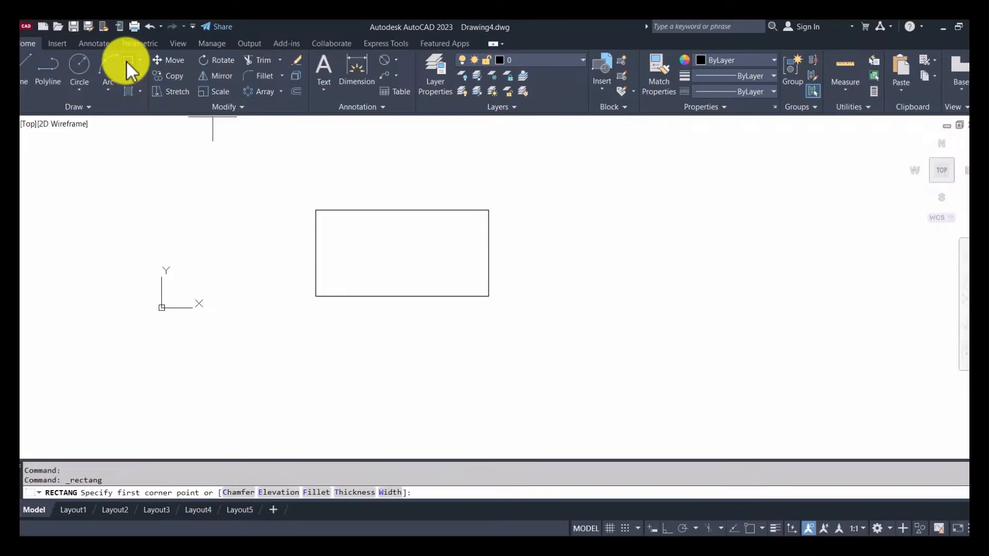
pyautogui.click(324, 288)
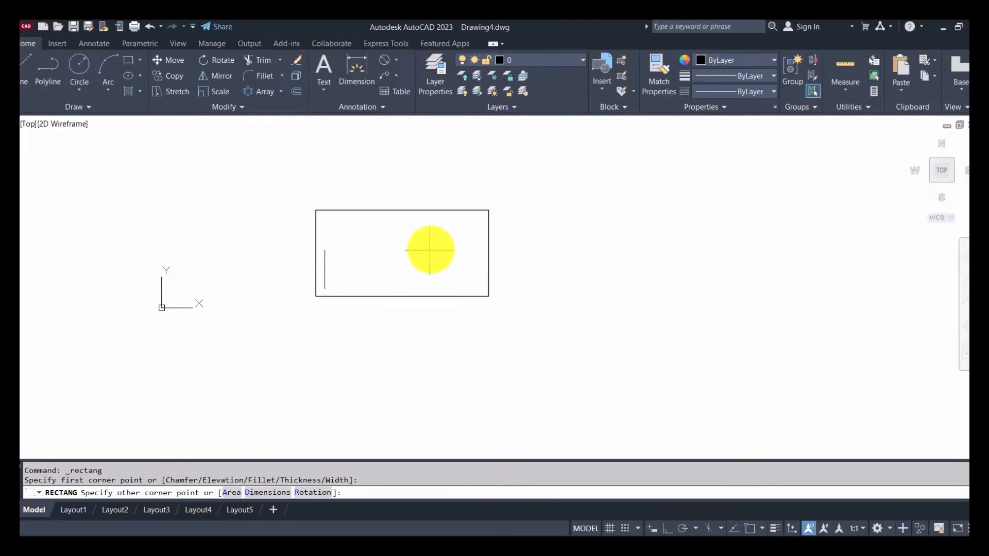
pyautogui.click(478, 219)
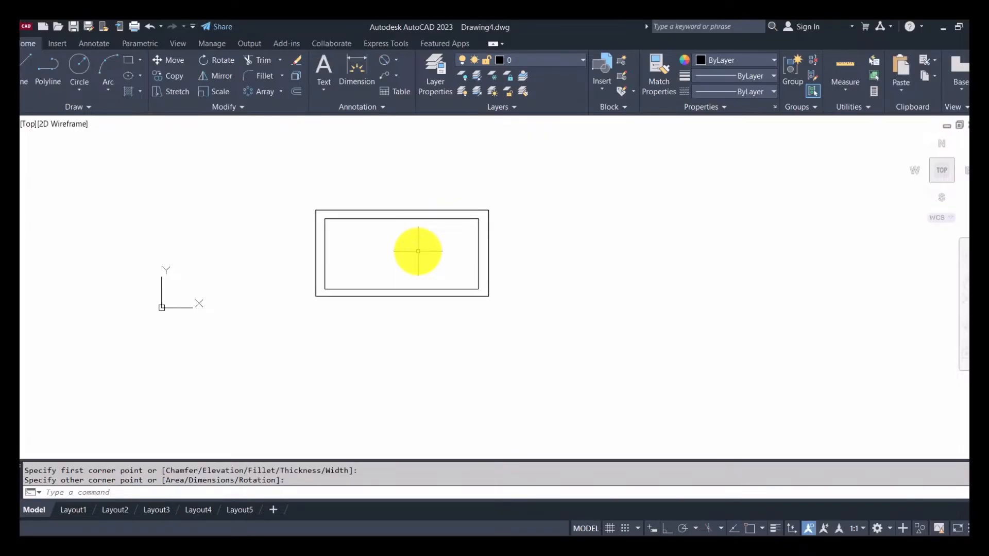
# Draw a third, slightly smaller rectangle nested inside the two existing rectangles.
pyautogui.click(125, 59)
pyautogui.click(468, 283)
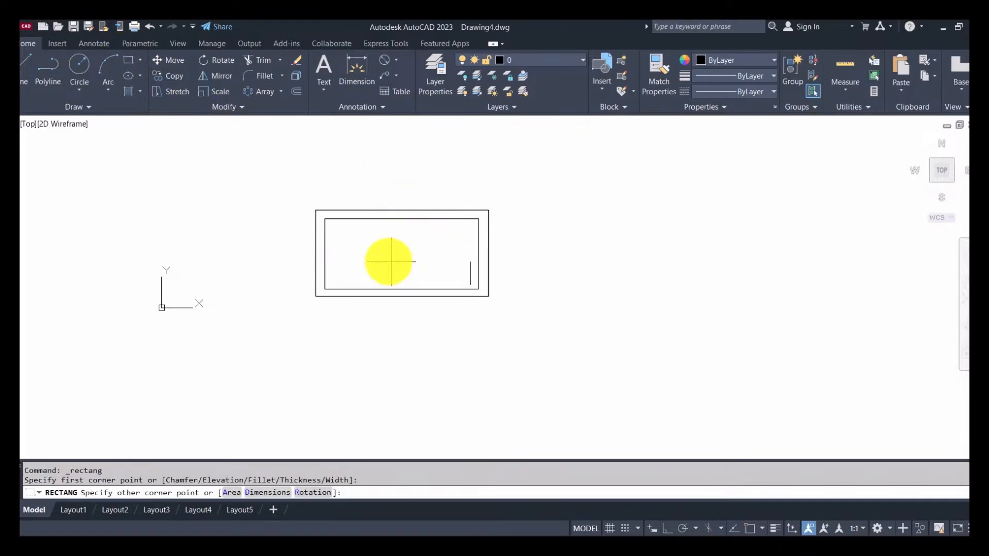
pyautogui.click(331, 224)
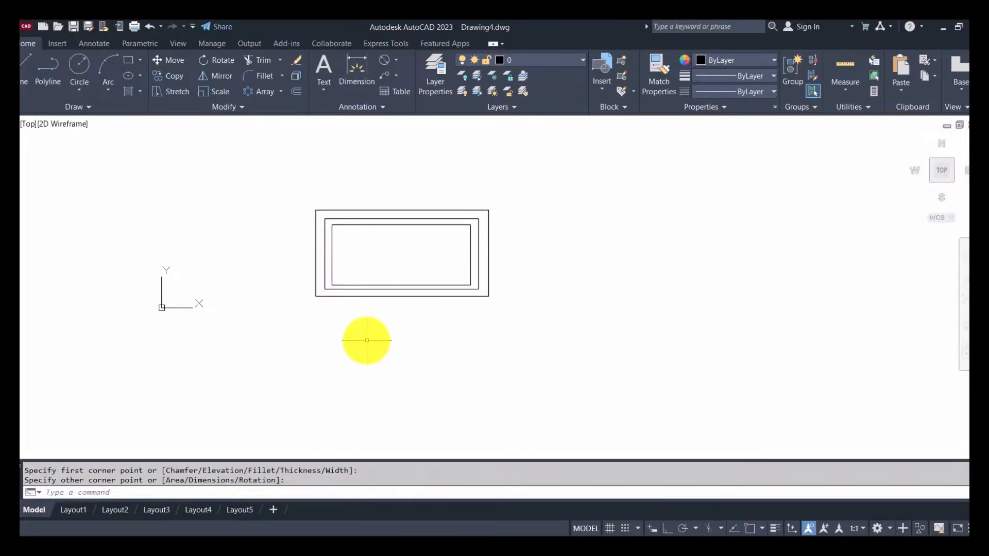
# Draw a separate, nearly square rectangle right of the nested ones and a long flat rectangle just beneath them.
pyautogui.click(128, 59)
pyautogui.click(616, 334)
pyautogui.click(722, 245)
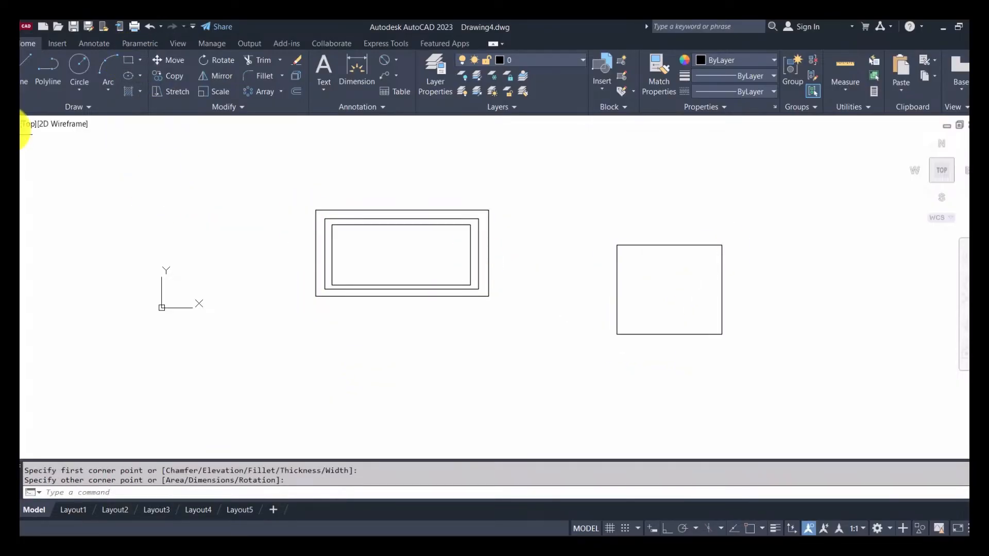
pyautogui.click(131, 60)
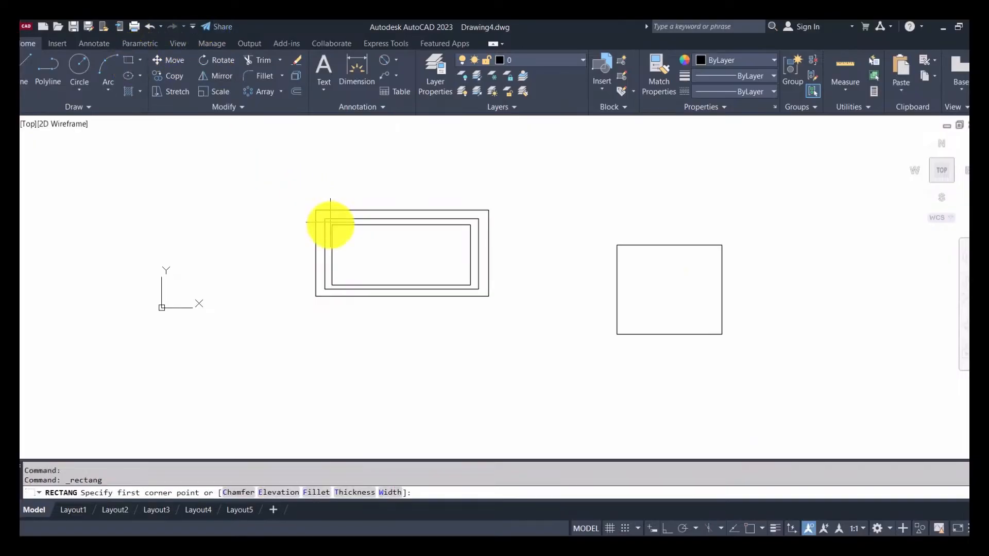
pyautogui.click(333, 363)
pyautogui.click(526, 324)
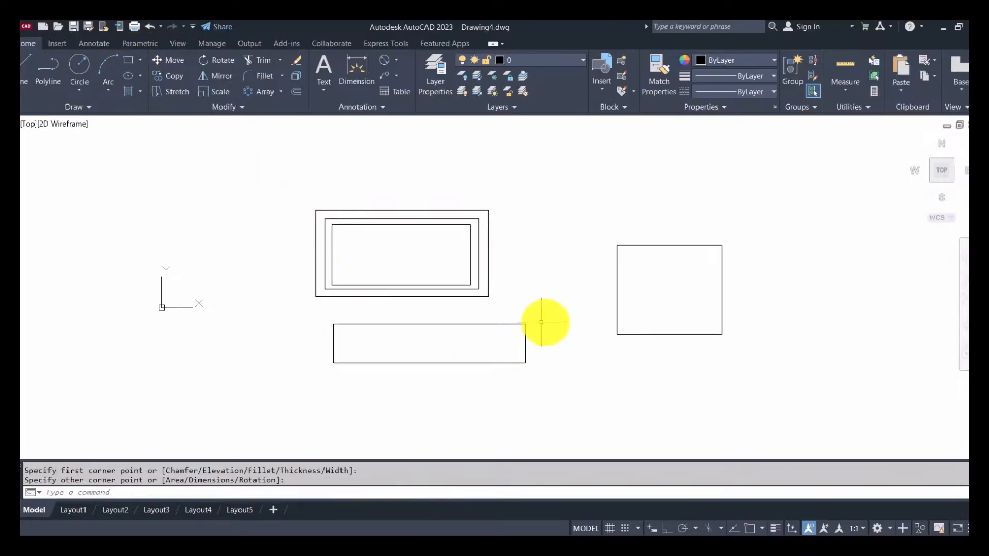
# Select all five rectangles with a crossing window and erase them.
pyautogui.click(839, 409)
pyautogui.click(310, 190)
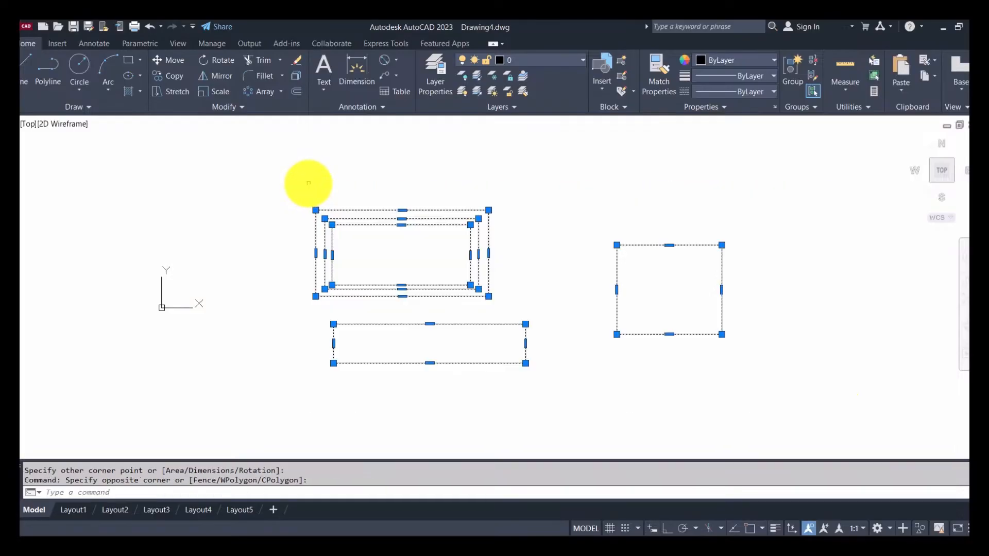
pyautogui.press('Delete')
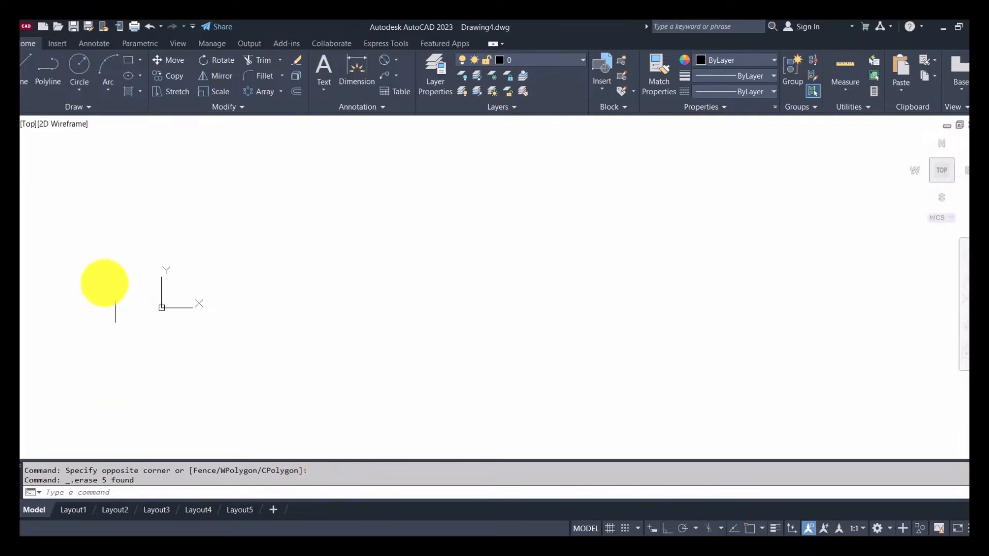
# Draw a ten-segment zigzag with the Line command, running from lower left to right across the upper drawing area.
pyautogui.click(24, 64)
pyautogui.click(285, 347)
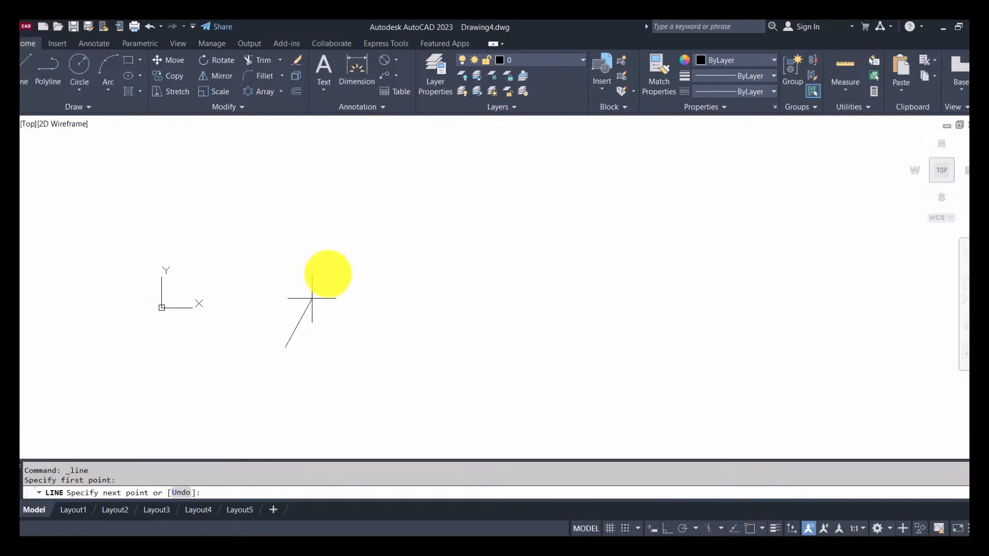
pyautogui.click(338, 194)
pyautogui.click(404, 281)
pyautogui.click(434, 166)
pyautogui.click(465, 227)
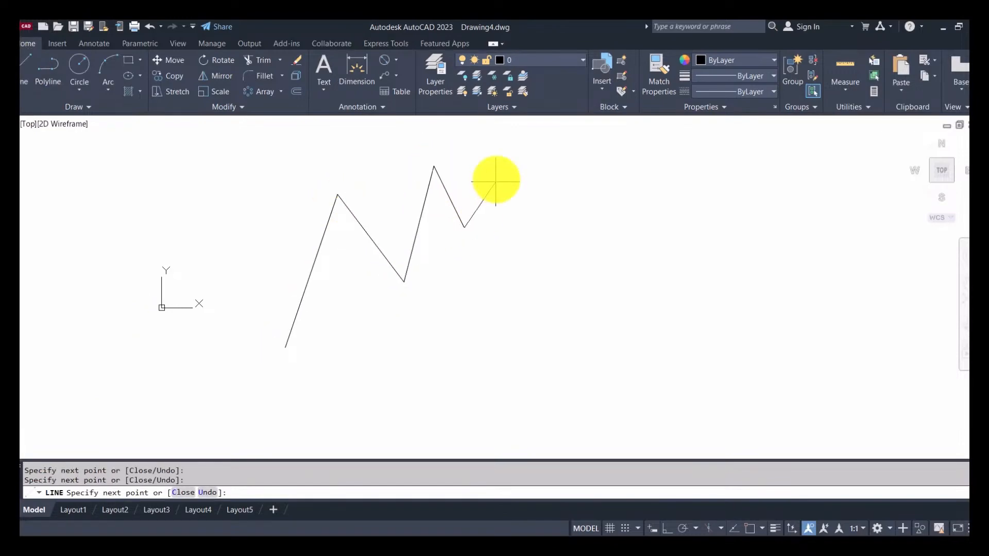
pyautogui.click(504, 168)
pyautogui.click(553, 226)
pyautogui.click(589, 161)
pyautogui.click(640, 250)
pyautogui.click(693, 174)
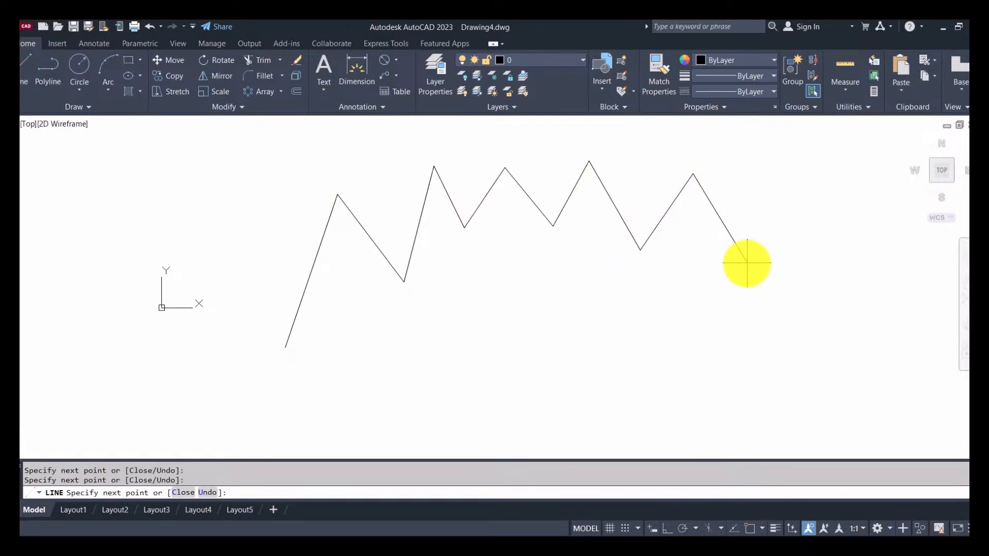
pyautogui.click(747, 263)
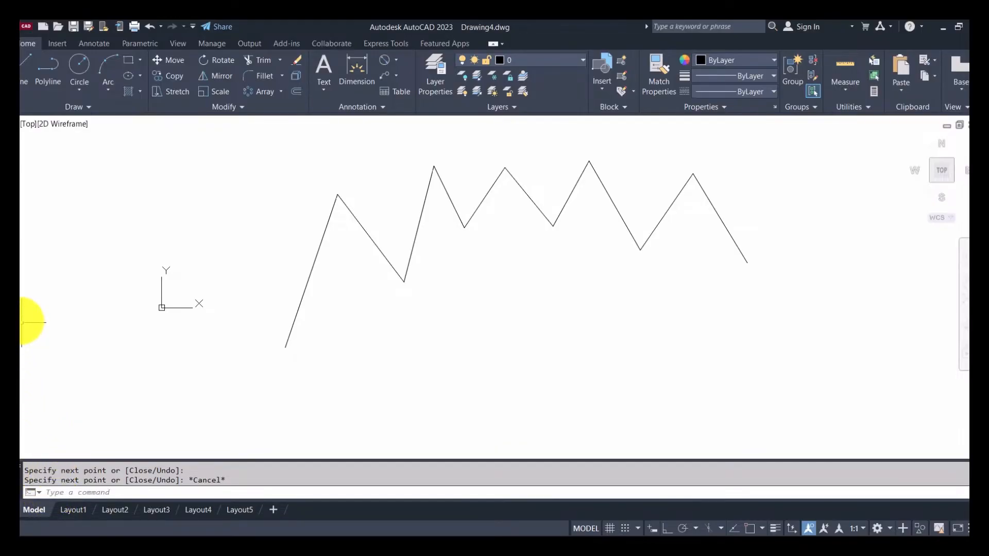
# Start a polyline below the zigzag and draw its eight straight segments up and down toward the right.
pyautogui.click(50, 73)
pyautogui.click(309, 395)
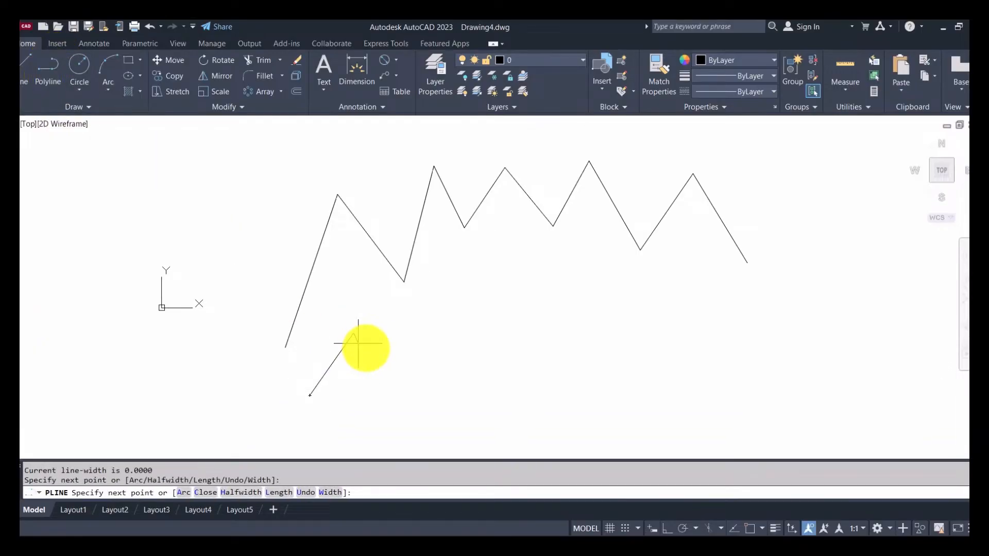
pyautogui.click(382, 354)
pyautogui.click(430, 284)
pyautogui.click(452, 327)
pyautogui.click(479, 304)
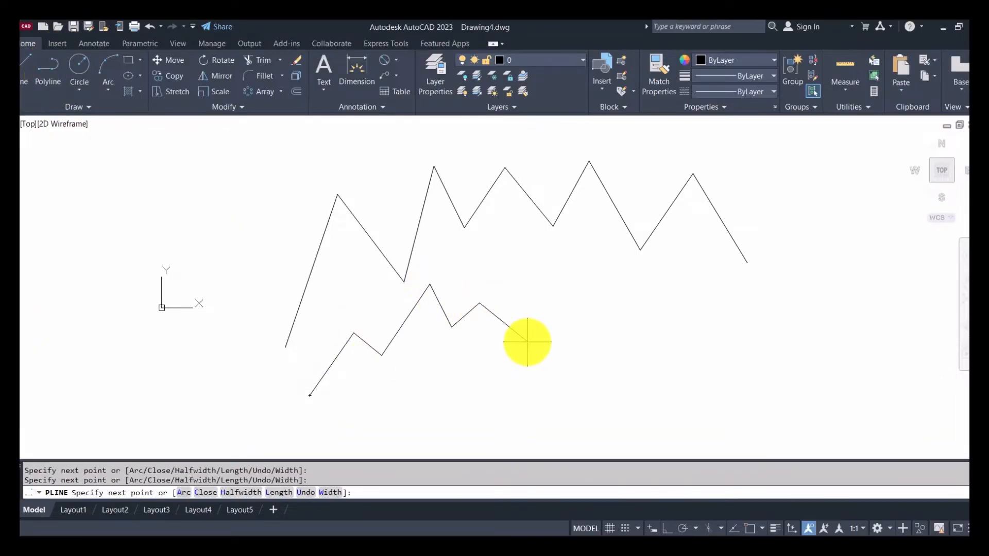
pyautogui.click(527, 341)
pyautogui.click(531, 302)
pyautogui.click(624, 347)
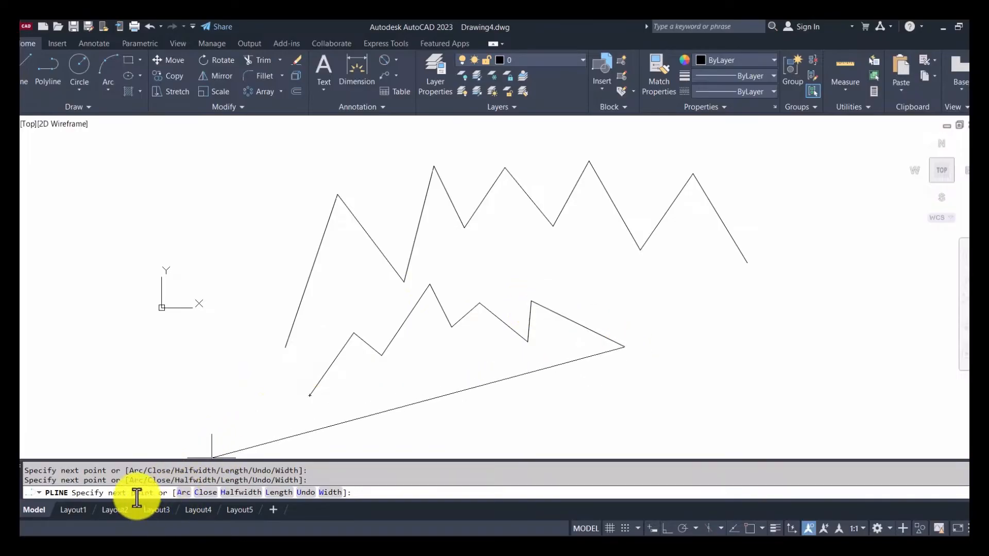
# Switch the polyline to its Arc option and continue it with four connected arcs winding to the right.
pyautogui.click(185, 492)
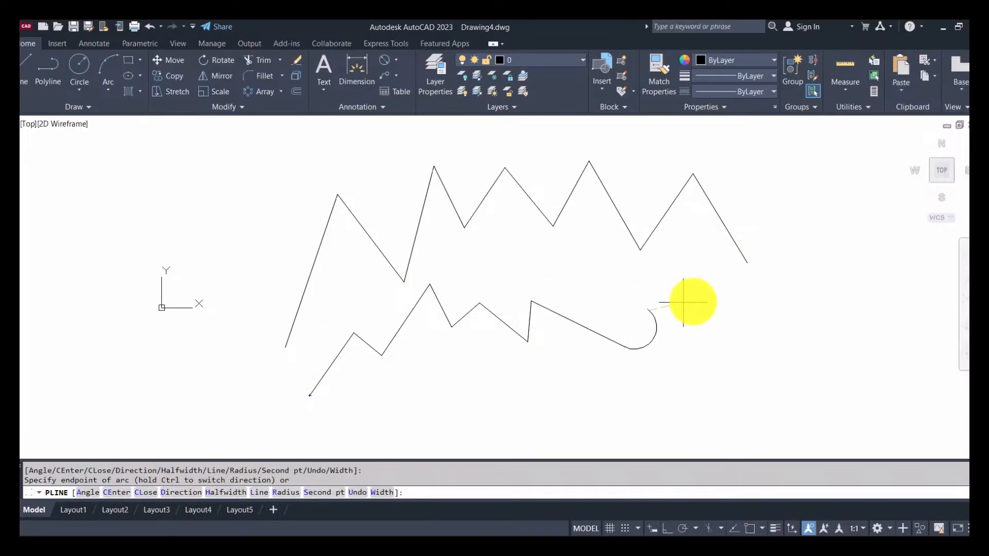
pyautogui.click(698, 308)
pyautogui.click(746, 320)
pyautogui.click(793, 307)
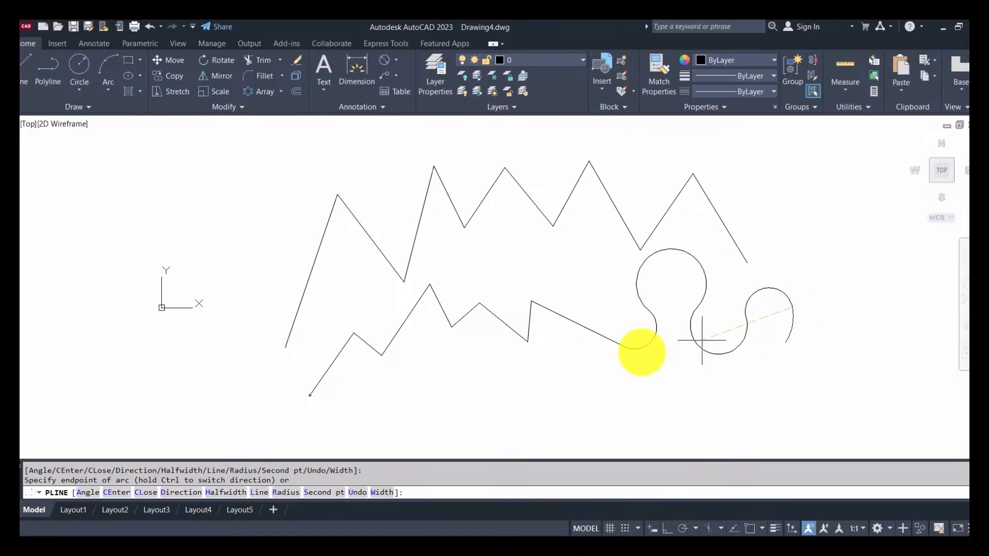
# Return the polyline to its Line option, add five straight segments stepping down to the right, and end it.
pyautogui.click(259, 493)
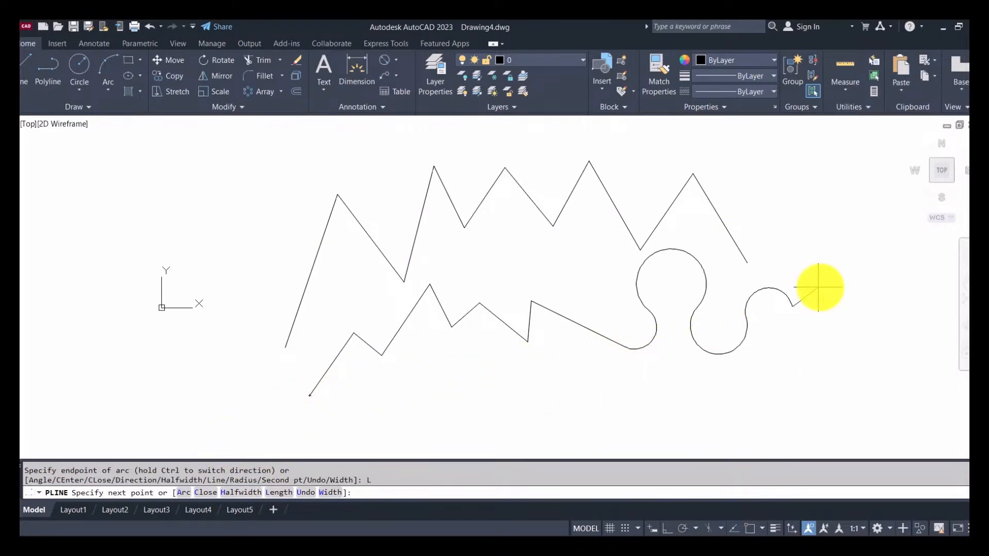
pyautogui.click(841, 303)
pyautogui.click(821, 344)
pyautogui.click(880, 334)
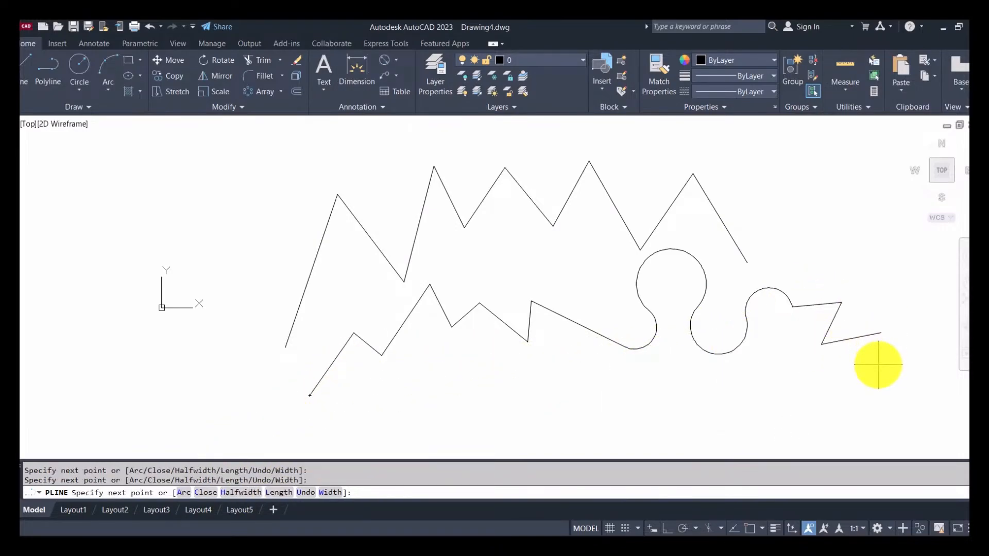
pyautogui.click(879, 364)
pyautogui.click(918, 362)
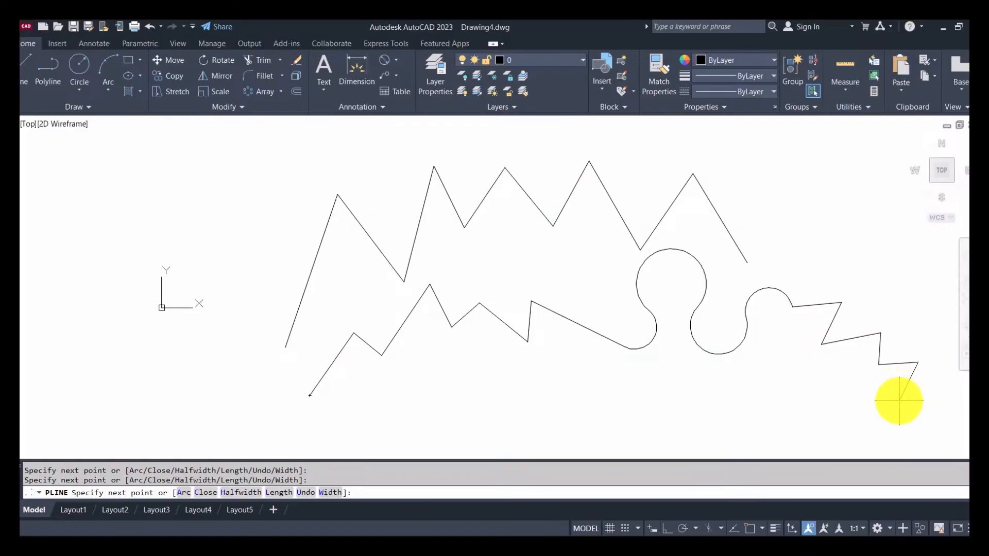
pyautogui.press('Escape')
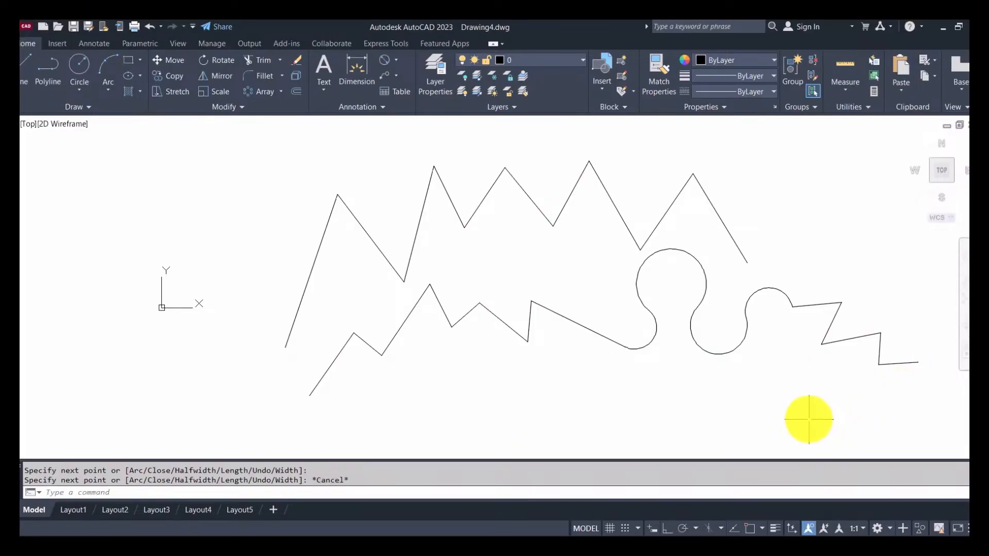
# Draw two circles below the polyline's left half, with radii of about 205 and 167.
pyautogui.scroll(-4, 800, 403)
pyautogui.moveTo(724, 364)
pyautogui.mouseDown(button='middle')
pyautogui.moveTo(721, 335)
pyautogui.moveTo(629, 313)
pyautogui.mouseUp(button='middle')
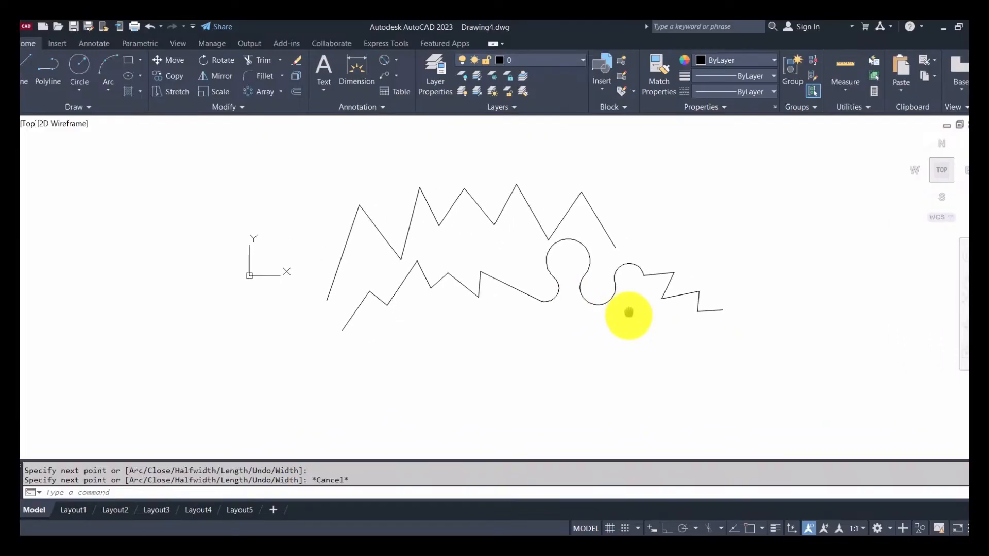
pyautogui.click(76, 63)
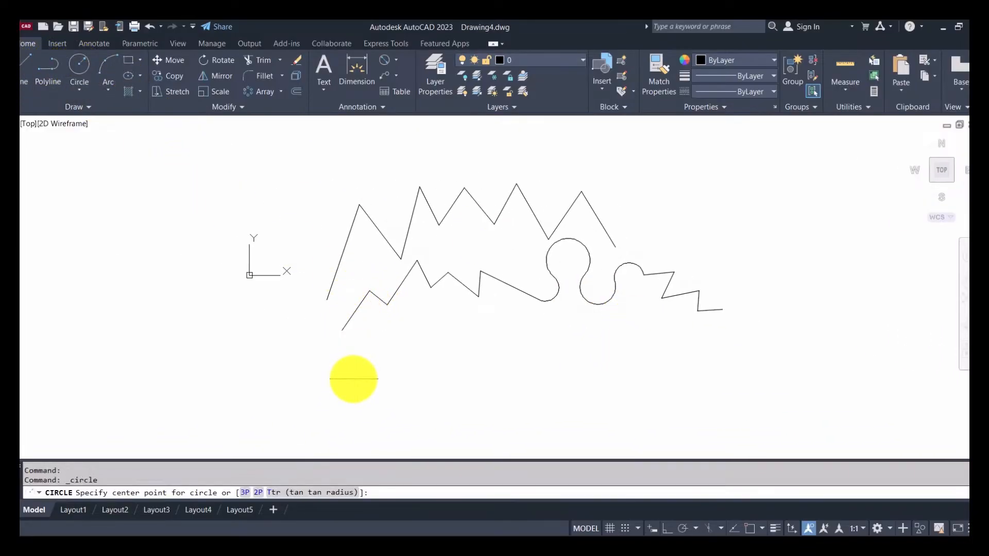
pyautogui.click(351, 387)
pyautogui.click(378, 357)
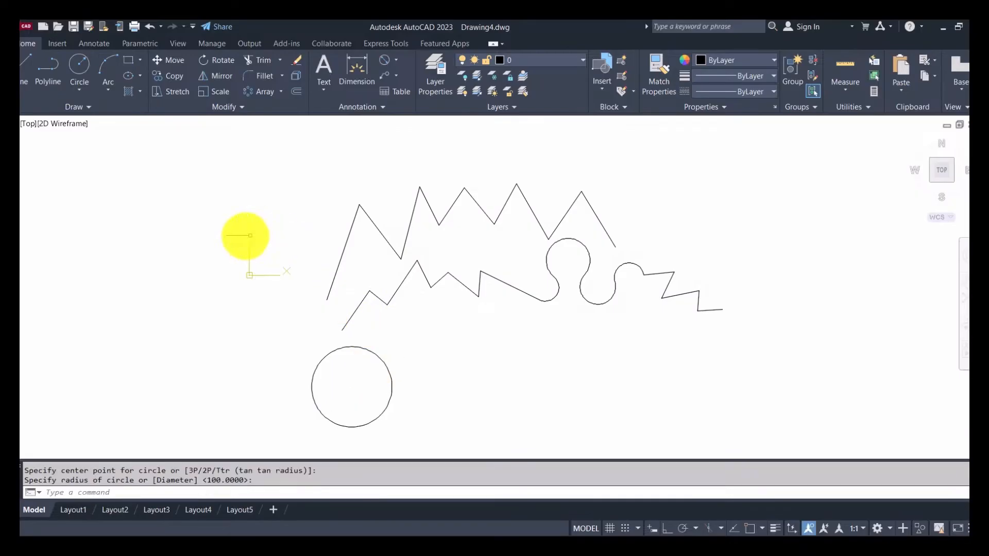
pyautogui.click(72, 62)
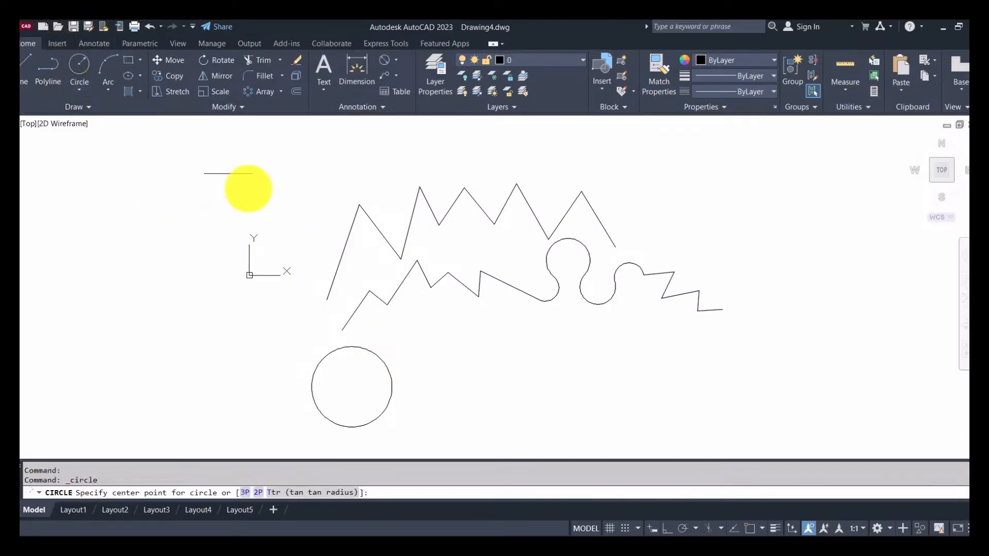
pyautogui.click(474, 367)
pyautogui.click(481, 335)
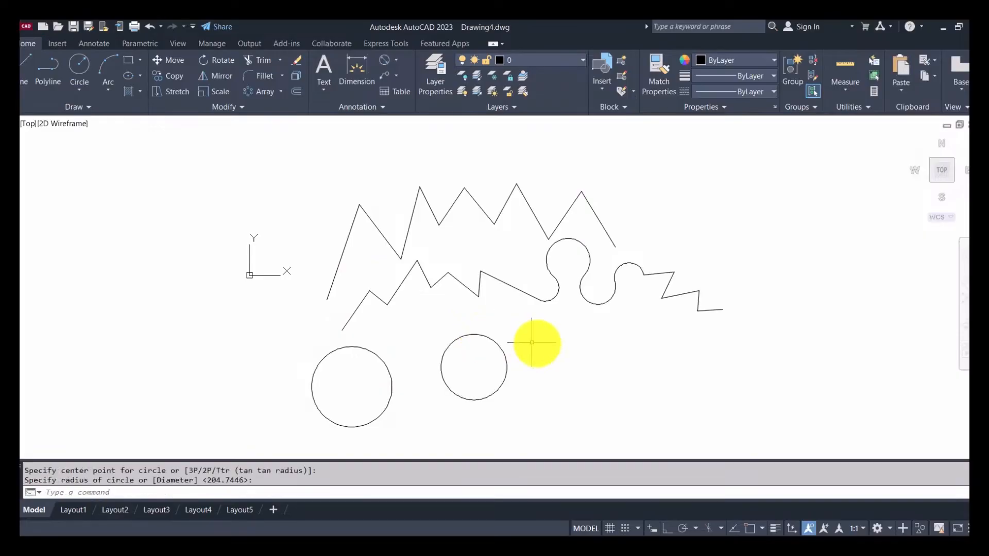
# Draw two more circles to the right in the same row, one of about 220 radius and a larger one beyond it.
pyautogui.click(85, 74)
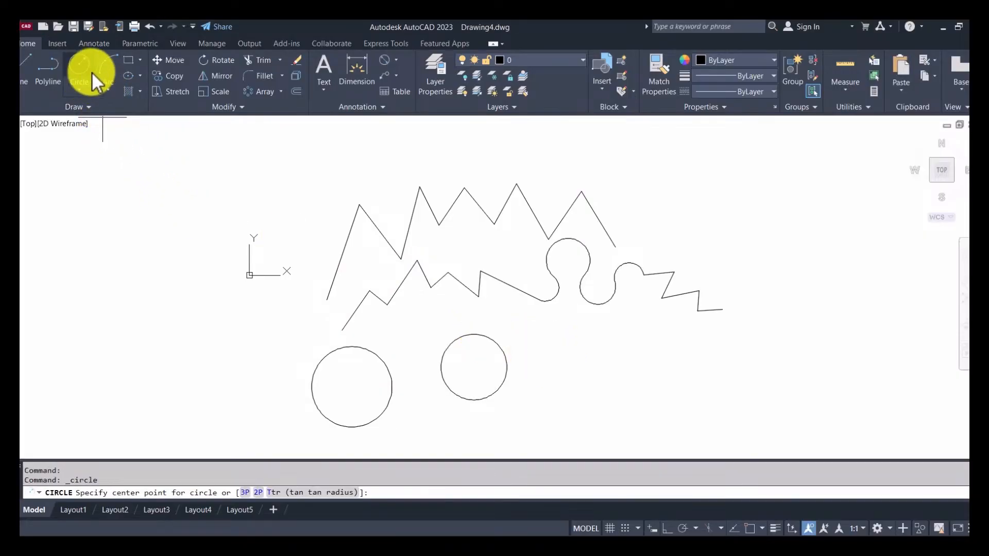
pyautogui.click(566, 365)
pyautogui.click(603, 346)
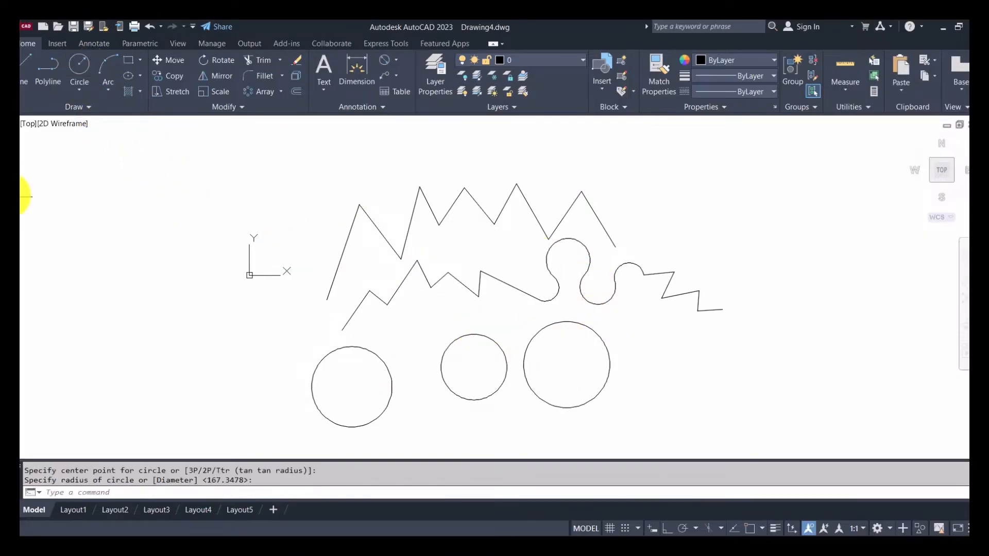
pyautogui.click(77, 72)
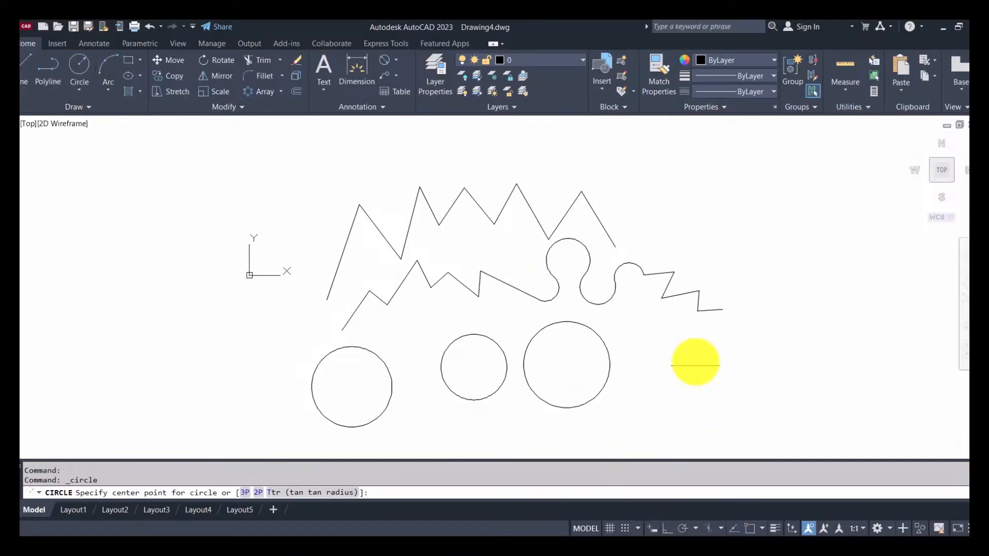
pyautogui.click(688, 386)
pyautogui.click(704, 330)
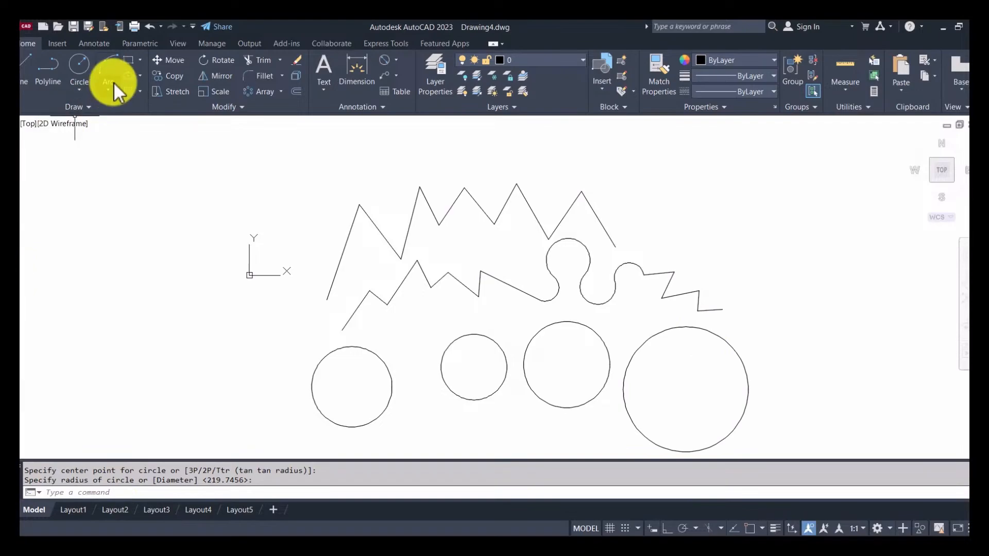
# Draw two 3-Point arcs left of the circles, both arching up to the right, the smaller one beneath the larger.
pyautogui.click(109, 66)
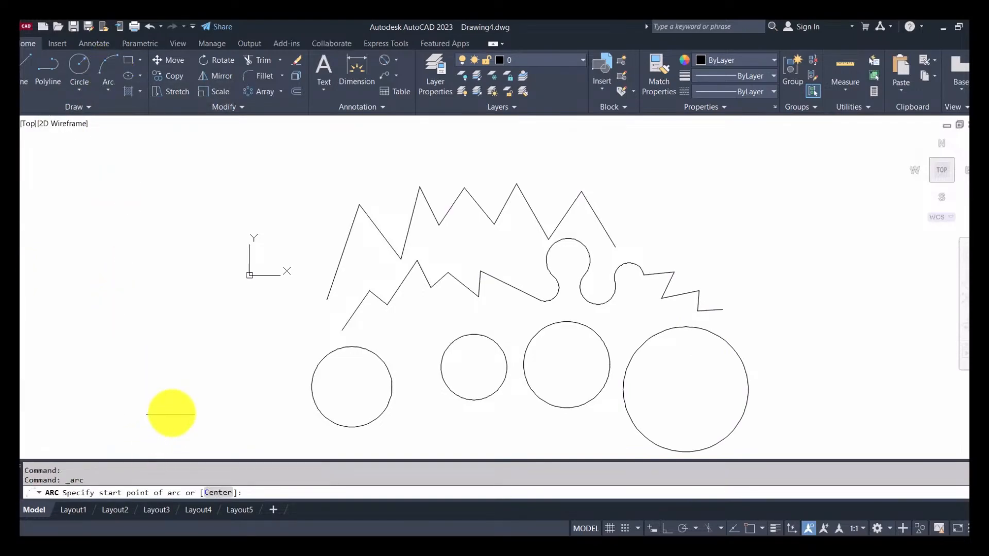
pyautogui.click(177, 399)
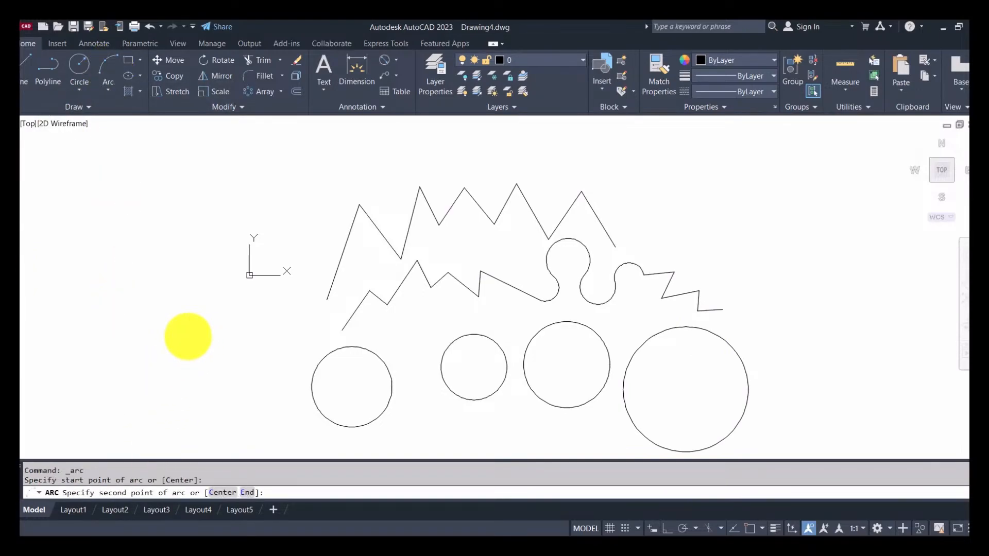
pyautogui.click(188, 336)
pyautogui.click(266, 333)
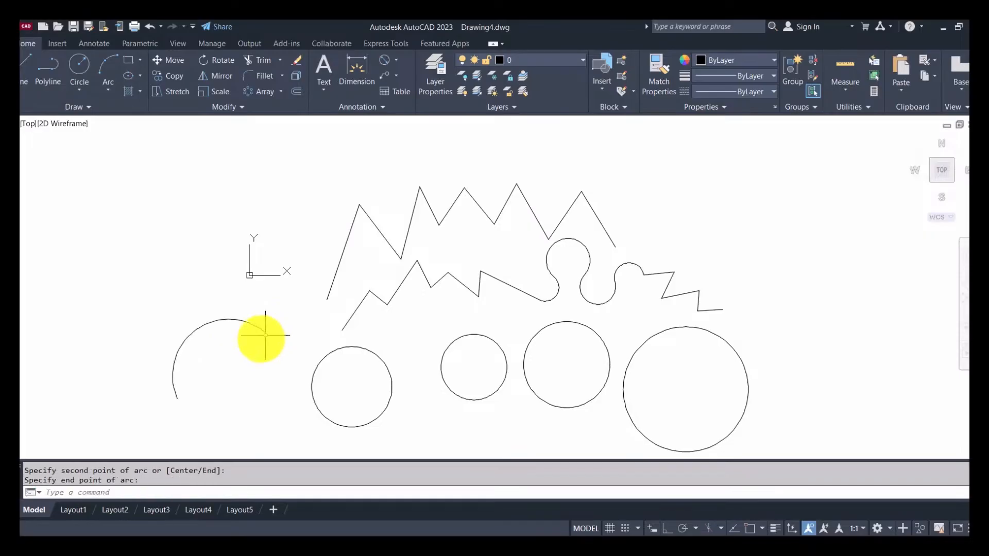
pyautogui.click(108, 60)
pyautogui.click(238, 410)
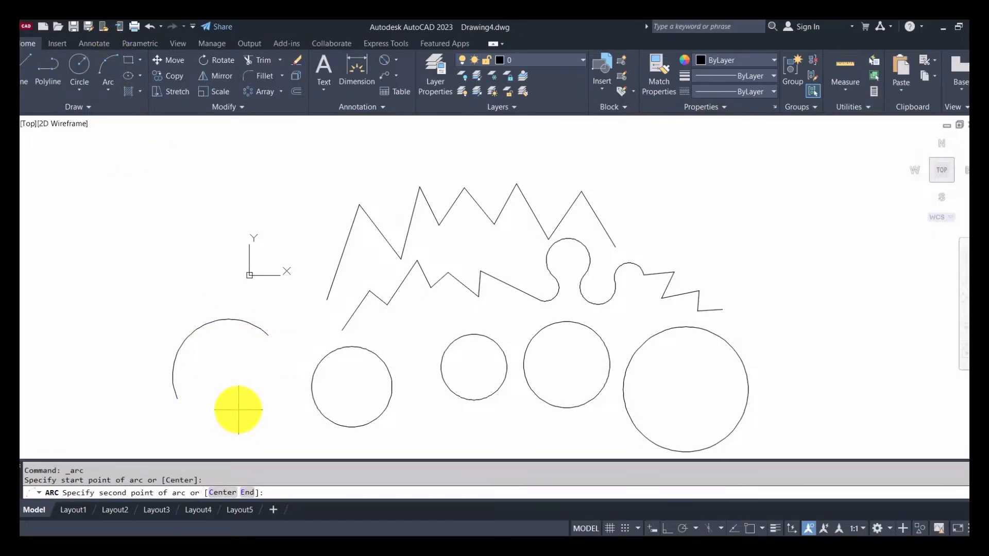
pyautogui.click(222, 364)
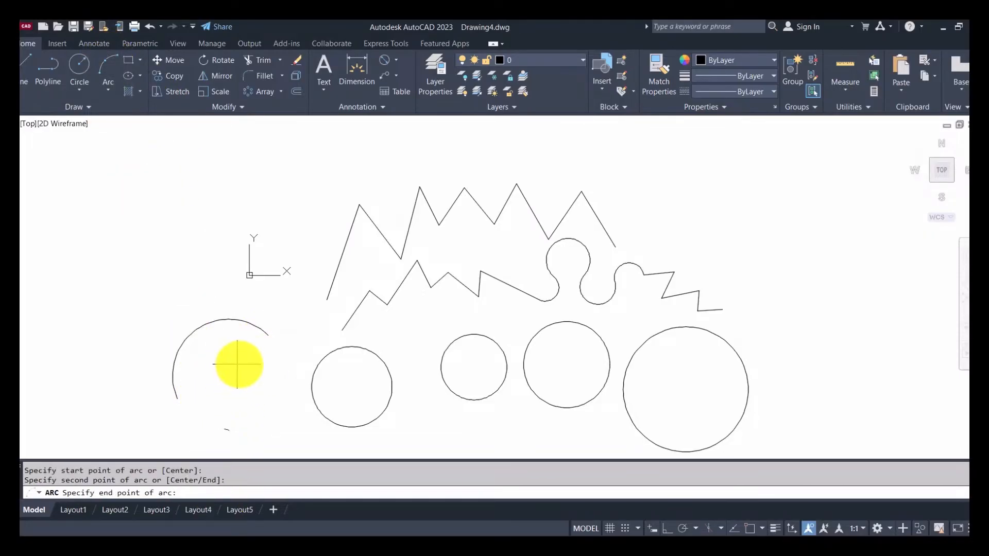
pyautogui.click(276, 361)
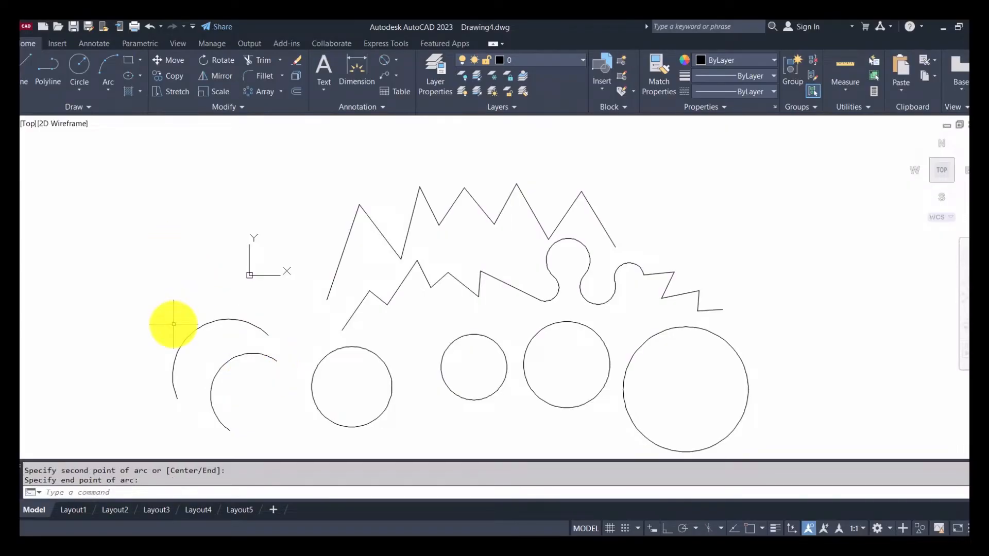
# Draw a third, smaller 3-Point arc beneath the other two, arching up to the right beside the first circle.
pyautogui.click(108, 60)
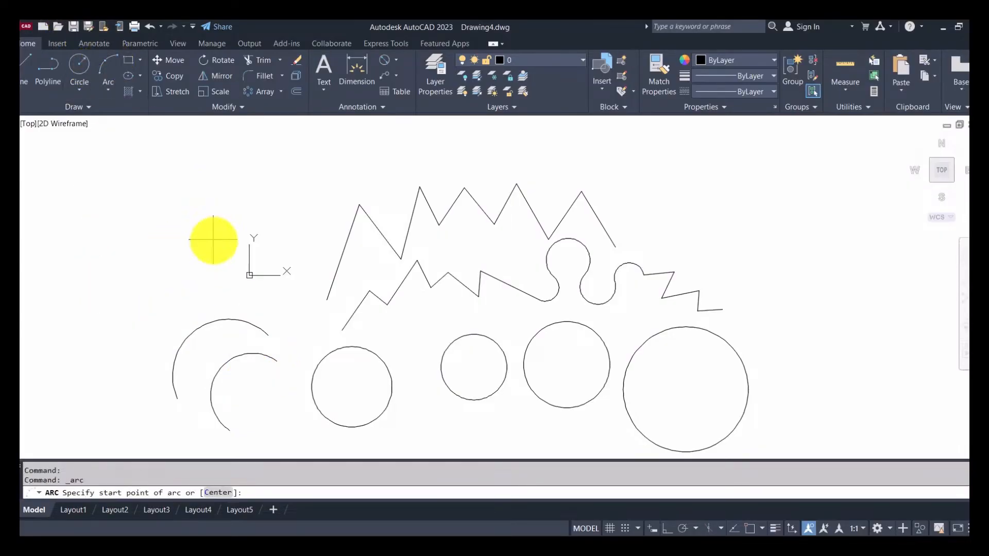
pyautogui.click(269, 387)
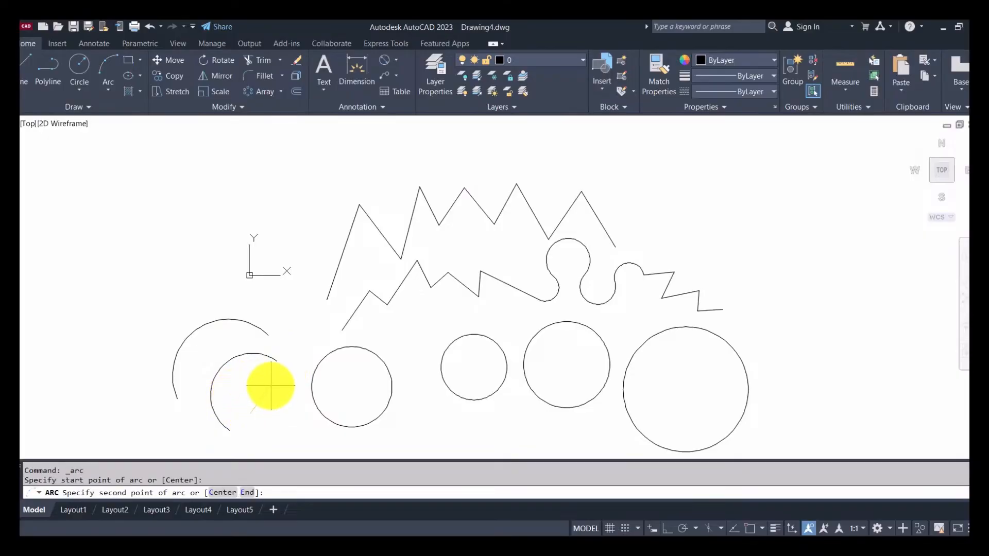
pyautogui.click(259, 382)
pyautogui.click(301, 381)
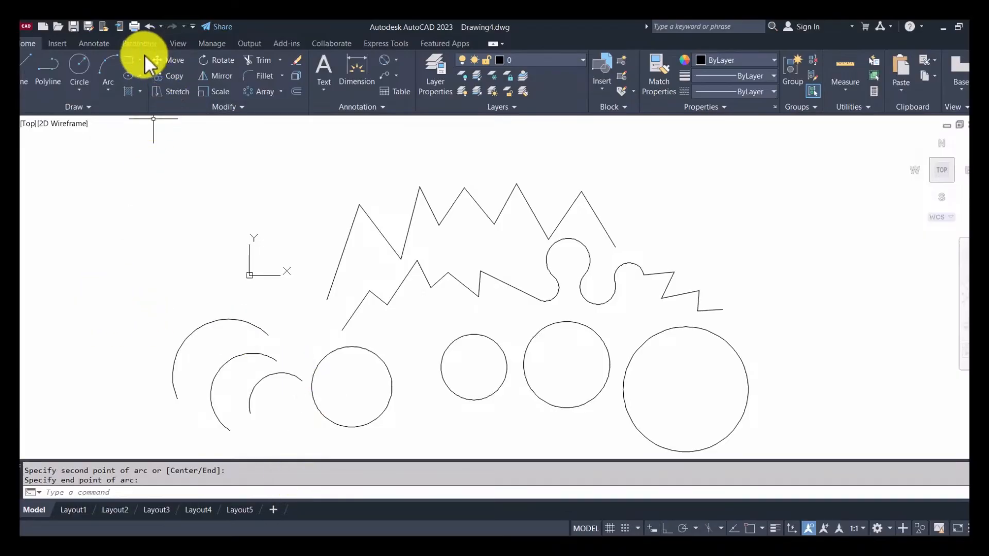
# Draw three rectangles one below another to the right of the polyline and circles, the middle one largest.
pyautogui.click(127, 58)
pyautogui.click(727, 191)
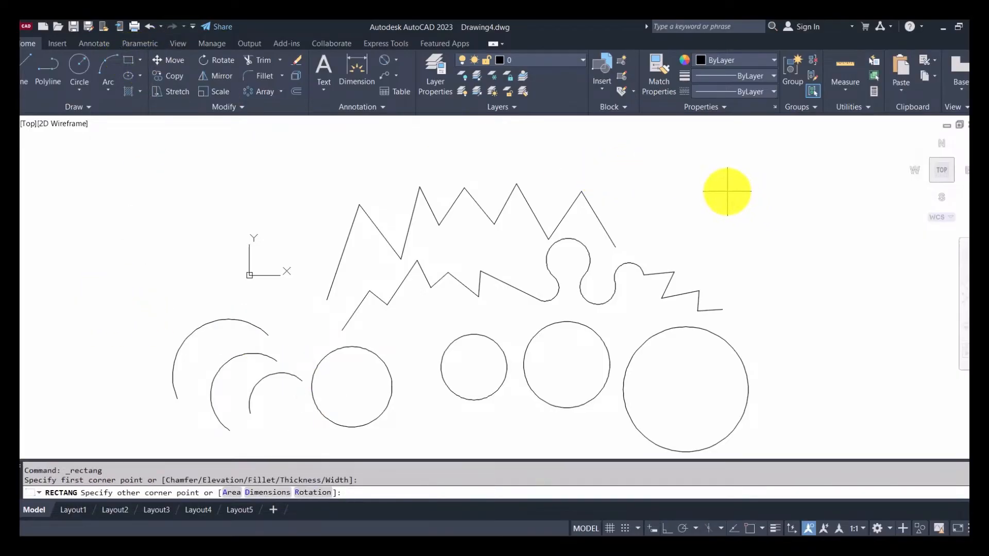
pyautogui.click(794, 241)
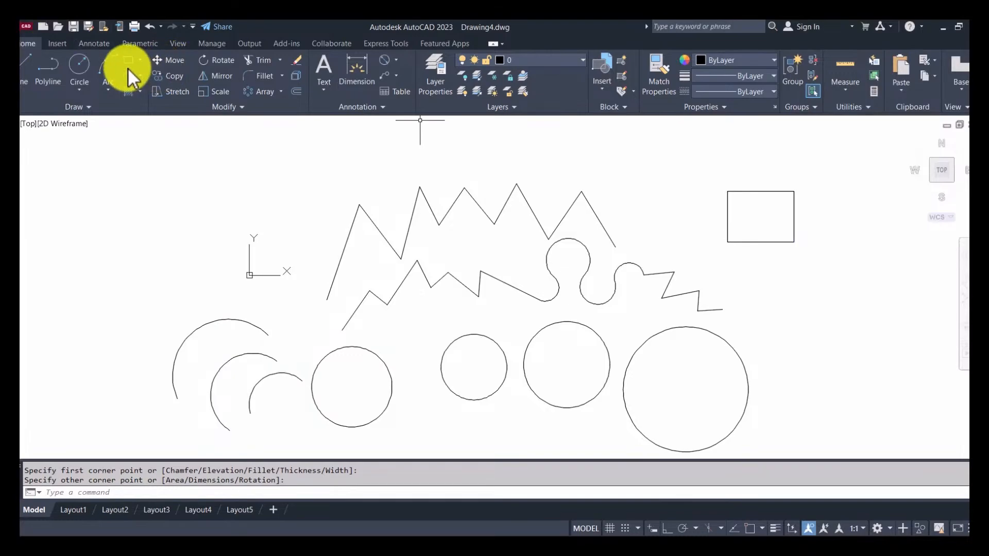
pyautogui.click(127, 61)
pyautogui.click(758, 258)
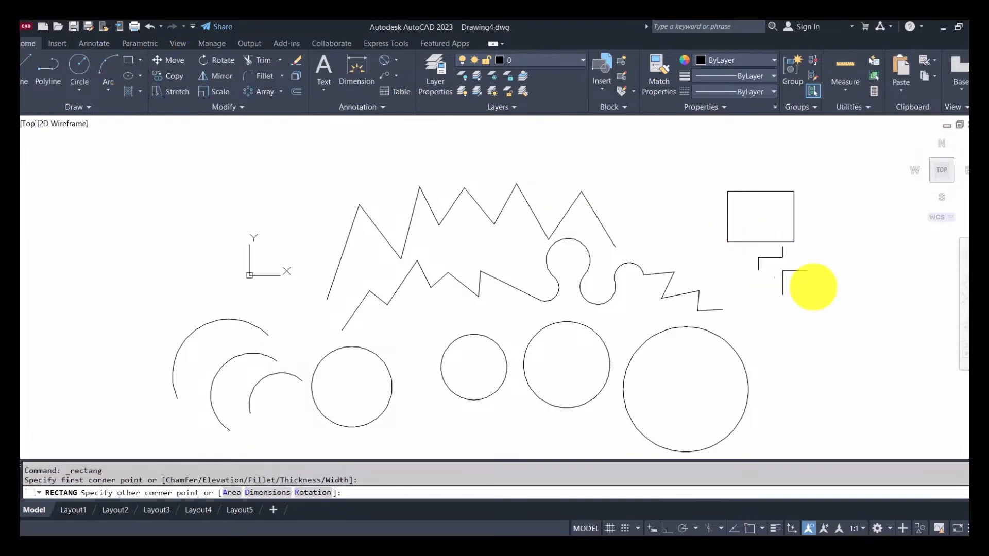
pyautogui.click(841, 331)
pyautogui.click(127, 61)
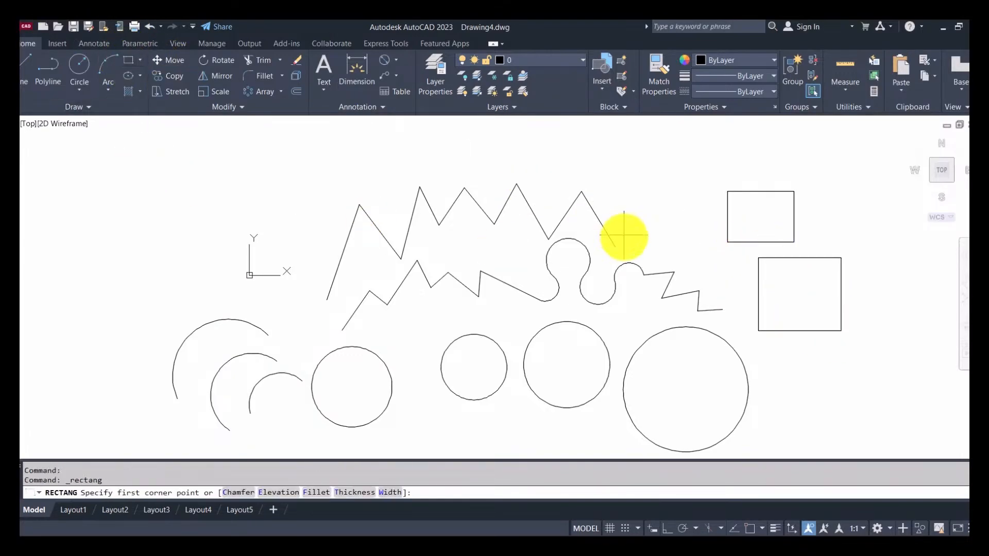
pyautogui.click(806, 358)
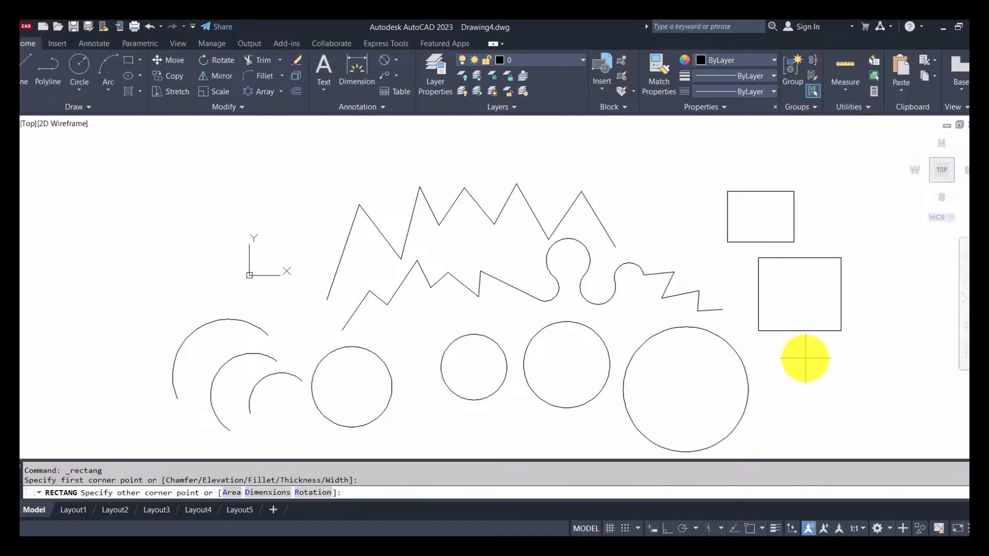
pyautogui.click(866, 413)
pyautogui.moveTo(679, 539)
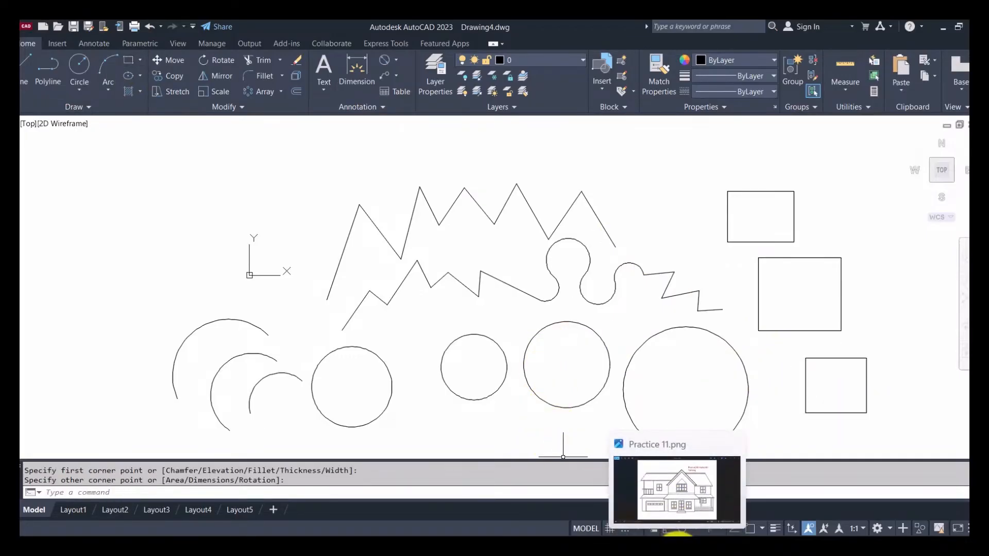
# Erase all the practice lines, circles, arcs and rectangles with a crossing selection.
pyautogui.click(237, 295)
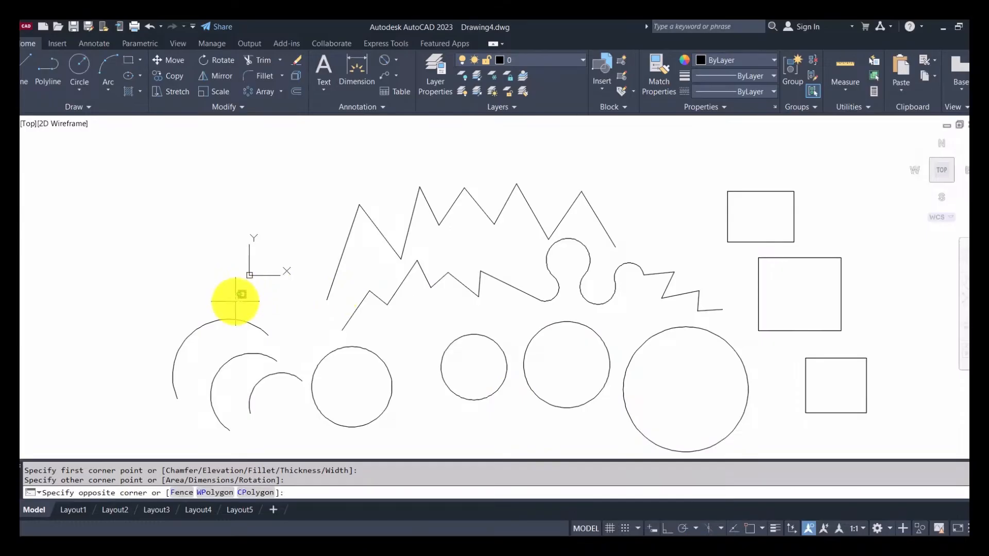
pyautogui.click(877, 434)
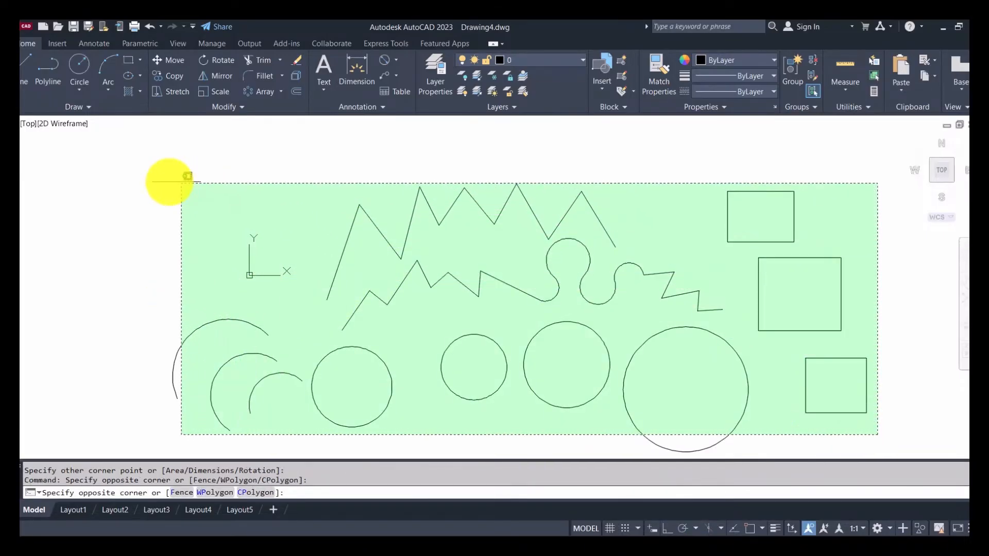
pyautogui.click(147, 180)
pyautogui.press('Delete')
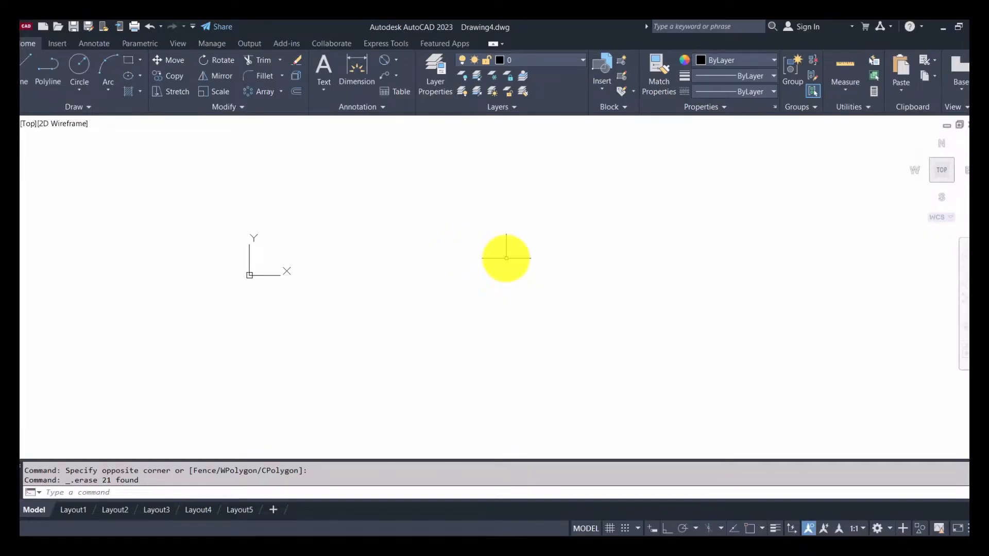
# Start a line near the lower left, enable Ortho mode, and add segments running right, up and right.
pyautogui.click(22, 67)
pyautogui.click(172, 332)
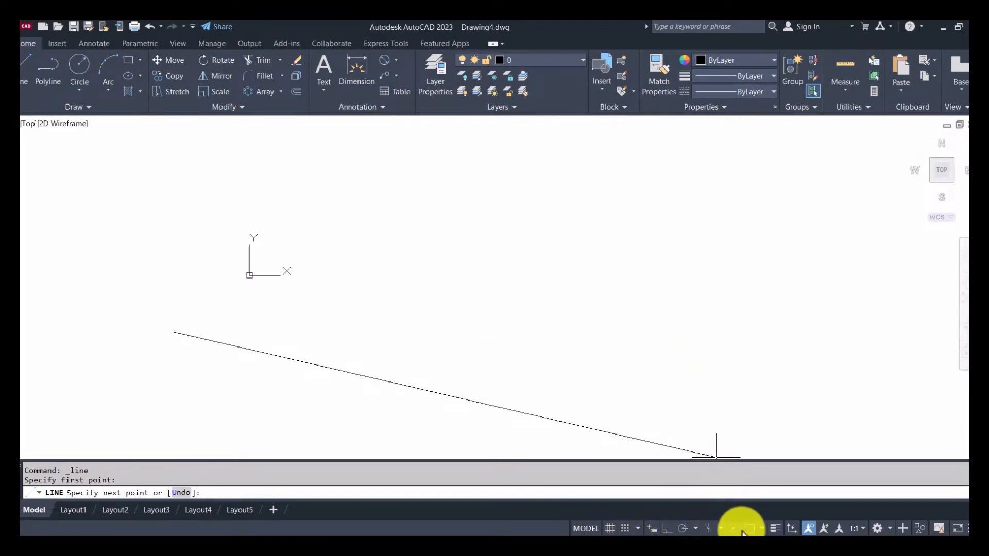
pyautogui.click(668, 529)
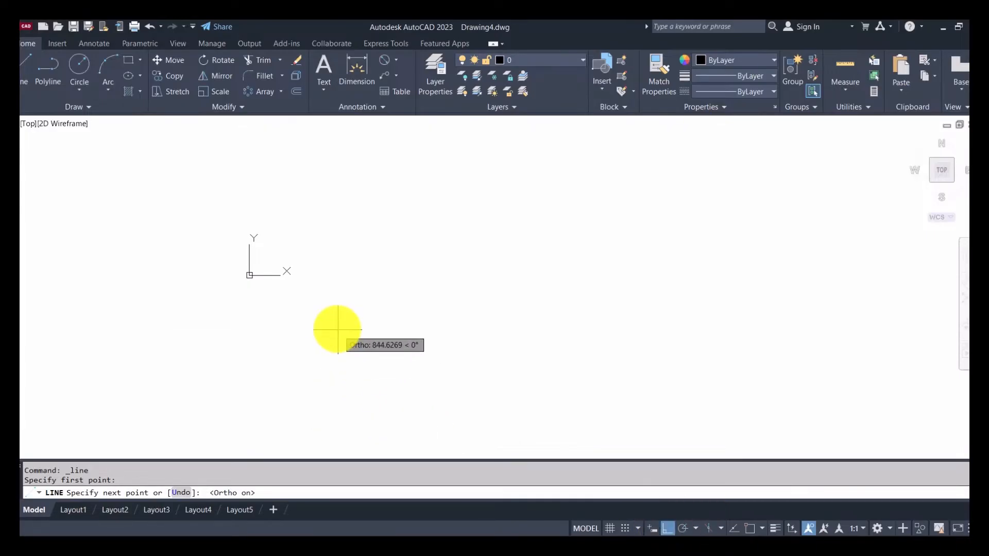
pyautogui.click(368, 325)
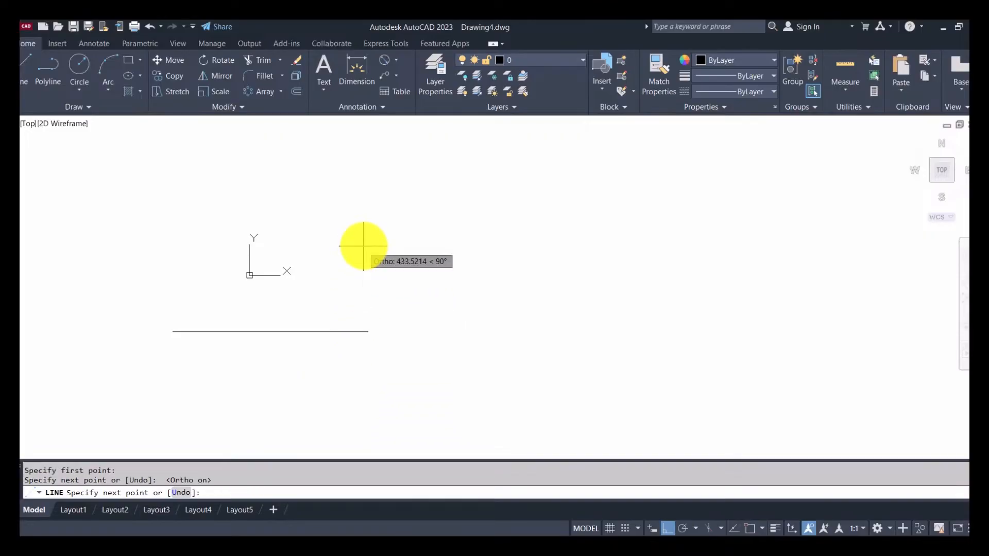
pyautogui.click(367, 270)
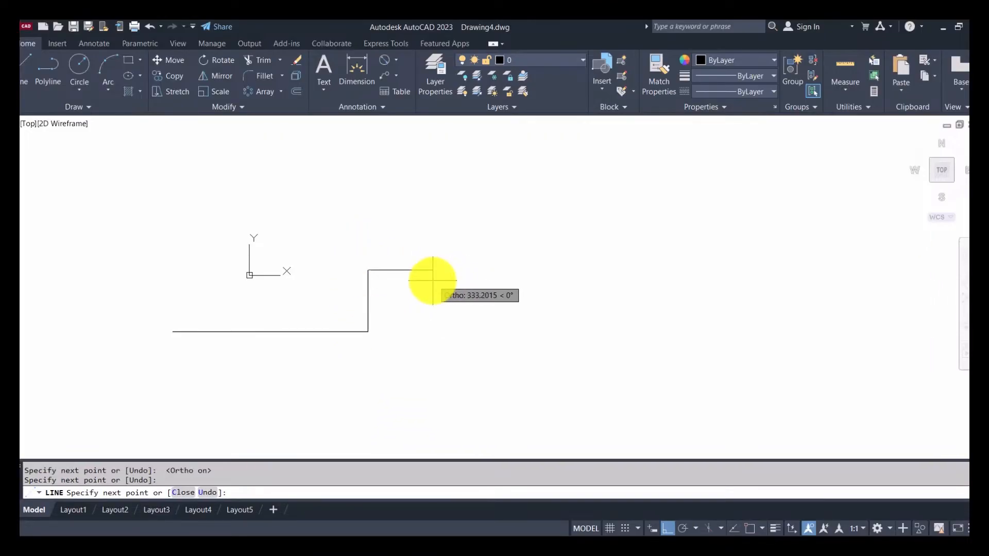
pyautogui.click(456, 274)
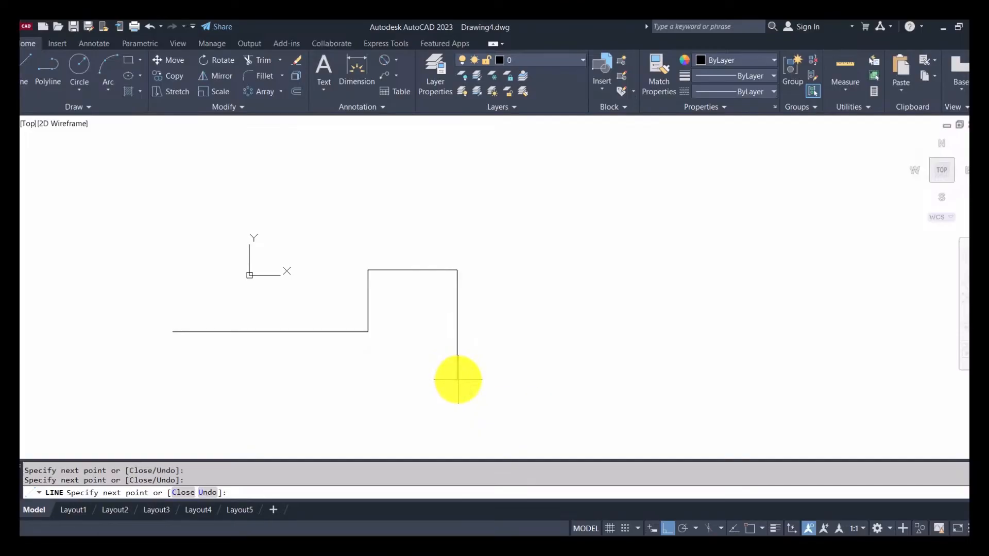
# Continue the orthogonal line with a long drop, then climb in three steps to the upper right, ending on a horizontal segment.
pyautogui.click(458, 380)
pyautogui.click(556, 380)
pyautogui.click(556, 324)
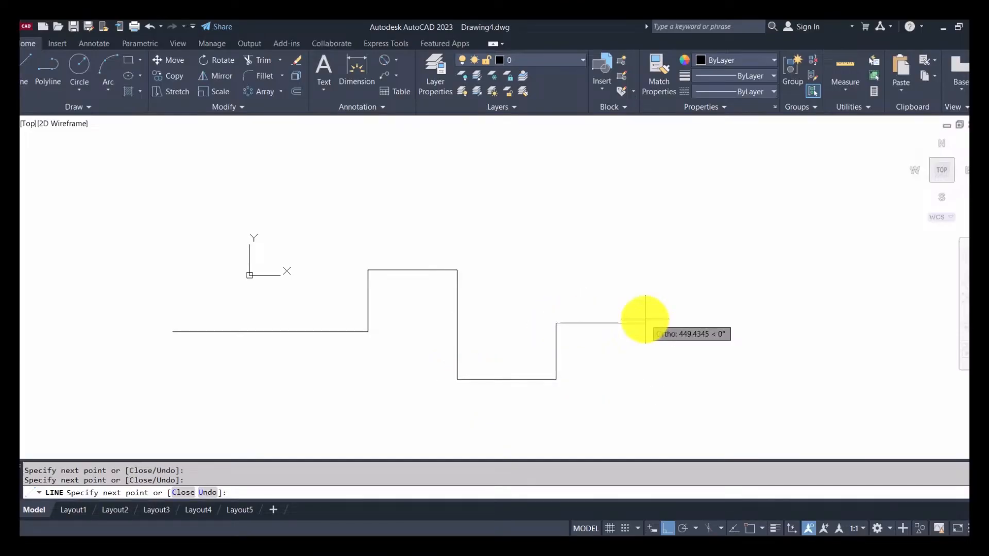
pyautogui.click(633, 323)
pyautogui.click(633, 275)
pyautogui.click(698, 275)
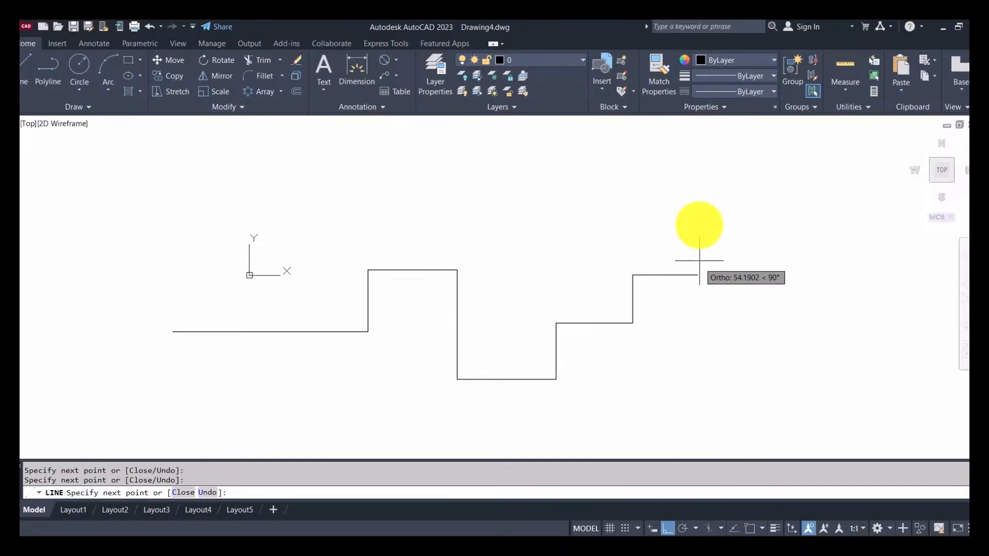
pyautogui.click(698, 215)
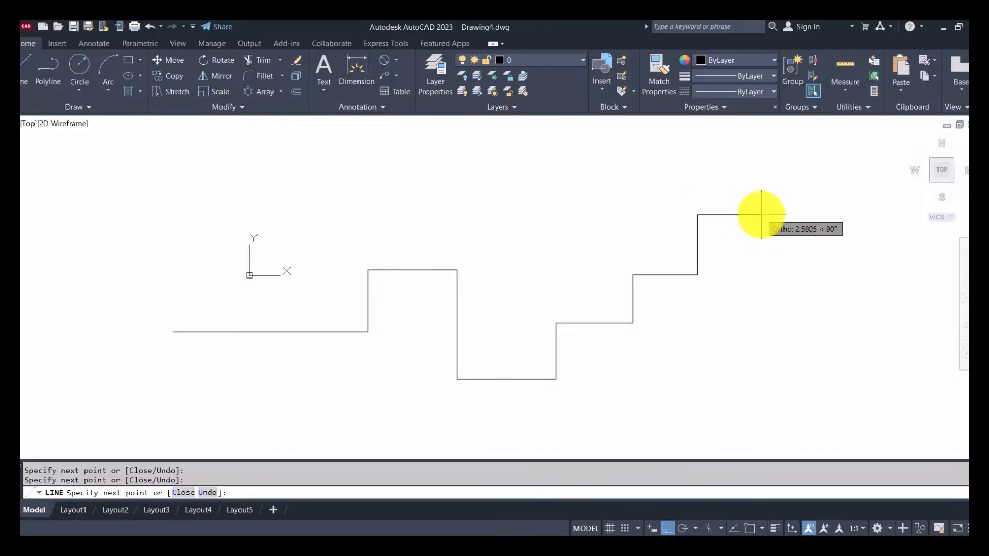
pyautogui.click(761, 215)
# Continue the line down and back left in steps, with a long horizontal run along the bottom and a short rise.
pyautogui.click(761, 321)
pyautogui.click(693, 320)
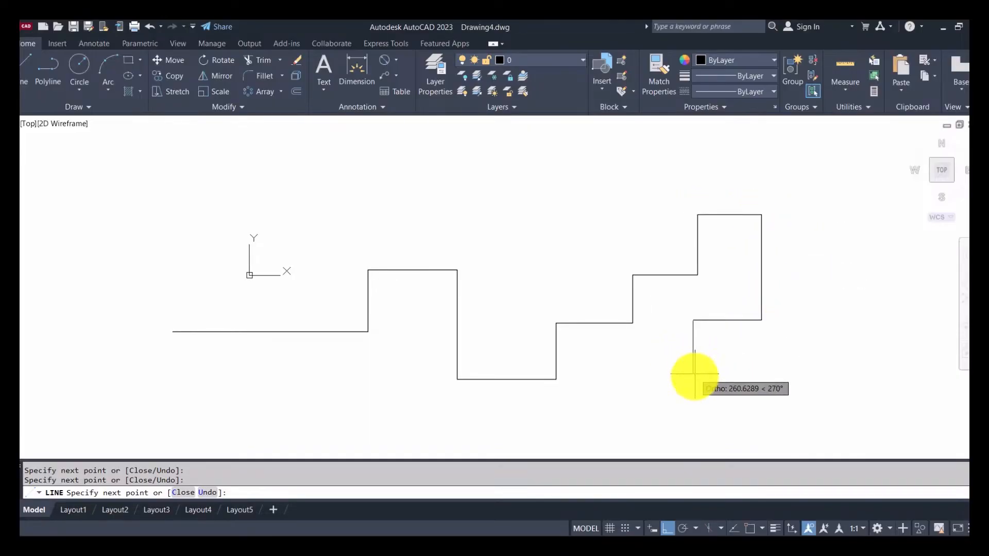
pyautogui.click(693, 388)
pyautogui.click(633, 388)
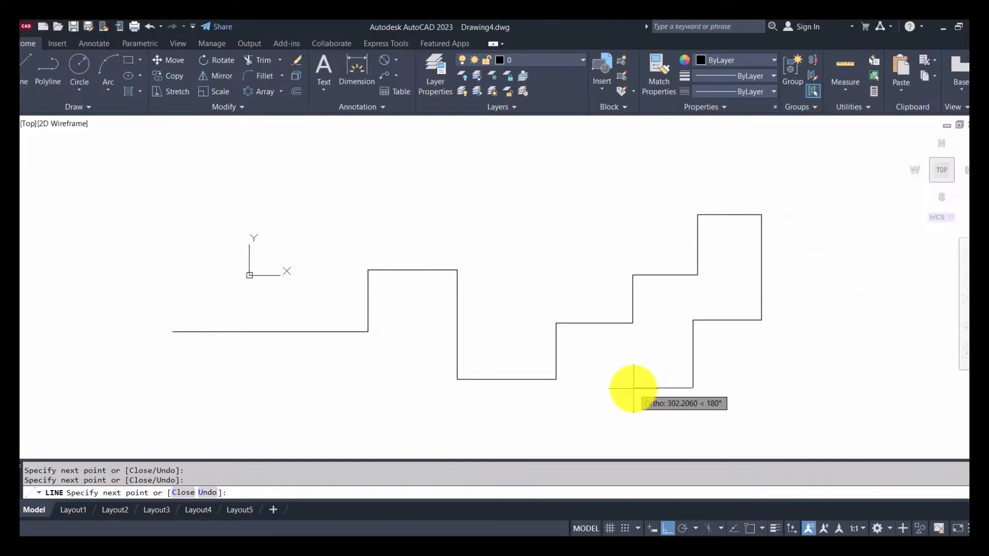
pyautogui.click(633, 417)
pyautogui.click(403, 417)
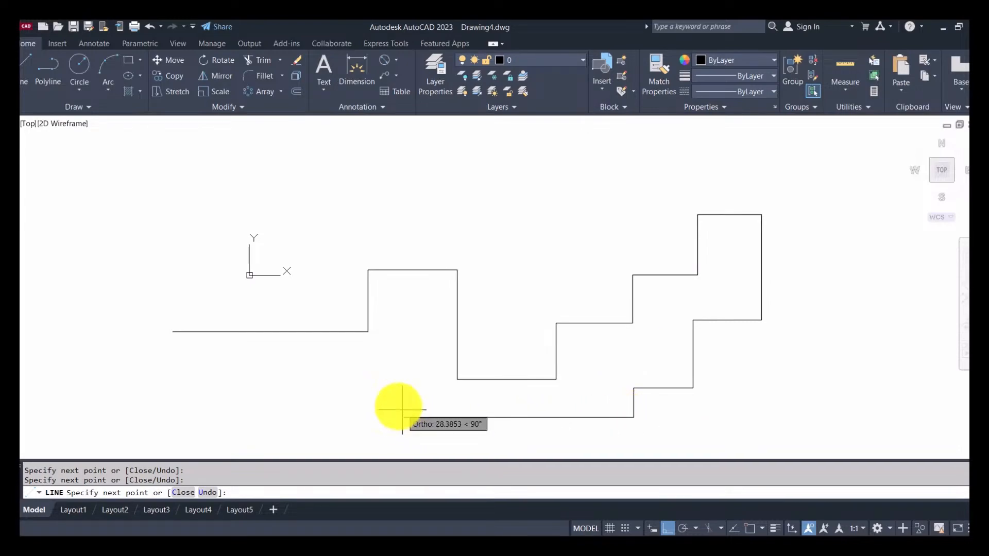
pyautogui.click(396, 383)
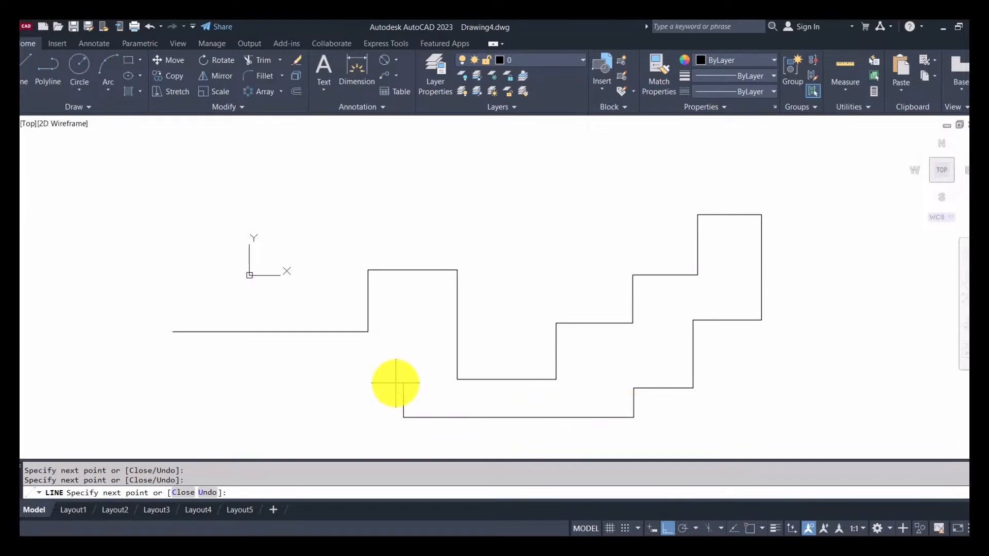
# Extend the stepped line to the far left, climb back up and right above its starting point, and end it.
pyautogui.click(317, 383)
pyautogui.click(312, 405)
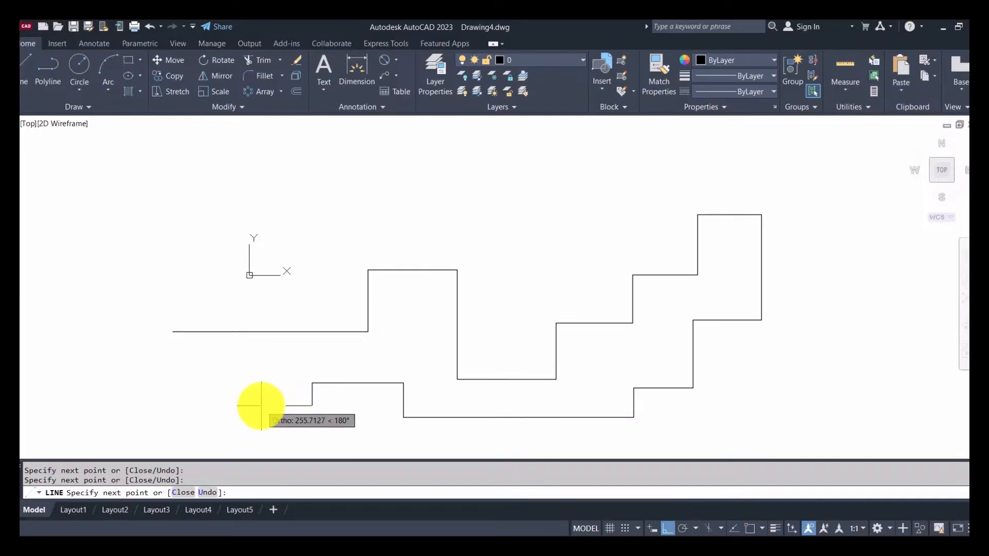
pyautogui.click(260, 406)
pyautogui.click(261, 388)
pyautogui.click(153, 390)
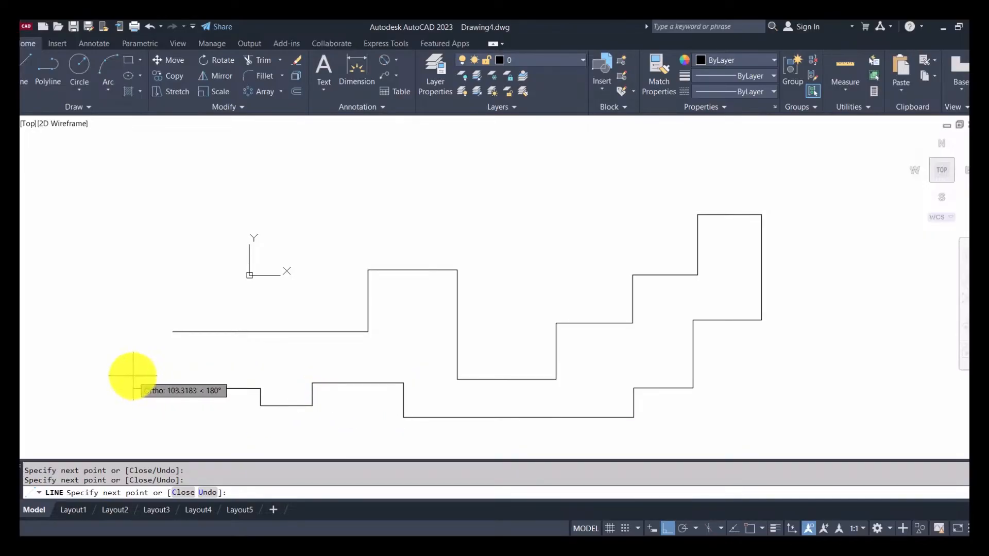
pyautogui.click(154, 360)
pyautogui.click(68, 359)
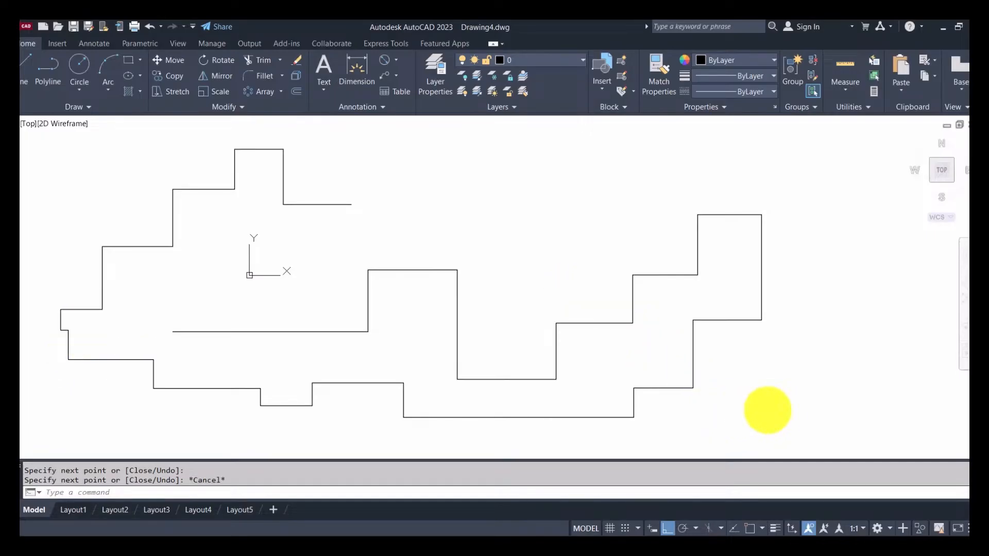
# Erase the entire stepped orthogonal line with a crossing selection.
pyautogui.click(804, 429)
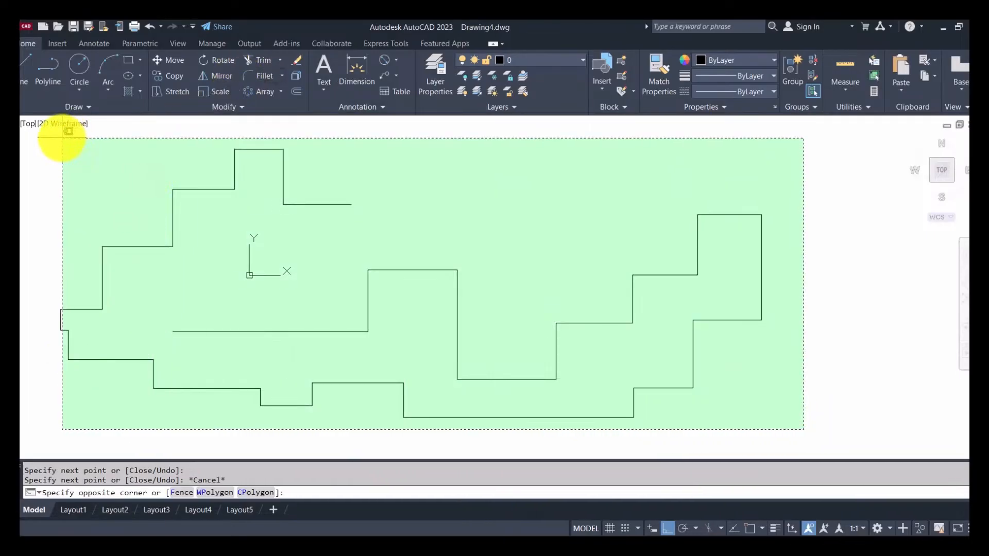
pyautogui.click(54, 140)
pyautogui.press('Delete')
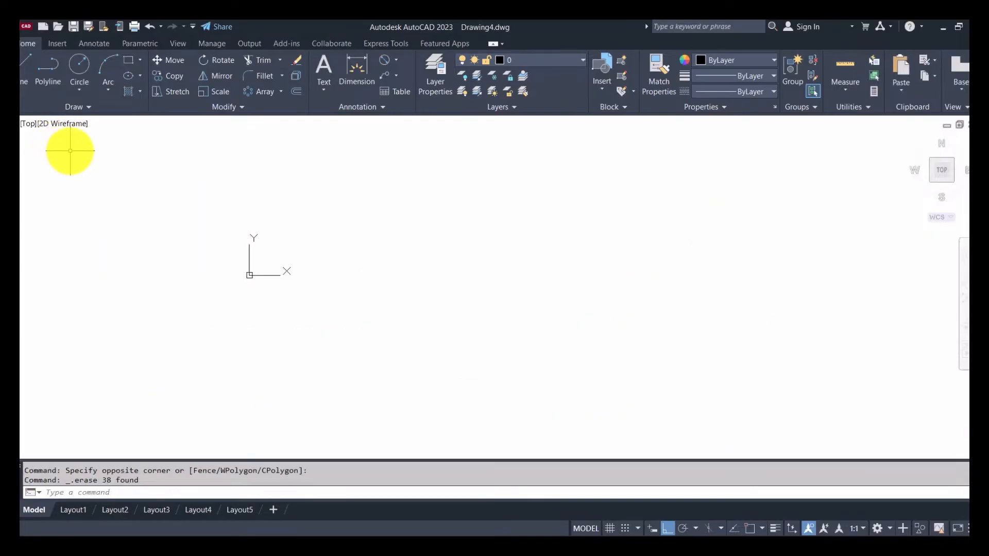
# Start a new line near the middle with Ortho on, adding one segment right, one down and one right.
pyautogui.click(25, 65)
pyautogui.click(369, 261)
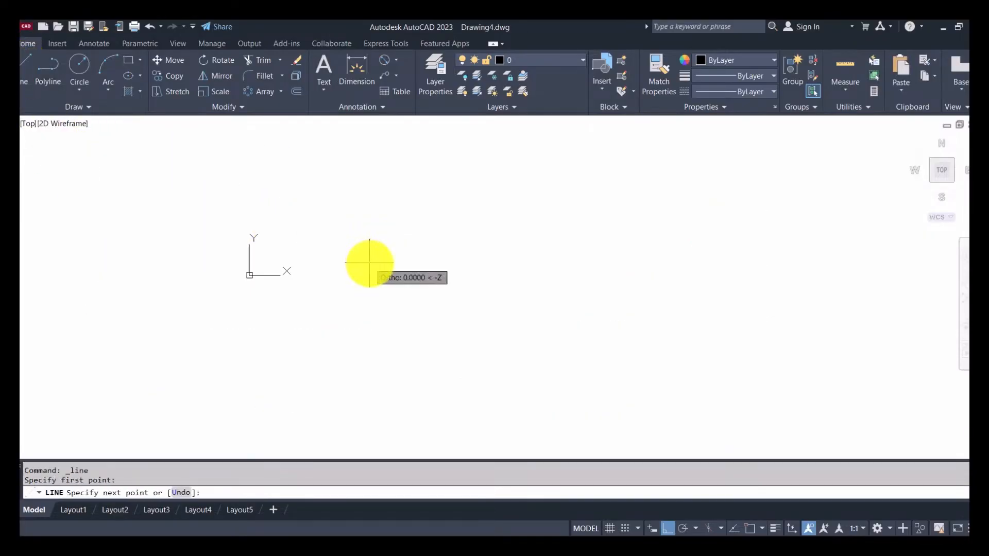
pyautogui.click(453, 261)
pyautogui.click(453, 310)
pyautogui.click(534, 310)
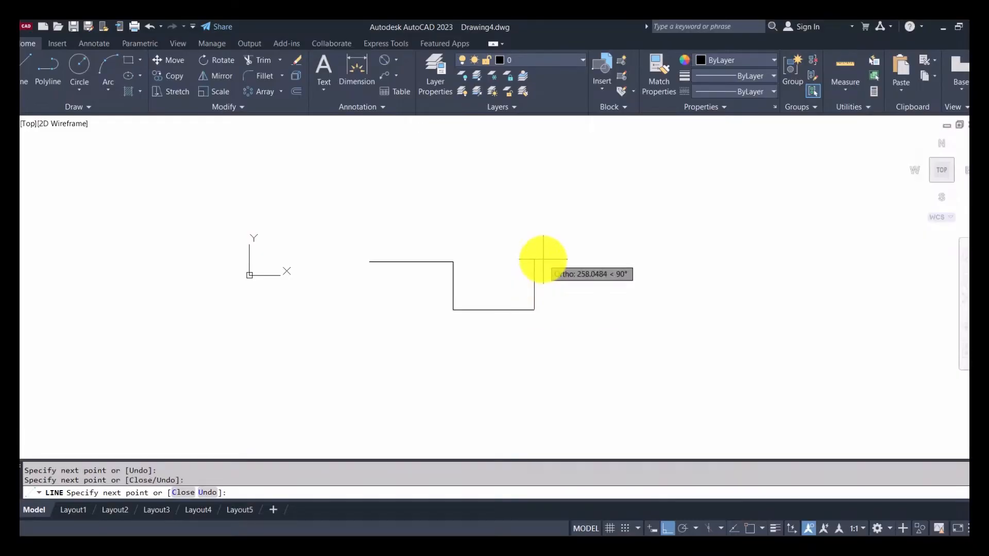
# Turn Ortho mode off and continue the same line with six slanted zigzag segments to the right.
pyautogui.click(669, 529)
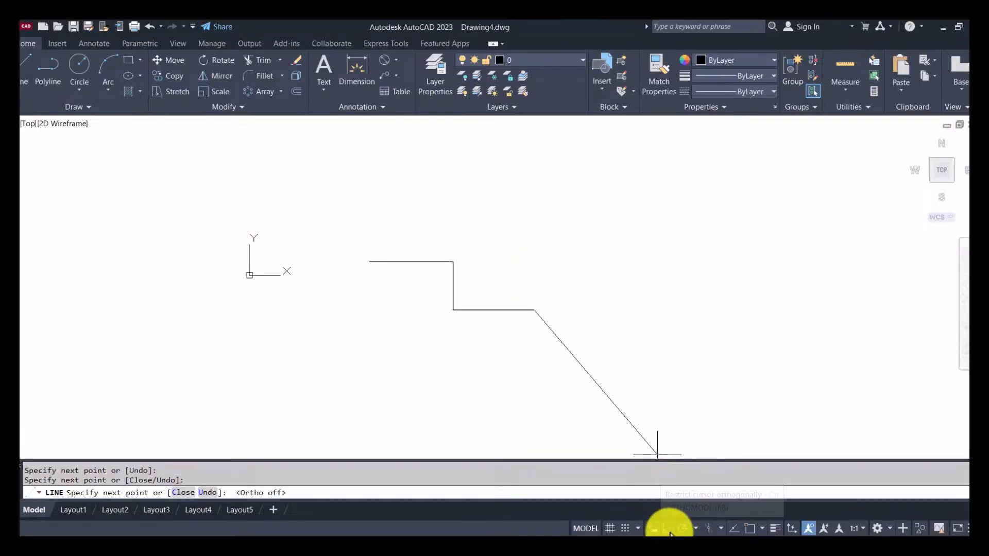
pyautogui.click(619, 242)
pyautogui.click(627, 346)
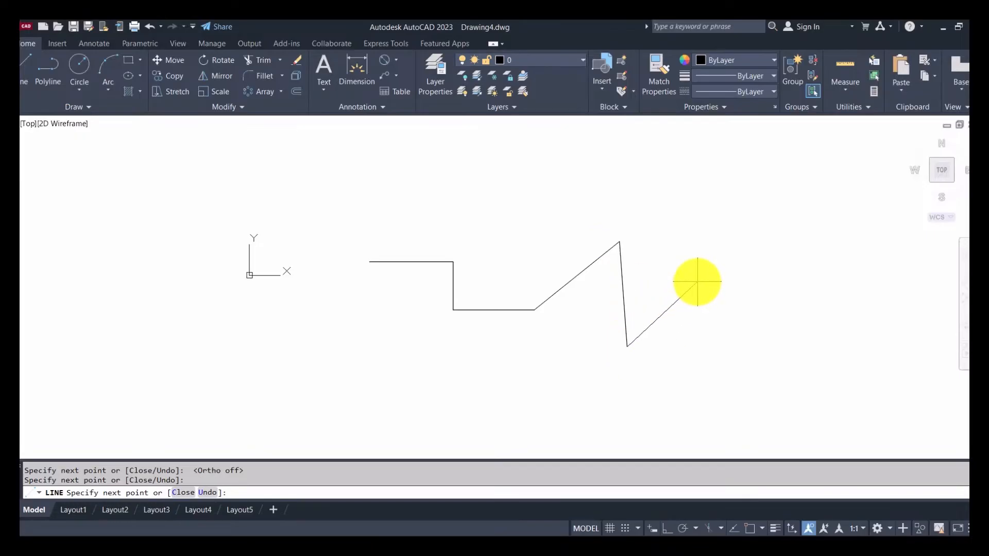
pyautogui.click(721, 352)
pyautogui.click(753, 291)
pyautogui.click(766, 387)
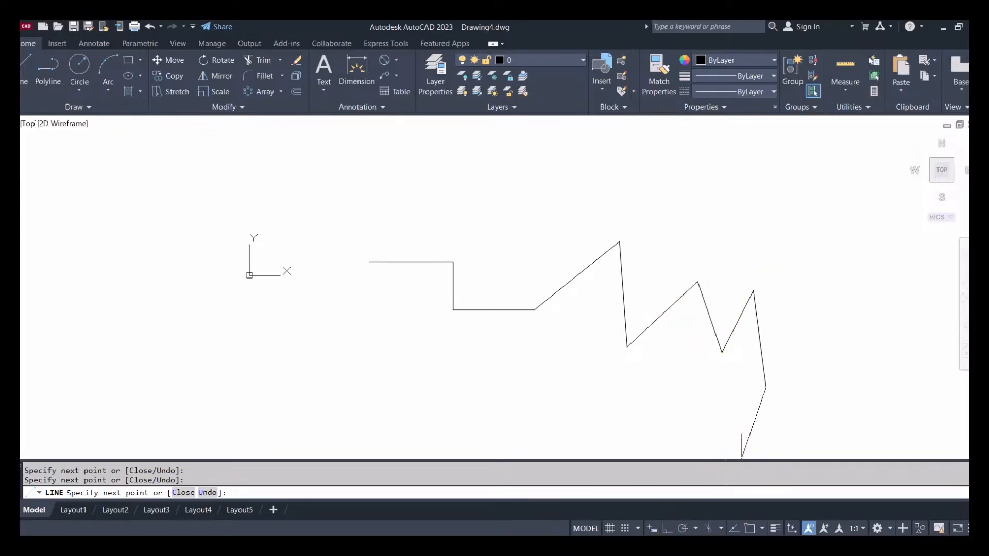
pyautogui.moveTo(663, 531)
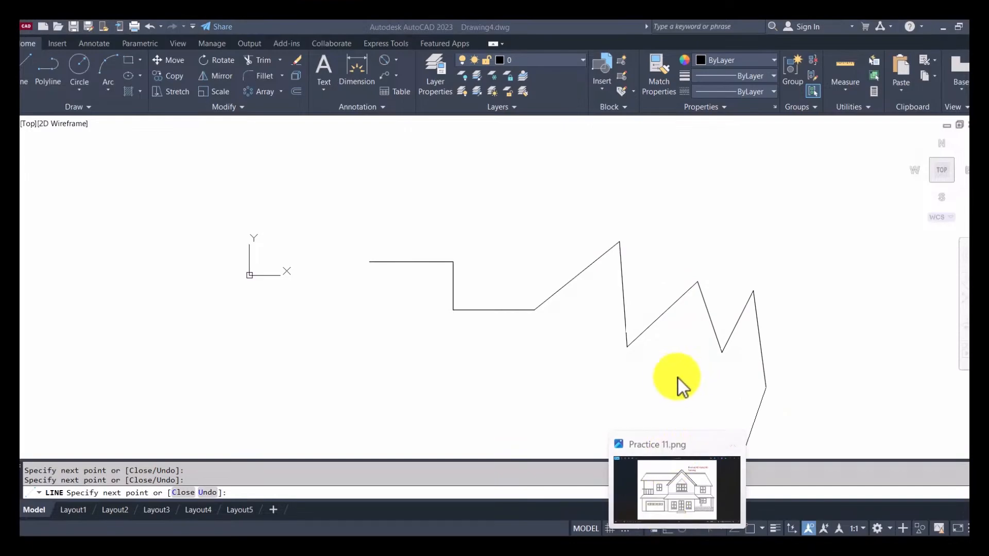
# Turn Ortho mode on and extend the zigzag line back to the far left with six alternating leftward and upward segments.
pyautogui.click(554, 387)
pyautogui.click(531, 340)
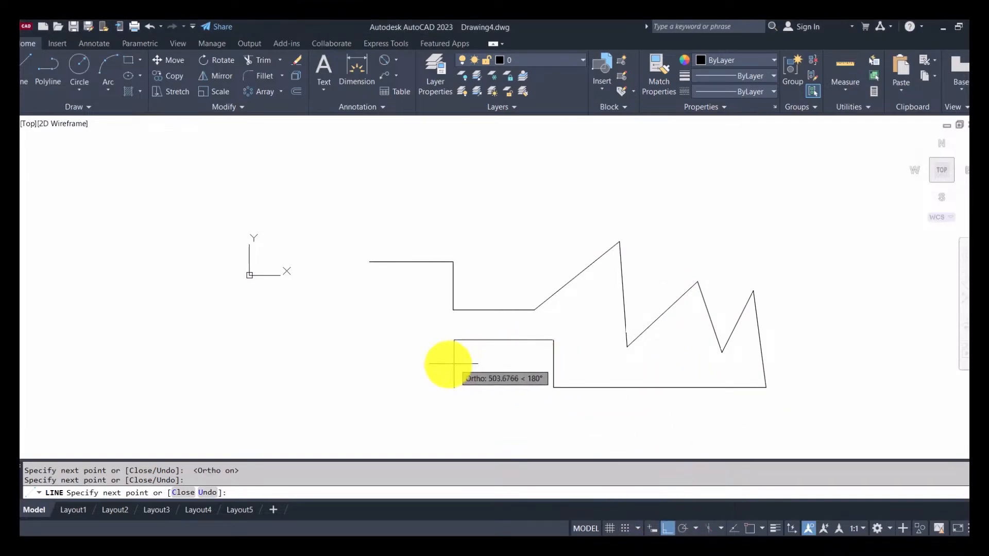
pyautogui.click(387, 356)
pyautogui.click(386, 293)
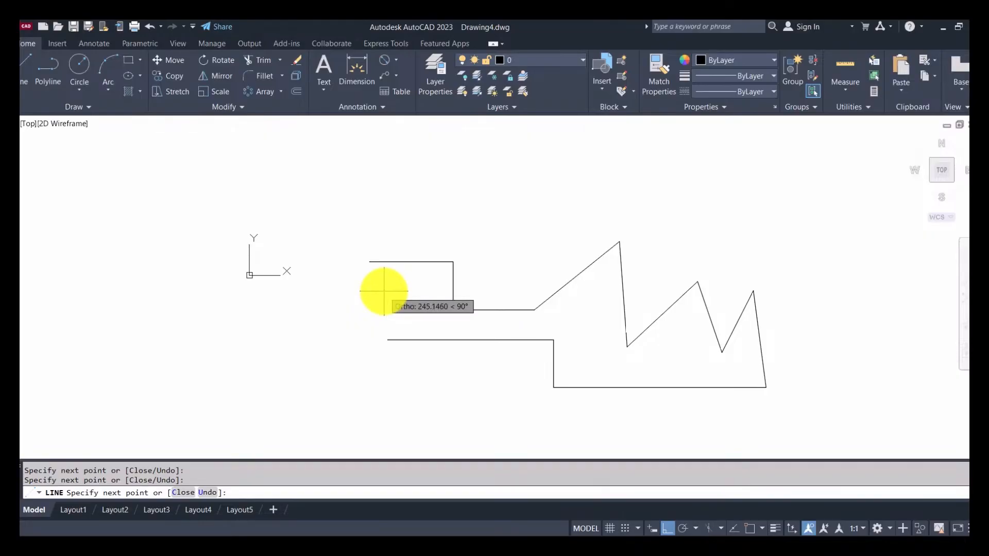
pyautogui.click(321, 312)
pyautogui.click(331, 182)
# Continue the orthogonal line above its starting point with six segments: right, down, right, up, right and a short one down.
pyautogui.click(419, 183)
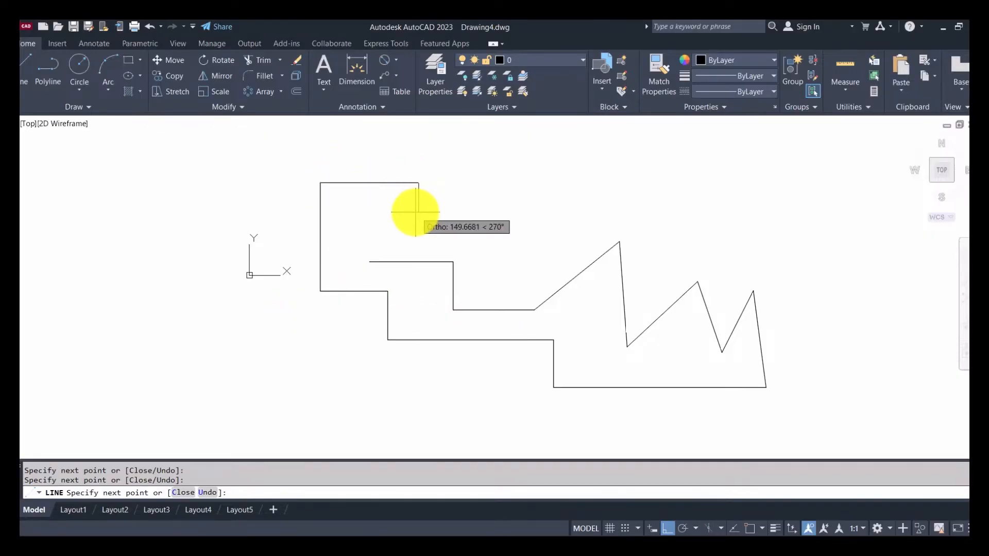
pyautogui.click(418, 215)
pyautogui.click(482, 215)
pyautogui.click(480, 161)
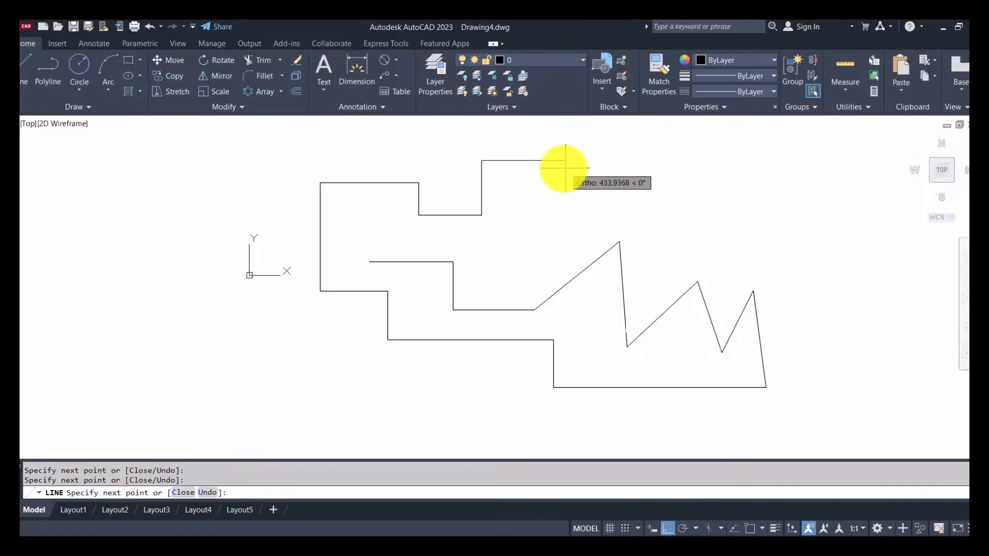
pyautogui.click(564, 161)
pyautogui.click(564, 190)
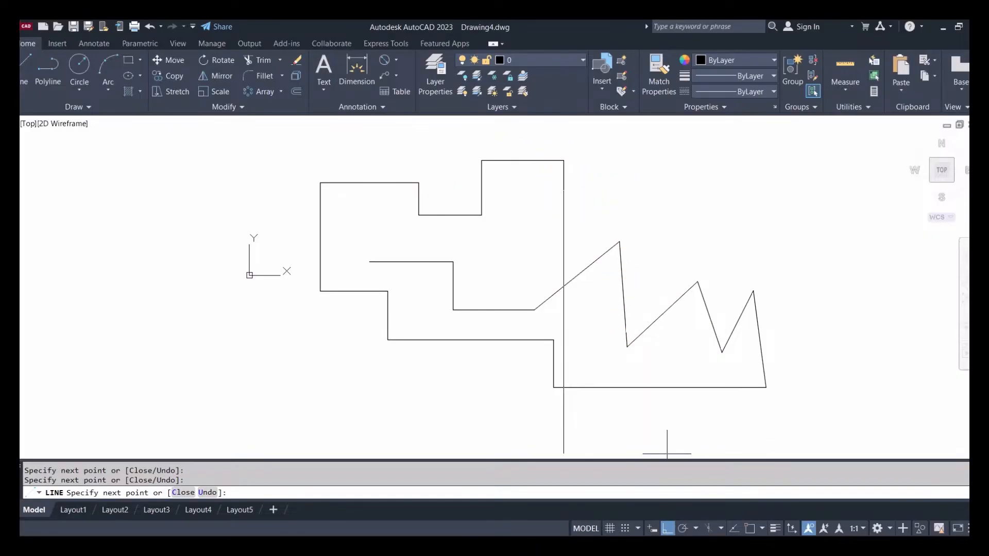
# Turn Ortho mode off, add six free-angle segments zigzagging to the far right, and end the line.
pyautogui.click(668, 529)
pyautogui.click(674, 248)
pyautogui.click(714, 201)
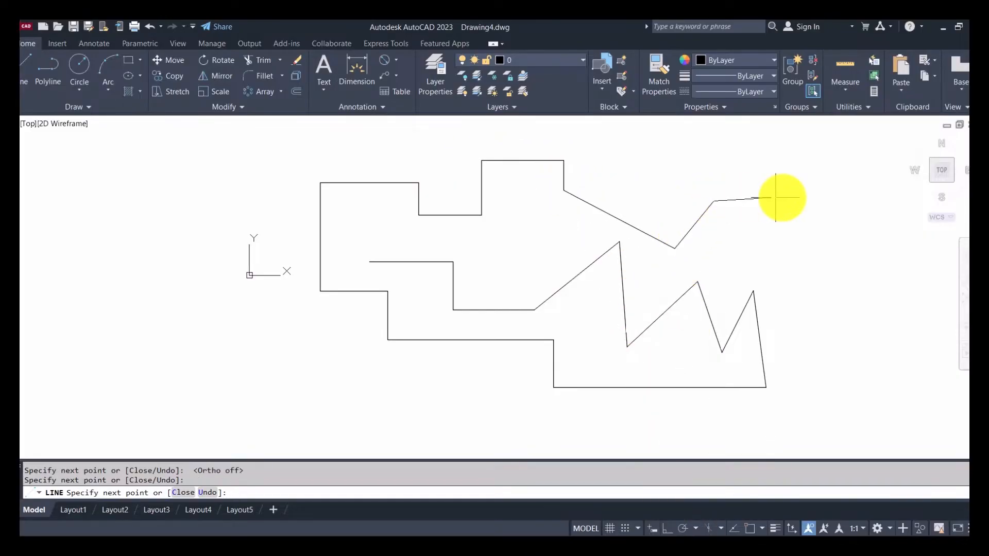
pyautogui.click(784, 196)
pyautogui.click(786, 235)
pyautogui.click(842, 212)
pyautogui.click(849, 241)
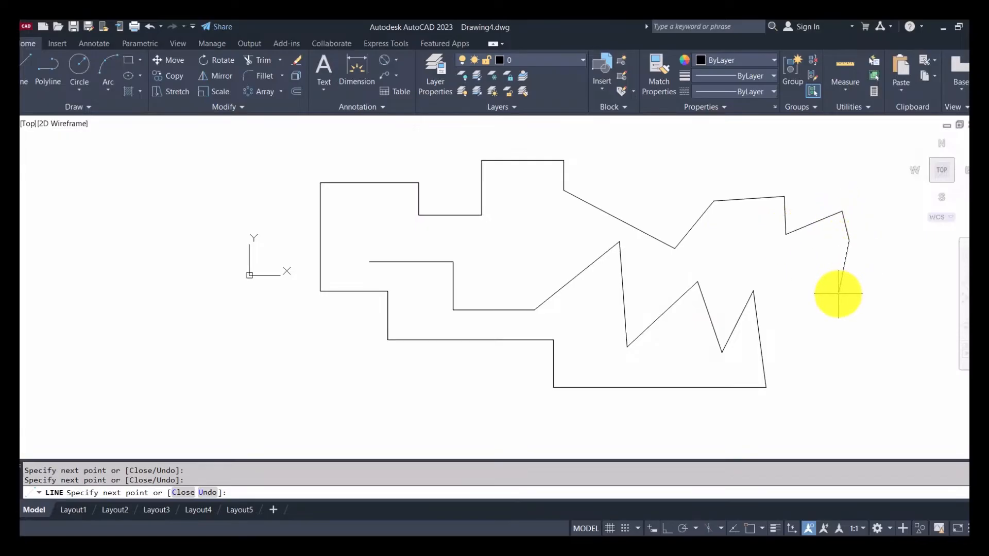
pyautogui.press('Escape')
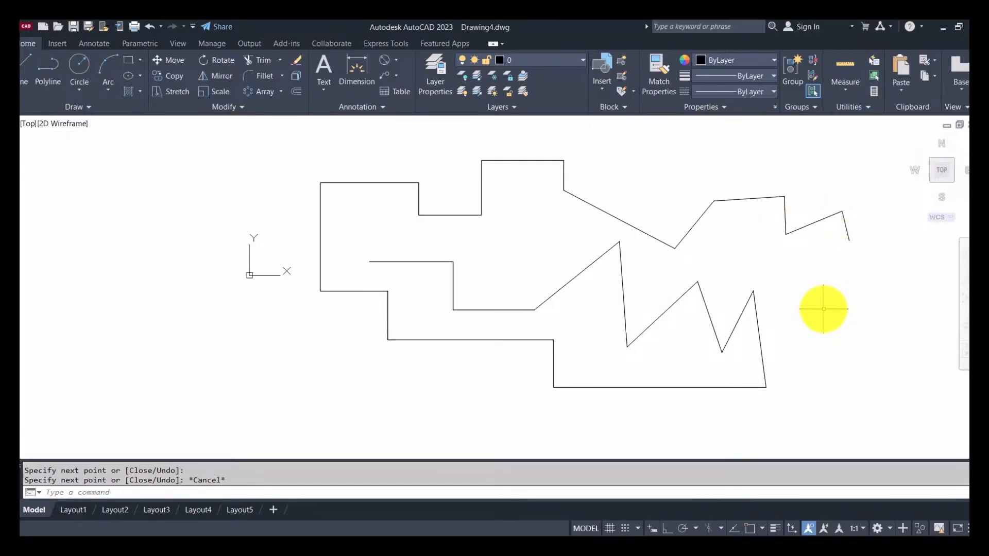
# Switch Ortho mode on and off again, and erase the entire line drawing with a crossing selection.
pyautogui.click(666, 530)
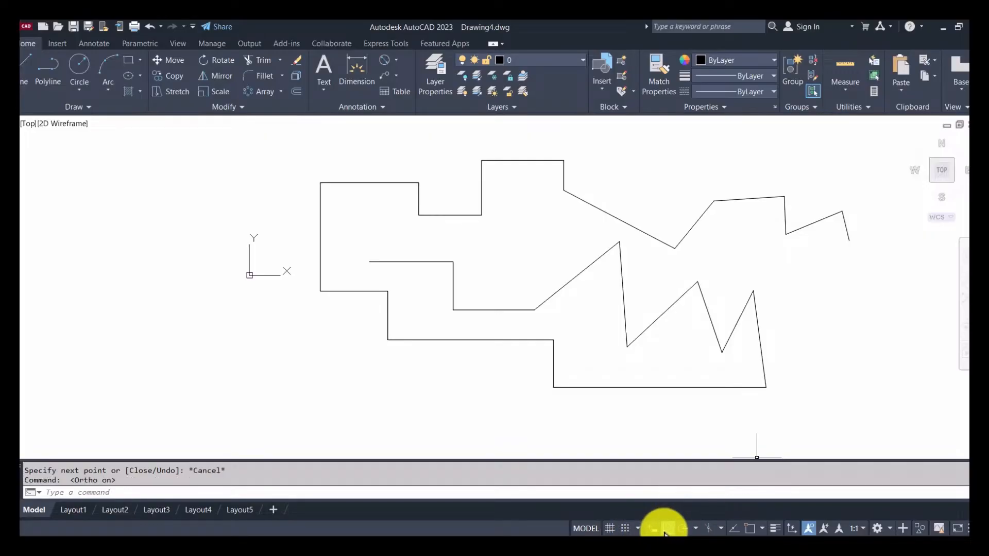
pyautogui.click(667, 530)
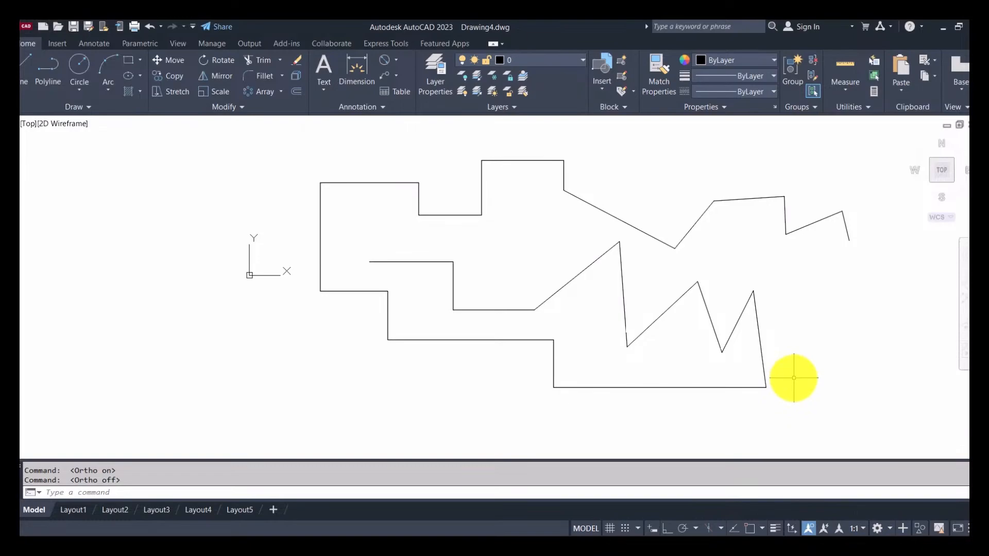
pyautogui.click(899, 400)
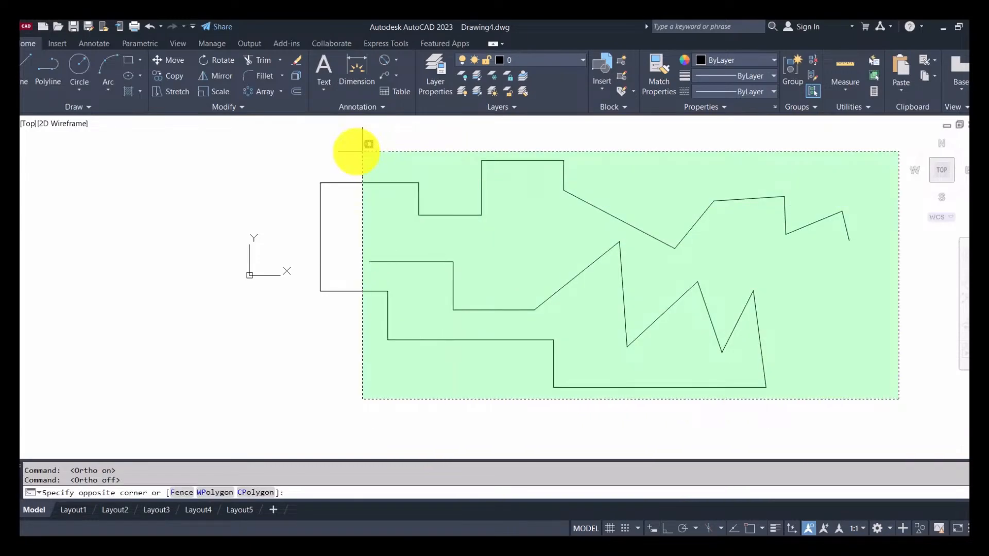
pyautogui.click(307, 153)
pyautogui.press('Delete')
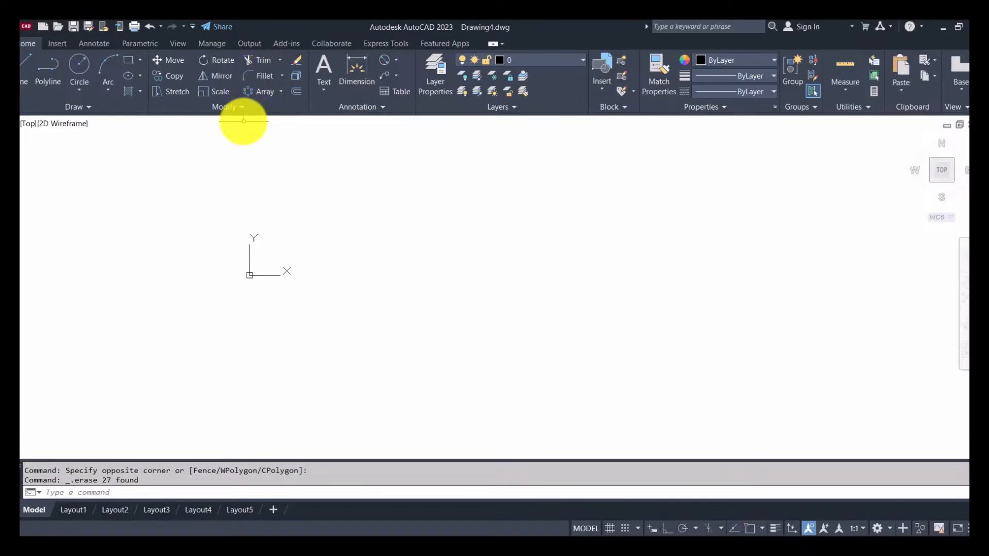
# Draw a single slanted line rising to the right, just right of the coordinate icon.
pyautogui.click(167, 58)
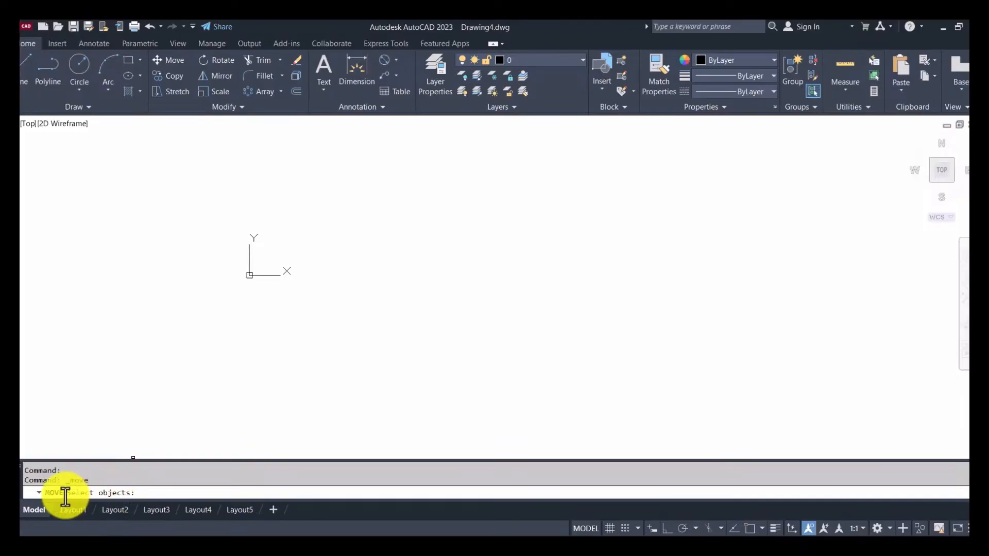
pyautogui.click(26, 66)
pyautogui.click(359, 342)
pyautogui.click(432, 232)
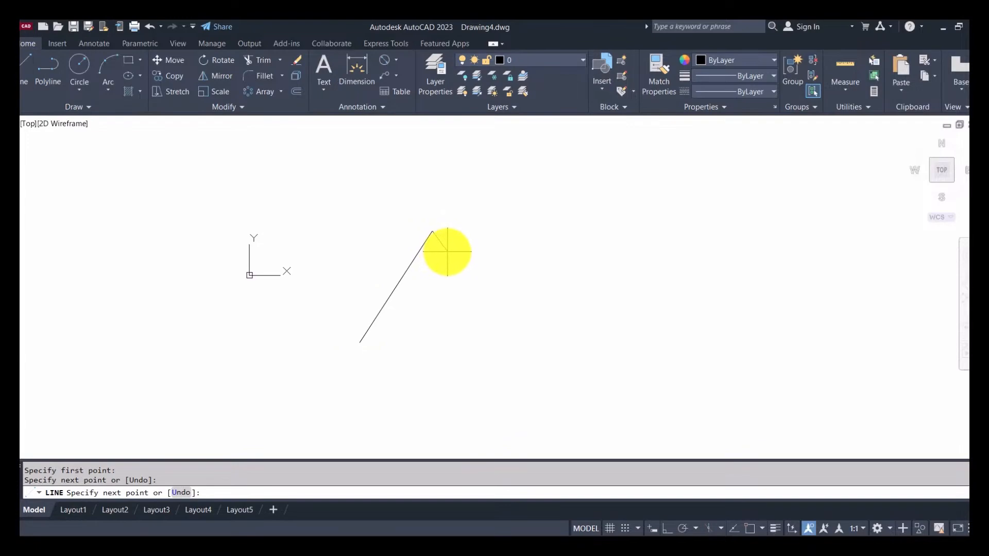
pyautogui.press('Escape')
# Draw a large circle by centre and radius immediately to the right of the slanted line.
pyautogui.click(85, 67)
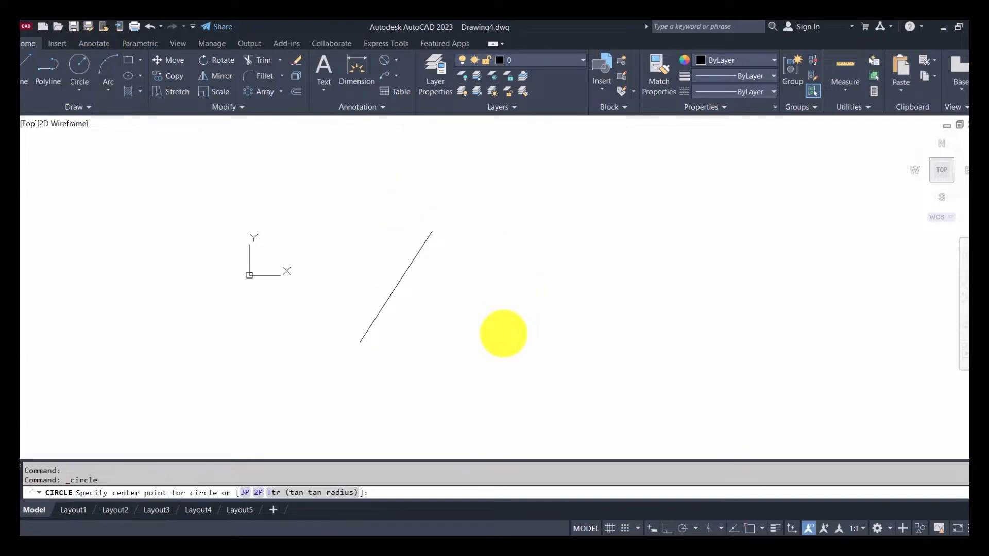
pyautogui.click(503, 332)
pyautogui.click(531, 238)
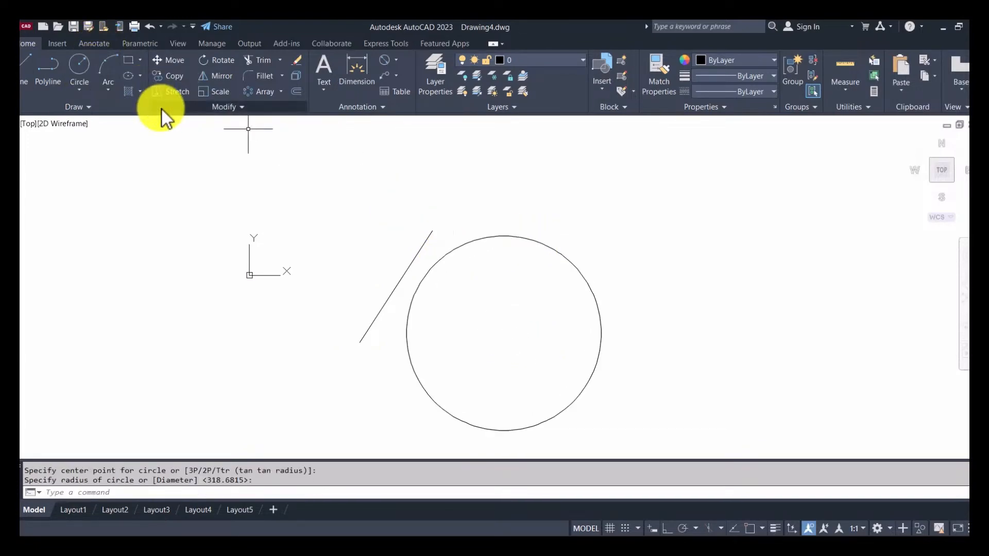
# Draw a small rectangle by two opposite corners above and to the right of the circle.
pyautogui.click(128, 61)
pyautogui.click(629, 196)
pyautogui.click(713, 253)
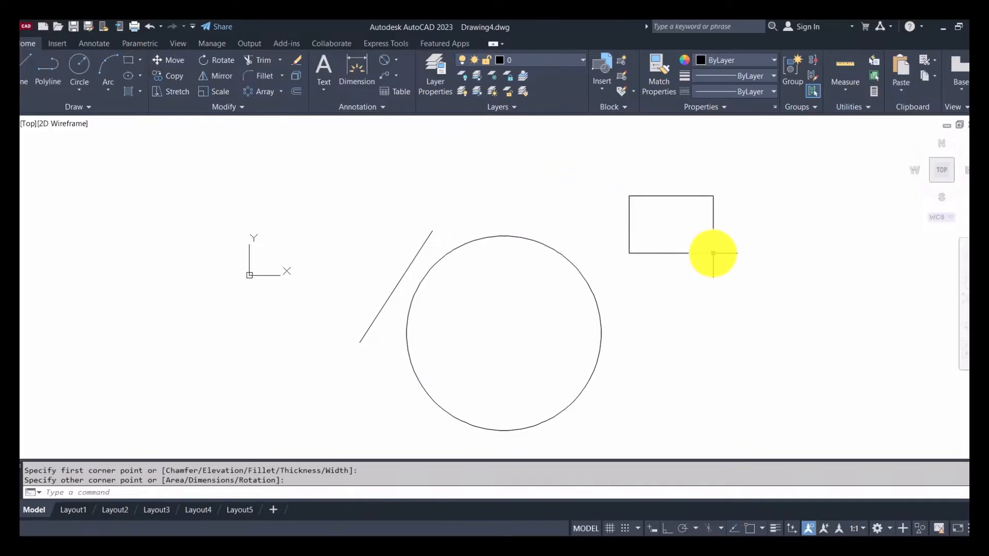
# Draw a three-point arc bulging upward above the circle, to the left of the rectangle.
pyautogui.click(101, 75)
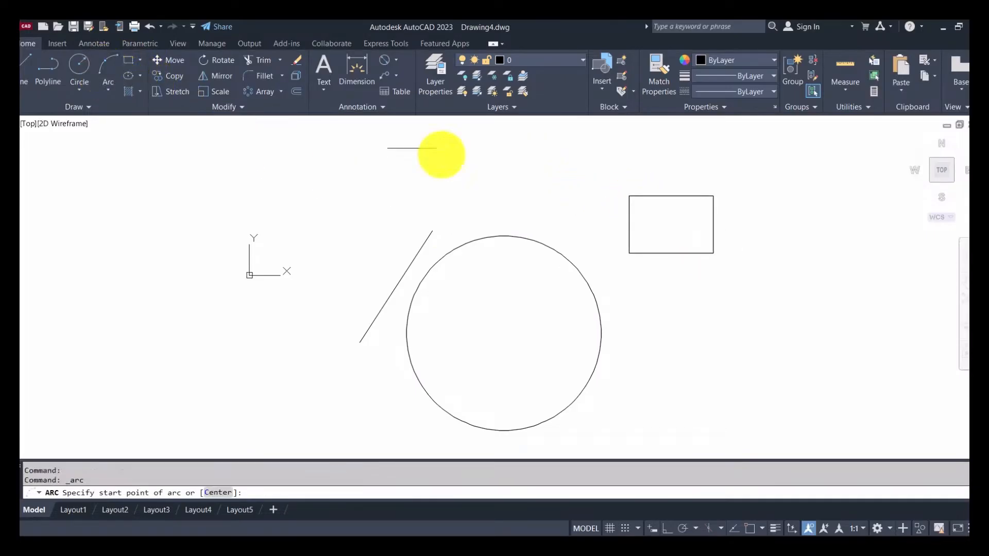
pyautogui.click(481, 190)
pyautogui.click(519, 161)
pyautogui.click(577, 191)
pyautogui.press('Escape')
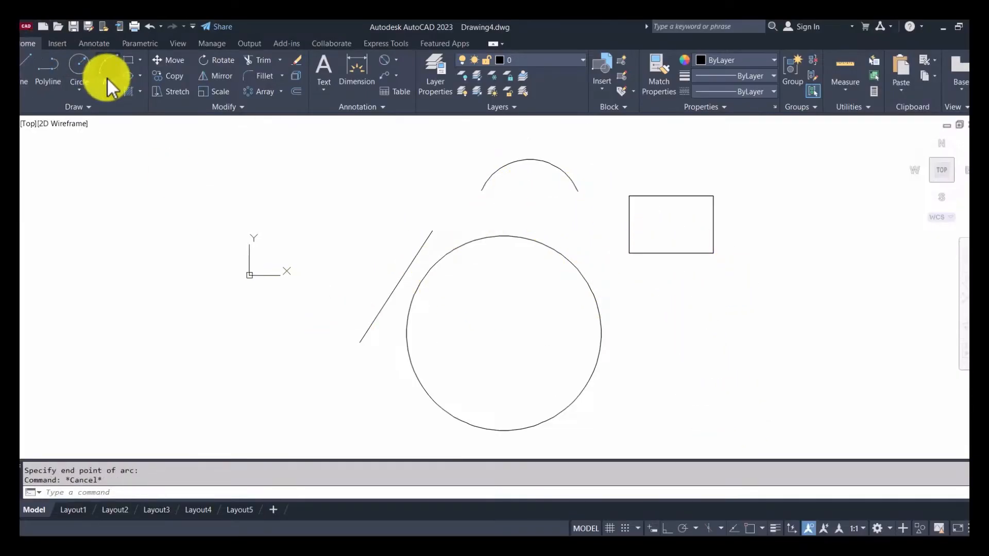
# Start and cancel the Move command, and select the circle, rectangle, arc and line individually before clearing the selection.
pyautogui.click(172, 62)
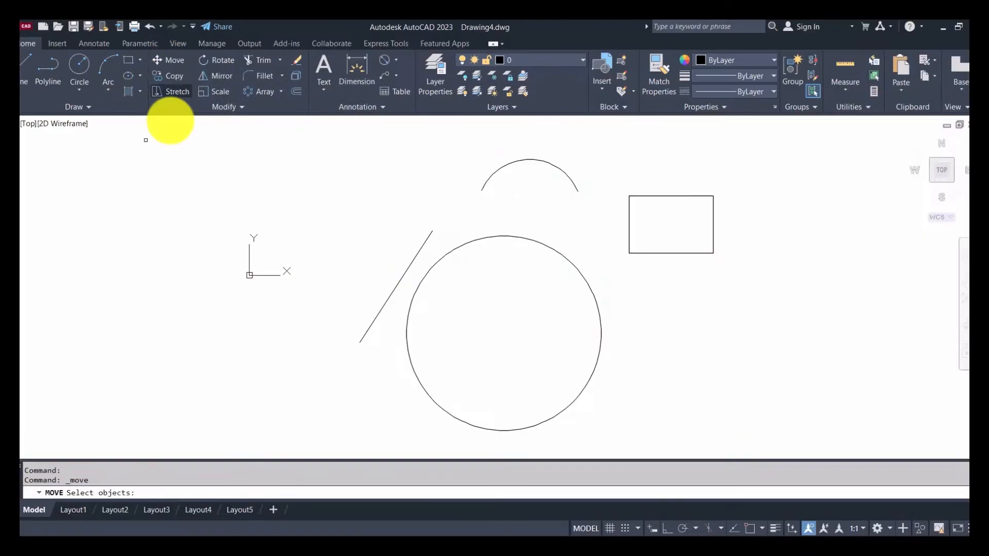
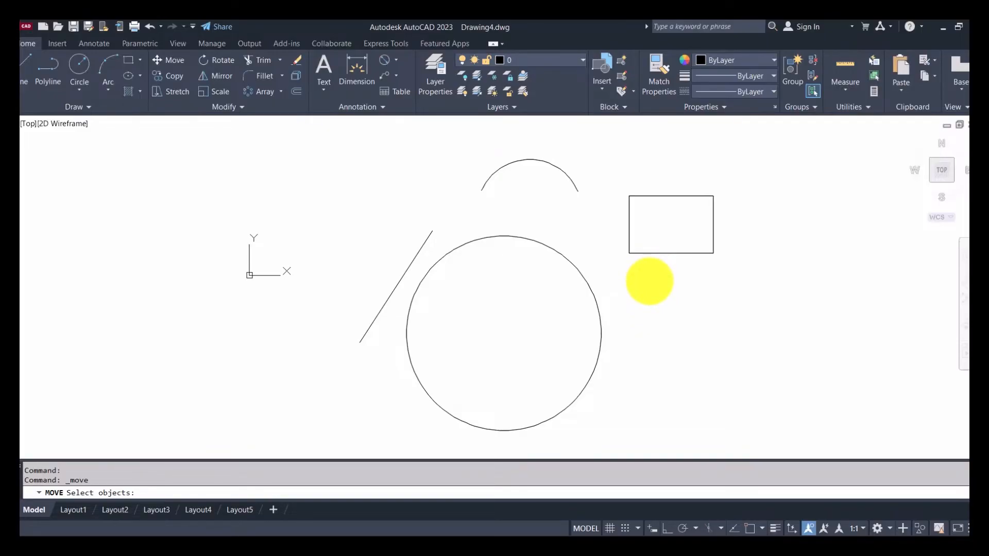
pyautogui.press('Escape')
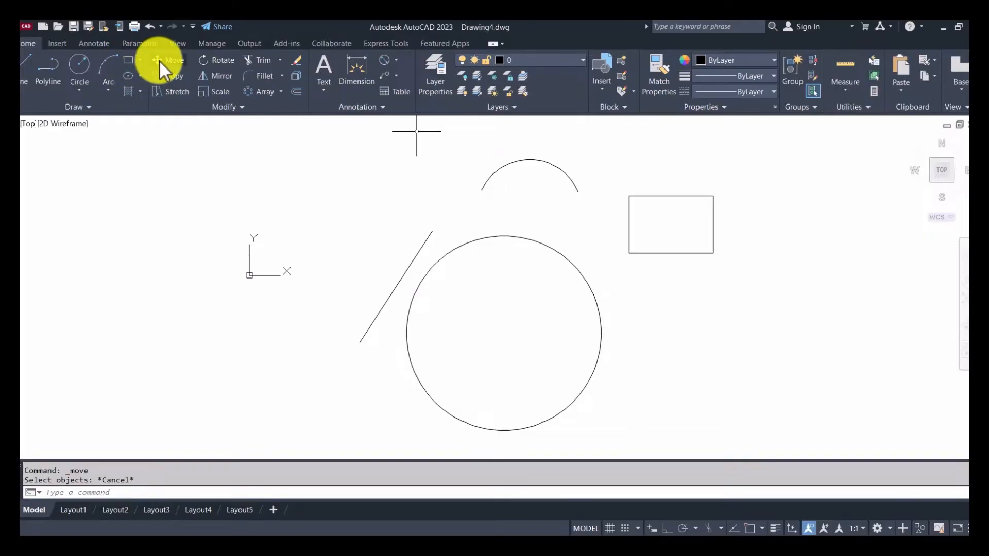
pyautogui.click(565, 259)
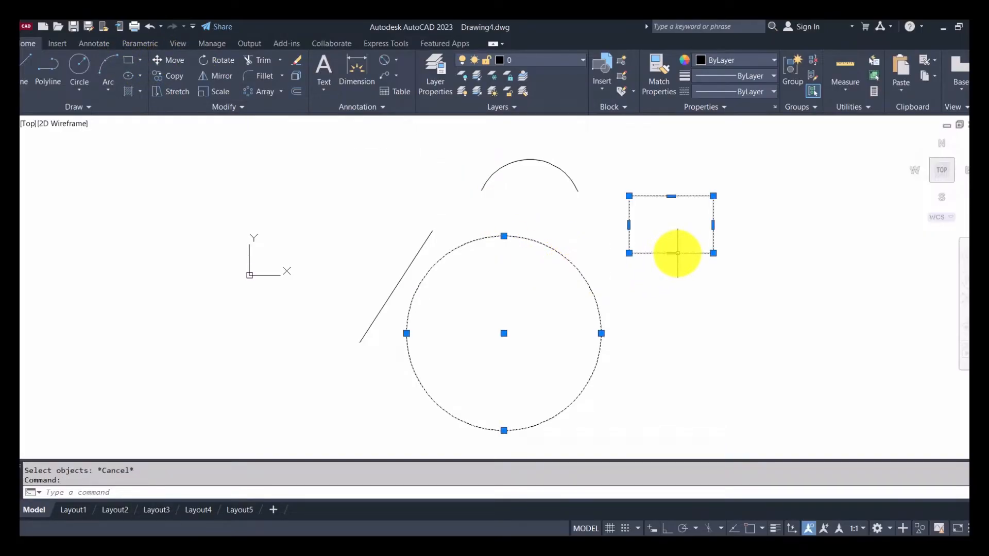
pyautogui.click(571, 180)
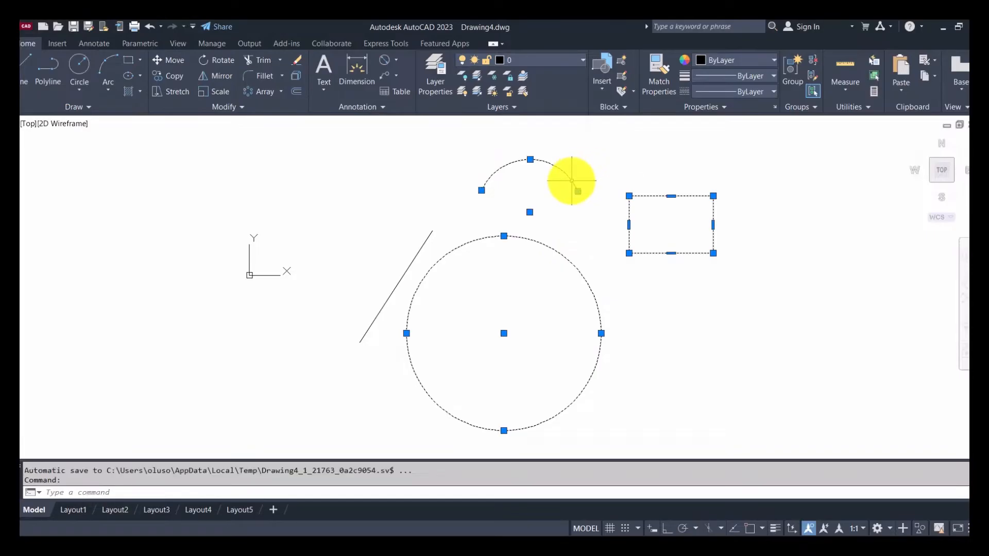
pyautogui.click(418, 252)
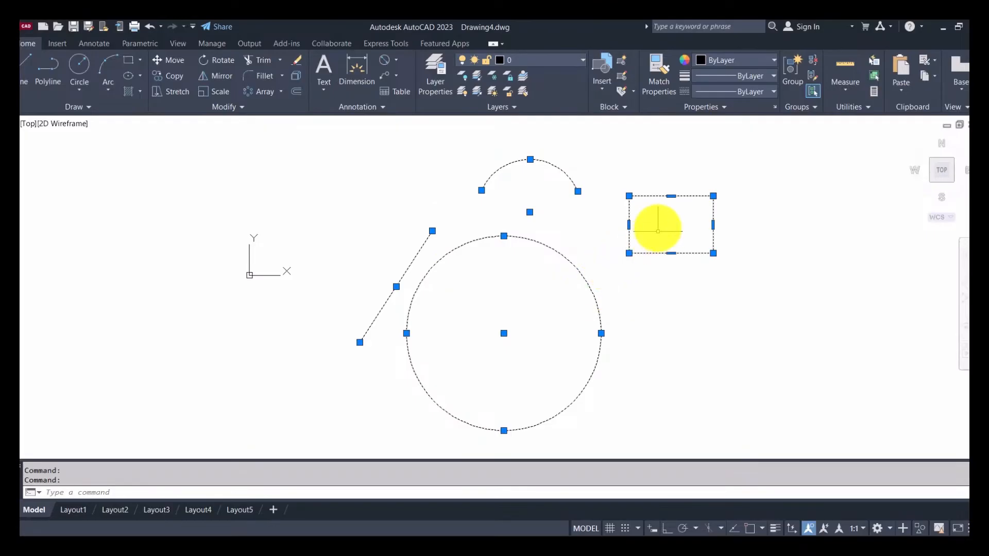
pyautogui.press('Escape')
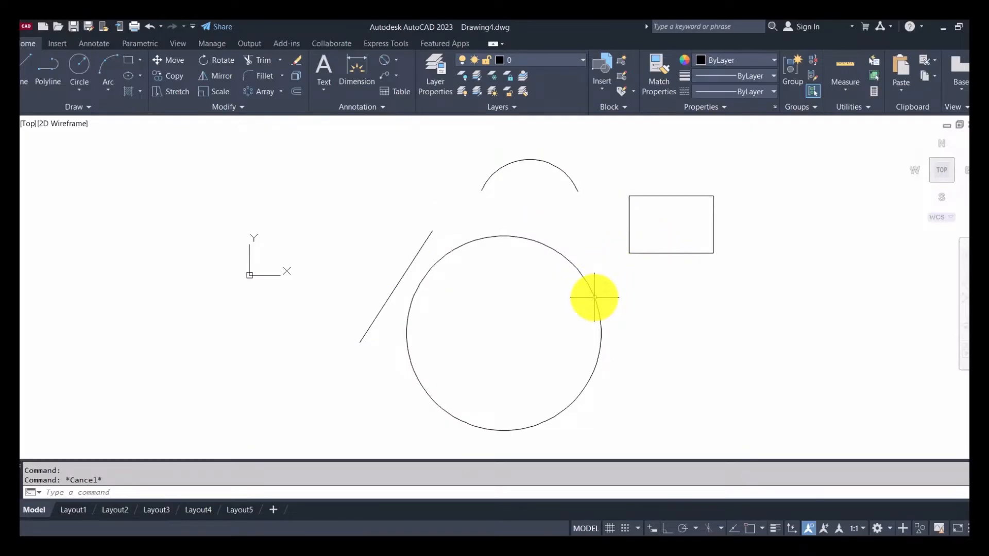
# Pick the circle, rectangle and arc one at a time again and clear the selection.
pyautogui.click(594, 297)
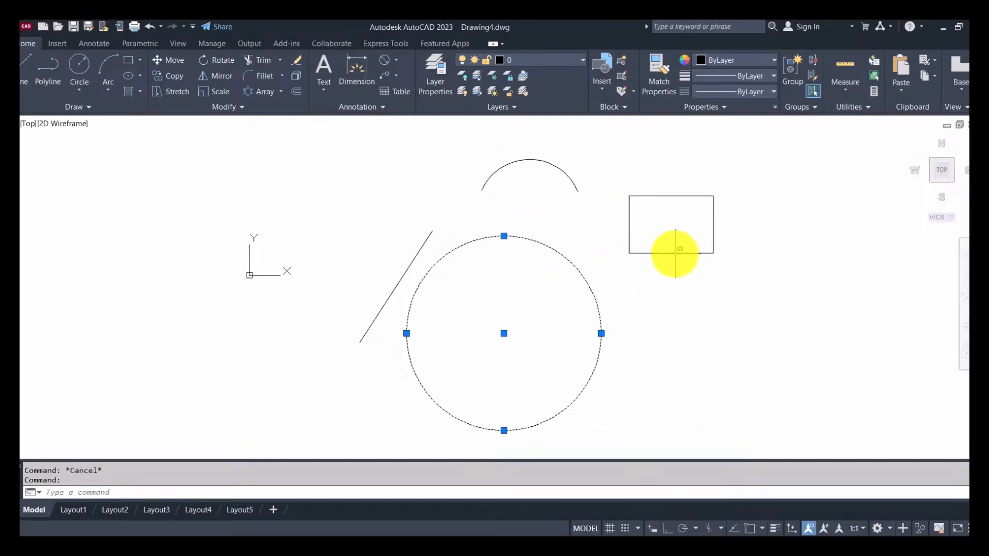
pyautogui.click(676, 253)
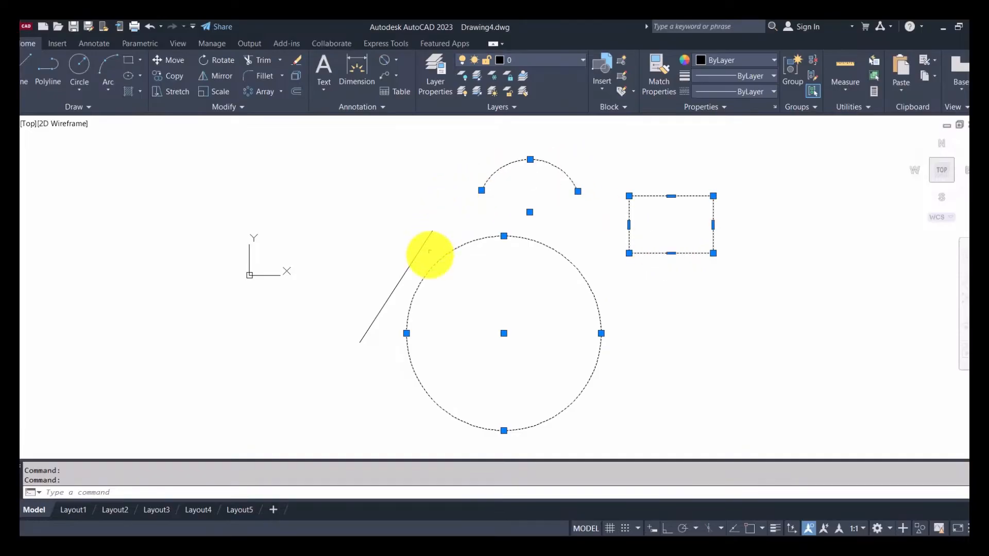
pyautogui.press('Escape')
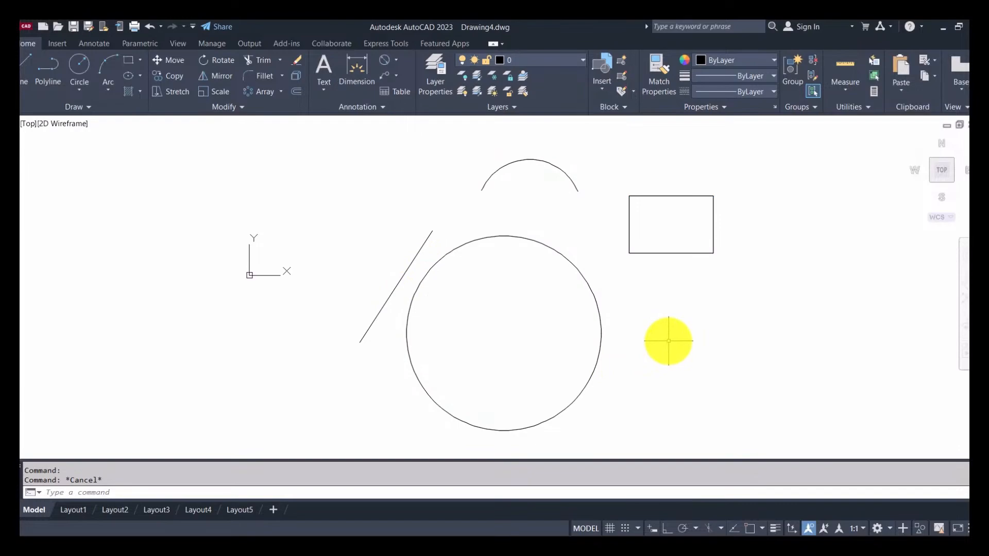
# Practise selecting all four objects at once with crossing windows drawn from lower right to upper left, clearing the selection after each.
pyautogui.click(767, 363)
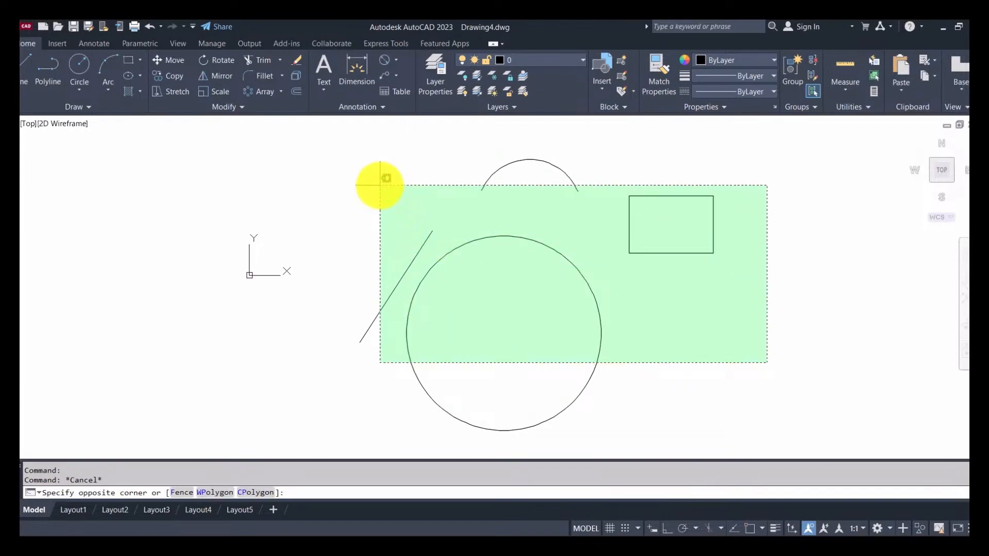
pyautogui.click(853, 304)
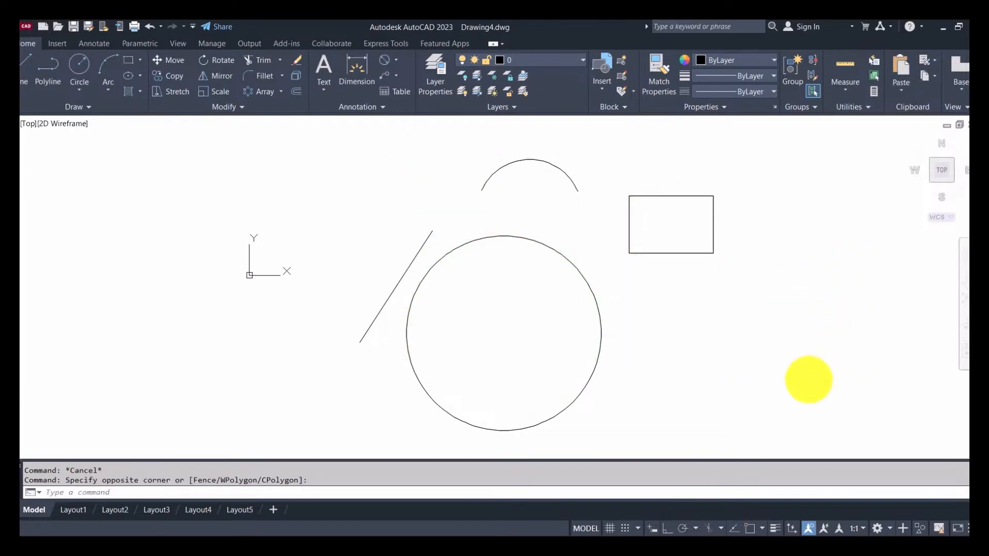
pyautogui.click(809, 379)
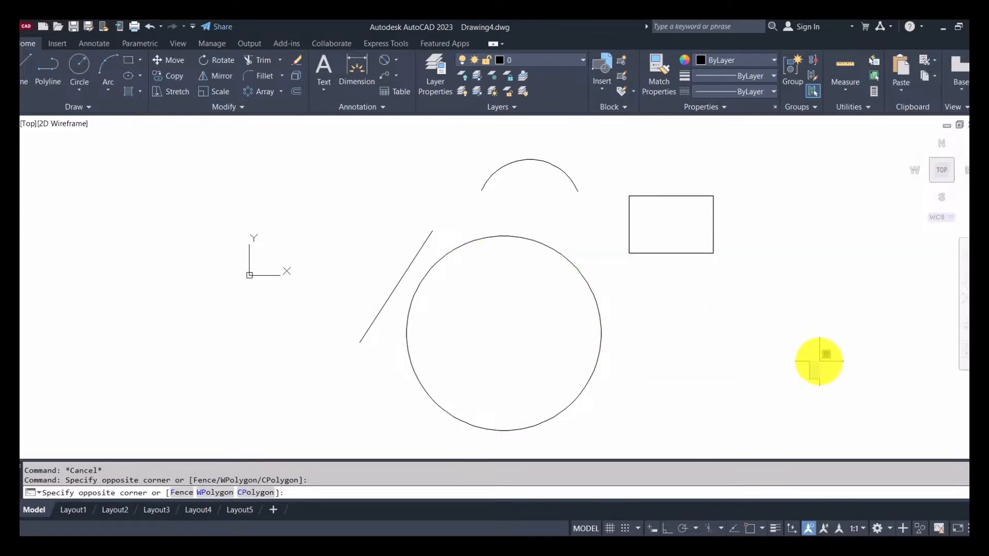
pyautogui.click(314, 170)
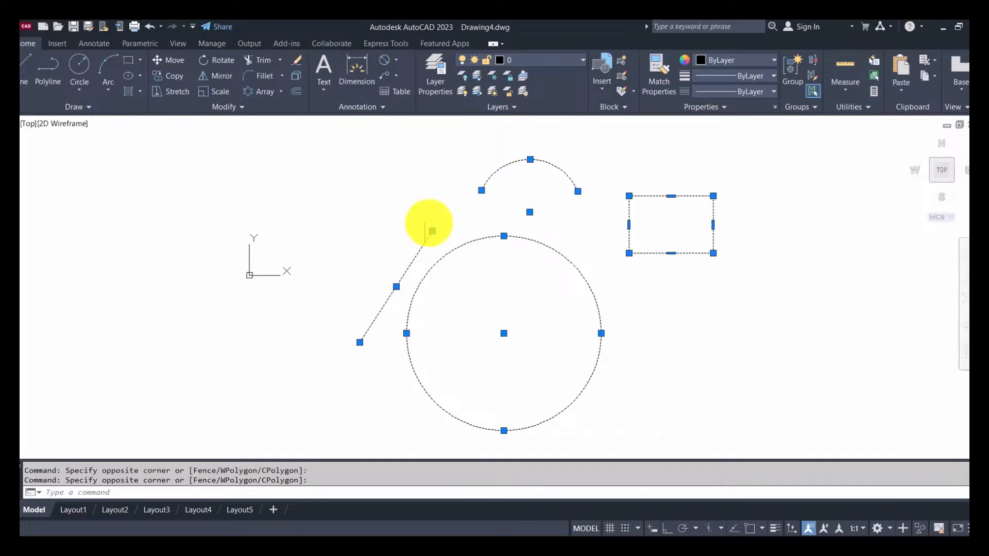
pyautogui.press('Escape')
pyautogui.click(815, 383)
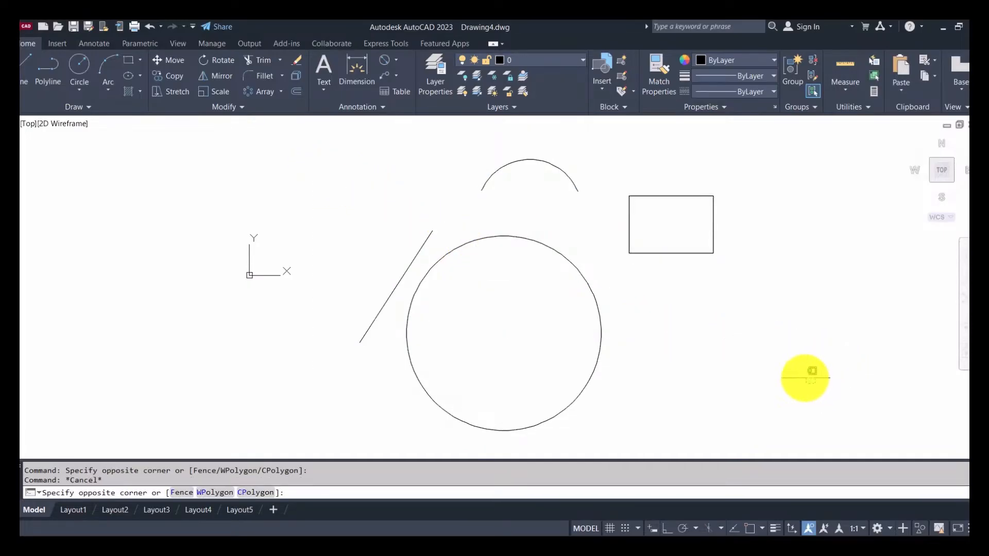
pyautogui.click(355, 184)
pyautogui.press('Escape')
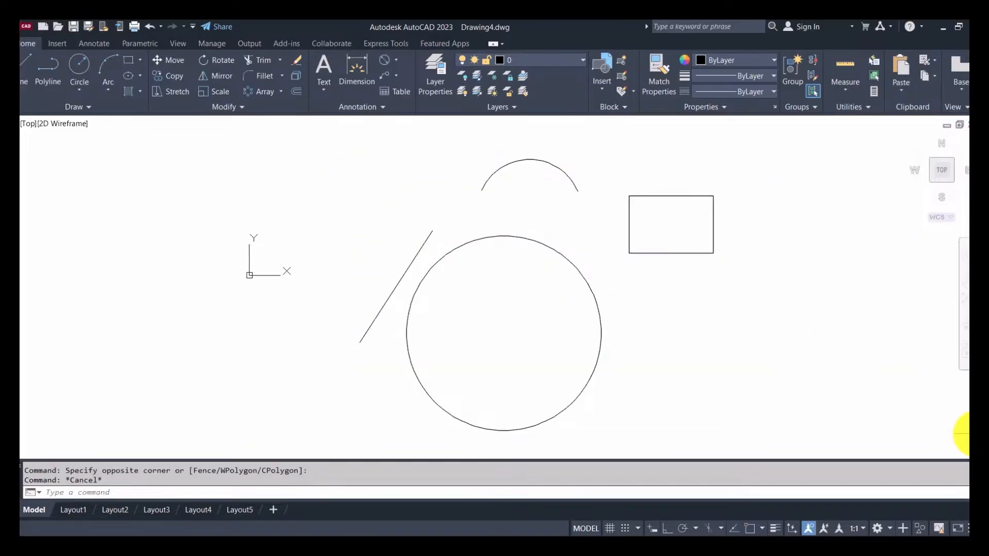
# Select all four objects twice with crossing windows that only partly cover the circle and arc, clearing the selection each time.
pyautogui.click(833, 404)
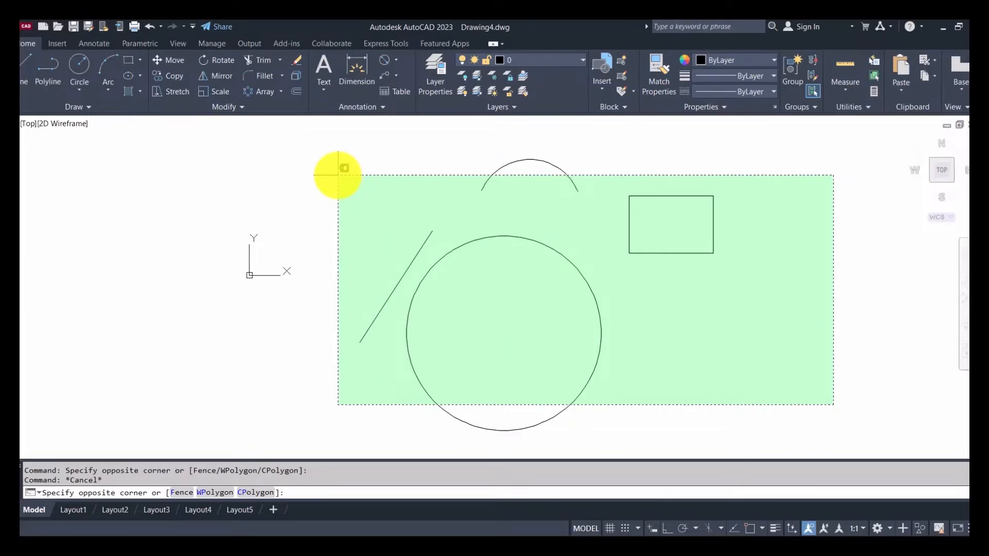
pyautogui.click(338, 175)
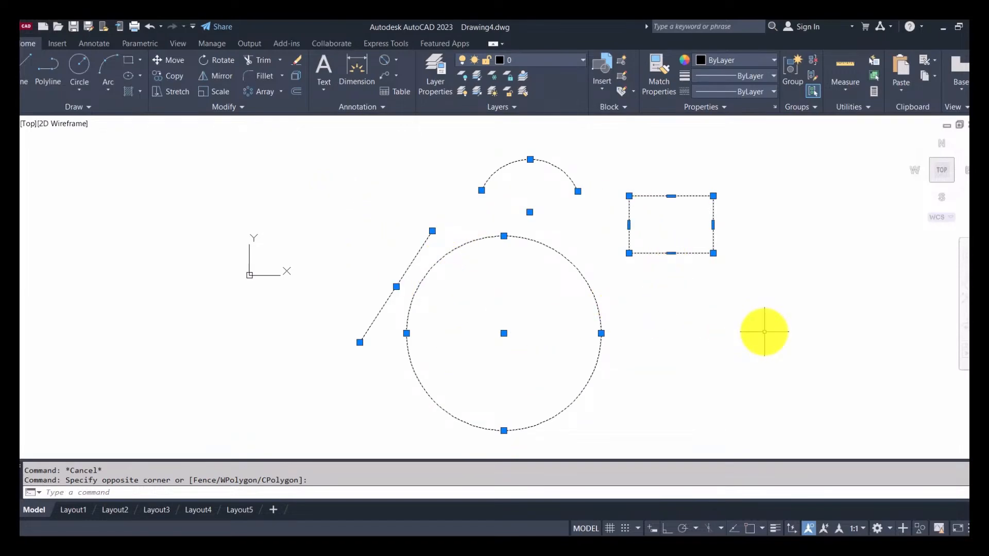
pyautogui.press('Escape')
pyautogui.click(807, 364)
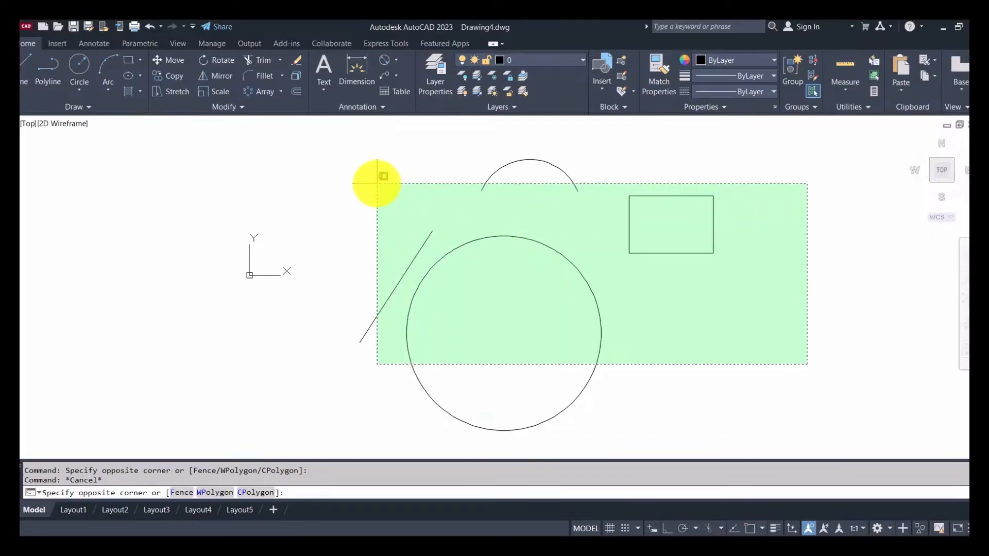
pyautogui.click(380, 178)
pyautogui.press('Escape')
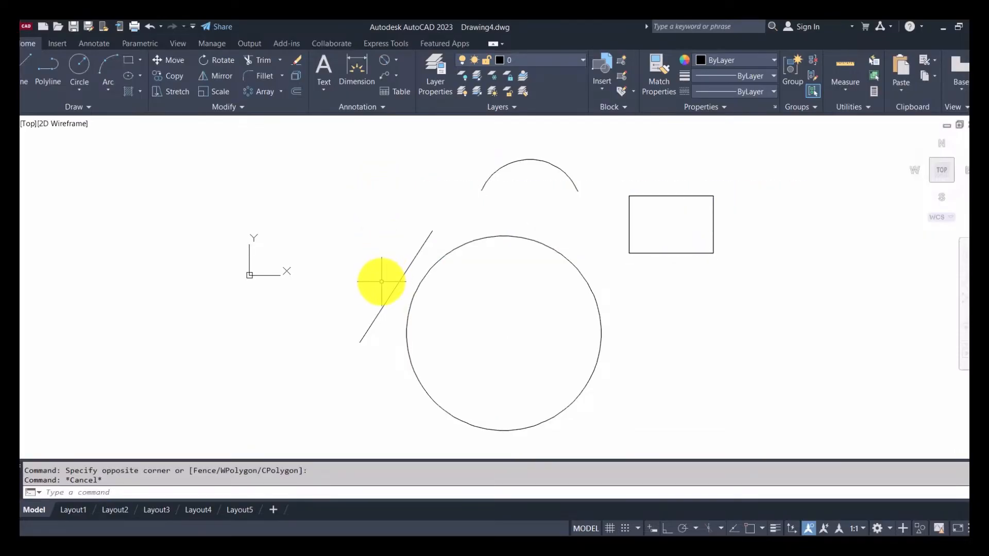
# Practise enclosing only the line and rectangle with selection windows drawn from lower left to upper right, clearing the selection after each.
pyautogui.click(328, 368)
pyautogui.click(331, 347)
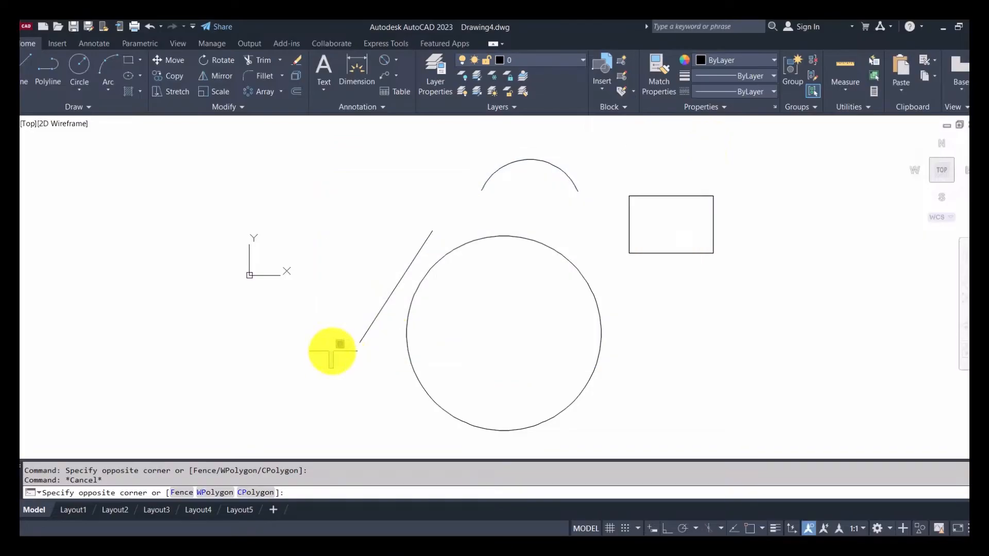
pyautogui.click(290, 389)
pyautogui.click(765, 186)
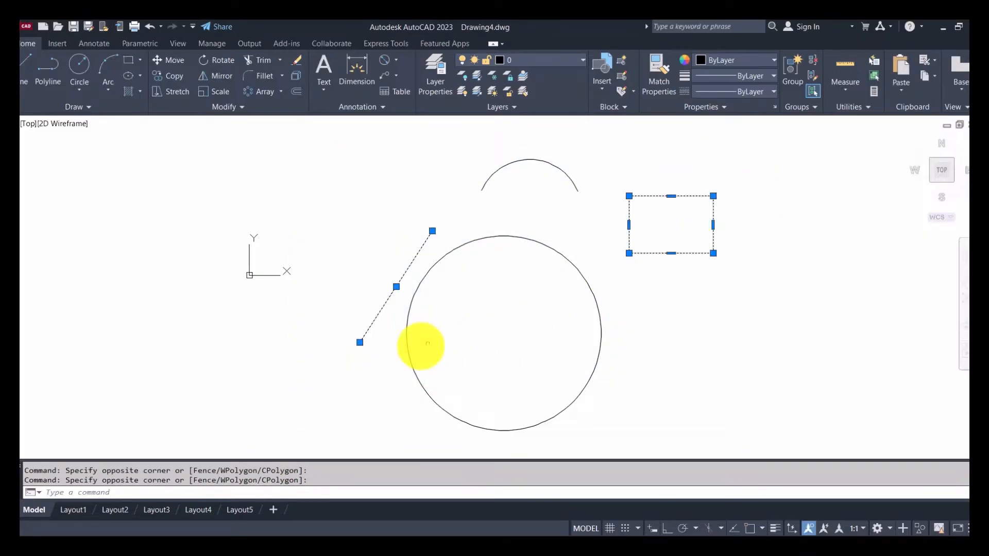
pyautogui.press('Escape')
pyautogui.click(312, 385)
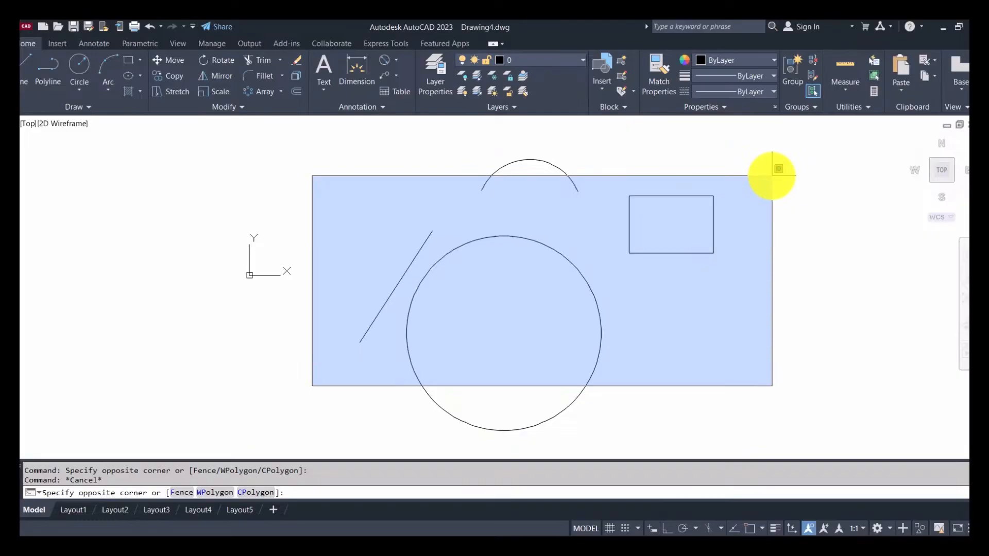
pyautogui.click(772, 176)
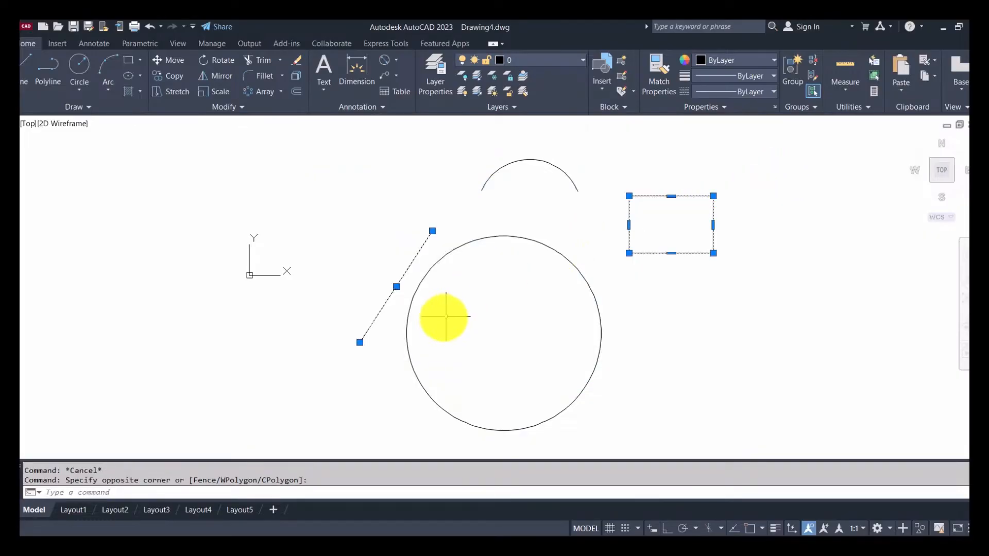
pyautogui.press('Escape')
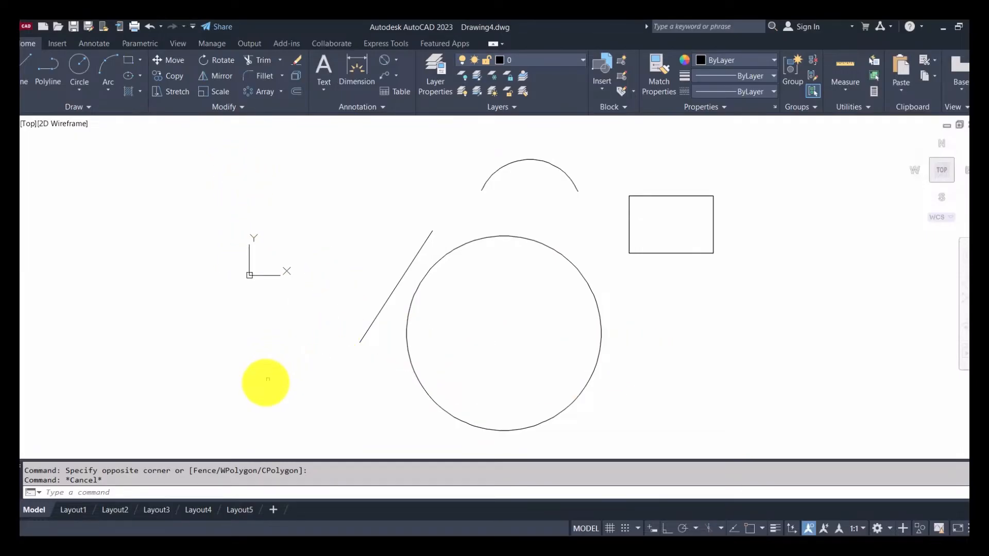
# Select the line, arc and circle with a crossing window, clear them, select only the rectangle with a selection window, and clear it.
pyautogui.click(515, 364)
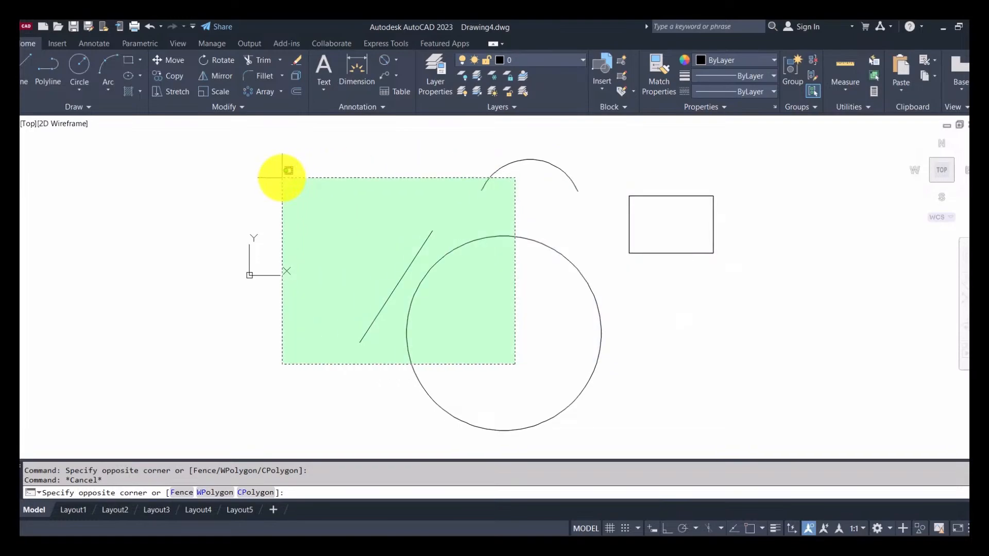
pyautogui.click(282, 178)
pyautogui.press('Escape')
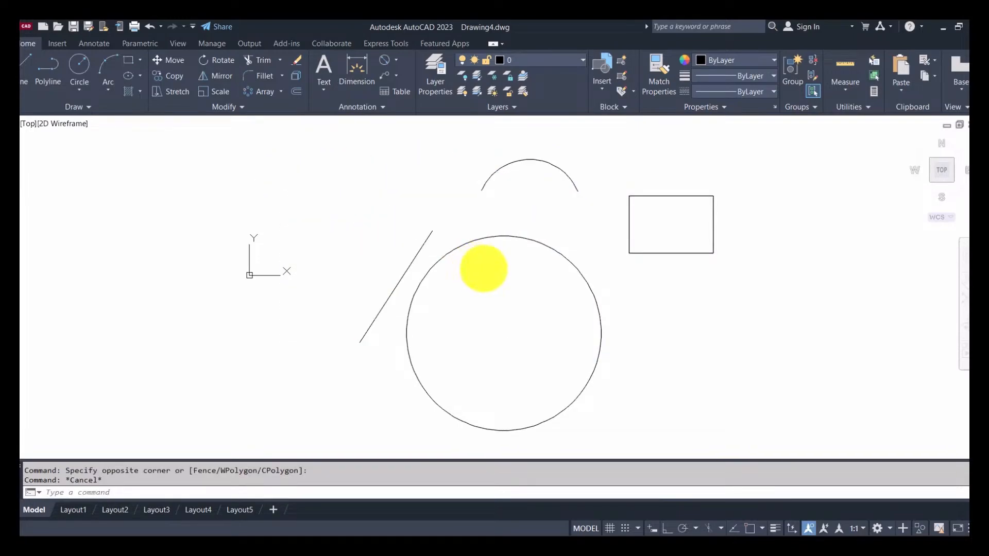
pyautogui.click(771, 170)
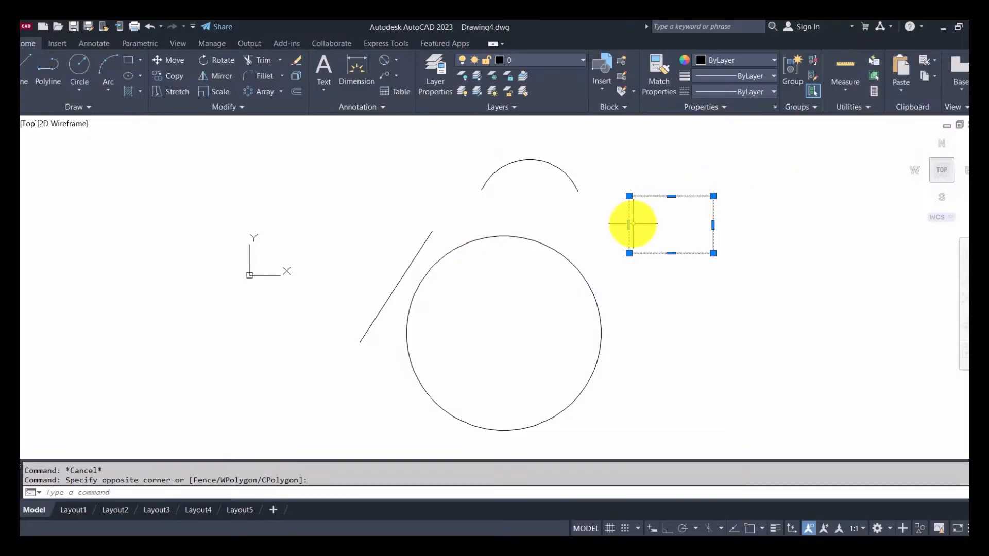
pyautogui.press('Escape')
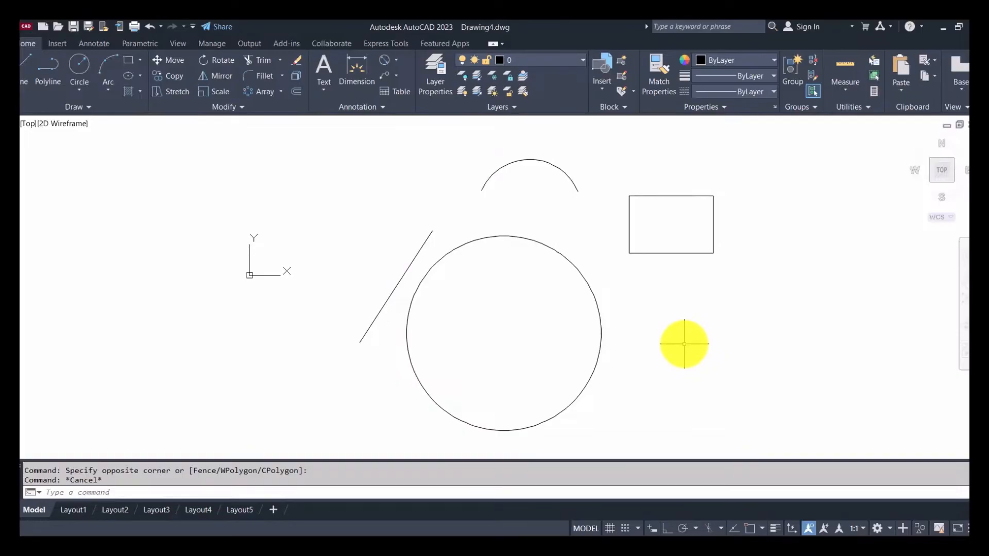
# Select the circle, rectangle and arc individually, leaving out the line, and clear the selection.
pyautogui.click(576, 269)
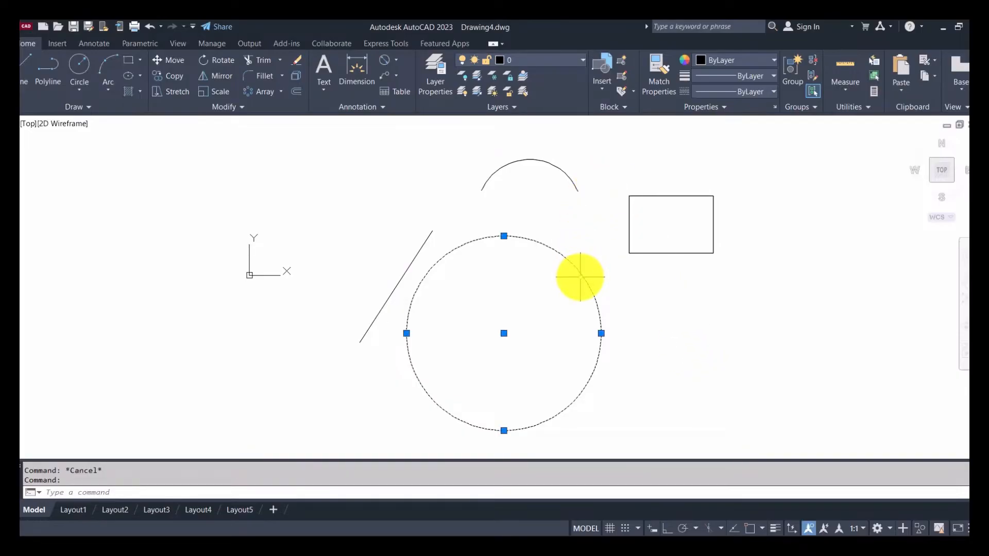
pyautogui.click(632, 253)
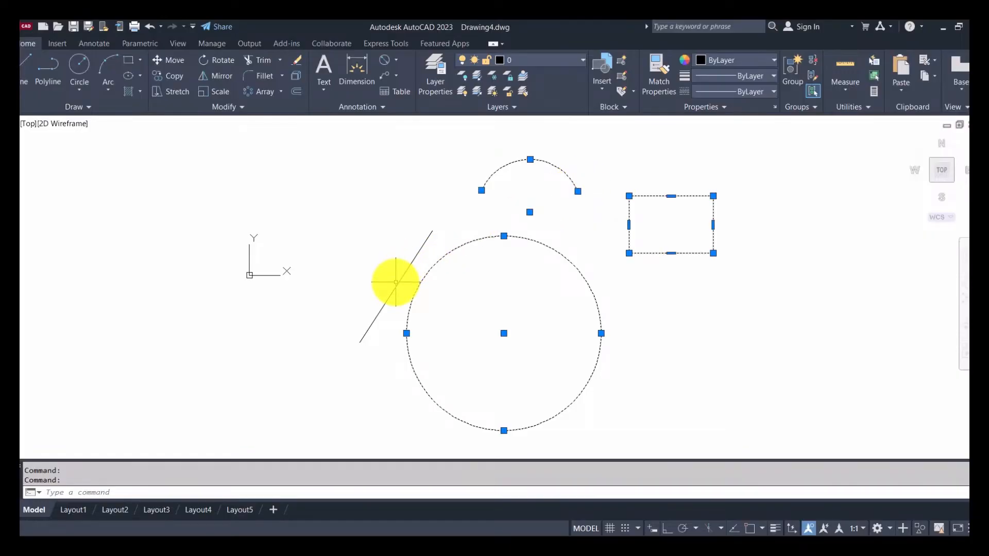
pyautogui.press('Escape')
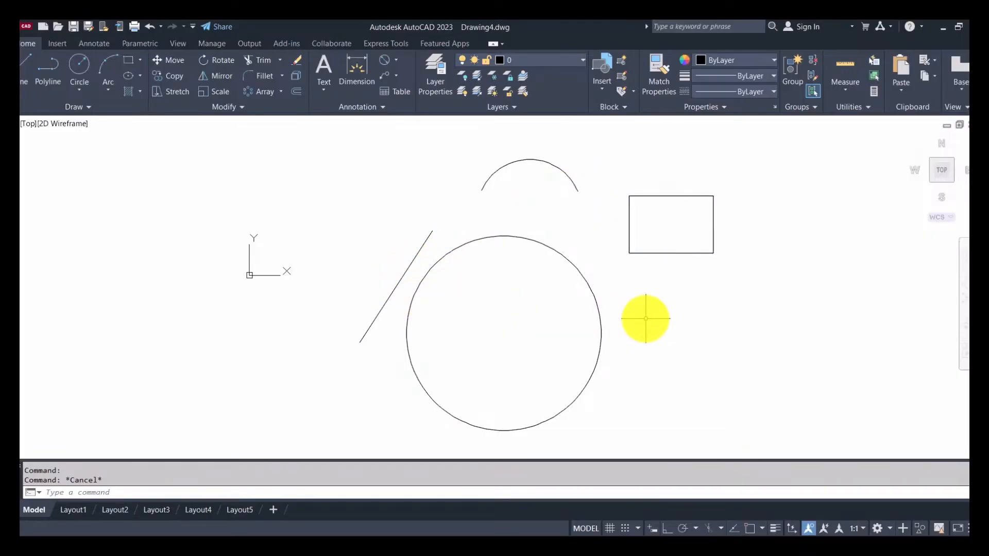
# Select the line, arc and circle with one crossing window, add the rectangle with a second small one, and clear the selection.
pyautogui.click(625, 316)
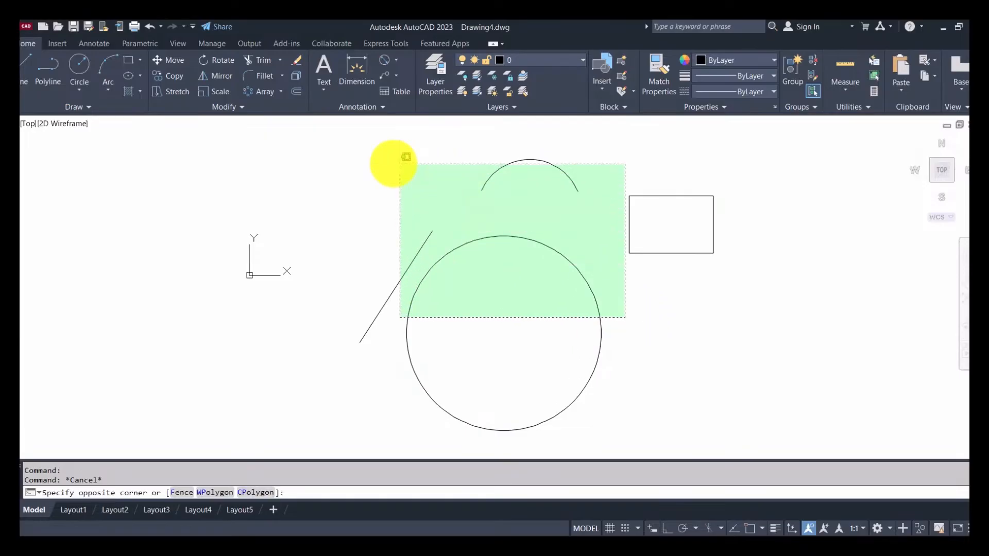
pyautogui.click(391, 155)
pyautogui.click(670, 263)
pyautogui.click(620, 228)
pyautogui.press('Escape')
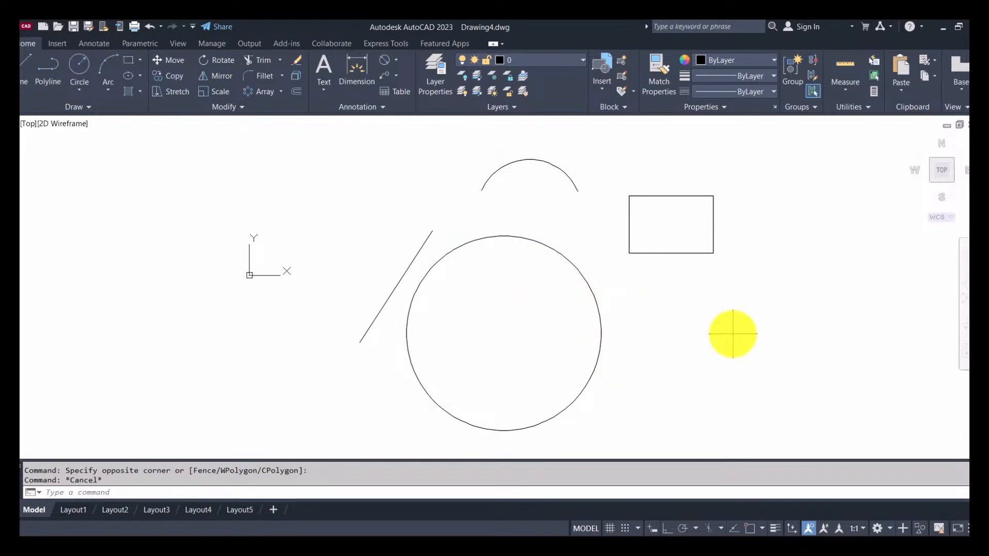
# Erase the line, circle, arc and rectangle together after selecting them with one crossing window.
pyautogui.click(733, 333)
pyautogui.click(349, 166)
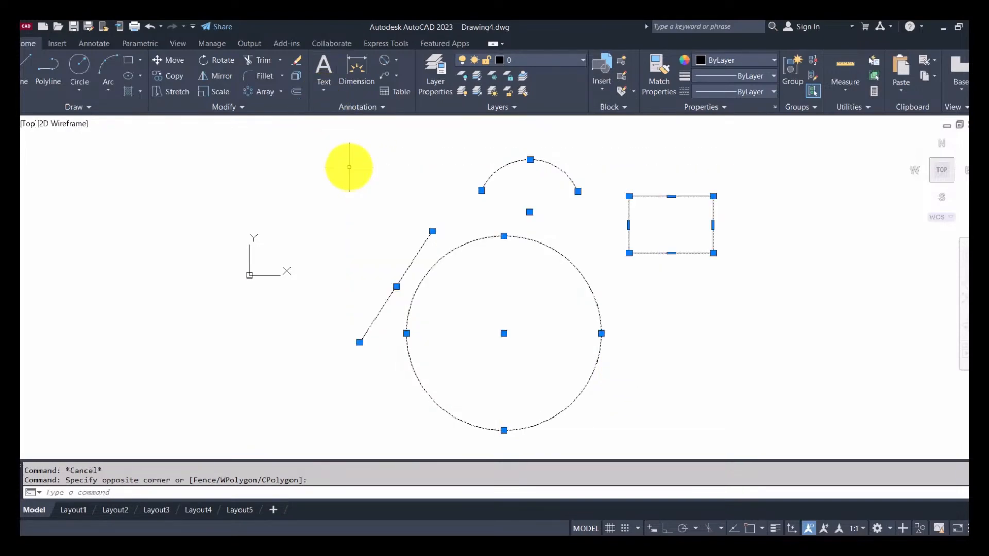
pyautogui.press('Delete')
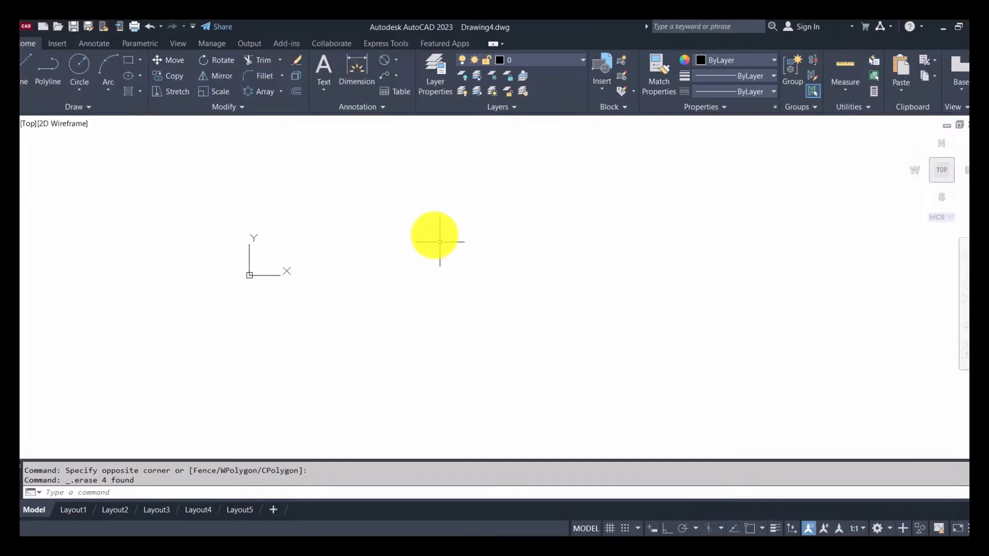
pyautogui.click(132, 61)
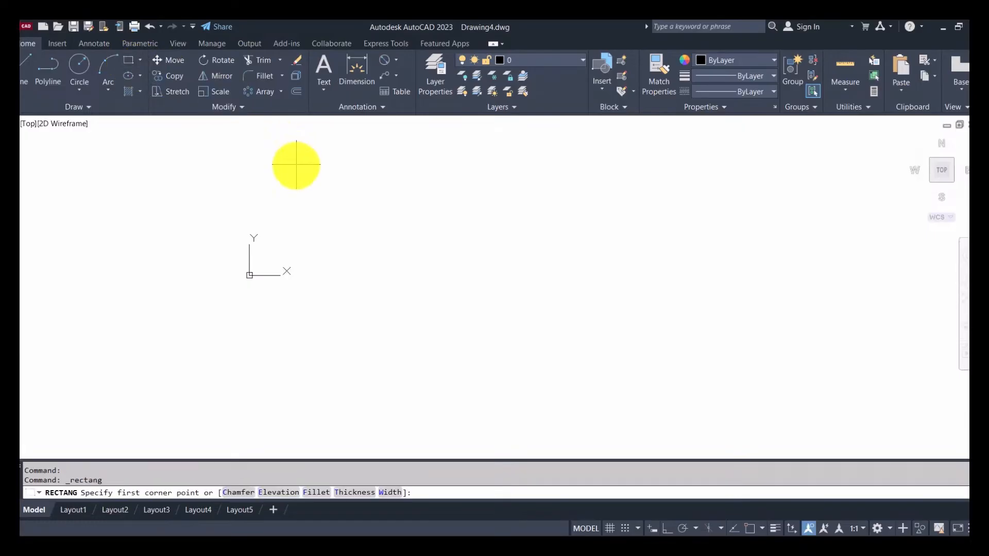
pyautogui.click(360, 196)
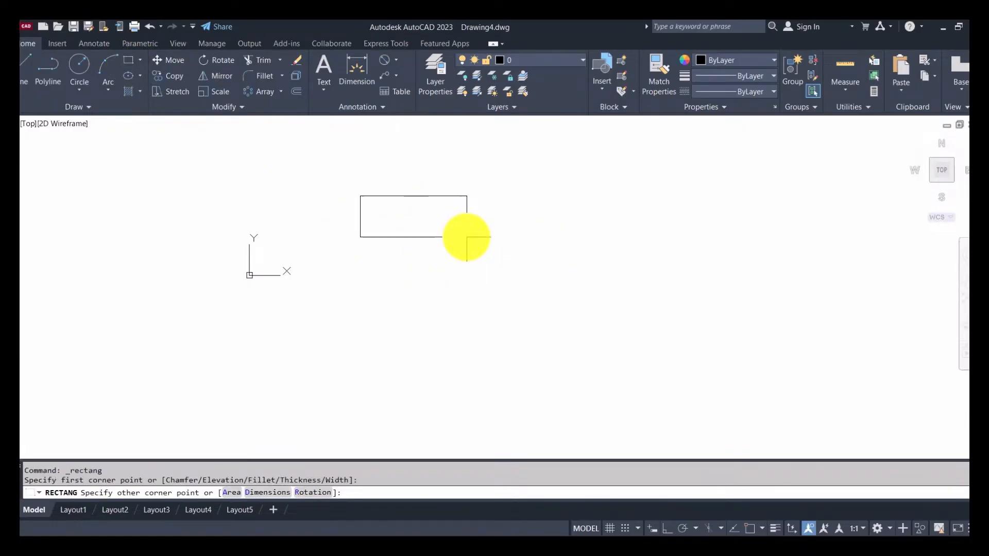
pyautogui.click(459, 240)
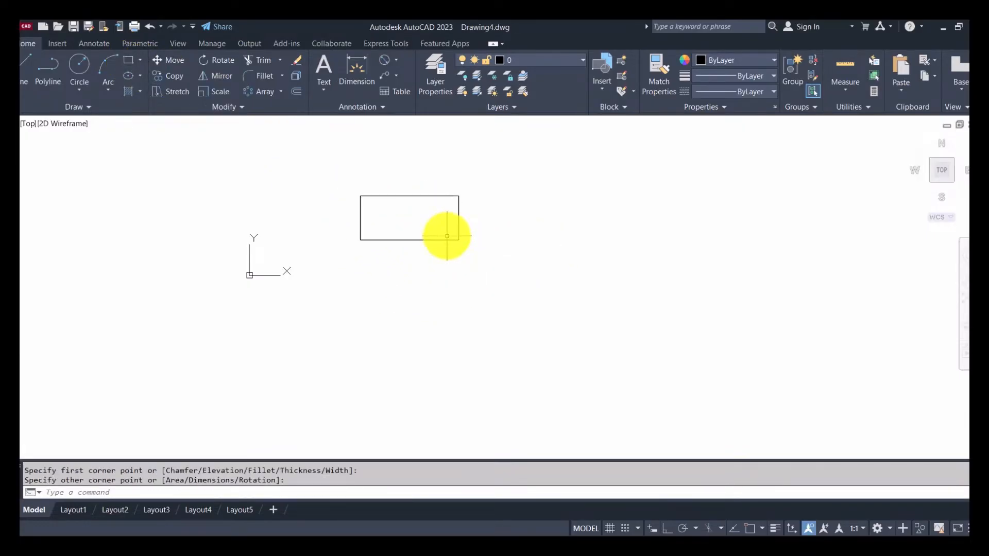
pyautogui.click(513, 261)
pyautogui.click(432, 233)
pyautogui.press('Delete')
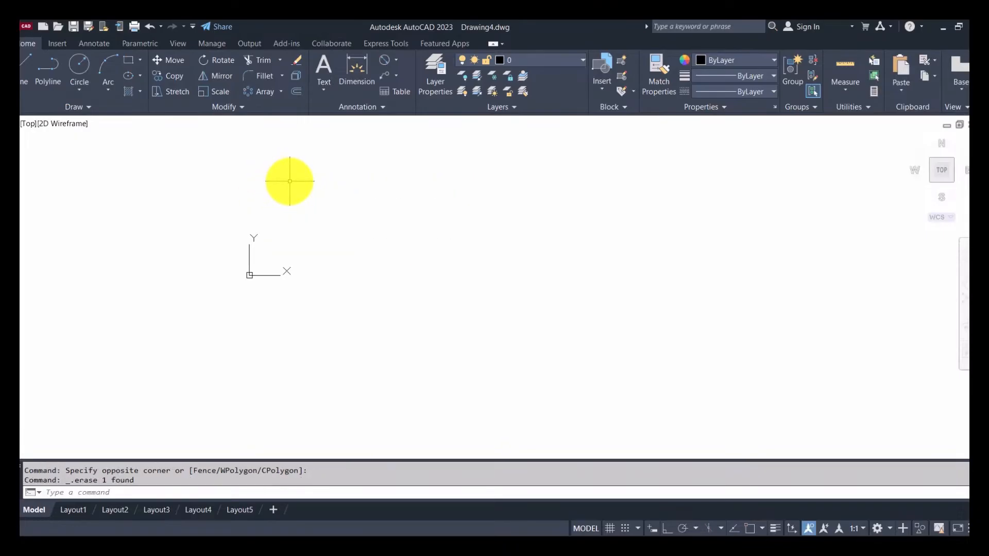
# Draw a right-pointing arrow outline from seven connected line segments, closing the last segment back to the start point.
pyautogui.click(23, 68)
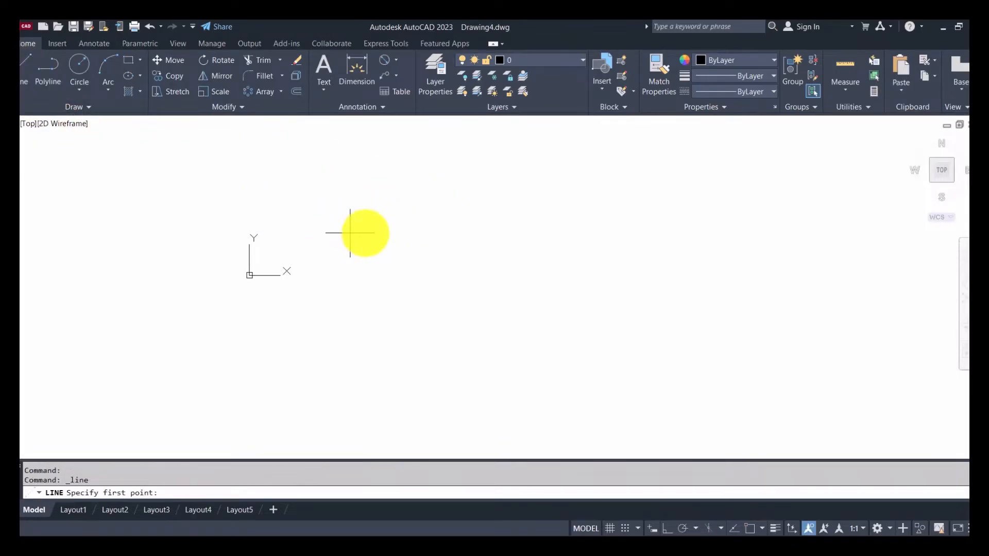
pyautogui.click(366, 270)
pyautogui.click(538, 308)
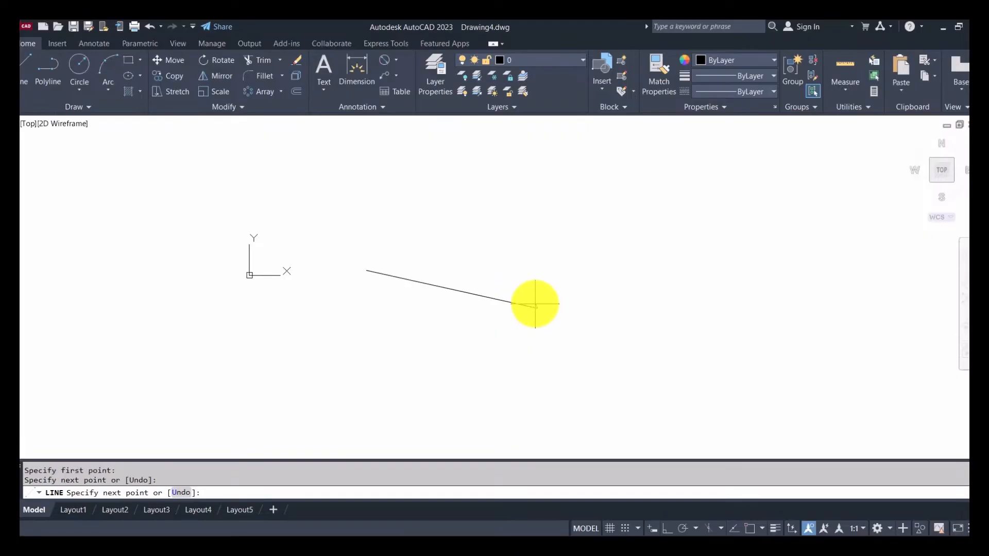
pyautogui.click(507, 257)
pyautogui.click(664, 341)
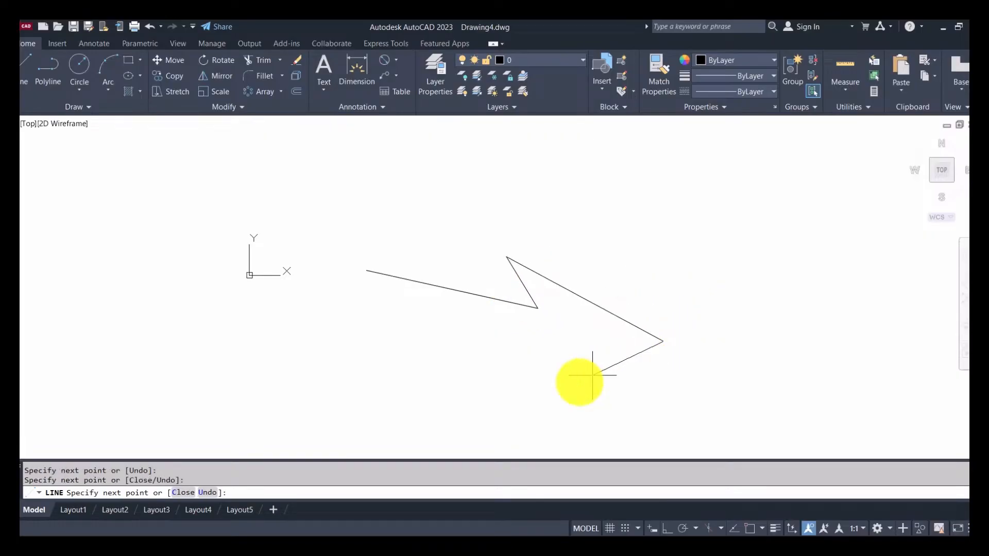
pyautogui.click(528, 408)
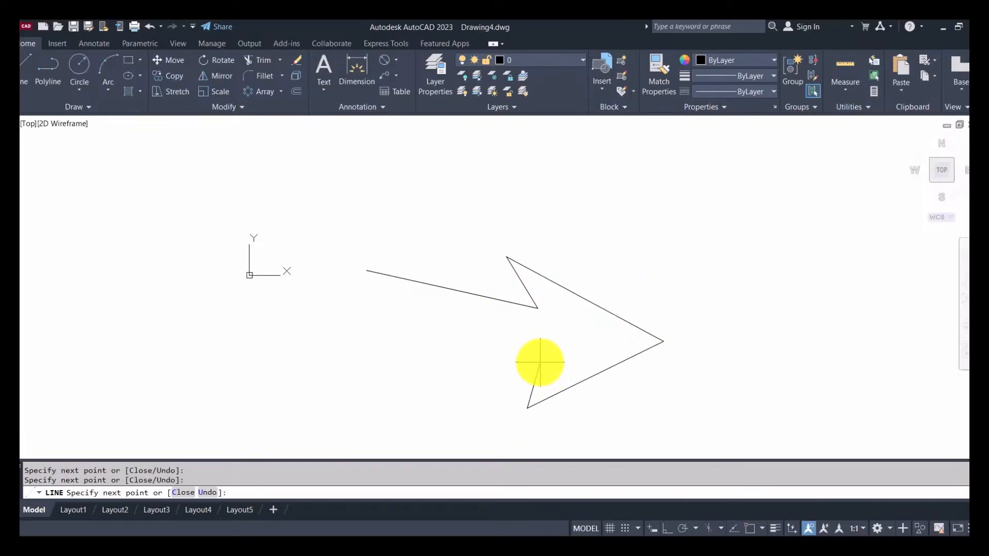
pyautogui.click(539, 363)
pyautogui.click(347, 400)
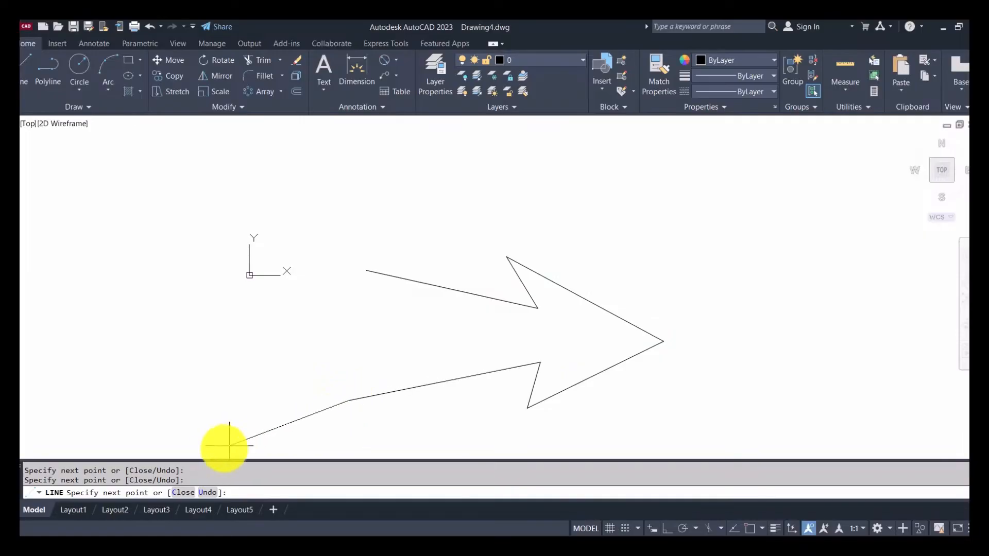
pyautogui.click(187, 496)
# Move the whole arrow outline, using its lower-left corner as base point, to empty space well to the right and slightly lower.
pyautogui.moveTo(505, 347); pyautogui.dragTo(330, 278, button='middle')
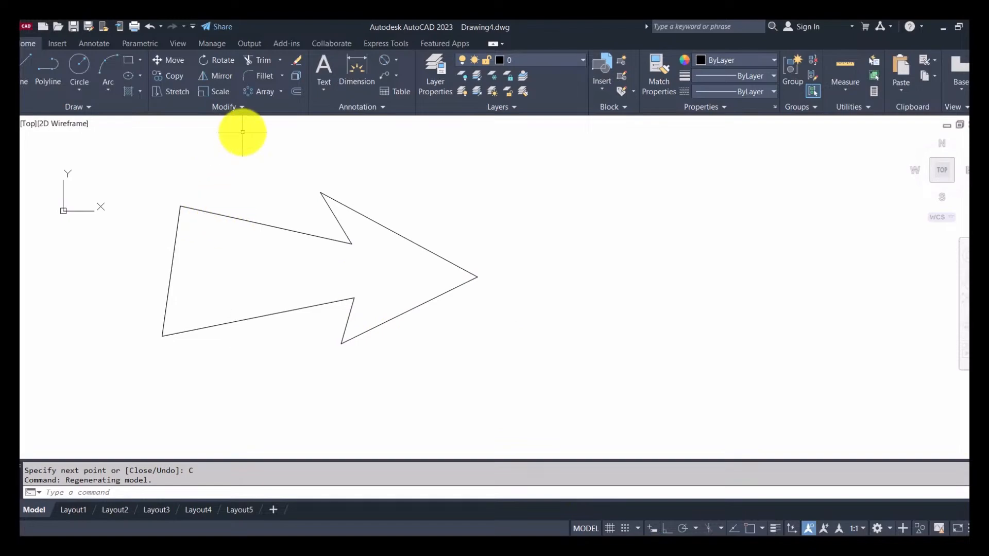
pyautogui.click(172, 64)
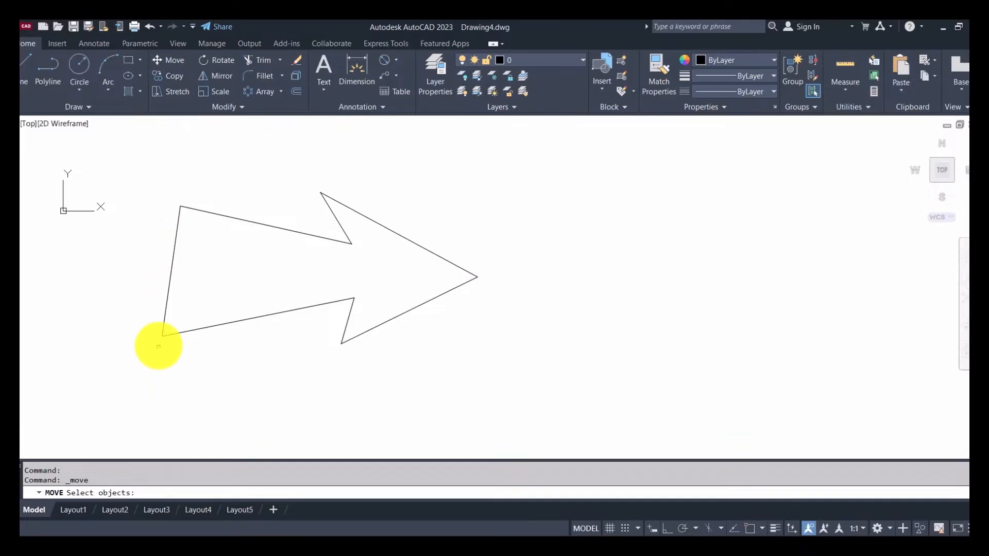
pyautogui.click(514, 370)
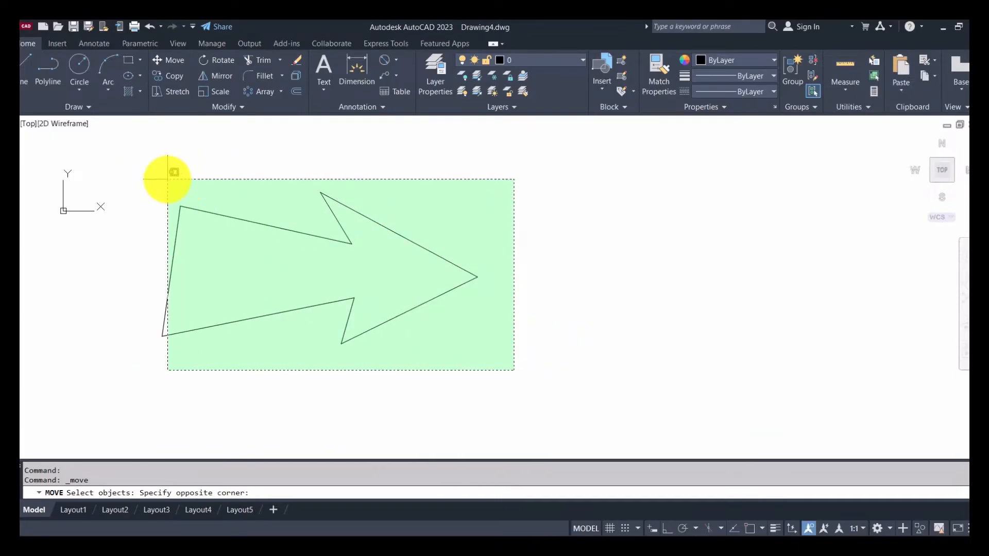
pyautogui.click(167, 179)
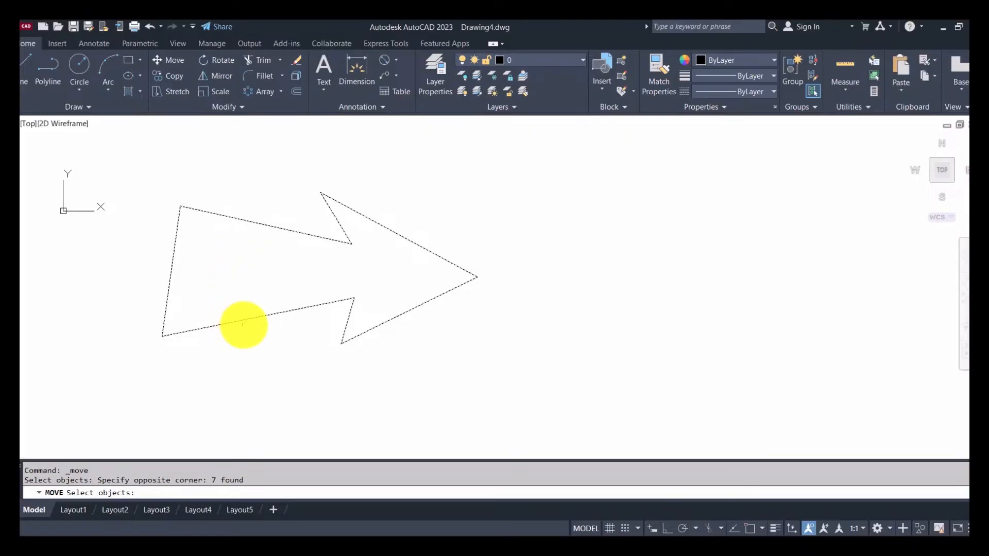
pyautogui.press('Return')
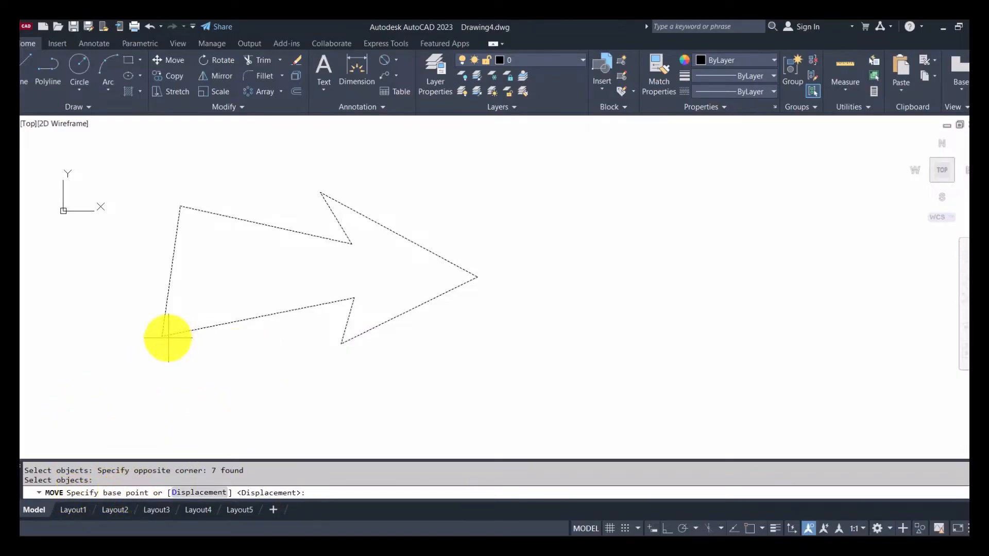
pyautogui.click(164, 336)
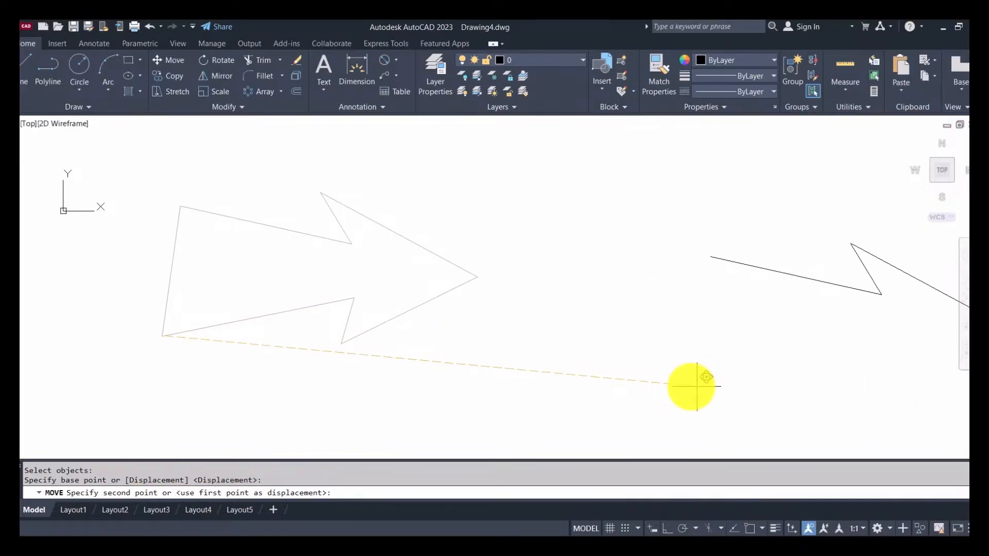
pyautogui.click(687, 387)
# Try moving the arrow outline by its lower-left corner to a spot up and to the right, and undo that move.
pyautogui.scroll(-3, 644, 377)
pyautogui.moveTo(761, 372)
pyautogui.mouseDown(button='middle')
pyautogui.moveTo(413, 357)
pyautogui.moveTo(326, 330)
pyautogui.mouseUp(button='middle')
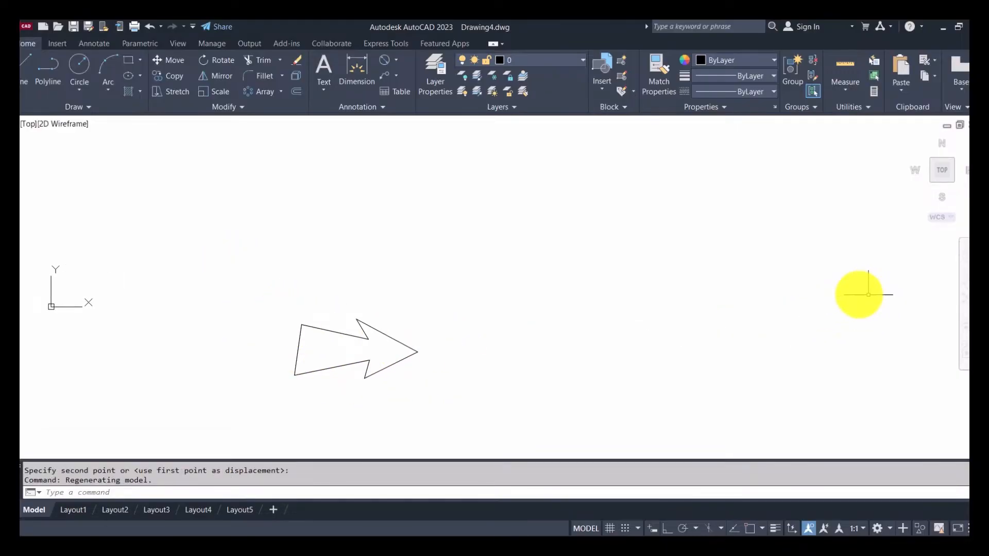
pyautogui.click(175, 61)
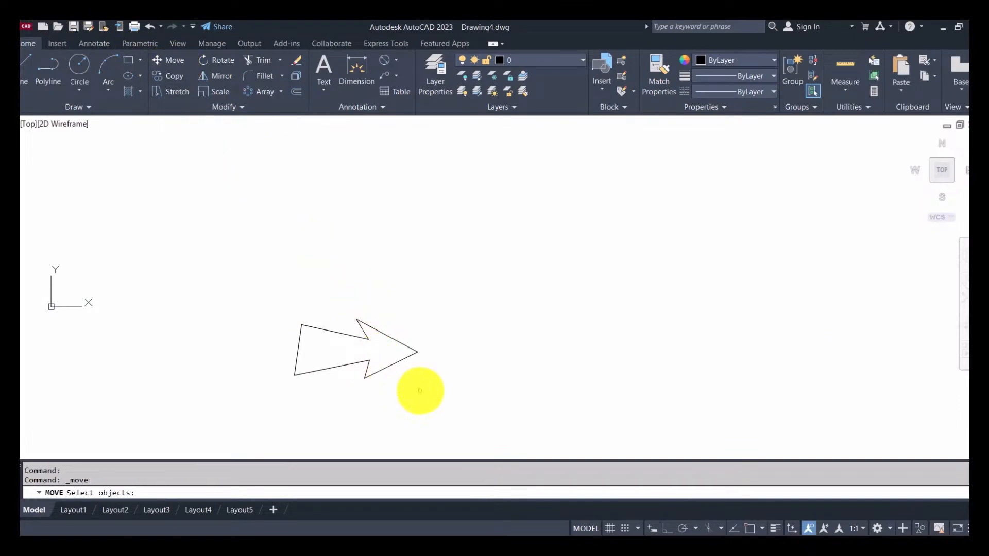
pyautogui.click(430, 391)
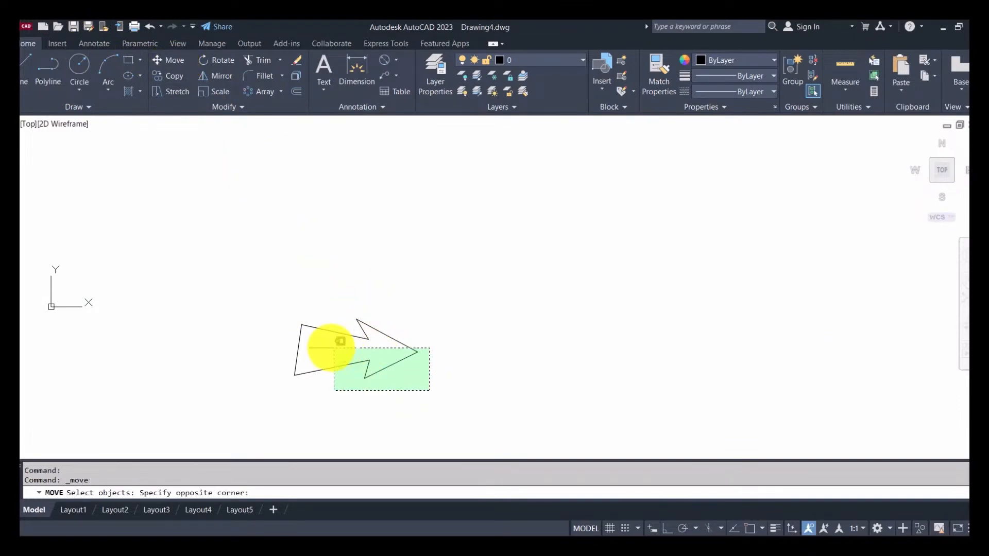
pyautogui.click(298, 282)
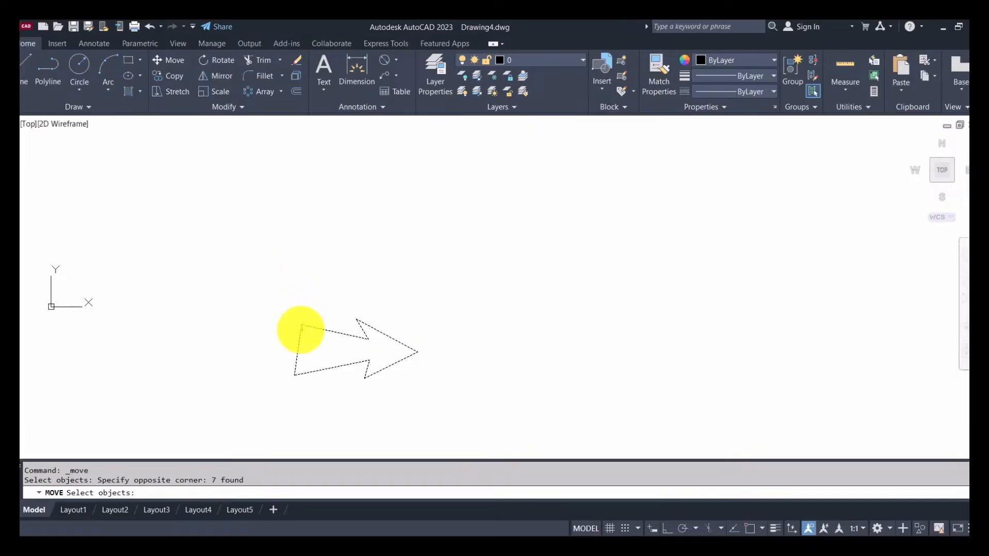
pyautogui.press('Return')
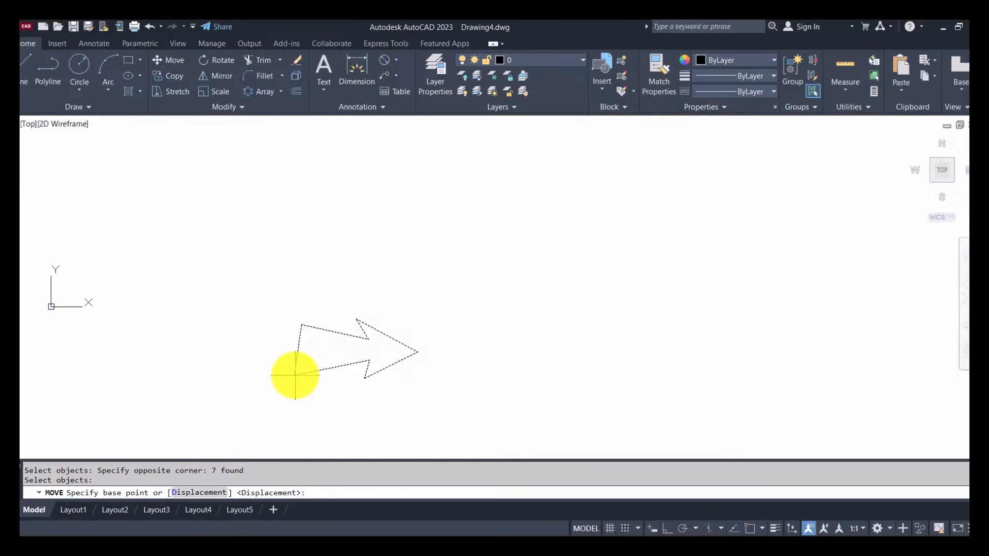
pyautogui.click(295, 374)
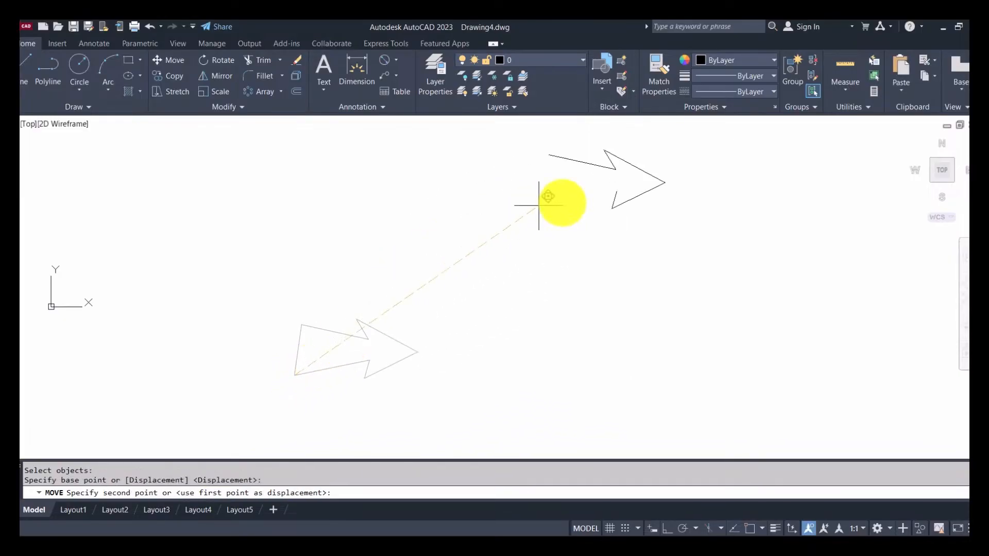
pyautogui.click(716, 200)
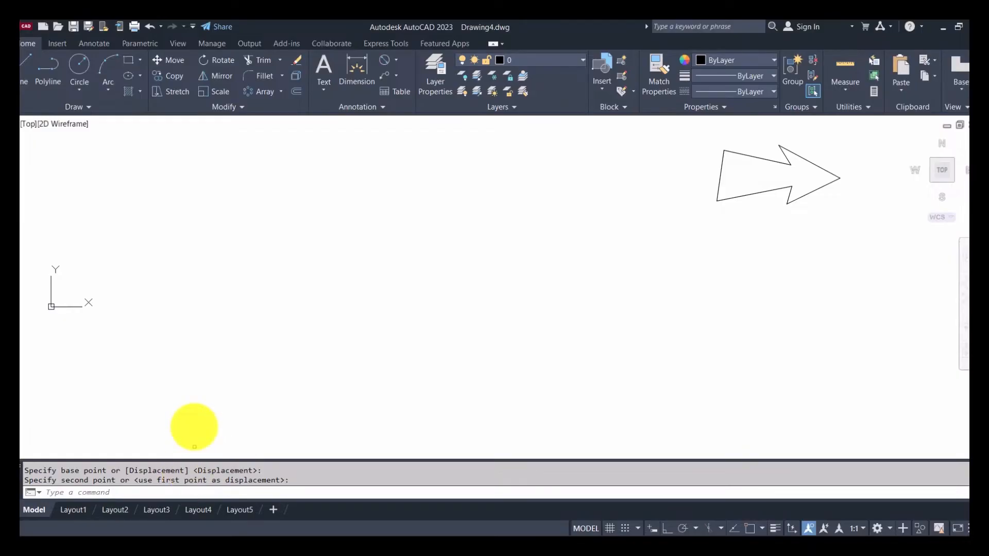
pyautogui.click(147, 26)
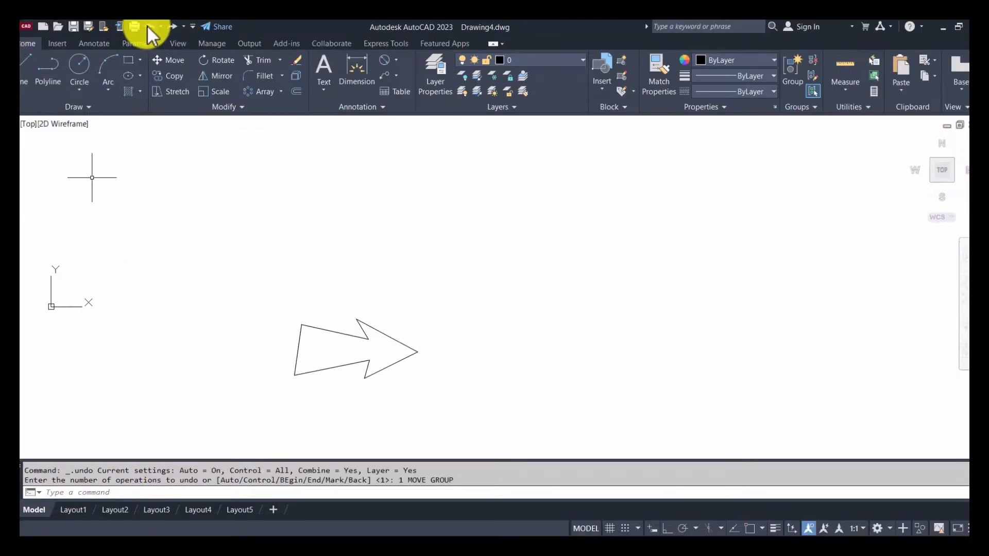
# Try moving the arrow outline from a base point near its lower-left corner to the far right and slightly lower, and undo that move.
pyautogui.click(165, 60)
pyautogui.click(455, 426)
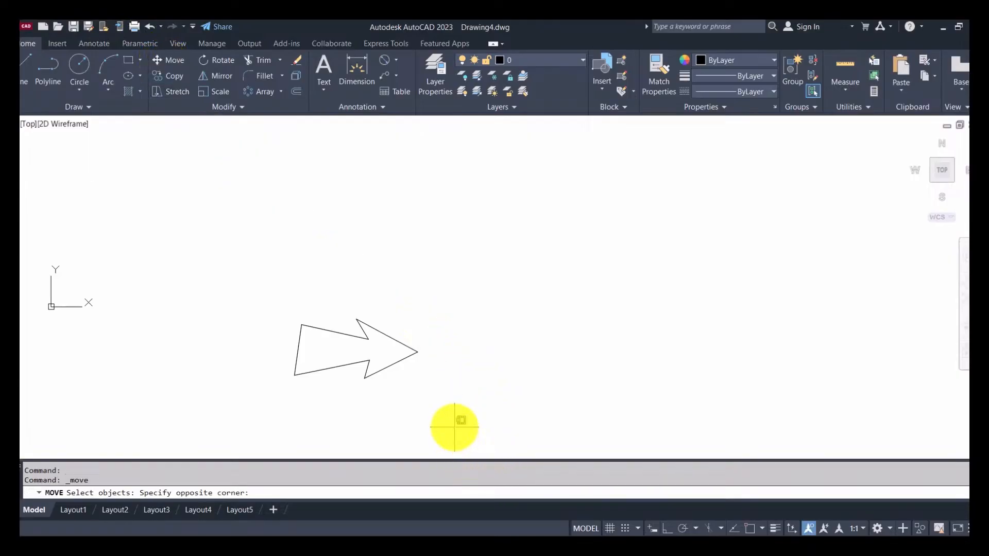
pyautogui.click(262, 296)
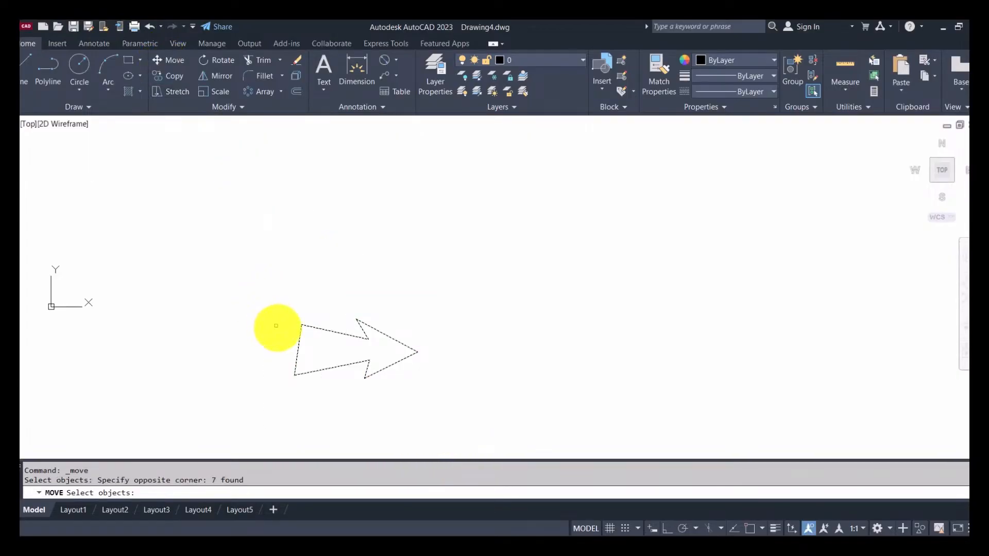
pyautogui.press('Return')
pyautogui.click(299, 368)
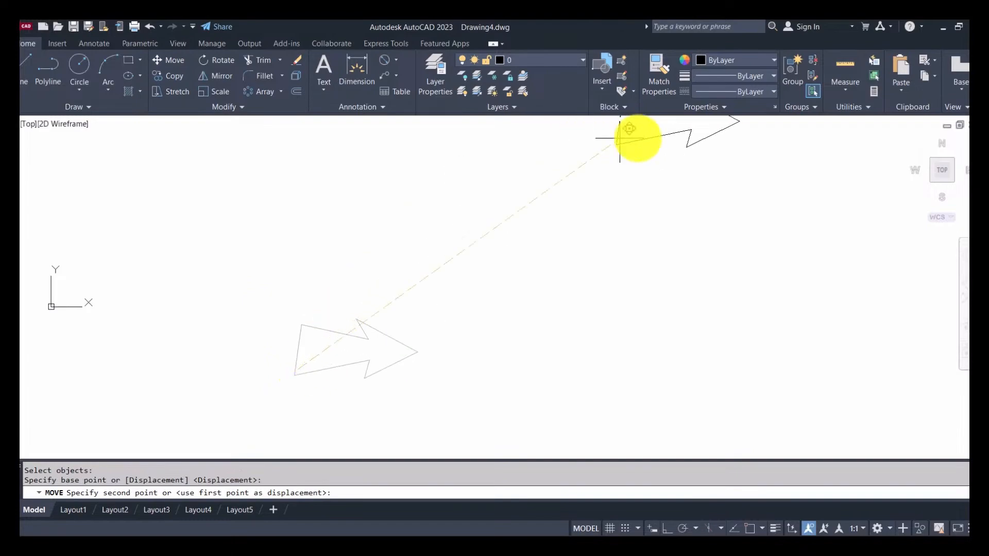
pyautogui.click(847, 404)
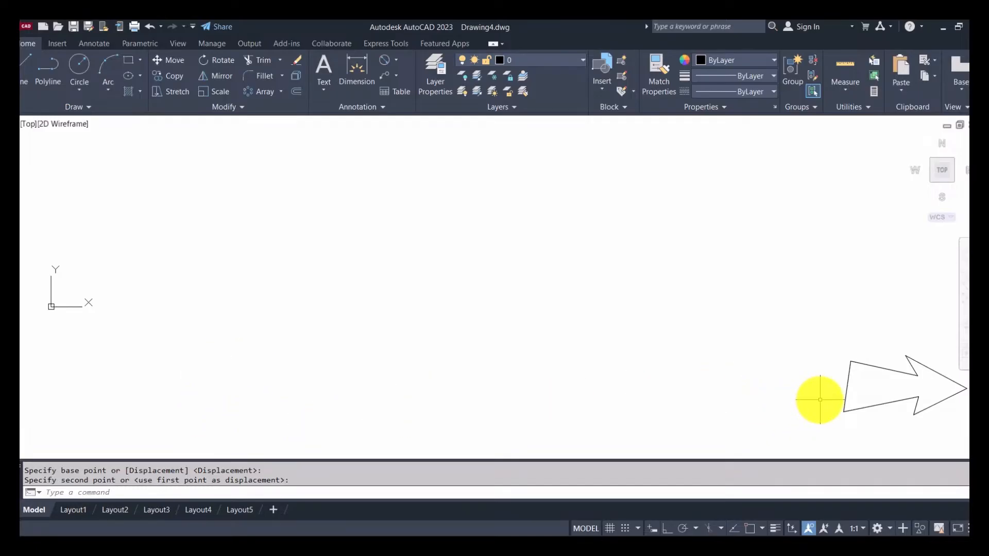
pyautogui.hotkey('ctrl', 'z')
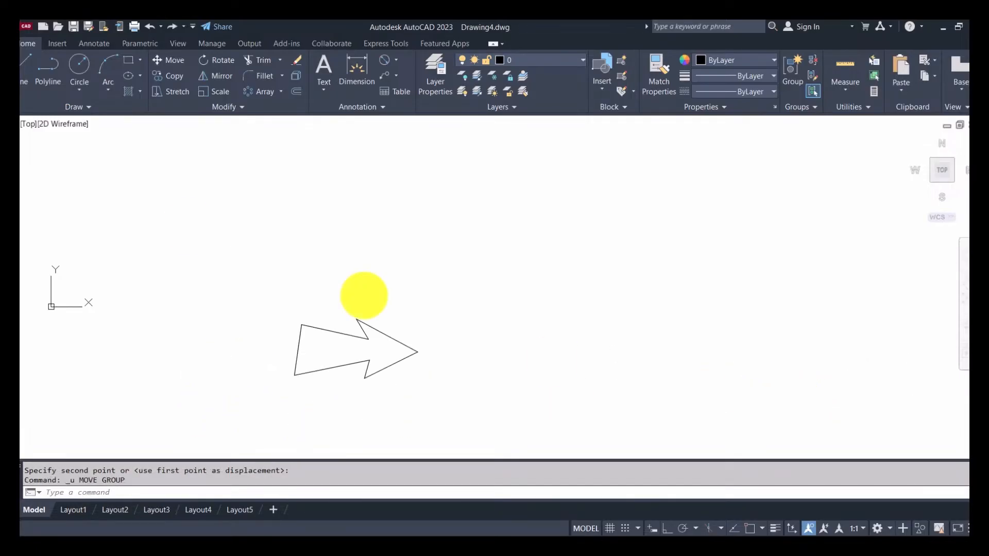
# Try placing nine copies of the arrow outline around the drawing area, using its lower-left corner as base point, and undo the copying.
pyautogui.click(168, 76)
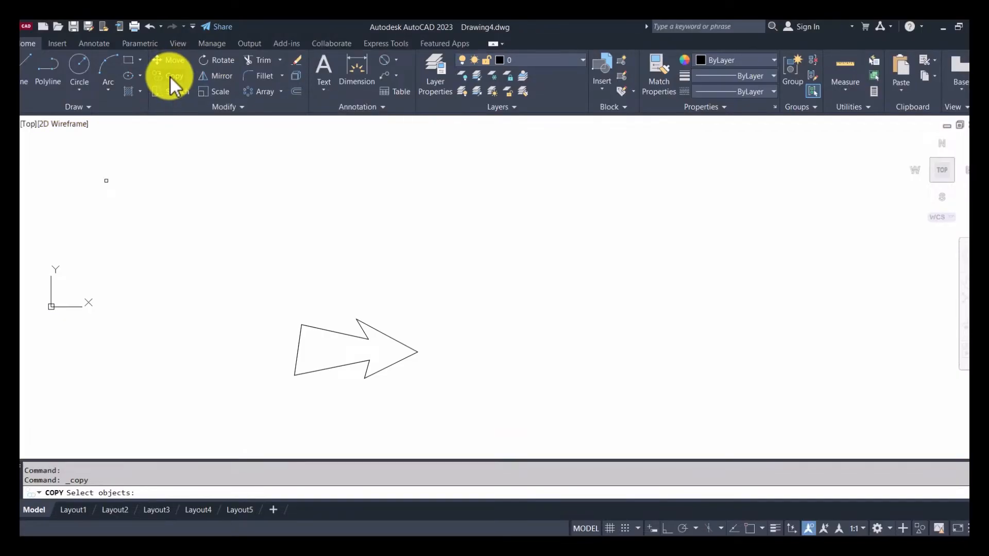
pyautogui.click(415, 383)
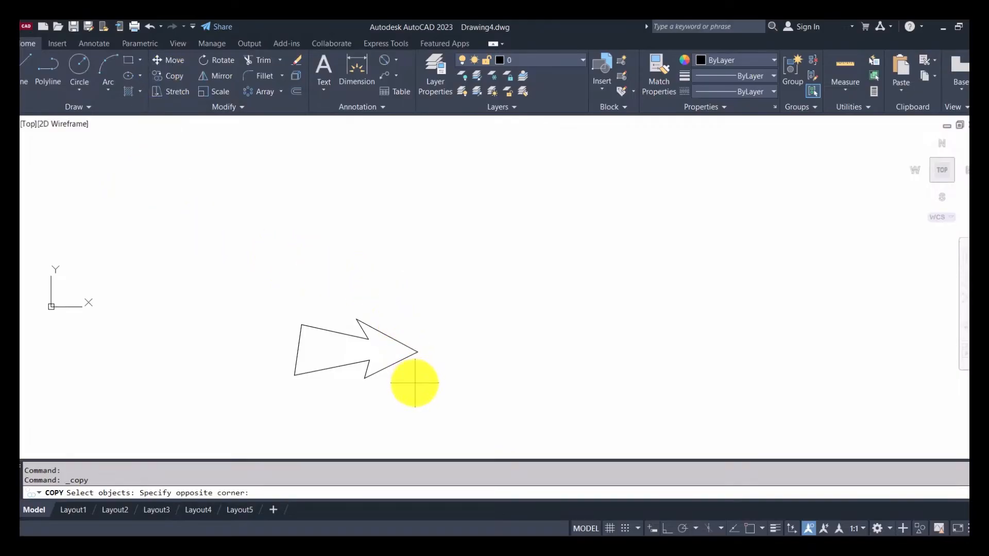
pyautogui.click(301, 324)
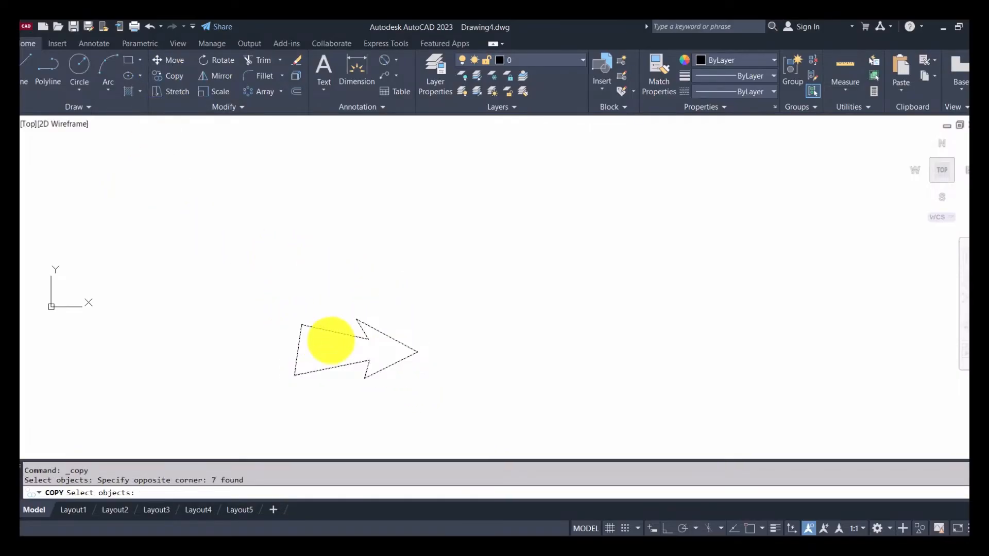
pyautogui.press('Return')
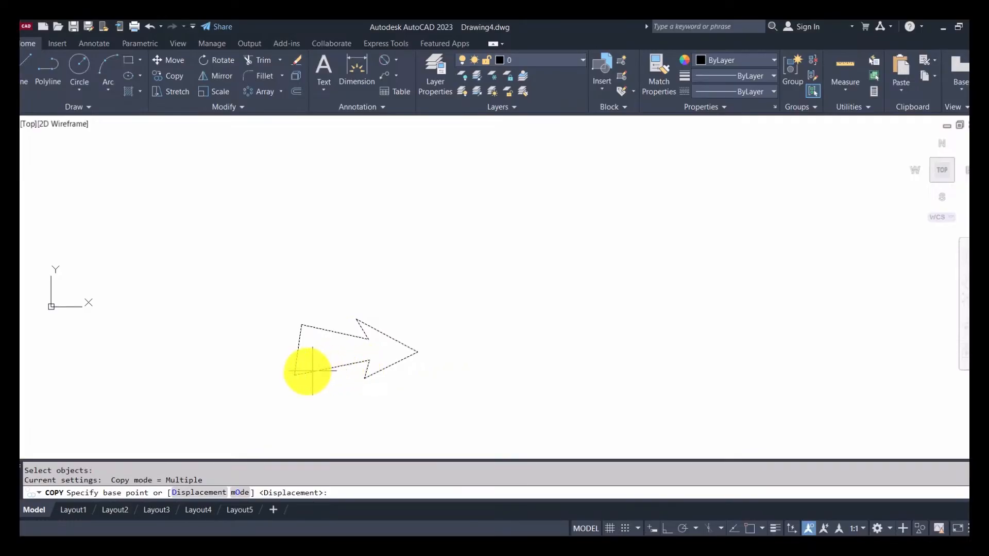
pyautogui.click(294, 375)
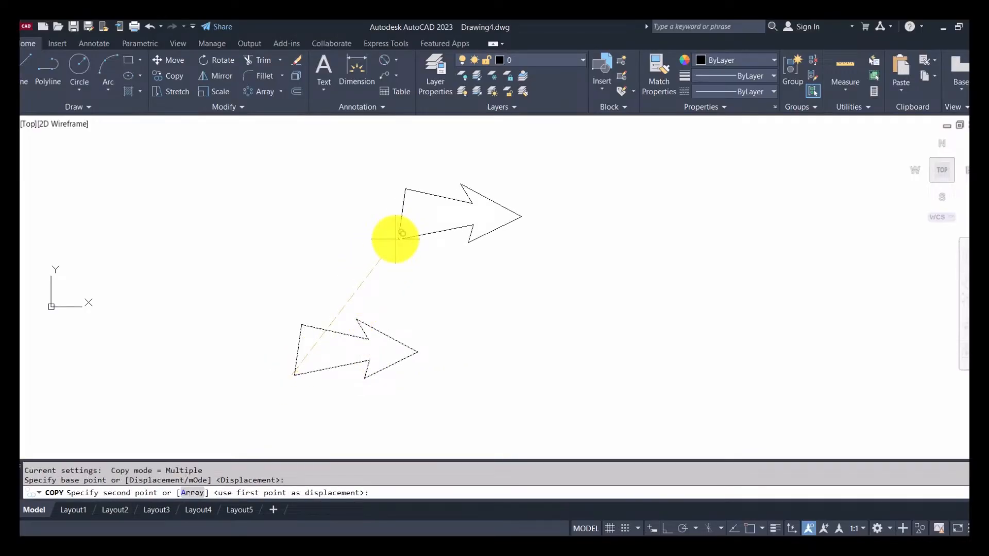
pyautogui.click(397, 238)
pyautogui.click(600, 194)
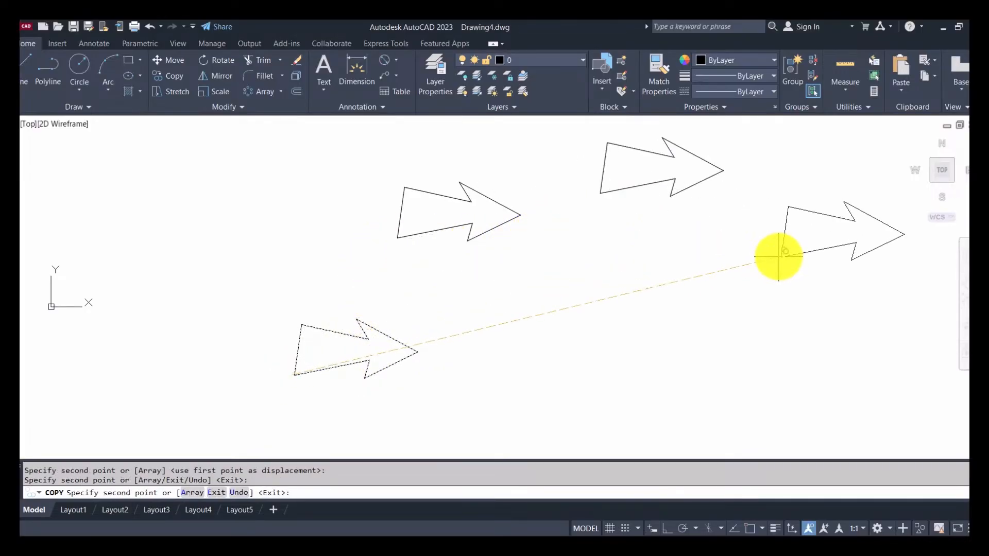
pyautogui.click(781, 256)
pyautogui.click(826, 407)
pyautogui.click(614, 385)
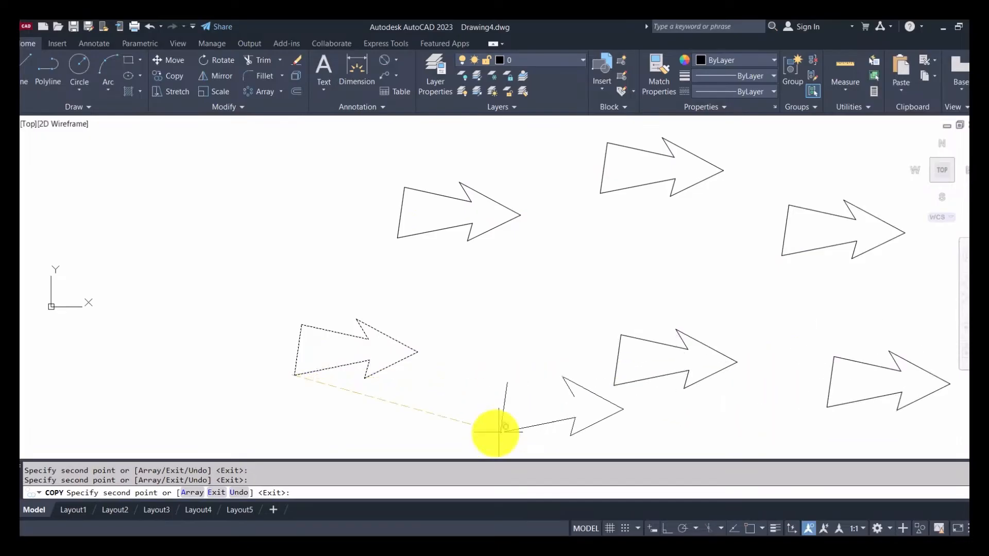
pyautogui.click(435, 451)
pyautogui.click(204, 198)
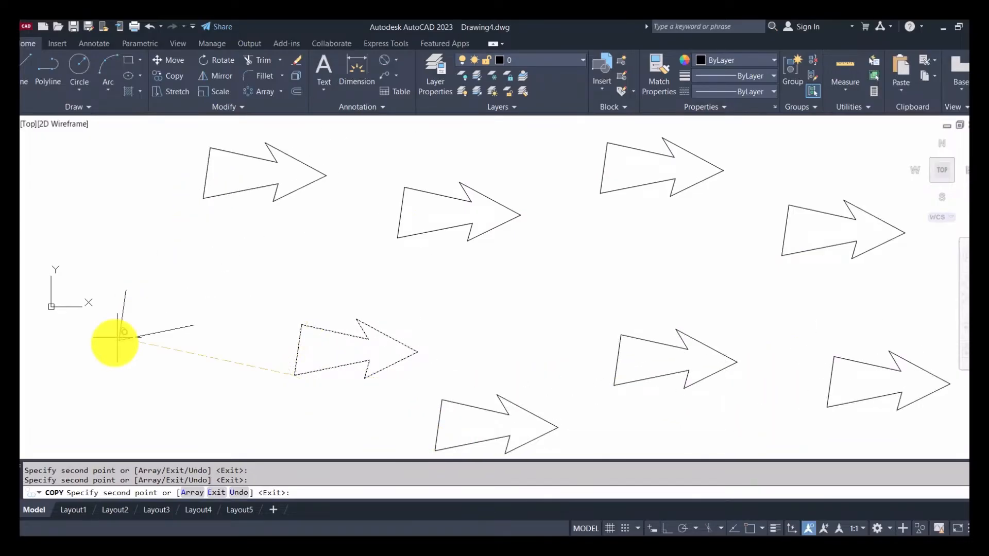
pyautogui.click(100, 446)
pyautogui.click(36, 209)
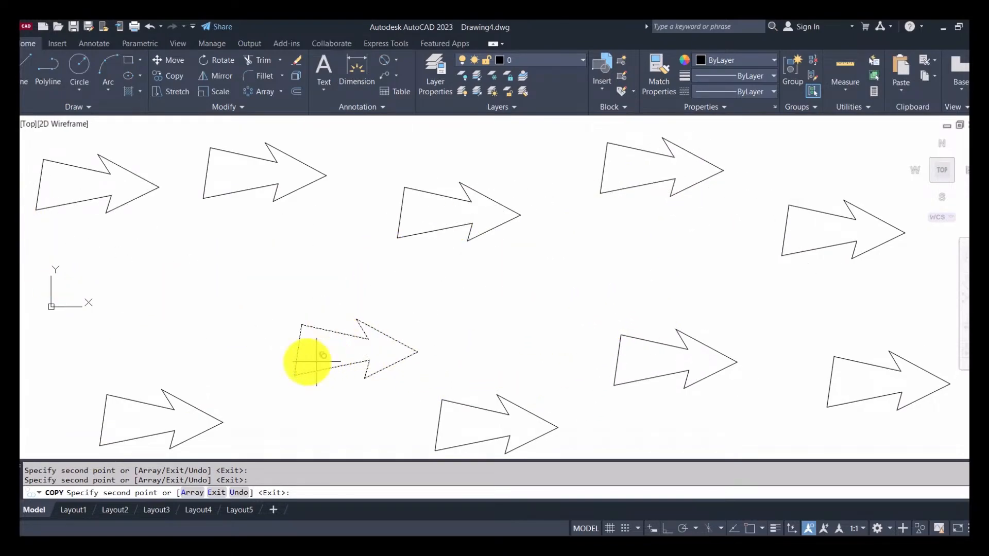
pyautogui.press('Escape')
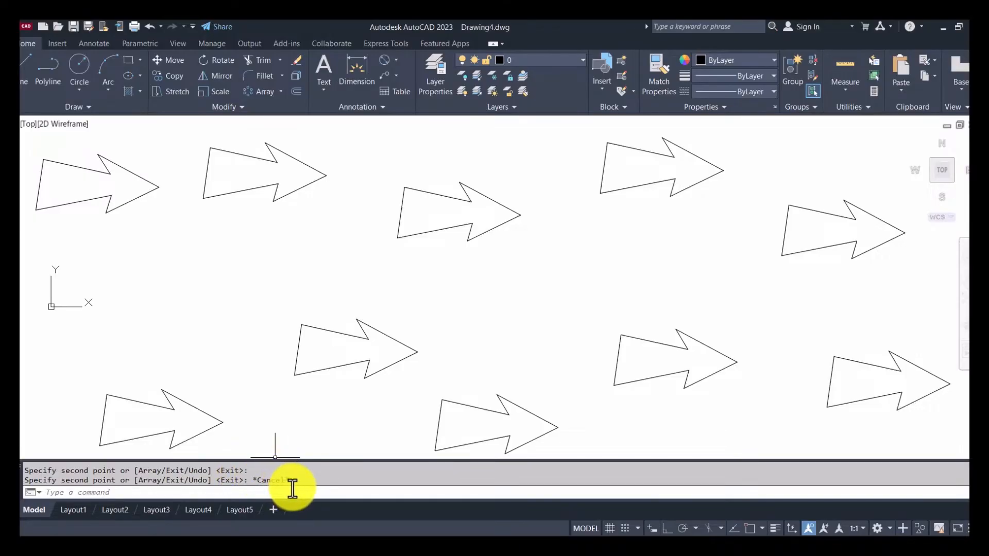
pyautogui.hotkey('ctrl', 'z')
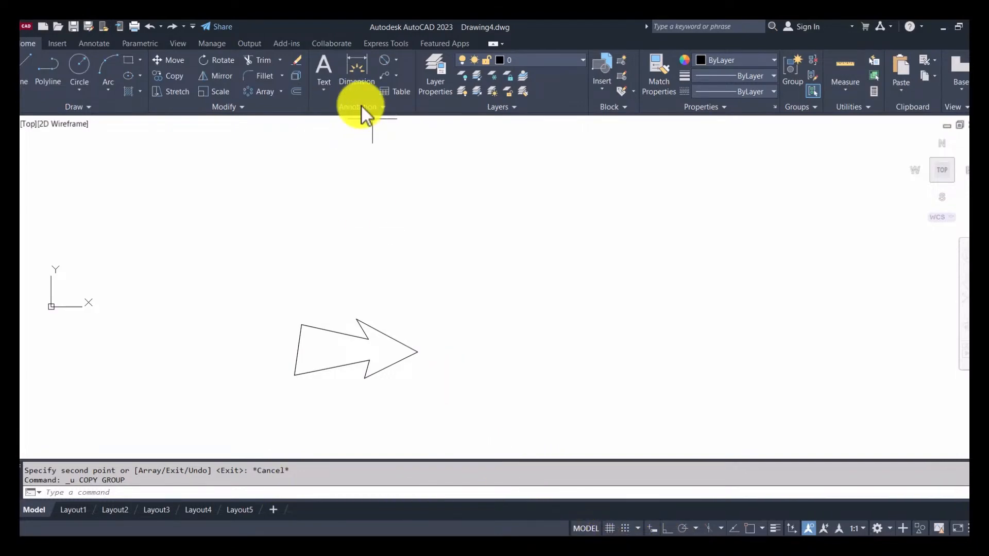
# Rotate the whole arrow outline by about 303° around a base point just off its lower-left corner so it points down and right.
pyautogui.moveTo(406, 309); pyautogui.dragTo(441, 267, button='middle')
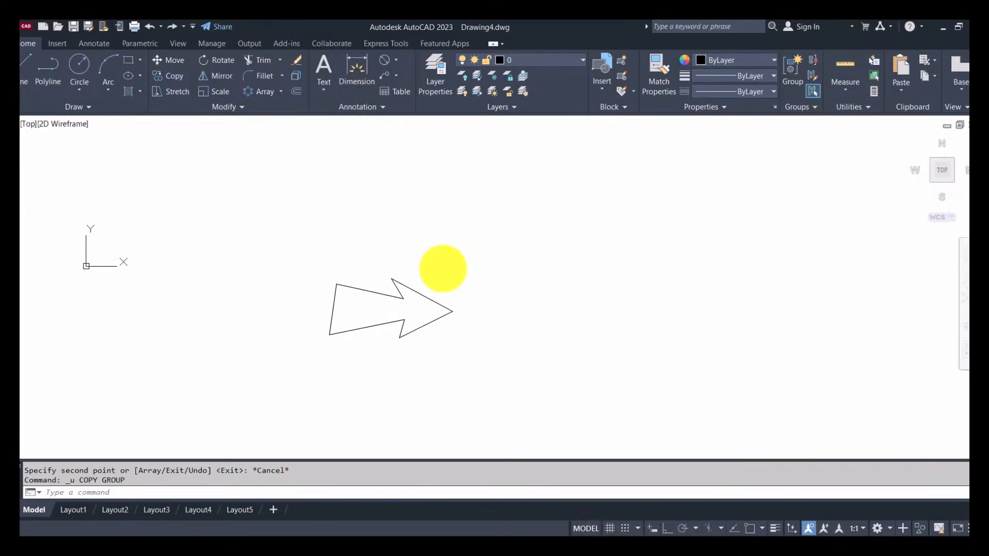
pyautogui.click(219, 63)
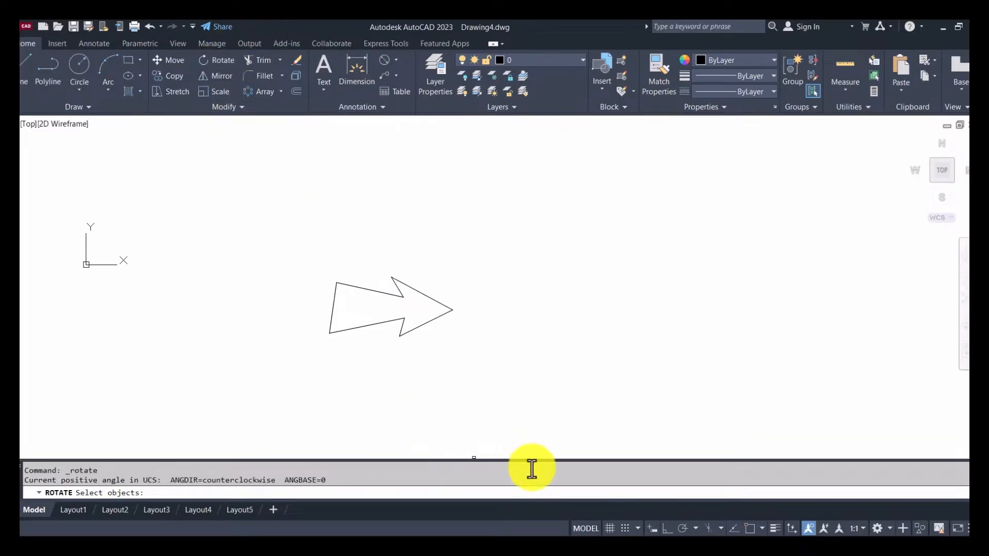
pyautogui.click(499, 411)
pyautogui.click(256, 192)
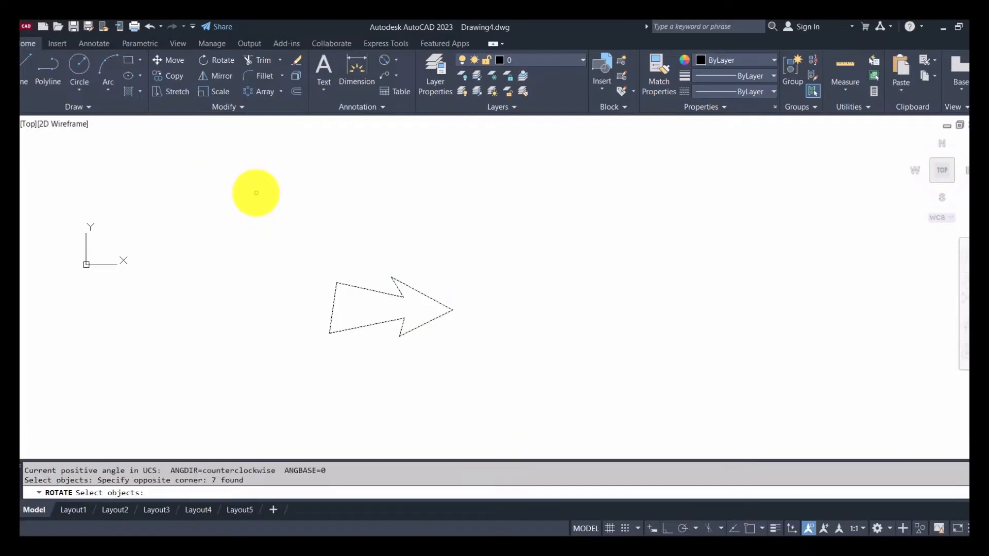
pyautogui.press('Return')
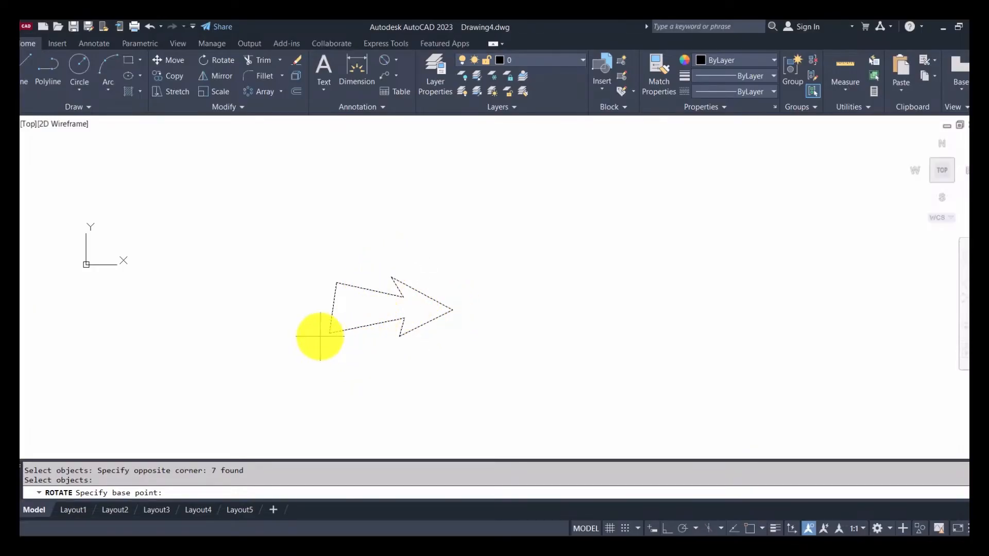
pyautogui.click(324, 338)
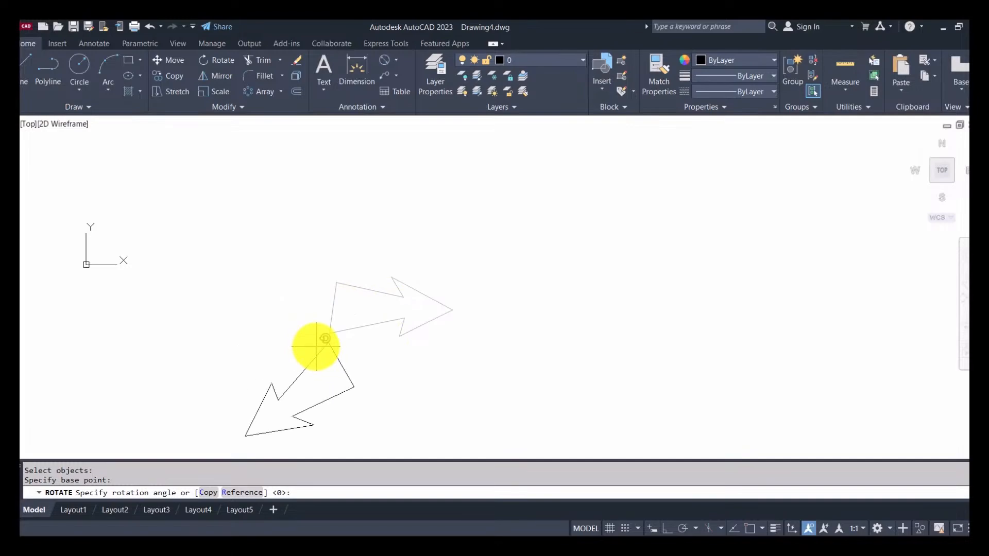
pyautogui.click(340, 358)
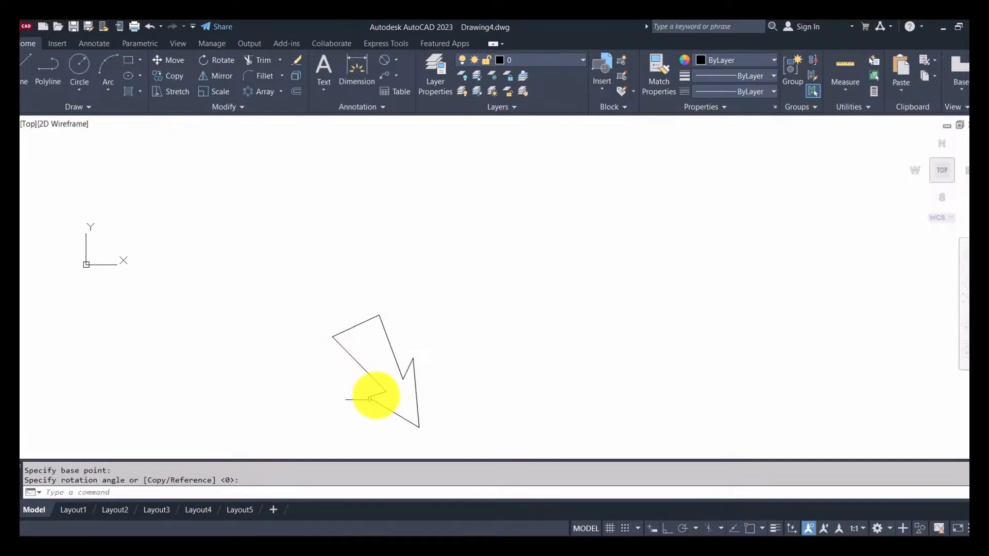
# Try rotating the arrow outline about a base point in empty space well to its left, and cancel the rotation.
pyautogui.moveTo(386, 389); pyautogui.dragTo(380, 349, button='middle')
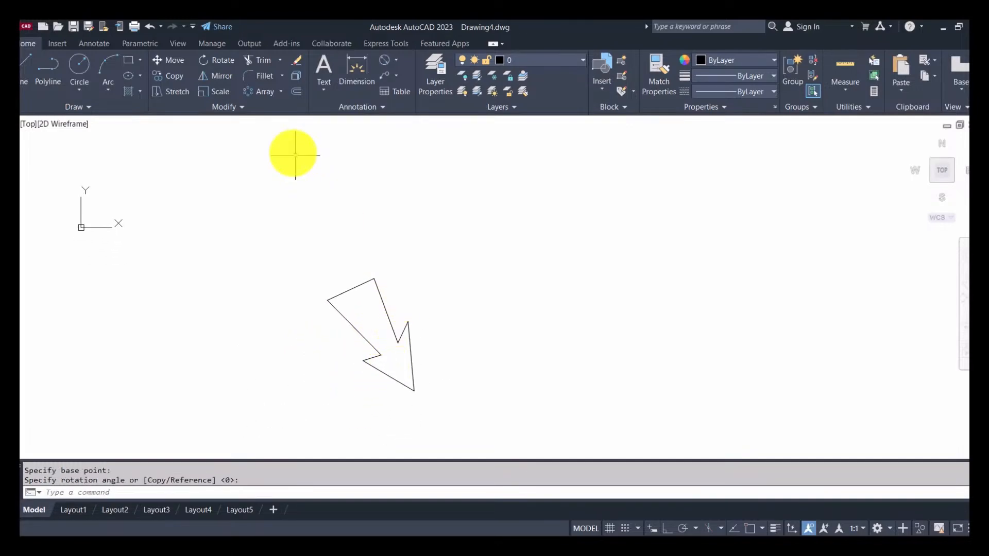
pyautogui.scroll(-2, 339, 402)
pyautogui.moveTo(344, 384); pyautogui.dragTo(342, 371, button='middle')
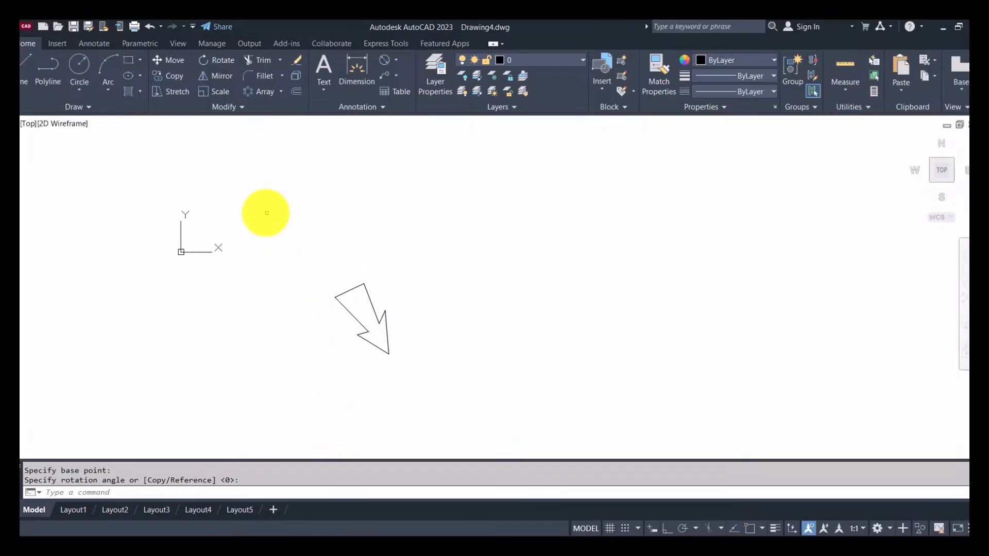
pyautogui.click(233, 59)
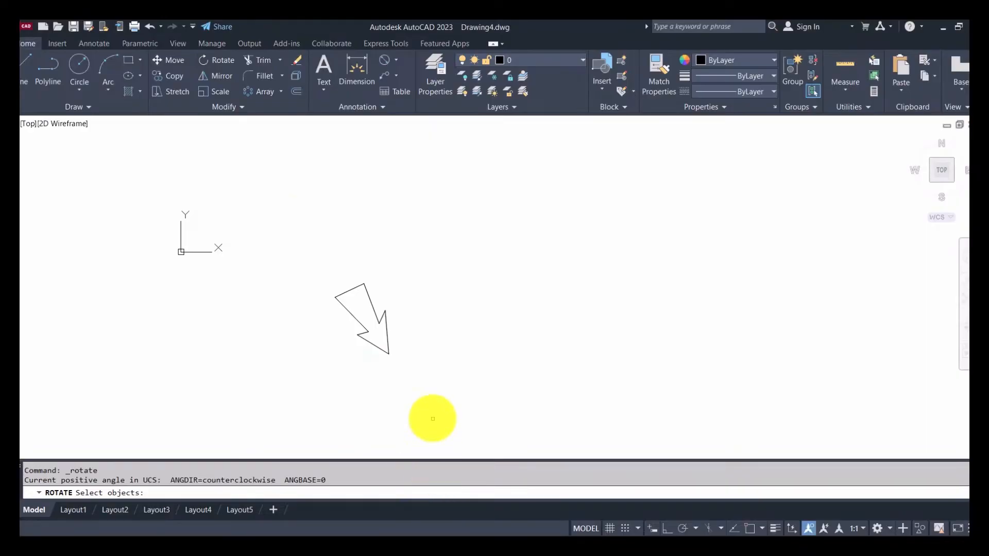
pyautogui.click(434, 381)
pyautogui.click(306, 279)
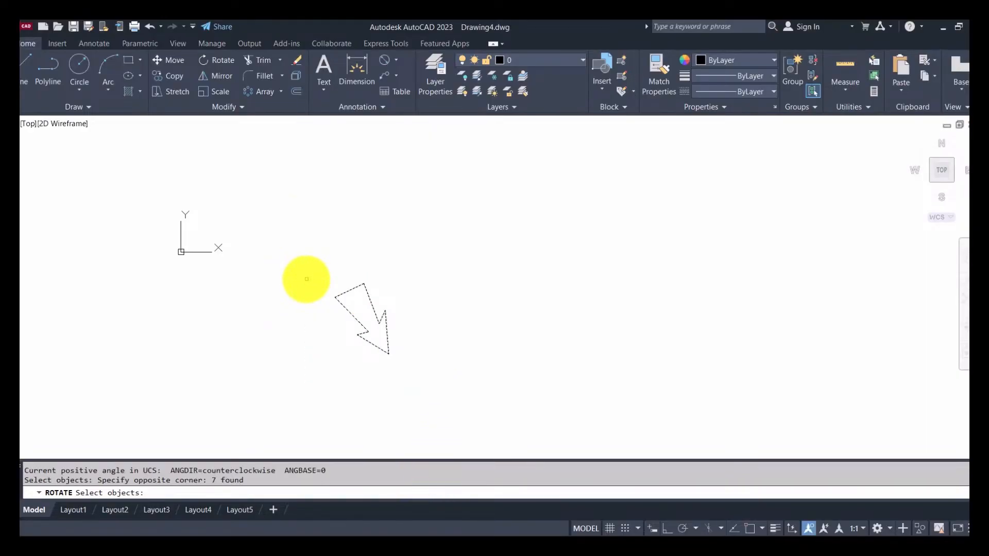
pyautogui.press('Return')
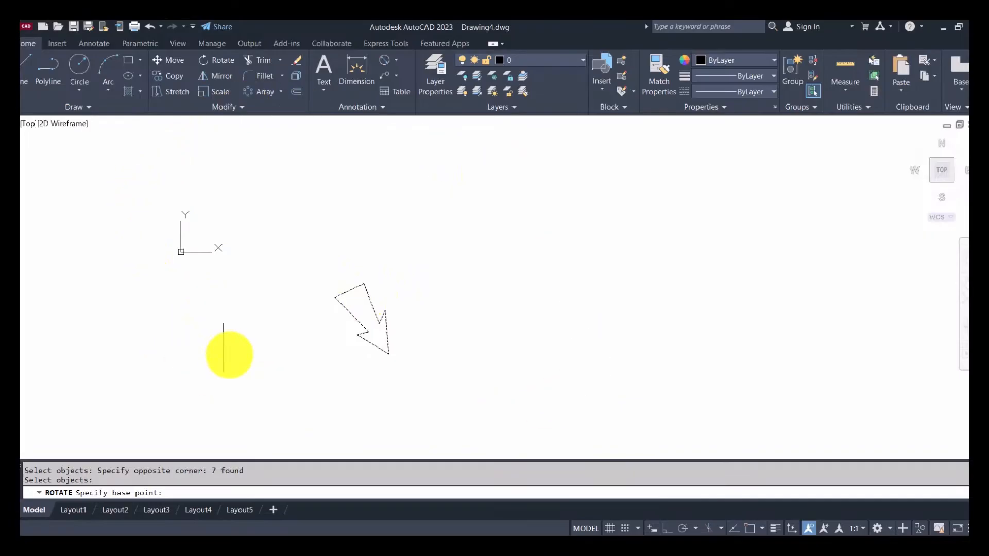
pyautogui.click(182, 332)
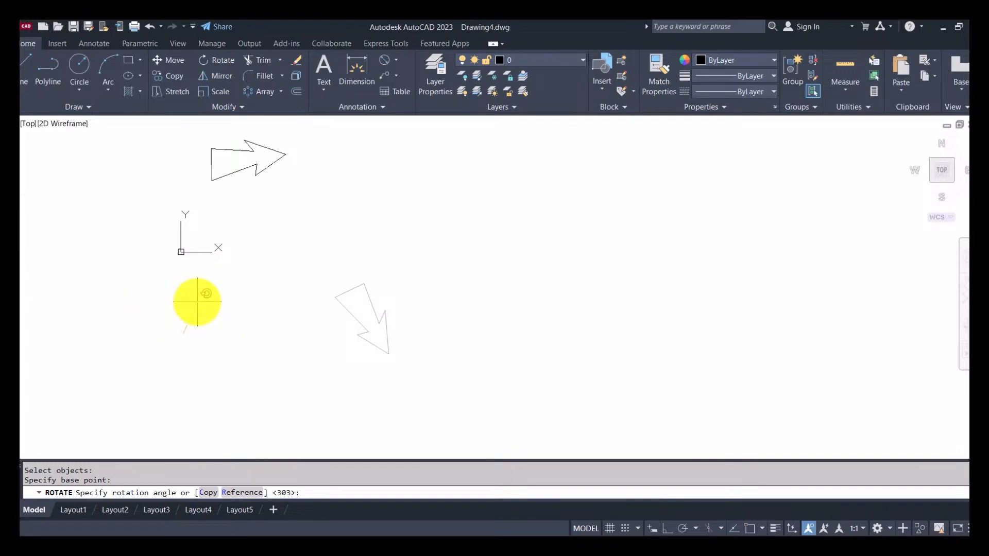
pyautogui.press('Escape')
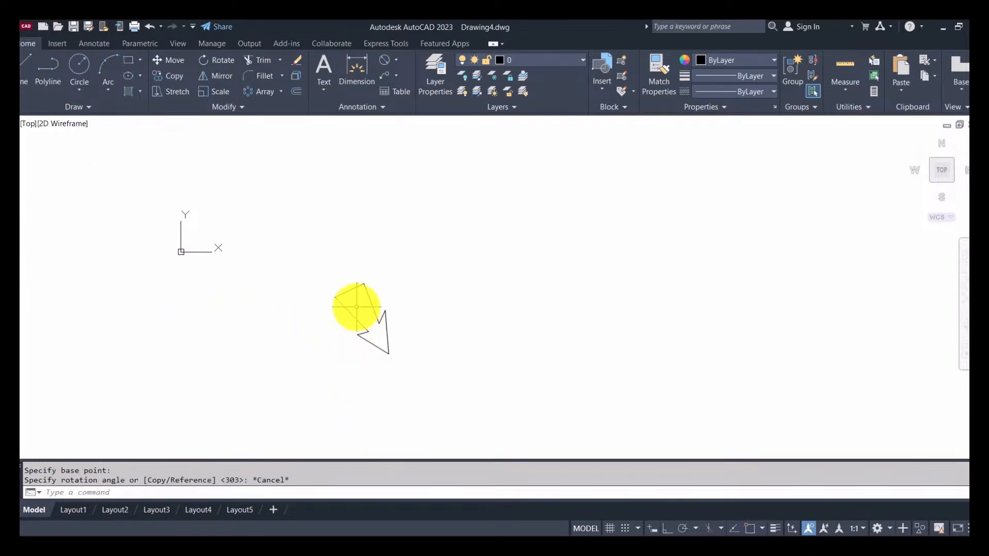
# Rotate the arrow outline roughly a quarter turn clockwise about a base point at its arrowhead so it points down and left.
pyautogui.scroll(4, 345, 379)
pyautogui.moveTo(459, 382); pyautogui.dragTo(431, 431, button='middle')
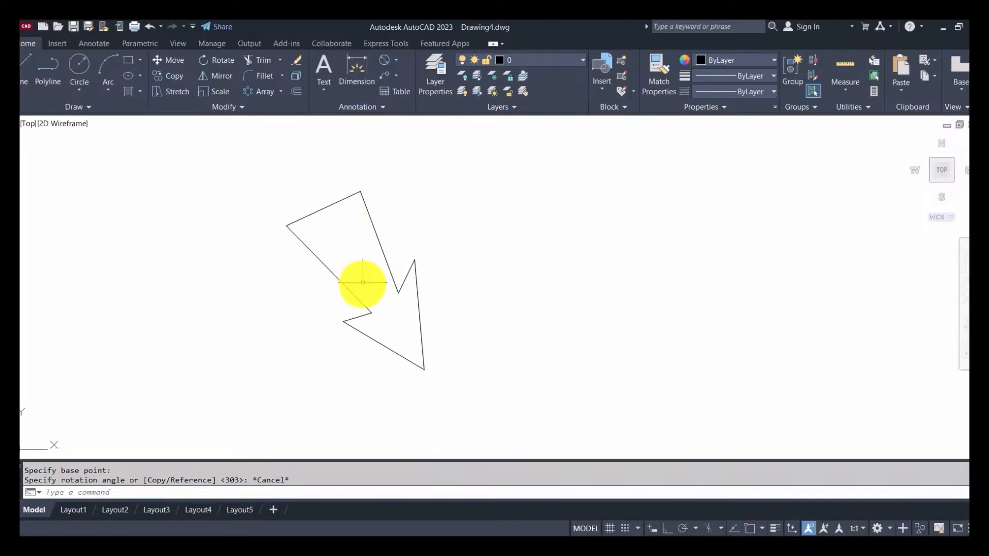
pyautogui.click(221, 59)
pyautogui.click(462, 387)
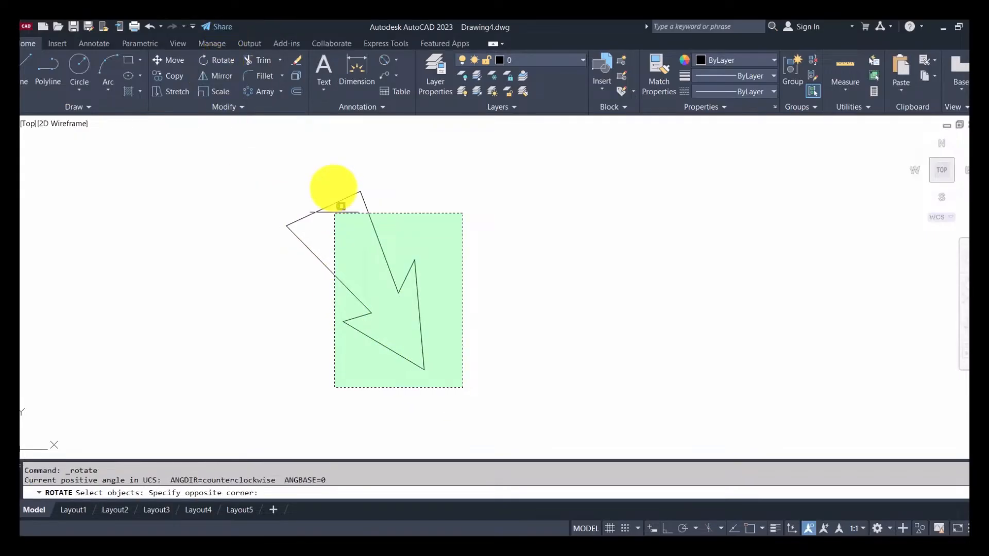
pyautogui.click(237, 173)
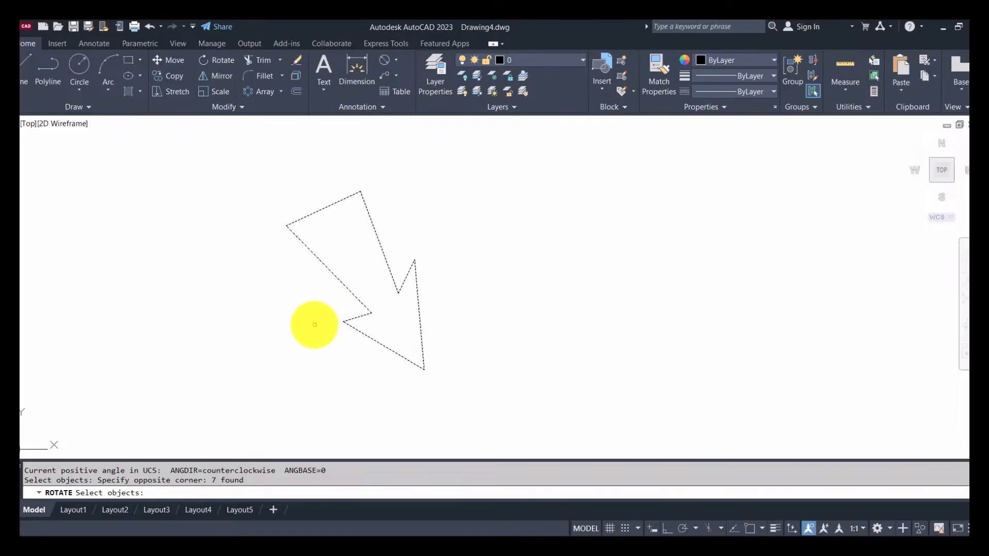
pyautogui.press('Return')
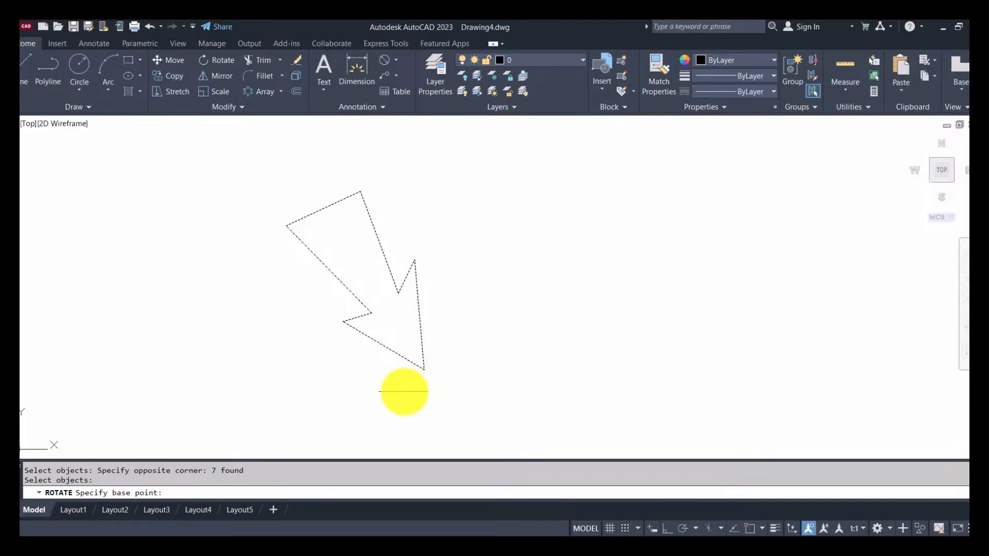
pyautogui.click(424, 368)
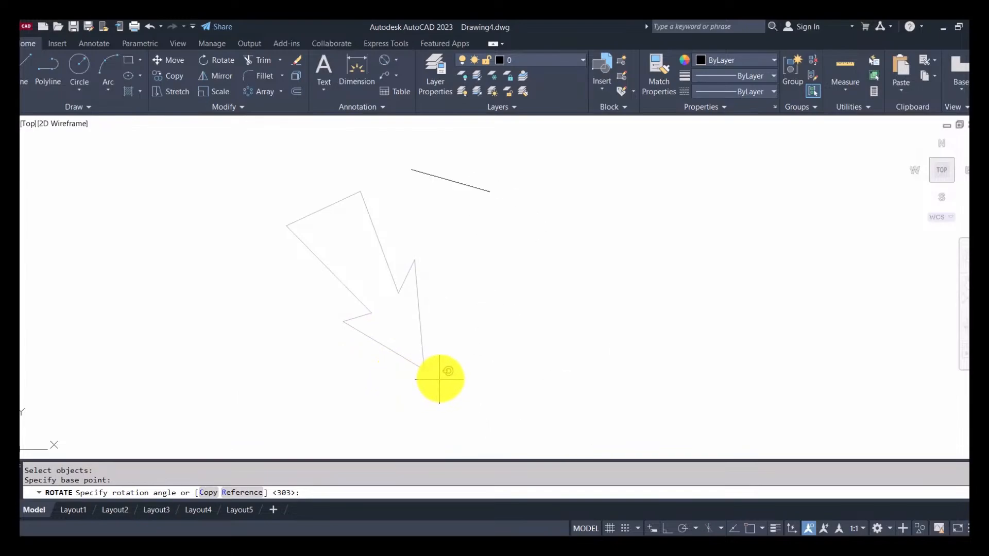
pyautogui.click(407, 392)
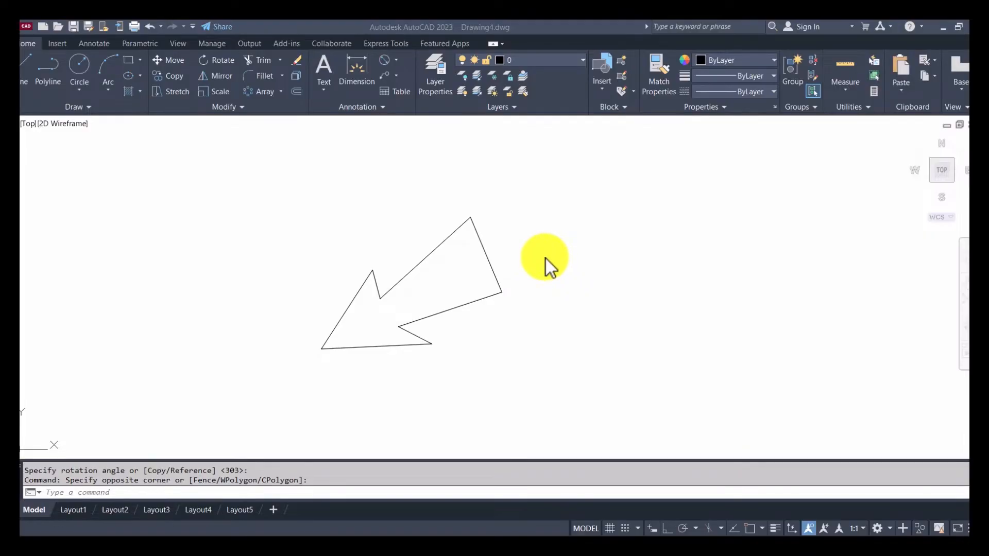
pyautogui.click(20, 67)
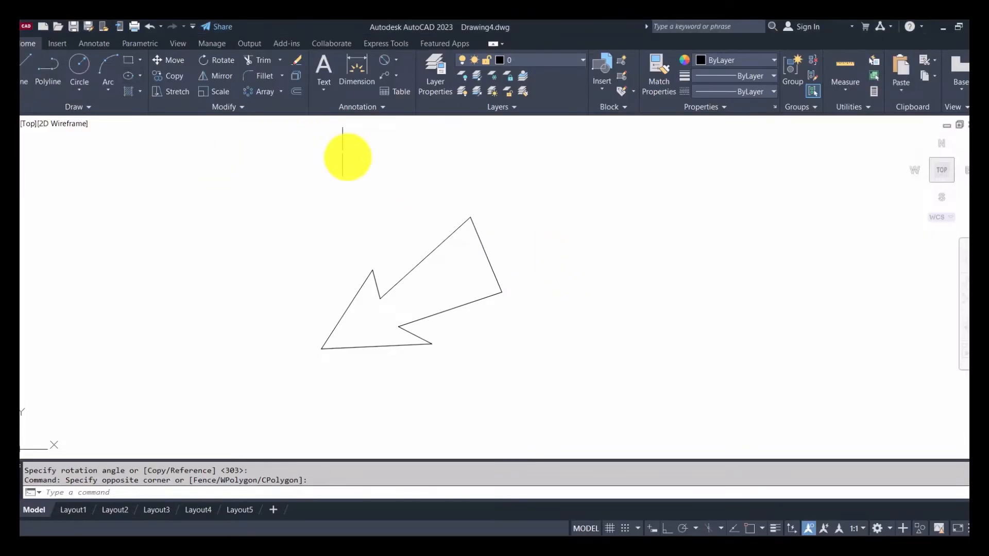
pyautogui.click(443, 181)
pyautogui.click(455, 345)
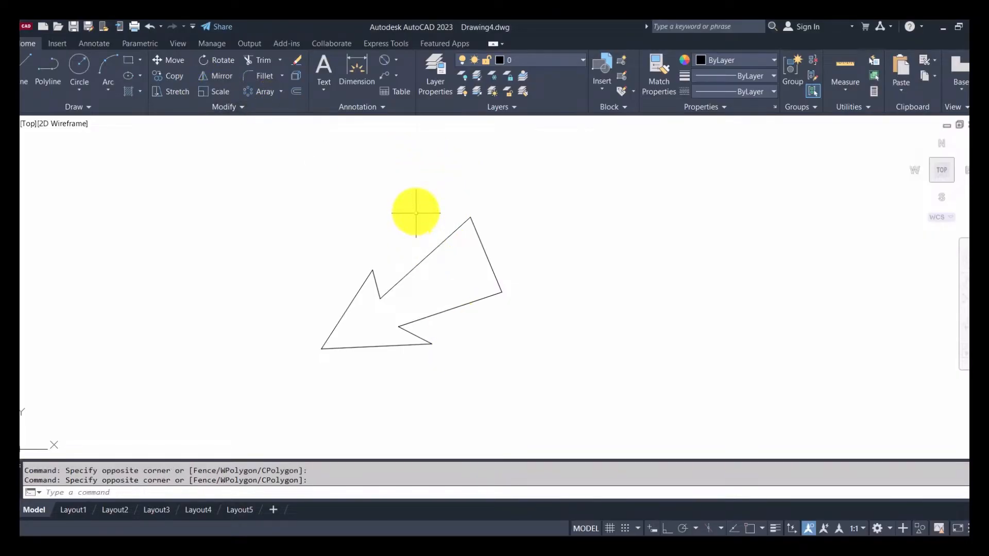
# Draw a steep straight line through the arrow's shaft, from just above the outline to below it.
pyautogui.click(25, 68)
pyautogui.click(444, 185)
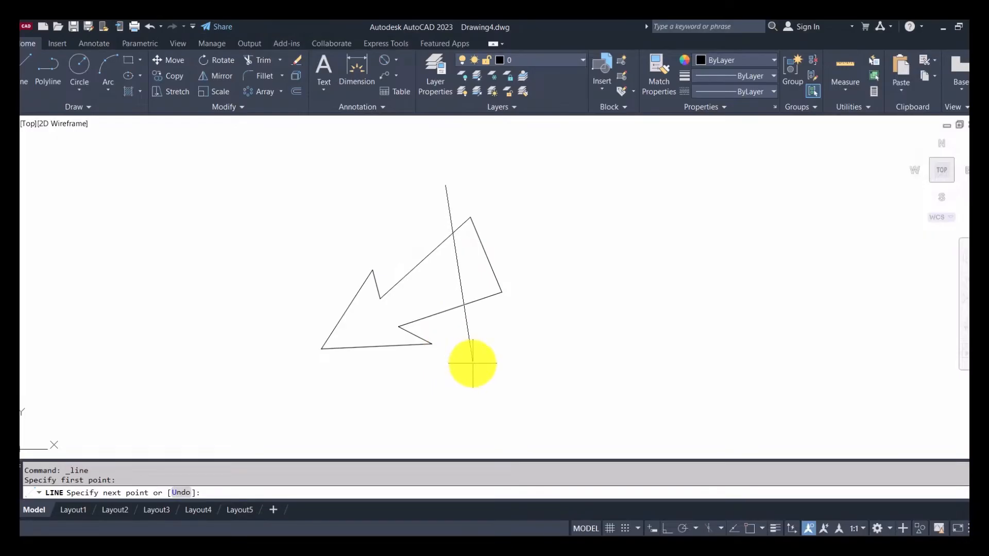
pyautogui.click(491, 371)
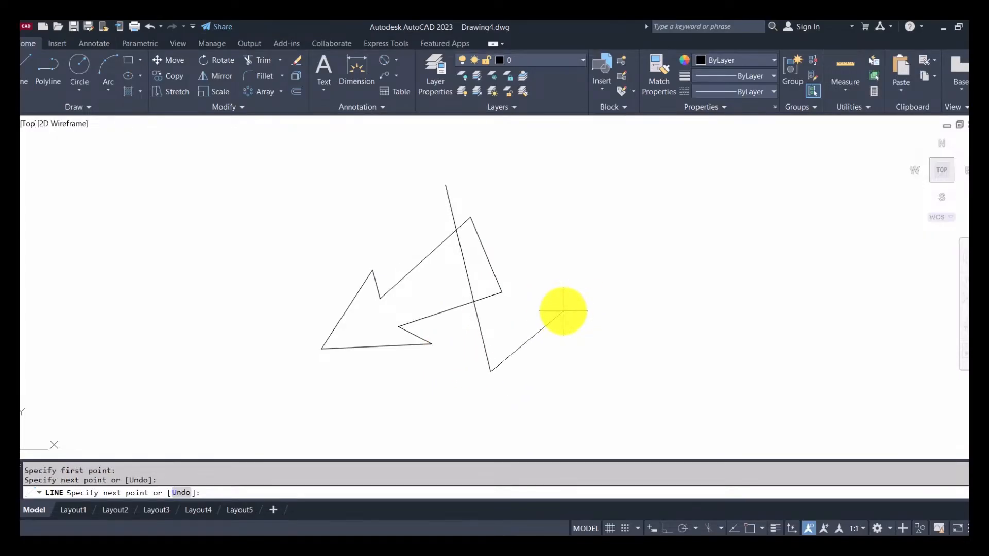
pyautogui.press('Return')
# Draw a straight line lengthwise through the arrow, from beyond its tail edge to just past the arrowhead's tip.
pyautogui.click(25, 68)
pyautogui.click(527, 230)
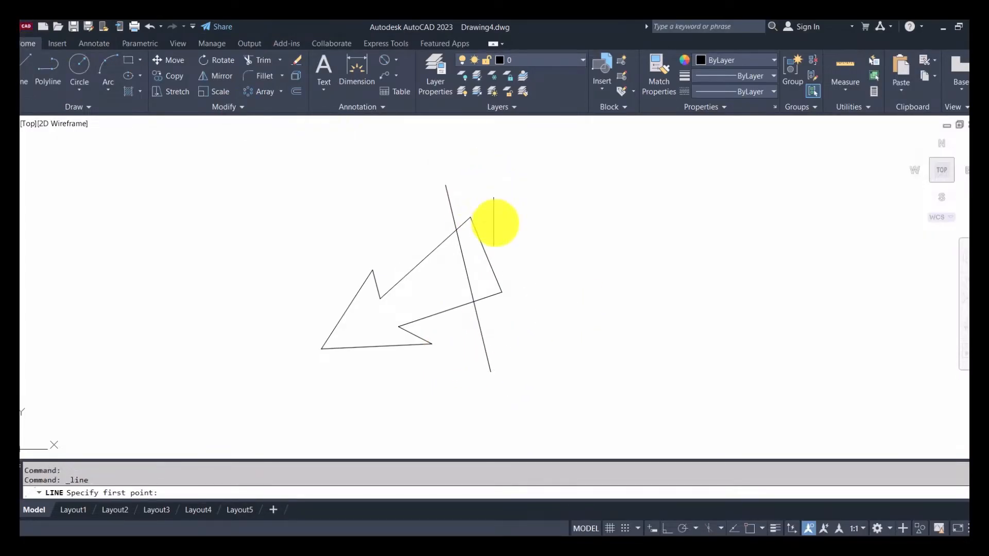
pyautogui.click(300, 361)
pyautogui.rightClick(172, 247)
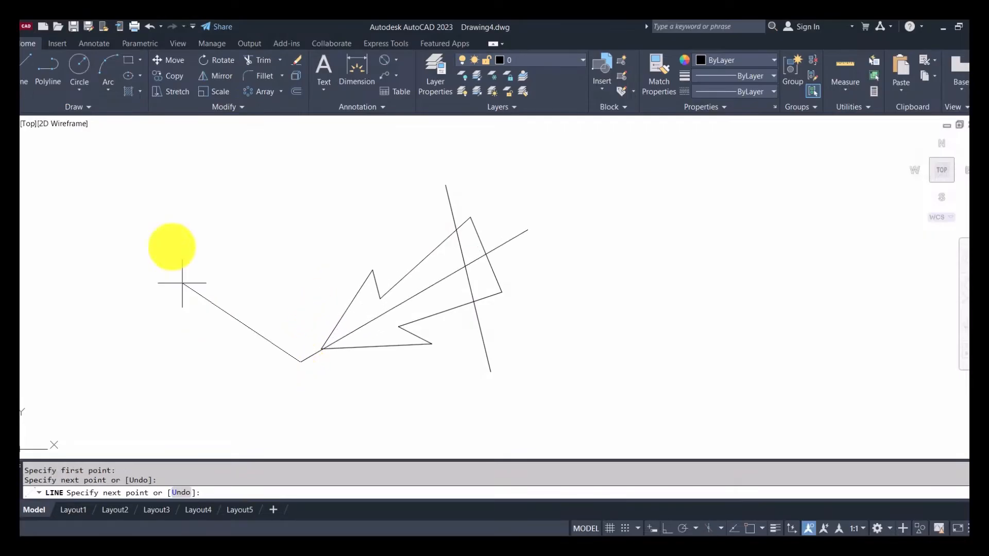
# Draw a short slanted line across the arrowhead near its tip, extending beyond the outline at both ends.
pyautogui.click(23, 71)
pyautogui.click(316, 266)
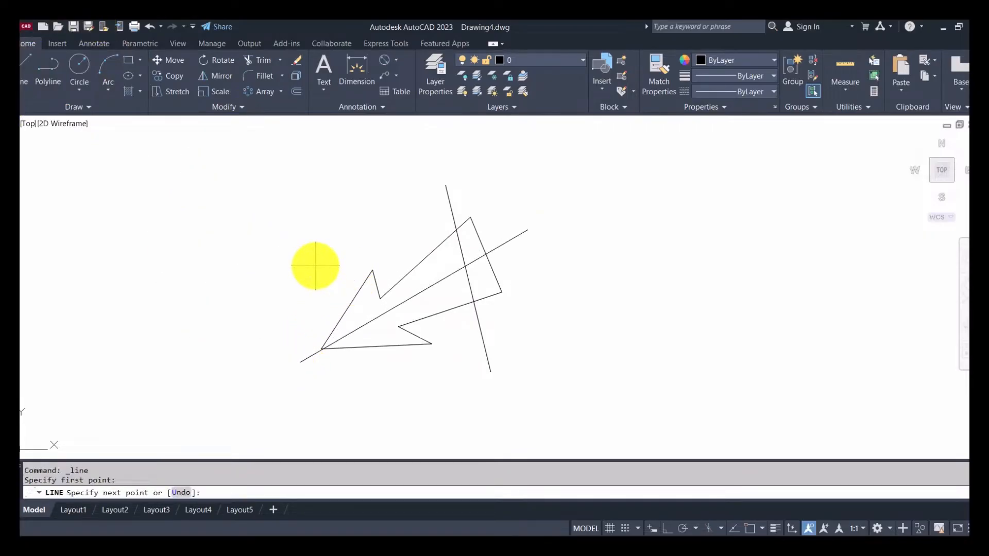
pyautogui.click(377, 394)
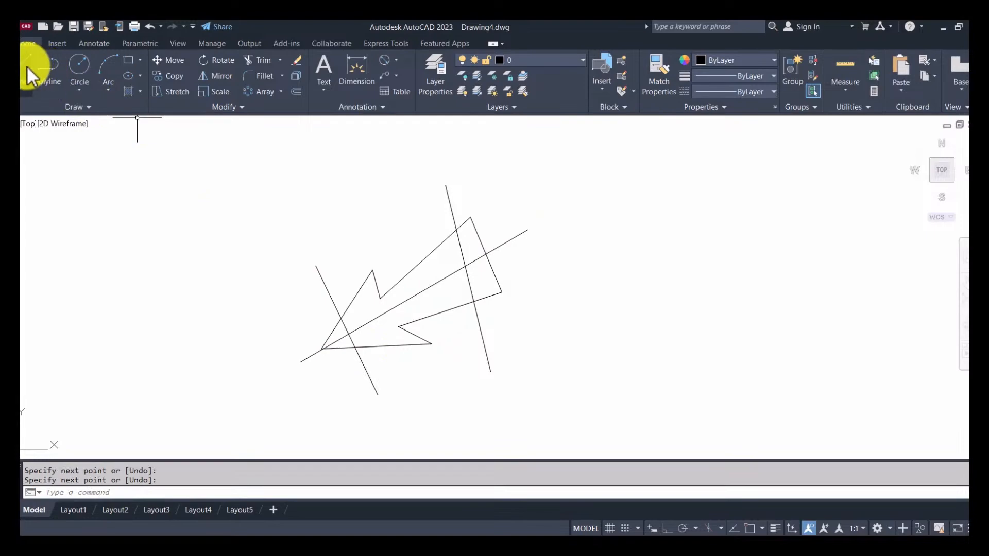
# Draw another long steep line across the middle of the arrow's shaft, extending above and well below the outline.
pyautogui.click(25, 70)
pyautogui.click(460, 326)
pyautogui.click(477, 438)
pyautogui.rightClick(570, 413)
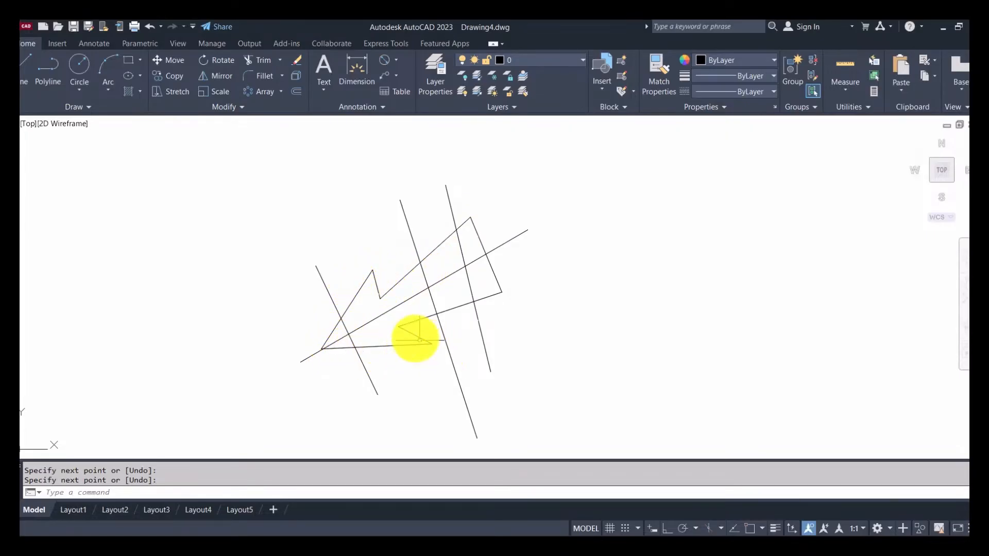
# Select the edges of the arrow outline one by one and clear the selection.
pyautogui.click(398, 326)
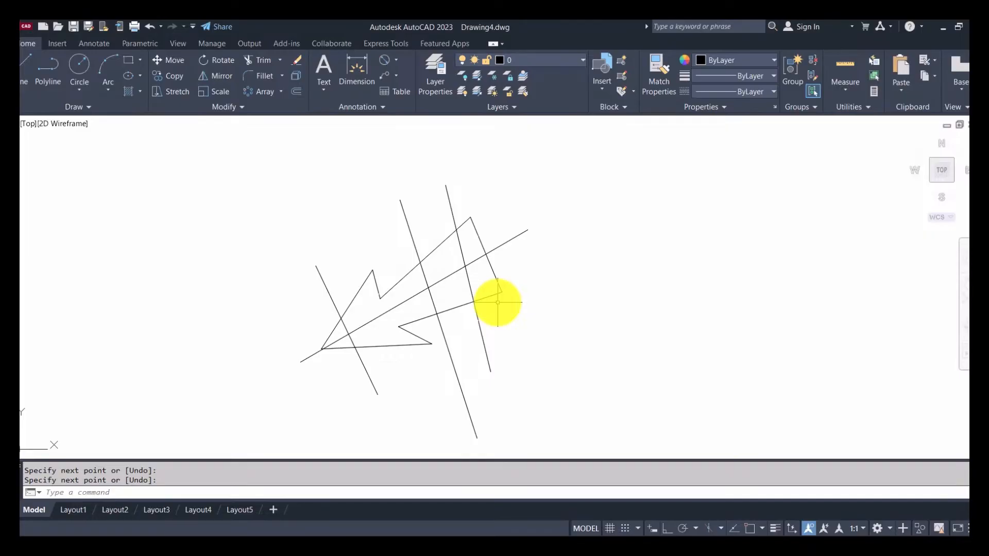
pyautogui.click(502, 292)
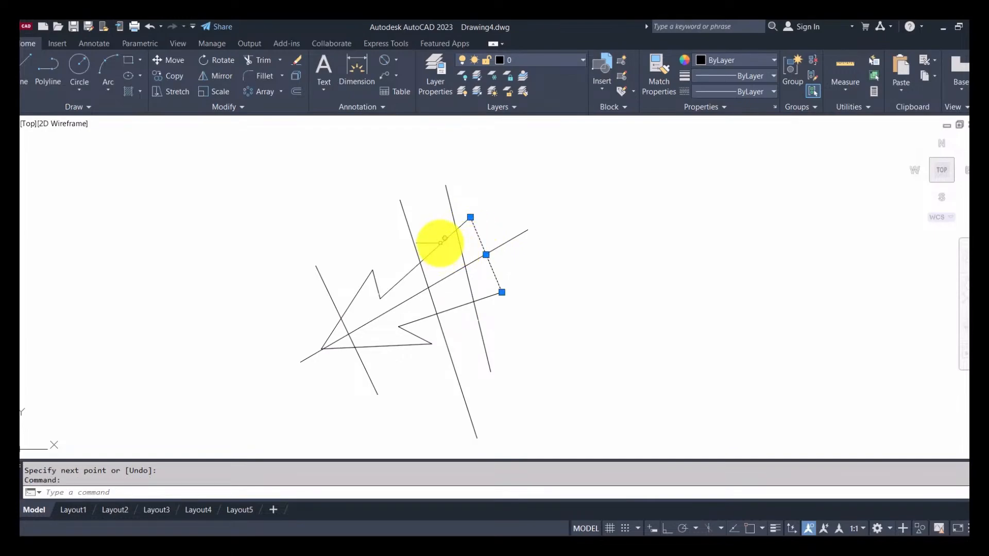
pyautogui.click(438, 246)
pyautogui.click(446, 310)
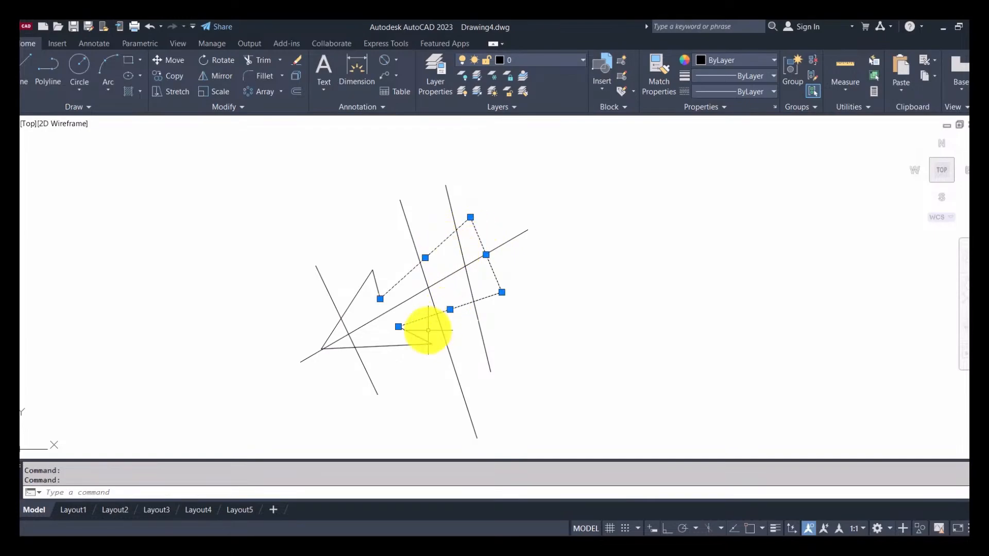
pyautogui.click(410, 345)
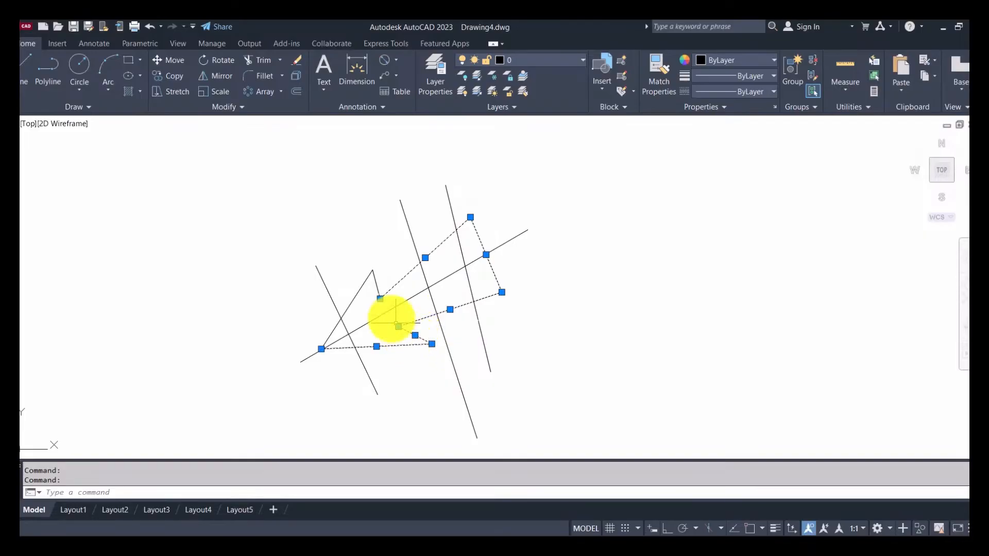
pyautogui.click(358, 292)
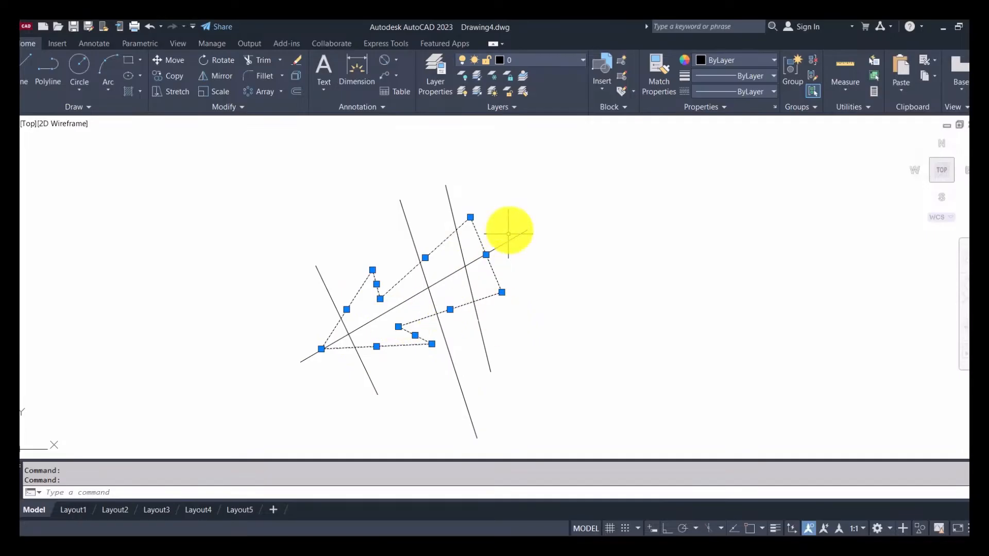
pyautogui.press('Escape')
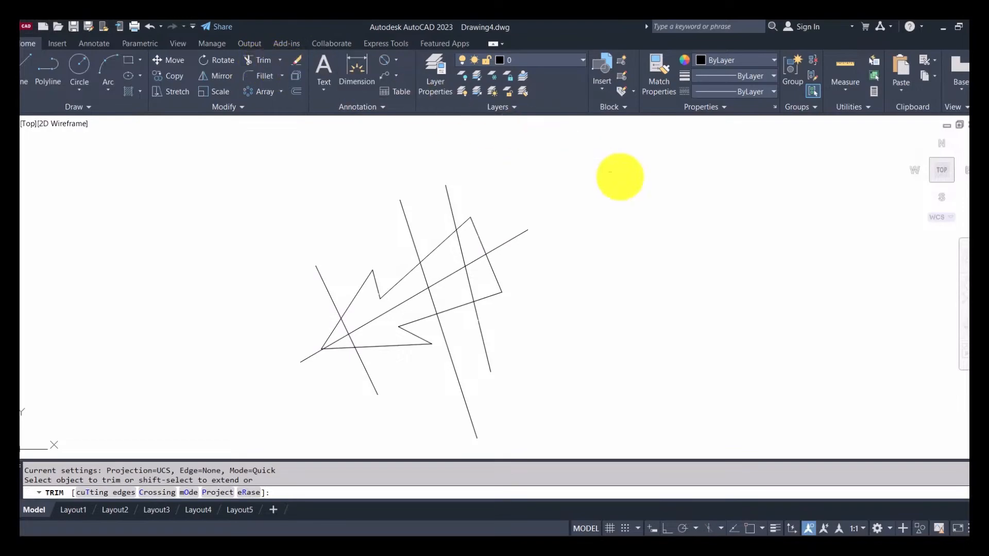
# Trim the line ends outside the arrow outline by picking each one individually, and undo the whole trim.
pyautogui.click(550, 264)
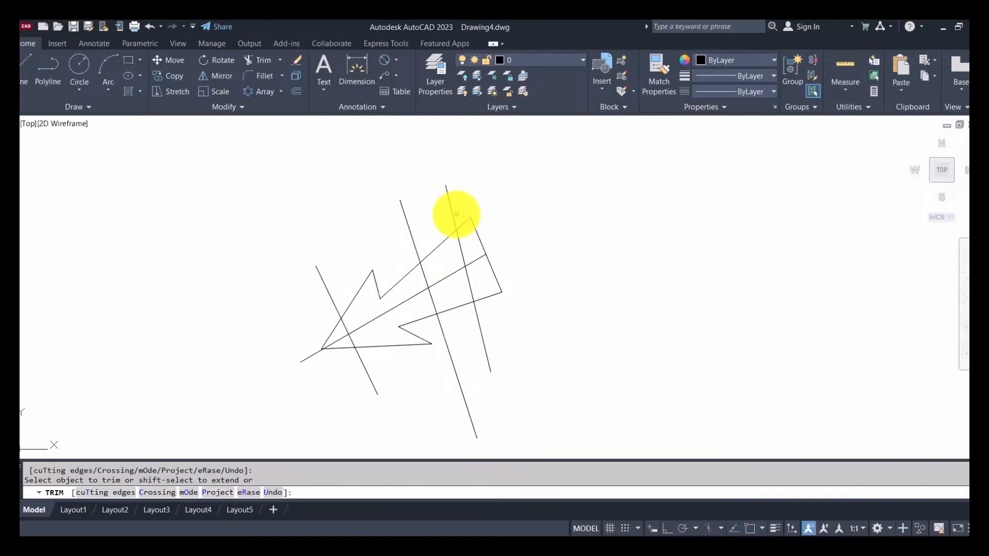
pyautogui.click(453, 217)
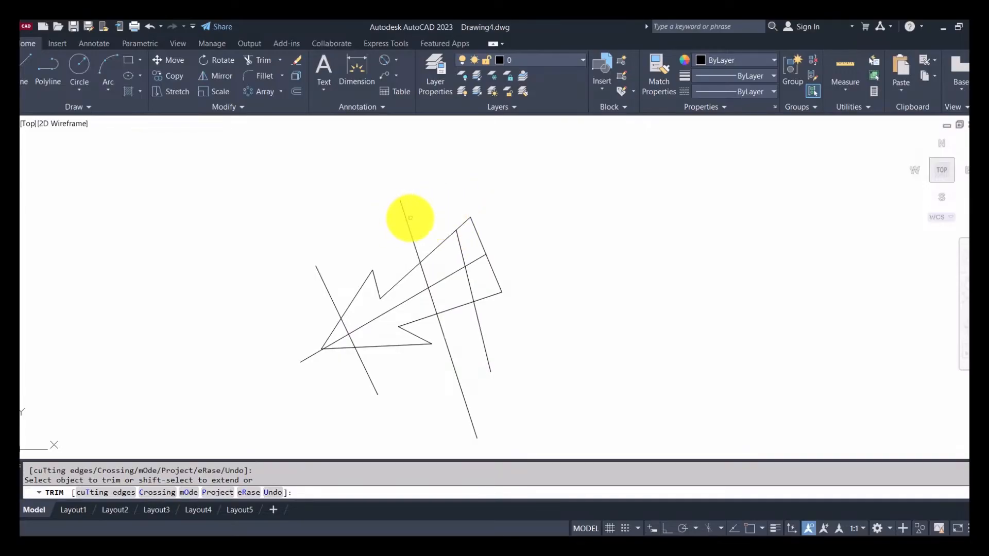
pyautogui.click(407, 226)
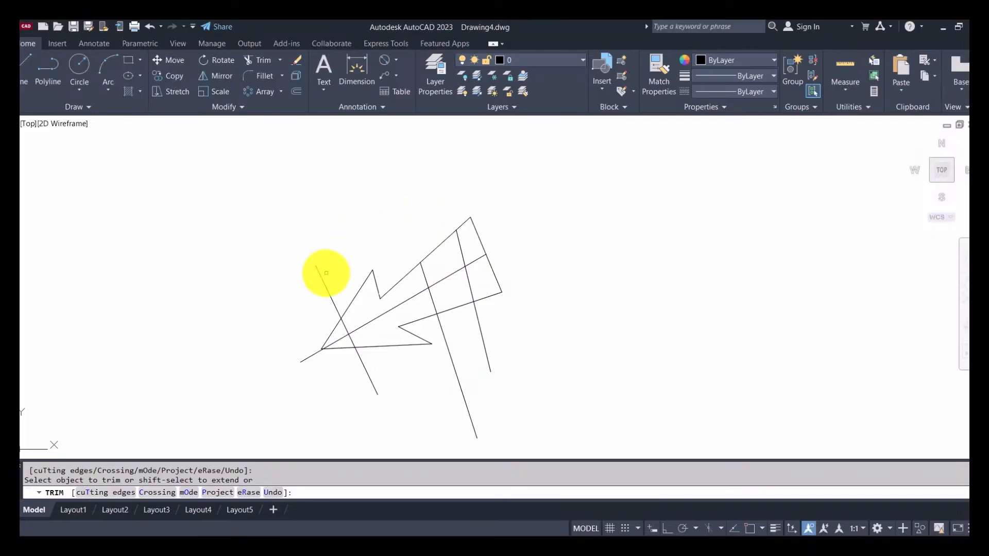
pyautogui.click(323, 283)
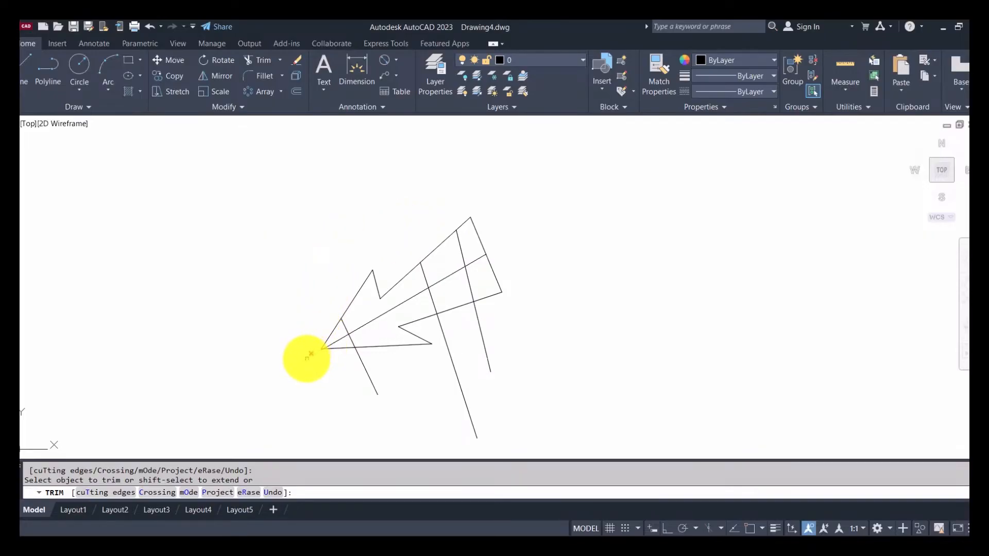
pyautogui.click(304, 357)
pyautogui.click(368, 376)
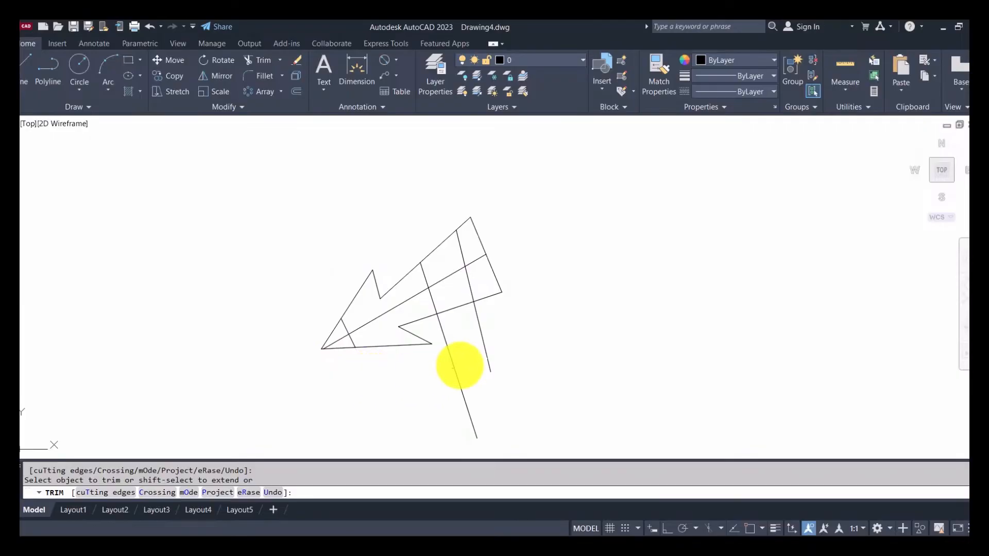
pyautogui.click(452, 363)
pyautogui.click(479, 350)
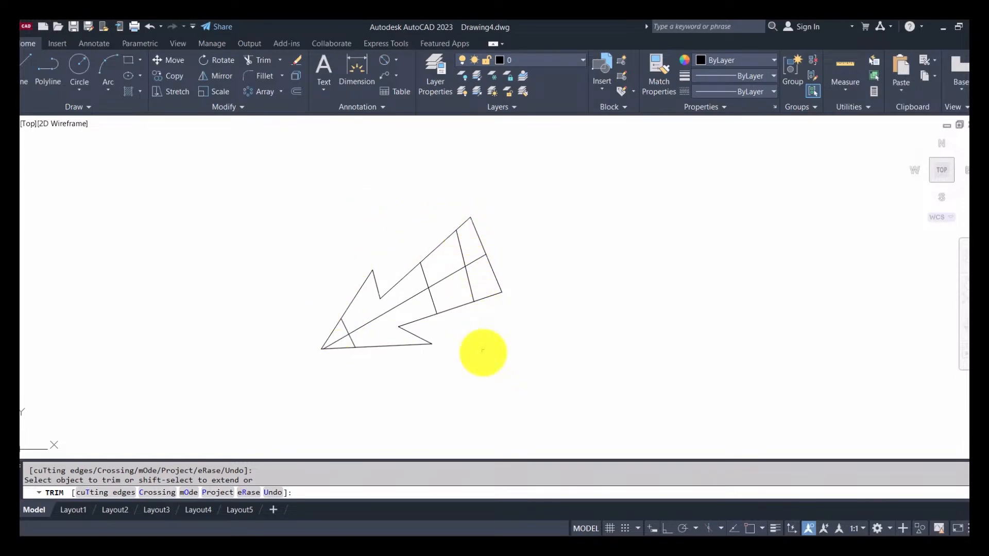
pyautogui.press('Escape')
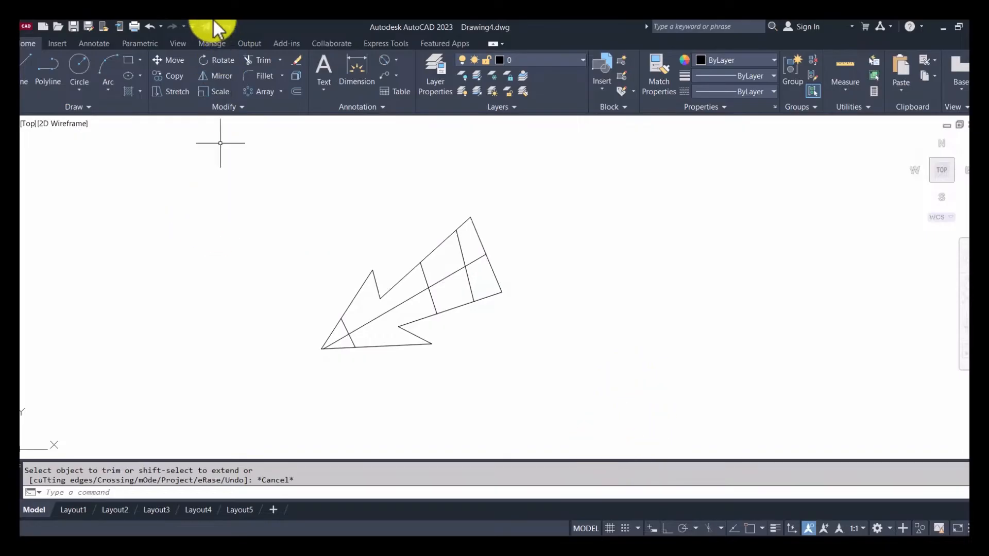
pyautogui.click(147, 26)
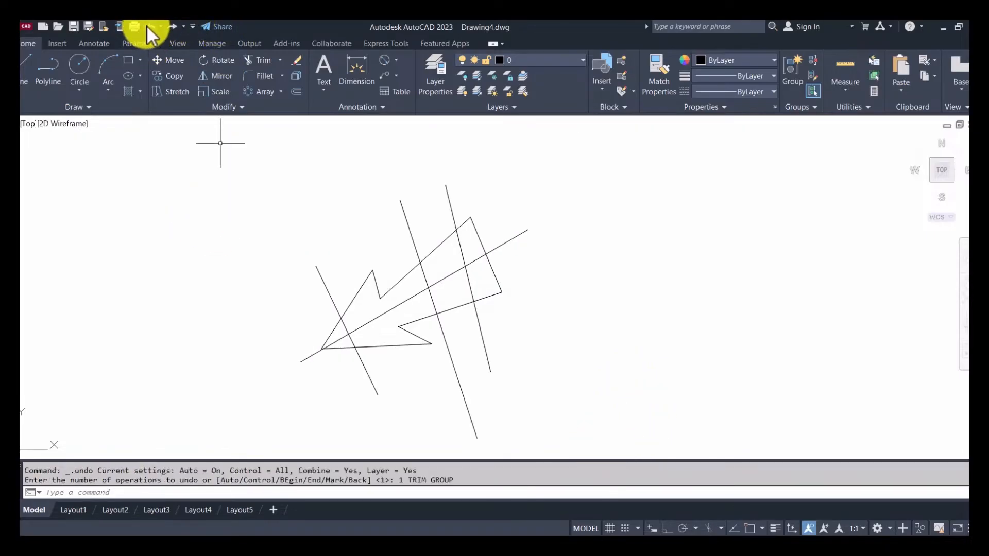
# Trim the line ends outside the arrow outline with several short freehand fence strokes, and undo the trim.
pyautogui.click(262, 57)
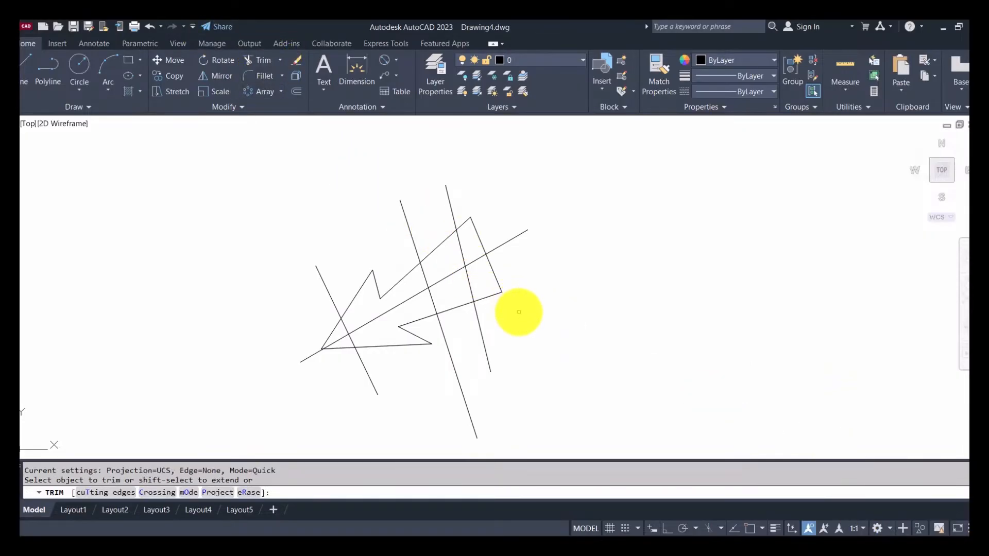
pyautogui.click(519, 309)
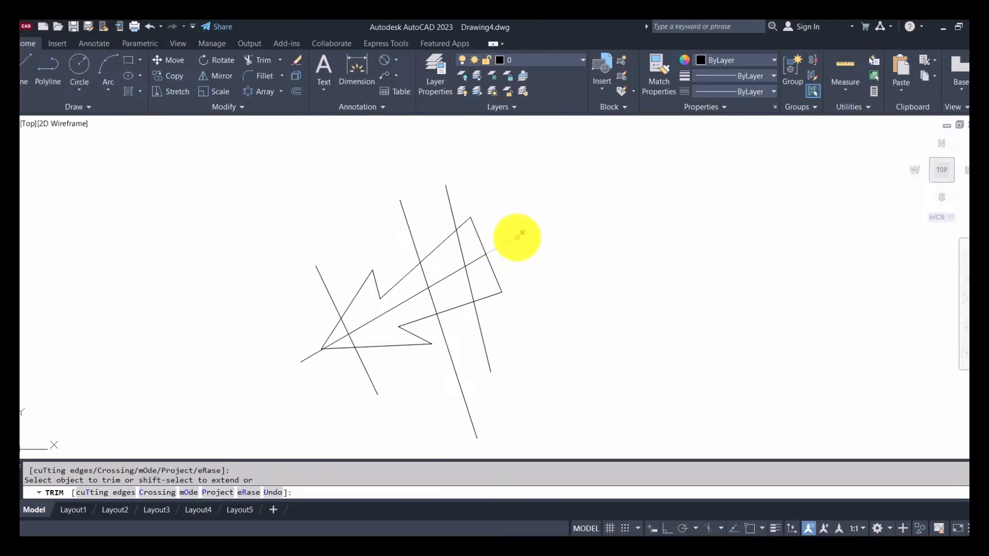
pyautogui.moveTo(518, 237)
pyautogui.mouseDown()
pyautogui.moveTo(468, 189)
pyautogui.moveTo(391, 227)
pyautogui.mouseUp()
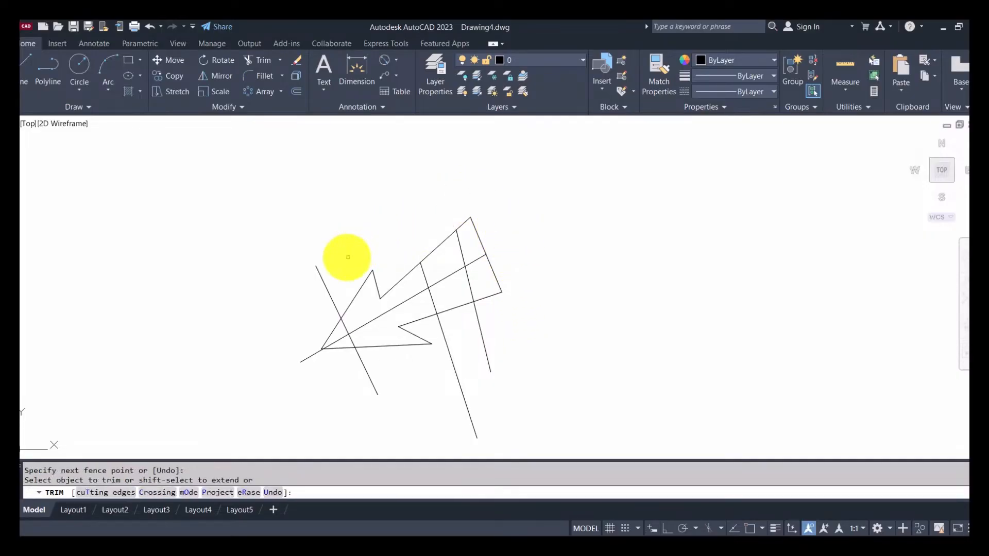
pyautogui.moveTo(348, 258); pyautogui.dragTo(303, 293)
pyautogui.moveTo(297, 341)
pyautogui.mouseDown()
pyautogui.moveTo(333, 390)
pyautogui.moveTo(522, 364)
pyautogui.mouseUp()
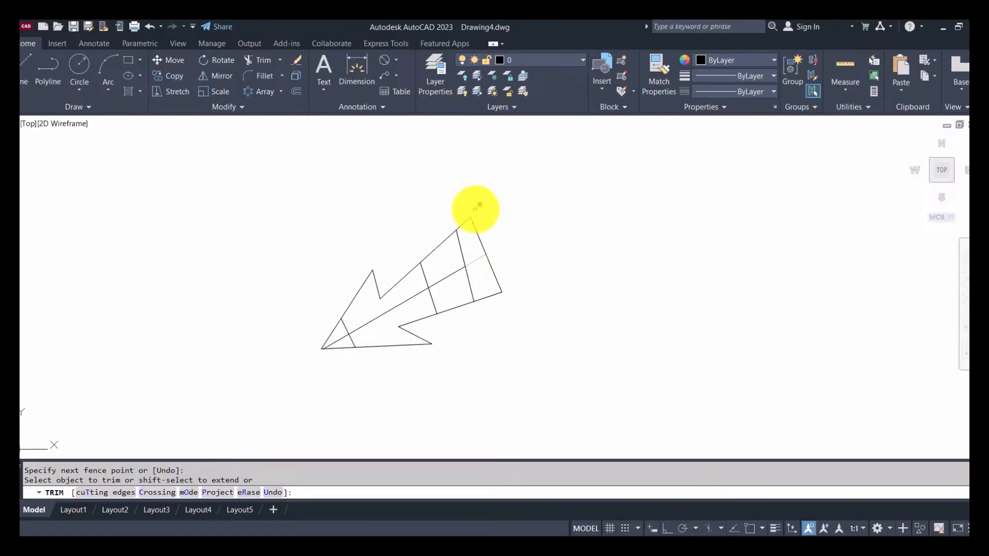
pyautogui.click(150, 26)
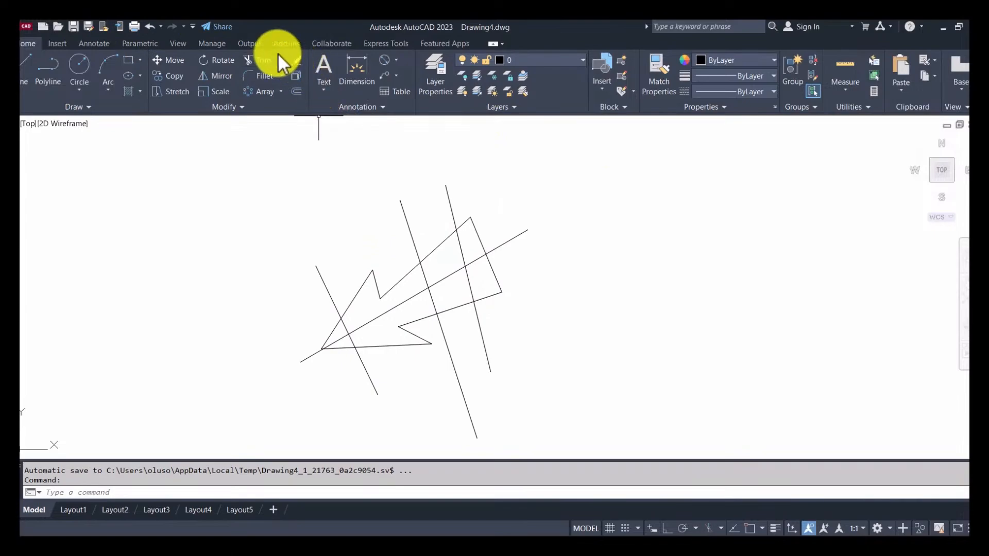
# Trim all line ends outside the arrow outline with long fence strokes along its upper and lower sides, and end the Trim command.
pyautogui.click(253, 59)
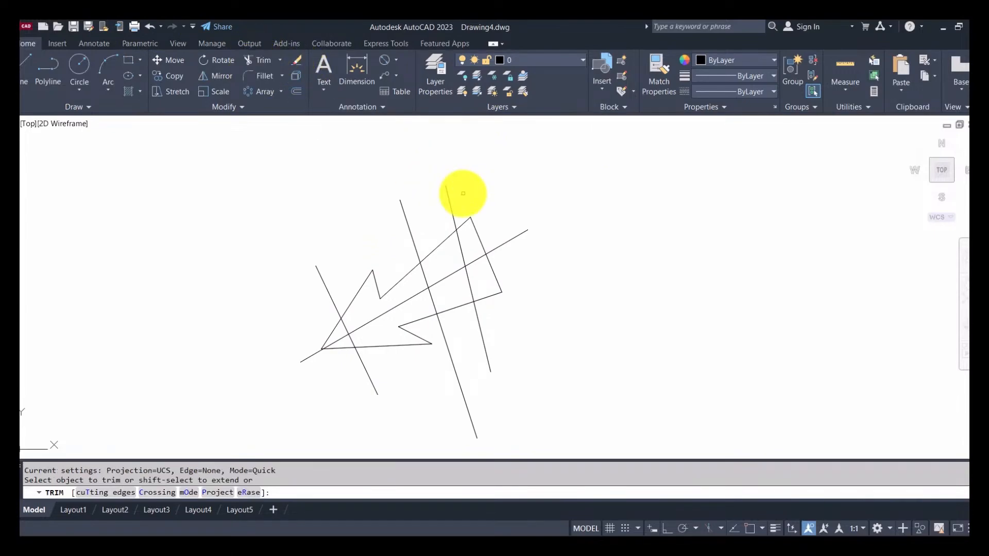
pyautogui.click(539, 246)
pyautogui.moveTo(504, 215)
pyautogui.mouseDown()
pyautogui.moveTo(441, 192)
pyautogui.moveTo(287, 298)
pyautogui.mouseUp()
pyautogui.moveTo(338, 426)
pyautogui.mouseDown()
pyautogui.moveTo(289, 346)
pyautogui.moveTo(331, 371)
pyautogui.moveTo(430, 376)
pyautogui.moveTo(515, 329)
pyautogui.moveTo(529, 347)
pyautogui.mouseUp()
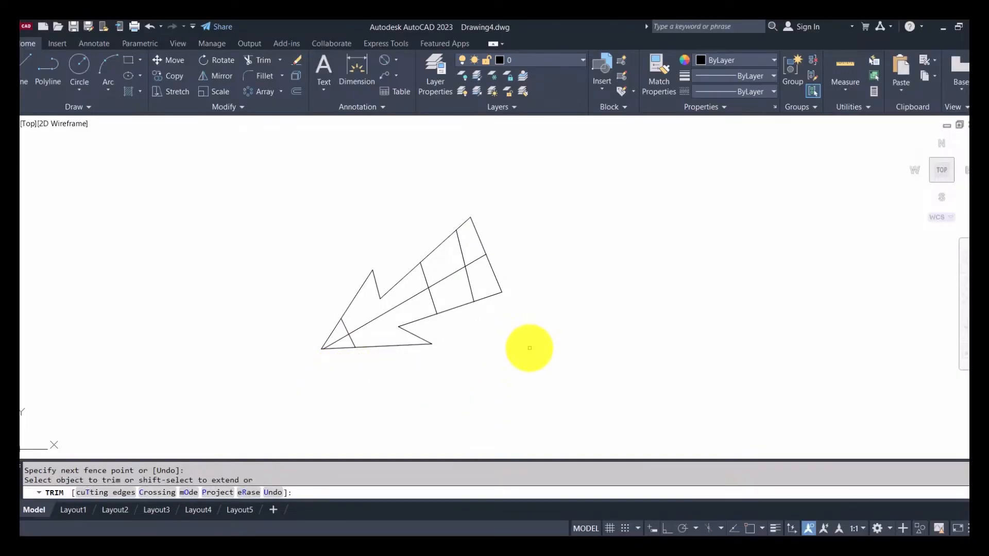
pyautogui.press('Escape')
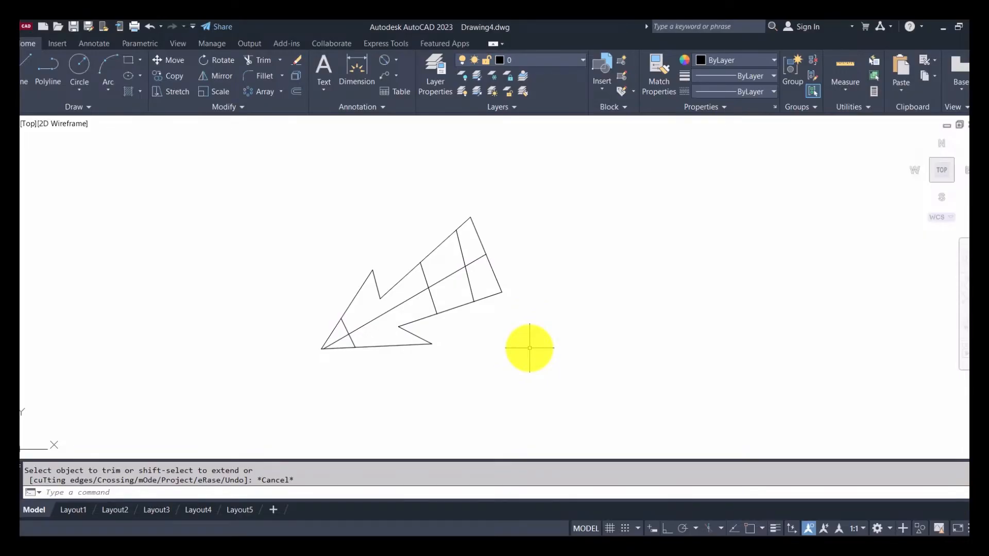
pyautogui.press('Escape')
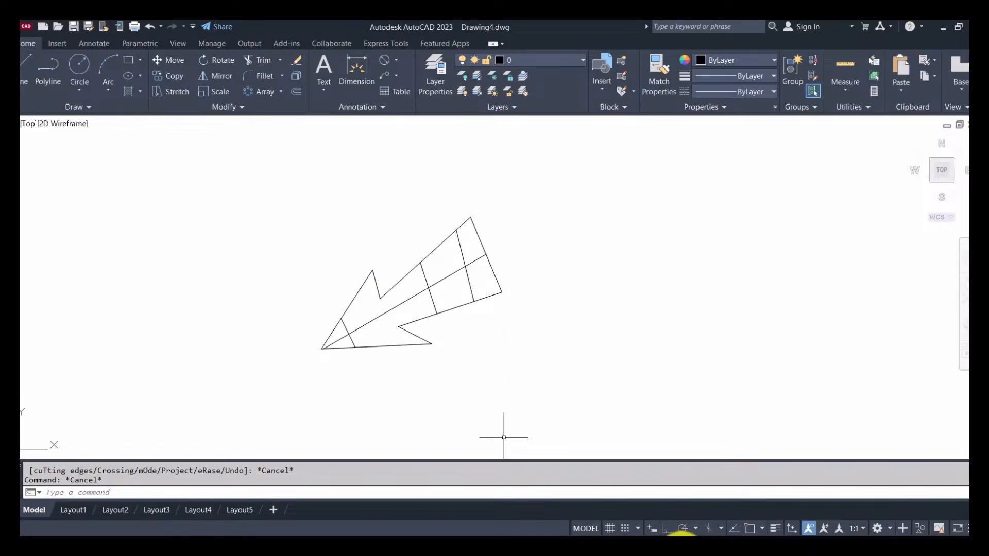
# Check the Practice 11.png house elevation image, return to AutoCAD, and erase the whole arrow with its inner lines.
pyautogui.click(681, 535)
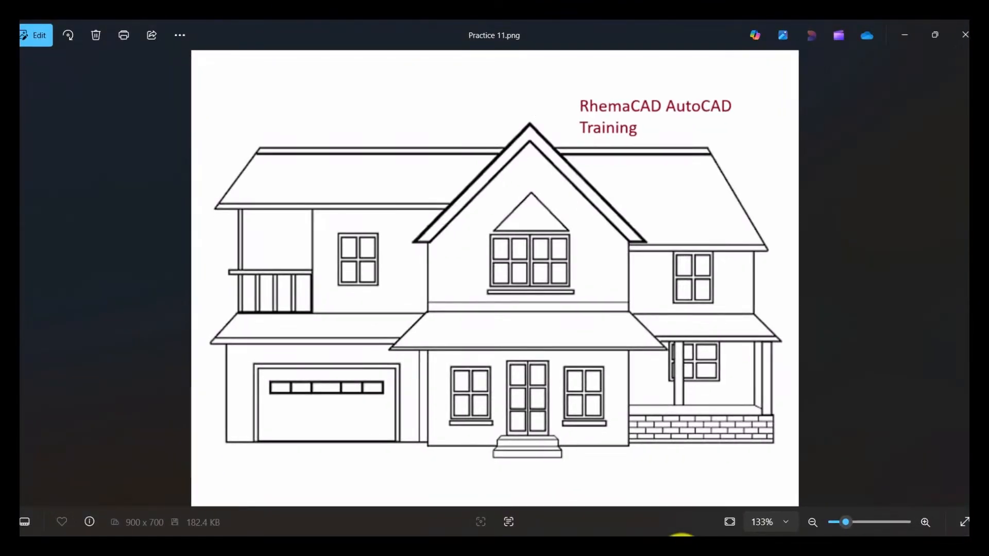
pyautogui.click(681, 535)
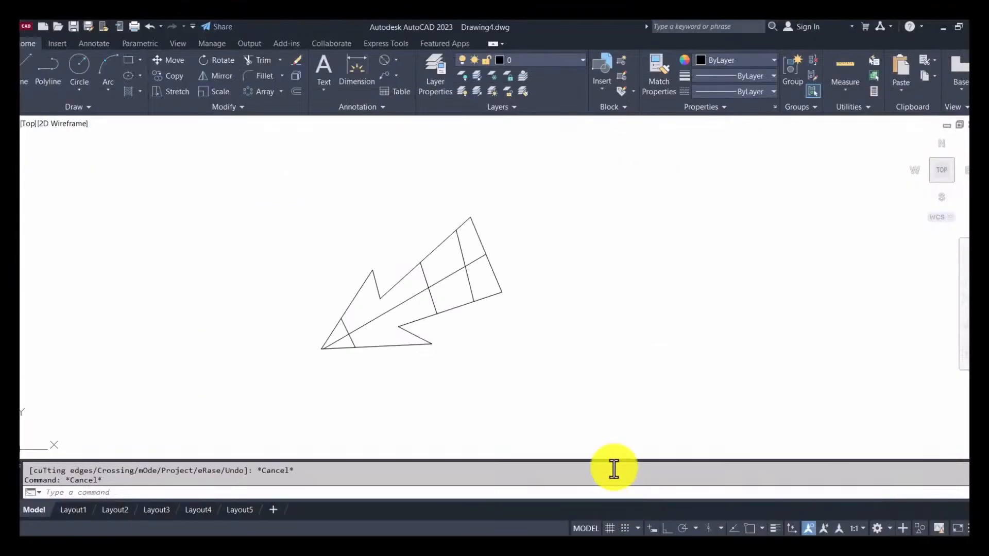
pyautogui.moveTo(610, 390)
pyautogui.mouseDown()
pyautogui.moveTo(304, 276)
pyautogui.moveTo(273, 214)
pyautogui.moveTo(281, 190)
pyautogui.mouseUp()
pyautogui.press('Delete')
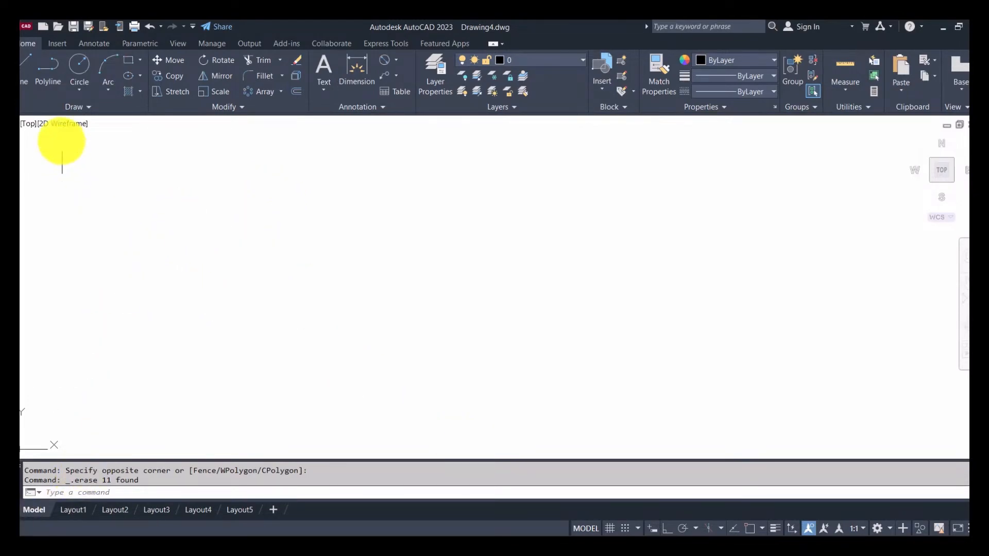
# Choose the Practice 11 image from the Downloads folder to attach, keeping insertion point and scale specified on screen.
pyautogui.click(58, 44)
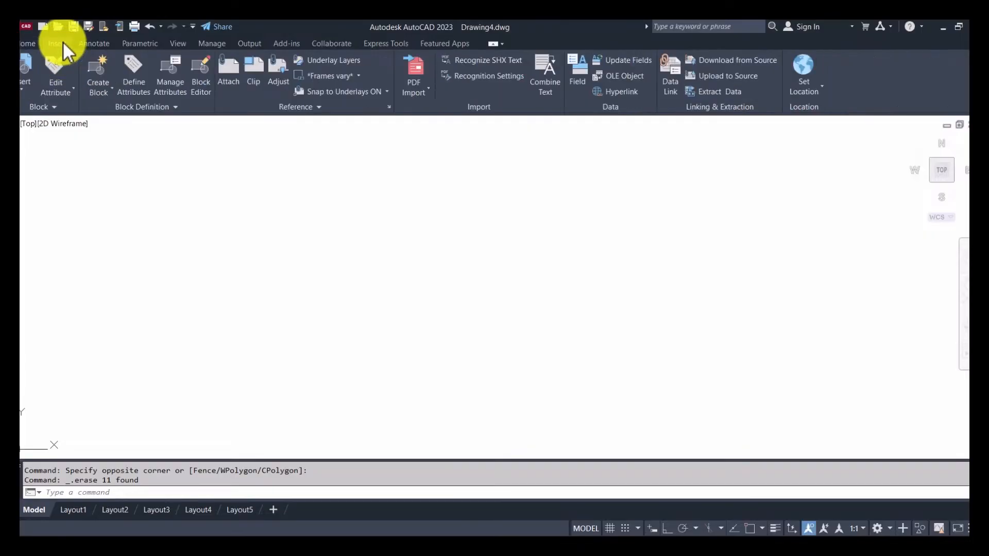
pyautogui.click(236, 82)
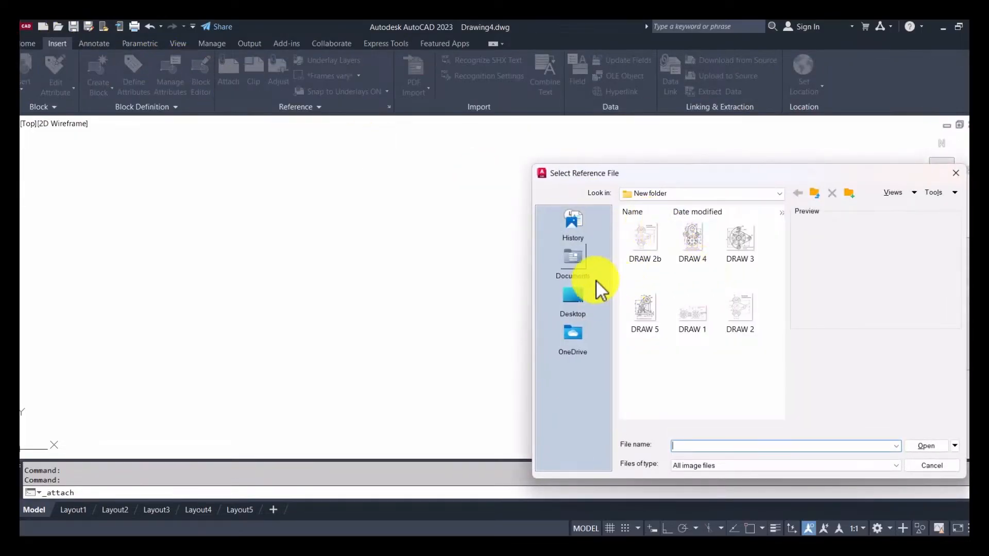
pyautogui.click(708, 195)
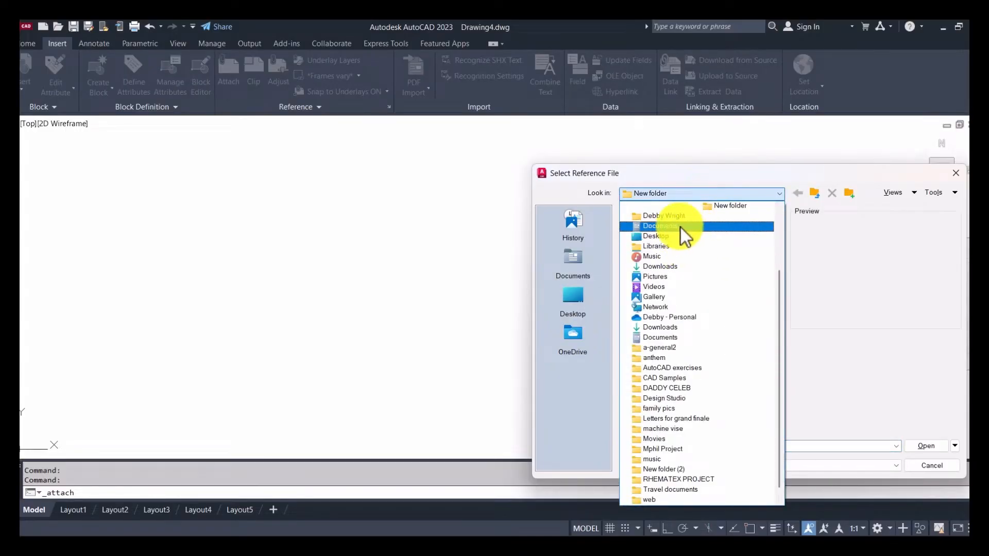
pyautogui.click(667, 266)
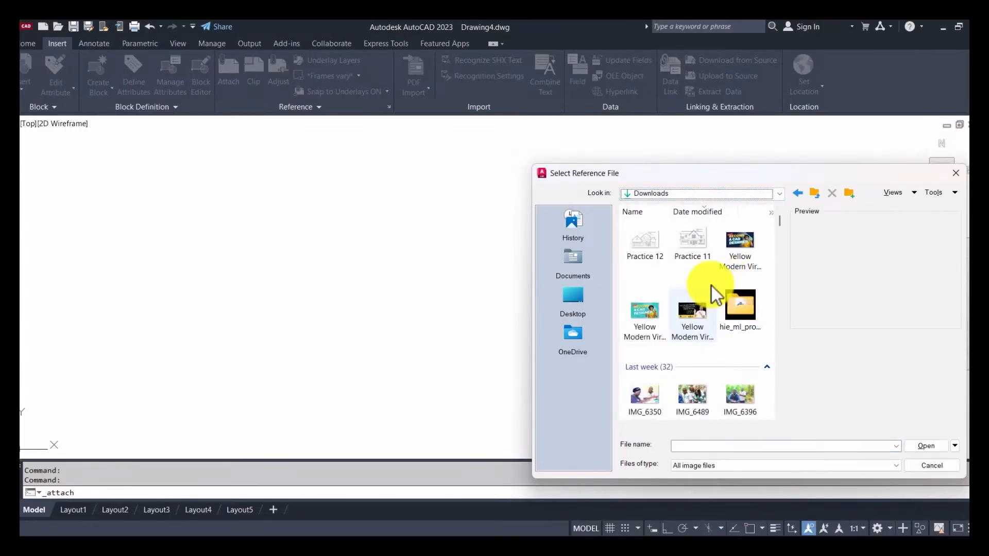
pyautogui.click(692, 253)
pyautogui.click(923, 446)
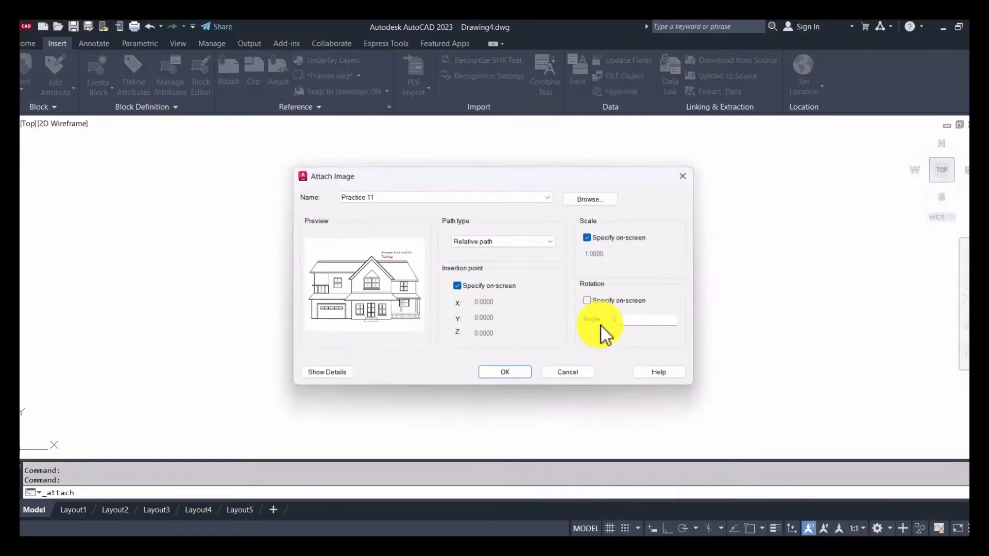
pyautogui.click(505, 373)
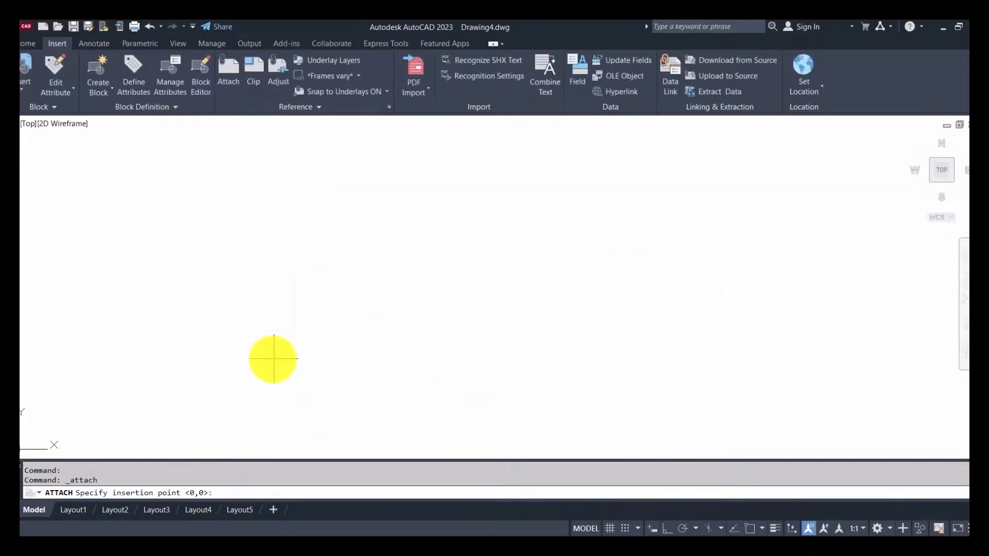
# Place the Practice 11 image in the empty drawing area and scale it up freehand, leaving working space beside it.
pyautogui.click(210, 377)
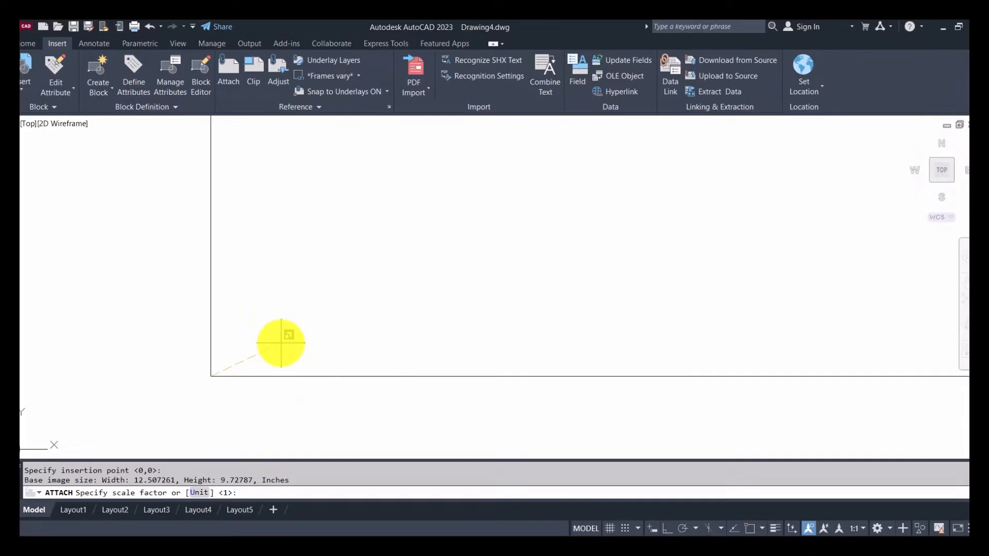
pyautogui.click(281, 343)
pyautogui.scroll(-8, 281, 343)
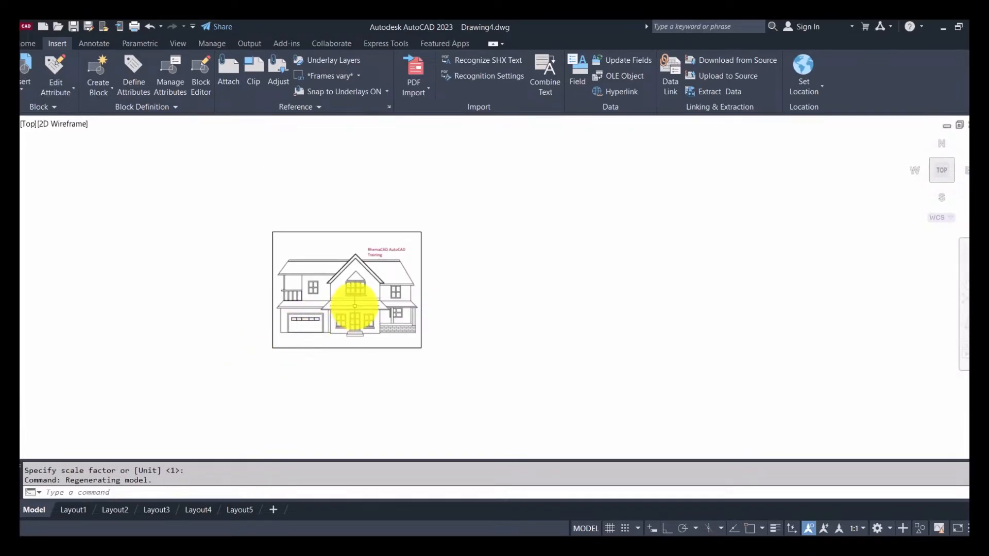
pyautogui.scroll(3, 353, 296)
pyautogui.scroll(3, 288, 277)
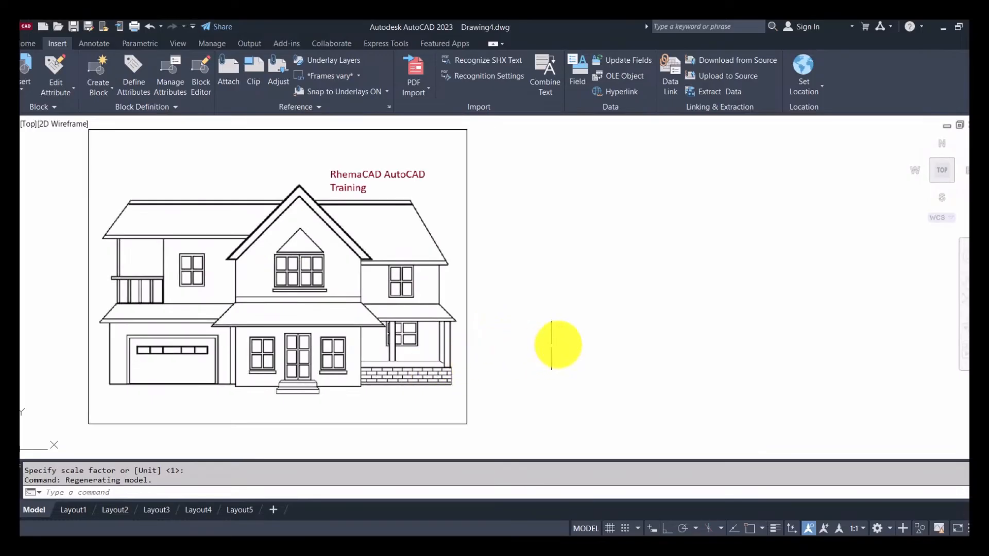
pyautogui.moveTo(565, 337); pyautogui.dragTo(513, 335, button='middle')
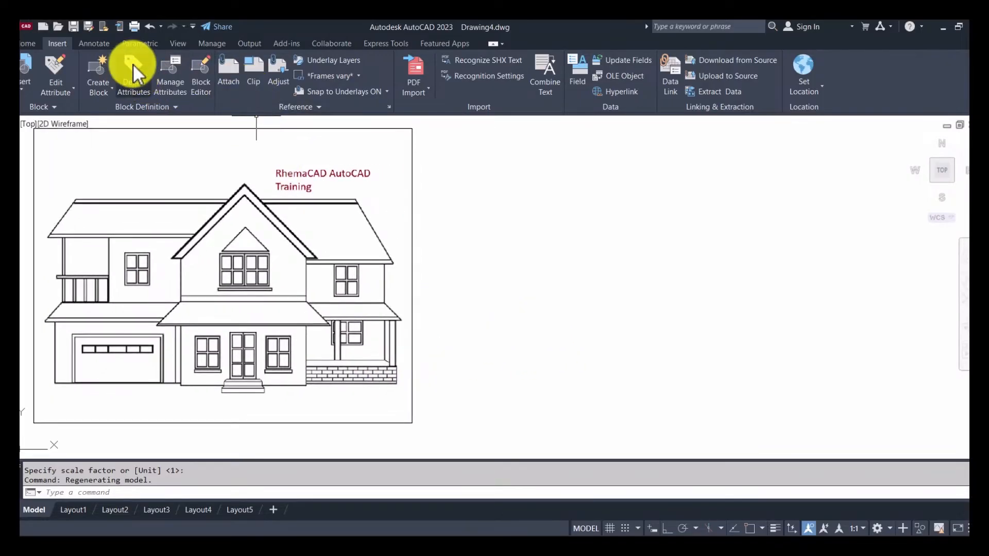
# With Ortho on, draw a horizontal ground line beside the house image as two collinear segments, the first about 3011 units long.
pyautogui.click(24, 45)
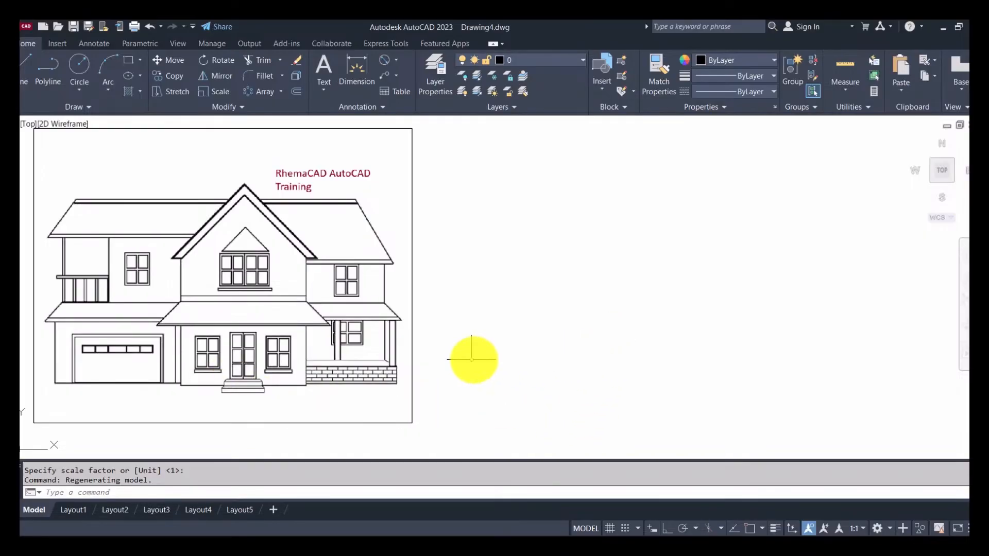
pyautogui.click(25, 64)
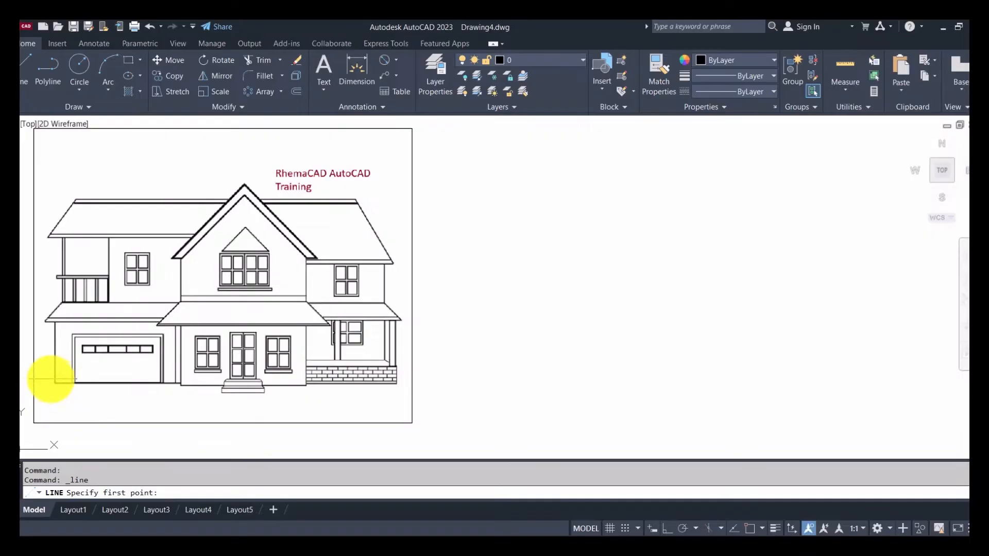
pyautogui.click(470, 391)
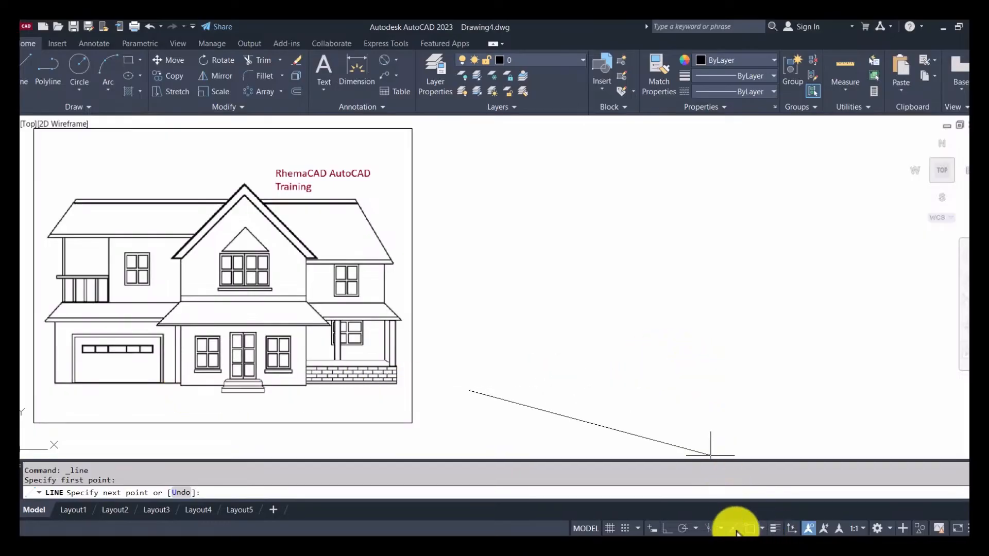
pyautogui.click(668, 529)
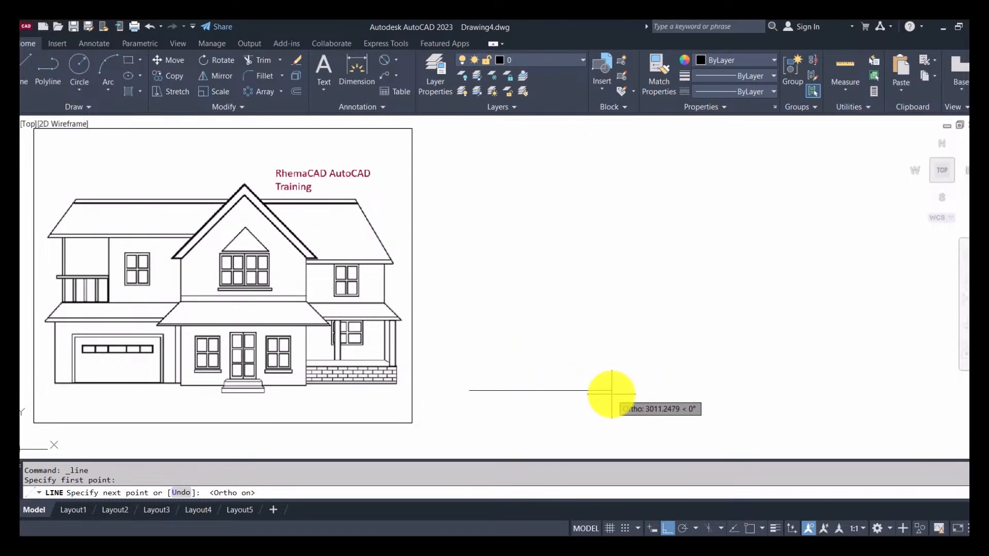
pyautogui.click(612, 390)
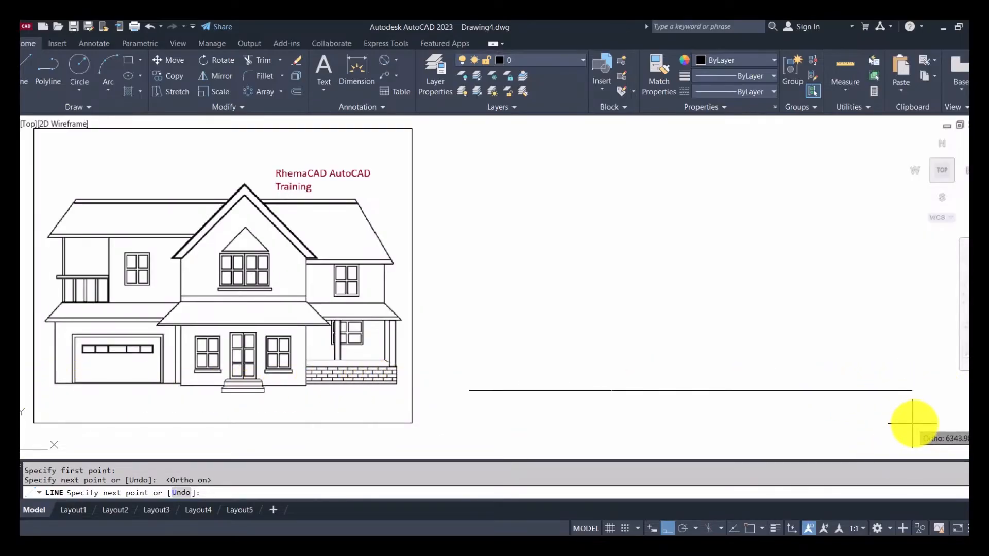
pyautogui.click(939, 405)
pyautogui.rightClick(562, 204)
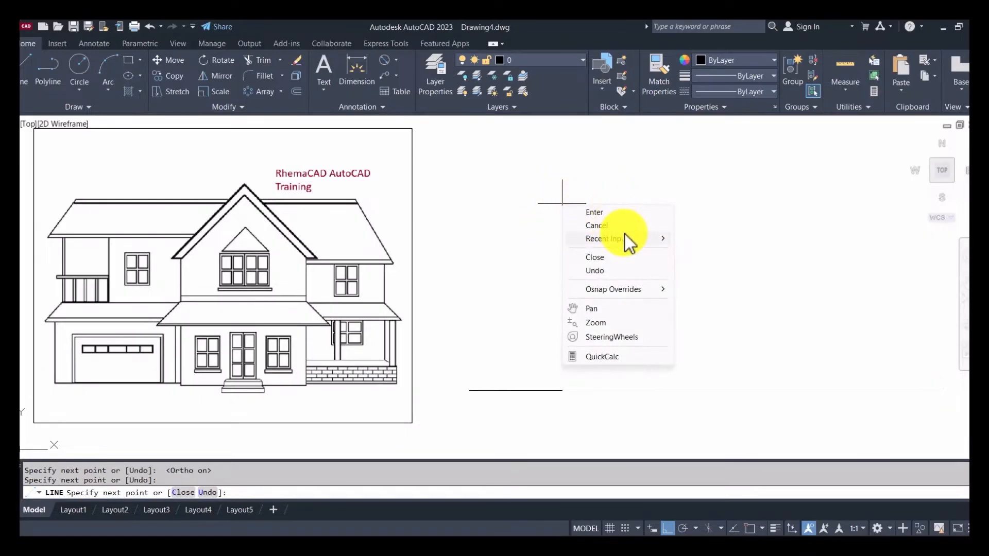
pyautogui.click(791, 286)
pyautogui.press('Escape')
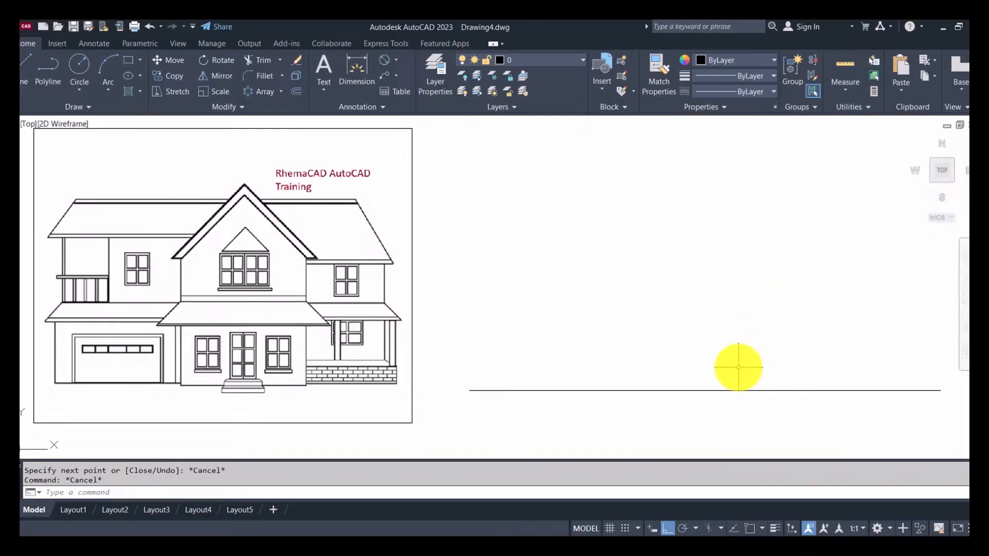
pyautogui.press('Escape')
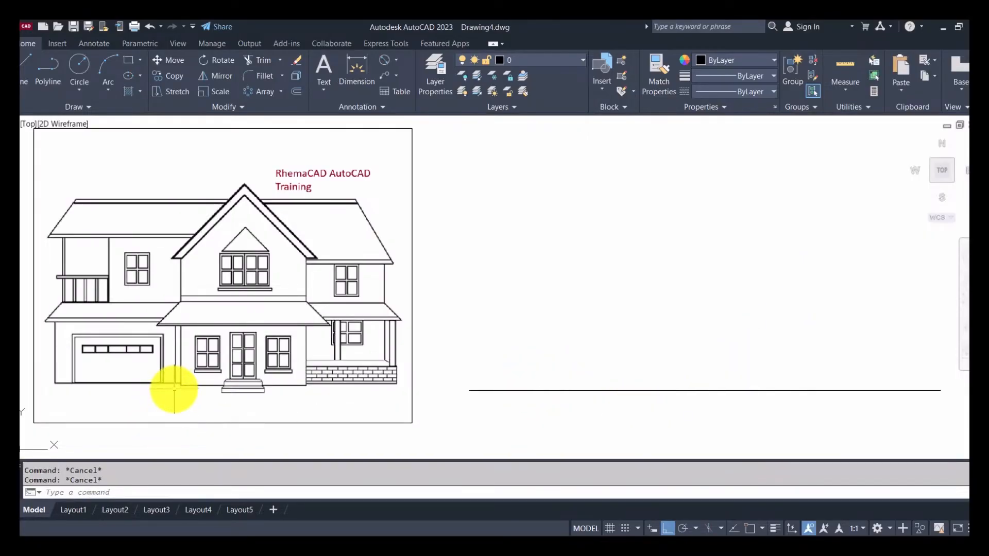
# Draw the front wall of the house's central block as a rectangle starting slightly below the ground line near its middle.
pyautogui.scroll(5, 175, 384)
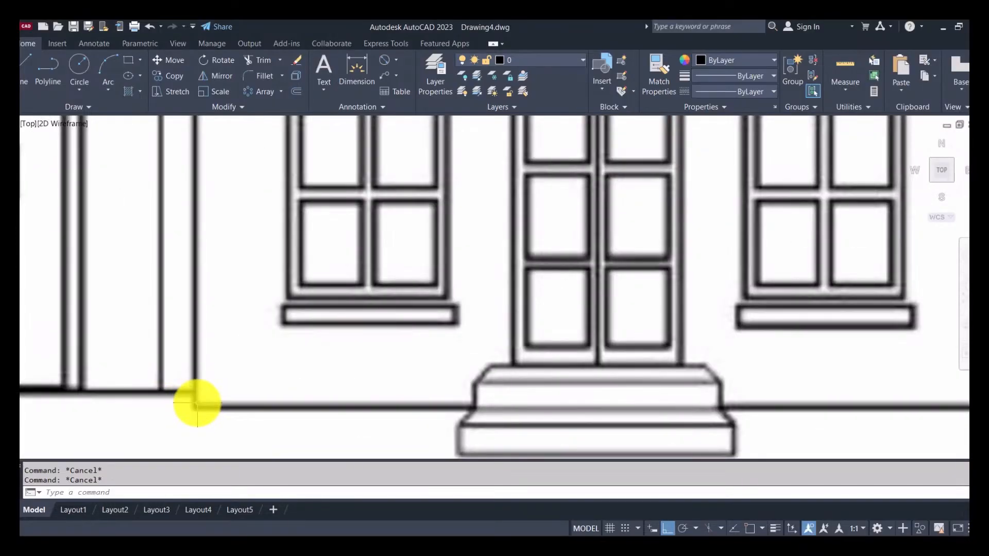
pyautogui.scroll(-8, 197, 404)
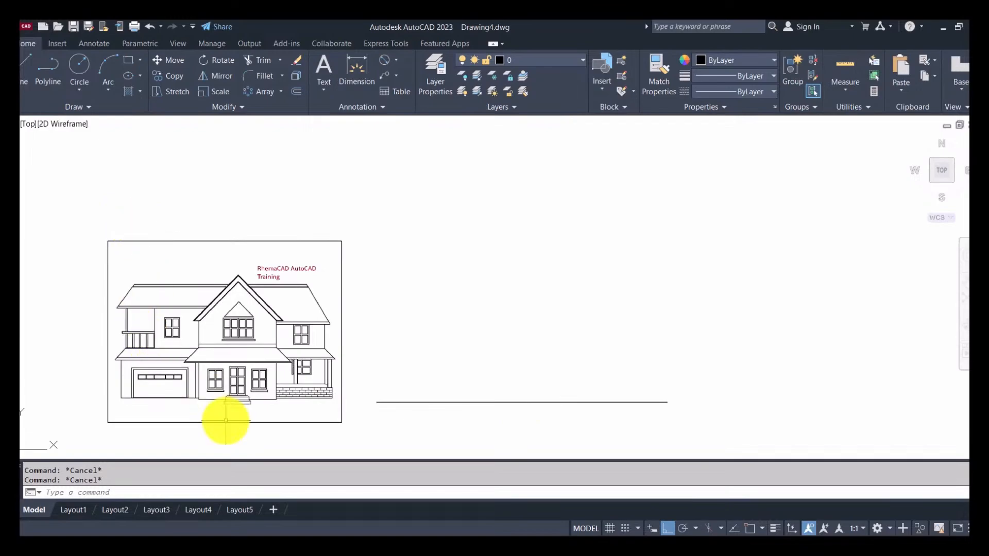
pyautogui.scroll(2, 206, 400)
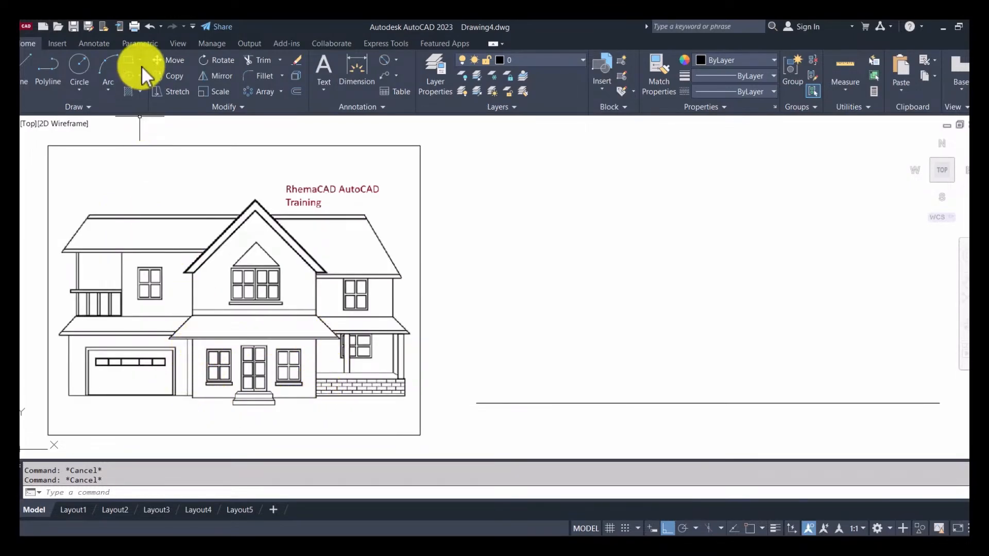
pyautogui.click(126, 60)
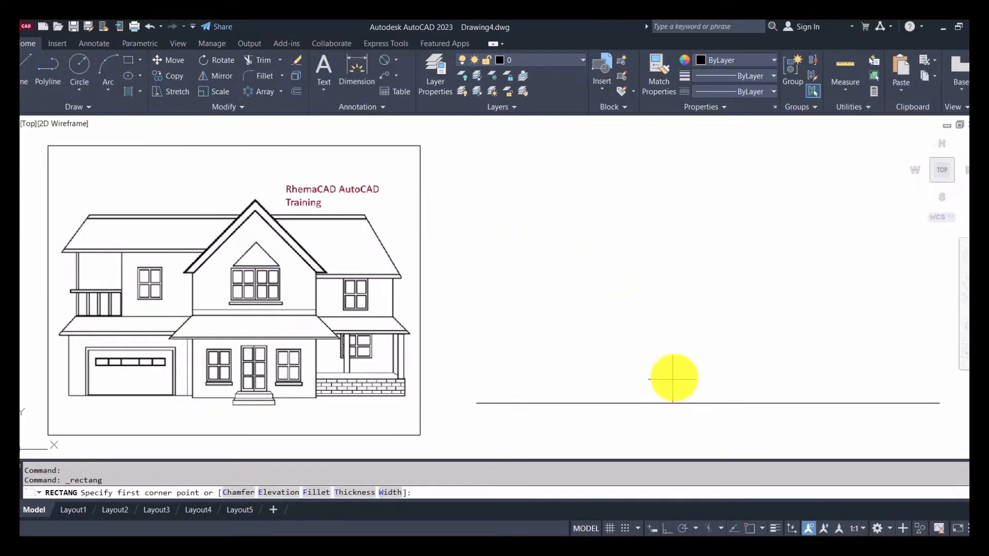
pyautogui.click(655, 410)
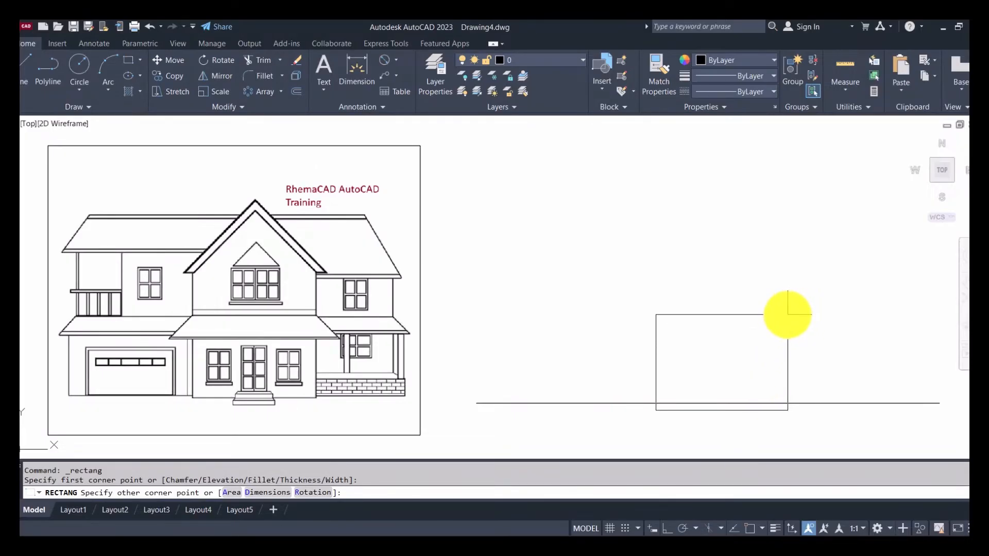
pyautogui.click(788, 315)
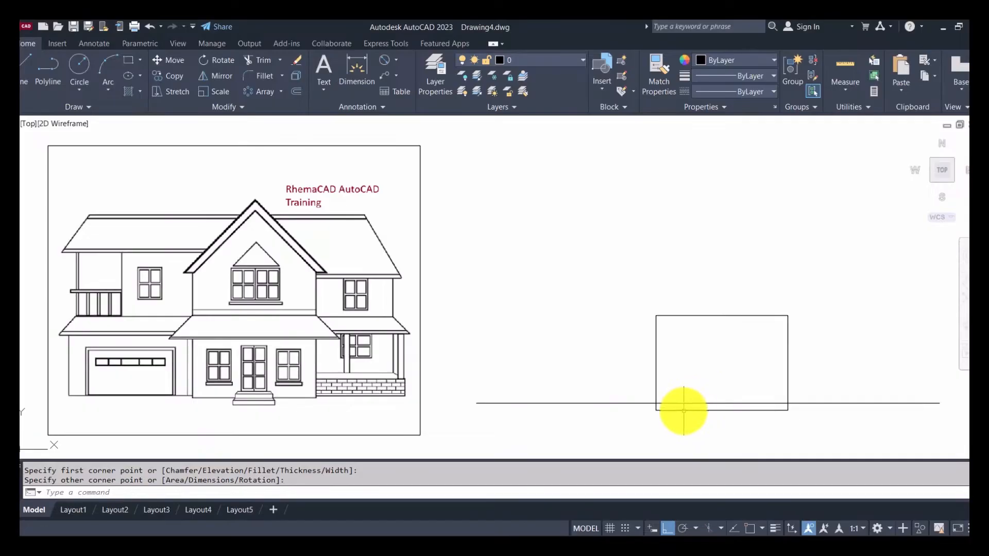
# Compare the wall base with the reference image and trim away the piece of ground line inside the rectangle.
pyautogui.scroll(10, 187, 391)
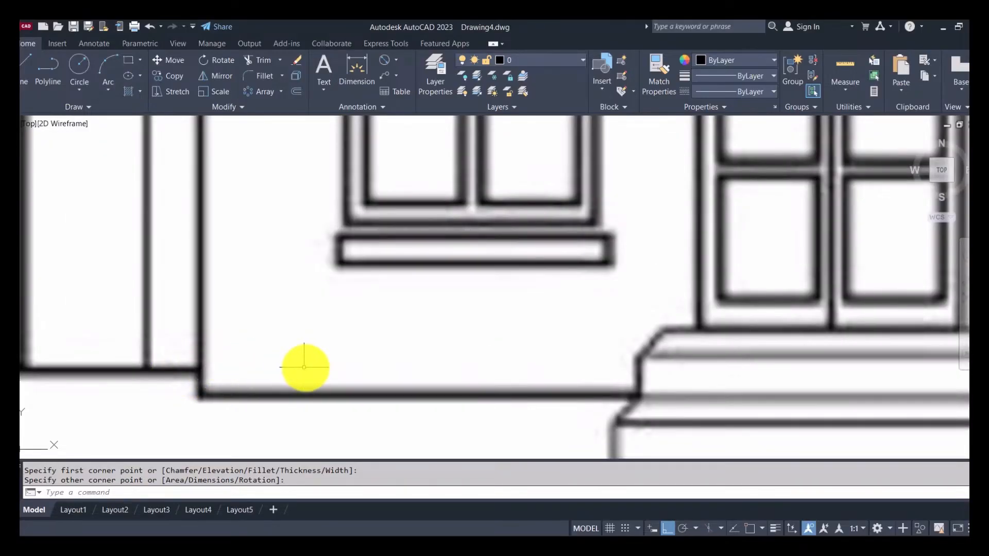
pyautogui.scroll(-5, 231, 372)
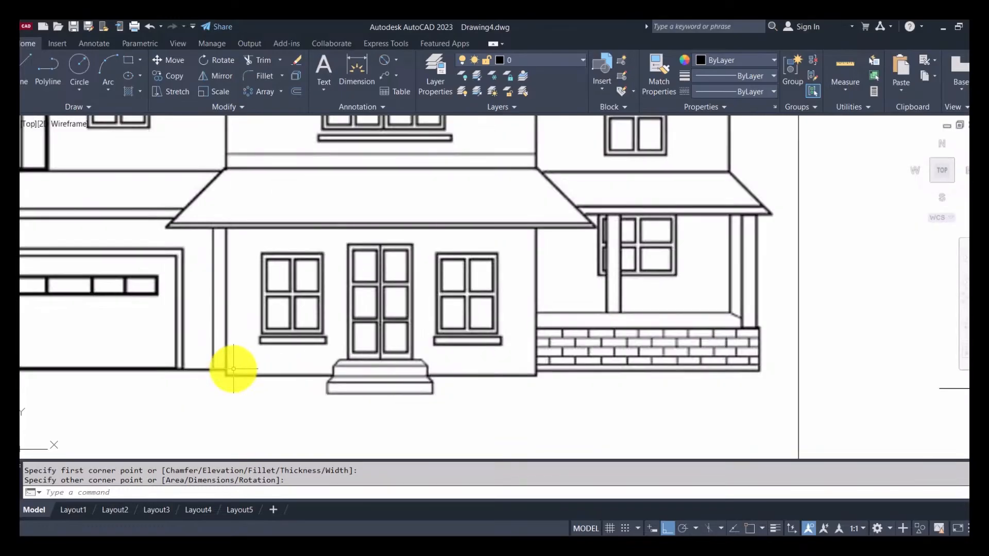
pyautogui.scroll(-5, 376, 386)
pyautogui.moveTo(819, 394); pyautogui.dragTo(693, 370, button='middle')
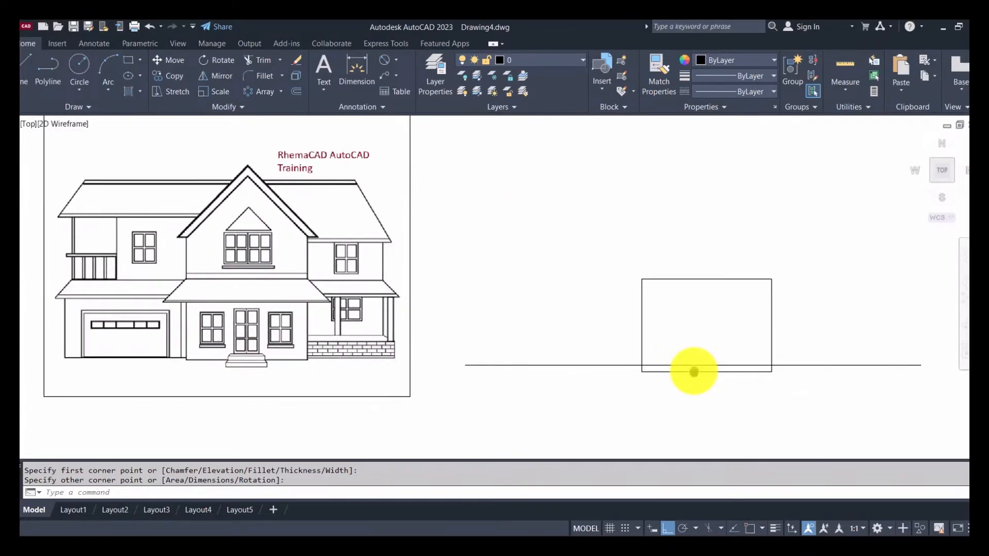
pyautogui.click(248, 59)
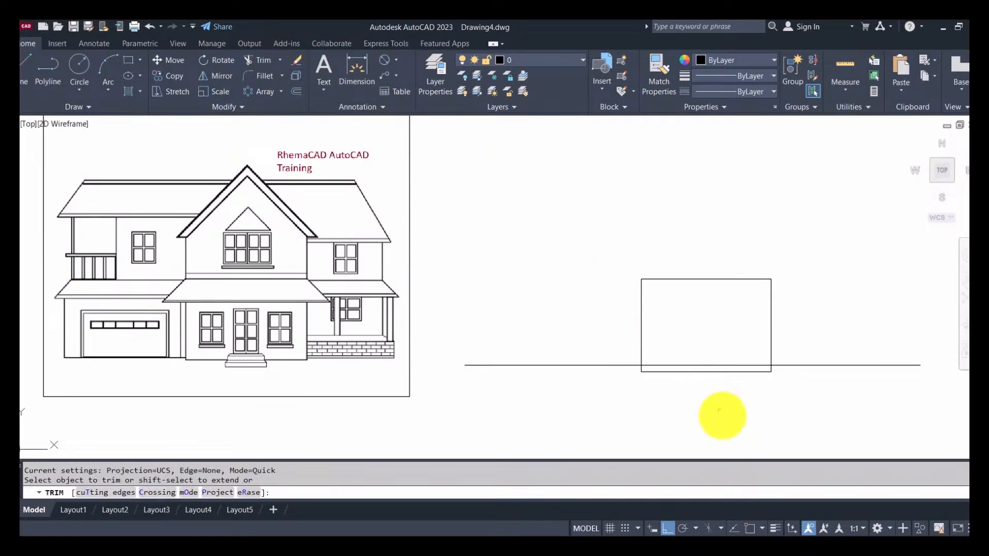
pyautogui.click(710, 368)
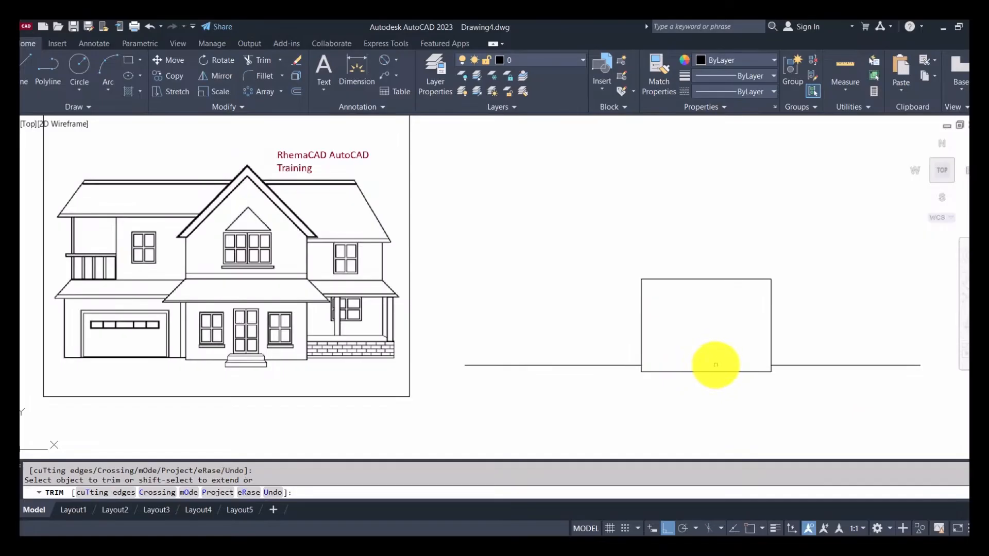
pyautogui.scroll(-2, 711, 344)
pyautogui.scroll(2, 715, 341)
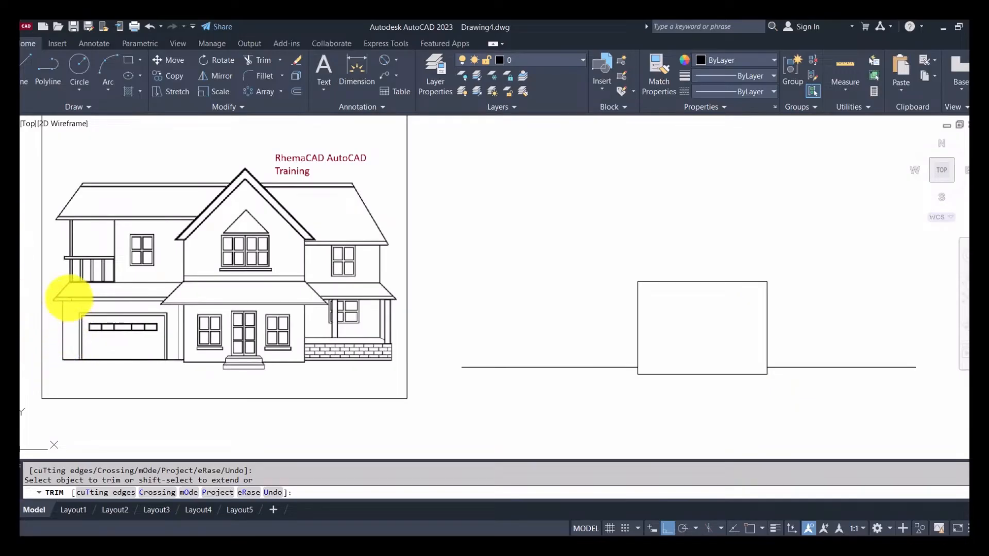
# With object snap, start a line at the front wall's upper-left corner, then draw a short horizontal eave overhang leftward using Ortho.
pyautogui.click(25, 66)
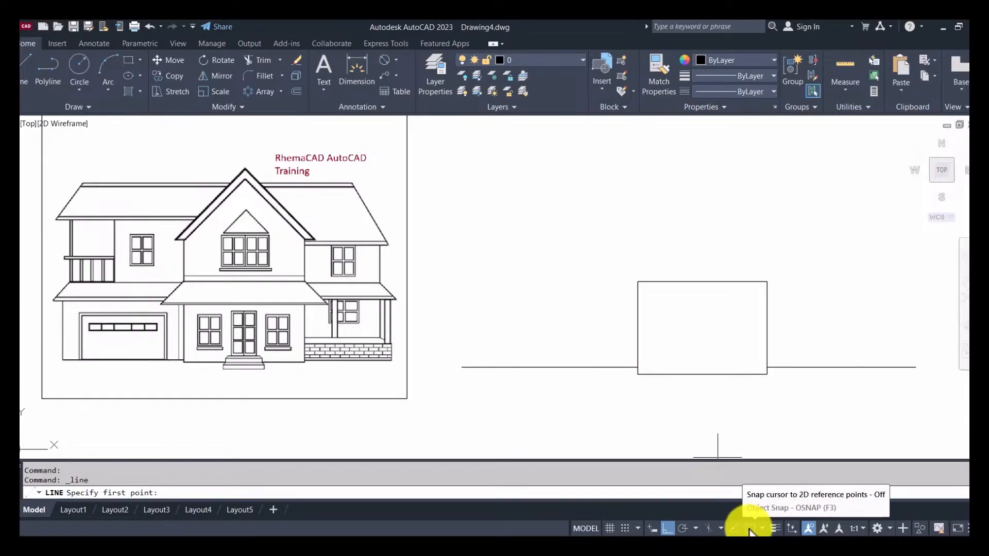
pyautogui.click(667, 529)
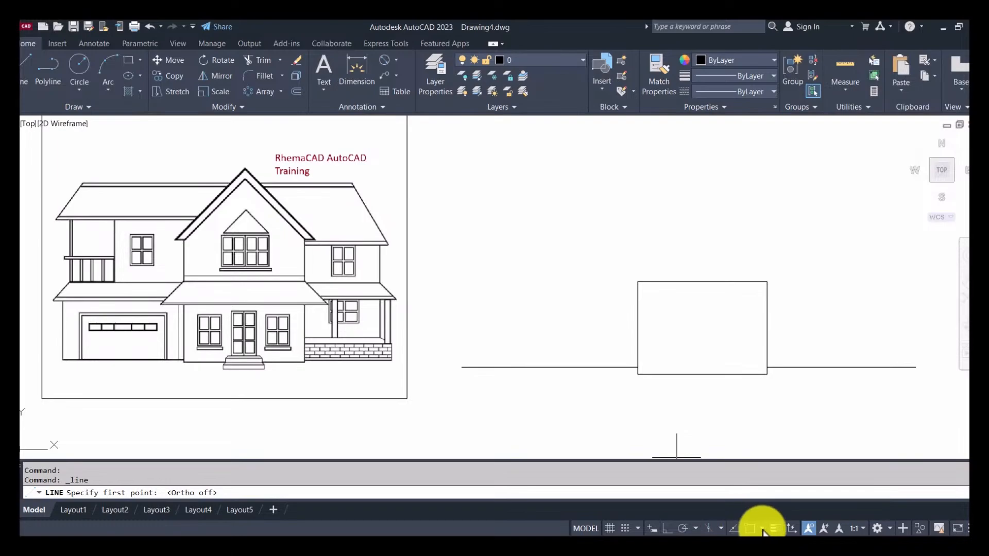
pyautogui.click(764, 530)
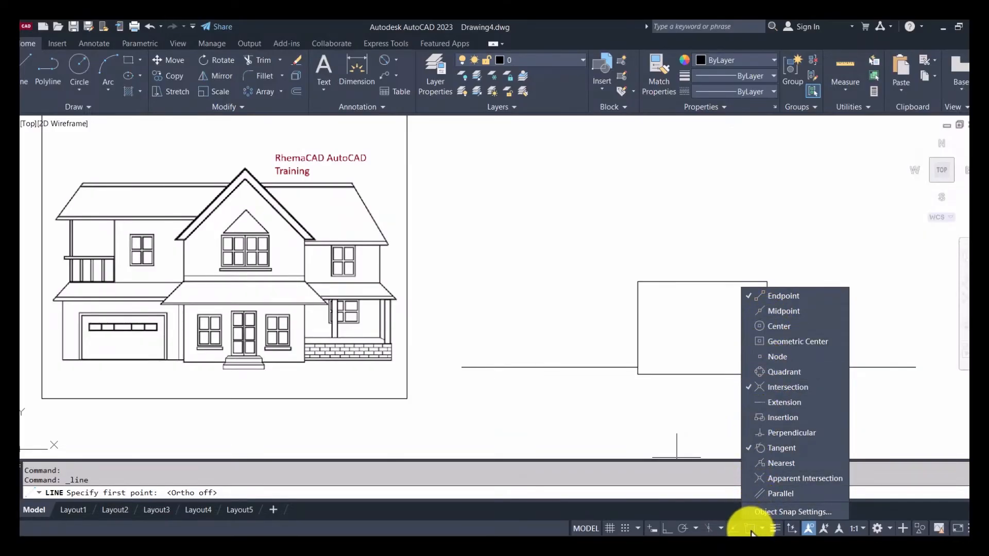
pyautogui.click(606, 187)
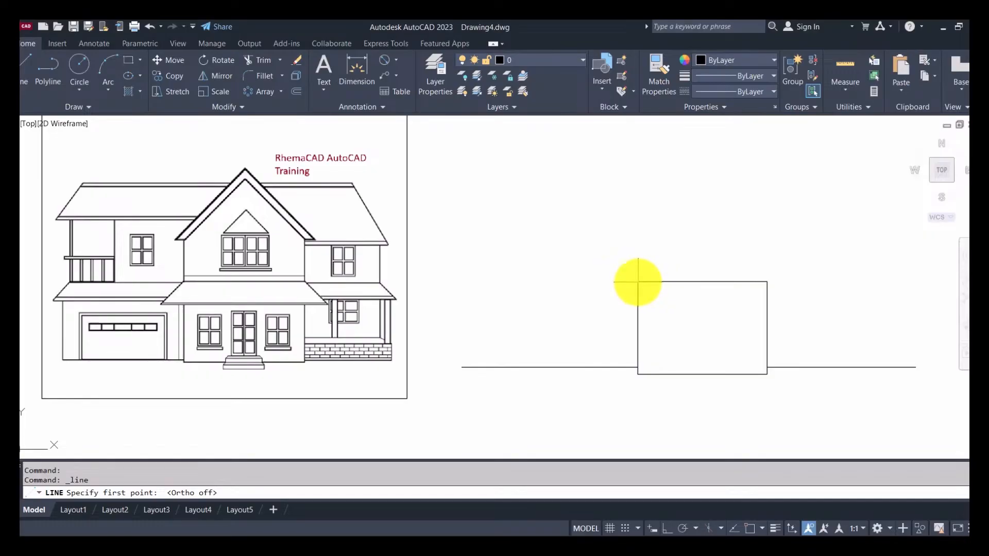
pyautogui.click(749, 528)
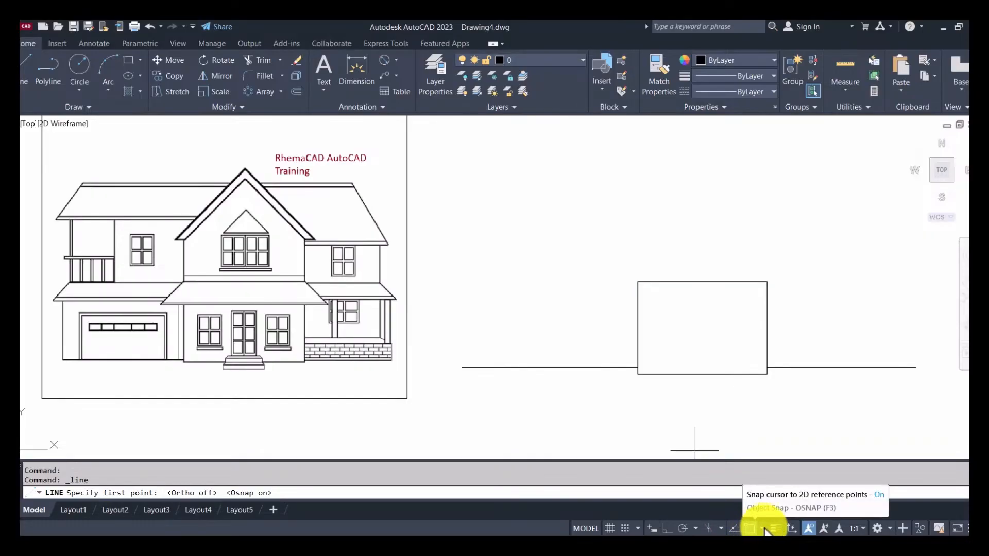
pyautogui.click(765, 530)
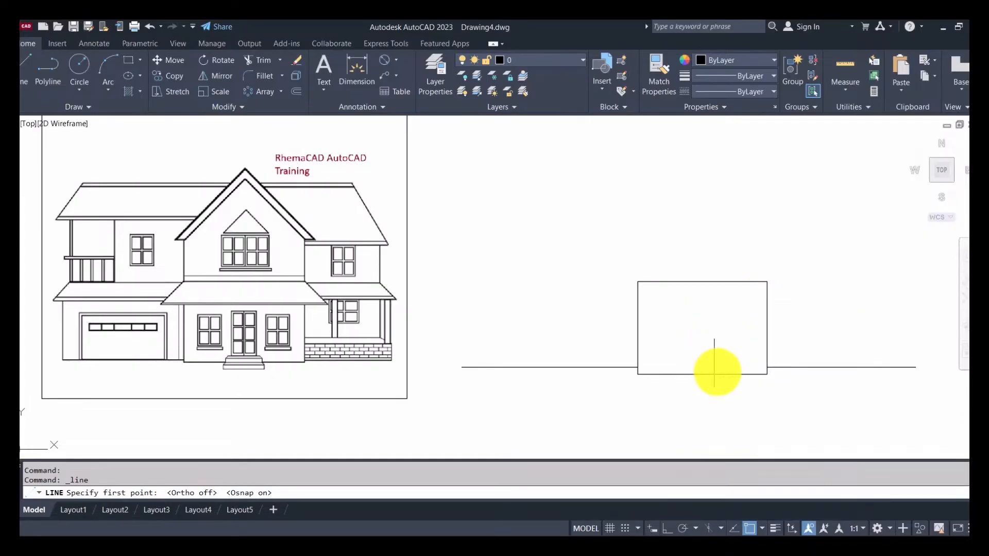
pyautogui.click(750, 531)
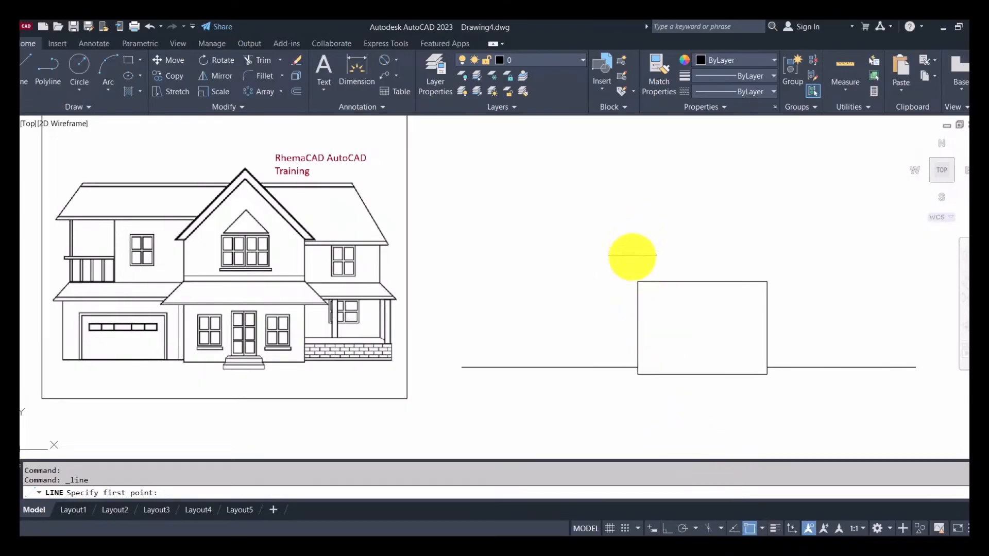
pyautogui.click(637, 282)
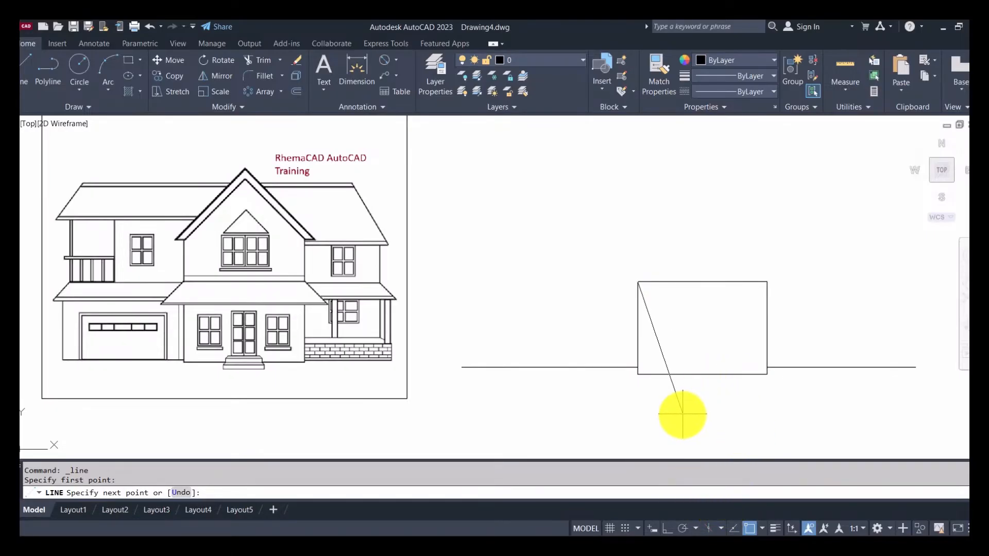
pyautogui.click(748, 528)
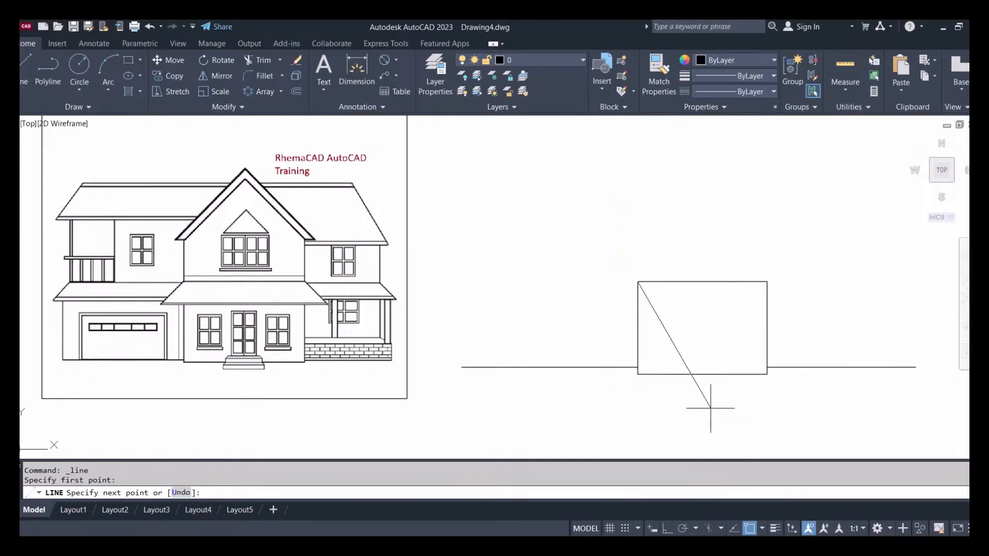
pyautogui.click(749, 530)
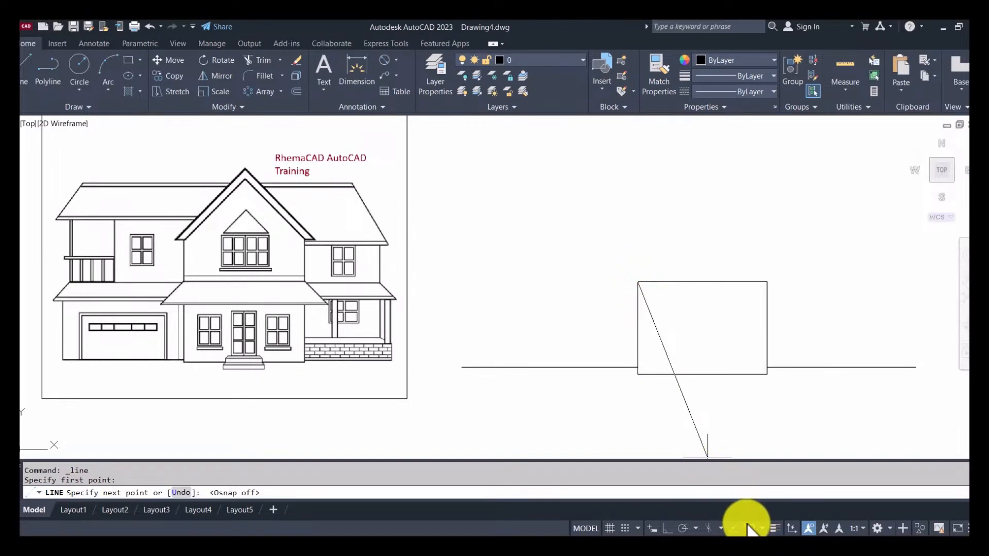
pyautogui.click(668, 528)
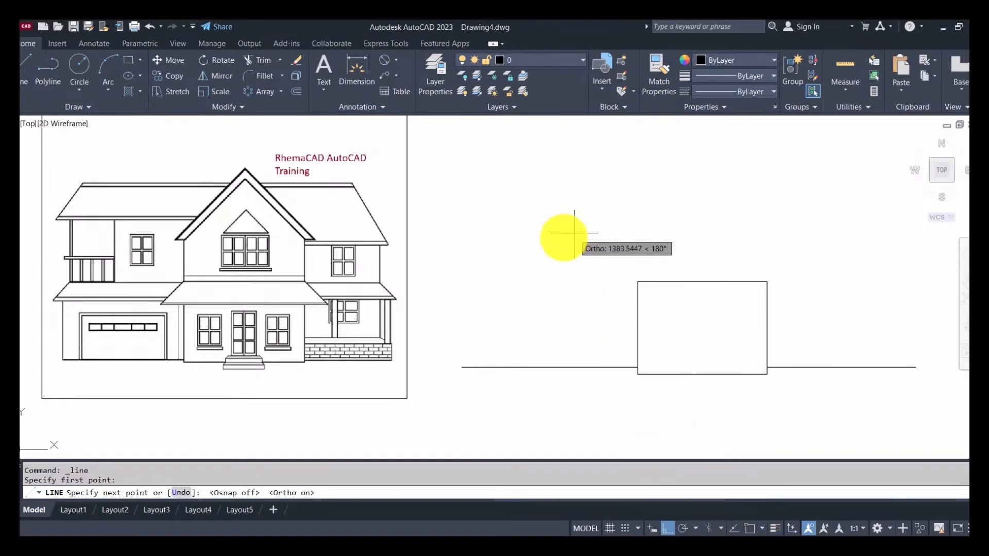
pyautogui.click(604, 293)
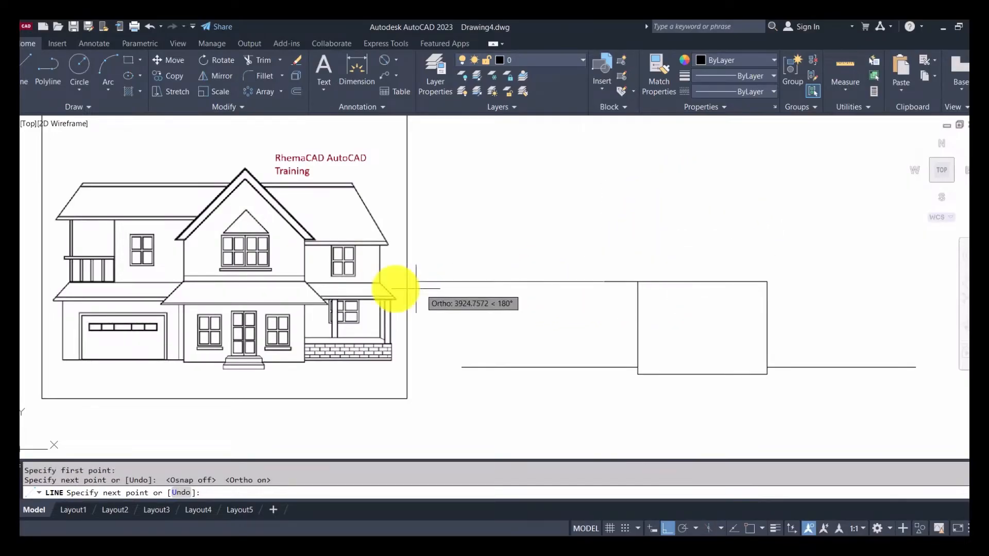
# Continue the porch roof outline with a rising left slope, a horizontal ridge ending above the right wall, and a freehand descending right slope.
pyautogui.click(668, 530)
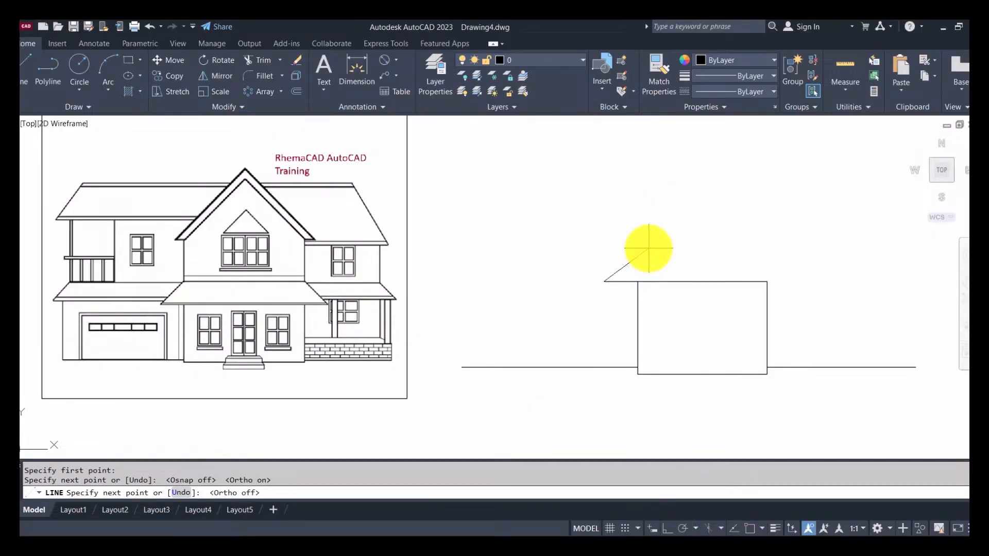
pyautogui.click(644, 246)
pyautogui.click(667, 528)
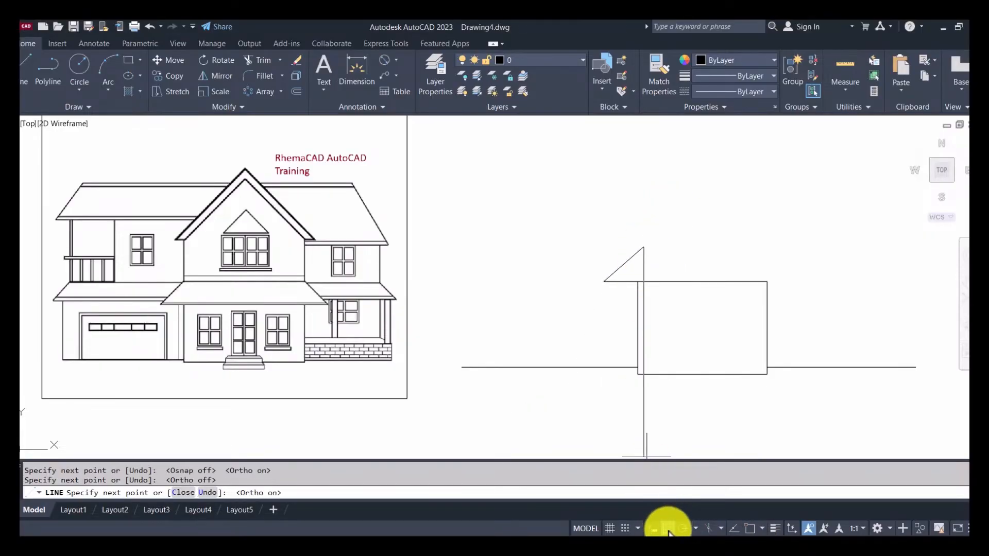
pyautogui.click(766, 257)
pyautogui.click(667, 530)
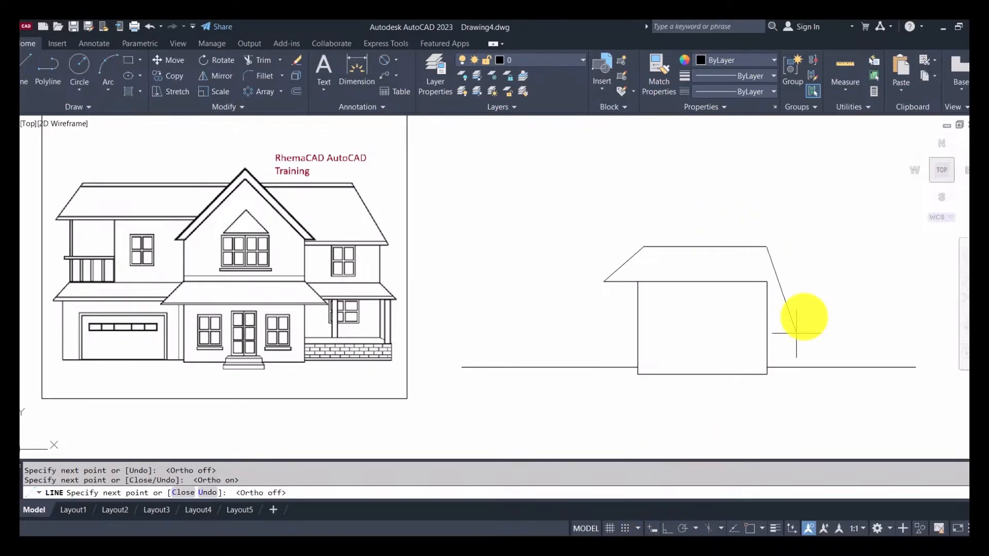
pyautogui.click(844, 291)
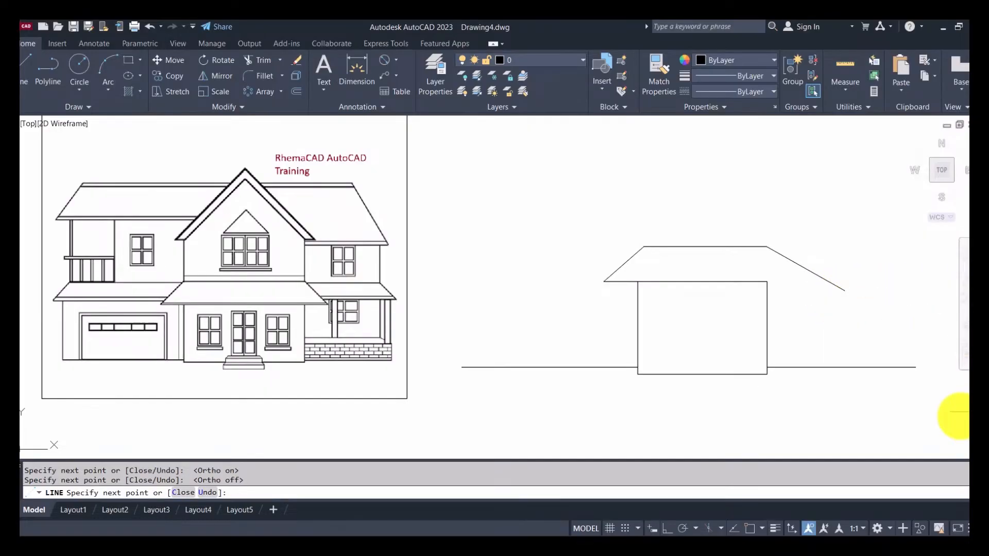
pyautogui.press('Escape')
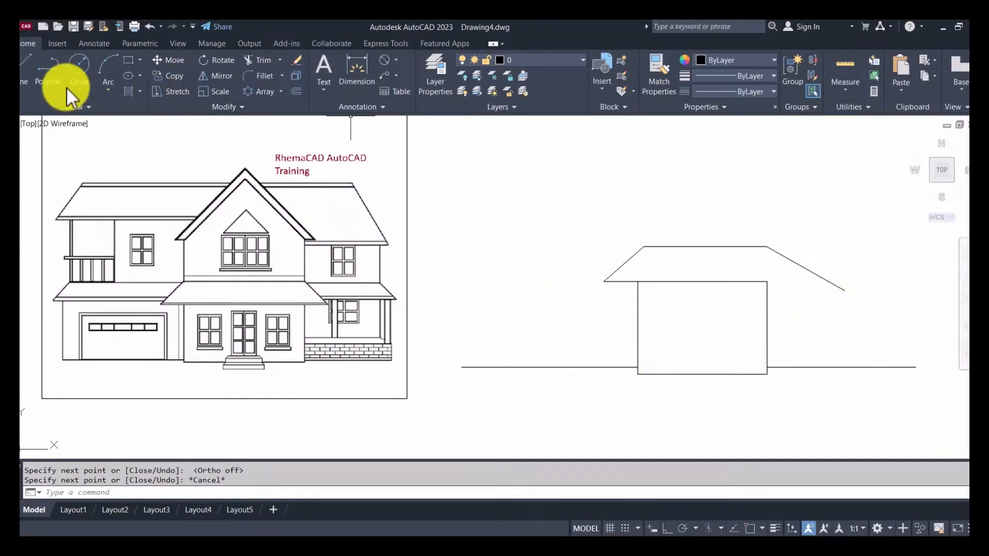
# Draw a horizontal eave line from the wall's upper-right corner past the right roof slope and trim both overhanging ends.
pyautogui.click(23, 66)
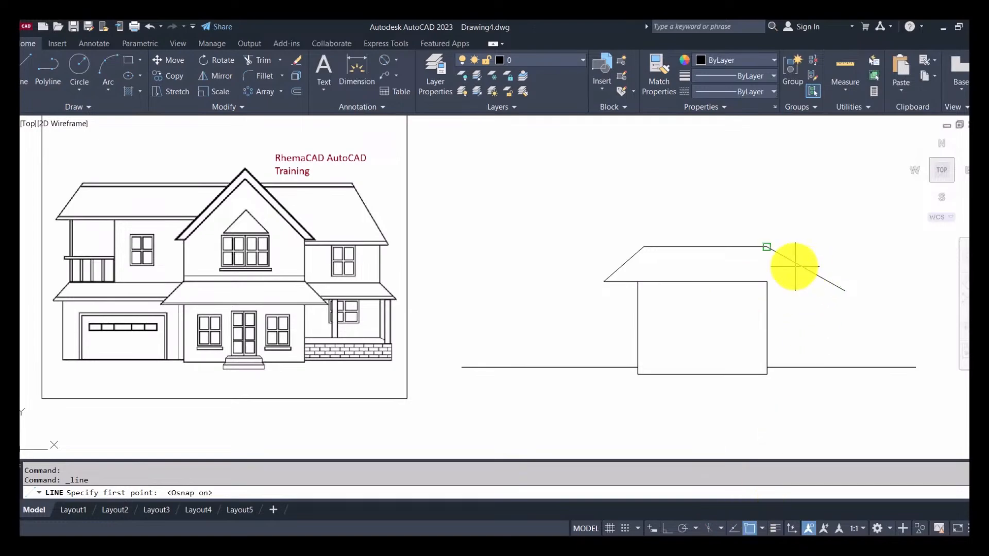
pyautogui.click(766, 282)
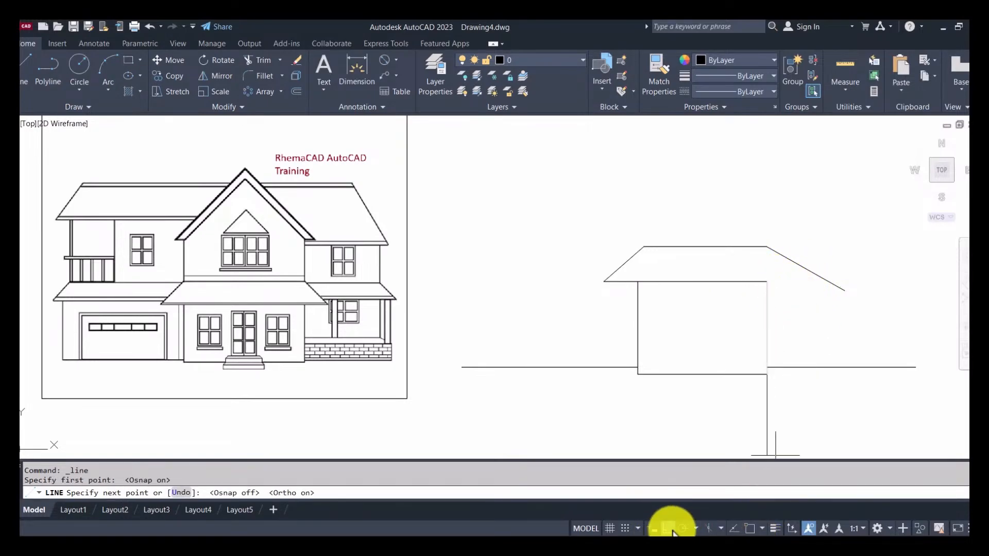
pyautogui.click(867, 282)
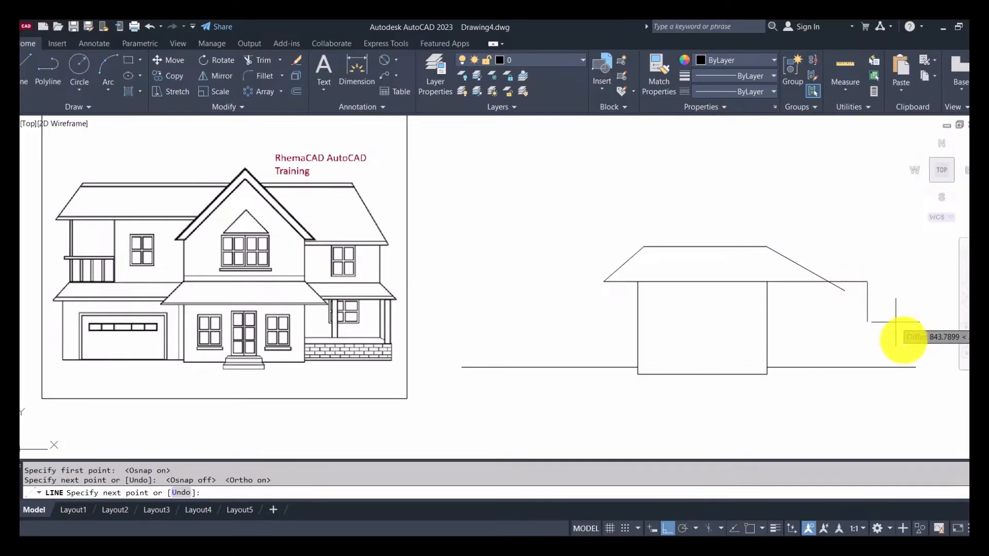
pyautogui.press('Escape')
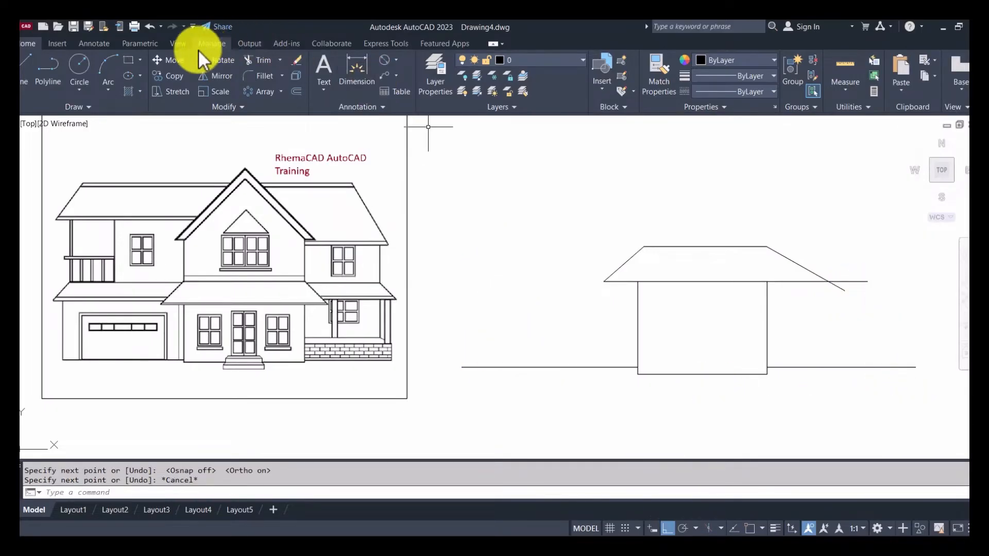
pyautogui.click(262, 64)
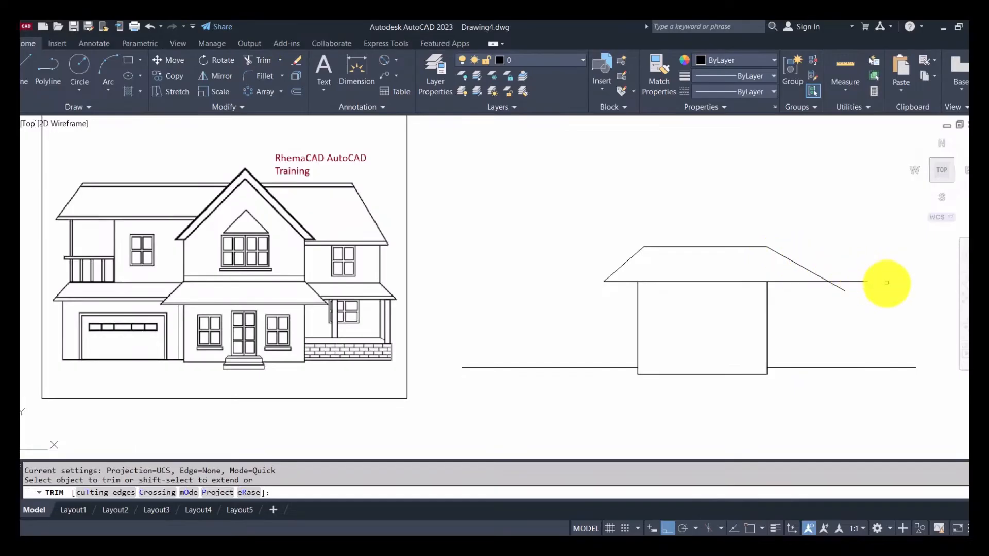
pyautogui.click(840, 285)
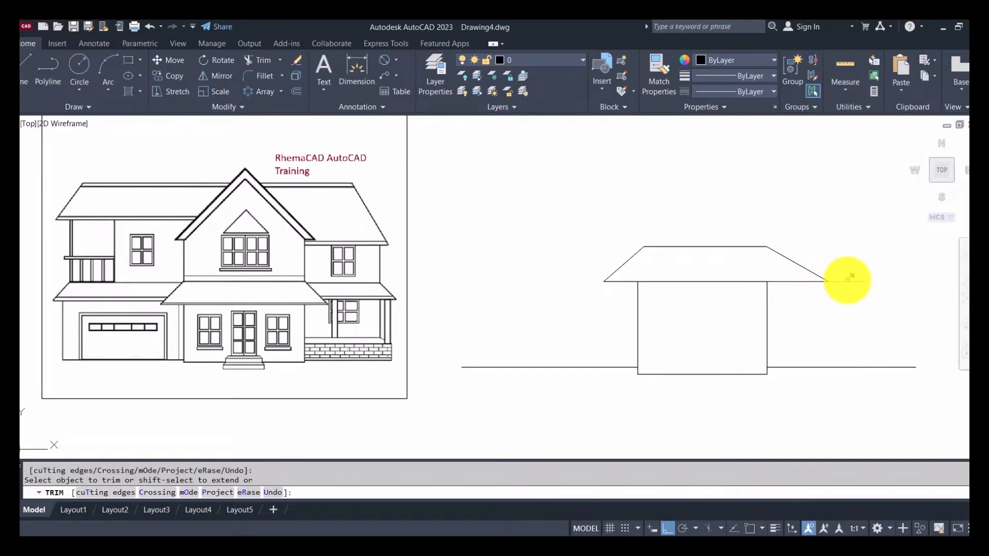
pyautogui.press('Return')
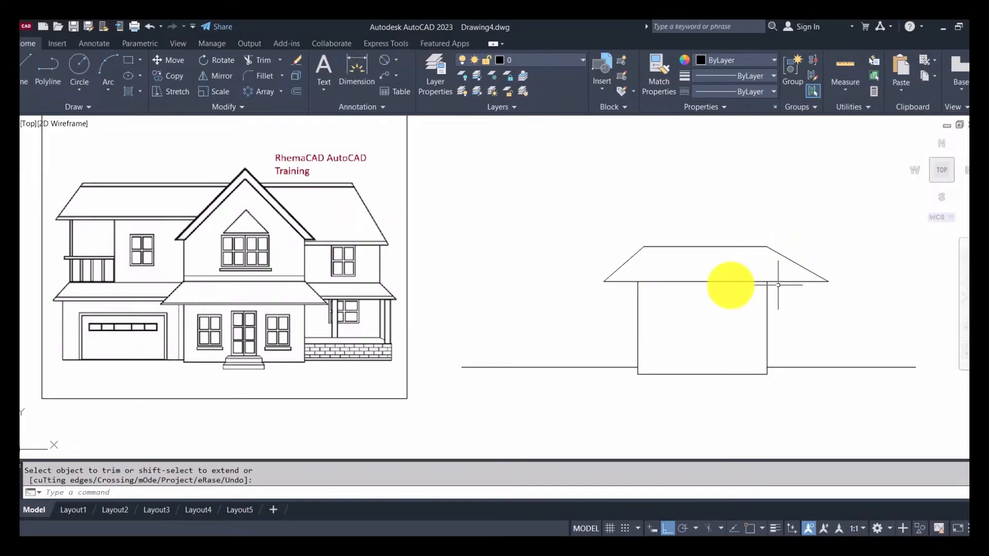
# Draw a steeper right slope from the ridge's right end through the eave, and trim away the shallower slope and the excess ends.
pyautogui.click(25, 62)
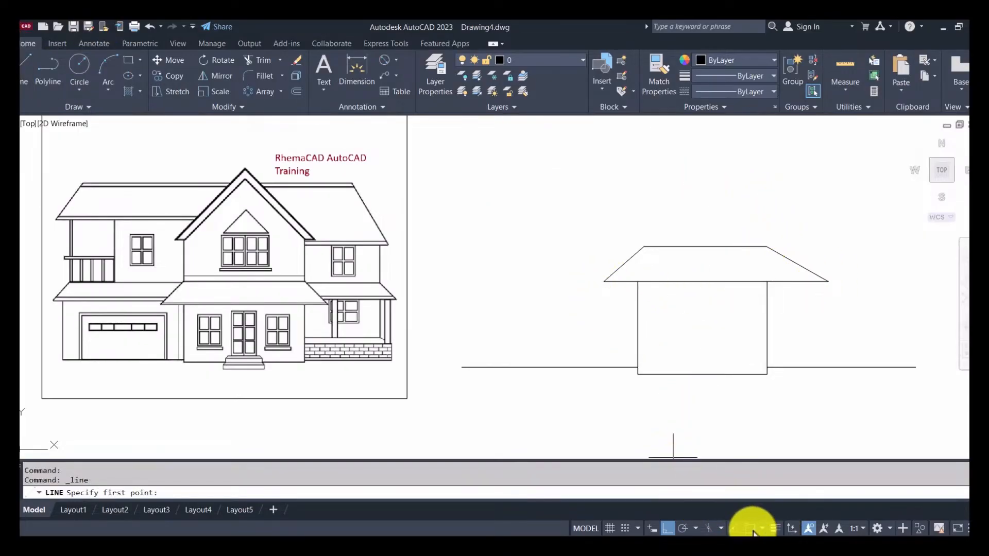
pyautogui.click(766, 247)
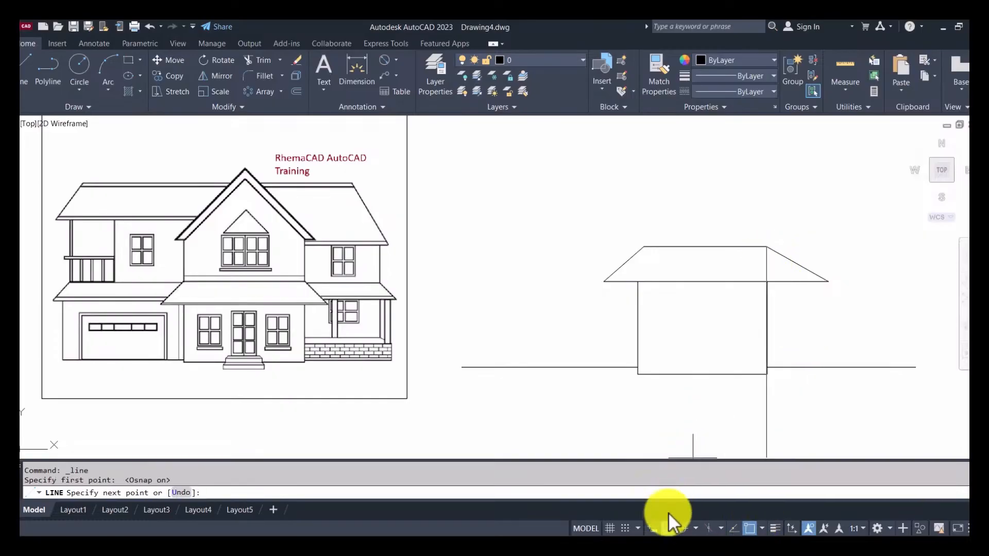
pyautogui.click(828, 299)
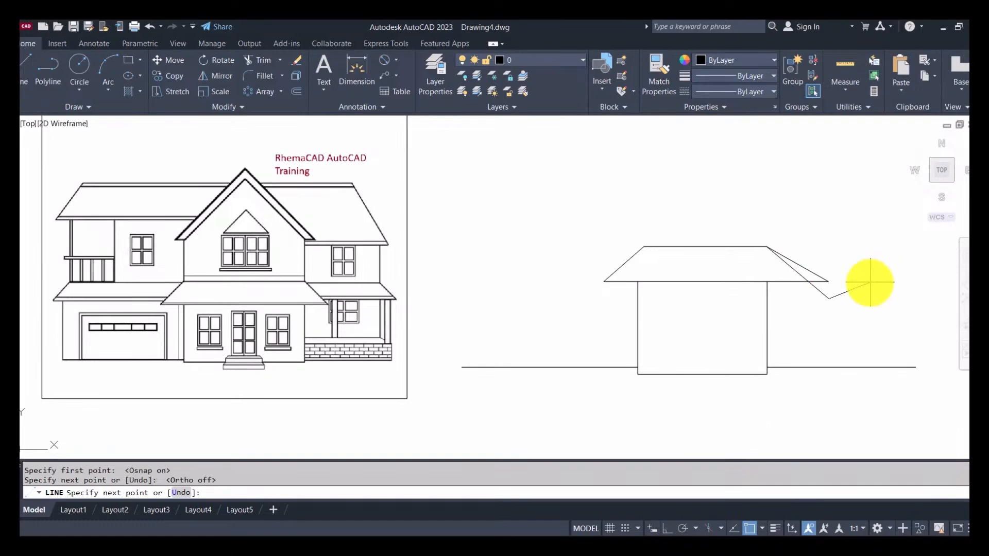
pyautogui.press('Escape')
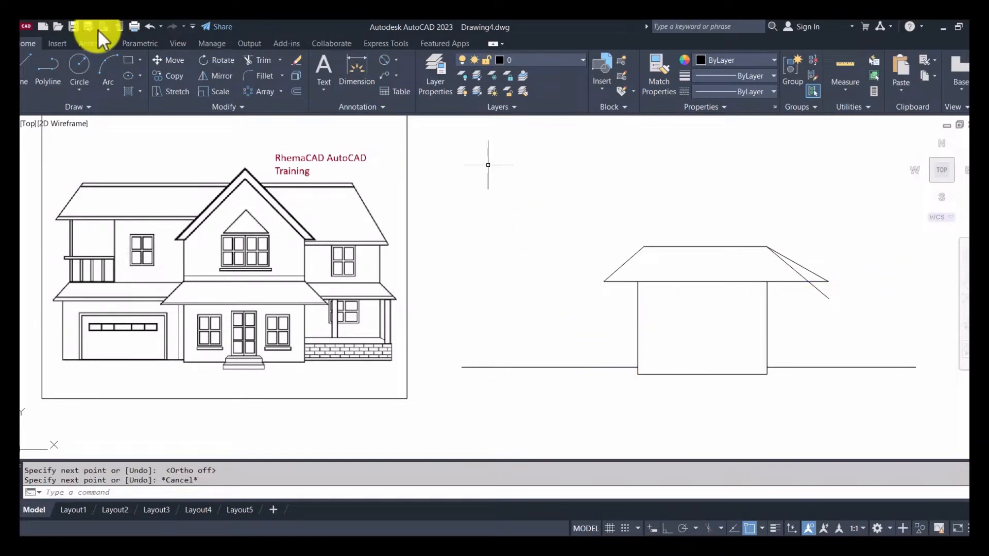
pyautogui.click(263, 60)
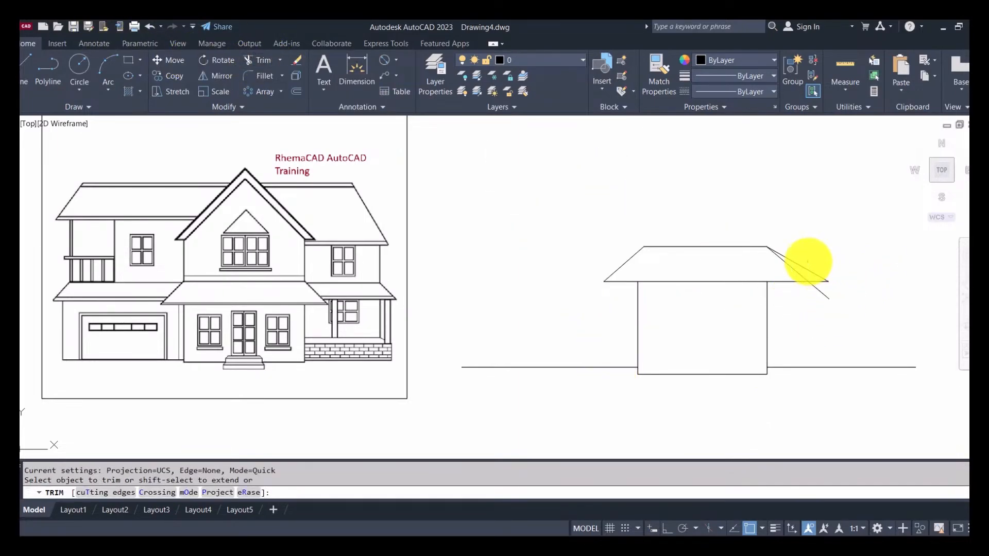
pyautogui.click(807, 266)
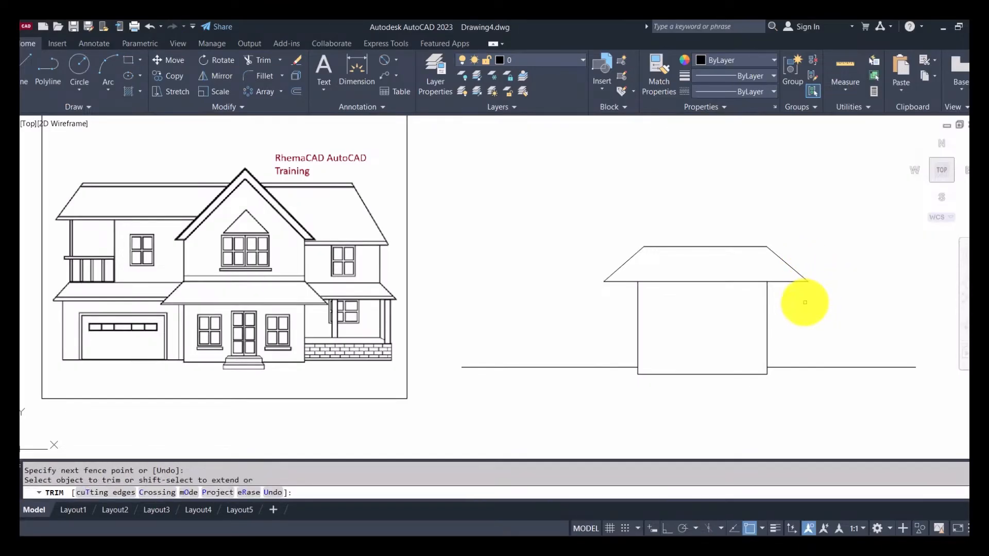
pyautogui.press('Escape')
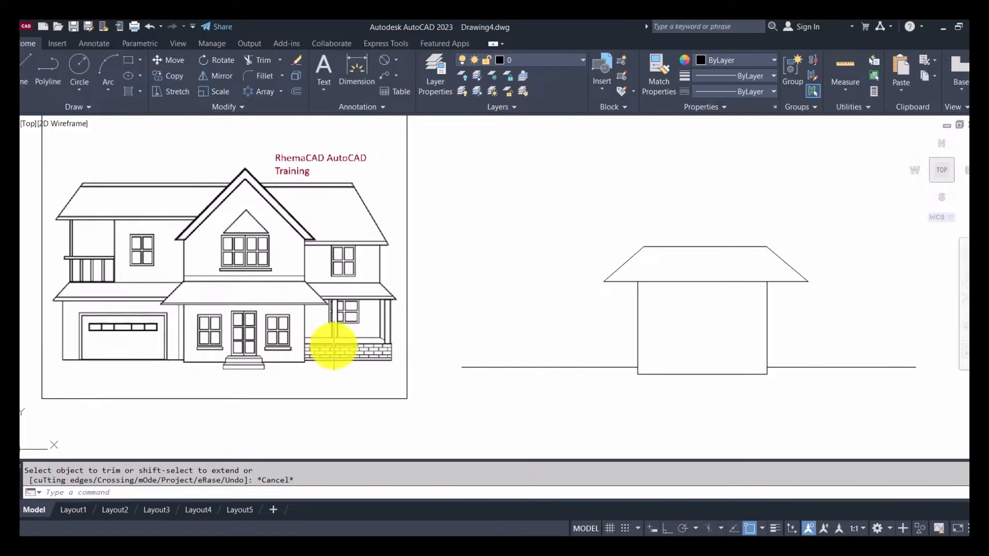
# Examine the ground-floor windows, their sills and the front door in the reference image.
pyautogui.scroll(-2, 353, 324)
pyautogui.scroll(2, 366, 318)
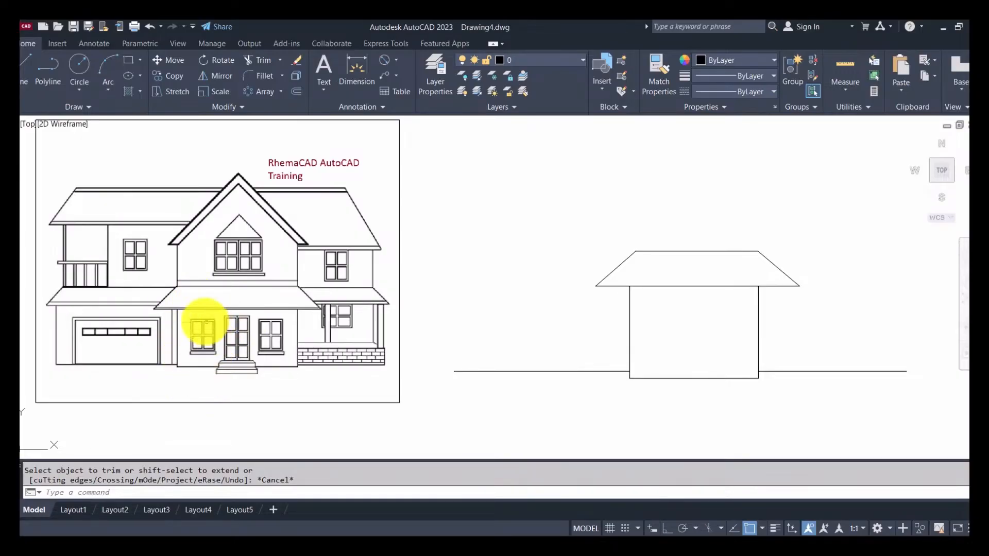
pyautogui.scroll(6, 200, 353)
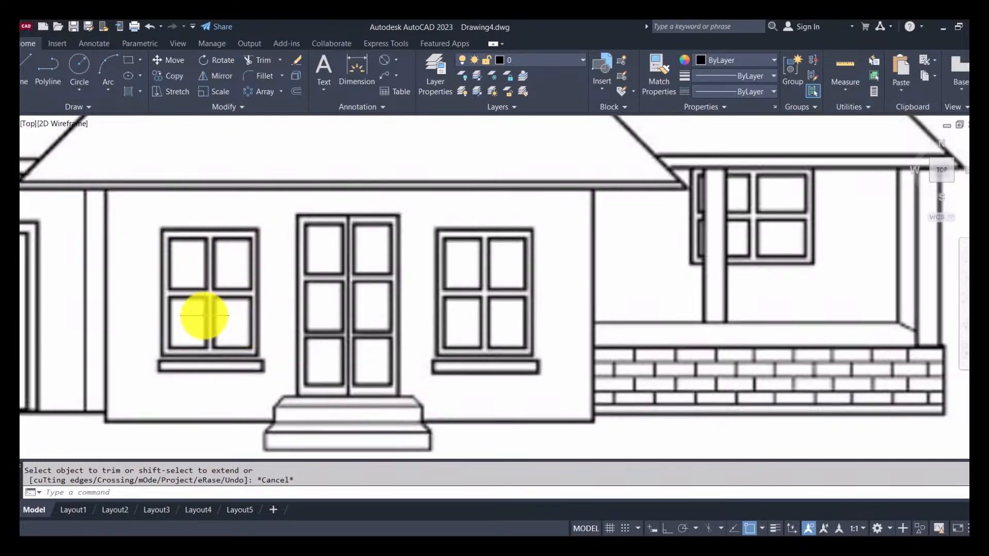
pyautogui.scroll(-3, 203, 332)
pyautogui.scroll(5, 198, 331)
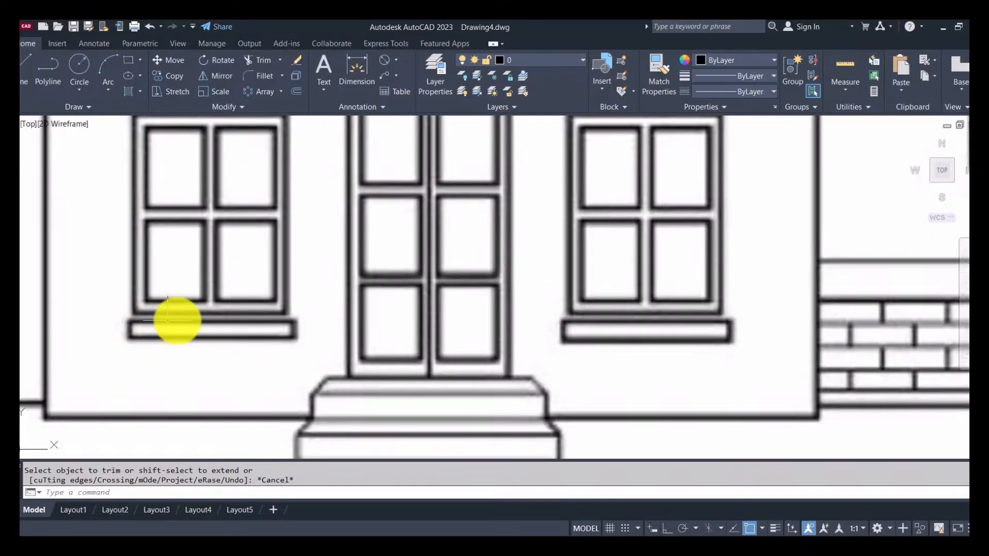
pyautogui.scroll(-3, 174, 333)
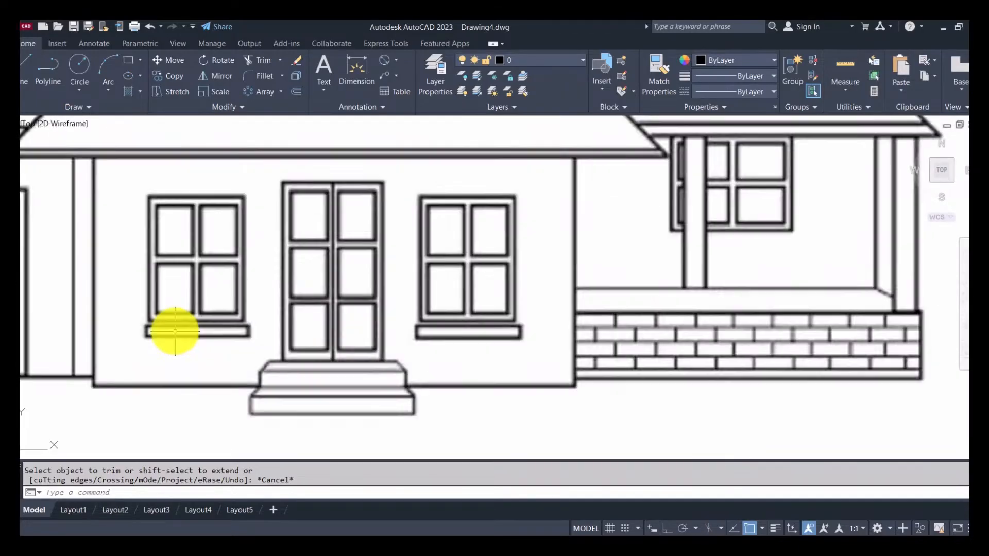
pyautogui.scroll(-3, 175, 331)
pyautogui.moveTo(541, 320); pyautogui.dragTo(400, 322, button='middle')
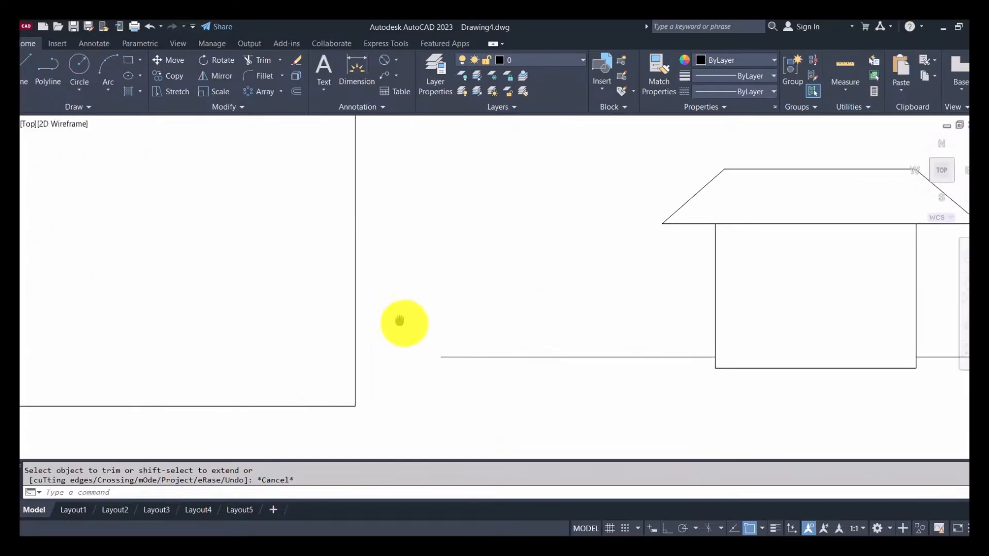
pyautogui.scroll(-3, 412, 325)
pyautogui.scroll(2, 635, 334)
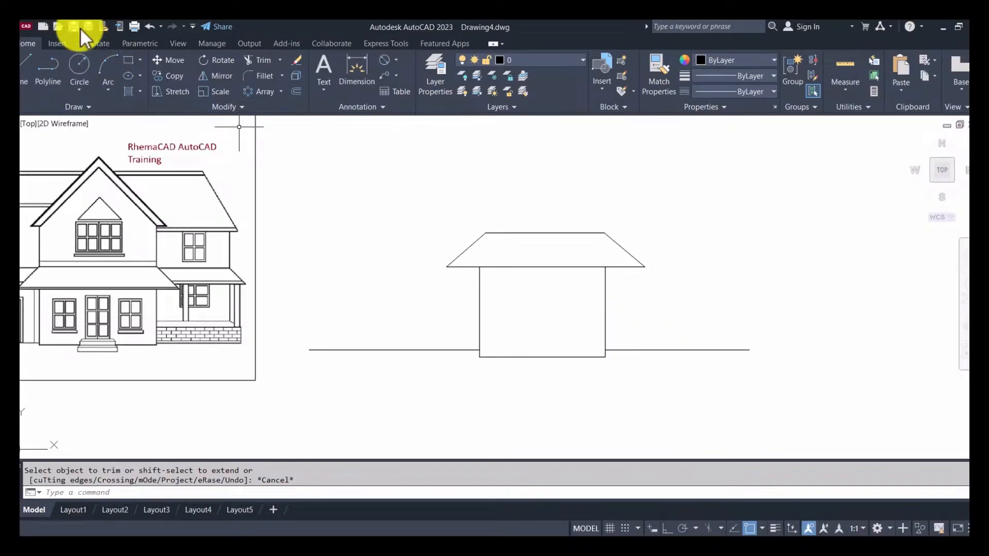
# Draw a rectangular window frame on the left part of the front wall and, with object snap off, a small pane rectangle in its upper-left corner.
pyautogui.click(126, 61)
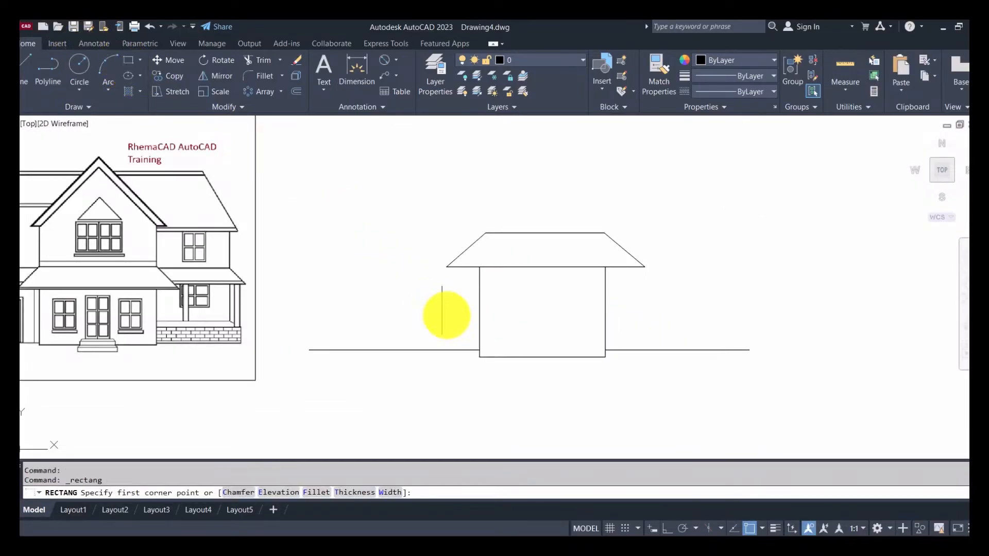
pyautogui.click(491, 284)
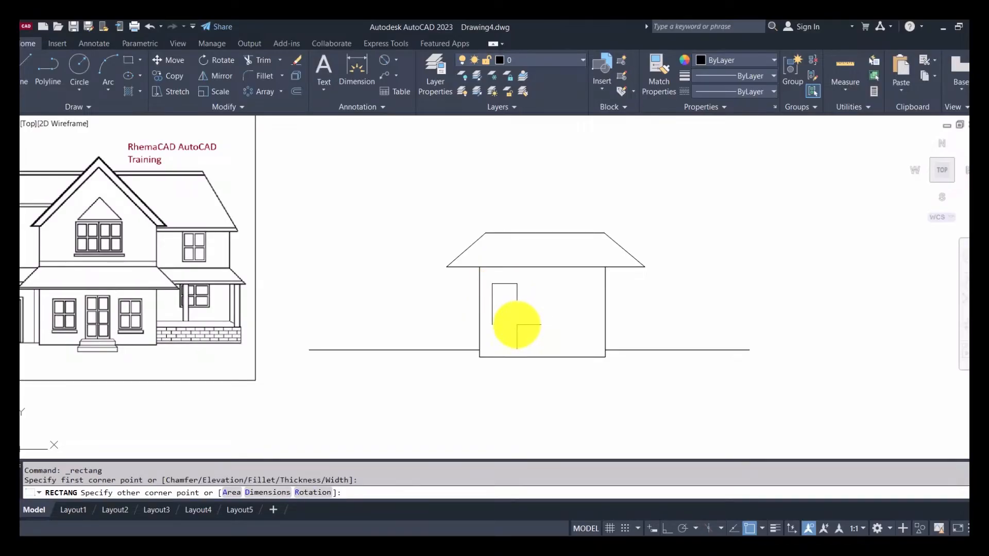
pyautogui.click(522, 324)
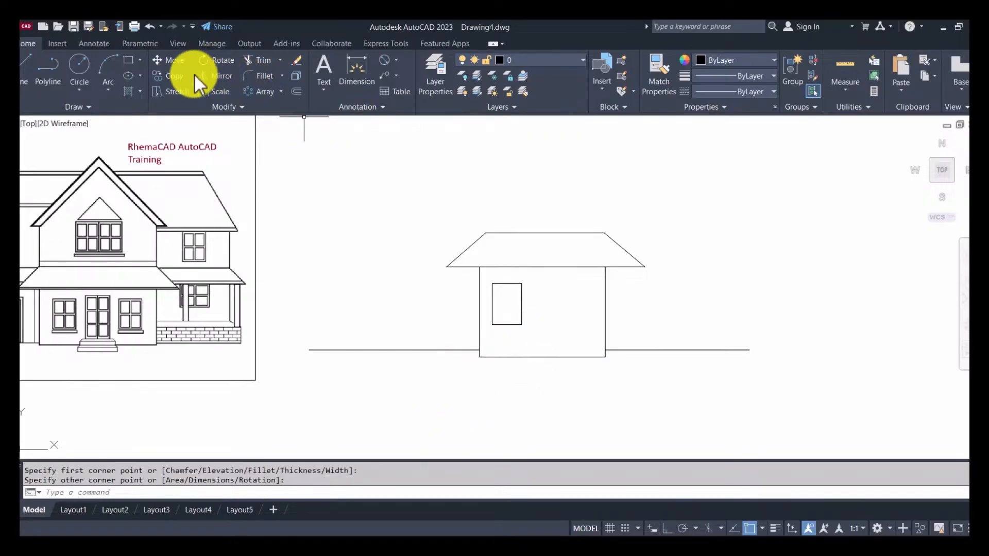
pyautogui.click(135, 61)
pyautogui.scroll(4, 492, 284)
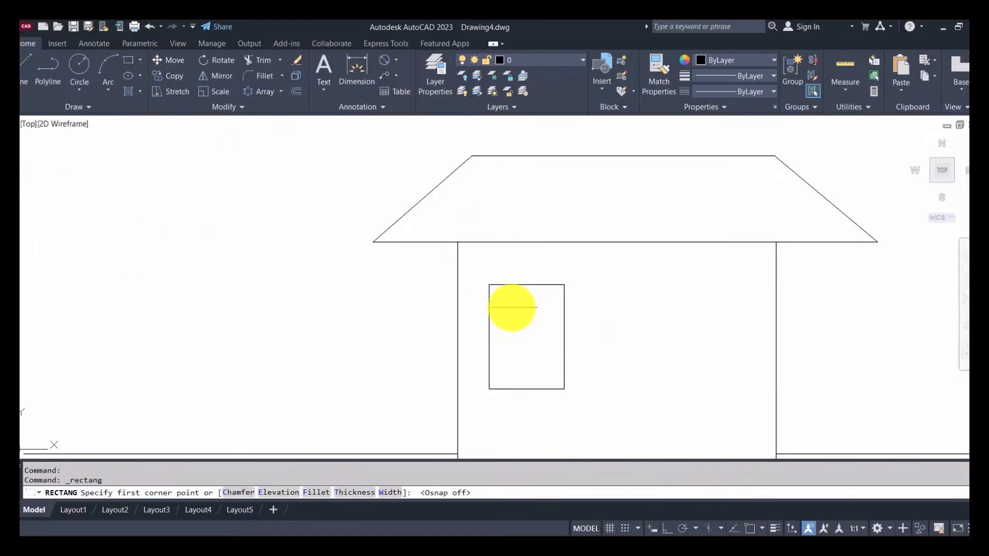
pyautogui.click(497, 291)
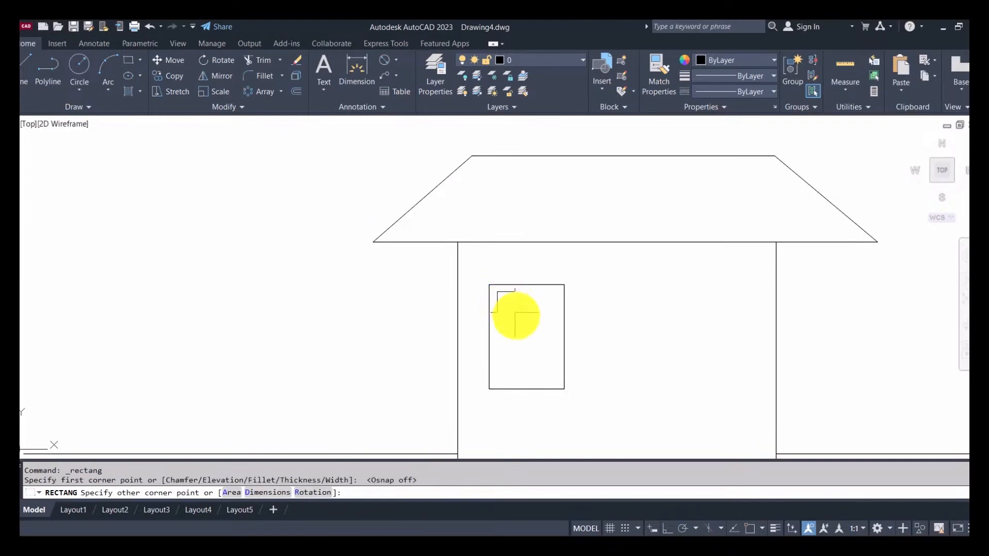
pyautogui.click(521, 335)
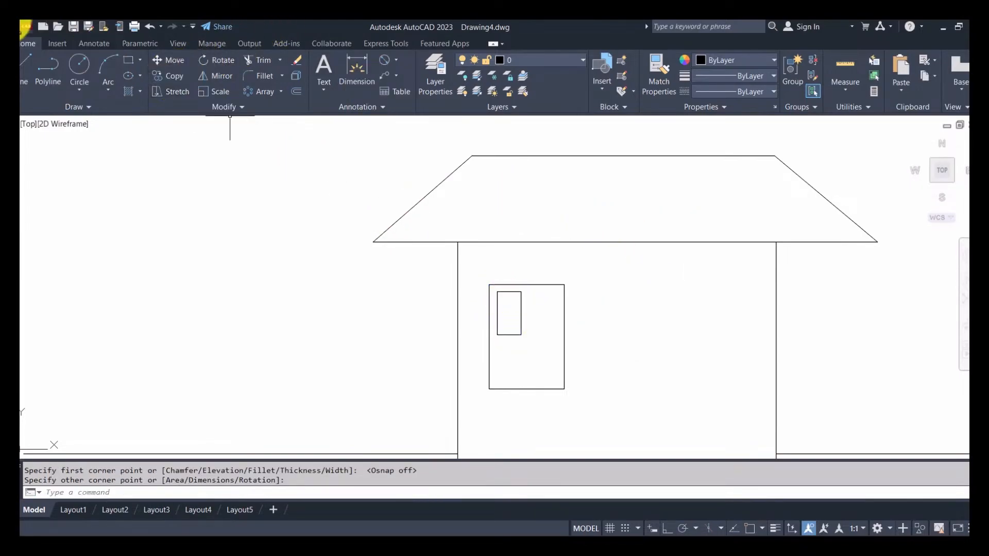
# Copy the pane horizontally with Ortho on, placing the duplicate beside it with a narrow gap.
pyautogui.click(175, 76)
pyautogui.press('Return')
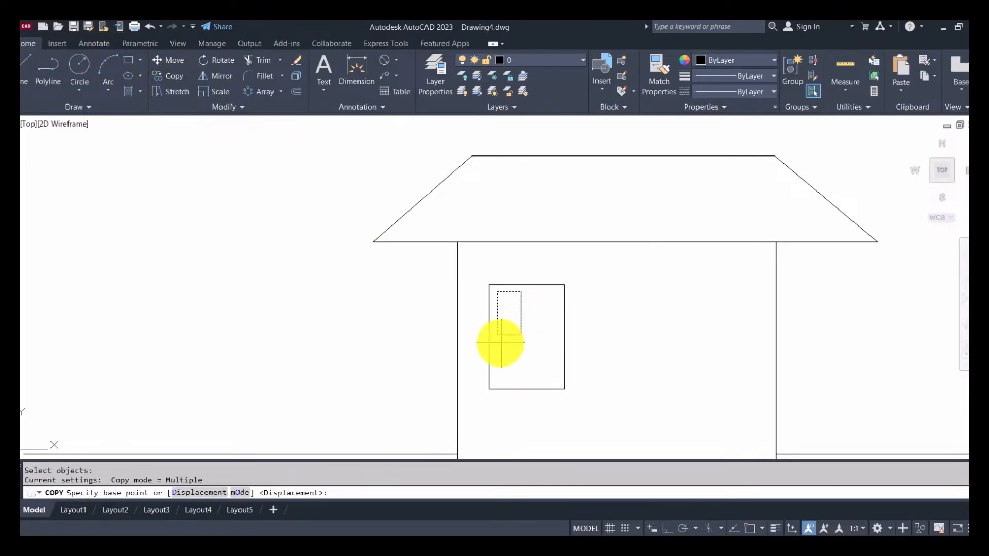
pyautogui.click(496, 335)
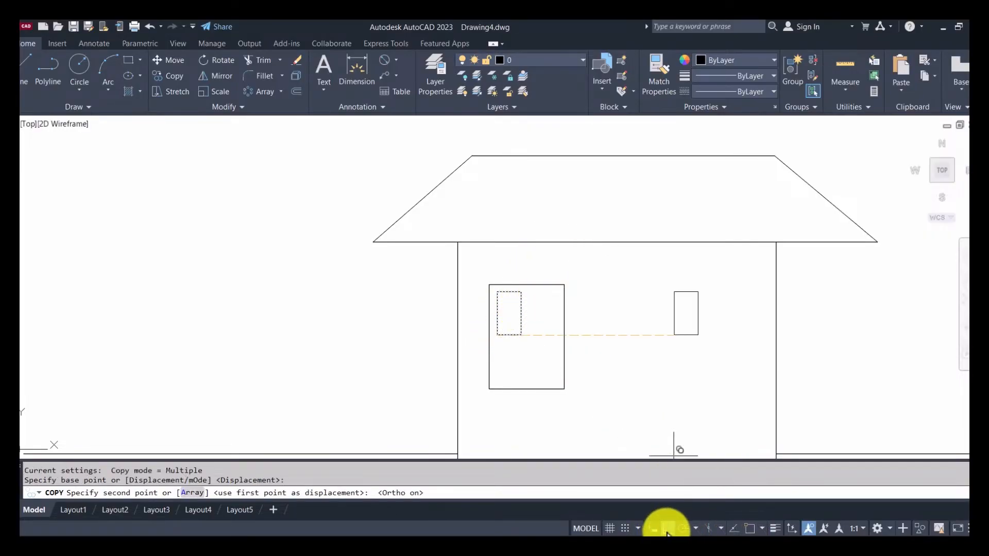
pyautogui.click(526, 348)
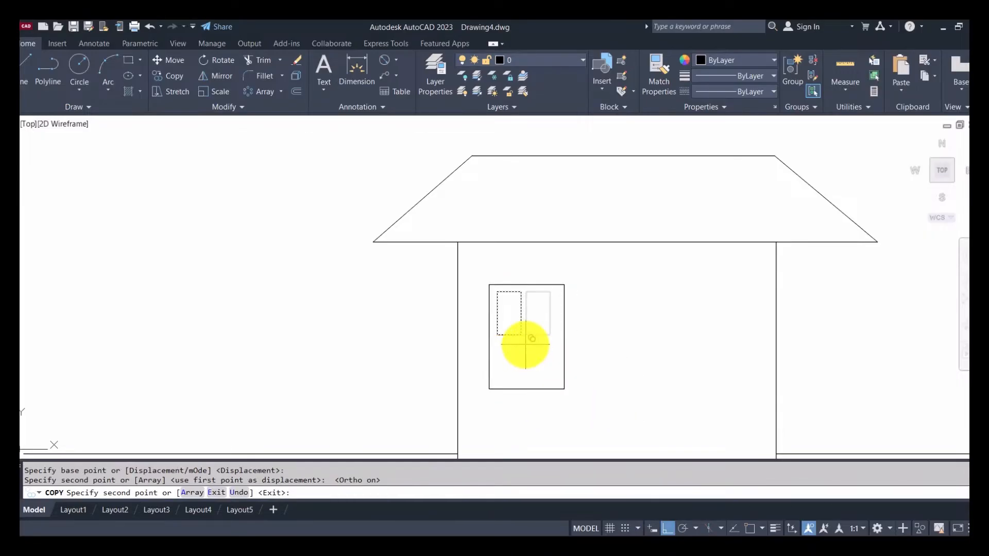
pyautogui.press('Escape')
pyautogui.press('Escape')
pyautogui.press('Escape')
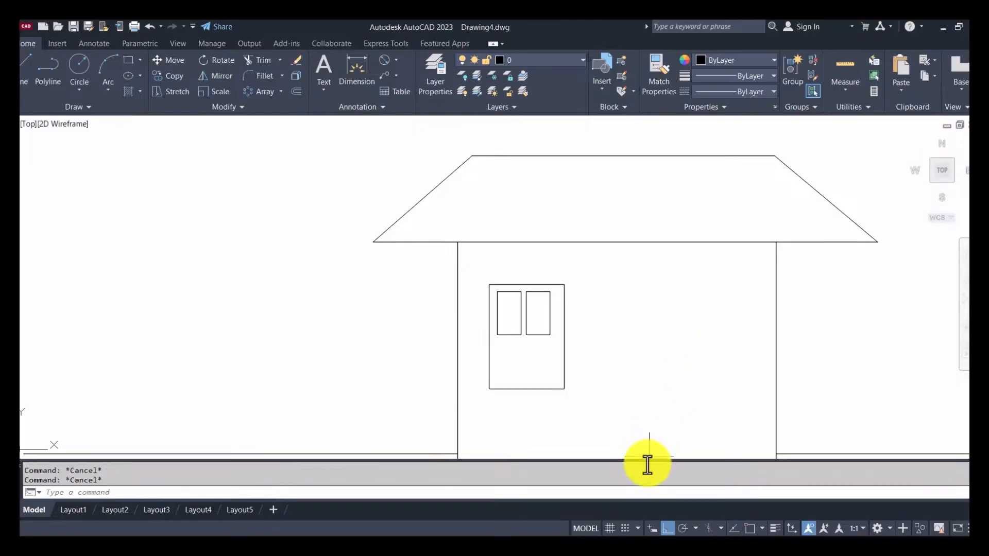
# Move both upper panes slightly right to centre them within the window frame.
pyautogui.click(172, 60)
pyautogui.click(411, 361)
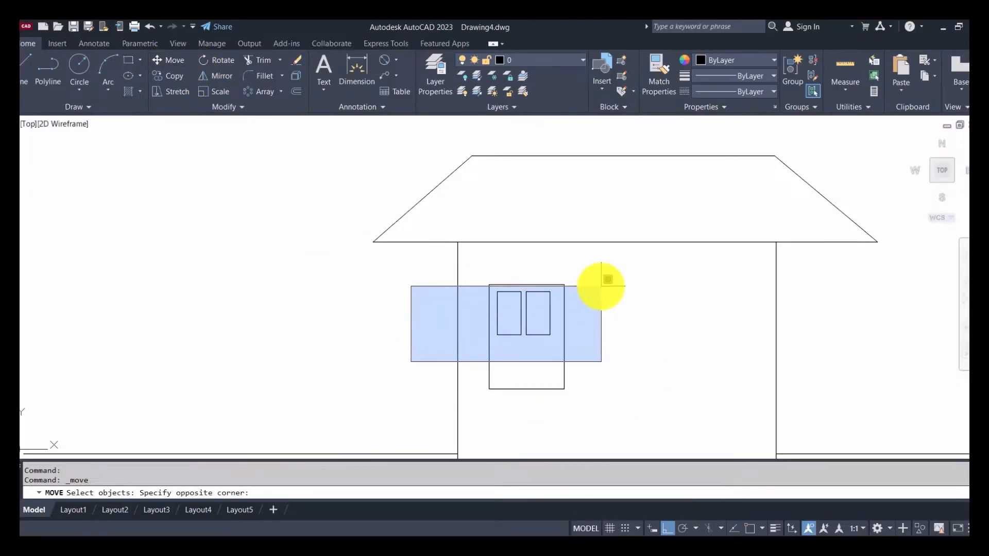
pyautogui.click(600, 287)
pyautogui.press('Return')
pyautogui.click(524, 342)
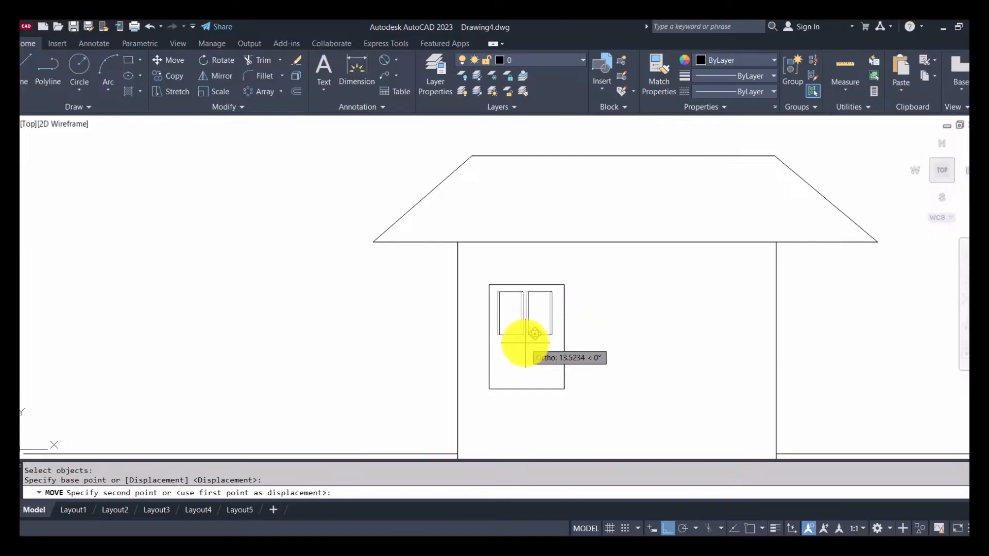
pyautogui.click(526, 342)
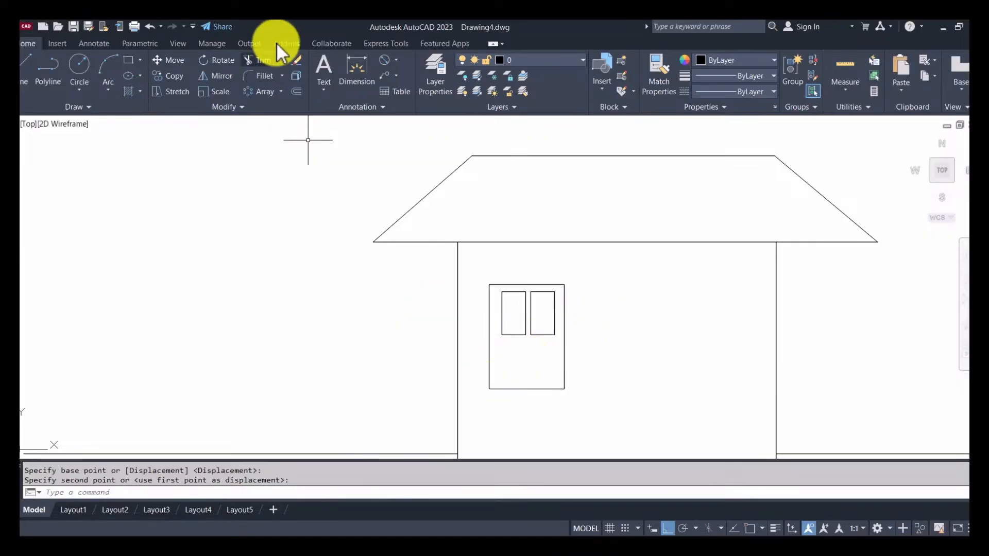
# Copy the two upper panes straight down with Ortho to form the window's lower row.
pyautogui.click(178, 76)
pyautogui.click(366, 377)
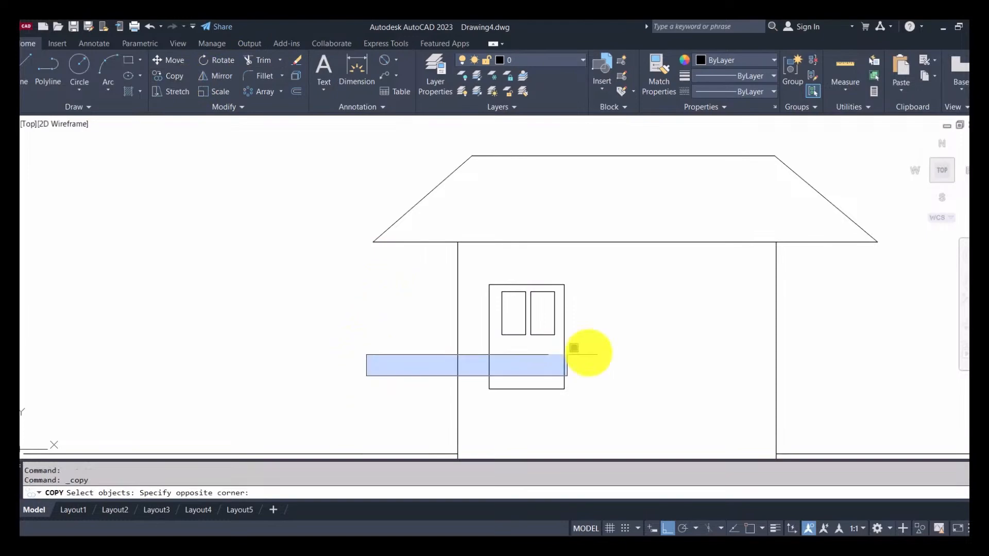
pyautogui.click(630, 288)
pyautogui.press('Return')
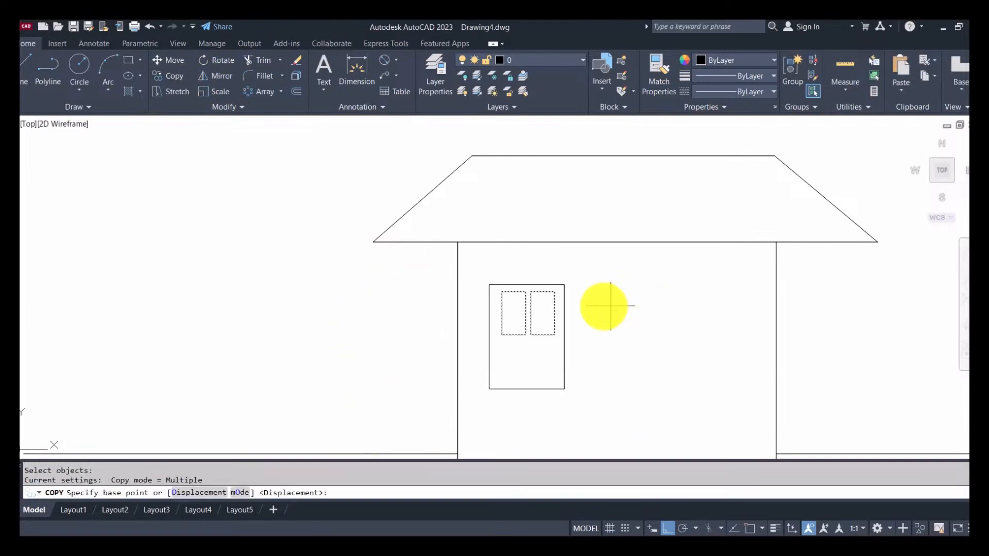
pyautogui.click(552, 295)
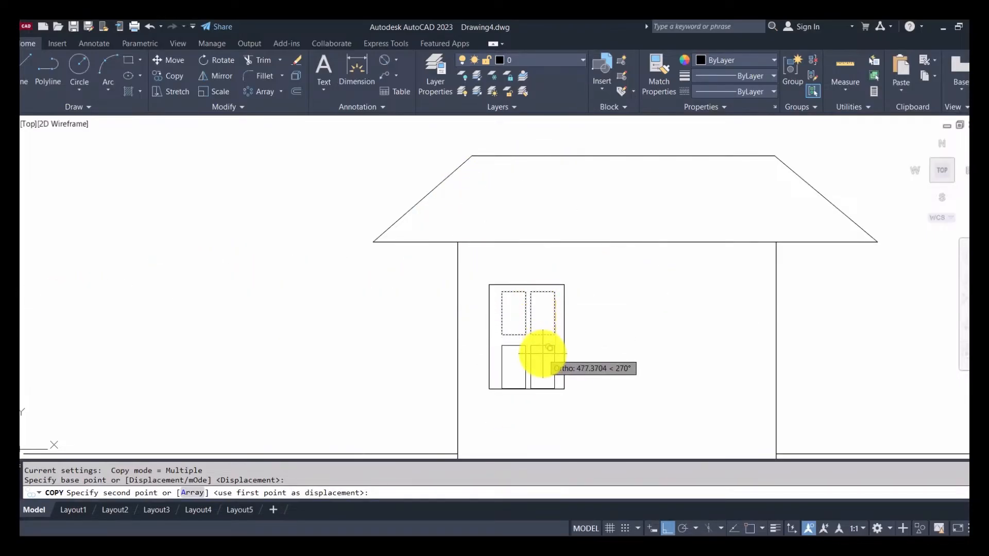
pyautogui.click(607, 453)
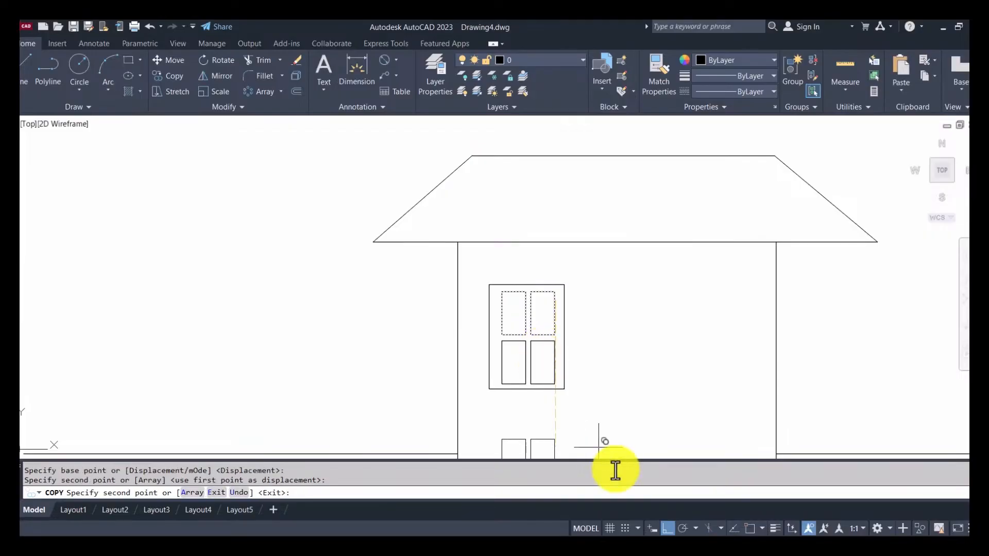
pyautogui.moveTo(669, 533)
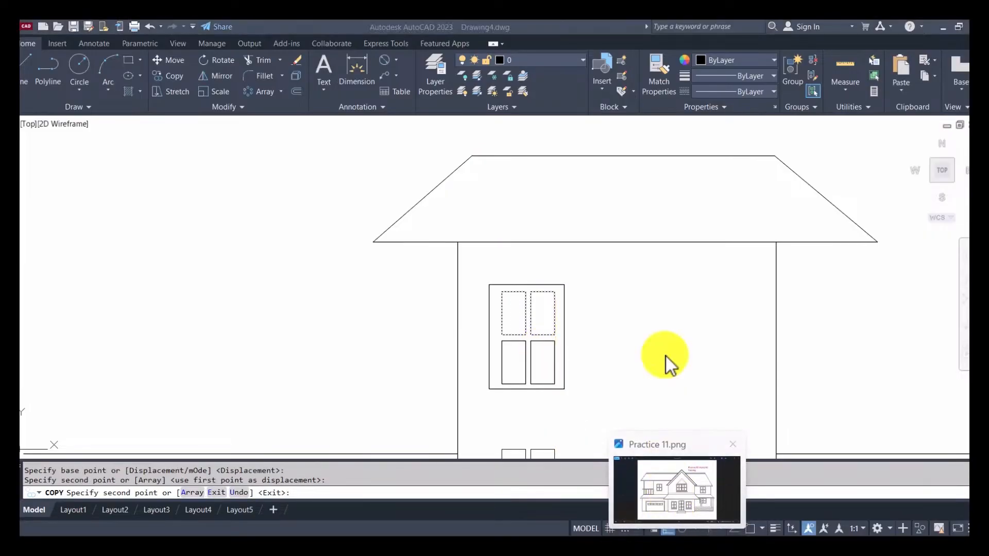
pyautogui.scroll(-2, 607, 288)
pyautogui.press('Escape')
pyautogui.scroll(-4, 622, 336)
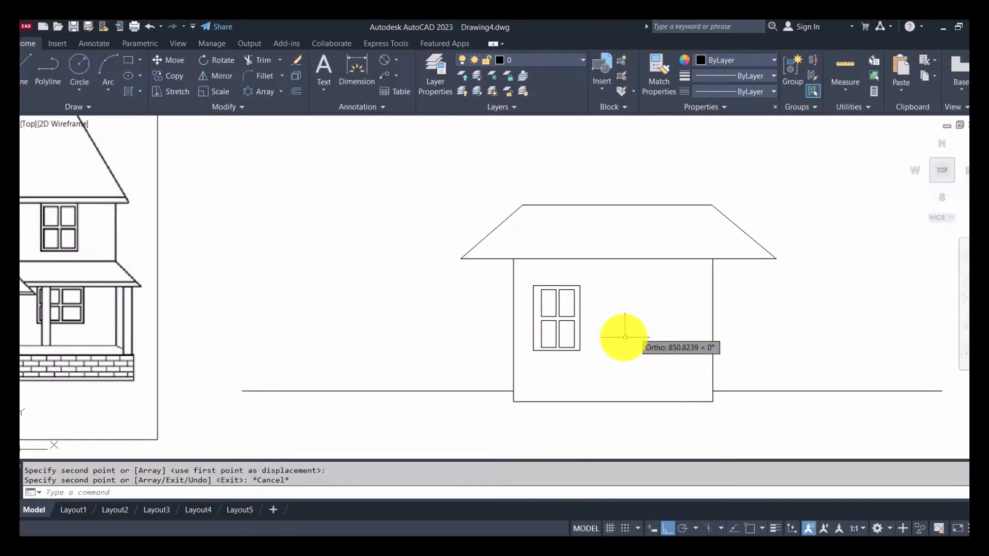
# Draw a thin rectangular sill just beneath the window, extending slightly beyond both sides of the frame.
pyautogui.scroll(3, 600, 311)
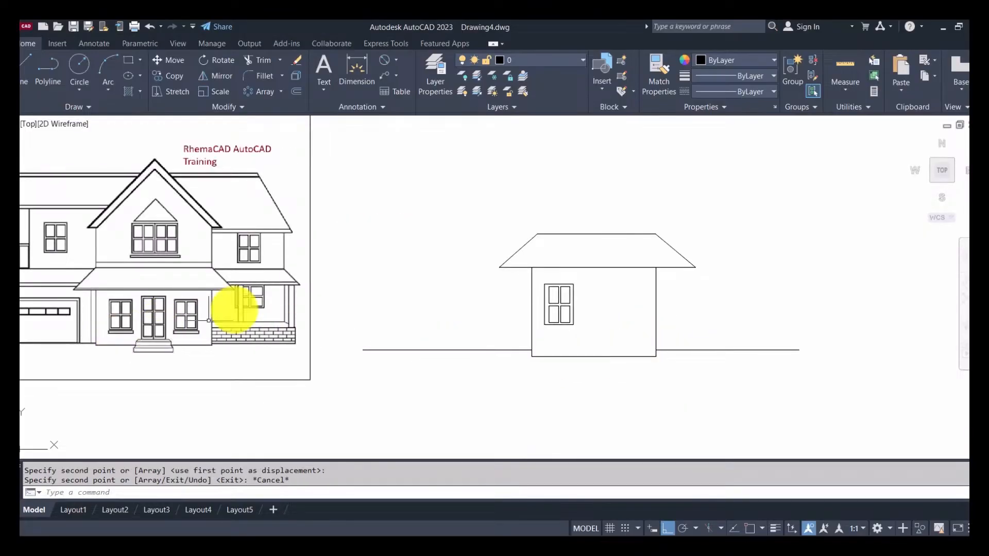
pyautogui.click(126, 58)
pyautogui.scroll(4, 640, 342)
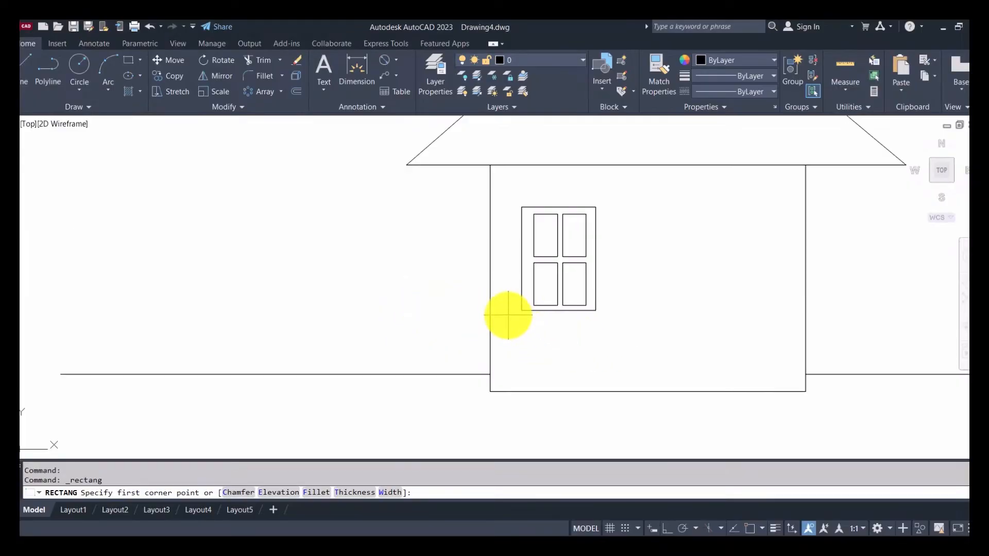
pyautogui.click(510, 313)
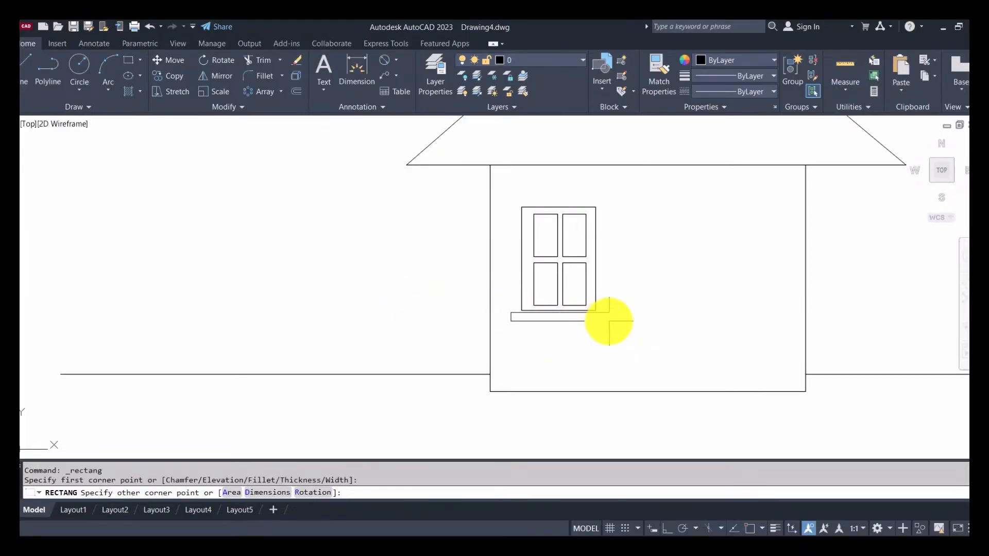
pyautogui.click(606, 321)
pyautogui.scroll(-3, 674, 304)
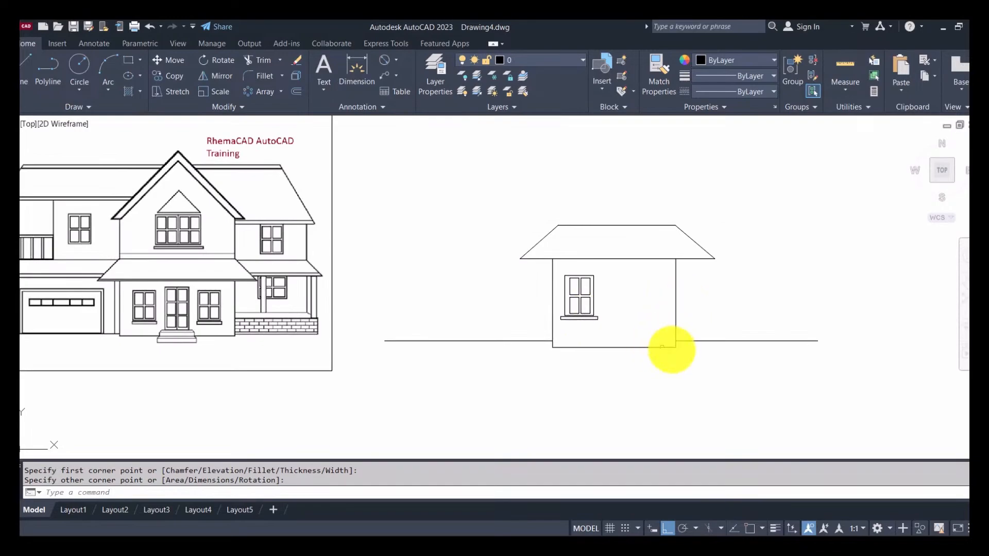
pyautogui.press('Escape')
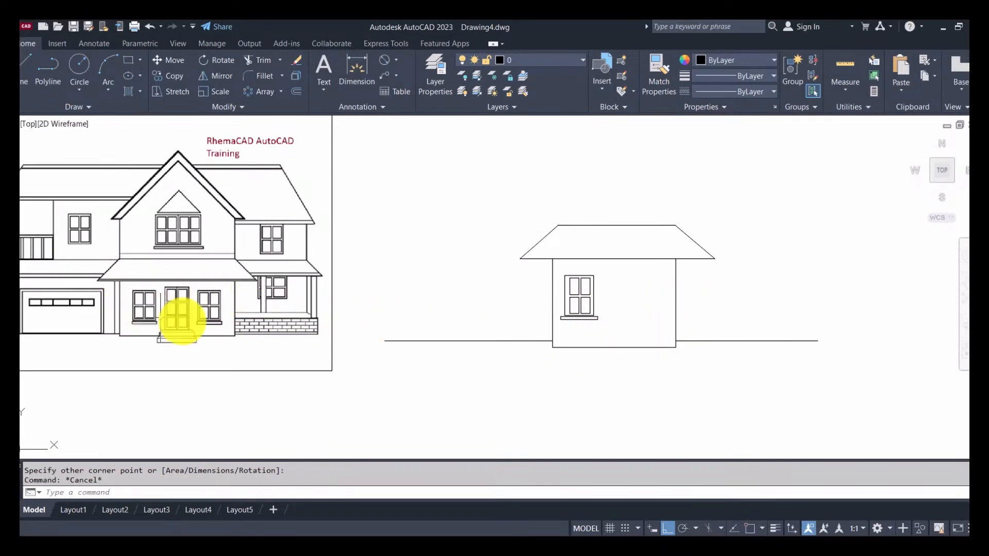
# Copy the whole window with its sill horizontally with Ortho, placing the duplicate near the wall's right end.
pyautogui.click(170, 75)
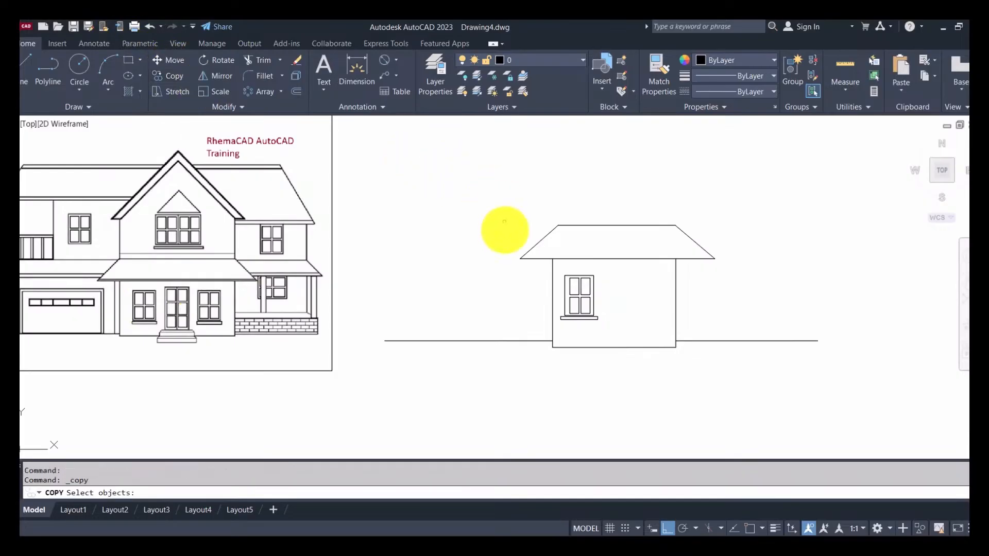
pyautogui.click(526, 338)
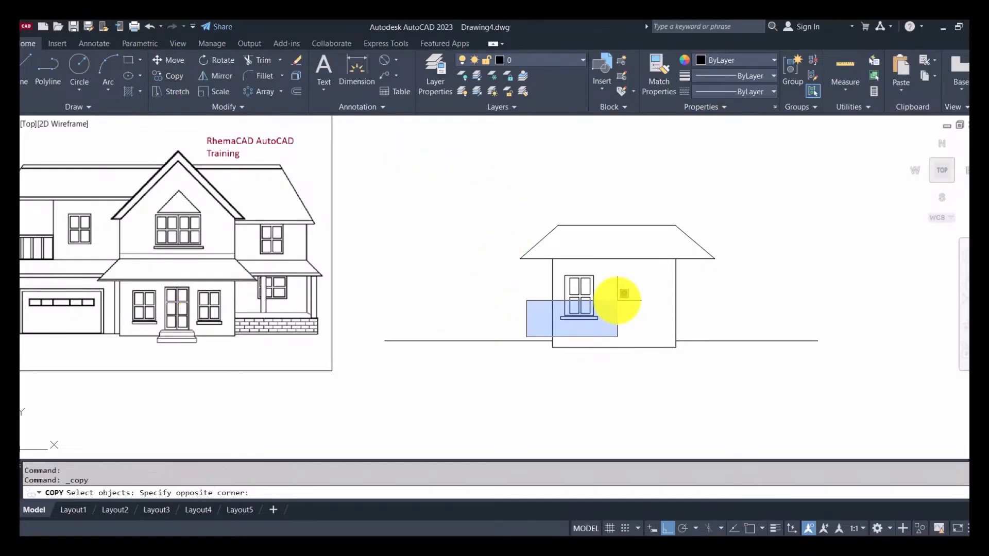
pyautogui.click(621, 267)
pyautogui.press('Return')
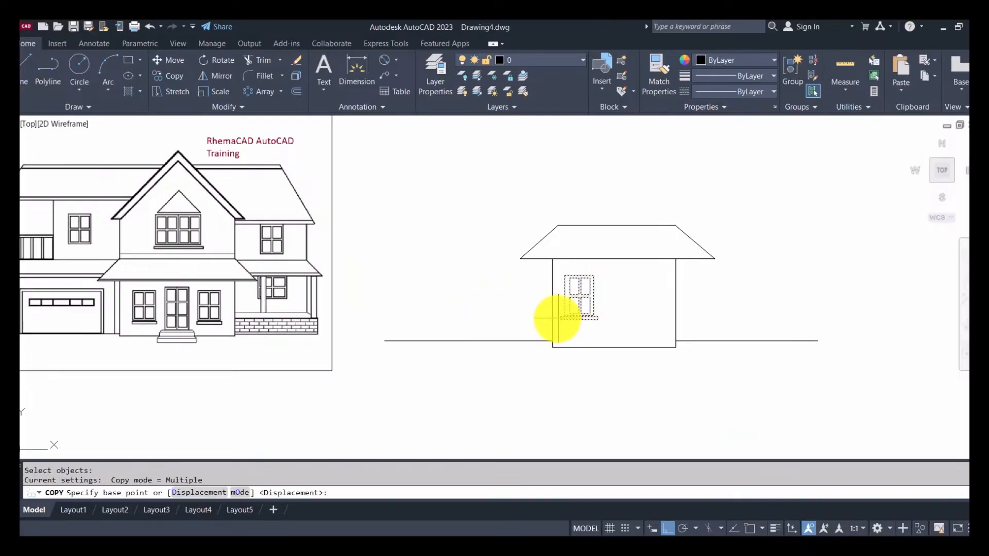
pyautogui.click(560, 320)
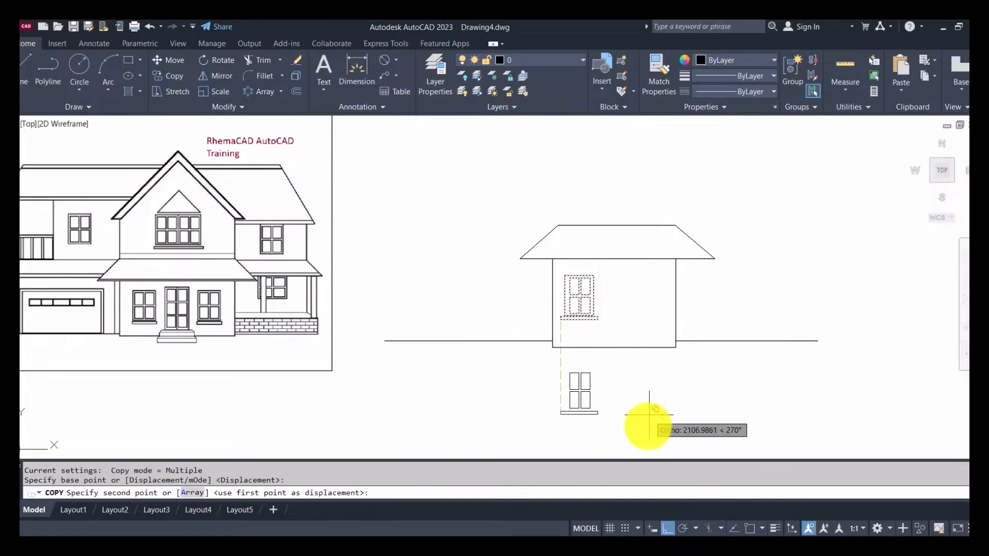
pyautogui.click(668, 529)
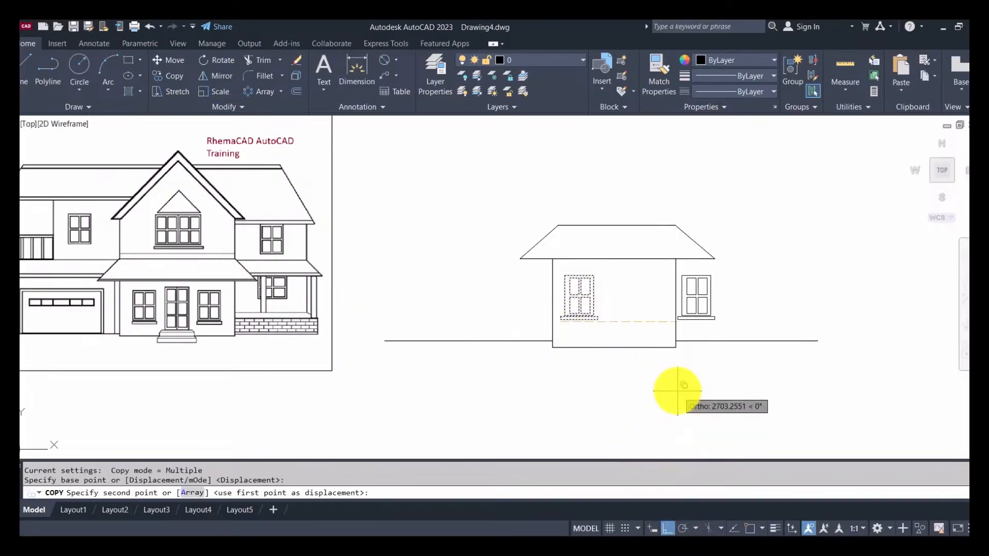
pyautogui.click(631, 355)
pyautogui.press('Escape')
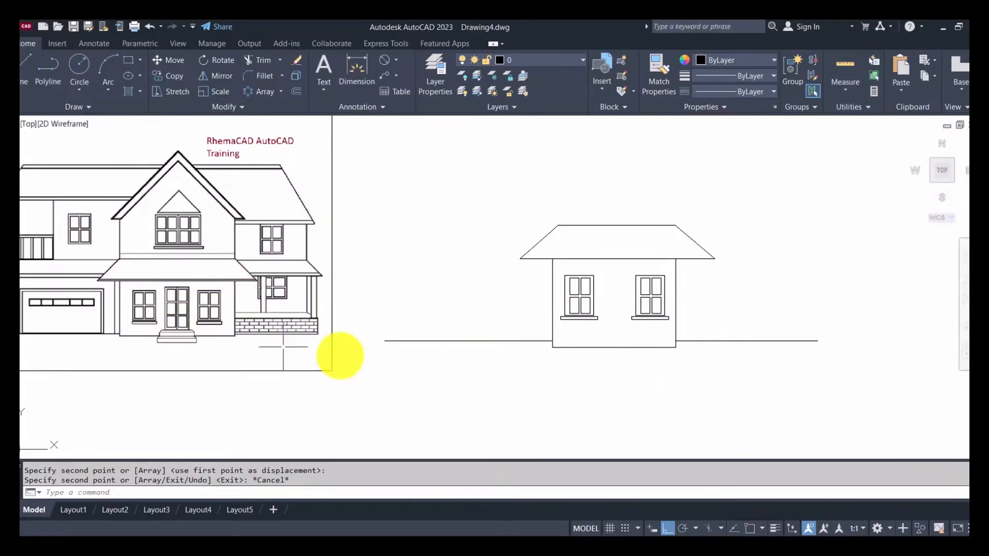
# Draw a tall rectangle for the door between the two windows, its top slightly above the window tops and its base above the wall's bottom line.
pyautogui.click(129, 58)
pyautogui.scroll(2, 641, 316)
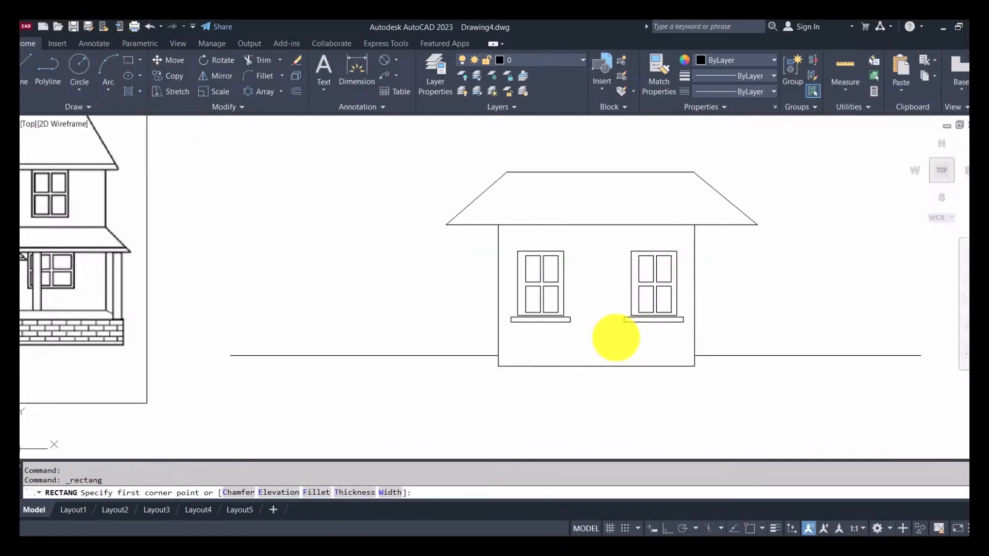
pyautogui.scroll(-2, 616, 337)
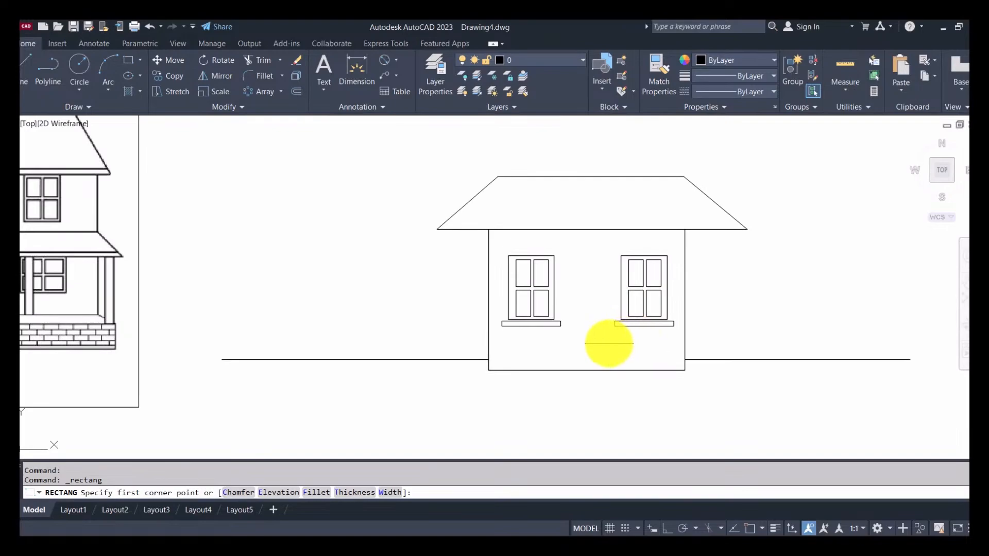
pyautogui.click(607, 346)
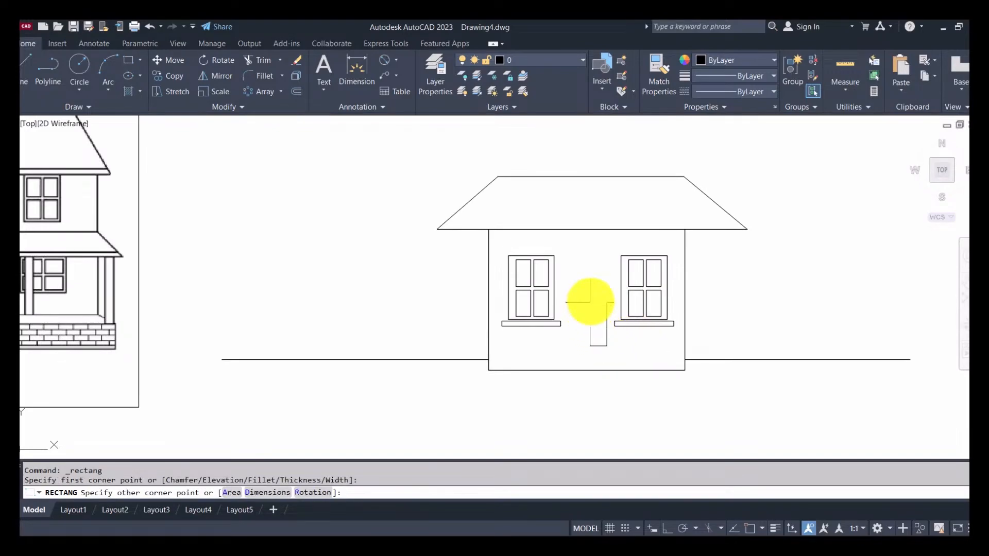
pyautogui.scroll(-2, 590, 298)
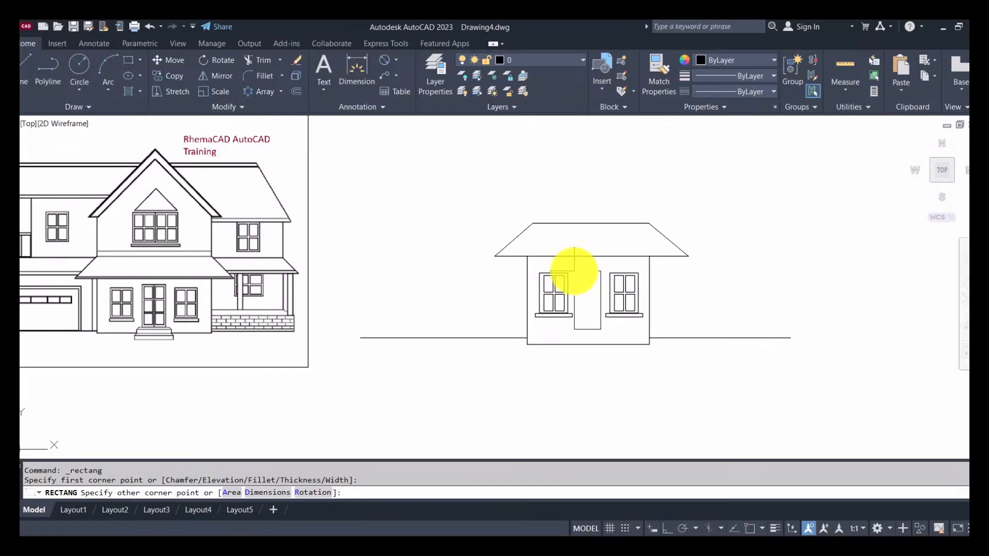
pyautogui.click(574, 269)
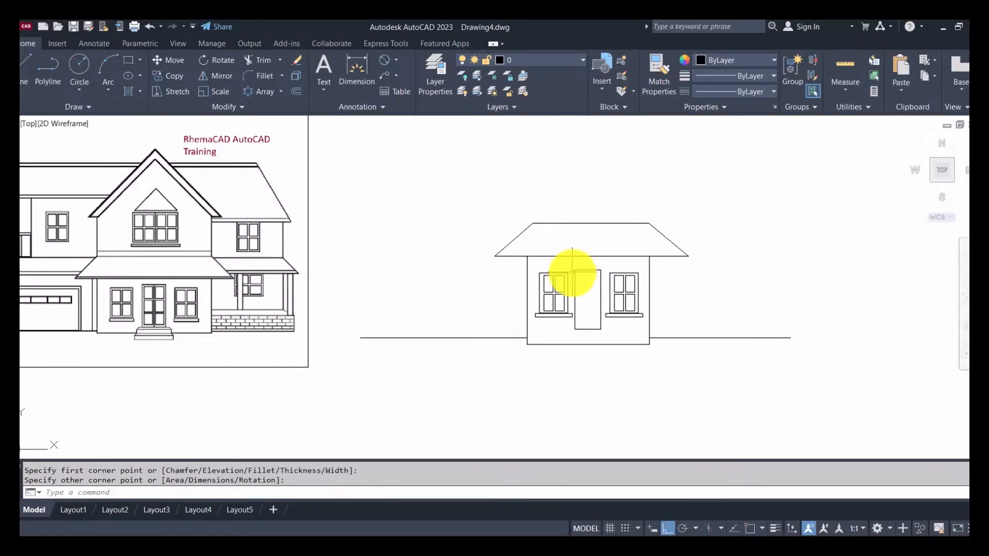
pyautogui.scroll(2, 597, 302)
pyautogui.press('Escape')
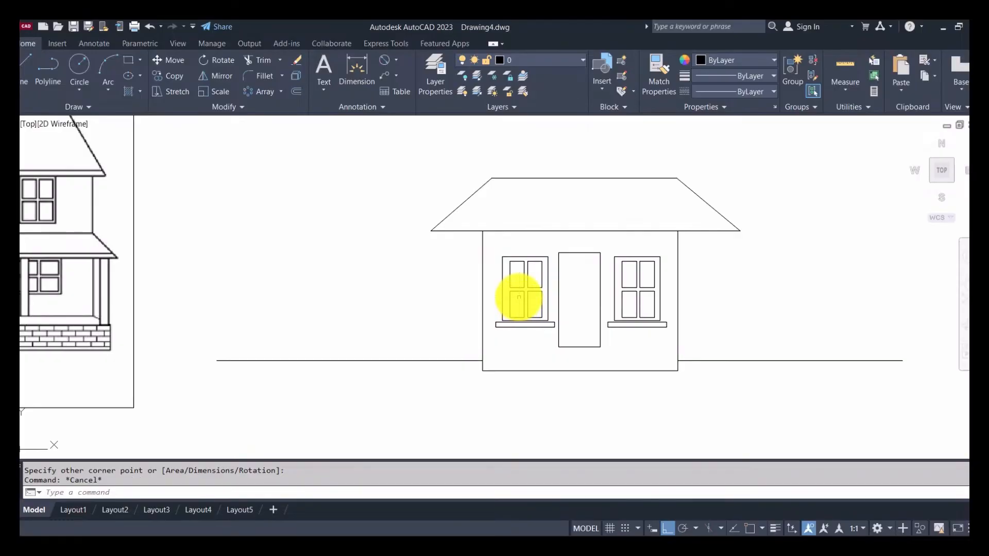
# Move the left window and its sill about 44 units left with Ortho, away from the door.
pyautogui.write('m')
pyautogui.press('Return')
pyautogui.click(458, 247)
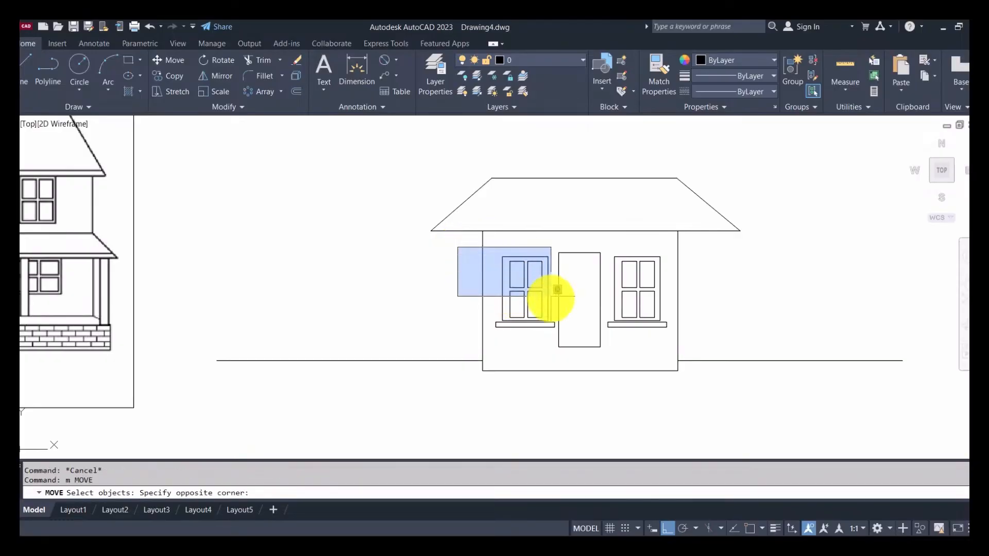
pyautogui.click(554, 335)
pyautogui.click(551, 332)
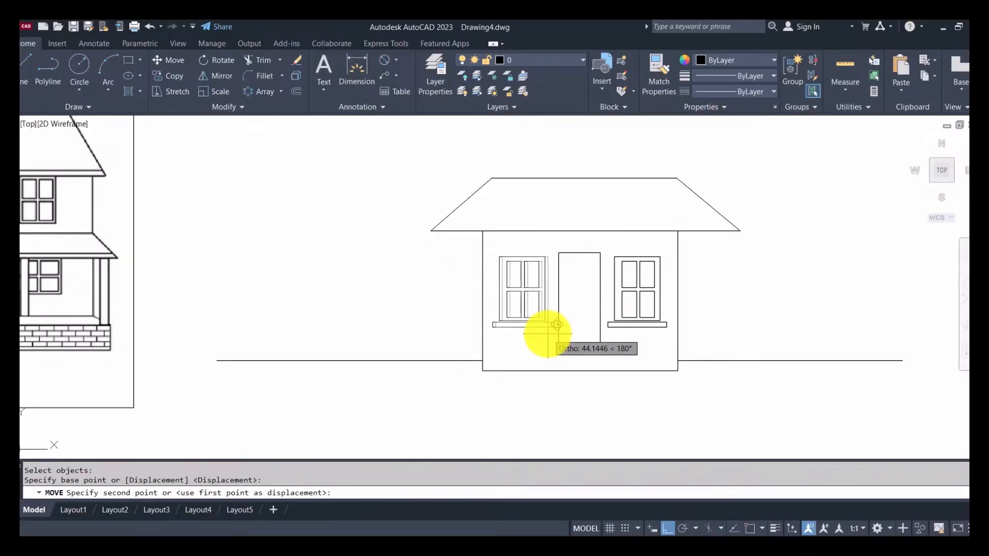
pyautogui.click(546, 332)
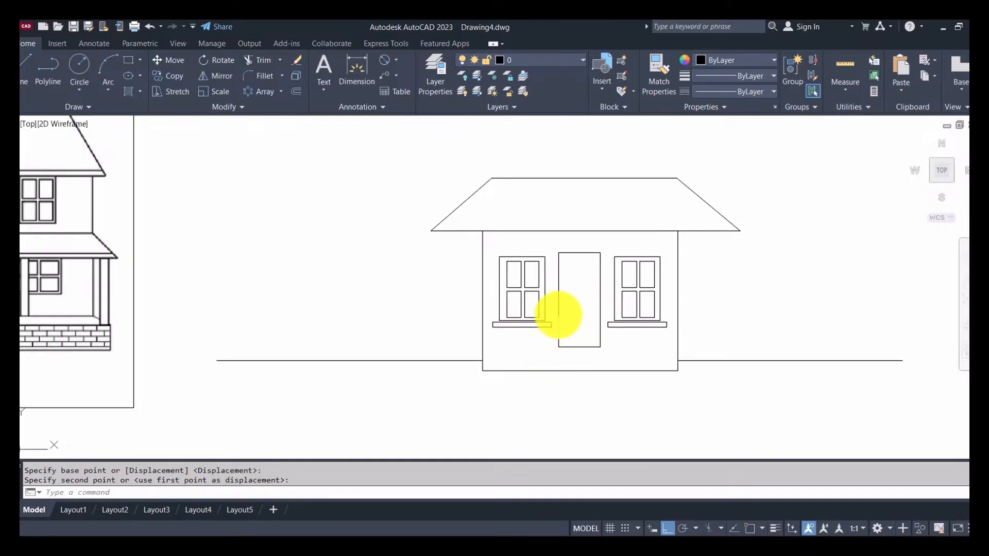
# Widen the door rectangle by stretching its left edge outward about 65 units and its right edge outward by a similar amount.
pyautogui.click(559, 315)
pyautogui.click(558, 300)
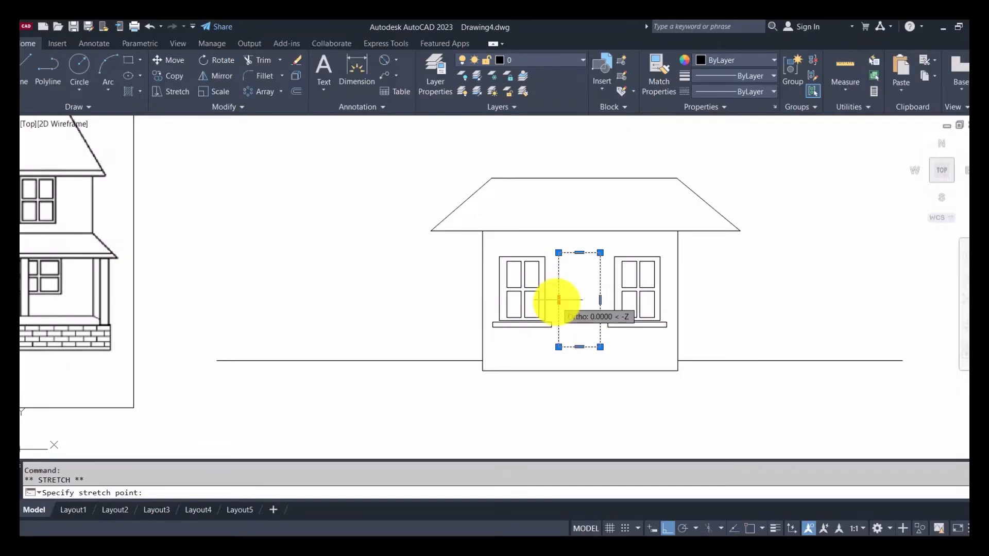
pyautogui.scroll(2, 559, 300)
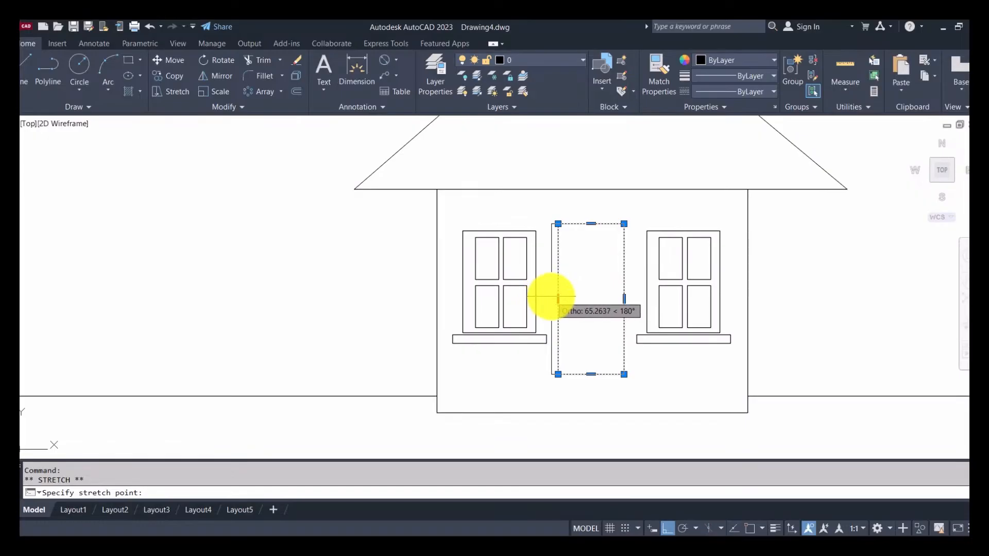
pyautogui.click(551, 299)
pyautogui.moveTo(551, 299)
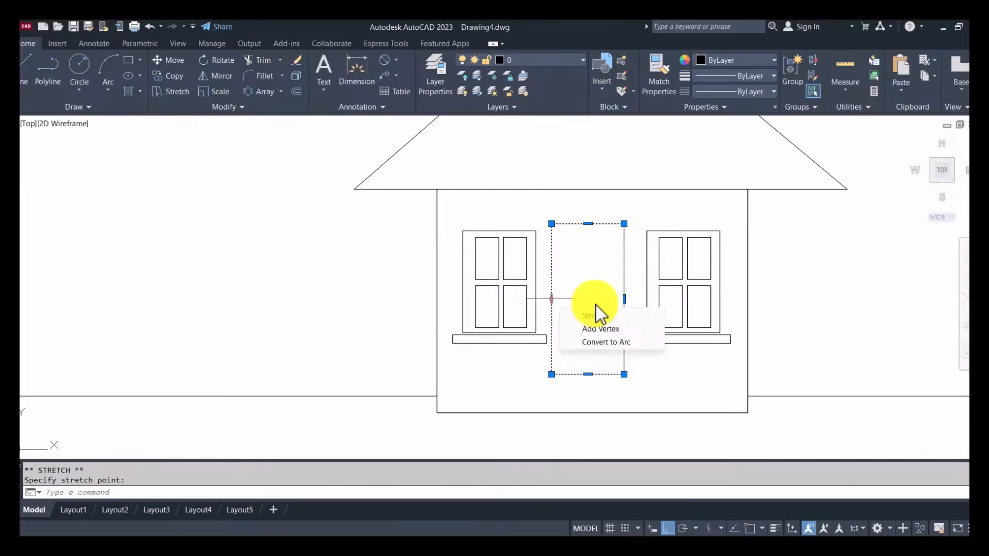
pyautogui.click(625, 300)
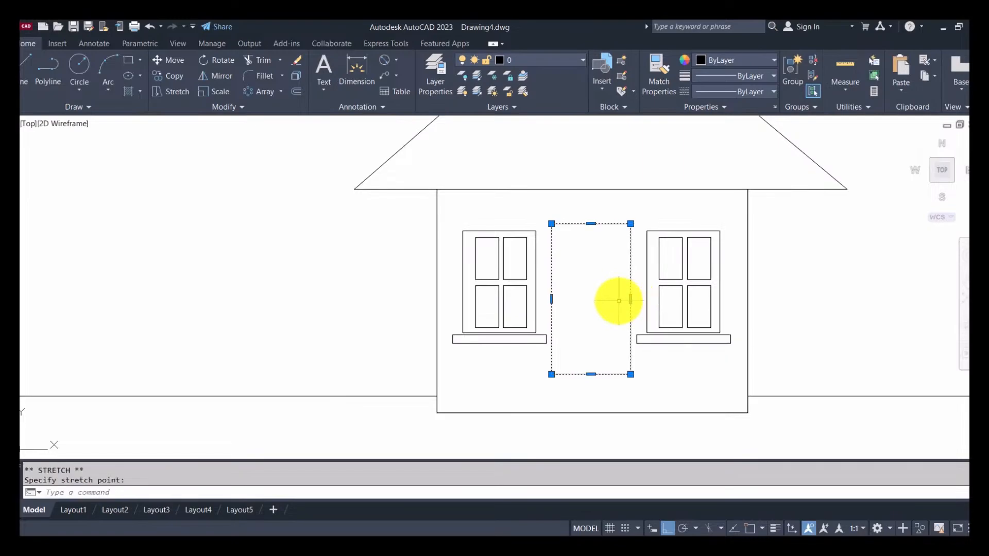
pyautogui.scroll(-2, 624, 299)
pyautogui.press('Escape')
# Draw a rectangular pane in the door's upper-left area, leaving a small margin to the frame and ending just short of the door's centre.
pyautogui.scroll(-2, 480, 275)
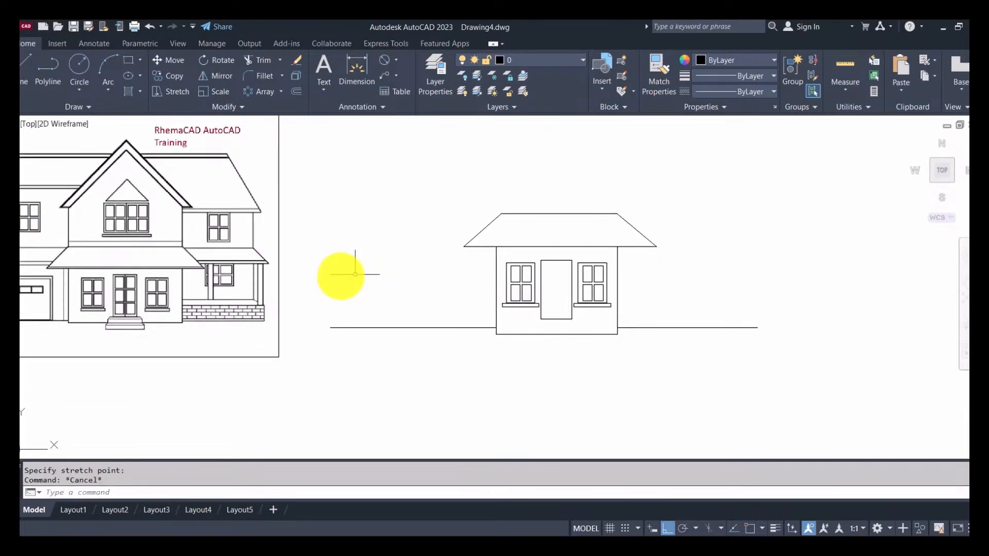
pyautogui.scroll(2, 587, 287)
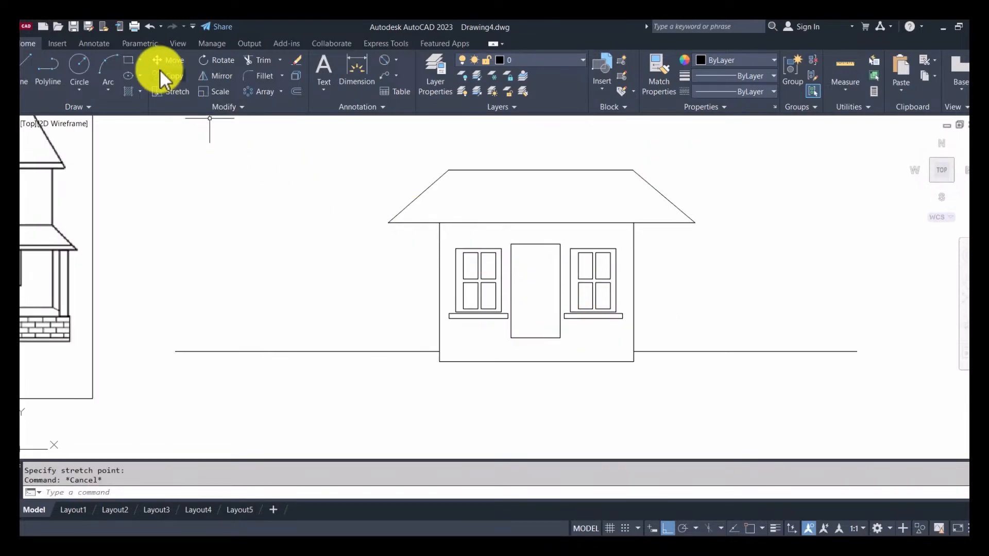
pyautogui.click(128, 60)
pyautogui.scroll(2, 584, 232)
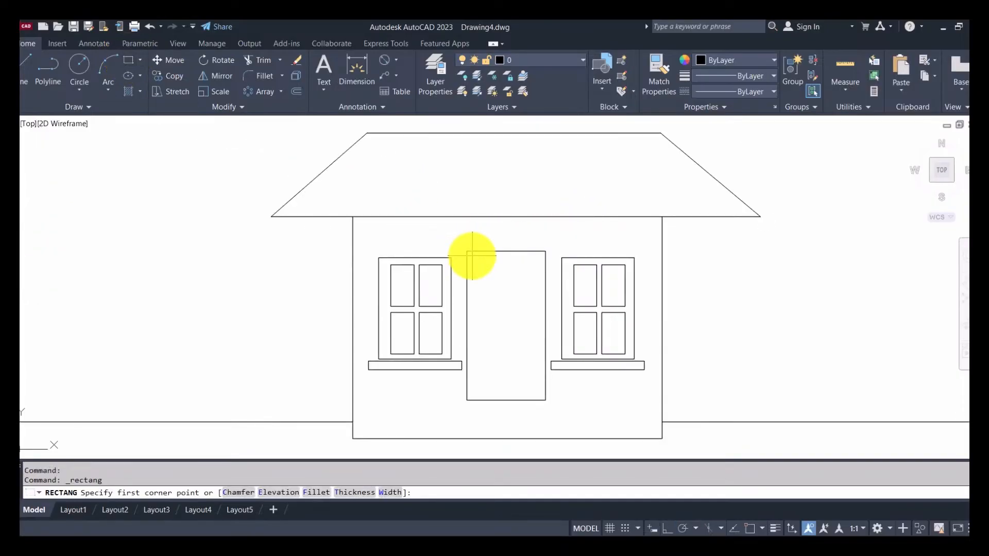
pyautogui.click(471, 257)
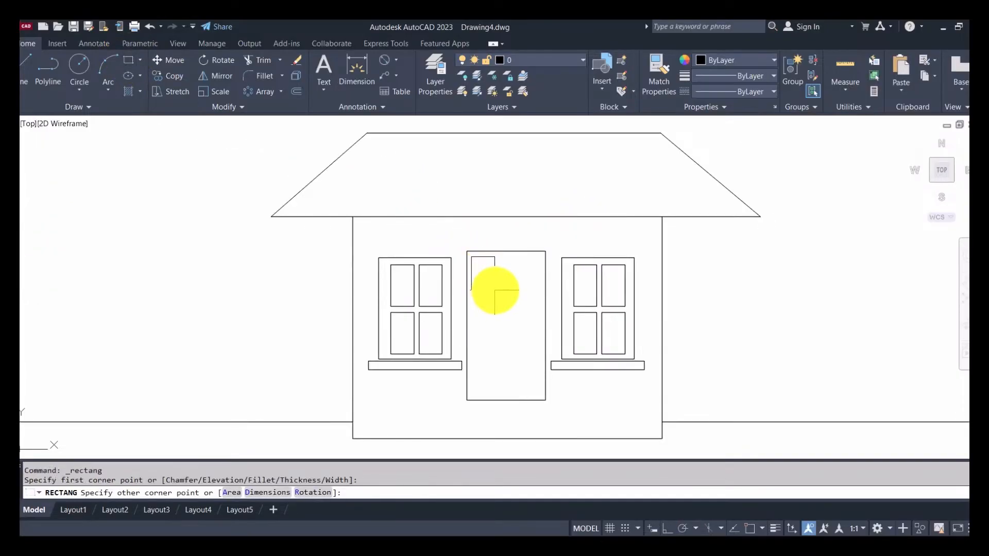
pyautogui.scroll(-3, 501, 291)
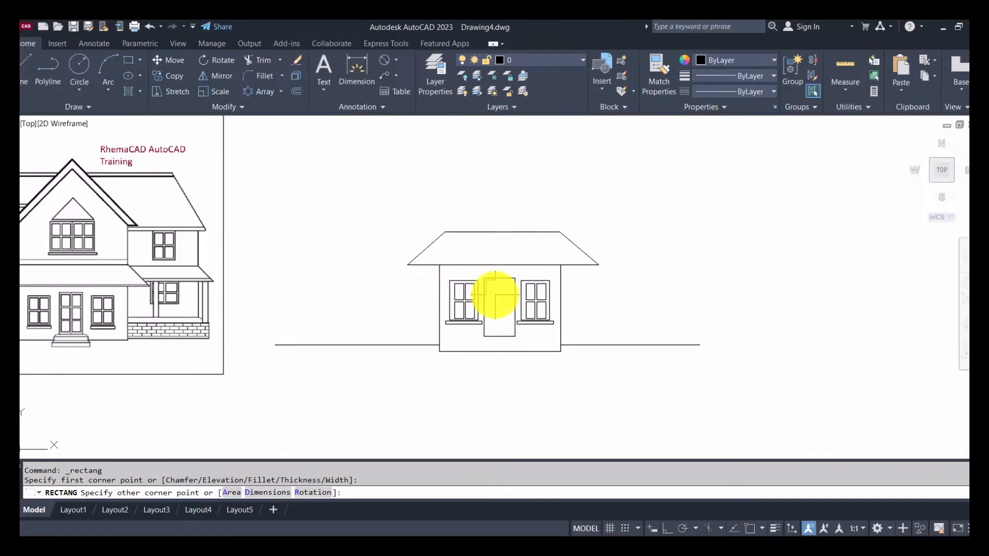
pyautogui.scroll(2, 496, 295)
pyautogui.scroll(3, 500, 299)
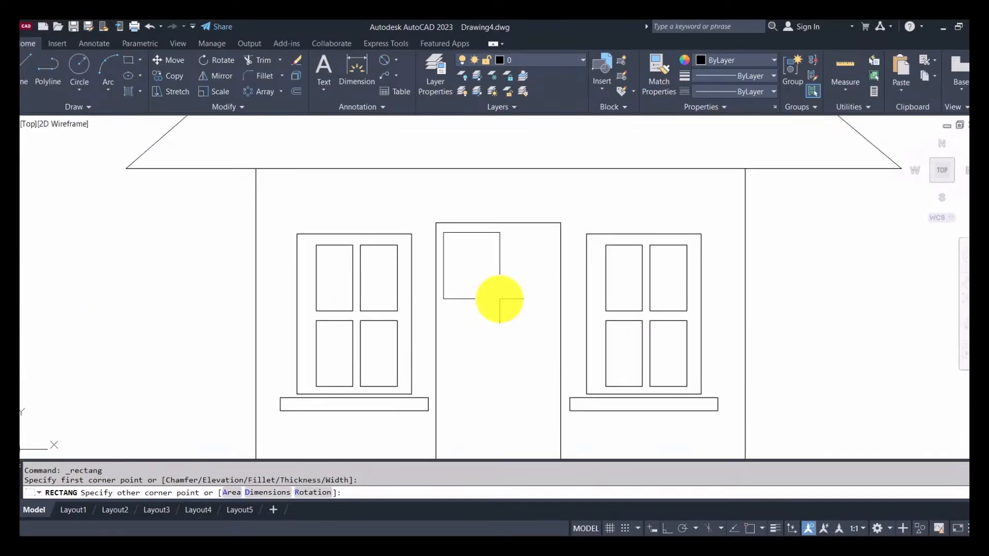
pyautogui.click(499, 299)
# Copy the door pane horizontally to the right half of the door, leaving a very narrow gap between the two.
pyautogui.click(177, 76)
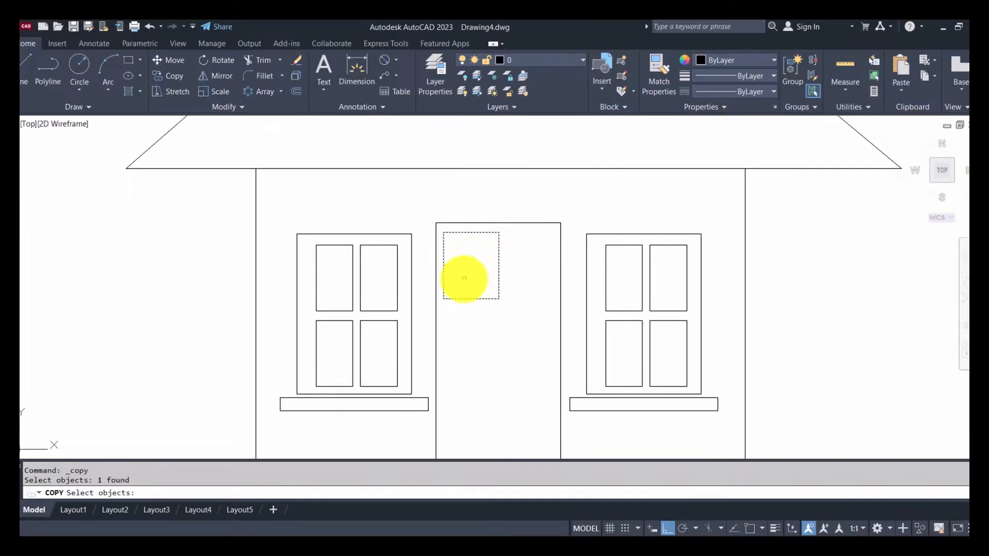
pyautogui.press('Return')
pyautogui.click(444, 301)
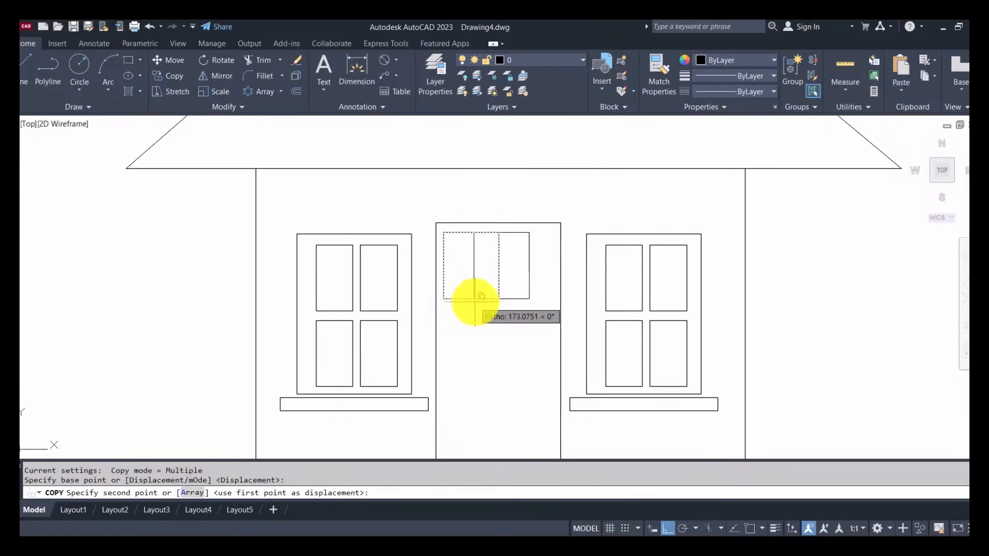
pyautogui.click(503, 306)
pyautogui.press('Escape')
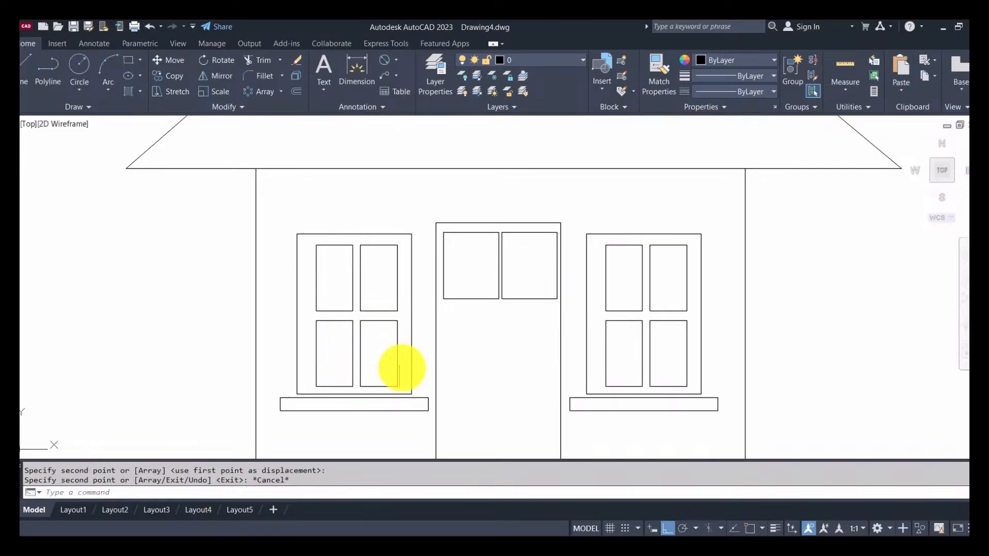
# Move both door panes slightly left with Ortho to centre them within the door frame.
pyautogui.write('m')
pyautogui.press('Return')
pyautogui.click(425, 311)
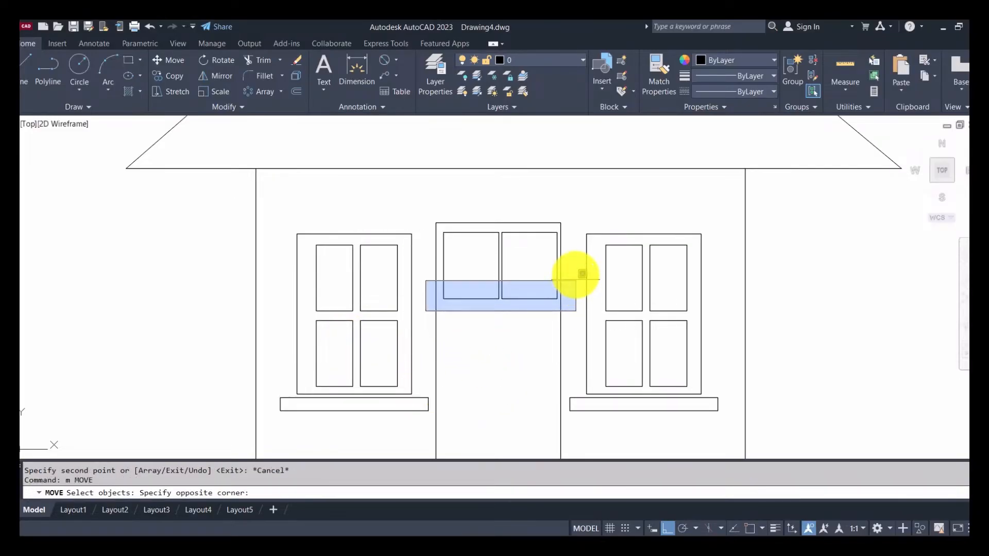
pyautogui.click(576, 218)
pyautogui.press('Return')
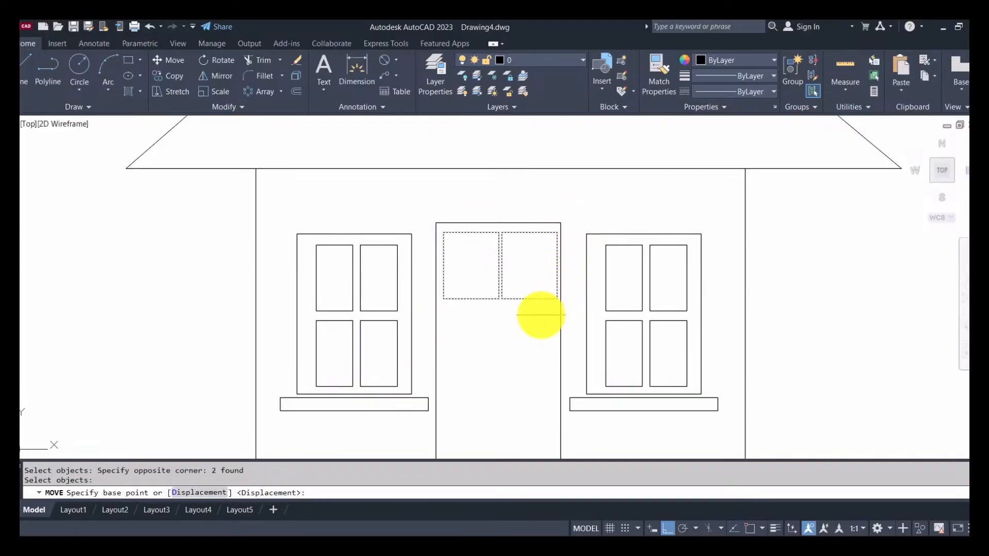
pyautogui.click(541, 314)
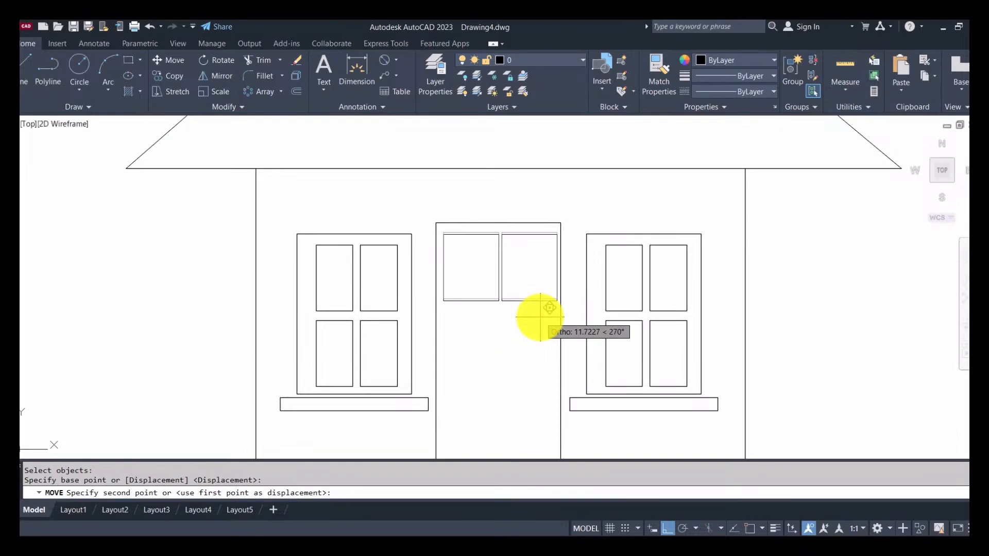
pyautogui.click(539, 315)
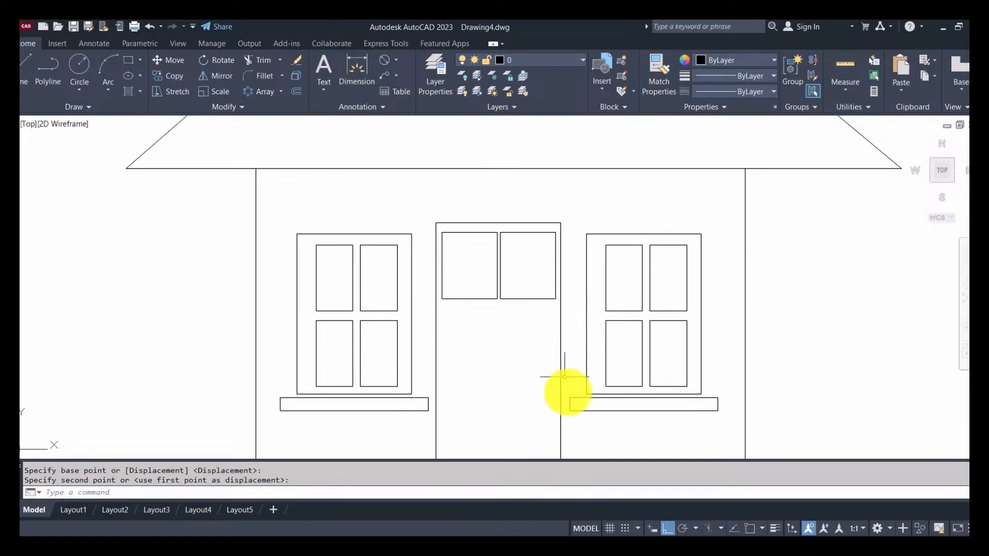
# Copy the pair of door panes straight down twice to form three evenly spaced rows of panes within the door.
pyautogui.click(165, 77)
pyautogui.click(427, 231)
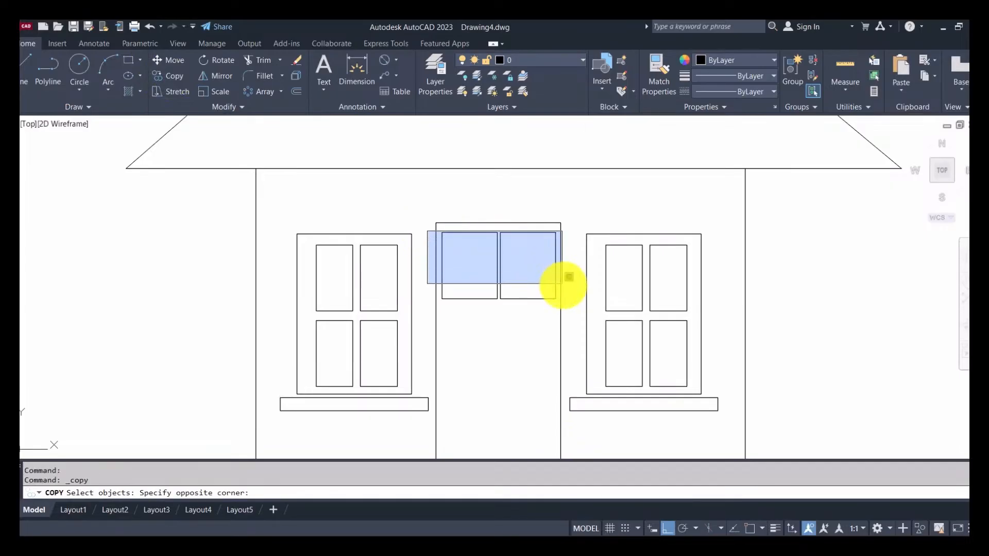
pyautogui.click(569, 314)
pyautogui.press('Return')
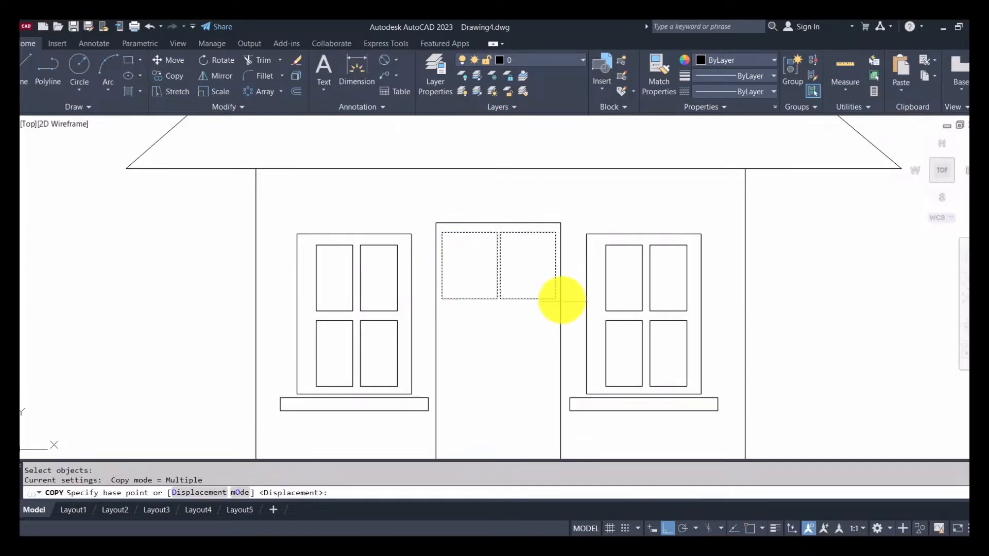
pyautogui.click(554, 231)
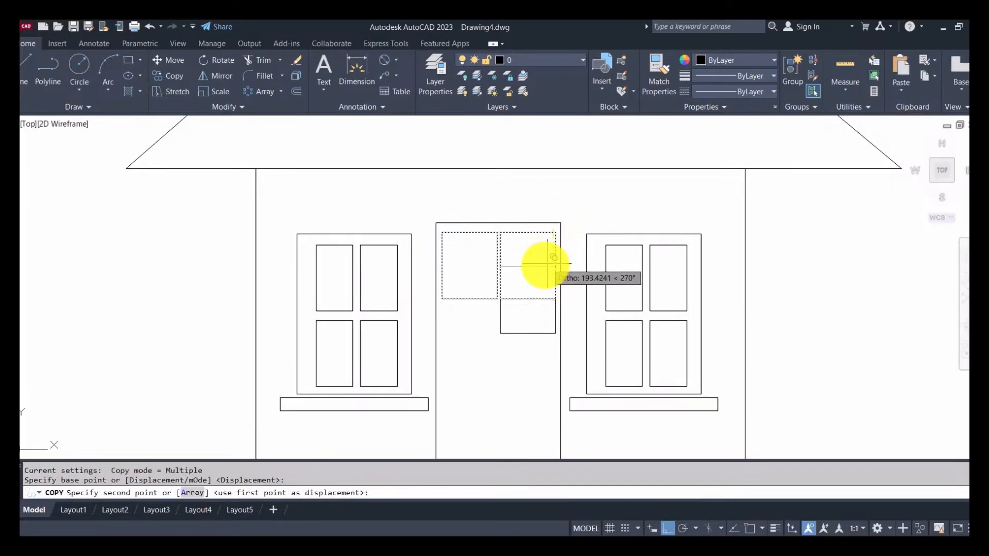
pyautogui.click(547, 304)
pyautogui.scroll(-4, 547, 304)
pyautogui.scroll(2, 543, 334)
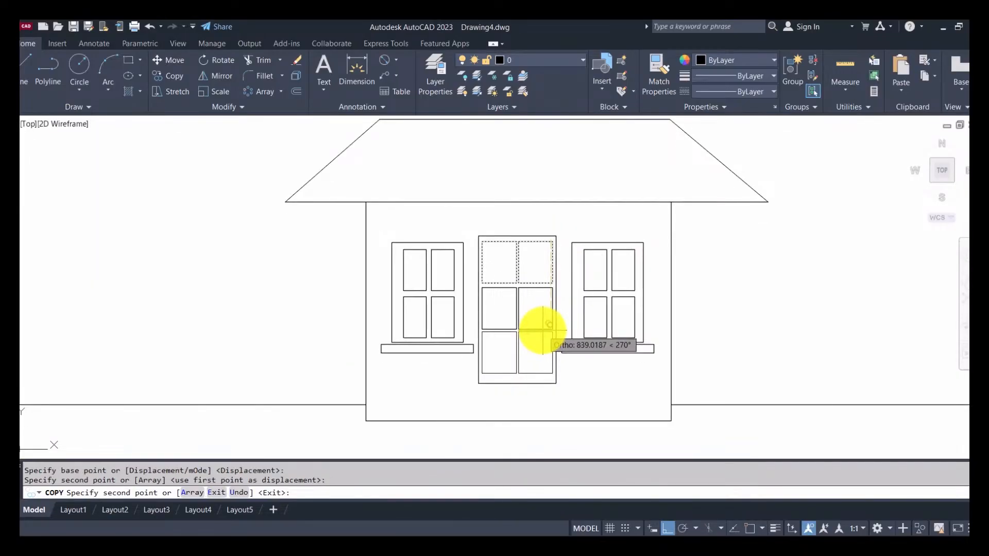
pyautogui.scroll(2, 543, 332)
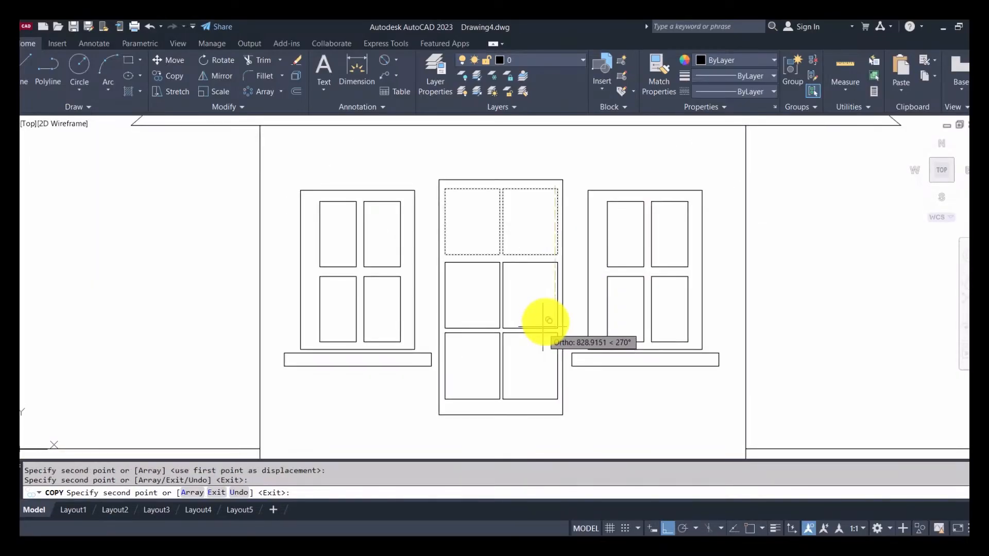
pyautogui.press('Escape')
# Examine the shape of the entrance steps below the front door in the reference image.
pyautogui.scroll(-5, 613, 266)
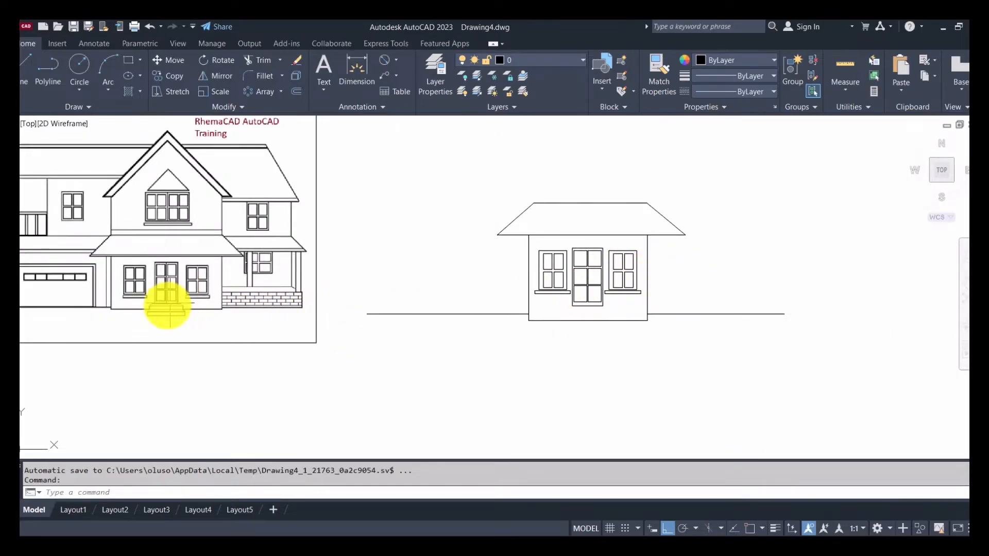
pyautogui.scroll(6, 157, 322)
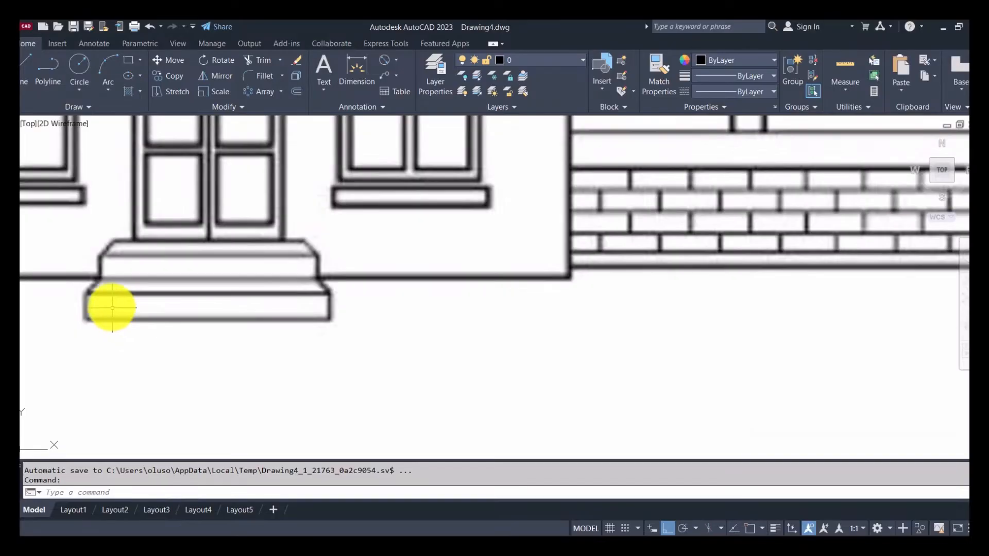
pyautogui.scroll(-4, 180, 299)
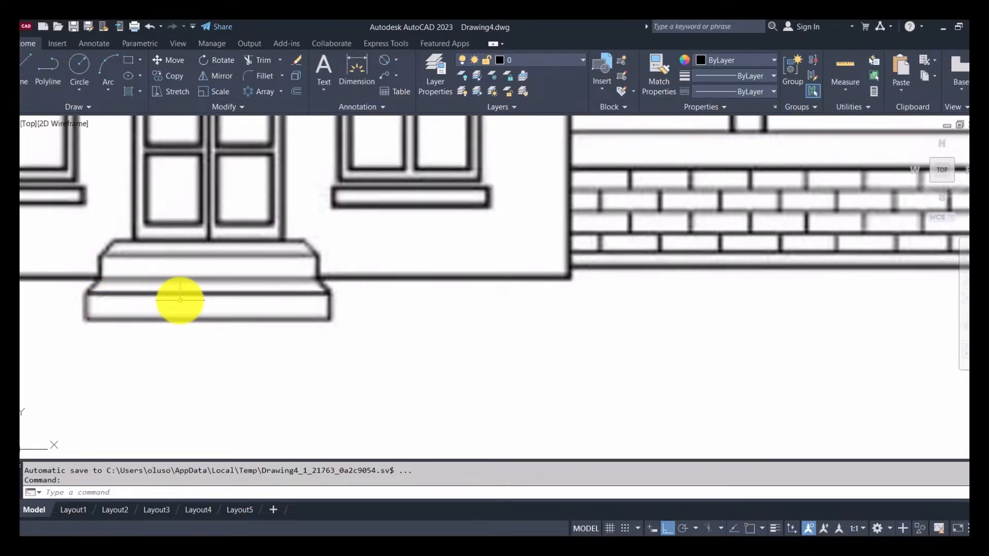
pyautogui.scroll(-3, 799, 358)
pyautogui.moveTo(836, 348); pyautogui.dragTo(462, 338, button='middle')
pyautogui.scroll(3, 784, 322)
pyautogui.scroll(-2, 743, 325)
pyautogui.scroll(-2, 739, 324)
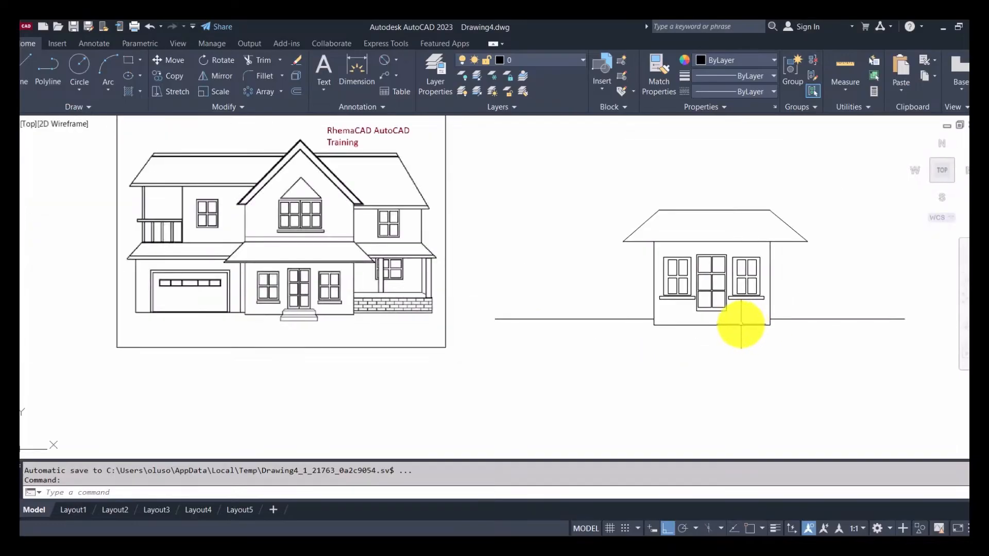
# Draw a rectangle for the upper entrance step, rising from the wall's base line below the door and slightly wider than the door.
pyautogui.scroll(2, 739, 325)
pyautogui.scroll(2, 708, 323)
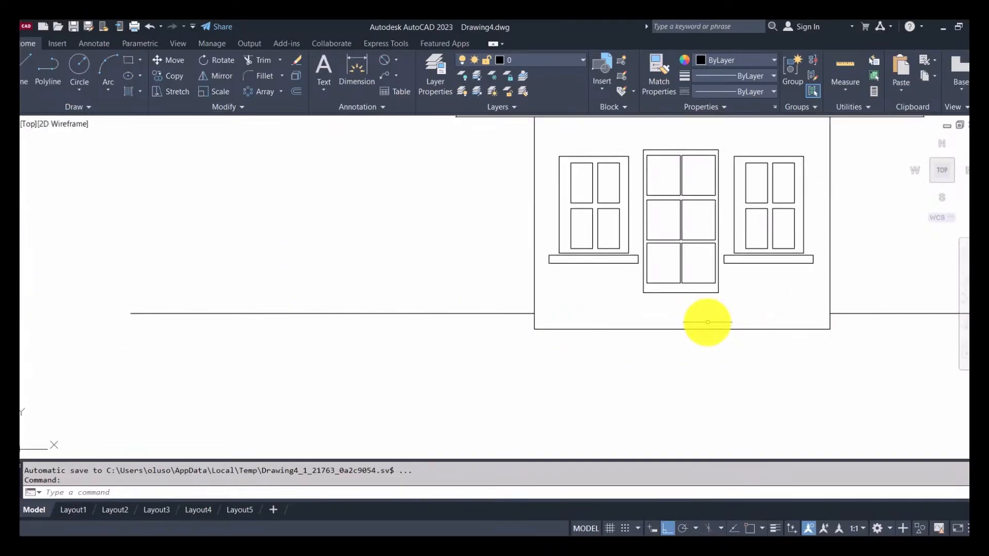
pyautogui.click(124, 59)
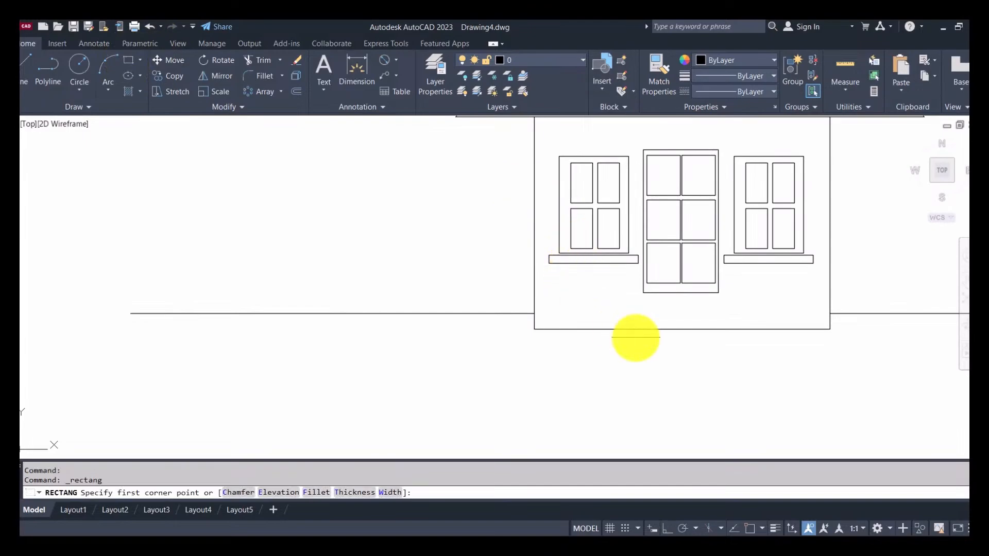
pyautogui.click(626, 329)
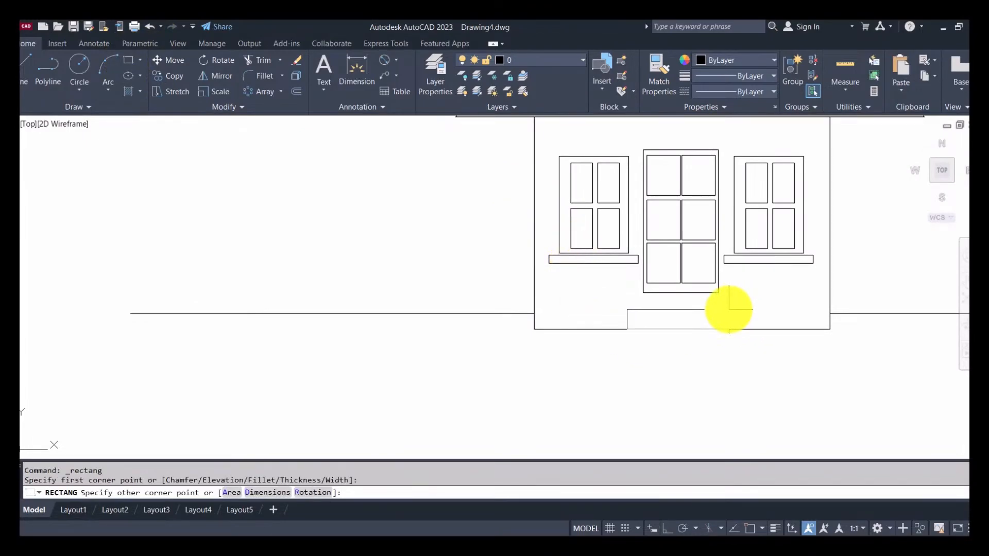
pyautogui.click(729, 310)
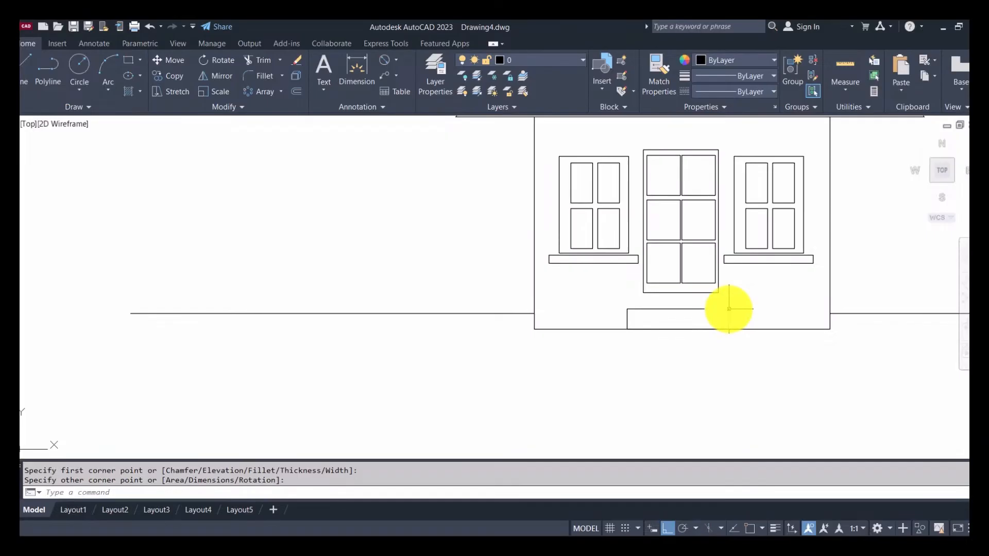
# With Ortho off and object snap on, draw slanted lines joining the step rectangle's upper corners to the door's bottom corners.
pyautogui.click(24, 82)
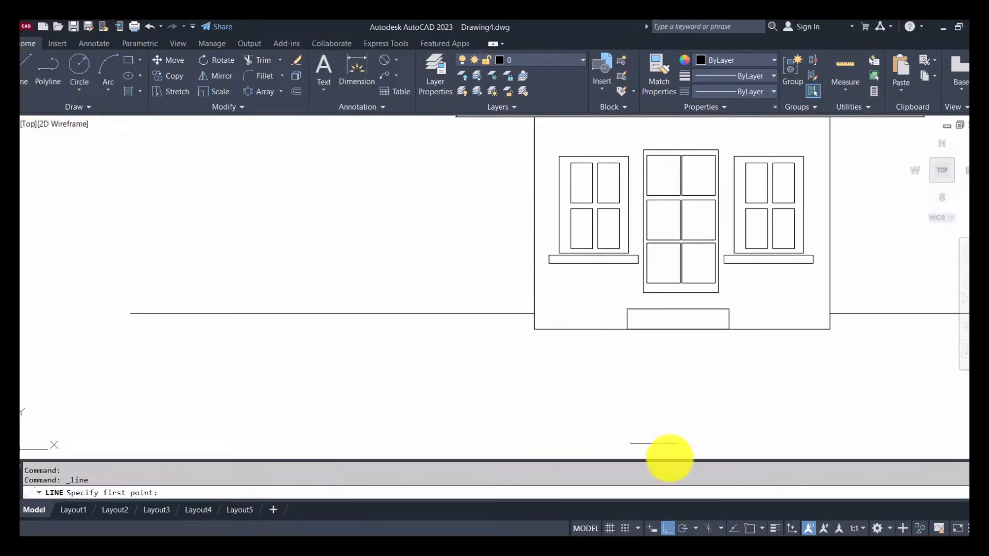
pyautogui.click(667, 529)
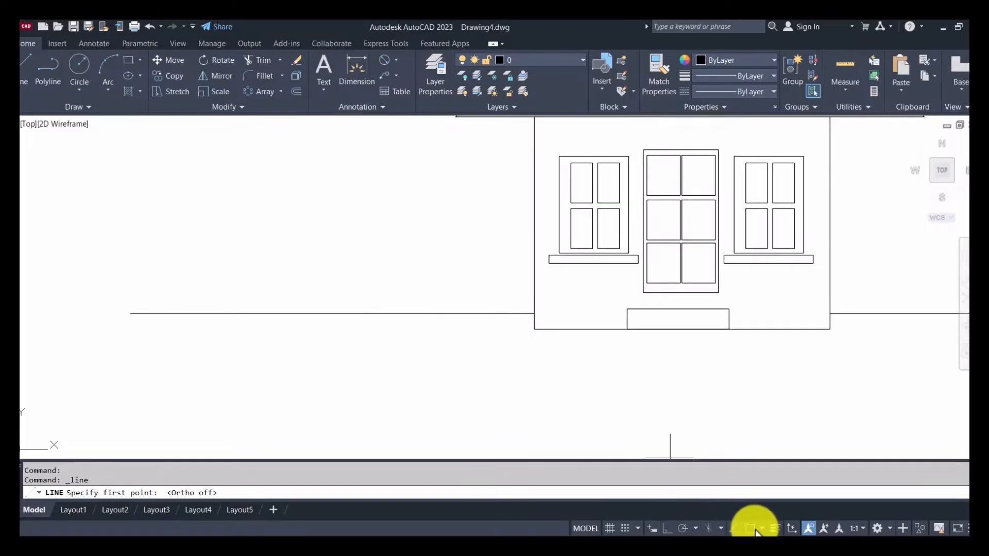
pyautogui.click(750, 529)
pyautogui.click(626, 310)
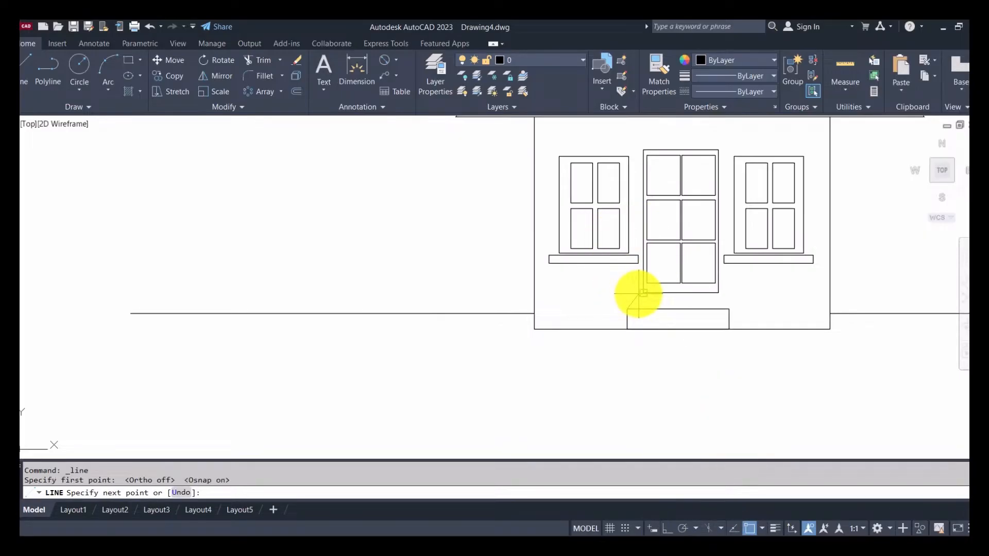
pyautogui.click(644, 293)
pyautogui.press('Return')
pyautogui.press('Return')
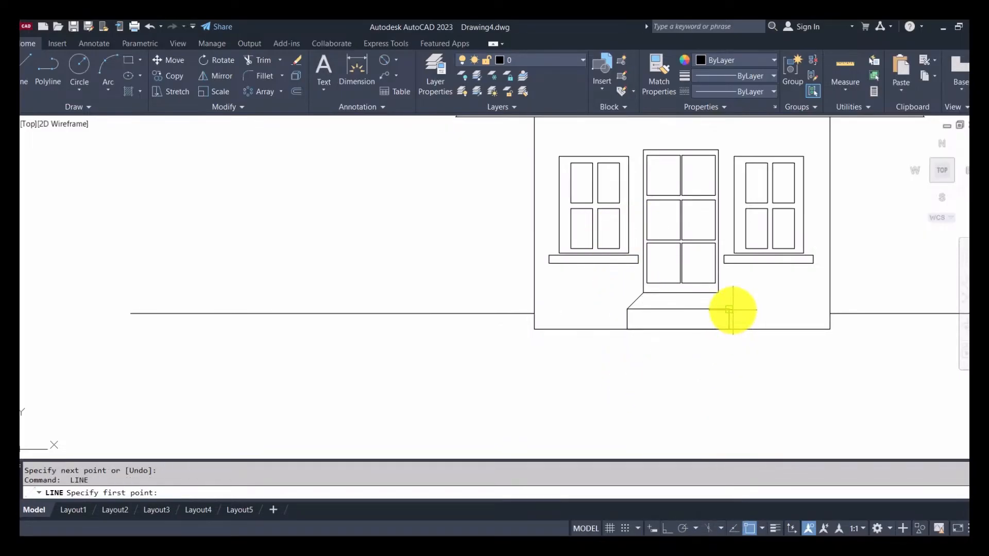
pyautogui.click(729, 310)
pyautogui.press('Escape')
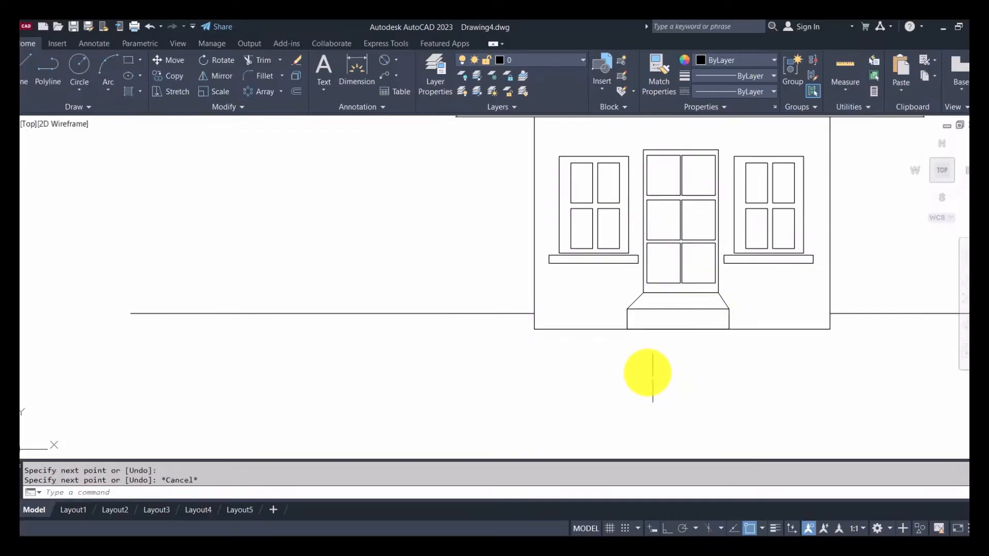
# Draw a thin rectangle for the lower entrance step just below the wall's base line, slightly wider than the upper step.
pyautogui.scroll(-4, 647, 371)
pyautogui.scroll(2, 280, 326)
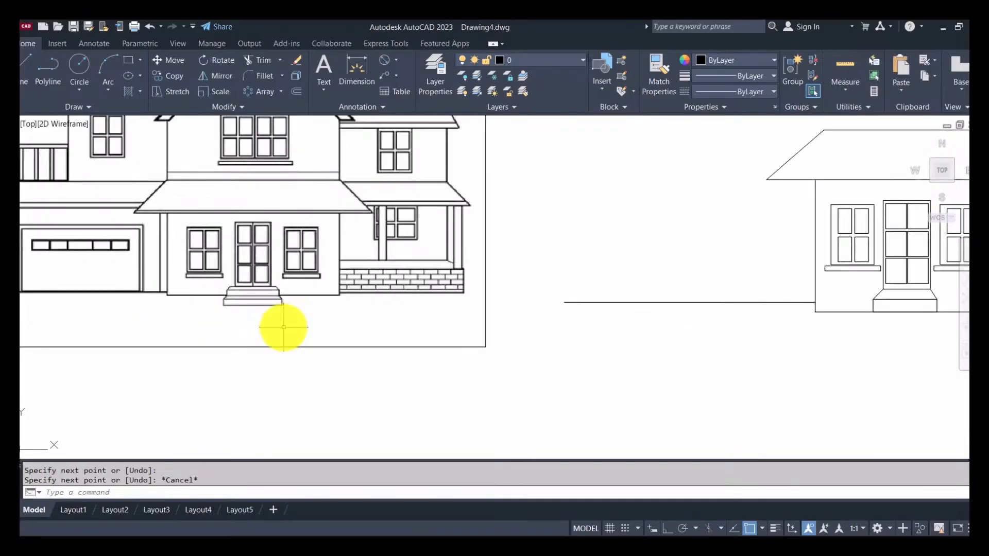
pyautogui.moveTo(746, 361); pyautogui.dragTo(514, 348, button='middle')
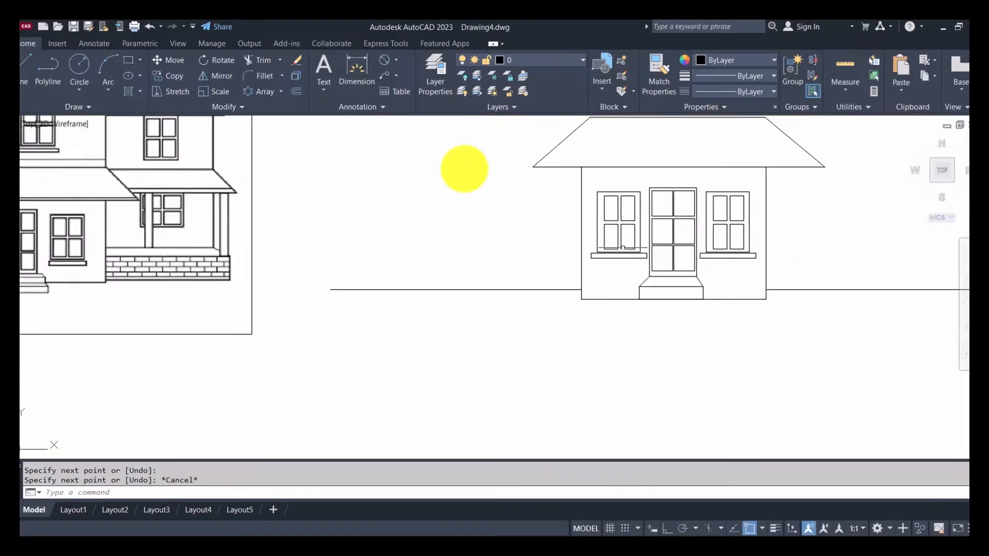
pyautogui.click(131, 63)
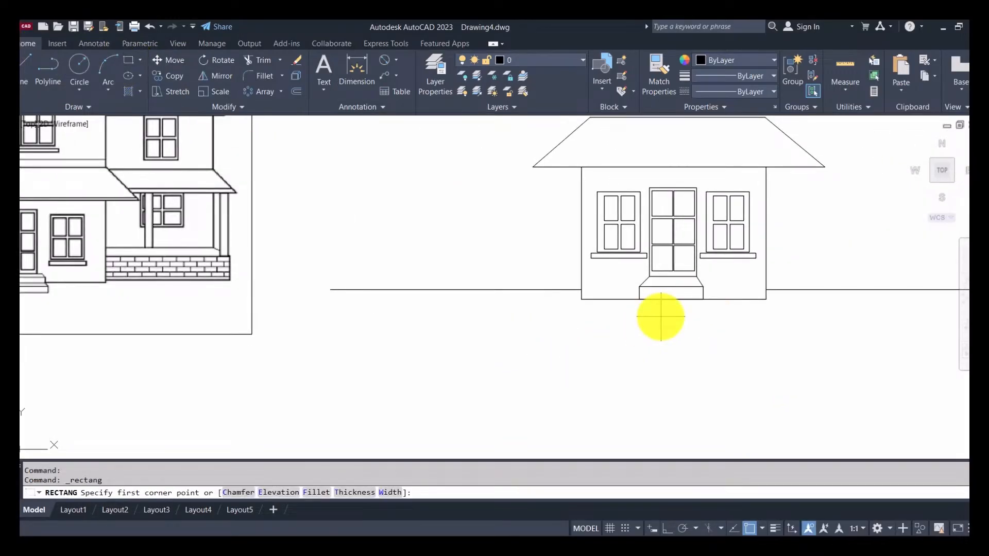
pyautogui.scroll(2, 649, 314)
pyautogui.click(615, 299)
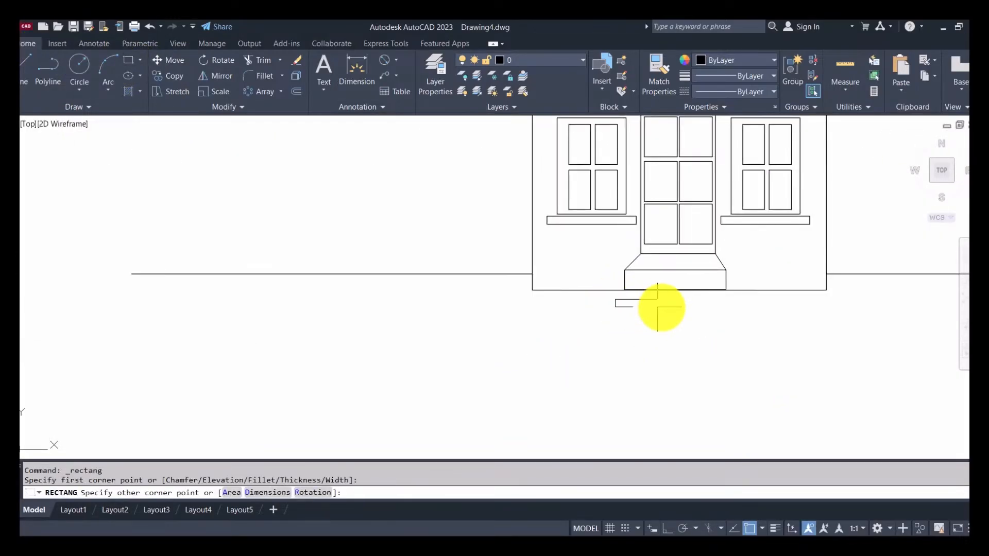
pyautogui.click(736, 310)
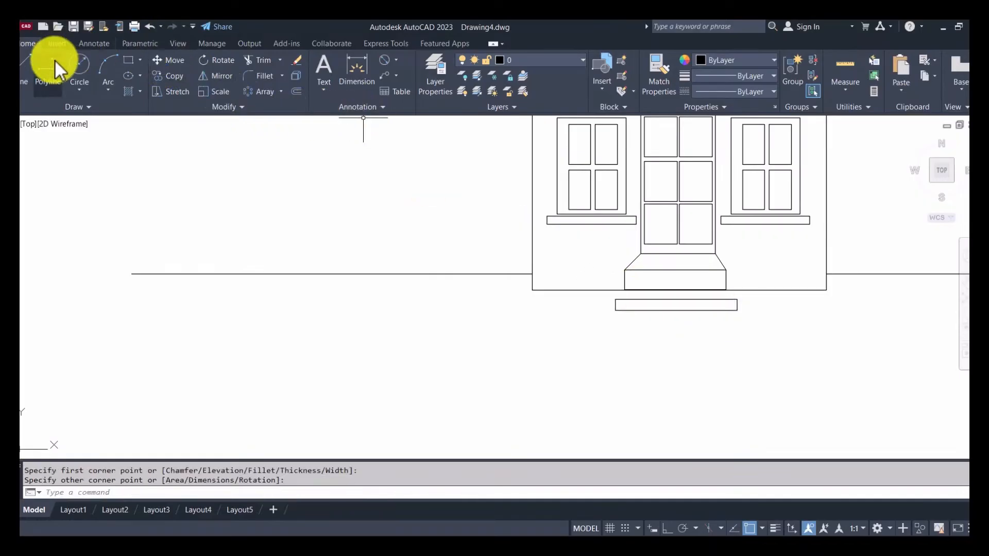
# Draw slanted lines joining the upper step's bottom corners to the lower step's top corners on both sides.
pyautogui.click(23, 64)
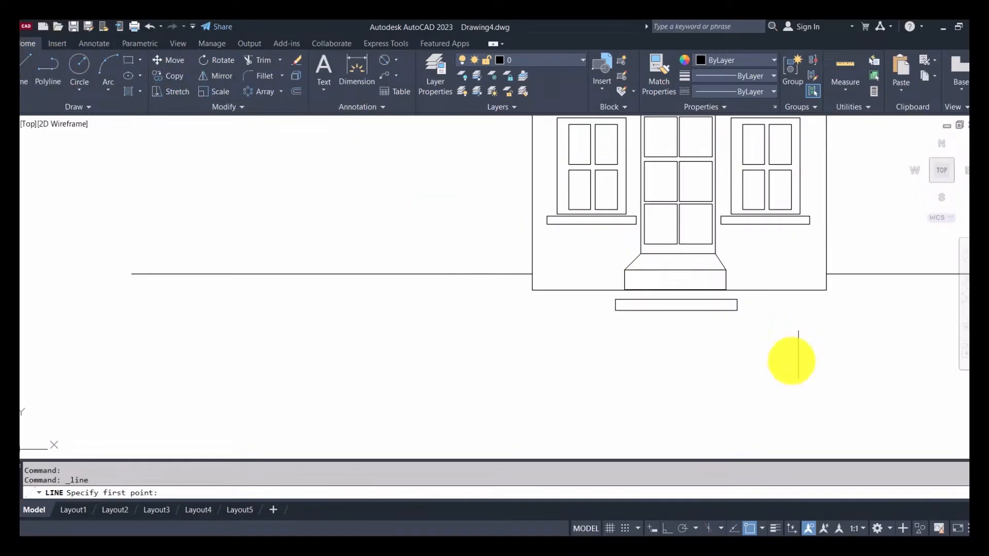
pyautogui.click(624, 290)
pyautogui.press('Return')
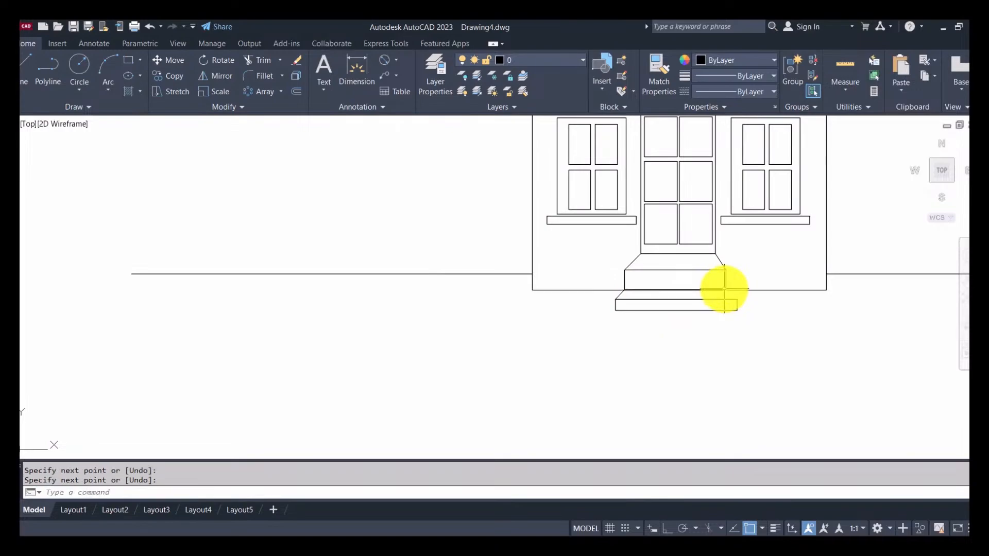
pyautogui.click(724, 290)
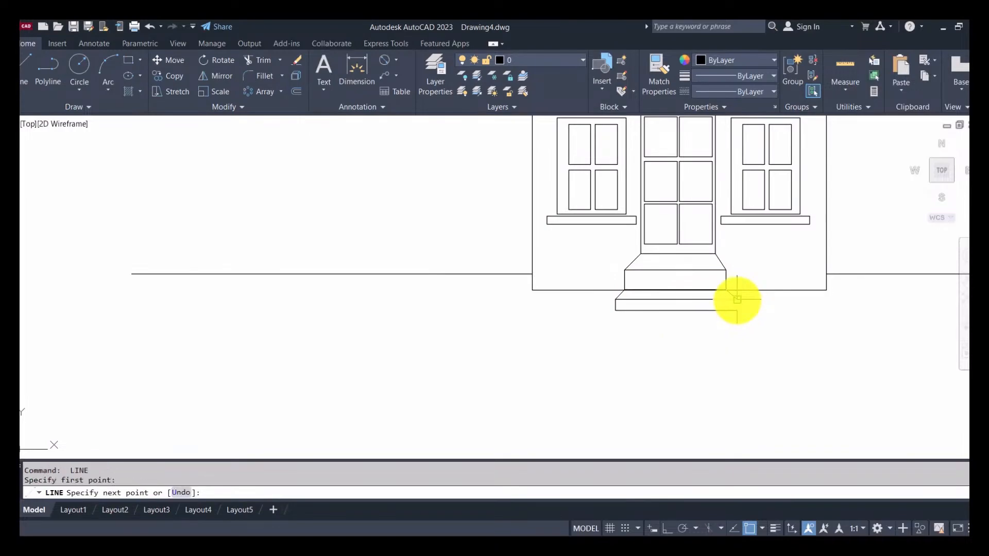
pyautogui.click(737, 300)
pyautogui.press('Escape')
pyautogui.scroll(-4, 771, 336)
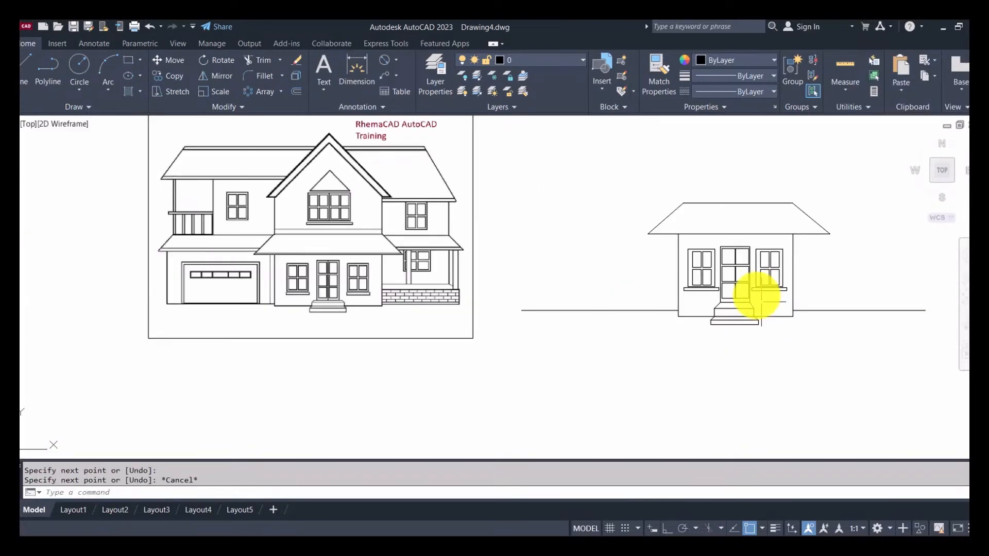
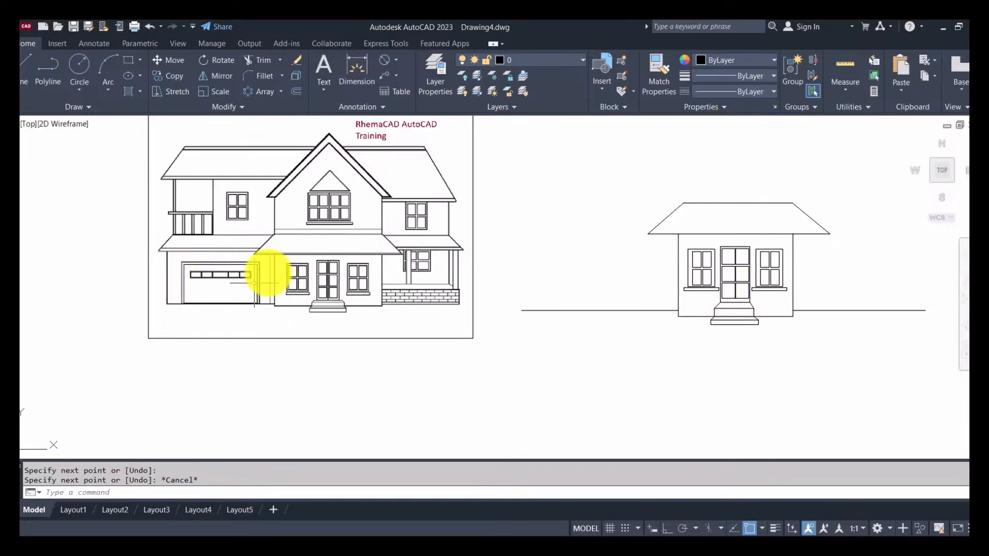
# Draw an Ortho line up from the left ground line's outer end and across past the porch roof's slope, and trim the overshoot at the slope.
pyautogui.click(25, 77)
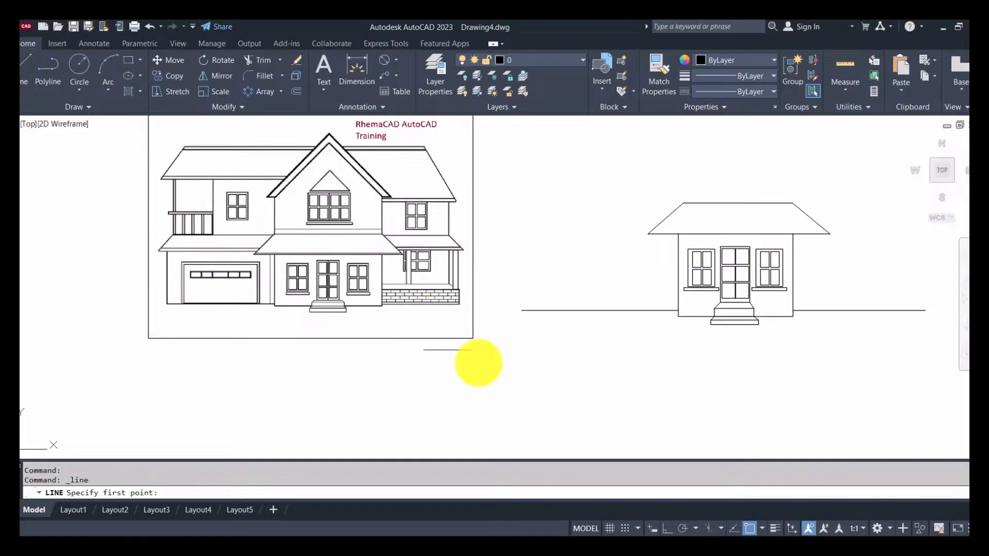
pyautogui.click(522, 310)
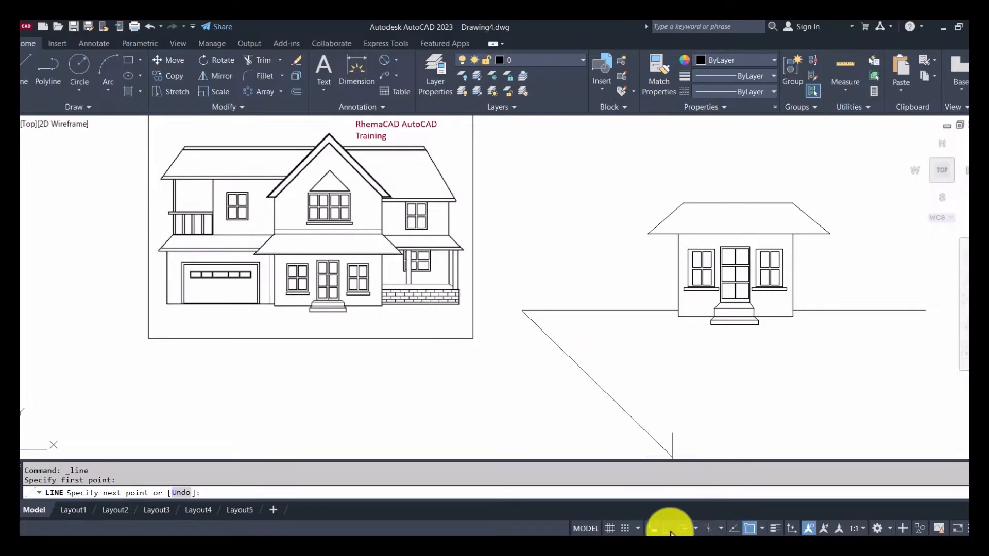
pyautogui.click(536, 223)
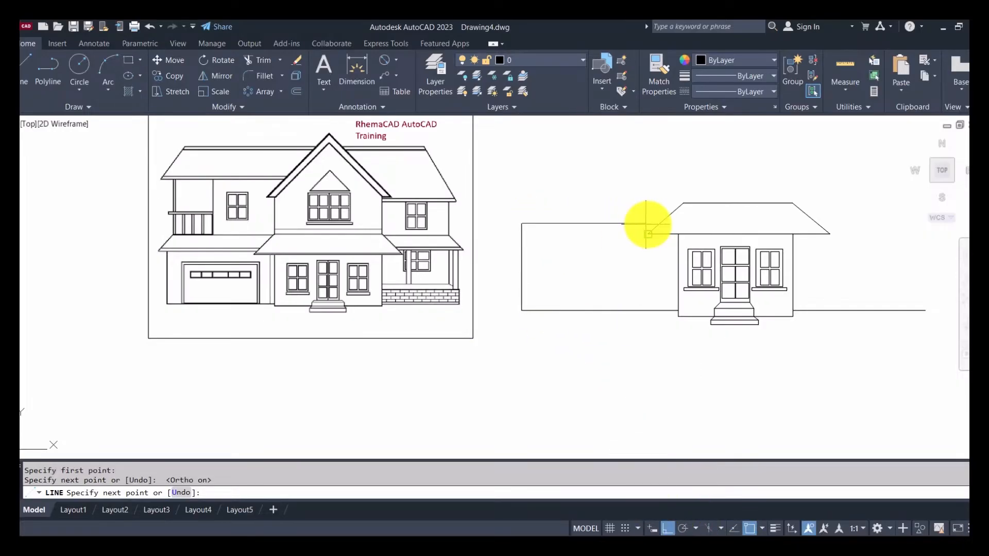
pyautogui.click(750, 529)
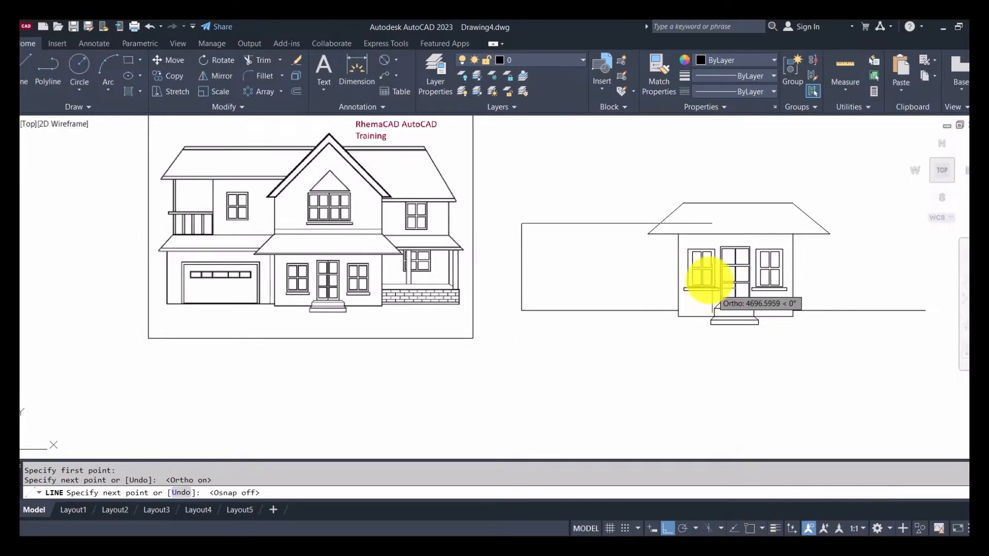
pyautogui.click(680, 223)
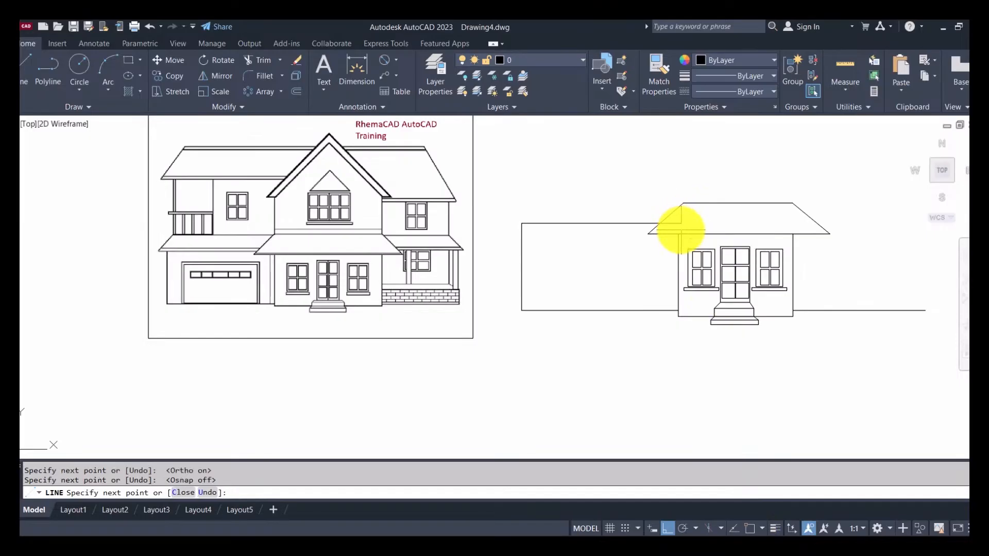
pyautogui.press('Escape')
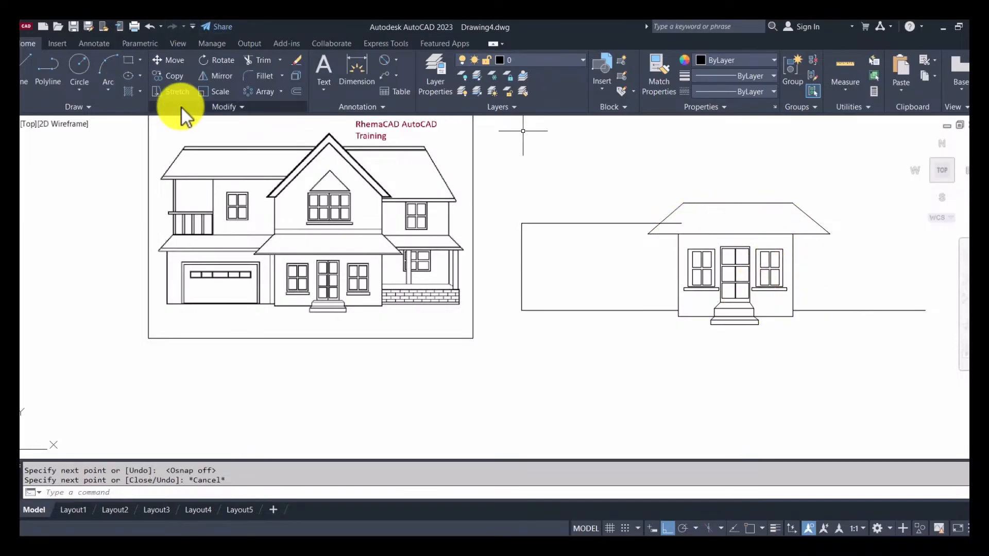
pyautogui.press('Escape')
pyautogui.click(263, 61)
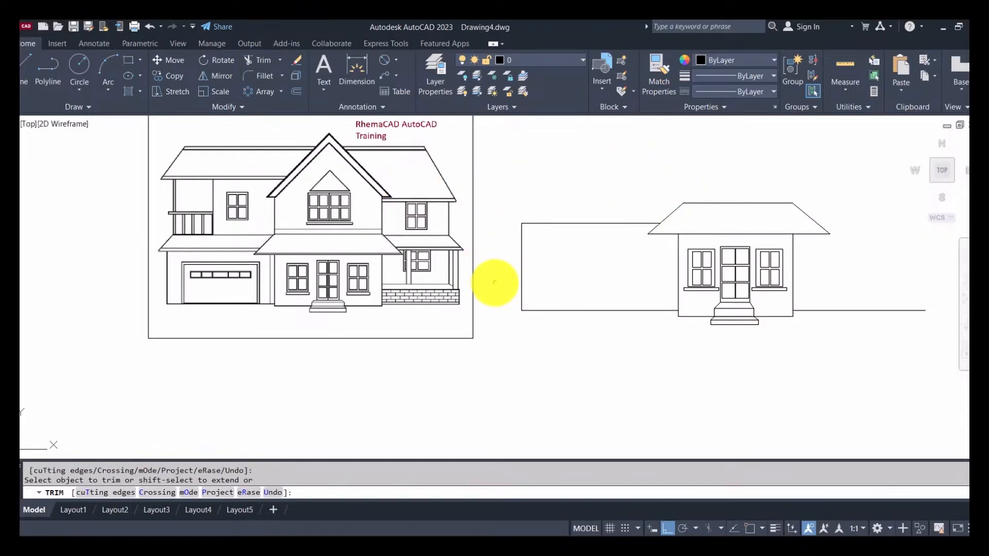
# Draw the garage door opening as a large rectangle inside the left wing wall, starting at the ground line.
pyautogui.press('Escape')
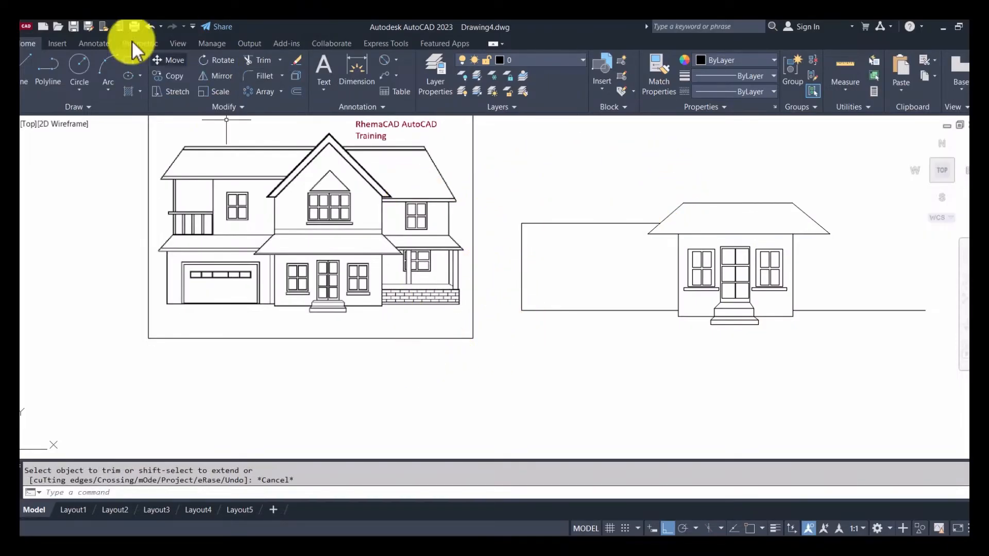
pyautogui.click(127, 60)
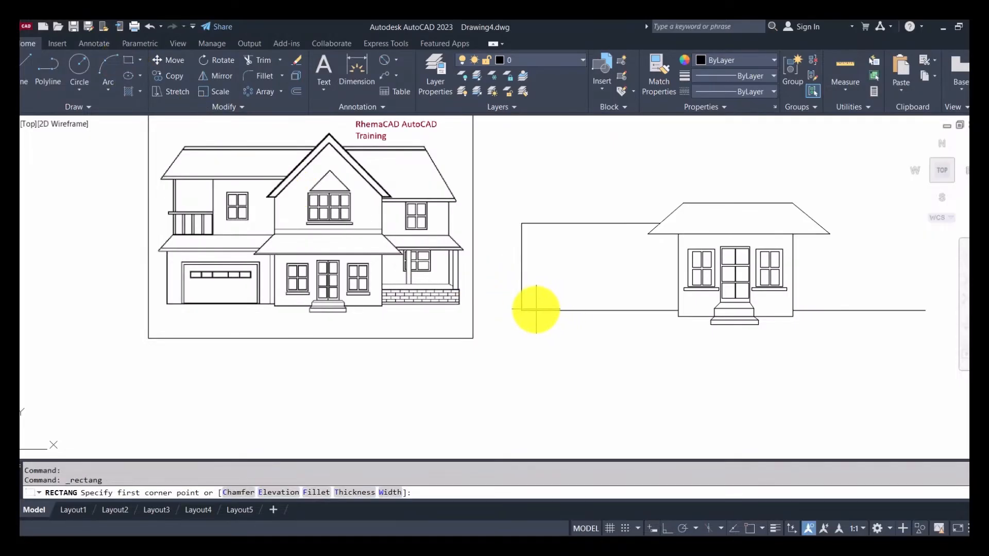
pyautogui.click(539, 311)
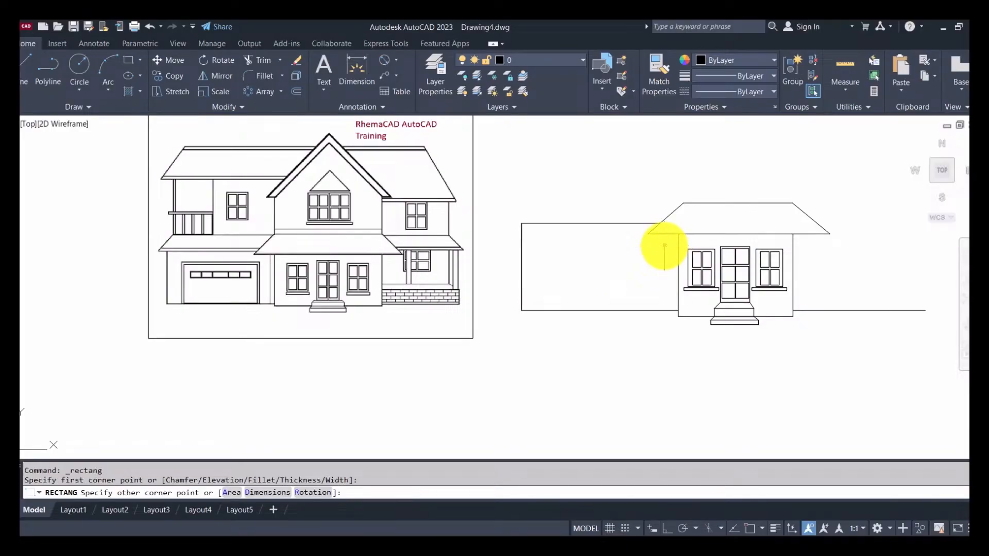
pyautogui.click(665, 245)
# Trim the parts of the garage door rectangle that extend below the ground line.
pyautogui.scroll(4, 566, 319)
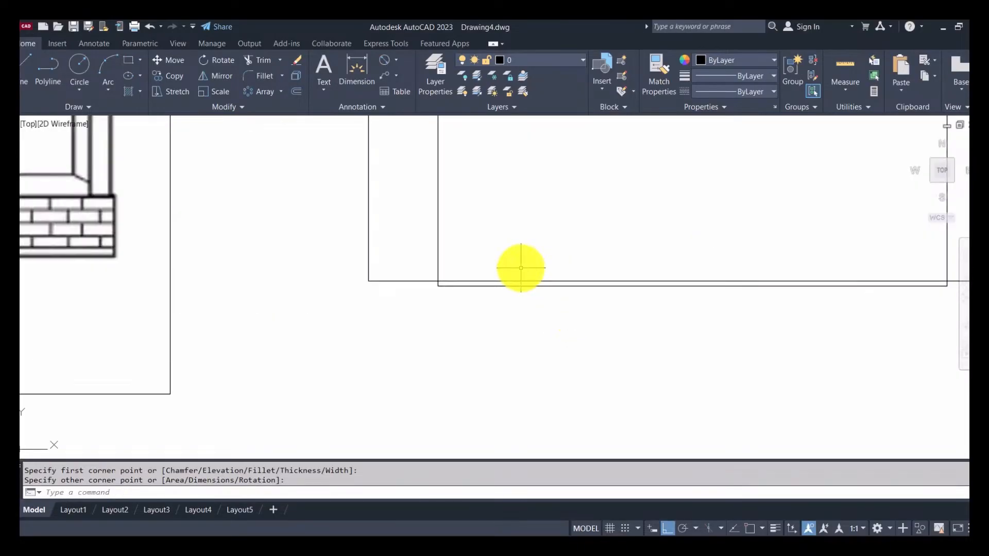
pyautogui.scroll(3, 521, 268)
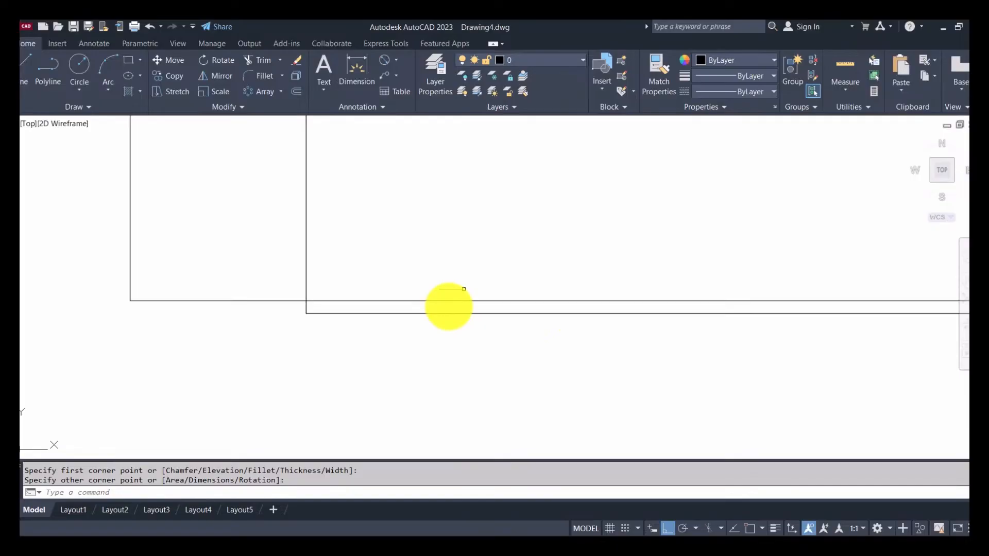
pyautogui.click(259, 60)
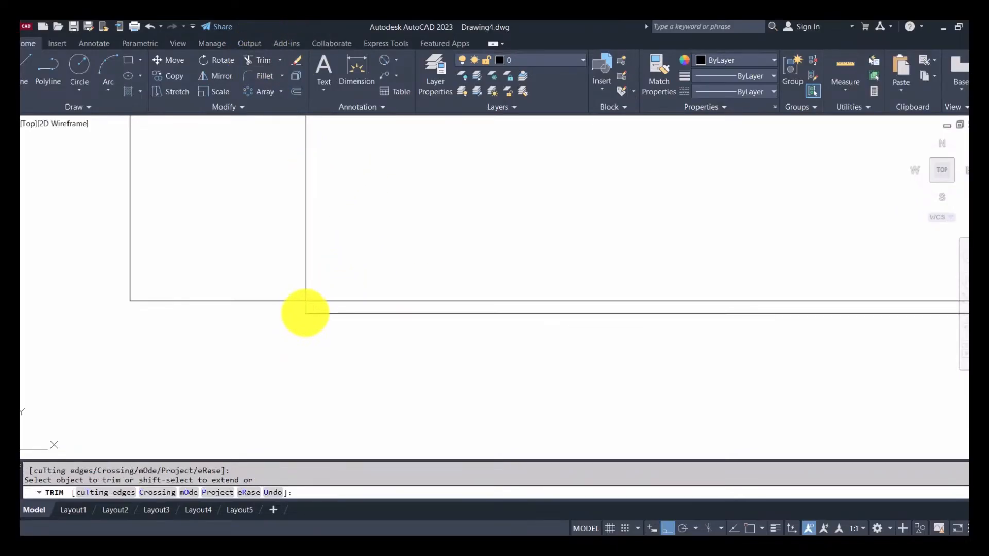
pyautogui.click(306, 309)
pyautogui.click(327, 313)
pyautogui.scroll(-3, 565, 331)
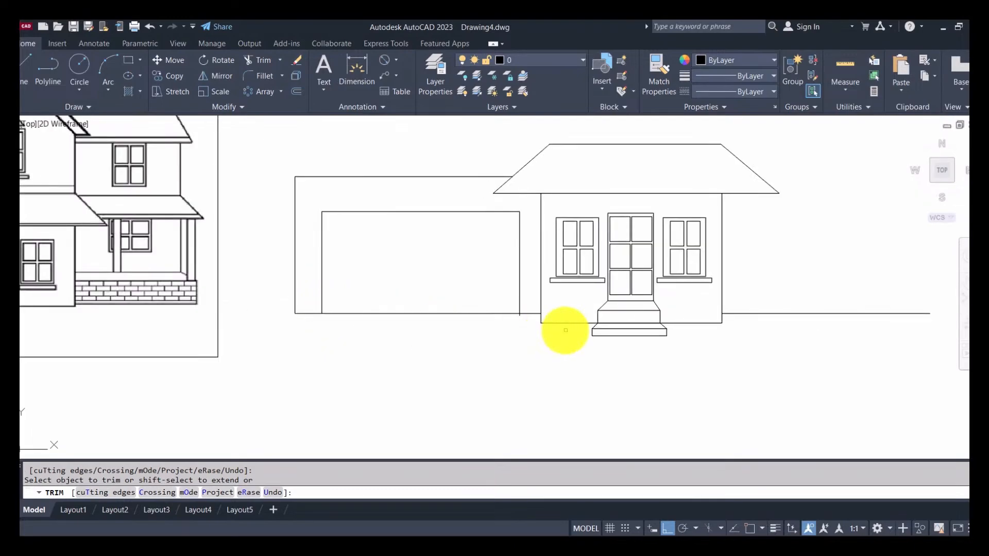
pyautogui.scroll(4, 435, 283)
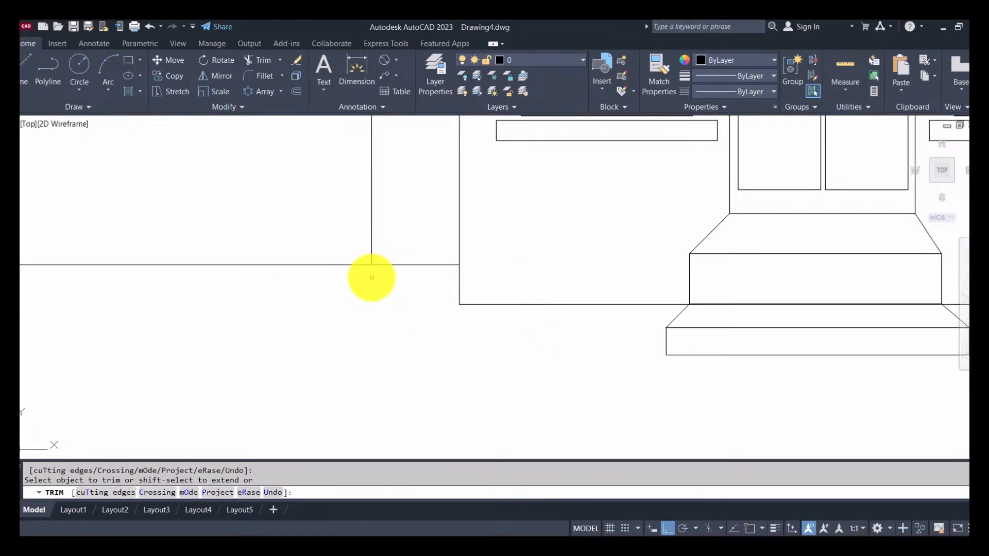
pyautogui.scroll(-5, 371, 278)
pyautogui.press('Escape')
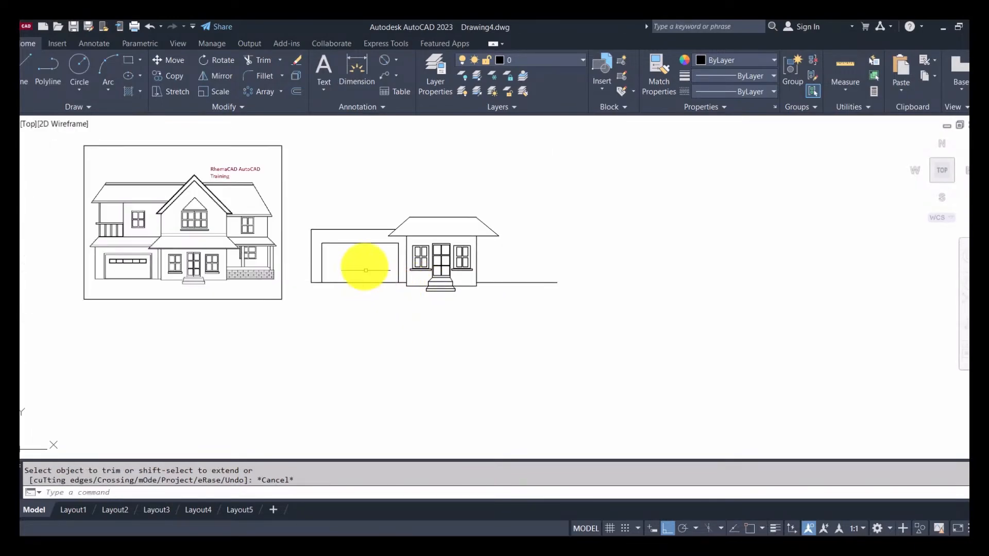
# Draw an inner garage door frame with three Ortho lines, slightly inset from the opening's sides and top, starting and ending on the ground line.
pyautogui.scroll(2, 365, 271)
pyautogui.moveTo(347, 245)
pyautogui.mouseDown(button='middle')
pyautogui.moveTo(441, 258)
pyautogui.moveTo(477, 294)
pyautogui.mouseUp(button='middle')
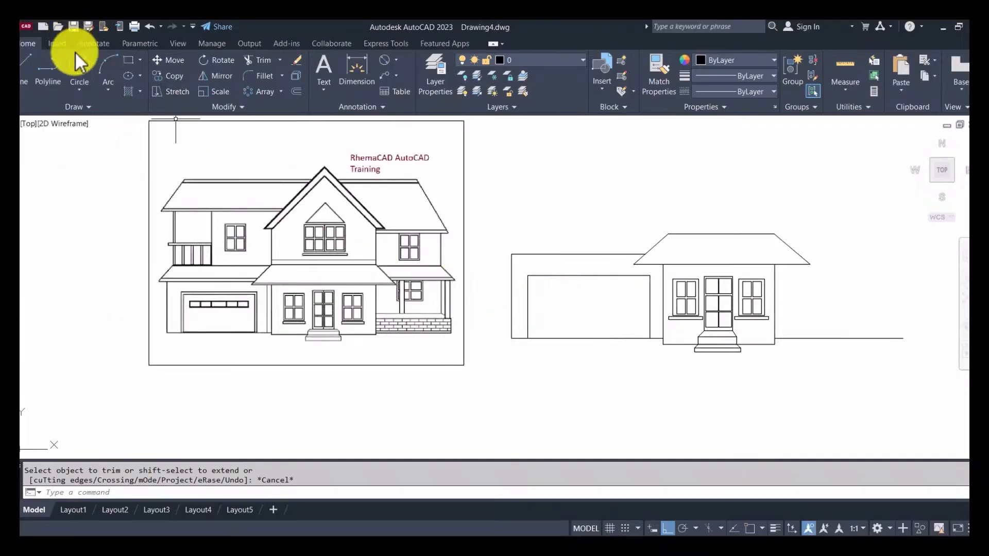
pyautogui.click(26, 64)
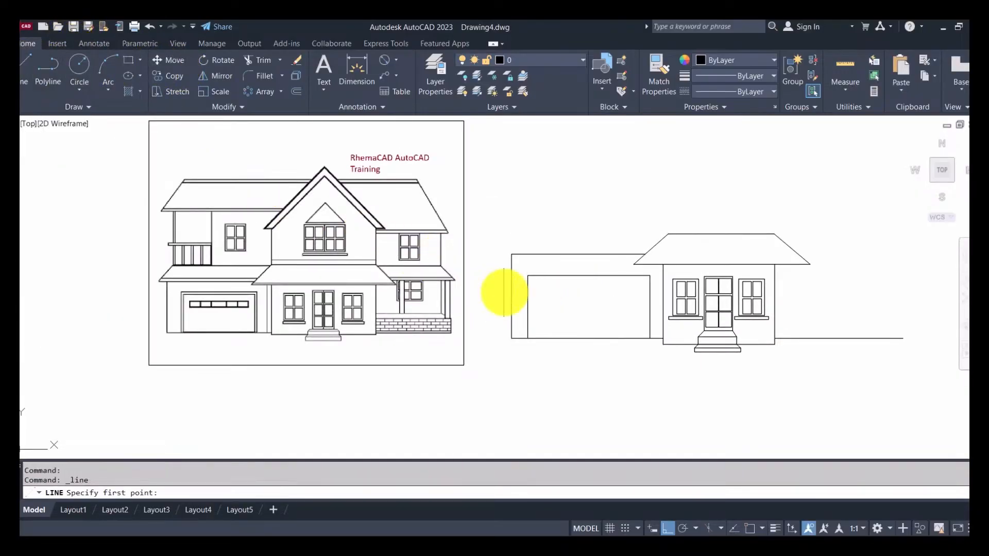
pyautogui.scroll(4, 506, 292)
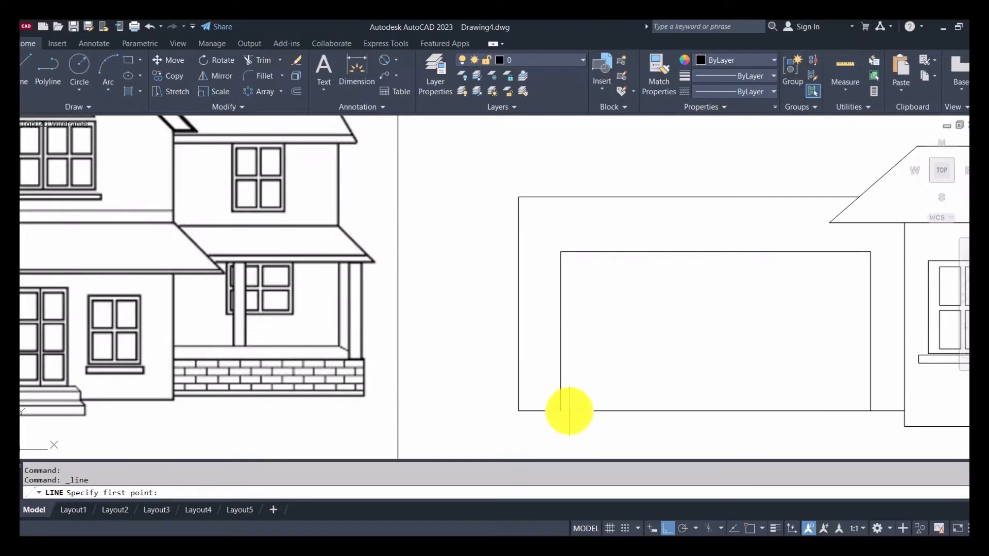
pyautogui.click(568, 411)
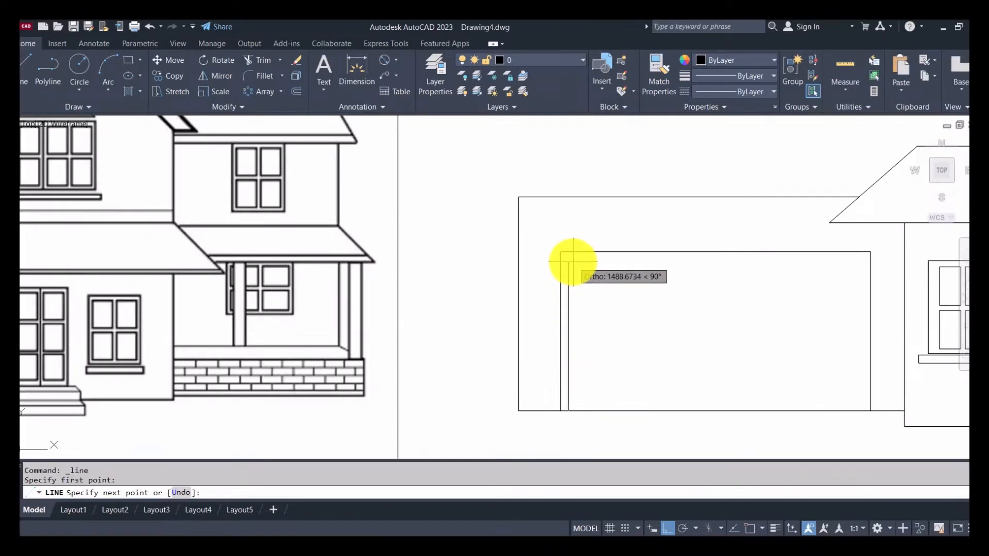
pyautogui.click(569, 262)
pyautogui.click(861, 271)
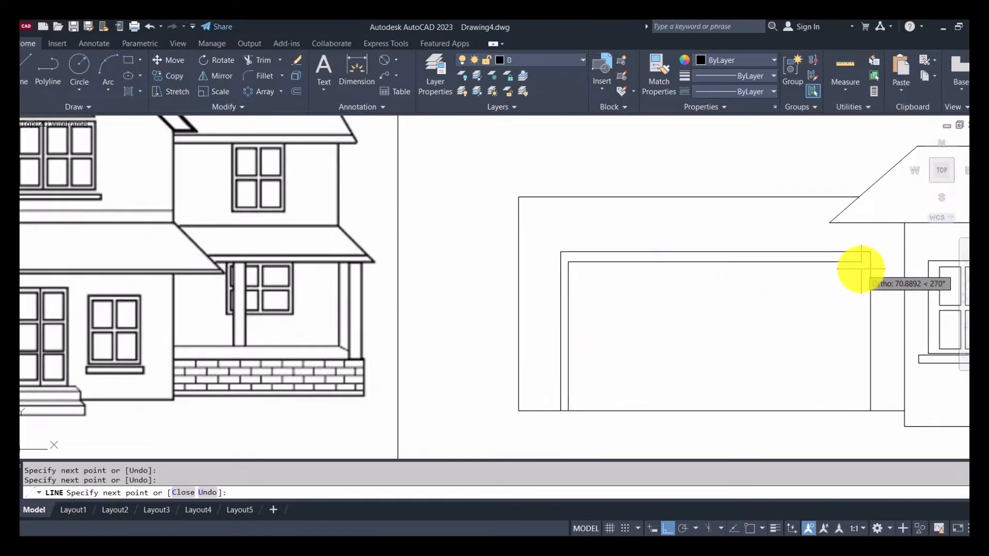
pyautogui.click(861, 411)
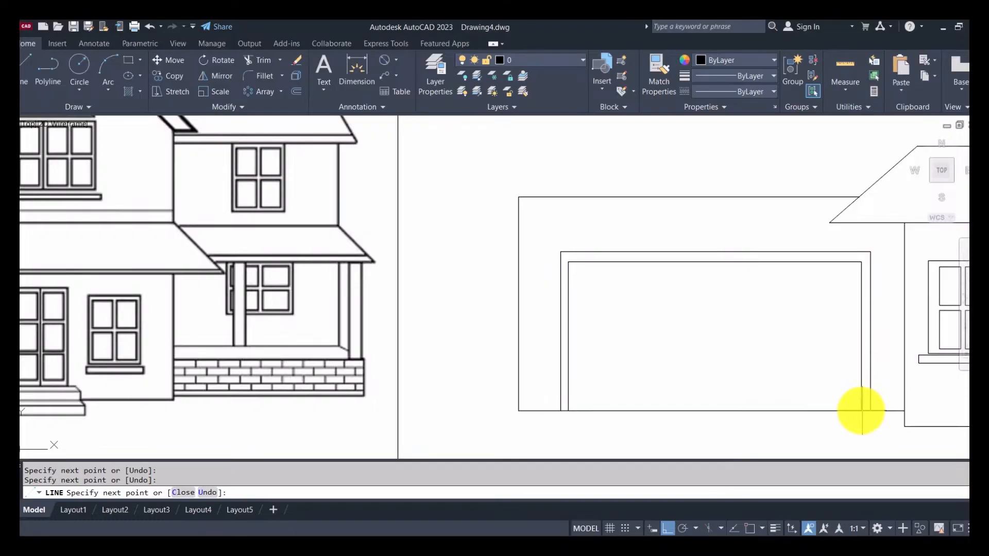
pyautogui.press('Escape')
# With object snap on, draw a short horizontal eave overhang outward from the garage wall's upper outer corner.
pyautogui.scroll(-5, 713, 391)
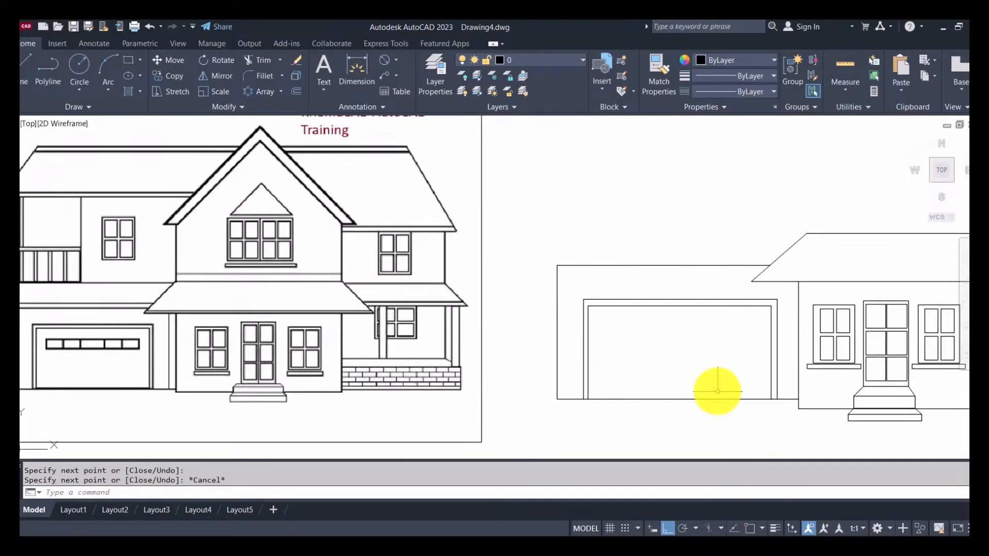
pyautogui.moveTo(775, 380); pyautogui.dragTo(661, 350, button='middle')
pyautogui.scroll(2, 715, 287)
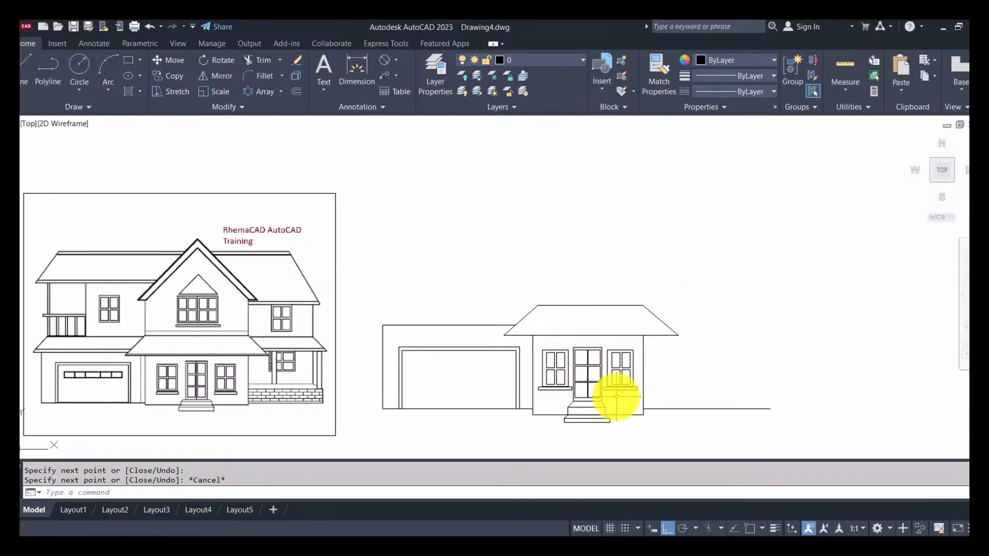
pyautogui.click(23, 77)
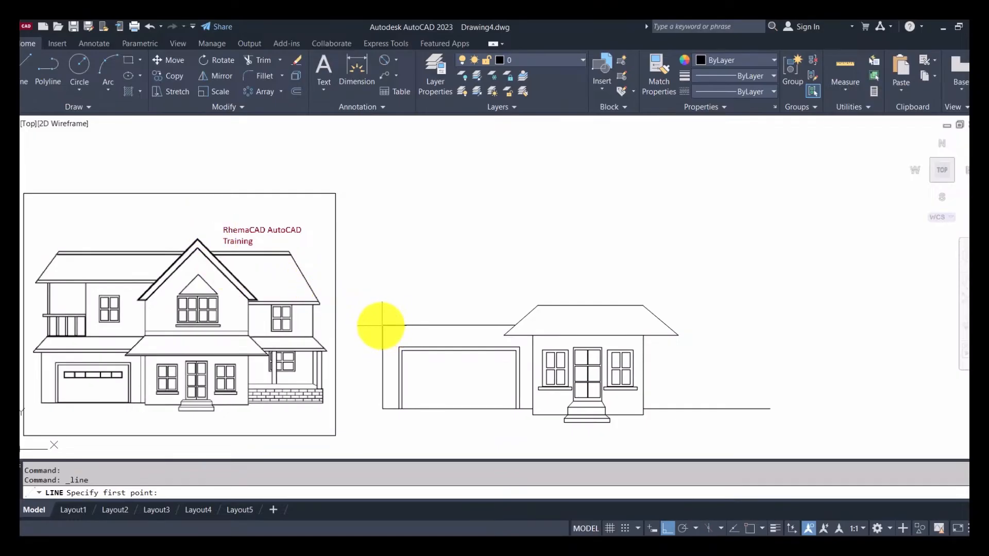
pyautogui.click(751, 529)
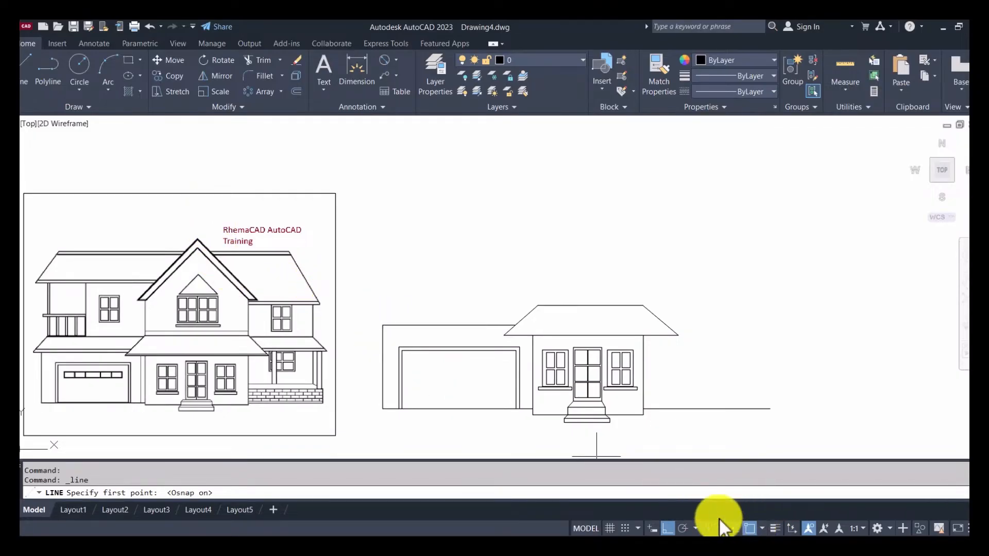
pyautogui.click(382, 325)
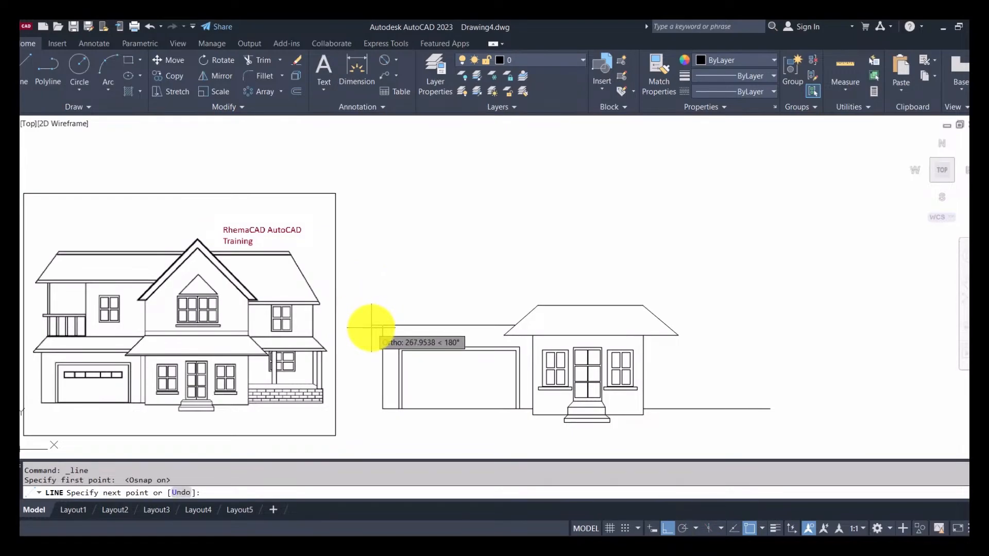
pyautogui.click(369, 326)
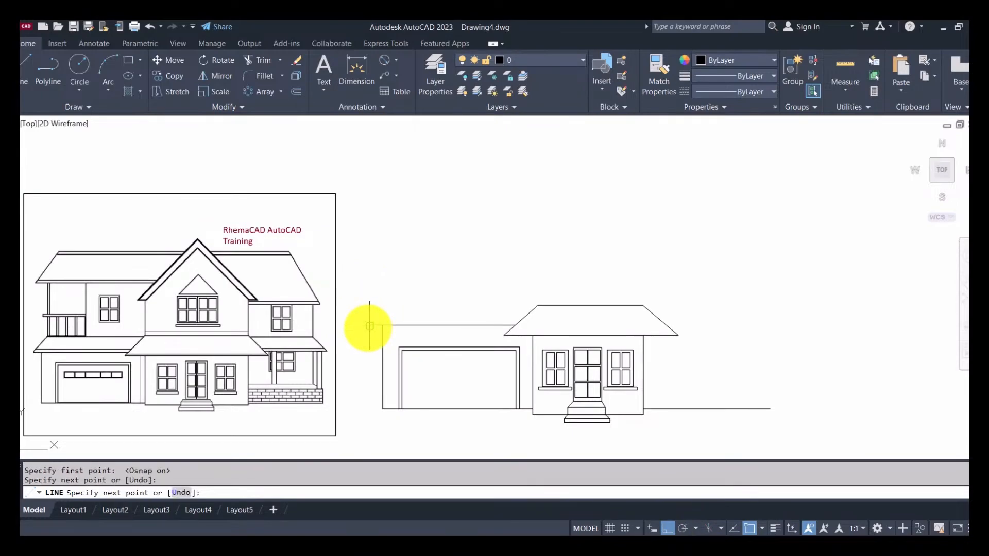
# Continue with a slanted roof edge with Ortho and object snap off, then an Ortho ridge line across to the porch roof's slope.
pyautogui.click(668, 529)
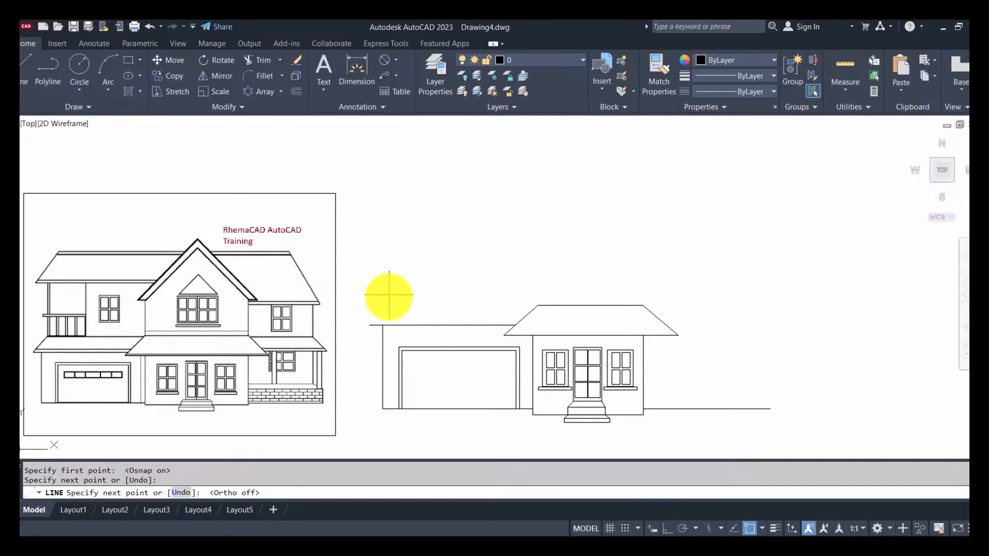
pyautogui.click(750, 529)
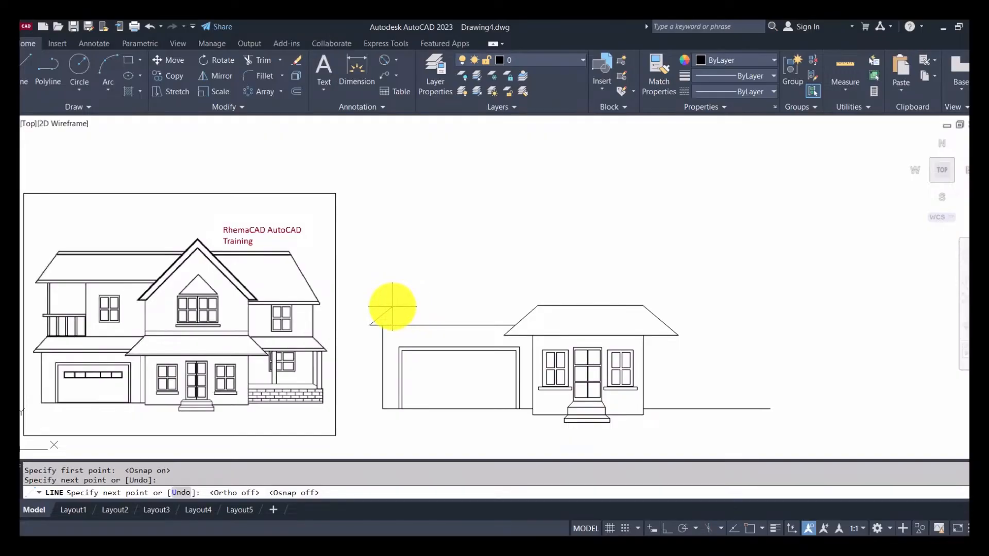
pyautogui.click(393, 306)
pyautogui.click(667, 529)
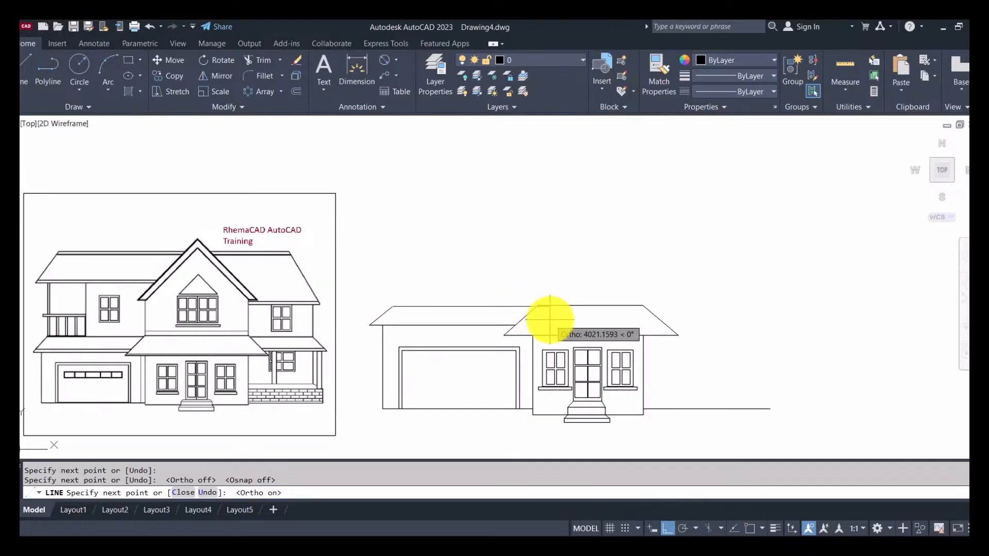
pyautogui.scroll(6, 554, 322)
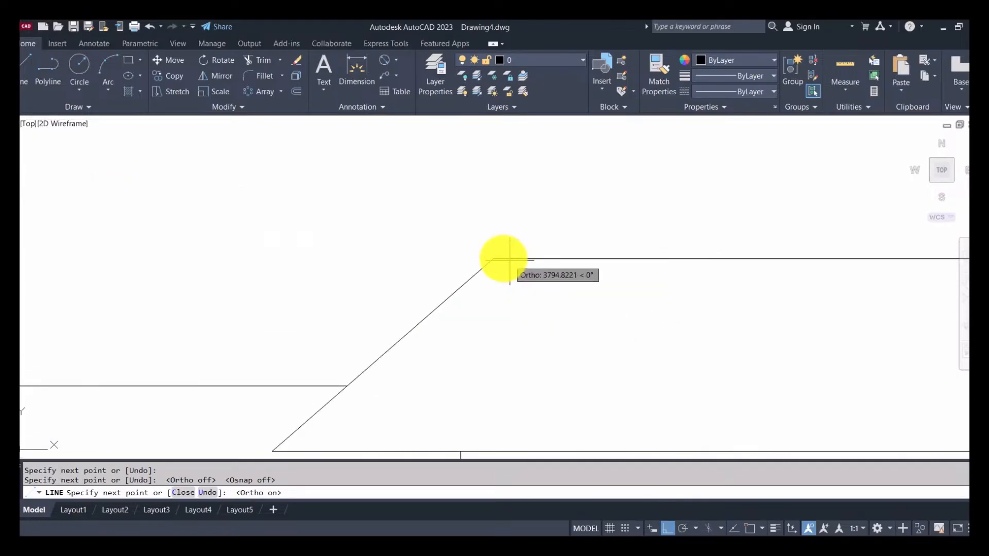
pyautogui.click(487, 263)
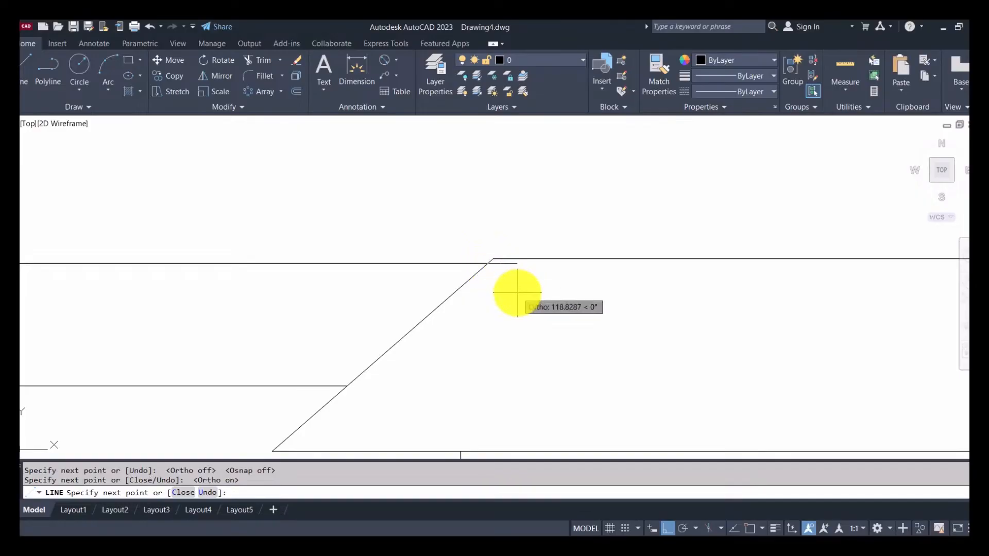
pyautogui.scroll(-6, 514, 289)
pyautogui.press('Escape')
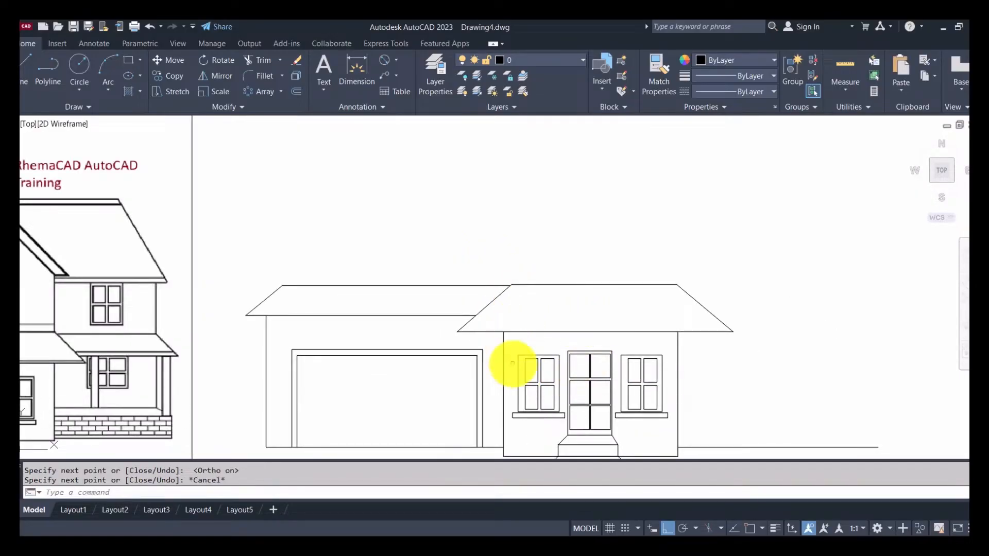
# Draw a long thin rectangle for the window strip across the upper part of the garage door.
pyautogui.scroll(-4, 530, 378)
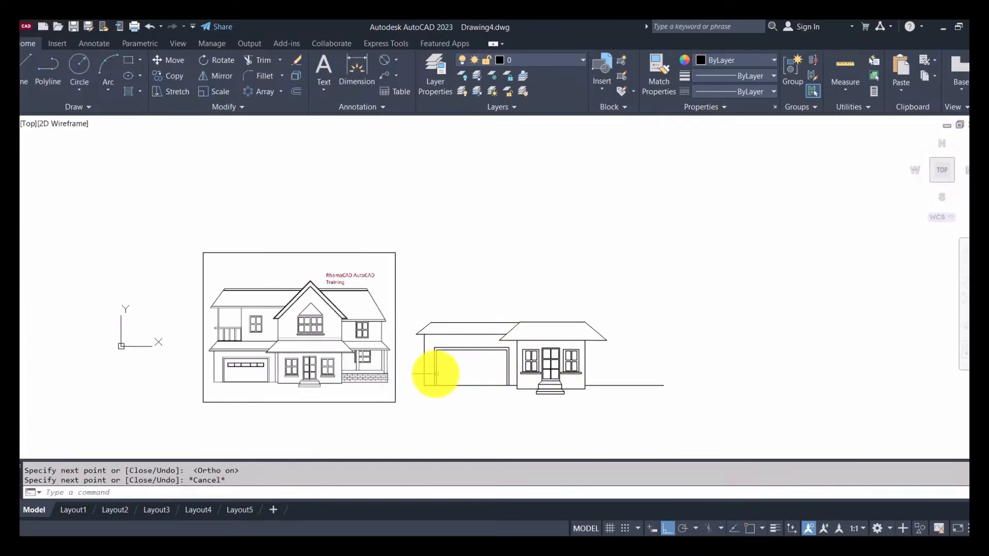
pyautogui.scroll(5, 78, 382)
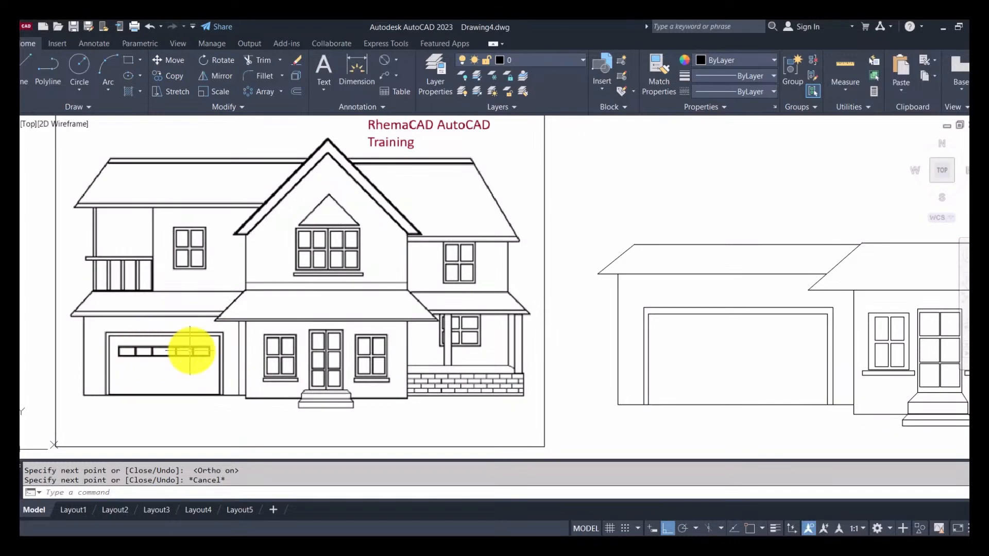
pyautogui.click(125, 59)
pyautogui.click(663, 344)
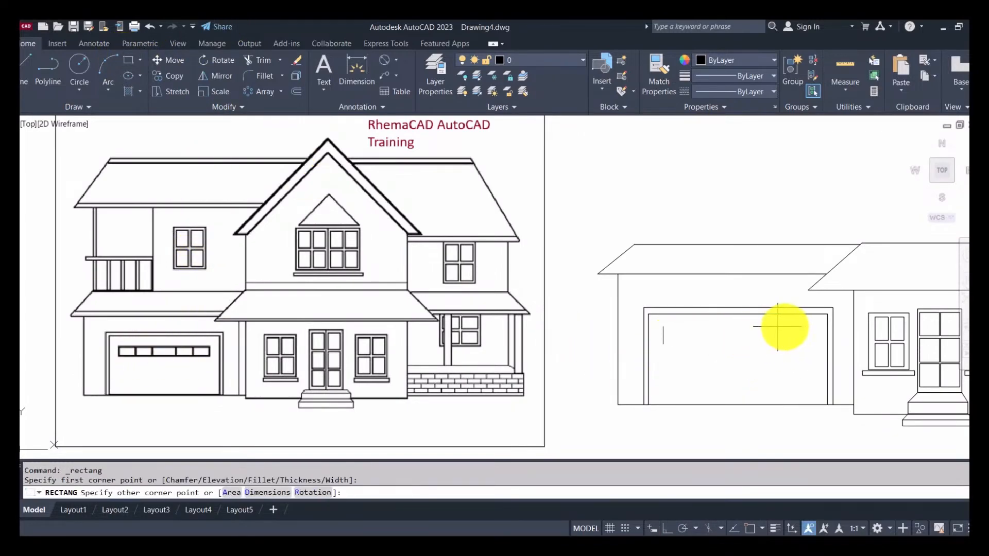
pyautogui.click(817, 332)
# Draw a short vertical Ortho line across the garage window strip near its outer end as the first pane divider.
pyautogui.click(26, 64)
pyautogui.press('F8')
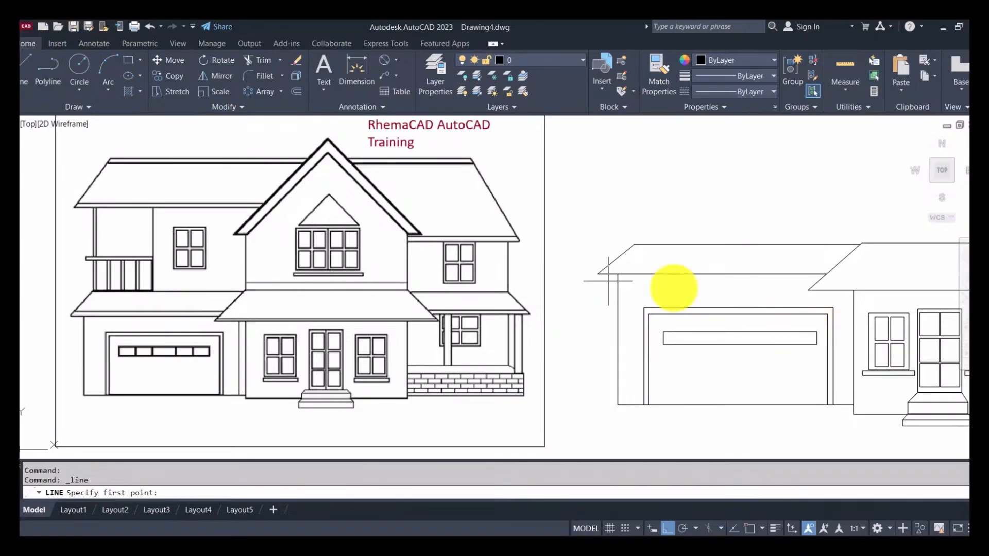
pyautogui.click(695, 332)
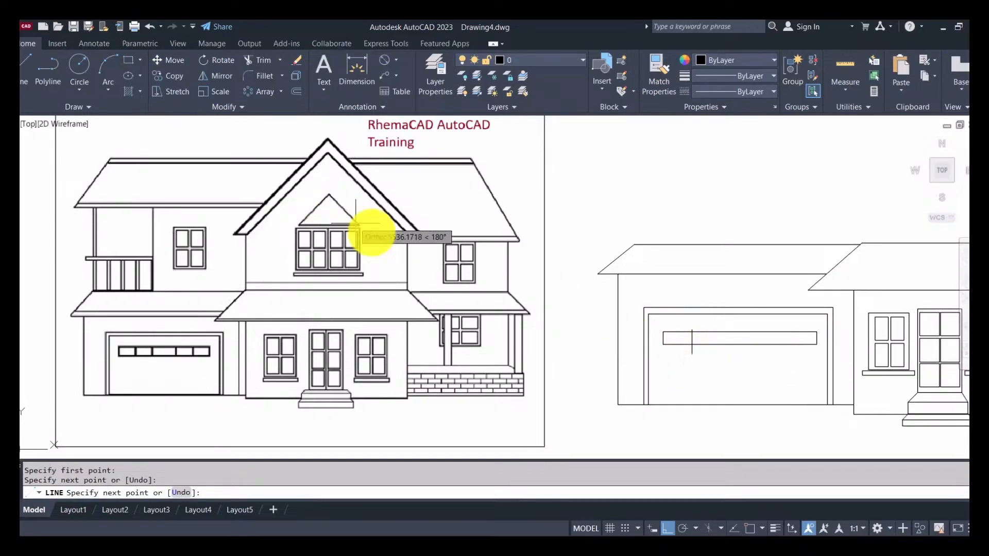
pyautogui.press('Escape')
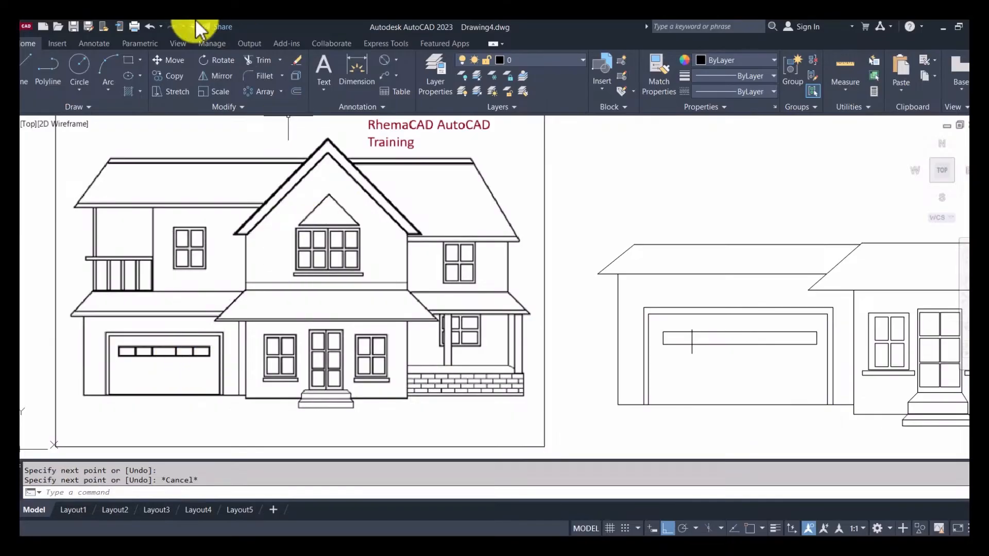
# Copy the first pane divider horizontally to three more roughly evenly spaced positions across the garage window strip.
pyautogui.click(168, 76)
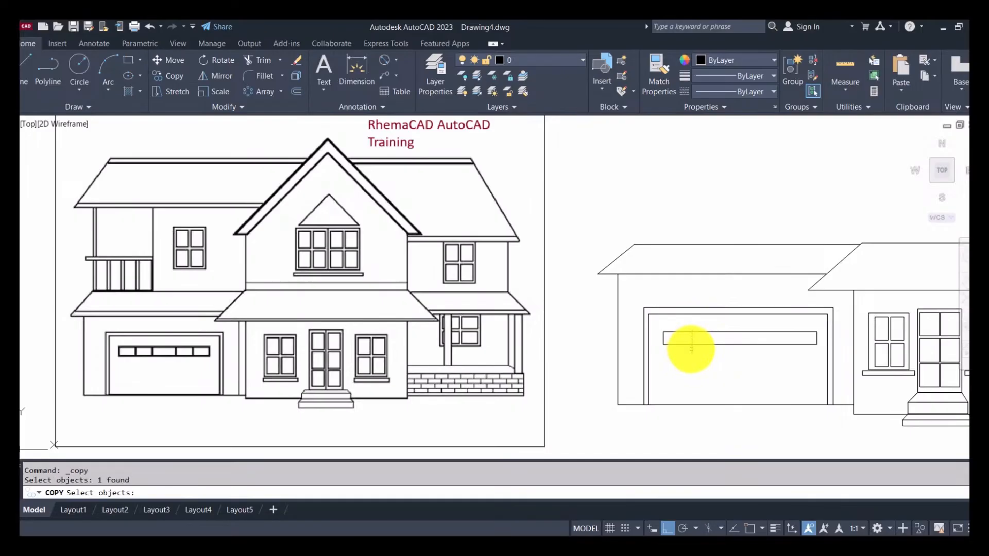
pyautogui.press('Return')
pyautogui.click(692, 352)
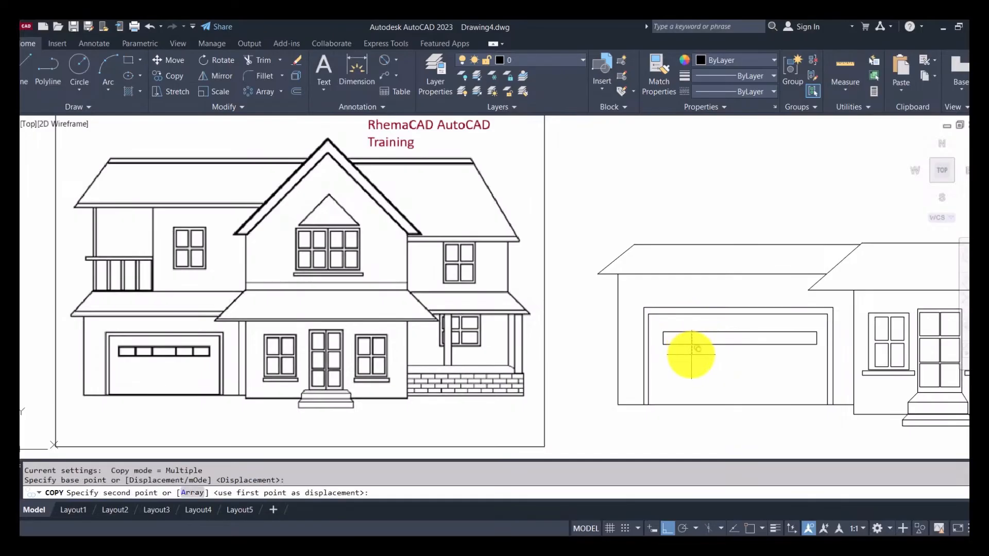
pyautogui.click(717, 346)
pyautogui.click(750, 347)
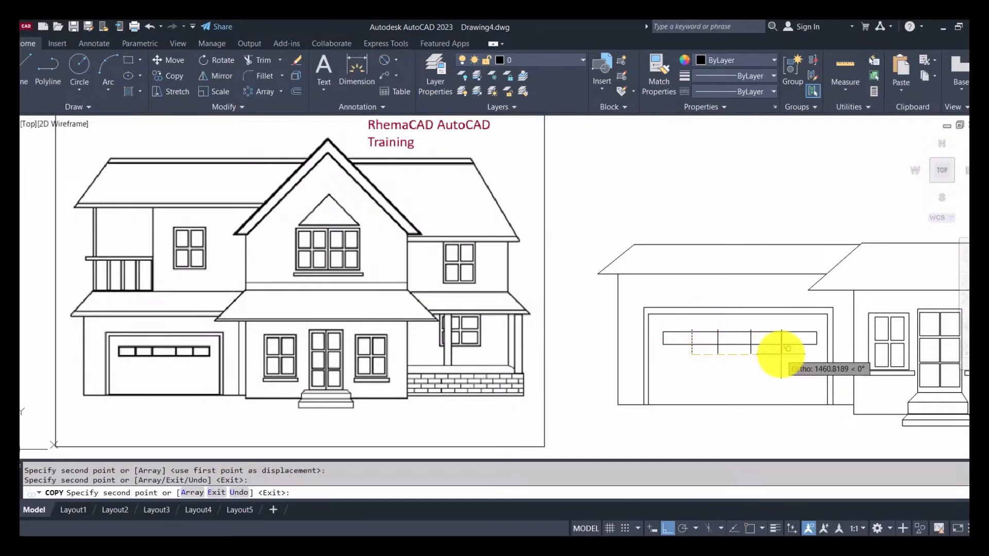
pyautogui.click(785, 354)
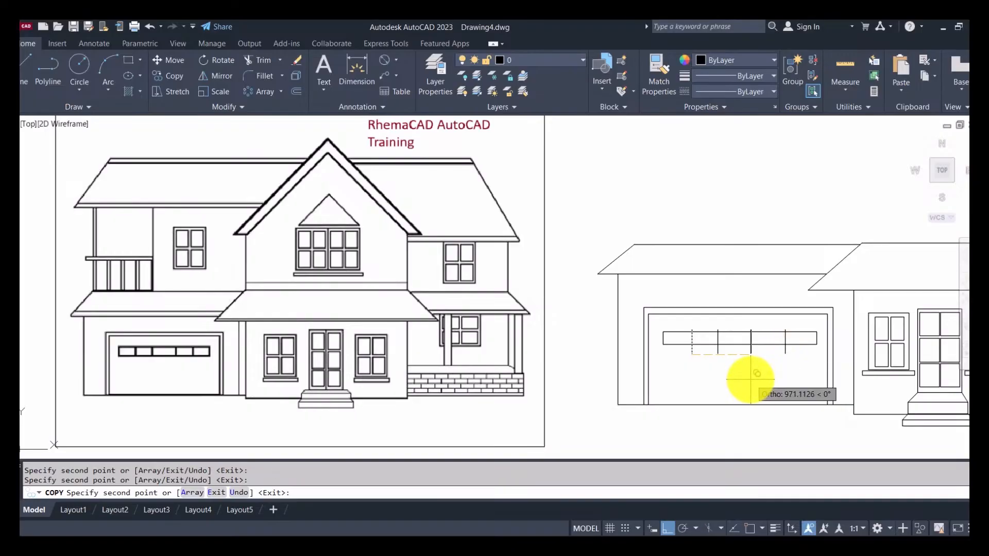
pyautogui.press('Escape')
pyautogui.press('Escape')
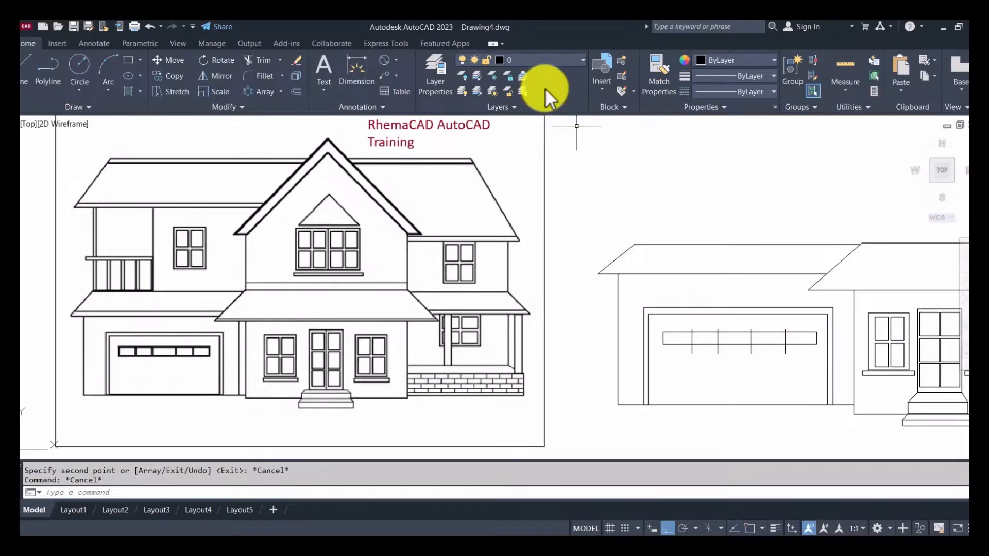
# Trim the ends of all four pane dividers that project above and below the garage window strip.
pyautogui.click(262, 60)
pyautogui.scroll(6, 762, 334)
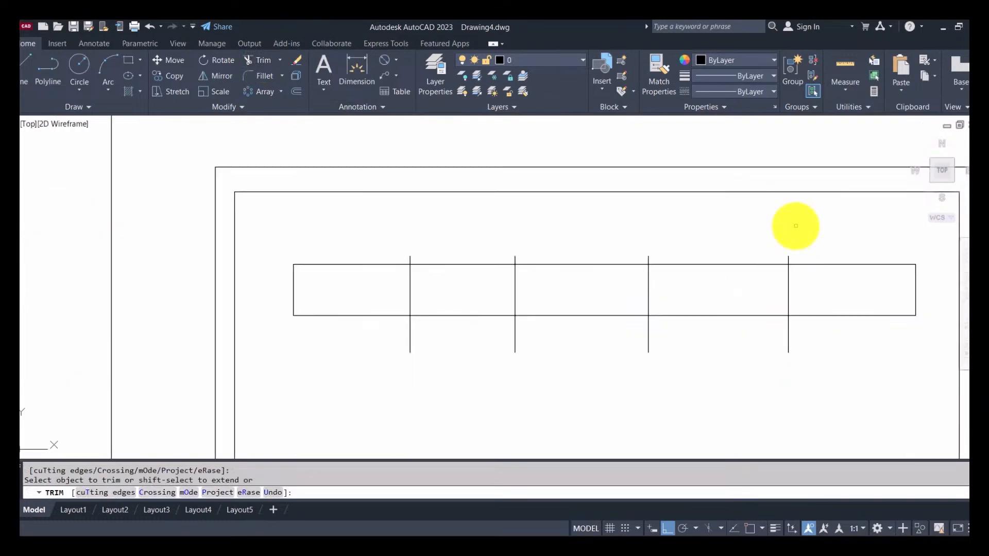
pyautogui.moveTo(795, 258)
pyautogui.mouseDown()
pyautogui.moveTo(471, 247)
pyautogui.moveTo(393, 260)
pyautogui.mouseUp()
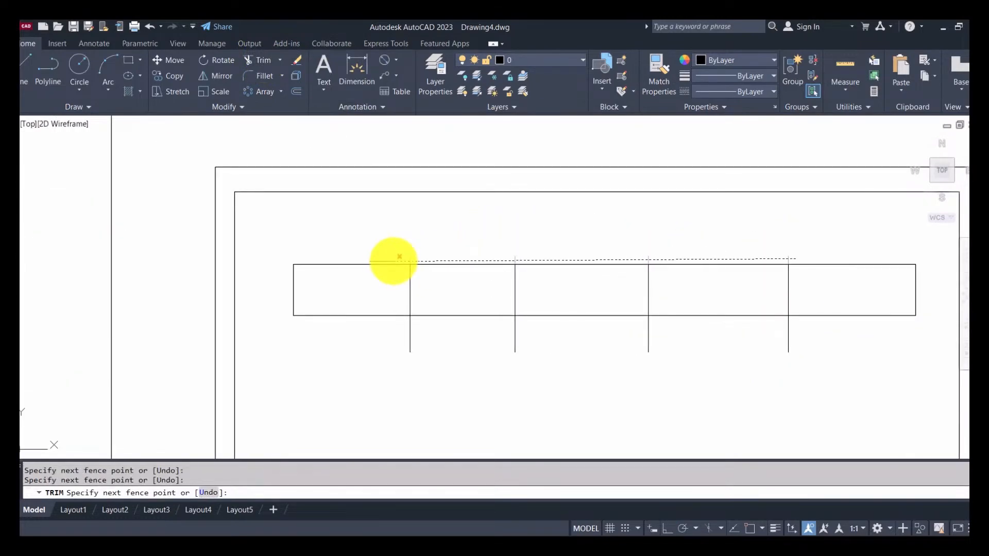
pyautogui.moveTo(819, 352)
pyautogui.mouseDown()
pyautogui.moveTo(530, 338)
pyautogui.moveTo(391, 342)
pyautogui.moveTo(397, 349)
pyautogui.mouseUp()
pyautogui.scroll(-5, 447, 368)
pyautogui.press('Escape')
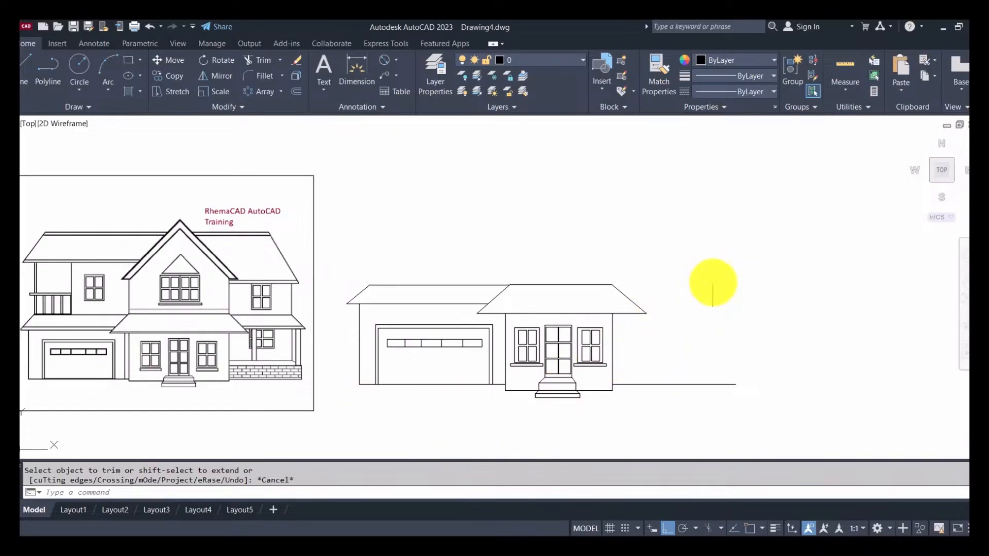
# Stretch the outer end of the ground line beside the entrance block horizontally farther away from the house.
pyautogui.click(727, 384)
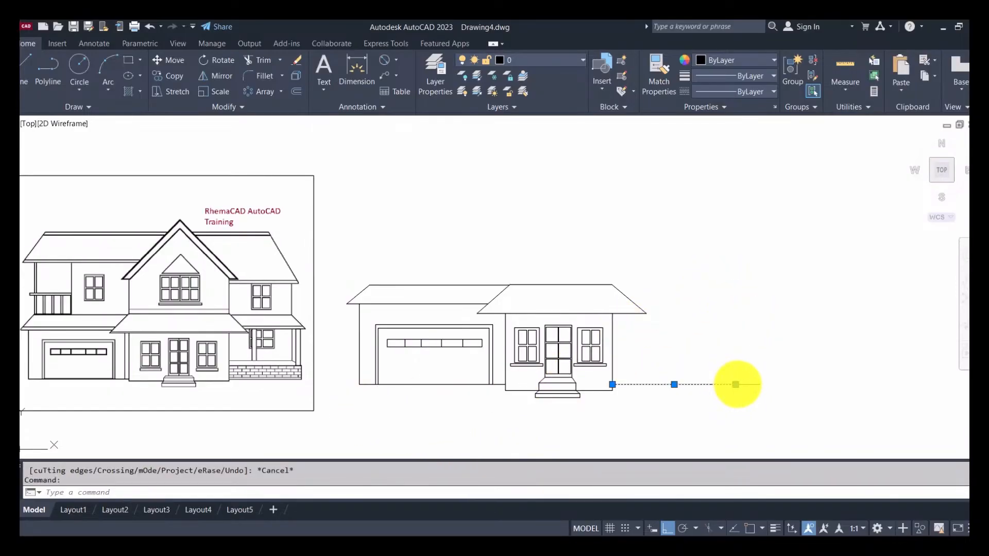
pyautogui.click(735, 384)
pyautogui.click(794, 388)
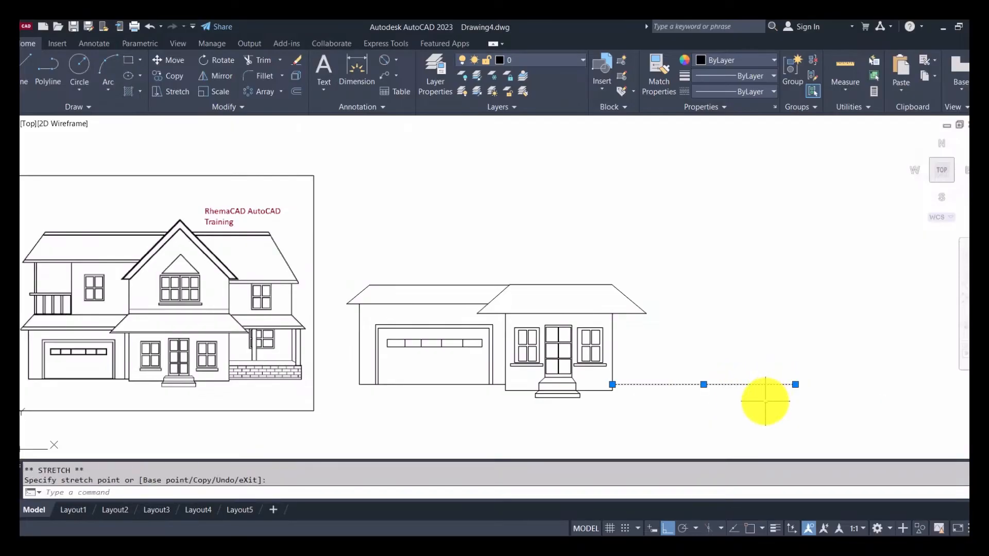
pyautogui.press('Escape')
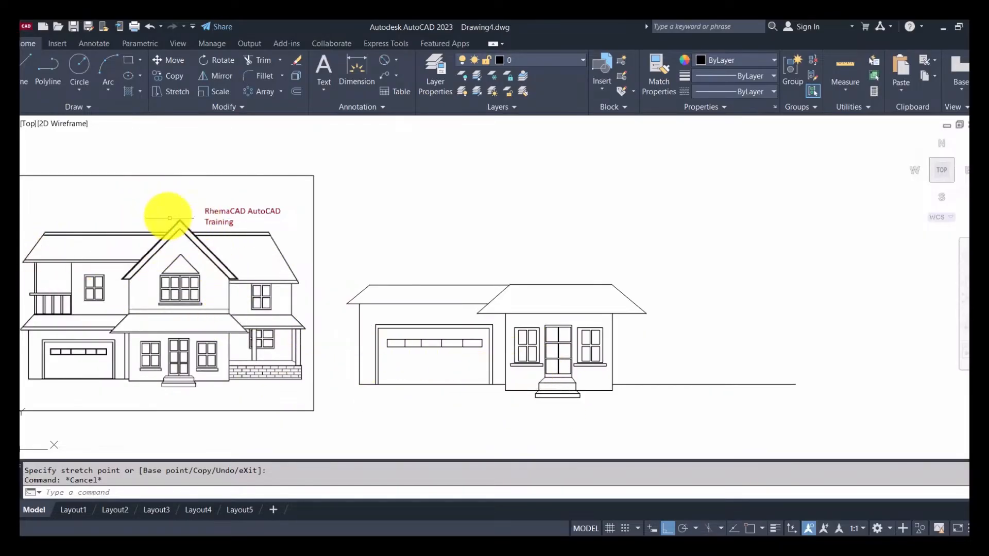
# Start a rectangle for the side wing beyond the entrance block.
pyautogui.click(125, 62)
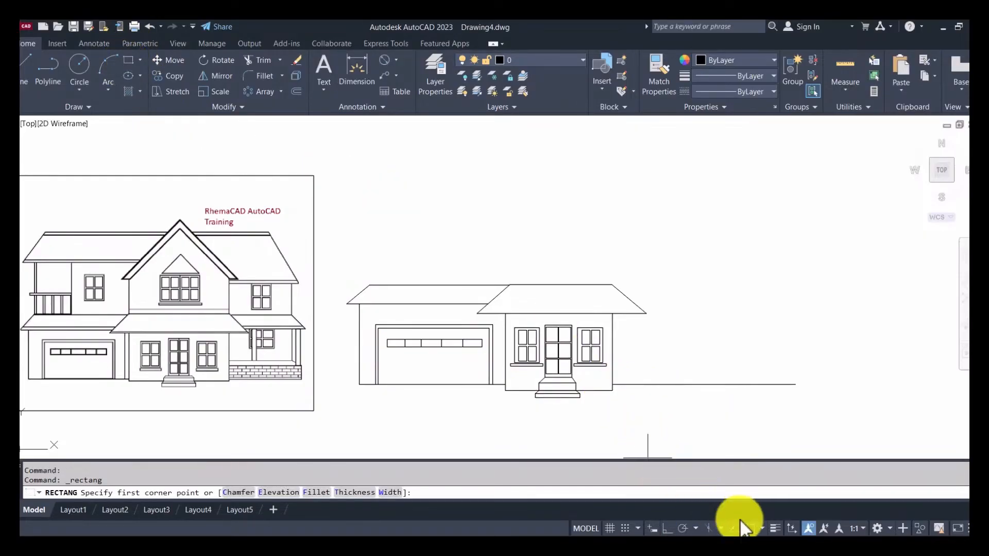
# Draw a low rectangular porch wall along the ground line beside the entrance block, and a narrow rectangular column standing near its outer end.
pyautogui.click(612, 384)
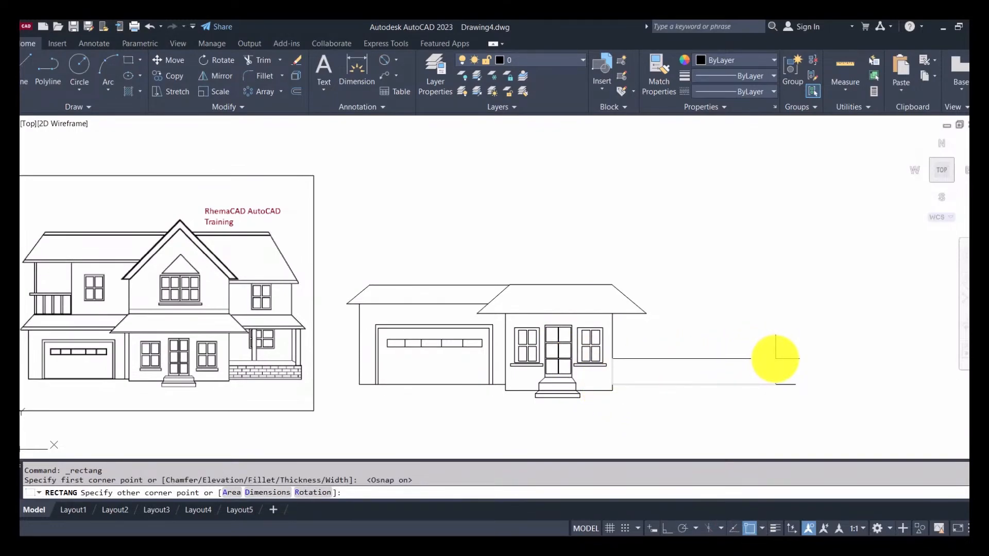
pyautogui.click(777, 358)
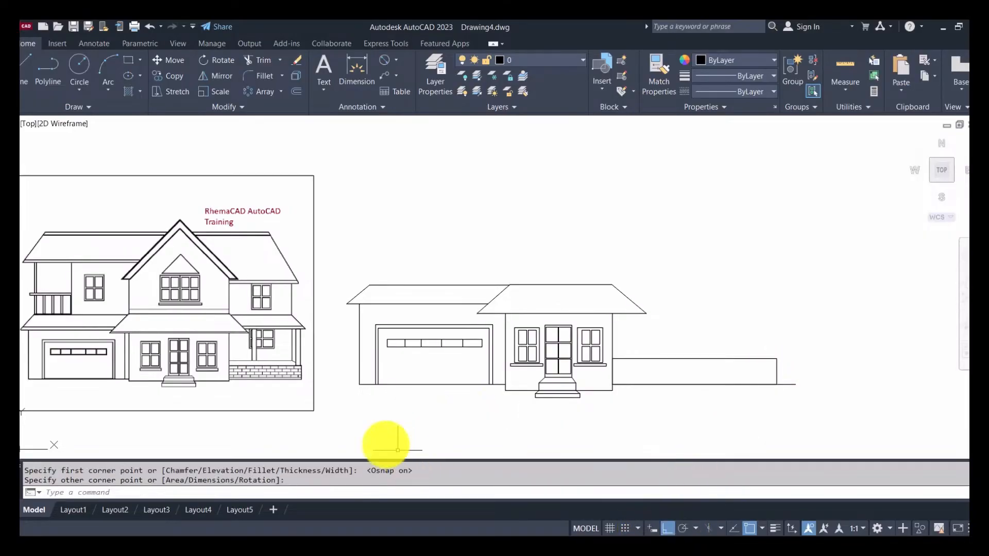
pyautogui.scroll(4, 294, 353)
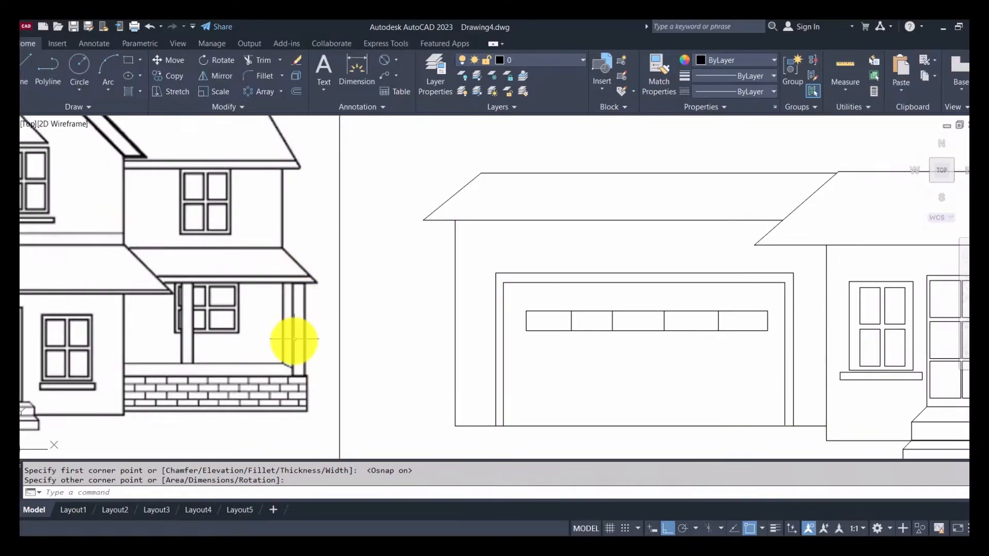
pyautogui.scroll(-4, 305, 312)
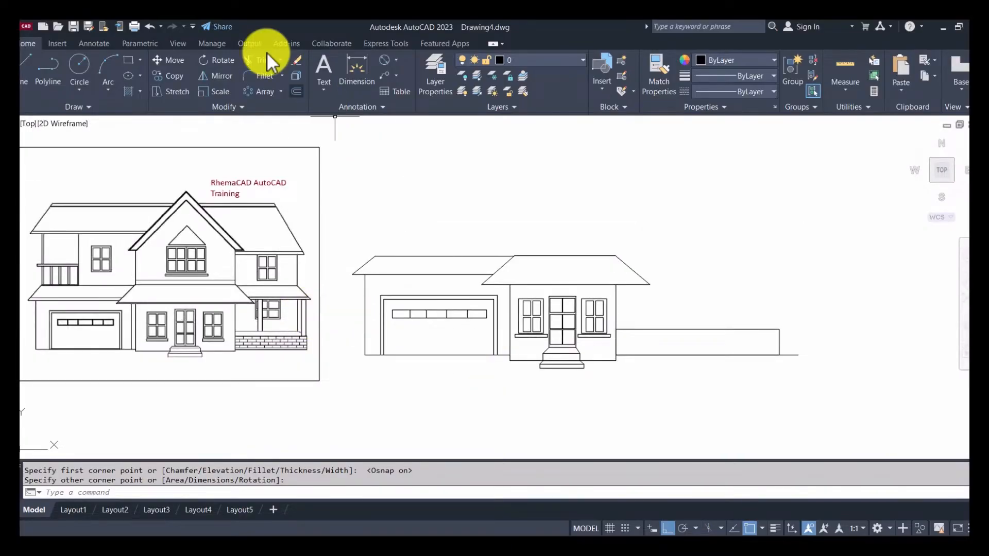
pyautogui.click(128, 60)
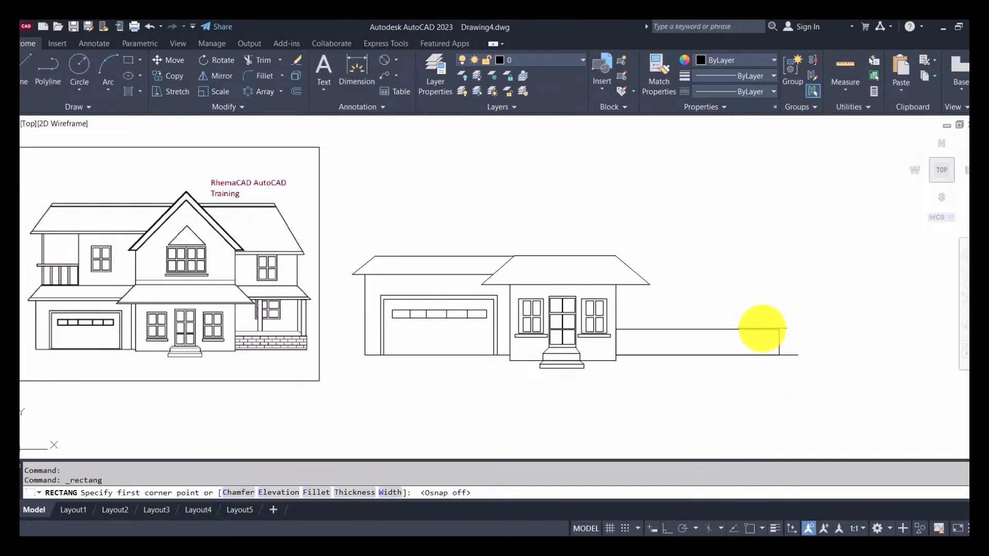
pyautogui.click(766, 330)
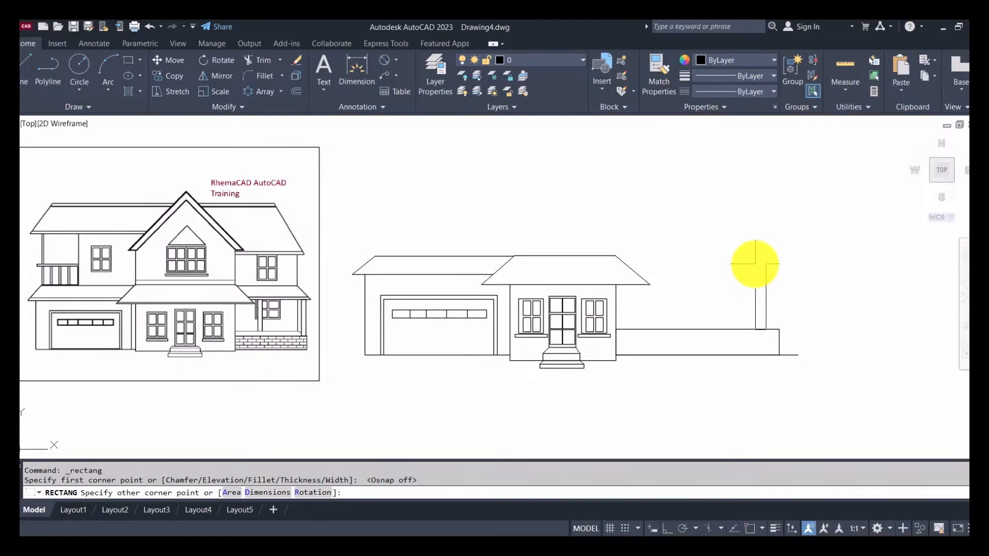
pyautogui.click(755, 264)
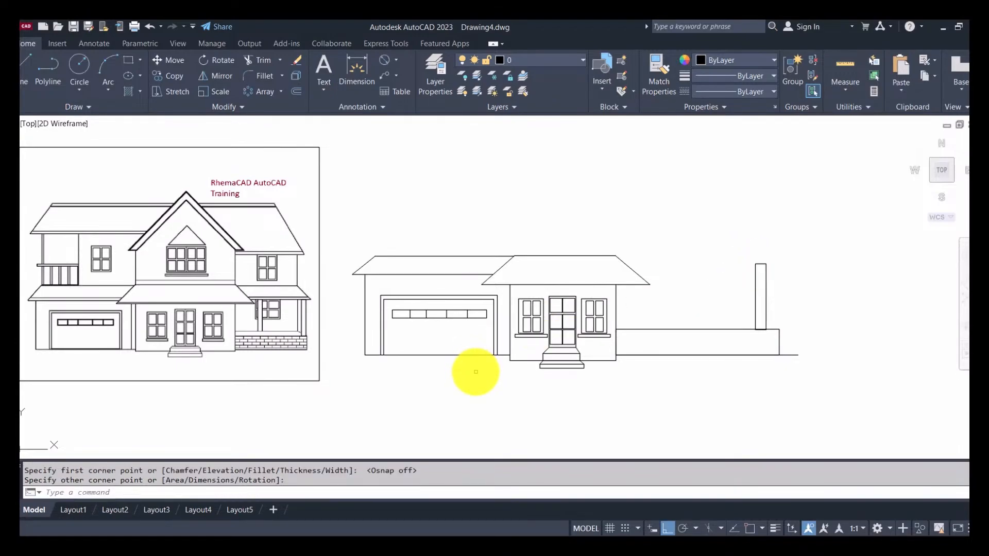
# Draw the porch roof outline from the column's outer top corner: a short horizontal eave, an inward slope, and a horizontal ridge to the central roof.
pyautogui.click(27, 78)
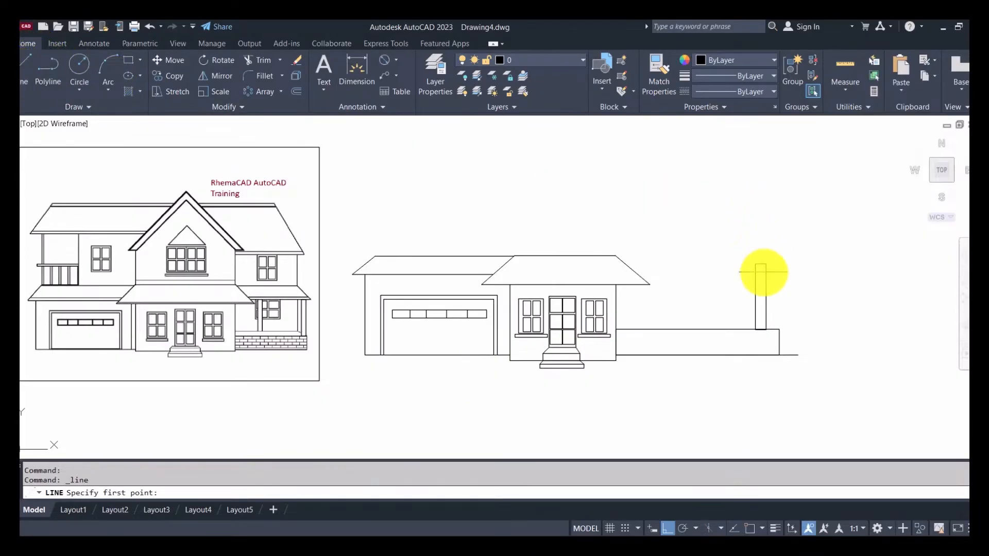
pyautogui.click(750, 529)
pyautogui.click(766, 264)
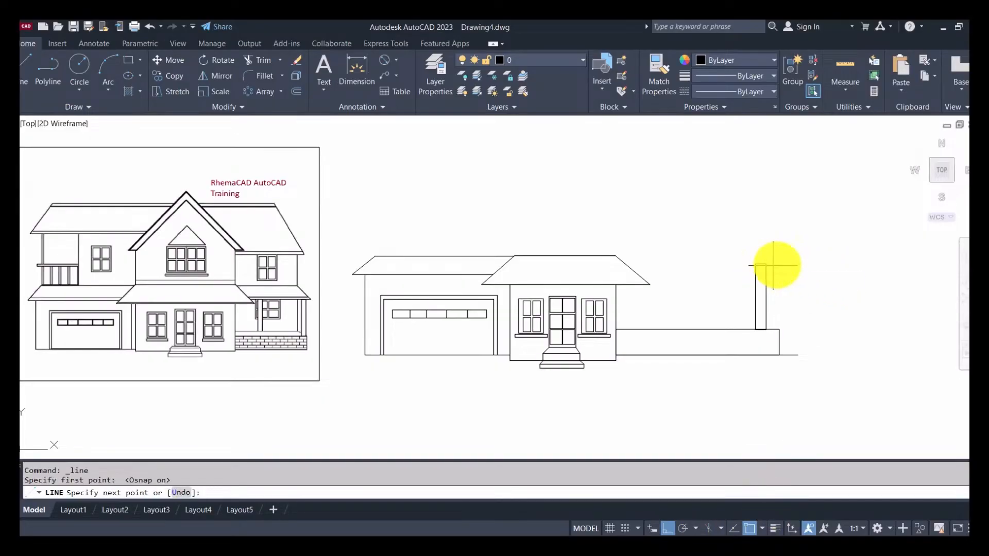
pyautogui.click(777, 264)
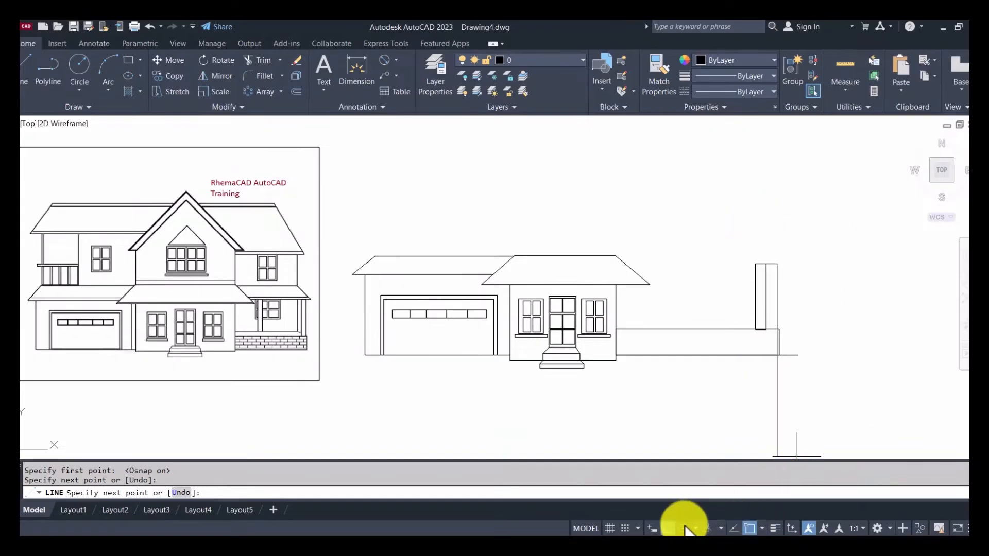
pyautogui.click(750, 529)
pyautogui.click(667, 529)
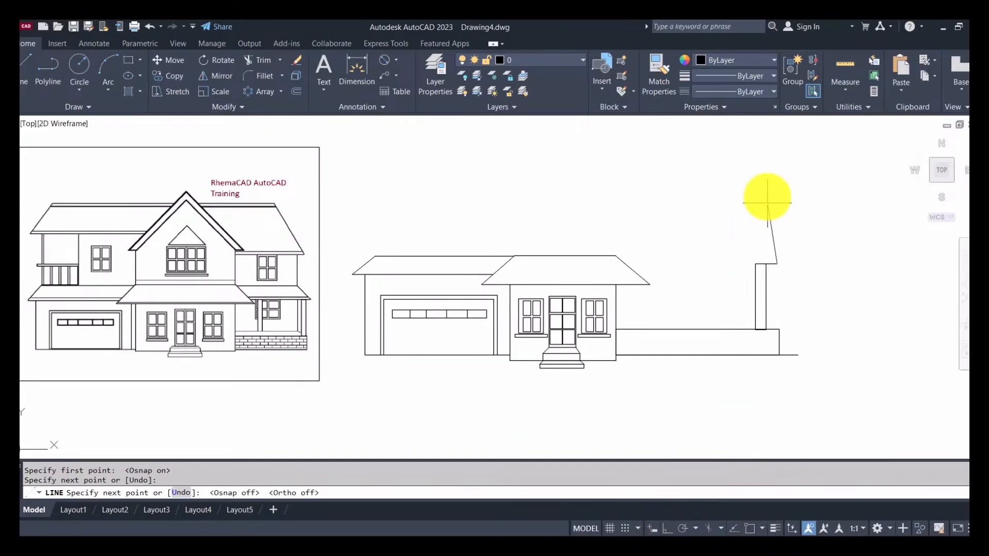
pyautogui.click(754, 252)
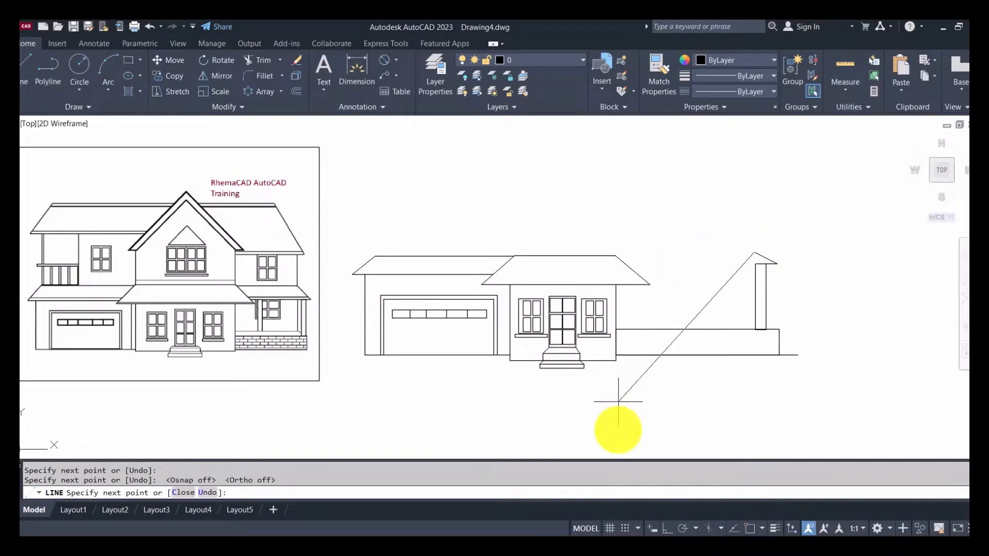
pyautogui.click(667, 529)
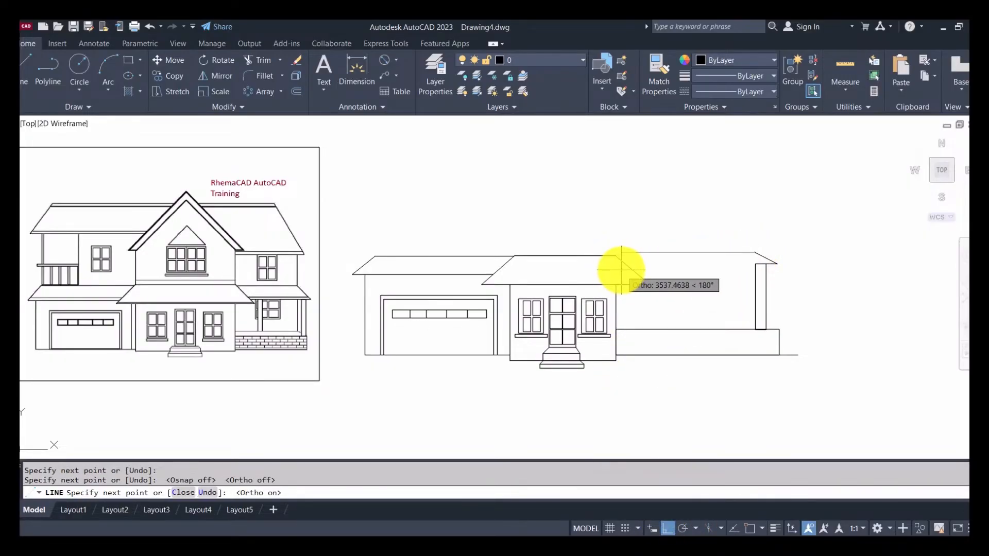
pyautogui.click(611, 262)
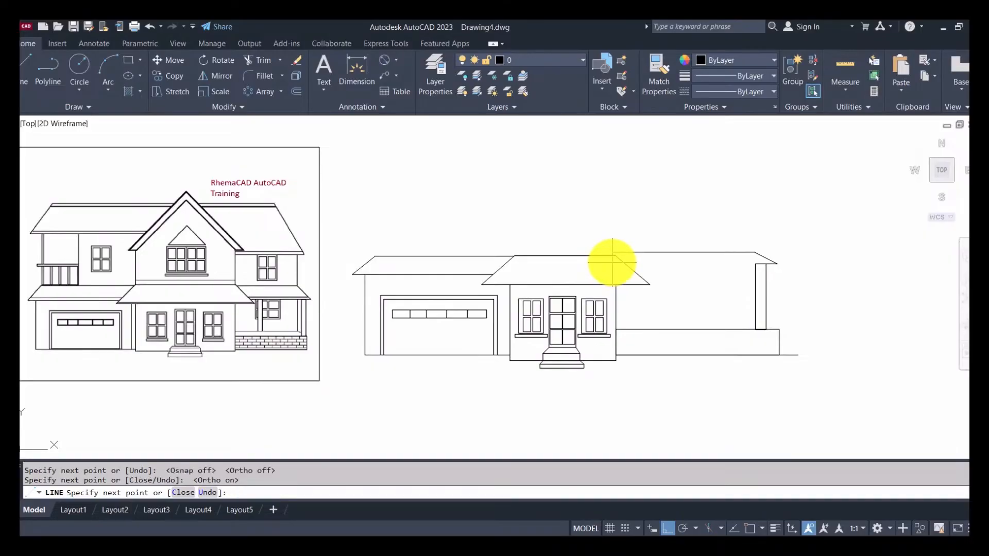
pyautogui.press('Escape')
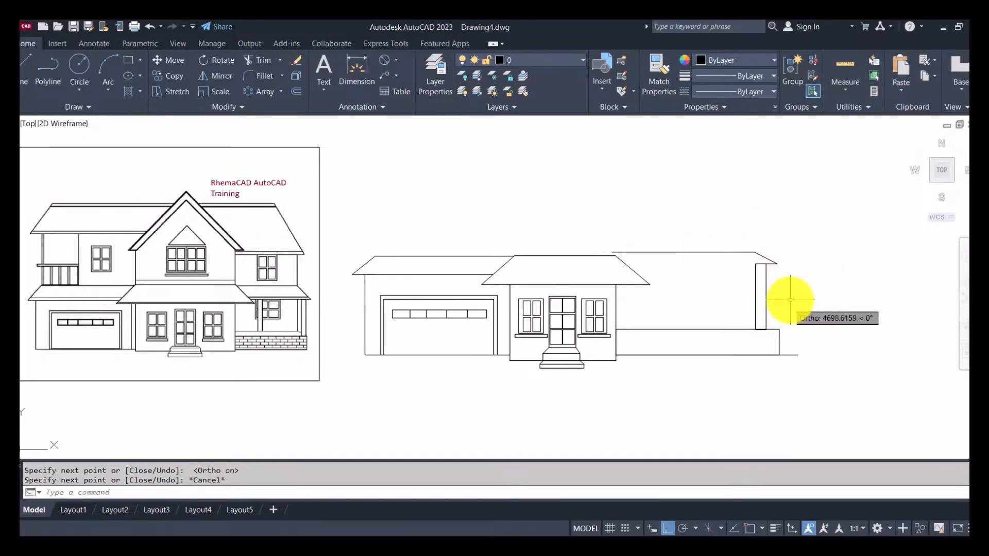
# Stretch the garage roof's ridge line horizontally across the central roof to just past the porch roof's sloping end.
pyautogui.scroll(2, 767, 248)
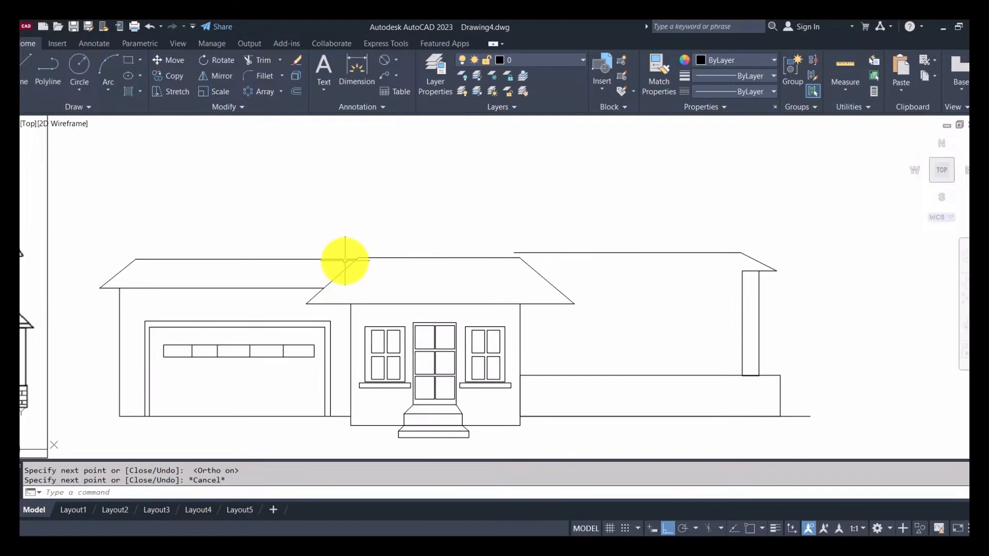
pyautogui.click(346, 260)
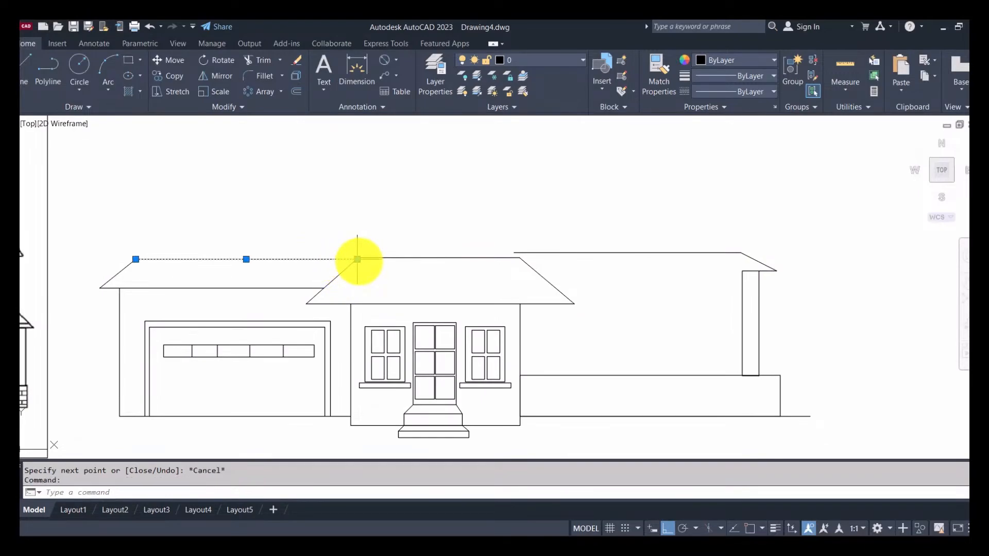
pyautogui.click(357, 259)
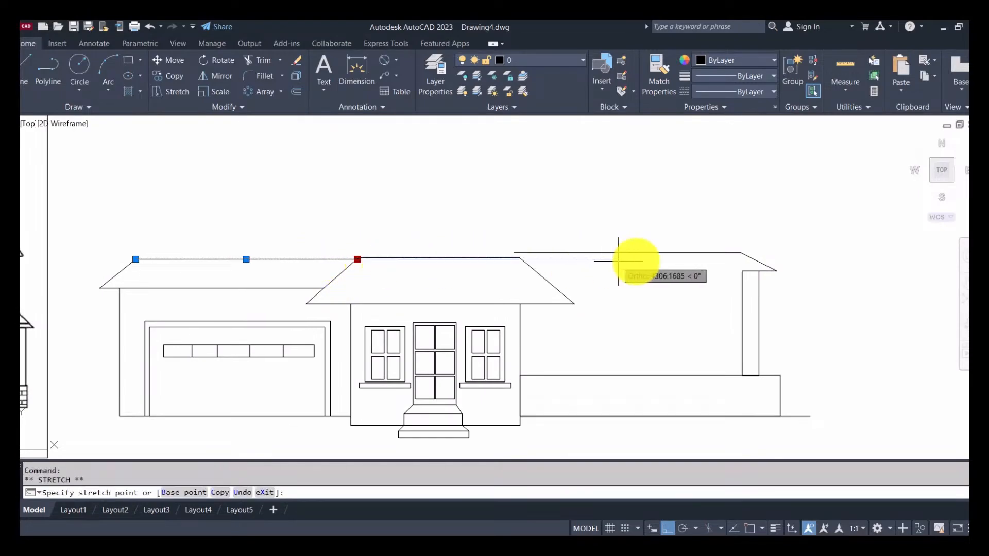
pyautogui.click(790, 259)
pyautogui.press('Escape')
pyautogui.press('Escape')
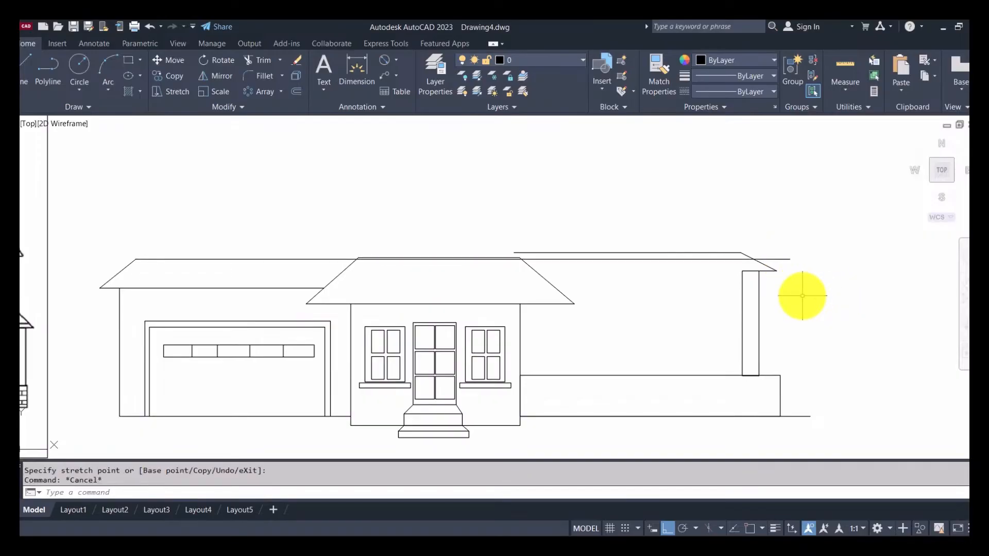
# Trim the extended ridge line inside the central roof and beyond the porch roof slope, and erase the upper porch ridge line.
pyautogui.click(258, 60)
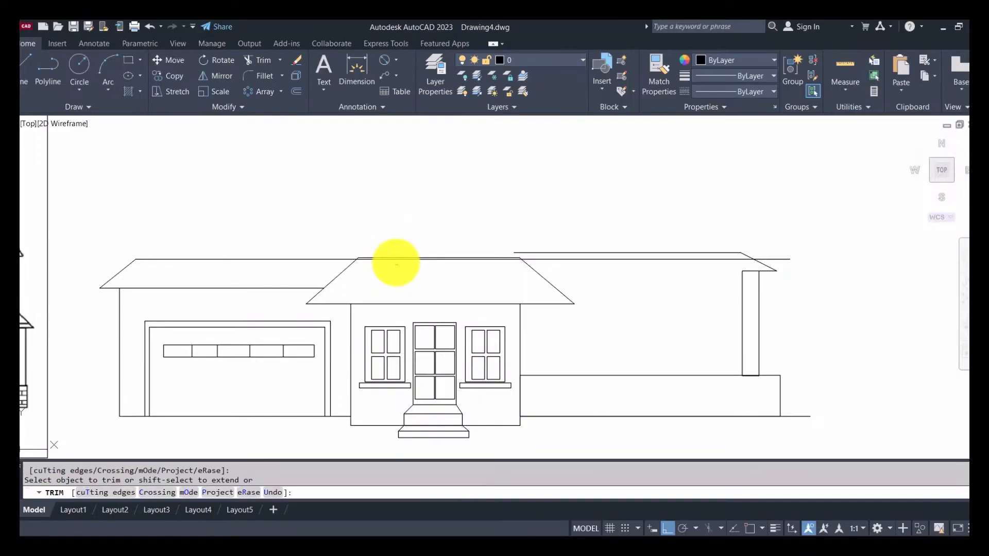
pyautogui.scroll(4, 396, 264)
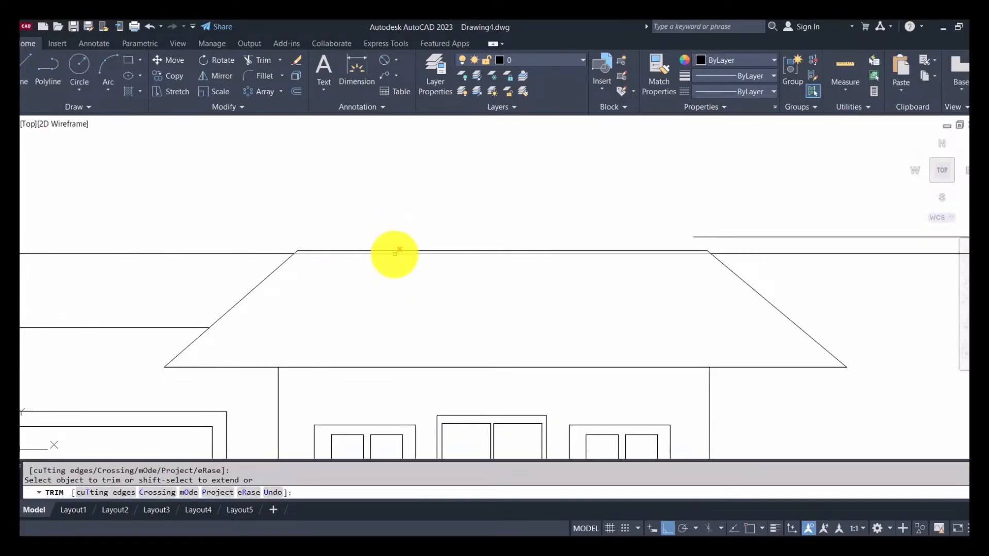
pyautogui.click(394, 254)
pyautogui.click(724, 235)
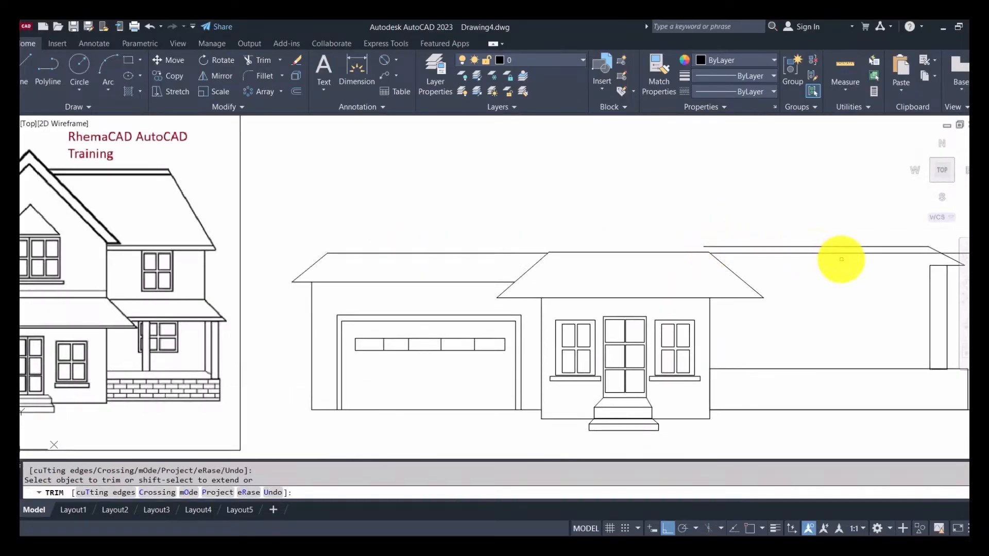
pyautogui.moveTo(841, 260); pyautogui.dragTo(526, 263, button='middle')
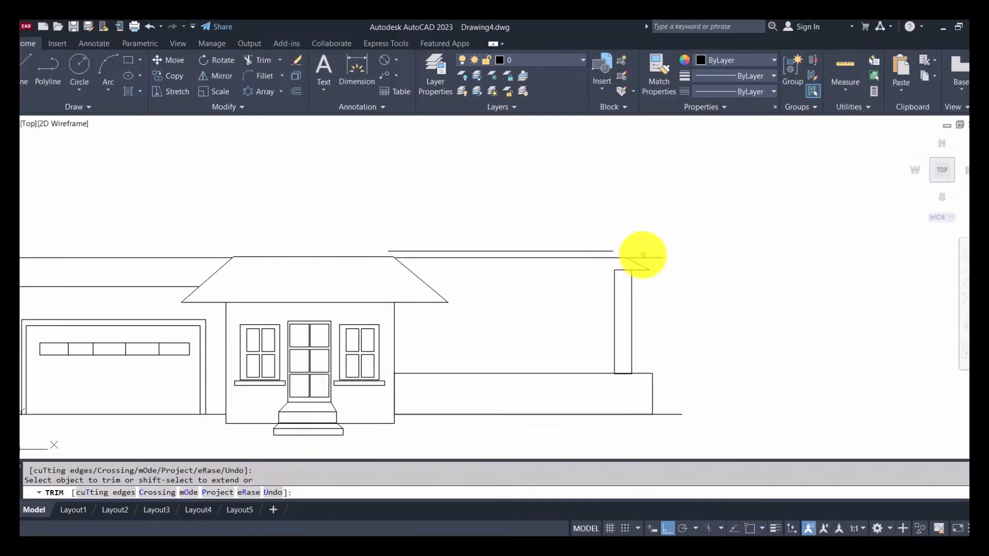
pyautogui.moveTo(643, 255); pyautogui.dragTo(647, 265)
pyautogui.press('Escape')
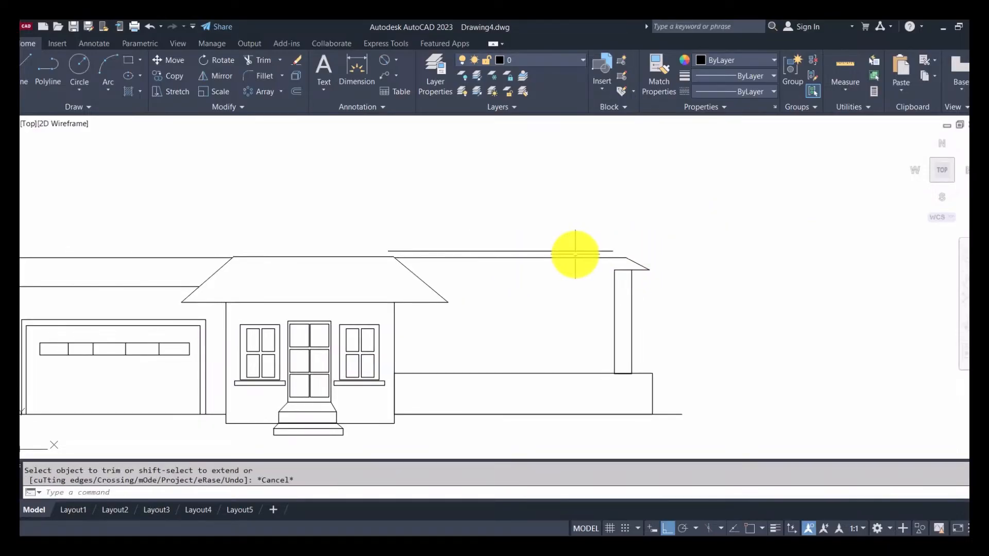
pyautogui.click(583, 251)
pyautogui.press('Delete')
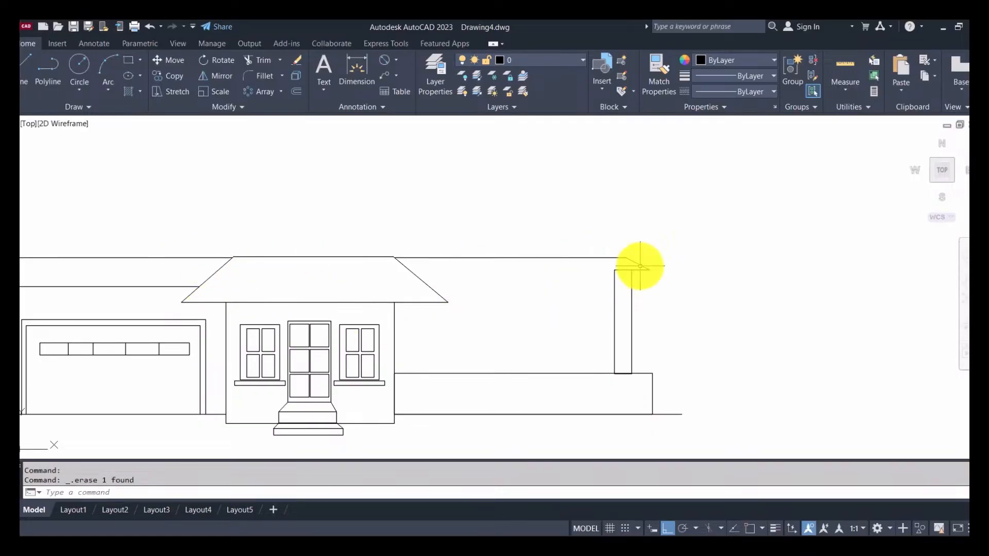
# Lower the top edge of the porch column slightly below the eave of the porch roof.
pyautogui.scroll(-6, 644, 260)
pyautogui.scroll(4, 670, 257)
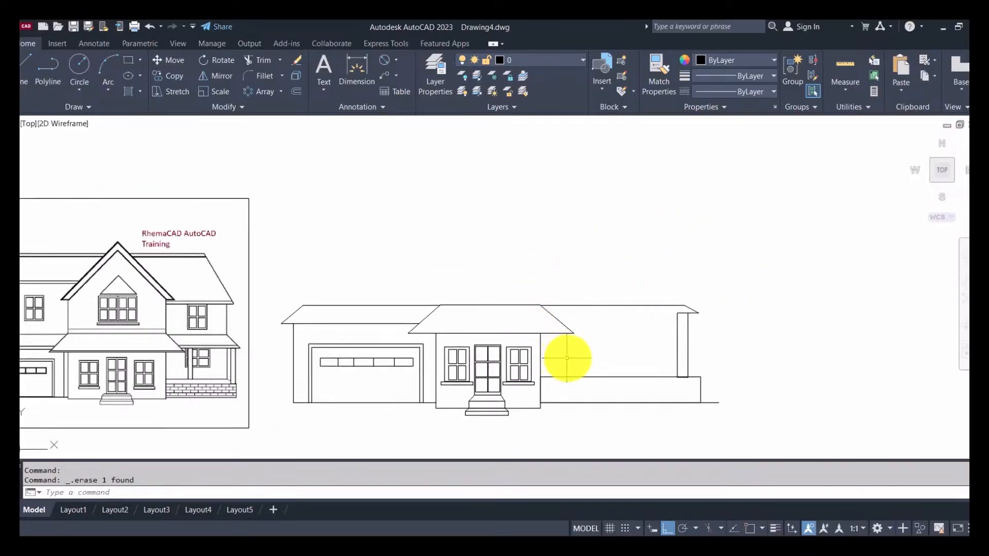
pyautogui.scroll(3, 686, 315)
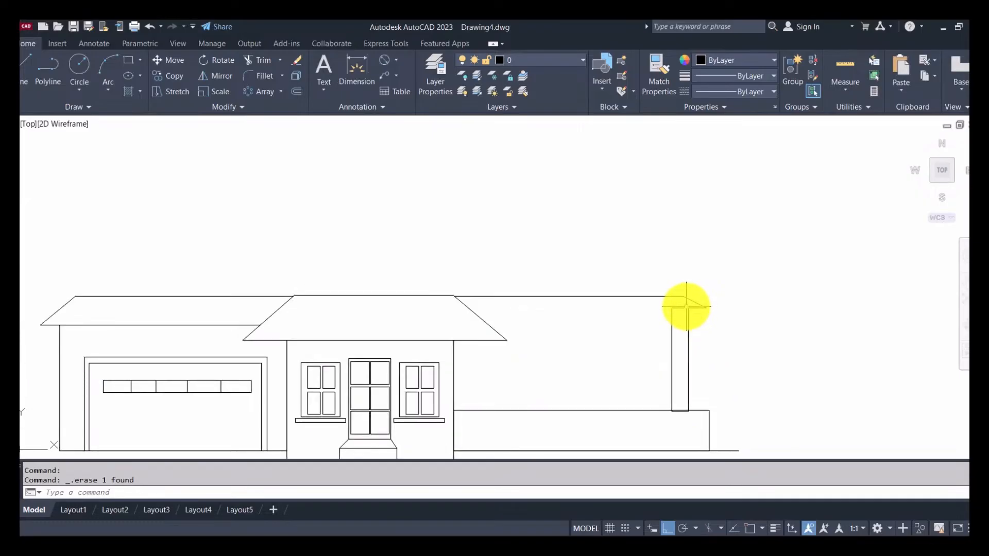
pyautogui.click(688, 308)
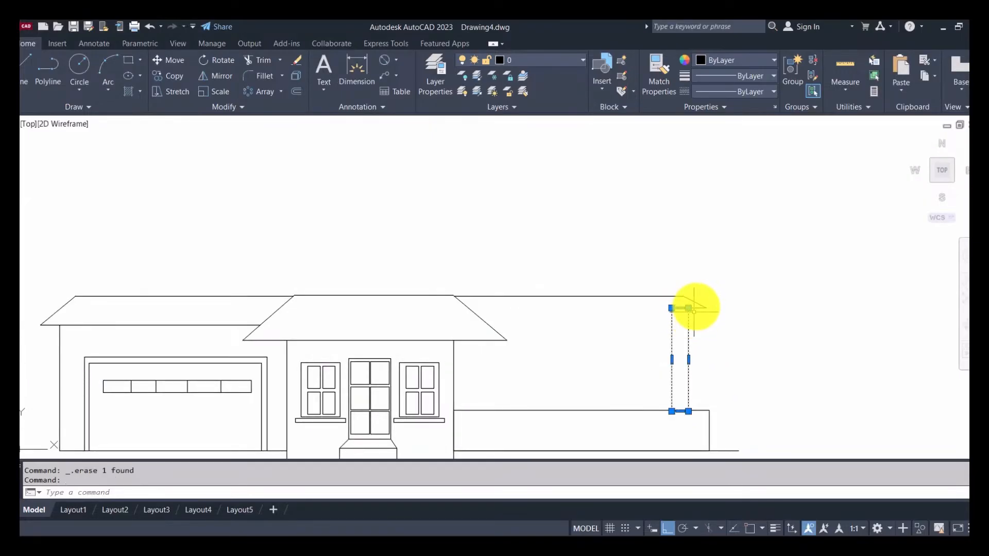
pyautogui.scroll(4, 694, 309)
pyautogui.click(648, 314)
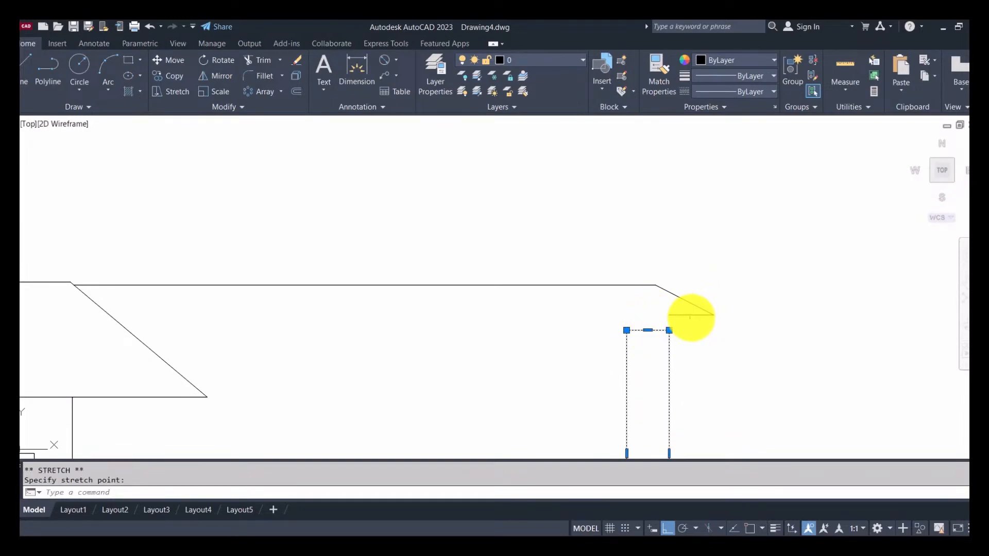
# Erase the short horizontal eave line at the porch roof's outer end, keeping the column.
pyautogui.click(687, 316)
pyautogui.click(679, 314)
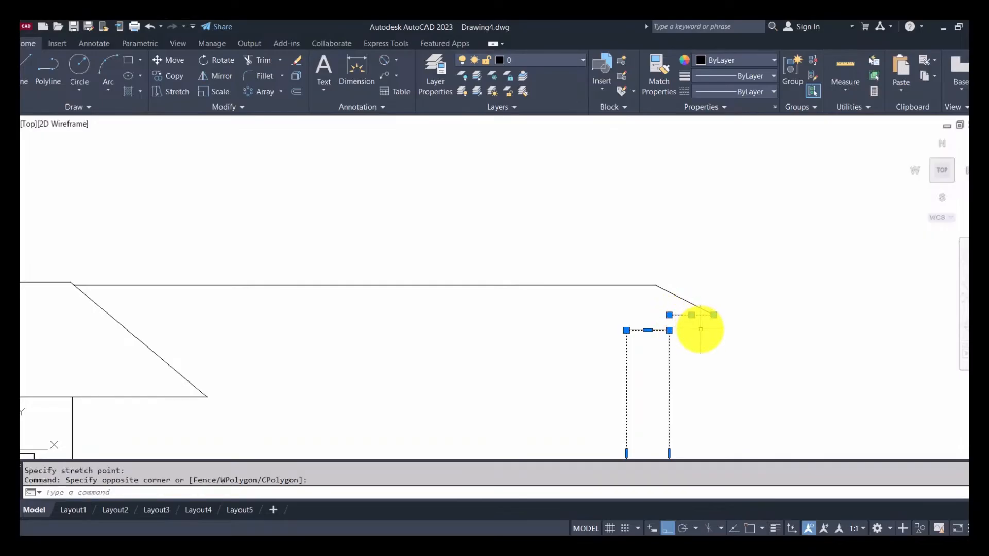
pyautogui.press('Delete')
pyautogui.hotkey('ctrl', 'z')
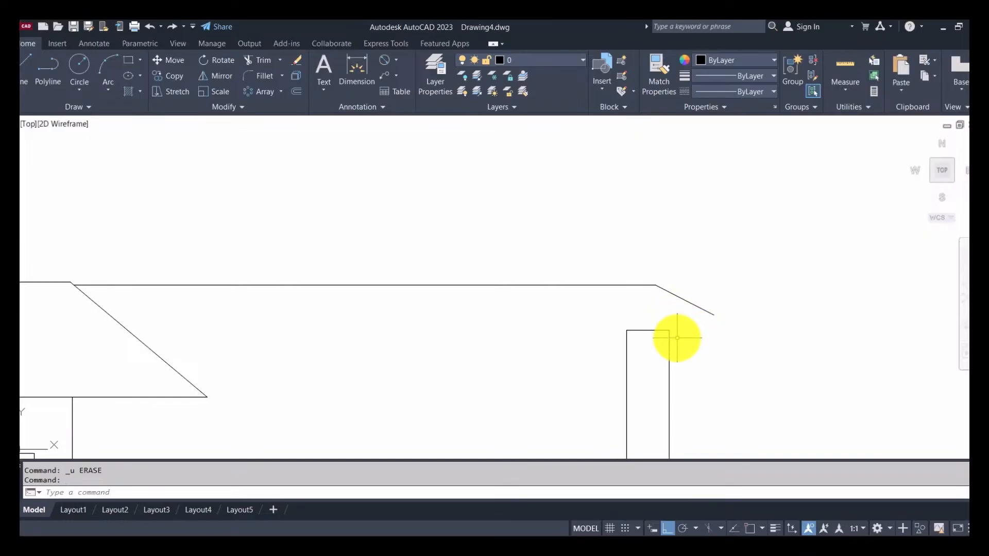
pyautogui.press('Escape')
# Draw a horizontal line from the column's outer top corner outward past the end of the porch roof slope.
pyautogui.click(26, 67)
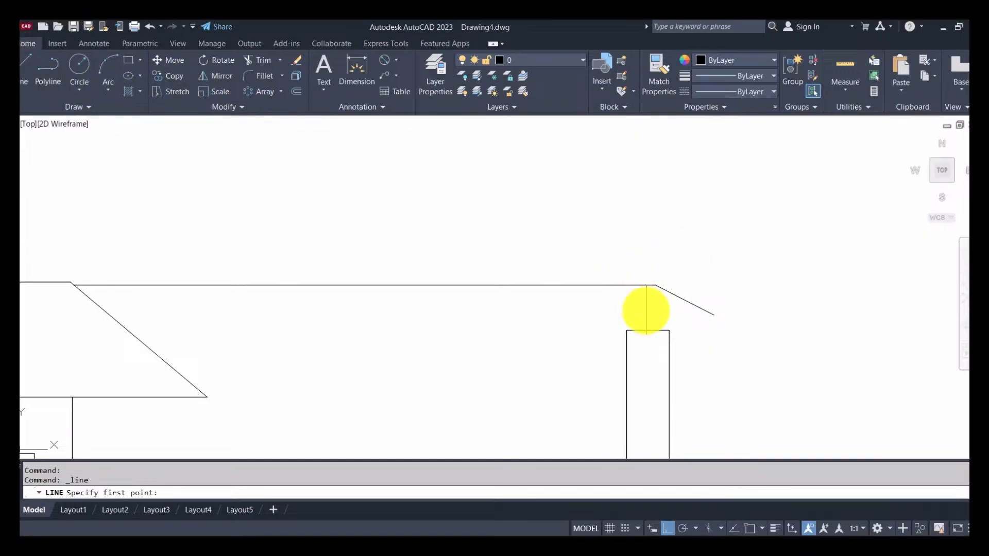
pyautogui.click(750, 529)
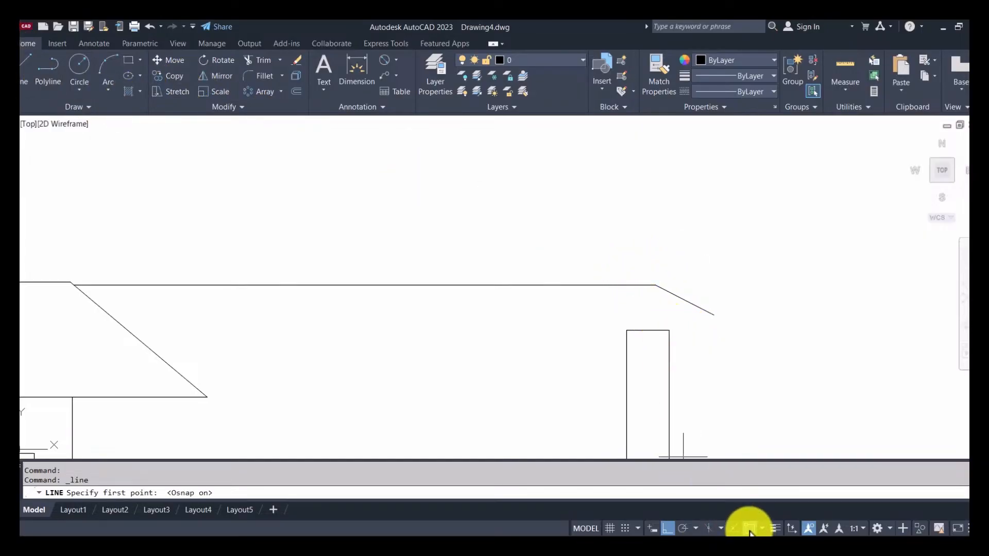
pyautogui.click(669, 331)
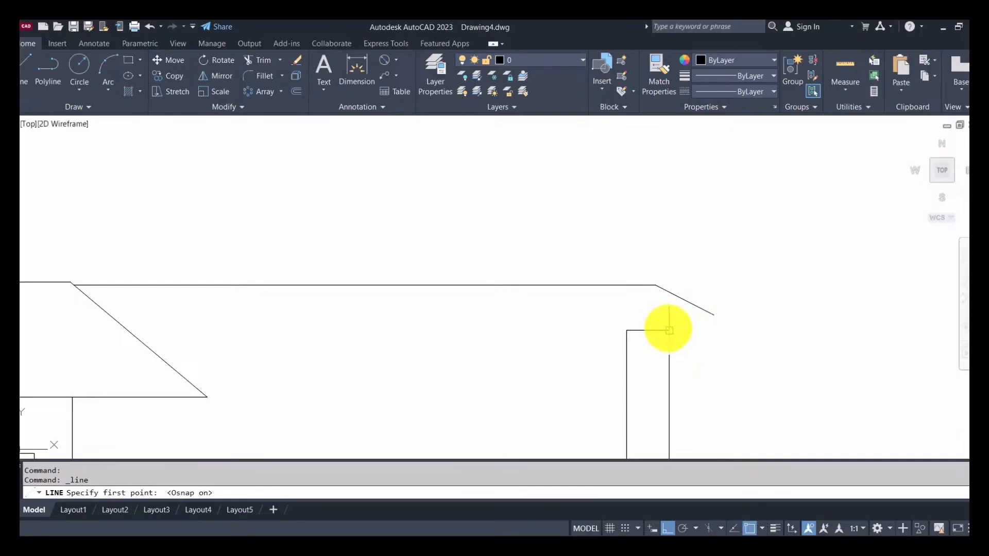
pyautogui.click(763, 330)
pyautogui.press('Escape')
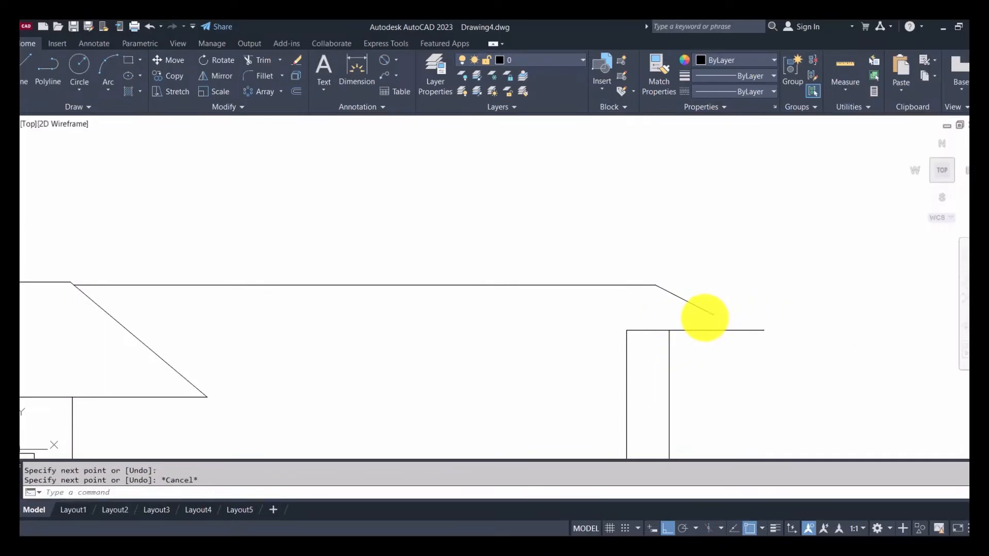
# Stretch the lower end of the porch roof slope down and outward so it crosses the horizontal eave line.
pyautogui.click(696, 304)
pyautogui.click(713, 315)
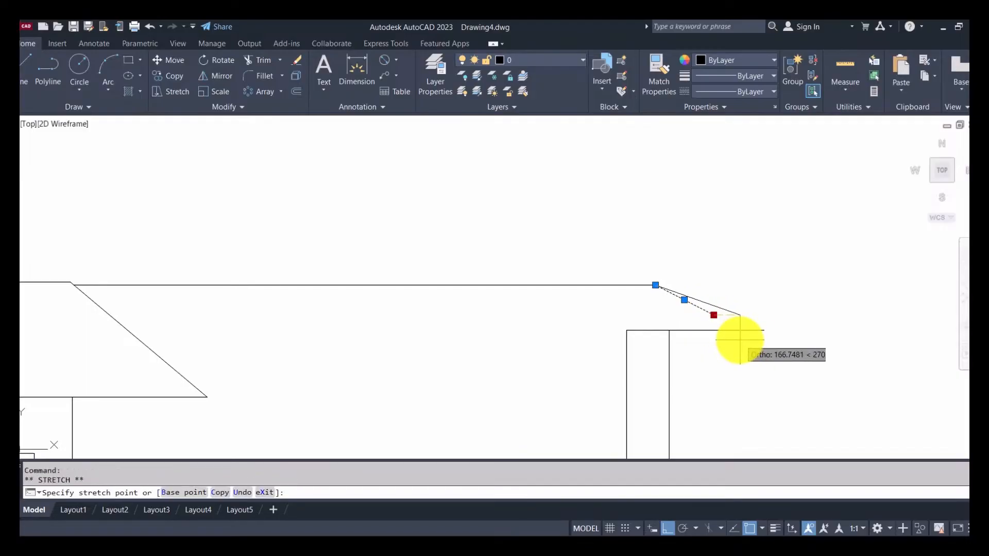
pyautogui.click(751, 531)
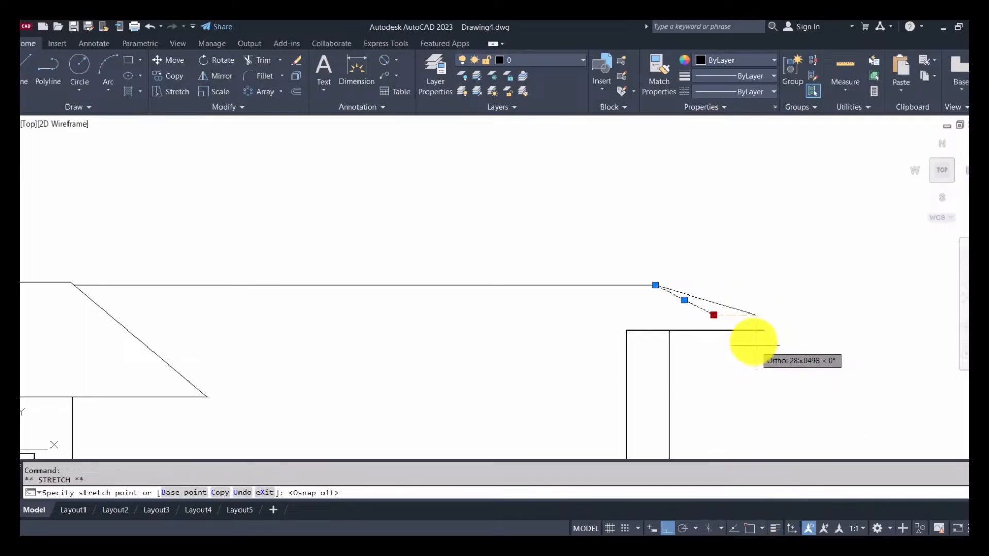
pyautogui.click(667, 529)
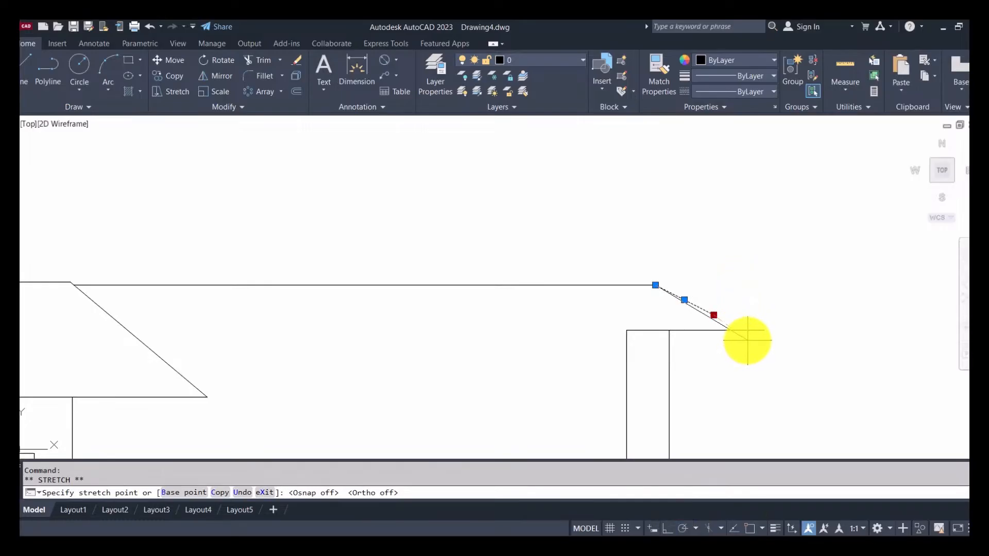
pyautogui.click(748, 341)
pyautogui.press('Escape')
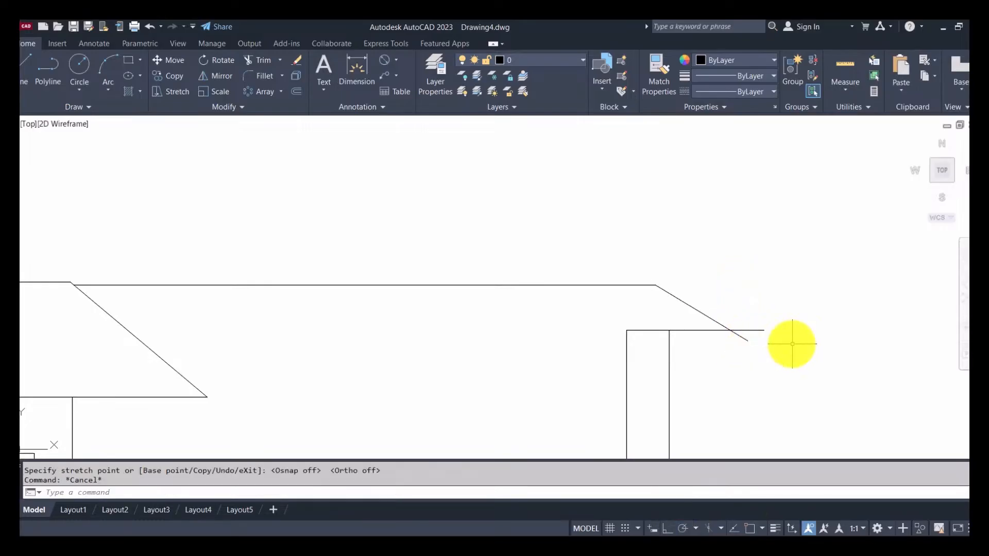
# Trim the ends of the roof slope and the eave line beyond their intersection to form the porch roof corner.
pyautogui.click(260, 61)
pyautogui.click(762, 324)
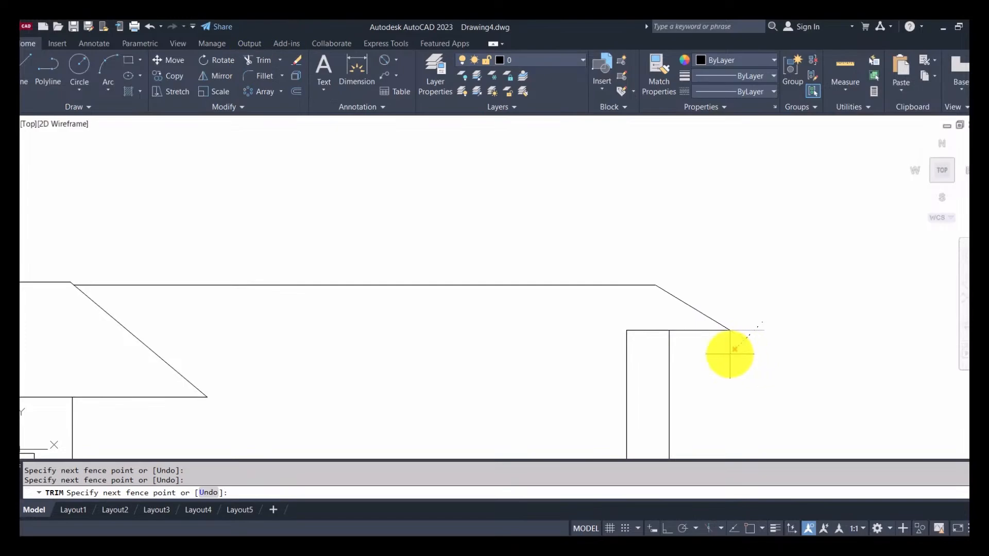
pyautogui.press('Return')
pyautogui.scroll(-5, 731, 350)
pyautogui.press('Escape')
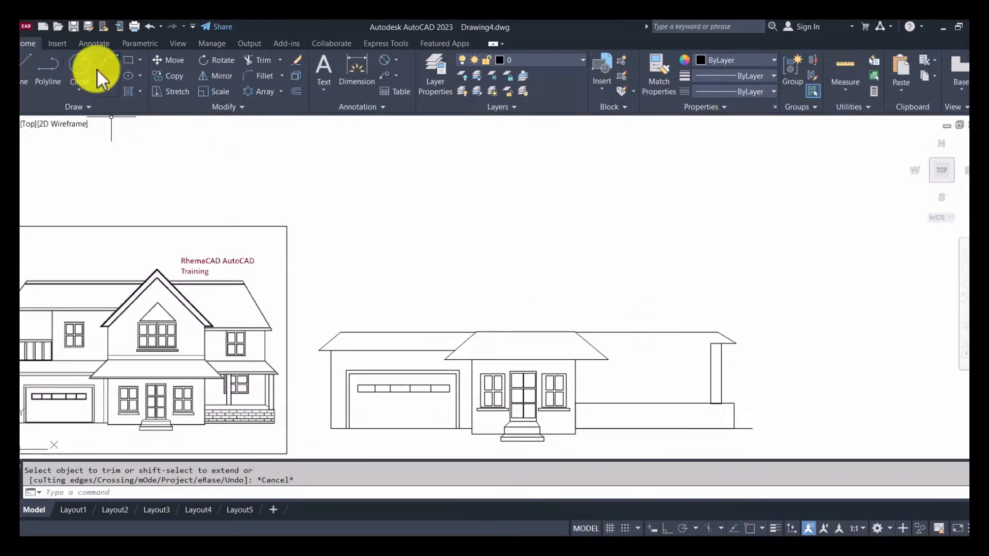
# Draw a horizontal eave line from the porch column's inner top corner to a point inside the central roof.
pyautogui.click(25, 66)
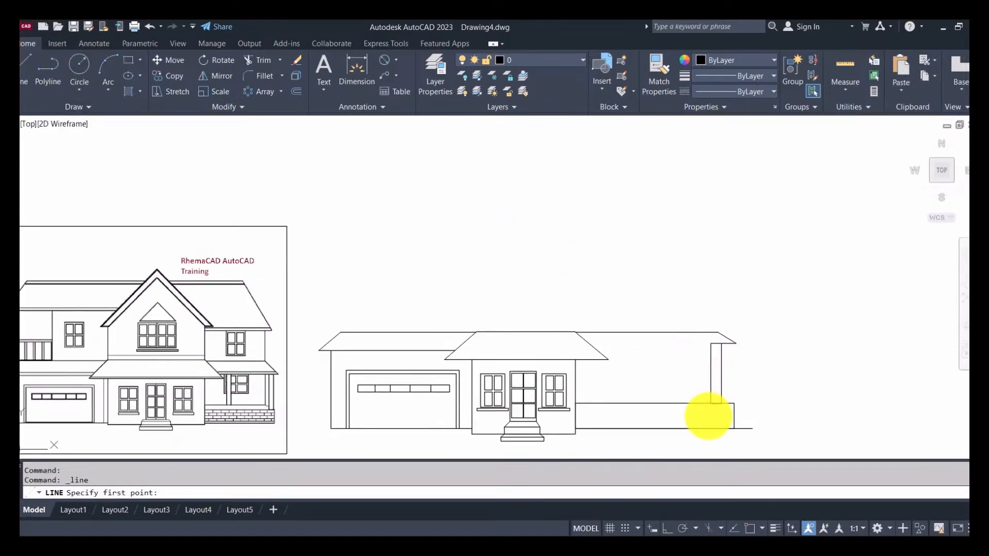
pyautogui.click(750, 529)
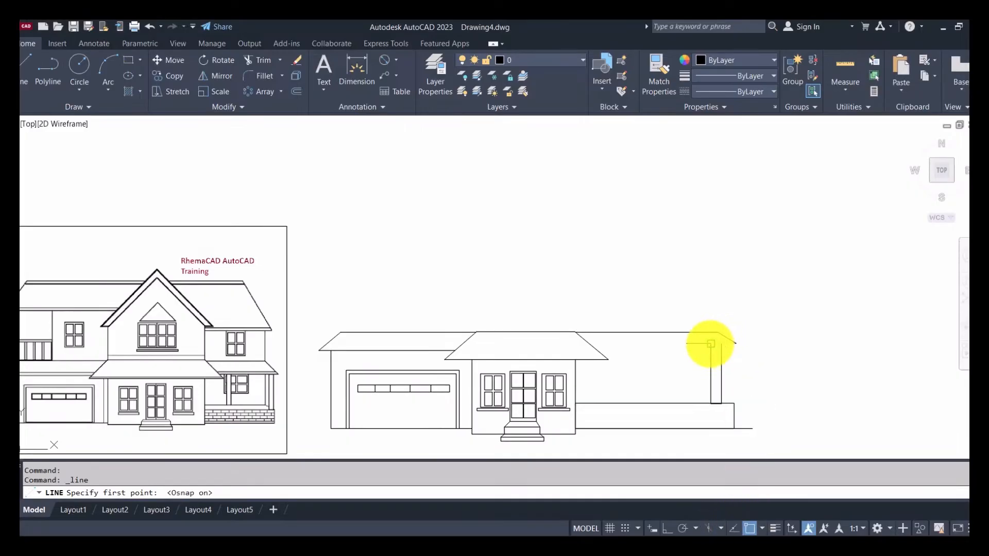
pyautogui.click(710, 345)
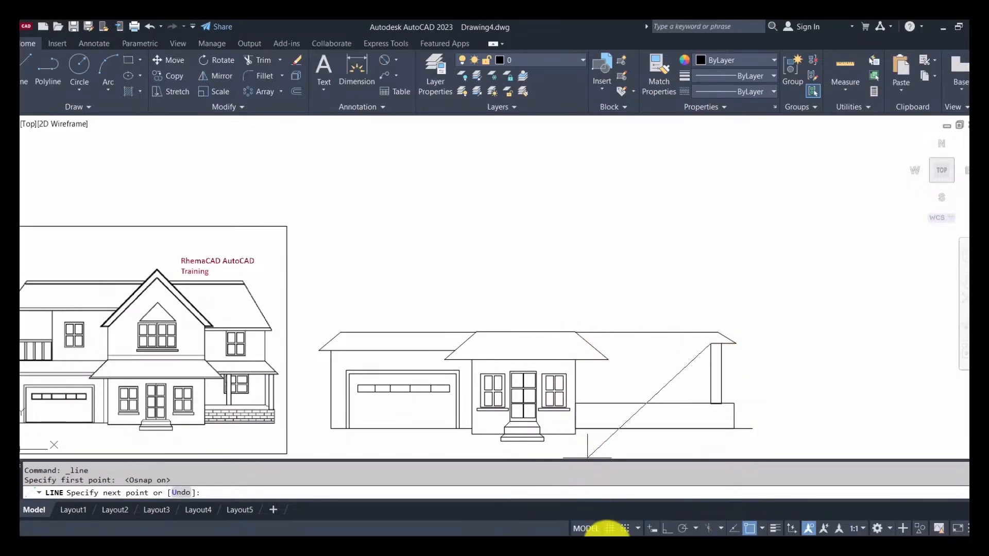
pyautogui.click(665, 529)
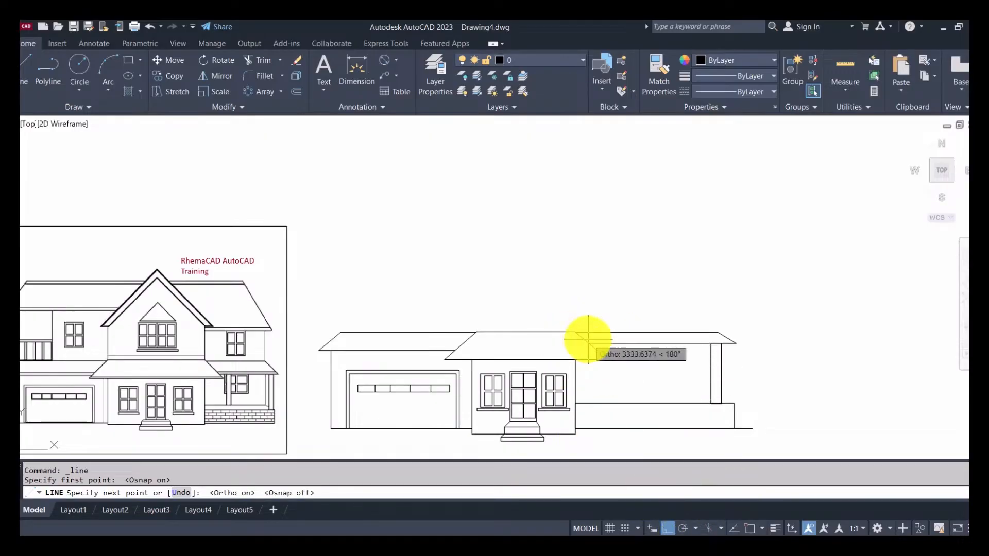
pyautogui.scroll(5, 591, 338)
pyautogui.click(545, 346)
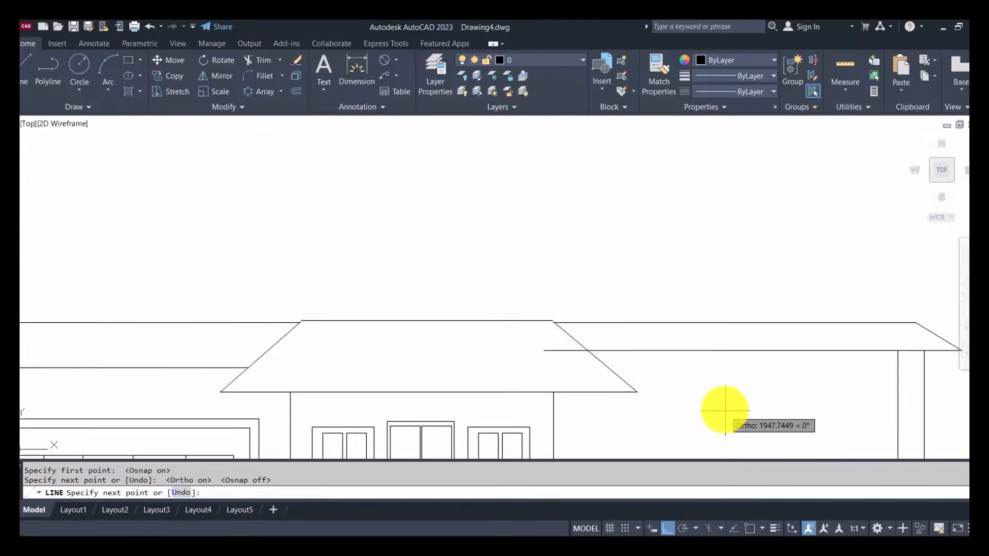
pyautogui.press('Escape')
# Trim the part of the porch eave line that runs inside the central roof.
pyautogui.click(259, 65)
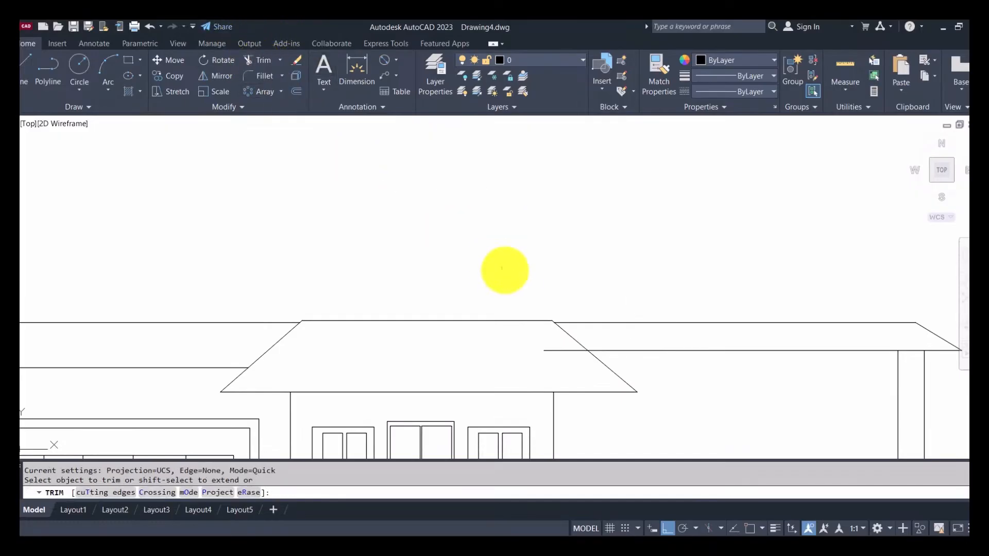
pyautogui.scroll(-4, 549, 350)
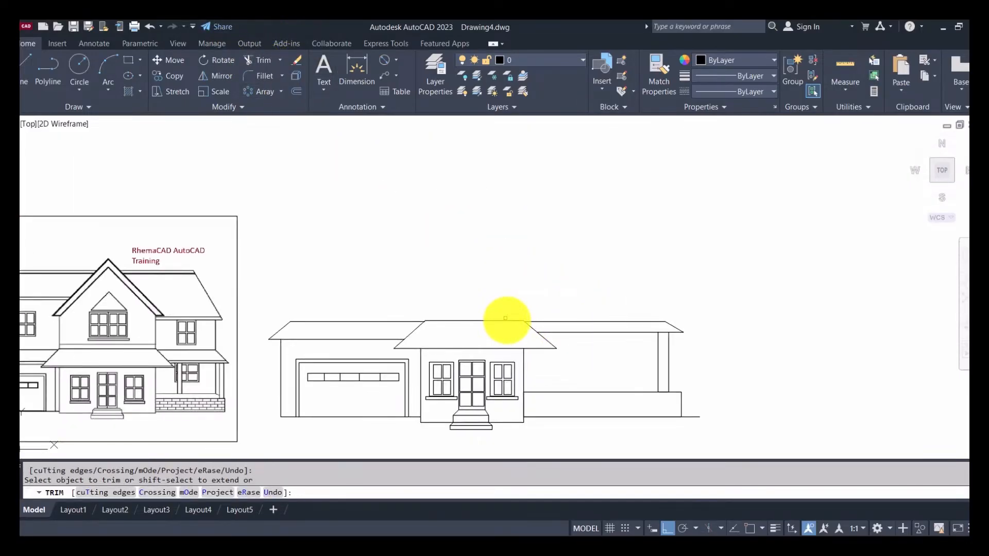
pyautogui.press('Escape')
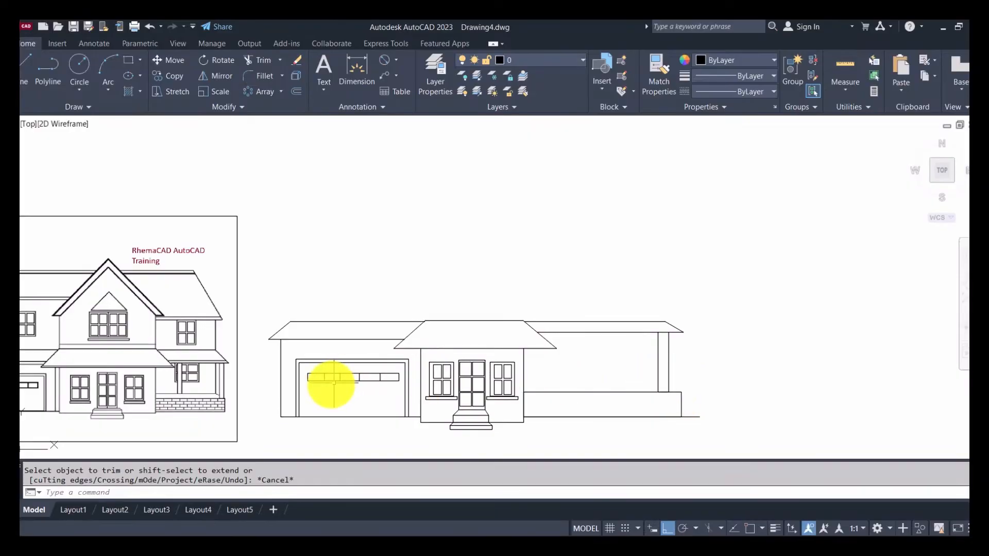
# Draw a rectangular window frame on the porch wall just below the eave, between the central roof and the column.
pyautogui.scroll(-2, 200, 389)
pyautogui.scroll(6, 198, 391)
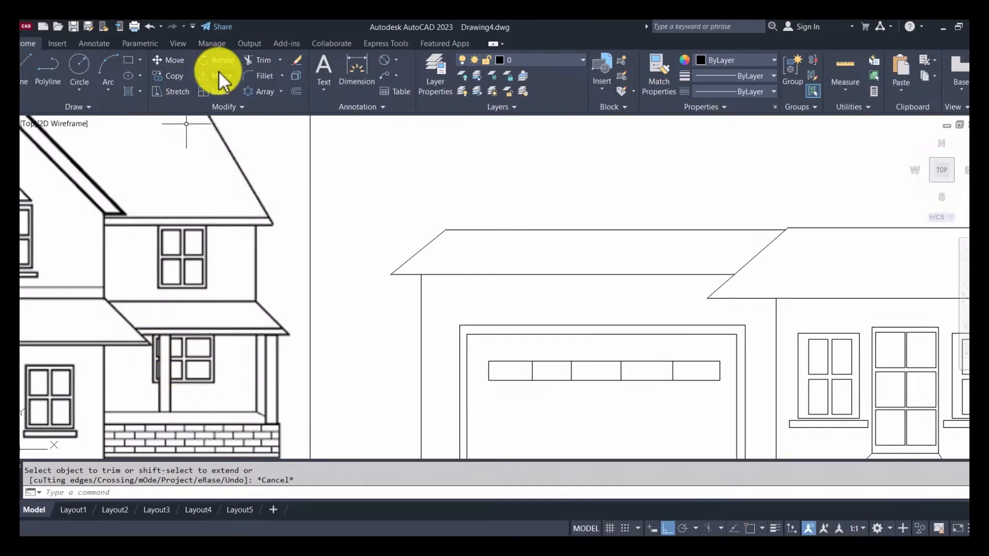
pyautogui.click(129, 61)
pyautogui.scroll(-3, 515, 308)
pyautogui.scroll(1, 600, 332)
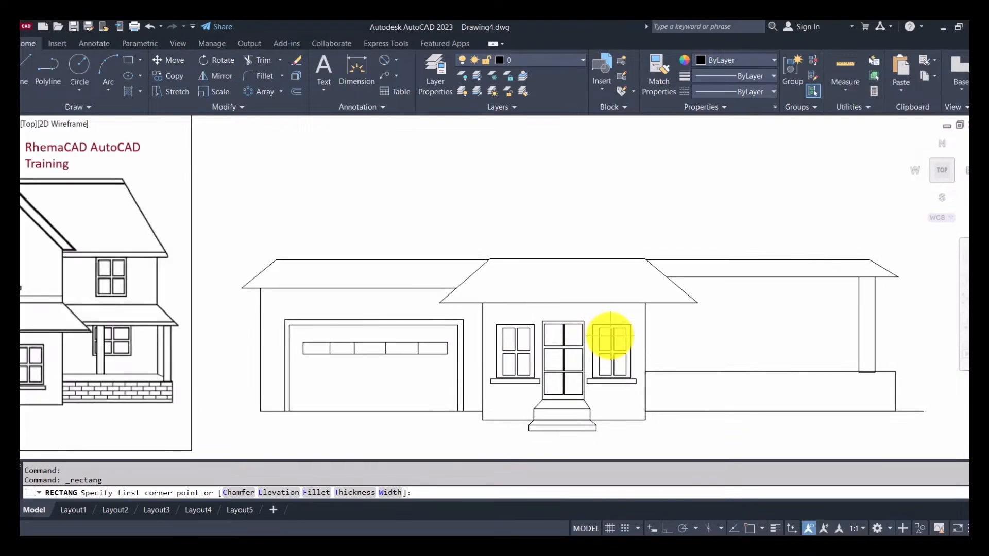
pyautogui.scroll(-2, 609, 331)
pyautogui.scroll(2, 664, 317)
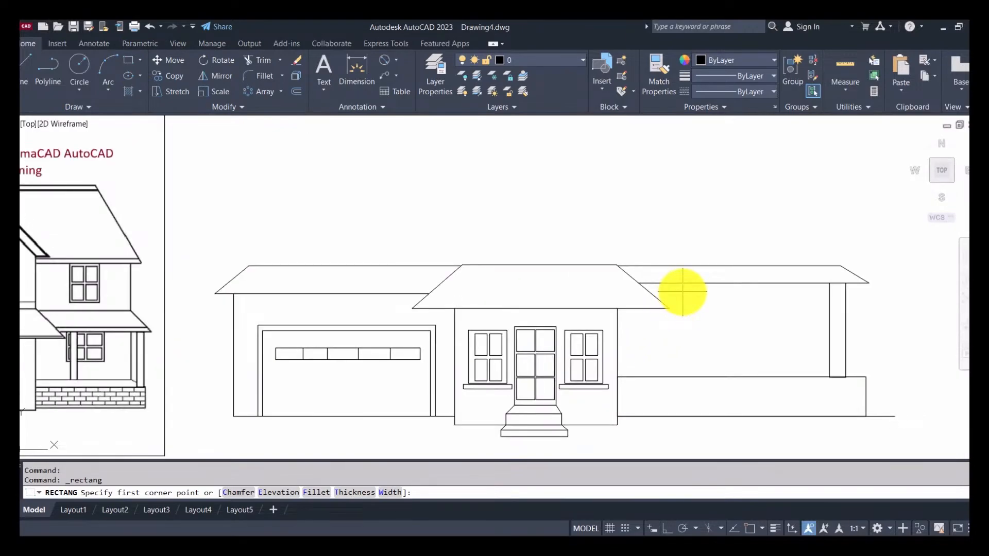
pyautogui.click(688, 290)
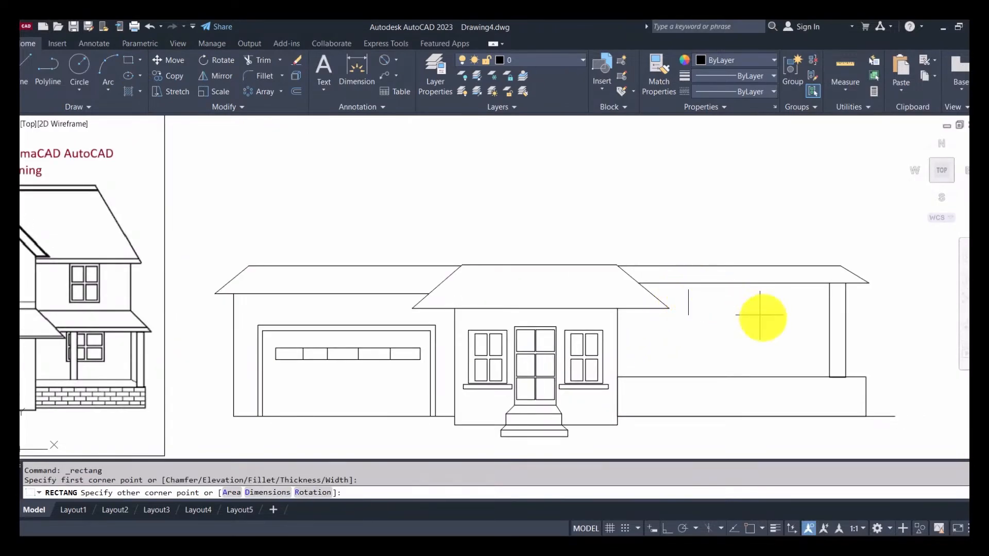
pyautogui.click(759, 339)
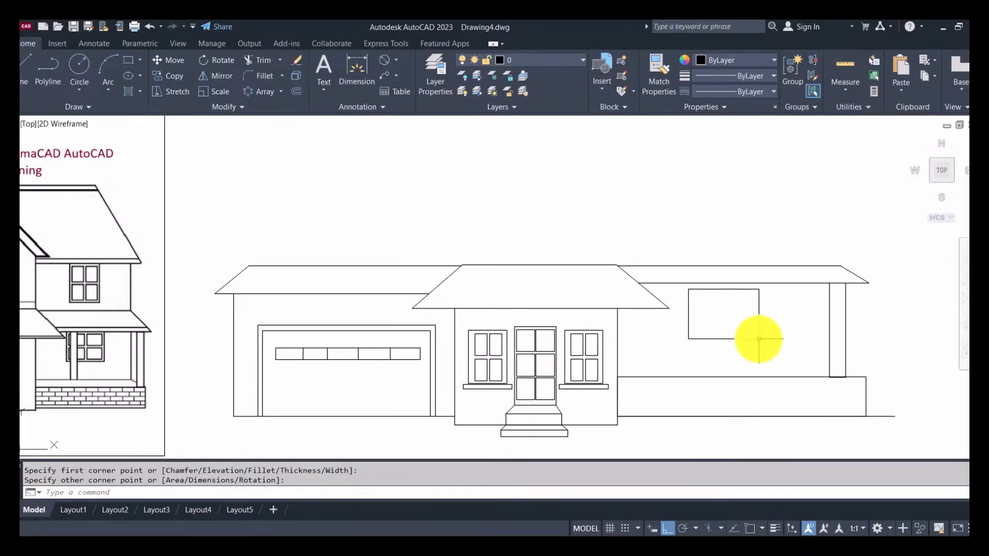
# Draw a small rectangular pane inside the upper left corner of the porch window frame.
pyautogui.click(128, 60)
pyautogui.click(693, 295)
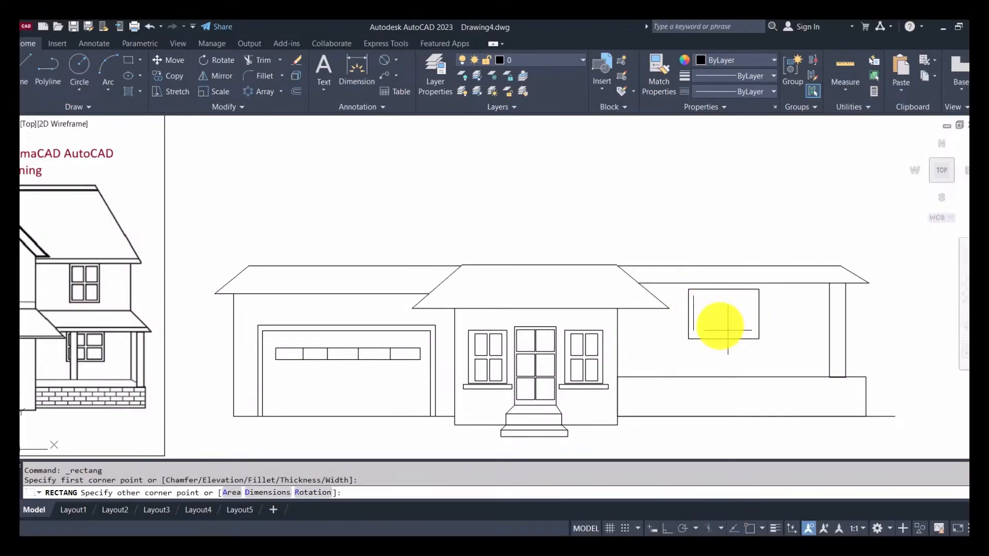
pyautogui.click(716, 314)
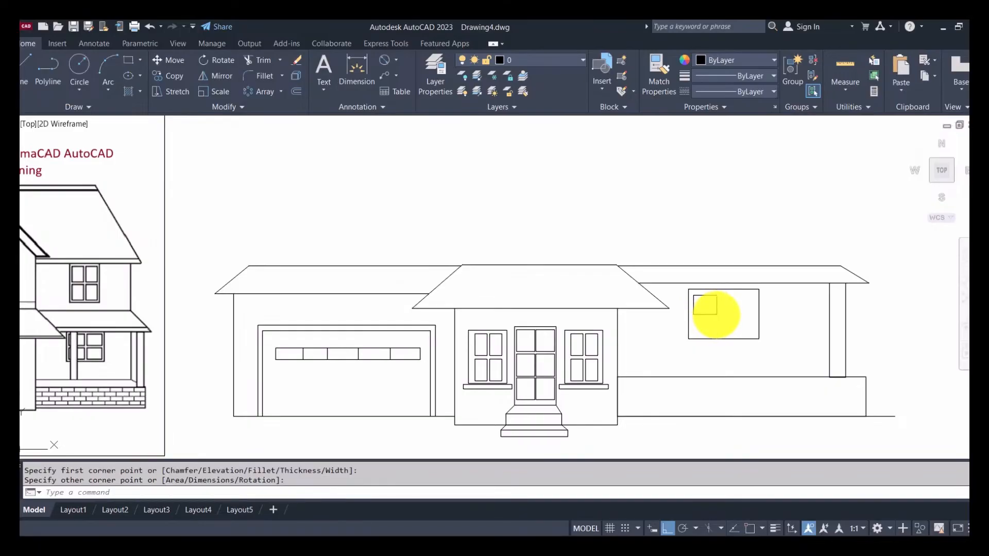
# Copy the window pane horizontally to make a second pane beside it, leaving a narrow gap.
pyautogui.click(170, 74)
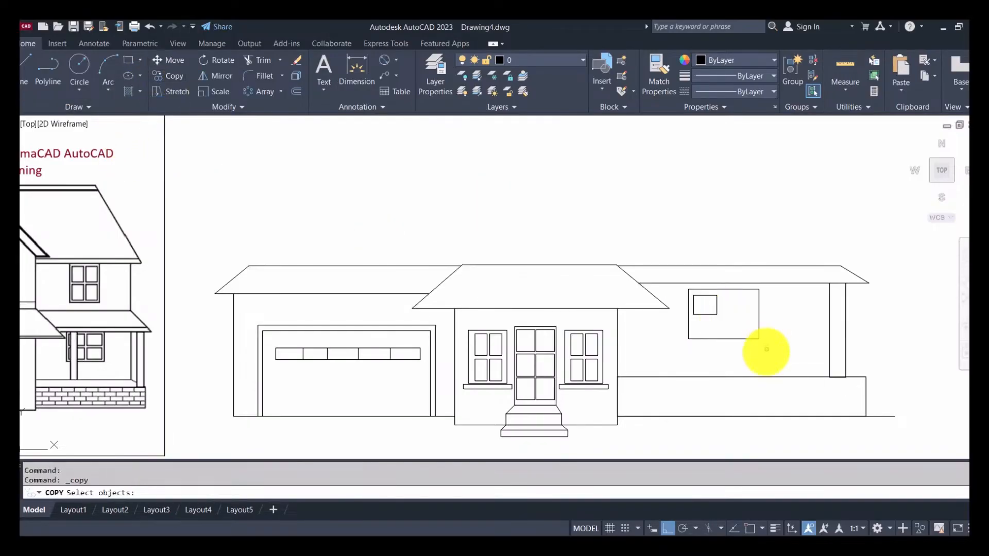
pyautogui.press('Return')
pyautogui.click(696, 313)
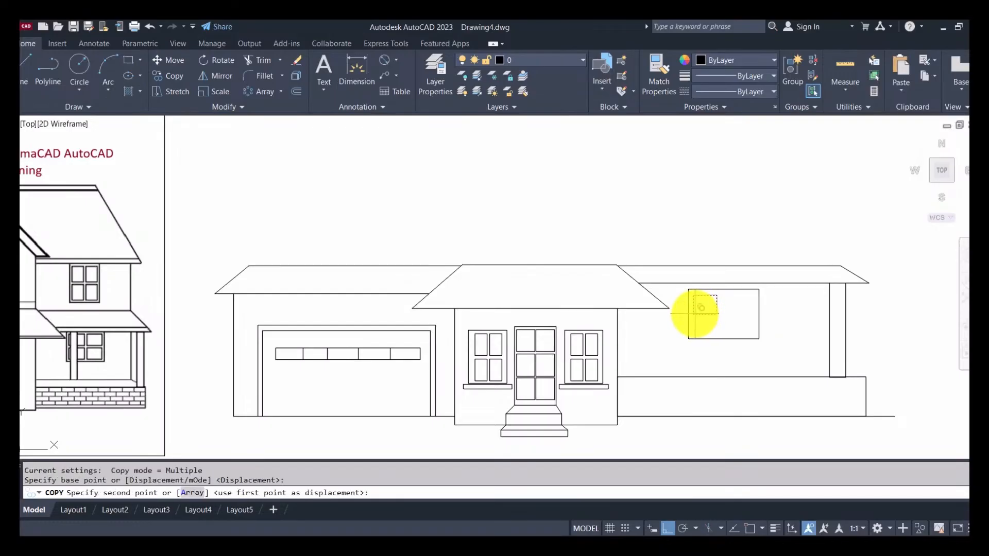
pyautogui.click(723, 309)
pyautogui.press('Escape')
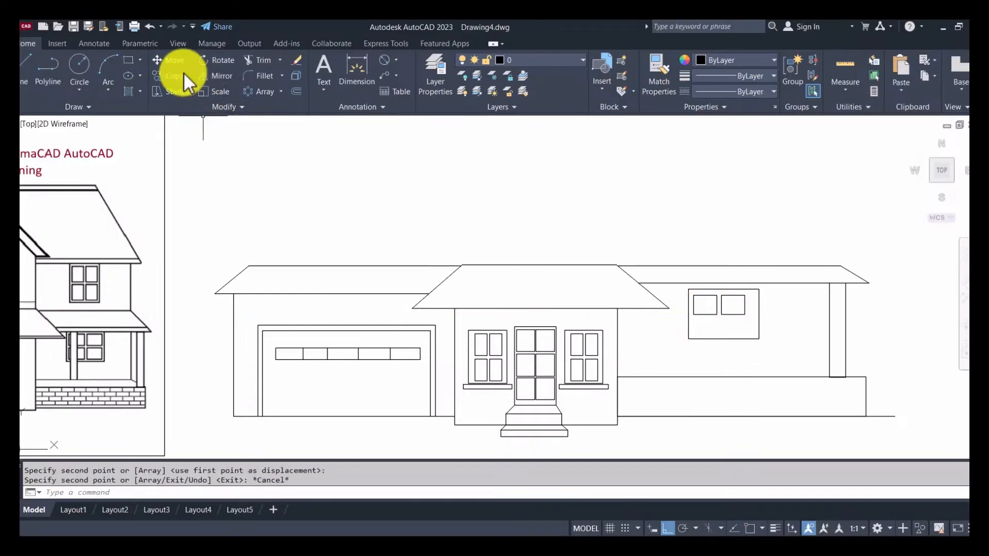
# Copy both upper panes straight down to form the lower row of the porch window.
pyautogui.click(183, 72)
pyautogui.click(668, 291)
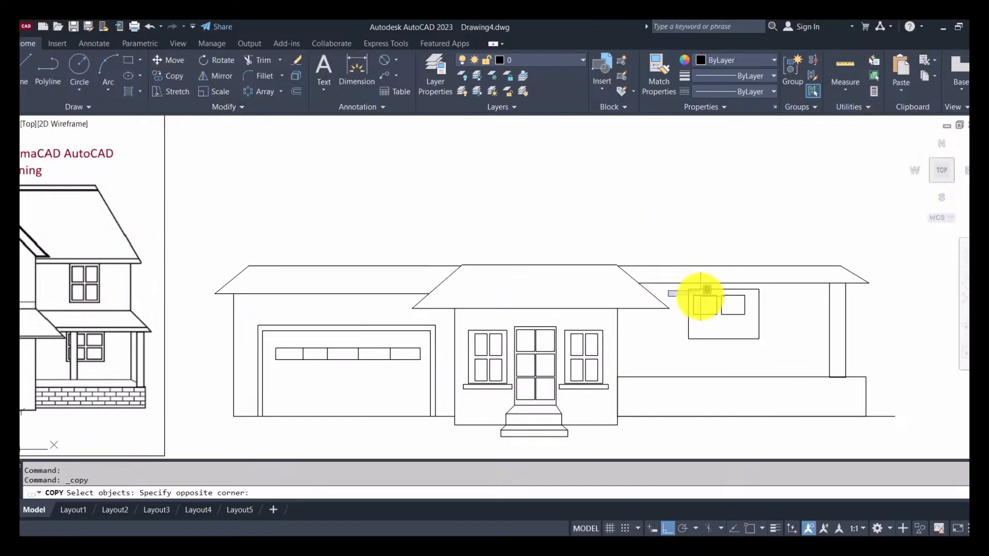
pyautogui.click(753, 328)
pyautogui.press('Return')
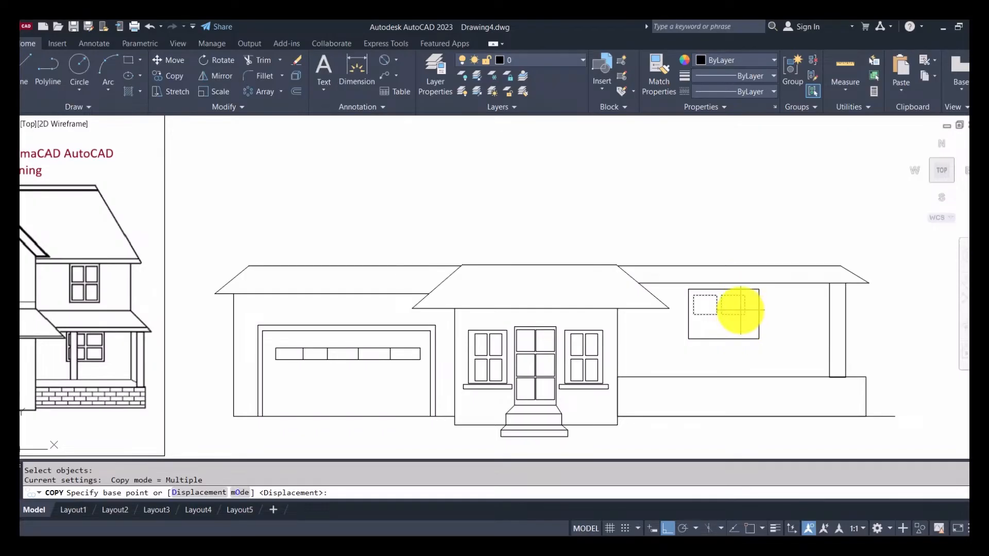
pyautogui.click(740, 309)
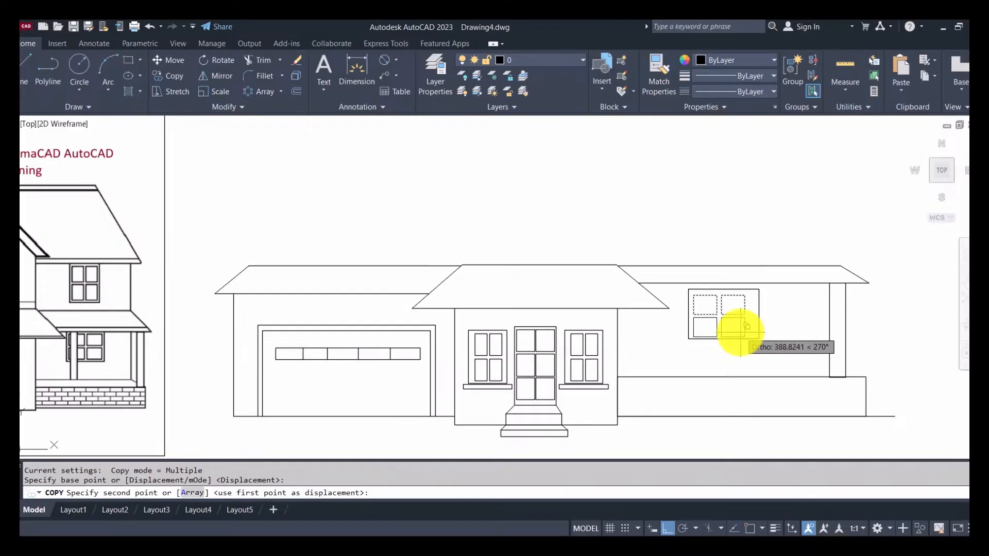
pyautogui.click(740, 329)
pyautogui.press('Escape')
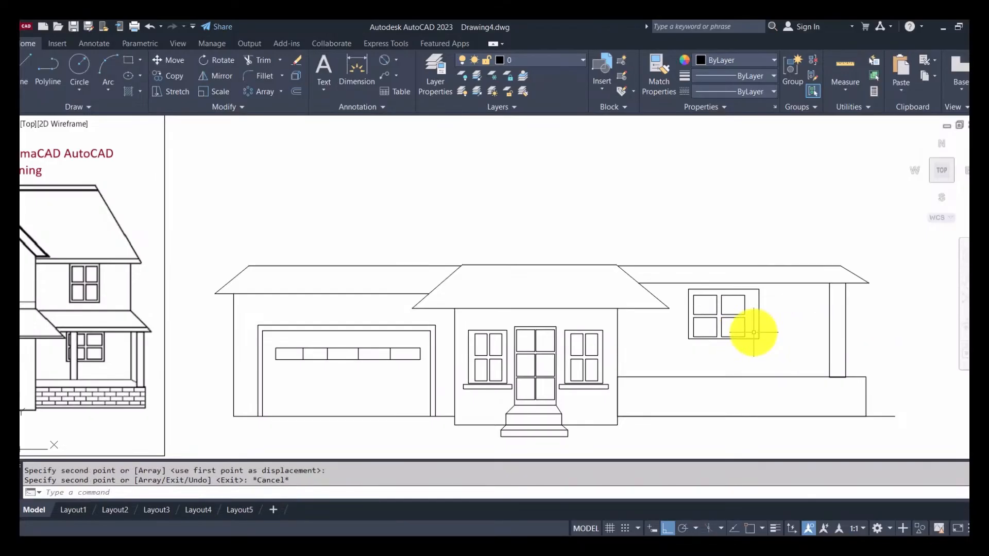
# Stretch the right edge of the porch window frame inward so its margin around the panes is even.
pyautogui.click(758, 328)
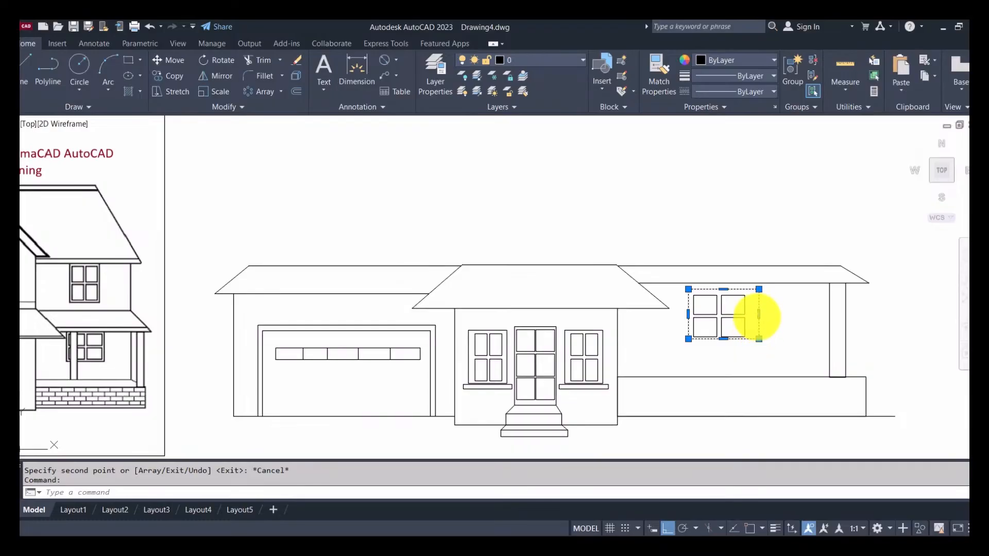
pyautogui.click(758, 314)
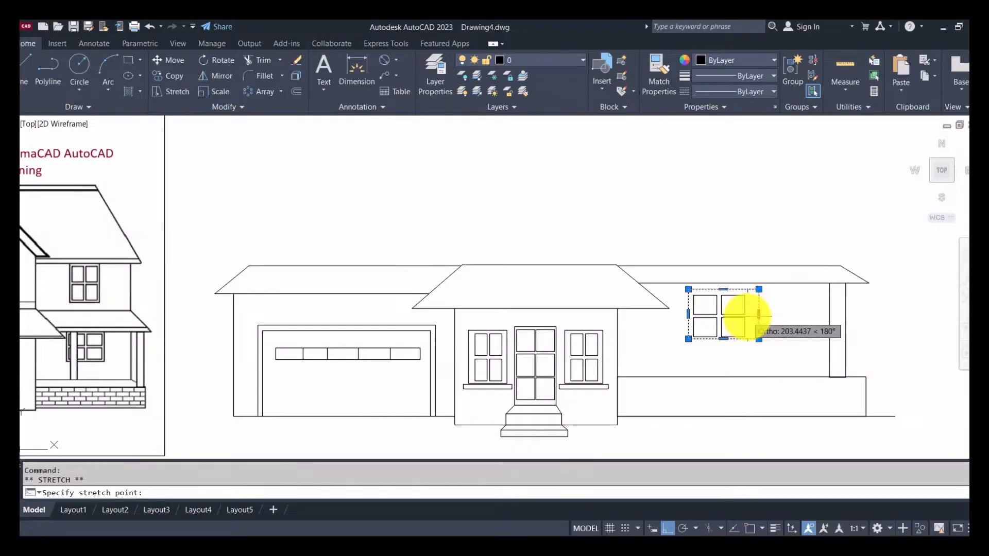
pyautogui.rightClick(749, 315)
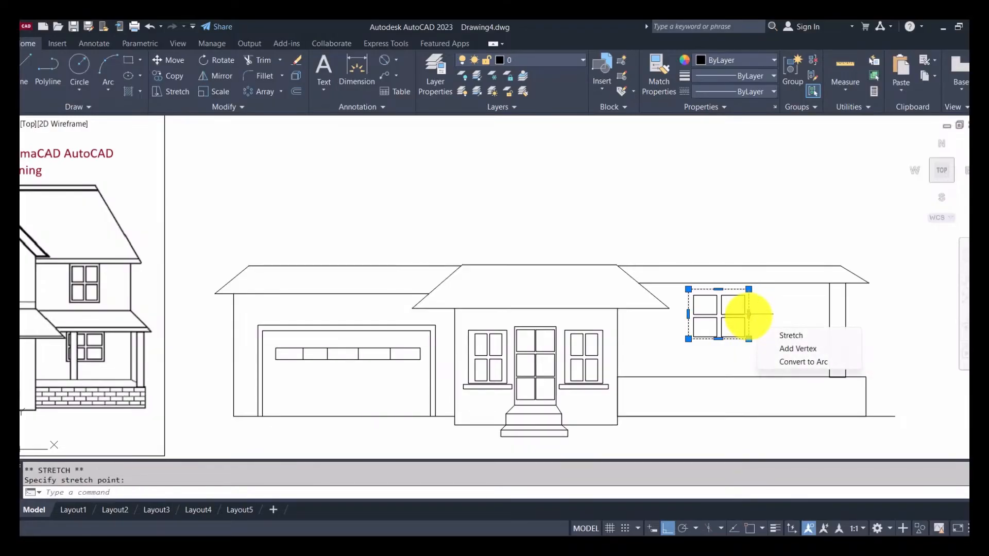
pyautogui.press('Escape')
pyautogui.press('Escape')
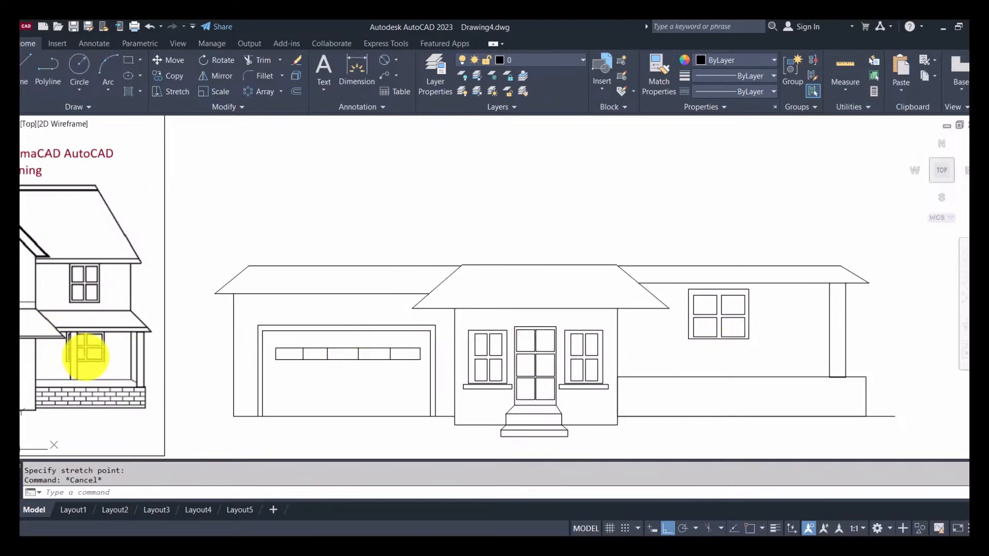
# Draw a vertical line through the left part of the porch window, from the eave to just below the top of the low porch wall.
pyautogui.click(26, 64)
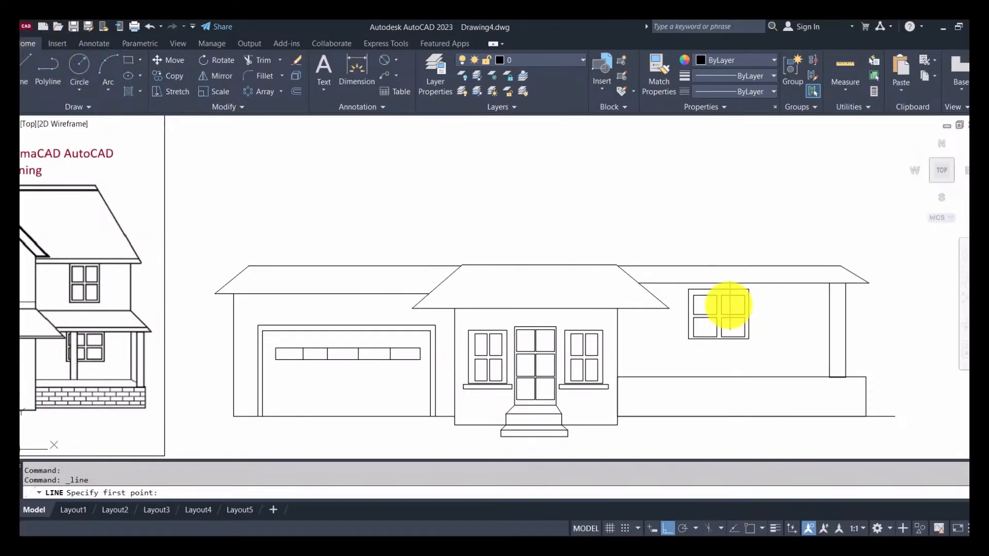
pyautogui.click(699, 281)
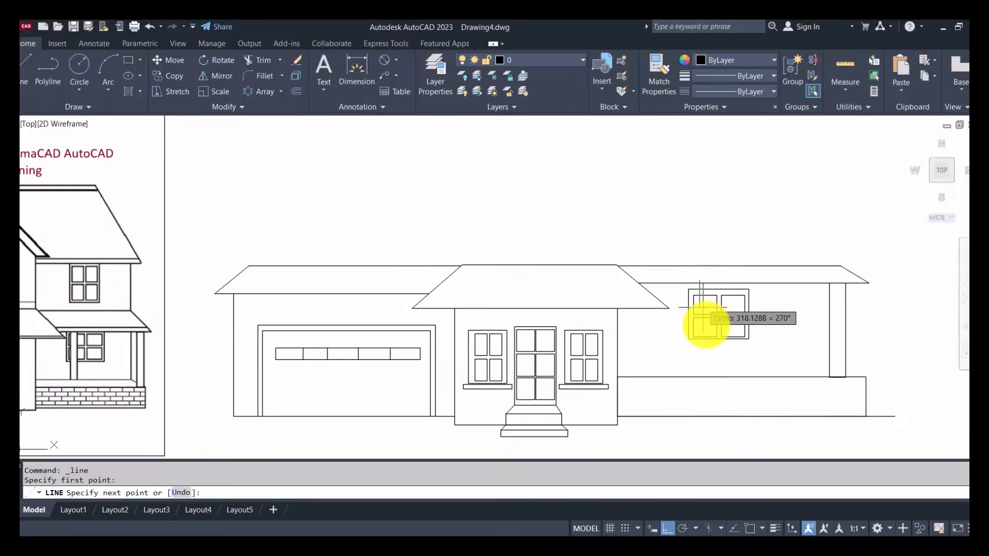
pyautogui.click(700, 382)
pyautogui.press('Escape')
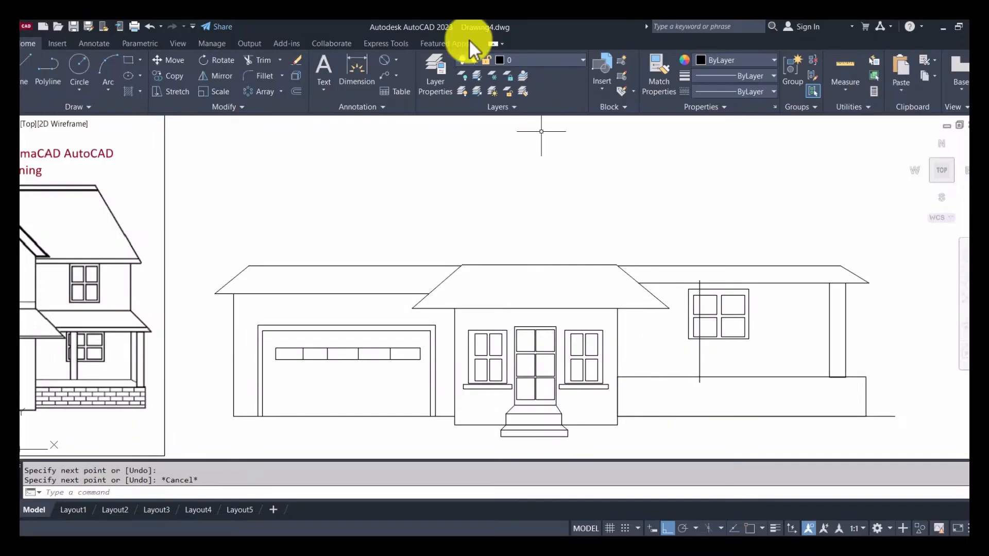
# Trim the ends of the vertical porch column line flush with the eave and the top of the low wall.
pyautogui.click(261, 60)
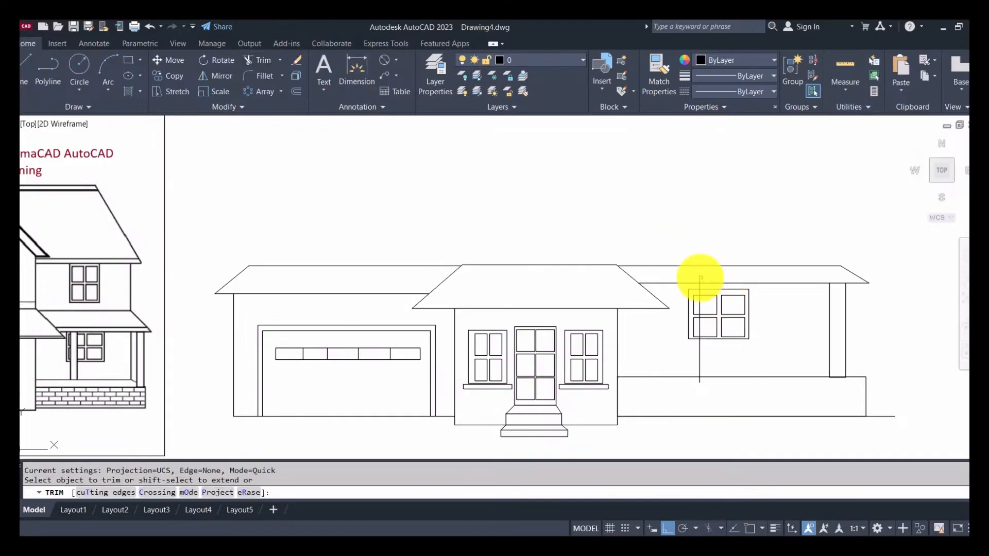
pyautogui.click(700, 278)
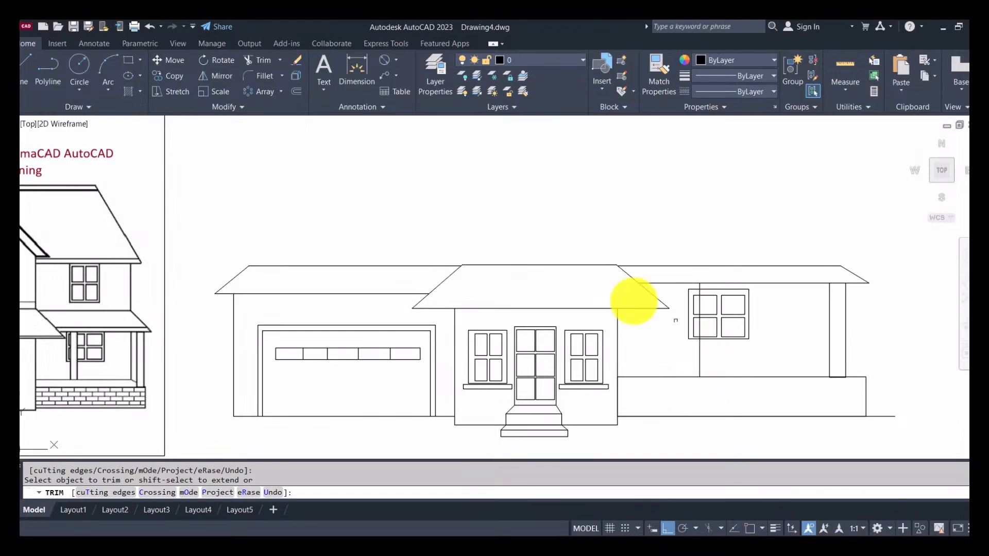
pyautogui.press('Escape')
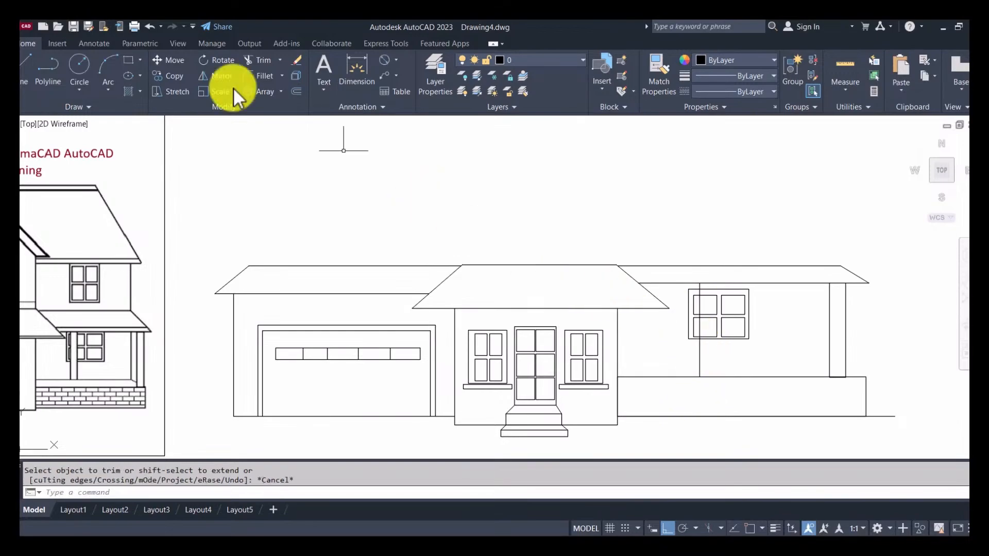
# Copy the vertical column line horizontally to the right by about 177 units to form the inner column's second edge.
pyautogui.click(172, 73)
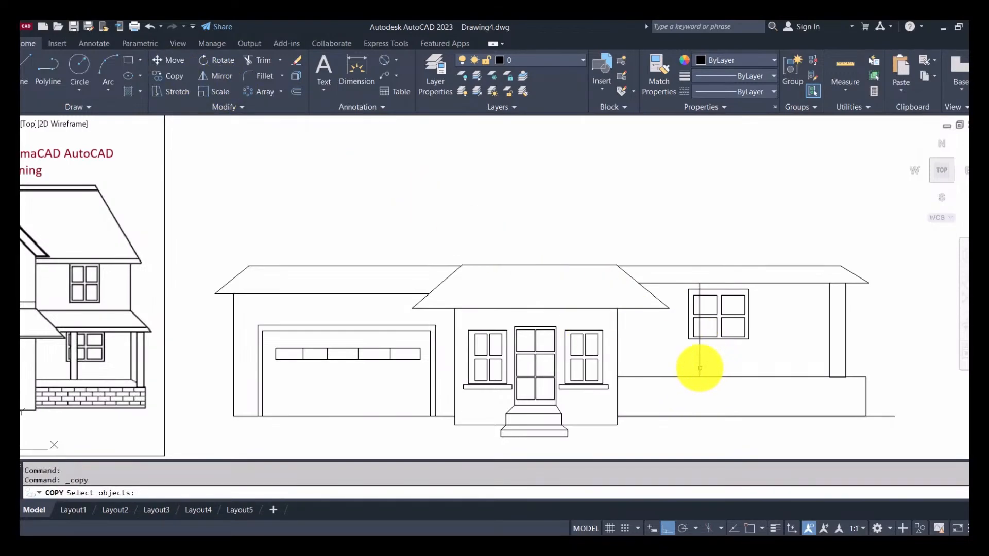
pyautogui.press('Return')
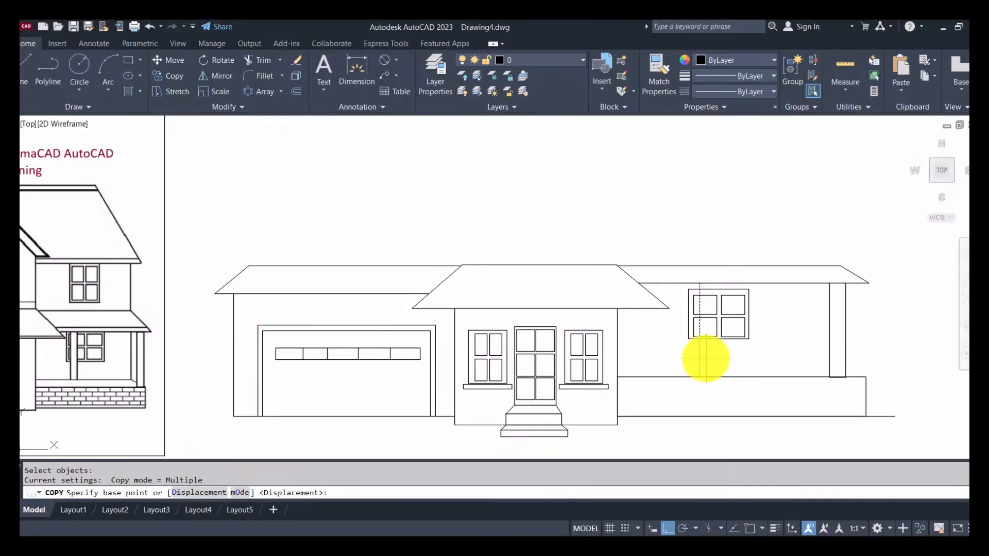
pyautogui.click(700, 363)
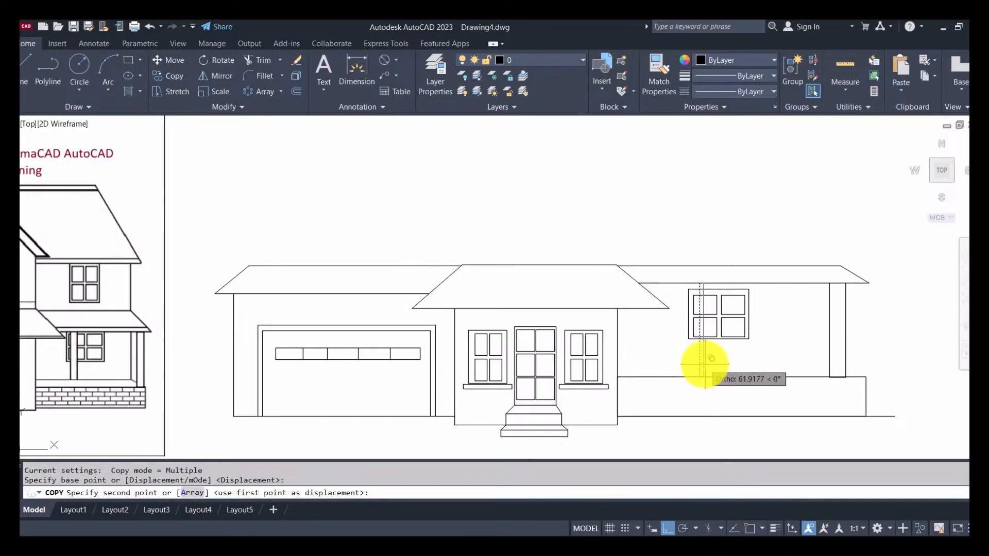
pyautogui.click(711, 365)
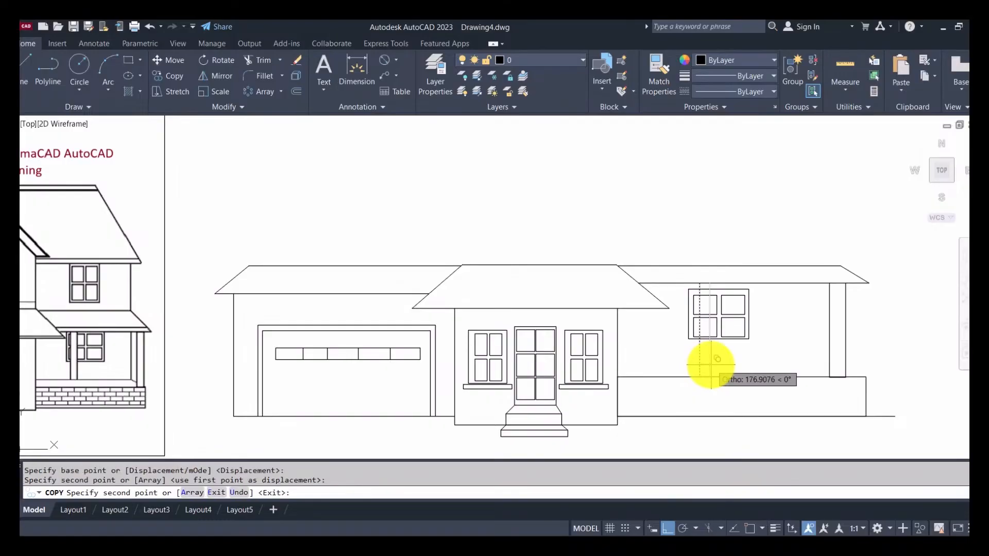
pyautogui.press('Escape')
pyautogui.press('Escape')
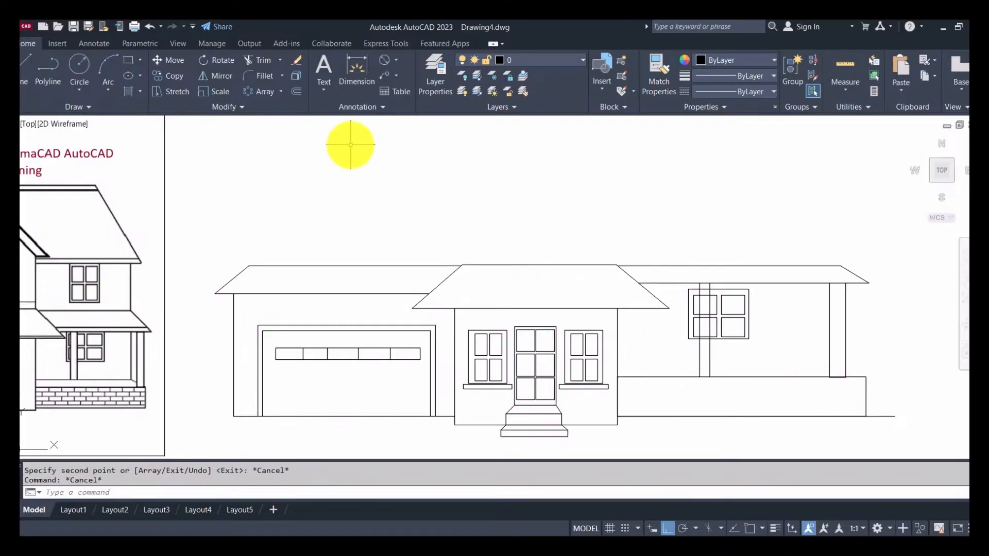
# Trim away the window frame and pane lines that run between the inner column's two edges.
pyautogui.click(258, 58)
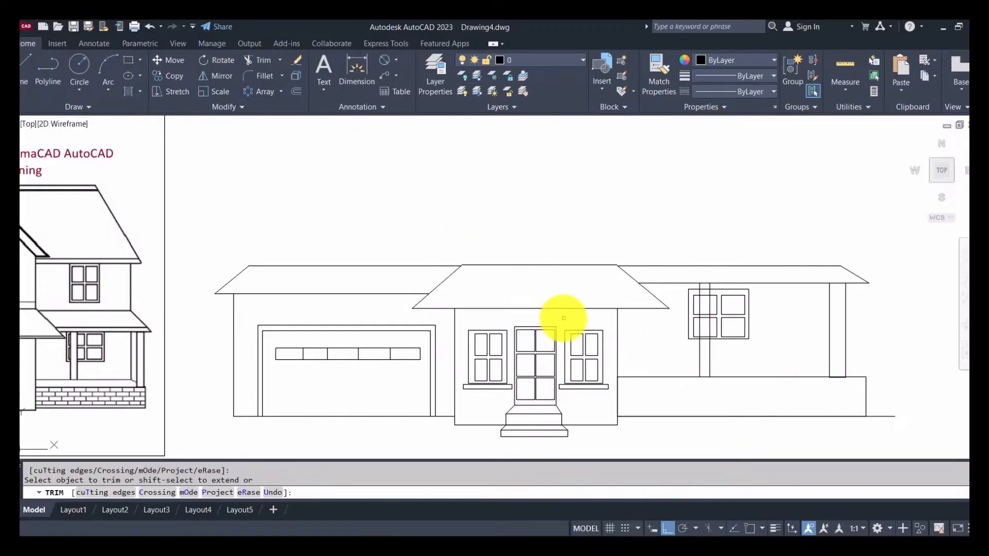
pyautogui.moveTo(702, 362); pyautogui.dragTo(702, 287)
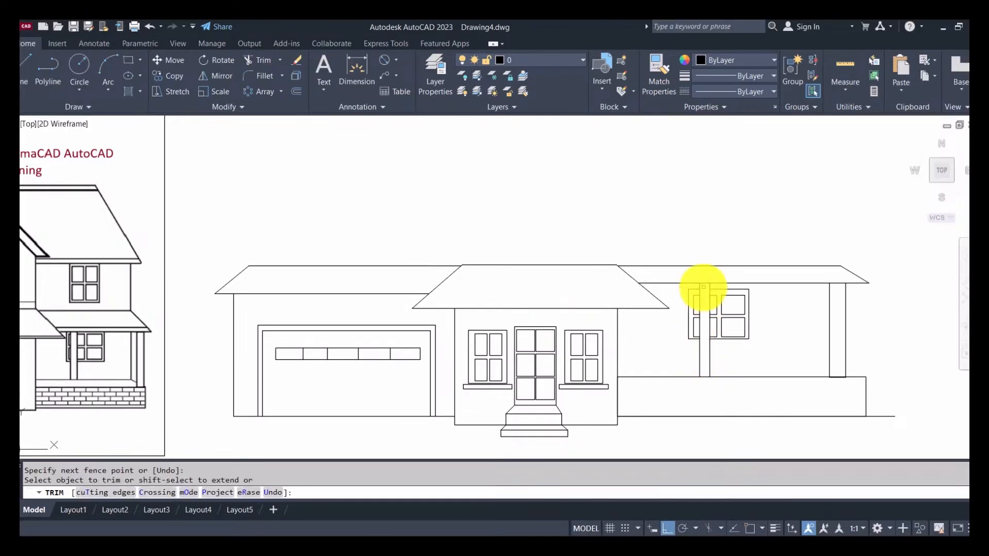
pyautogui.press('Escape')
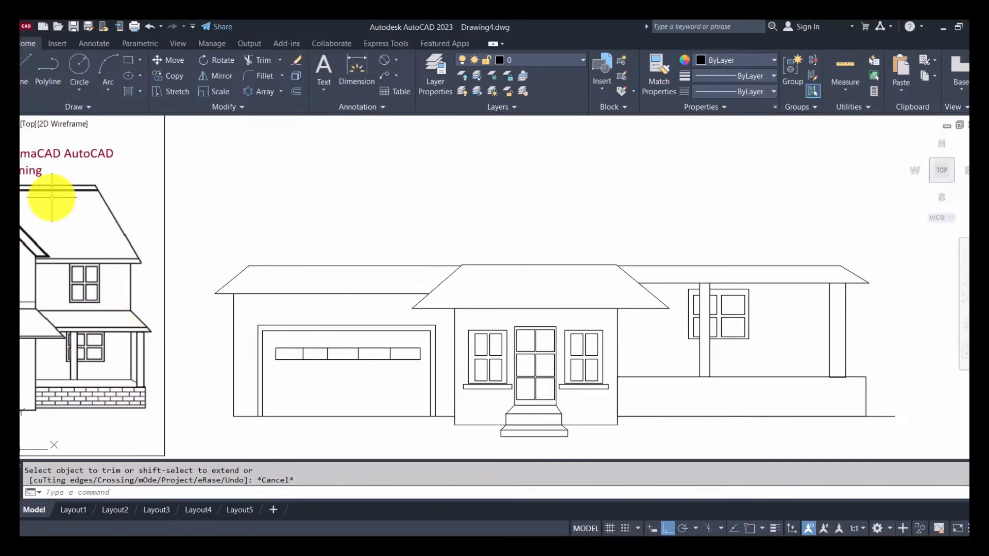
# Draw a horizontal fascia line just above the side porch eave, from the central roof's slope to the porch roof's sloped end.
pyautogui.click(23, 65)
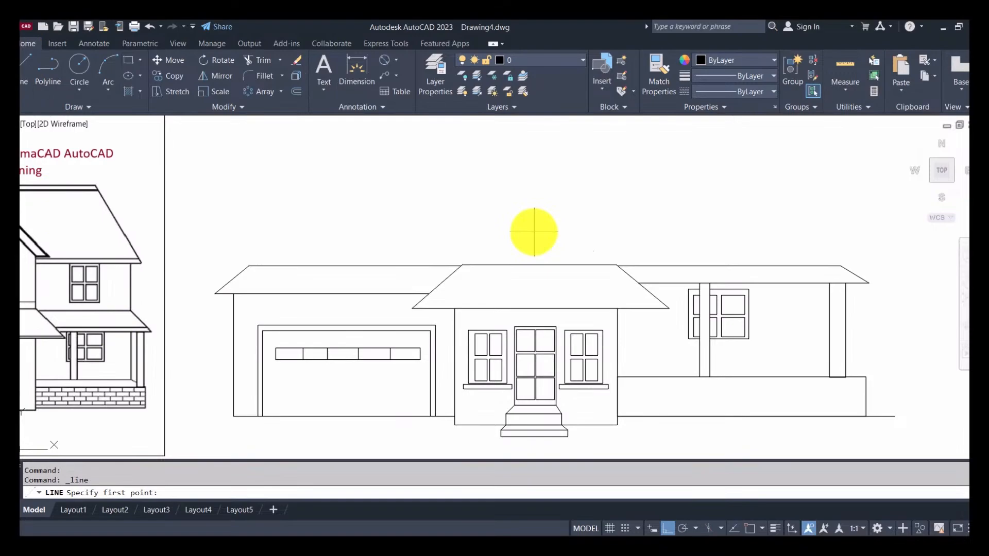
pyautogui.click(633, 280)
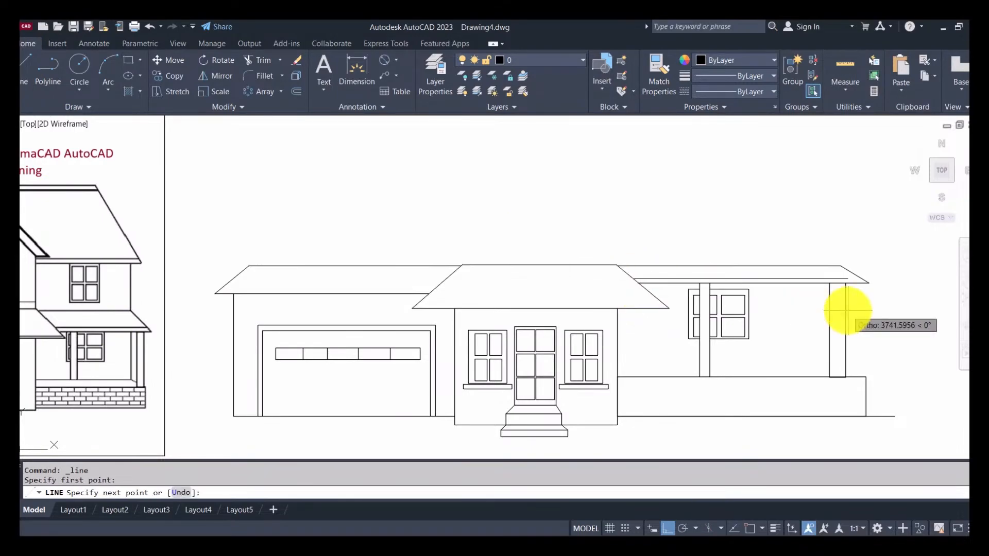
pyautogui.click(865, 282)
pyautogui.press('Escape')
pyautogui.press('Escape')
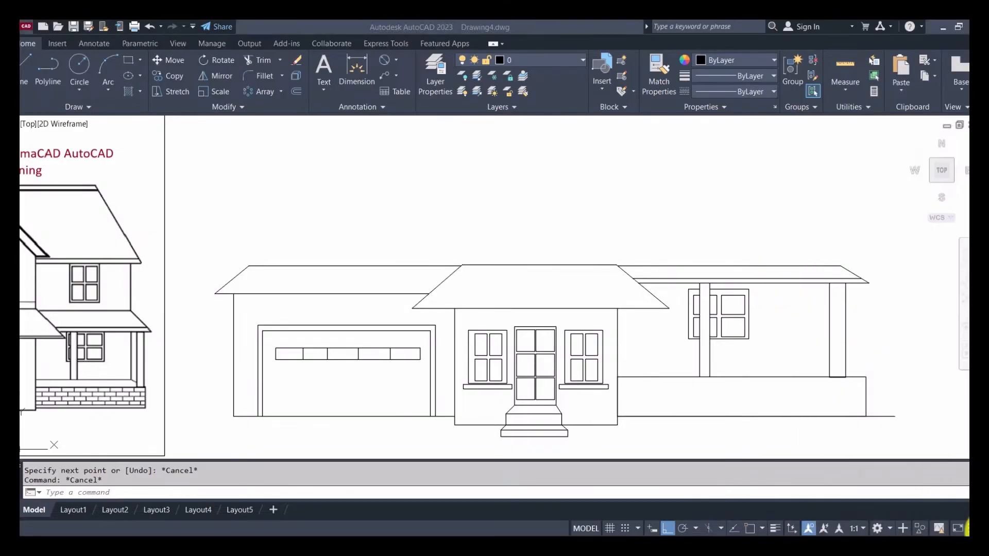
# Trim off the outer porch column's base where it projects below the top line of the low wall.
pyautogui.scroll(-6, 626, 369)
pyautogui.scroll(4, 660, 324)
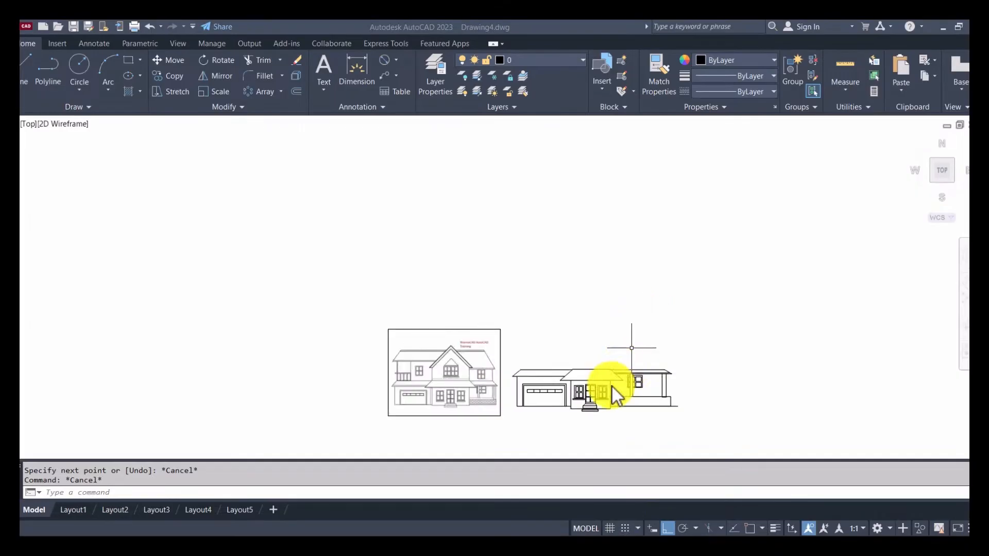
pyautogui.scroll(-4, 659, 309)
pyautogui.scroll(6, 636, 329)
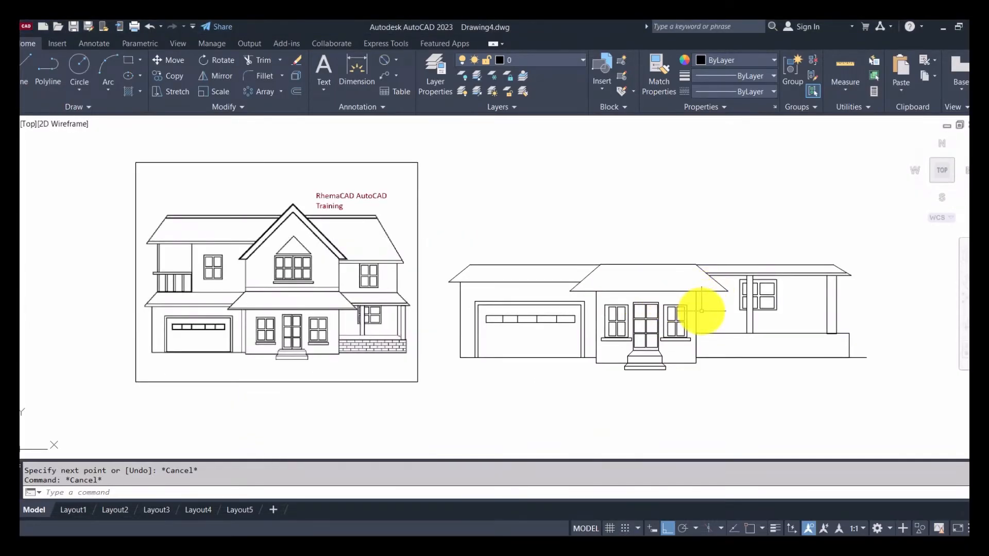
pyautogui.scroll(2, 850, 312)
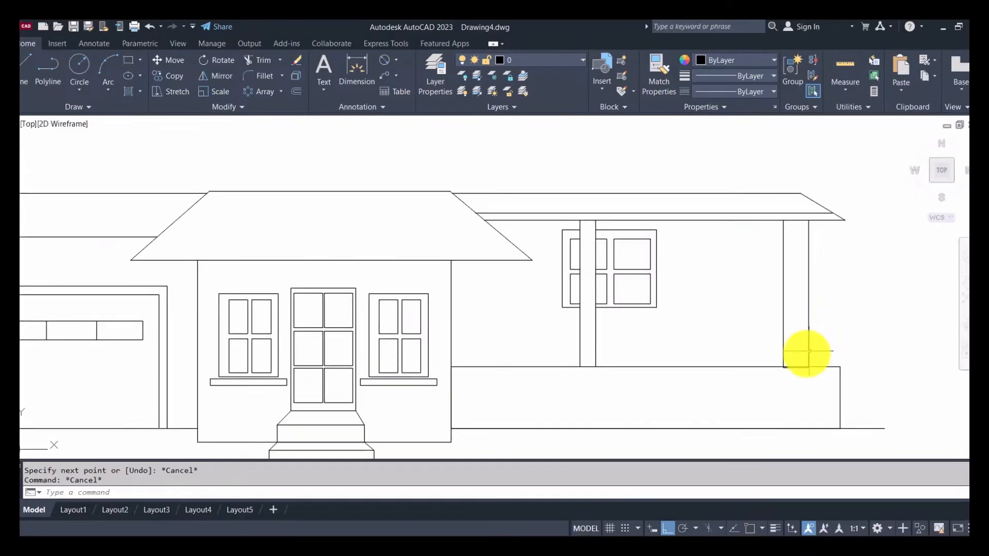
pyautogui.scroll(4, 793, 381)
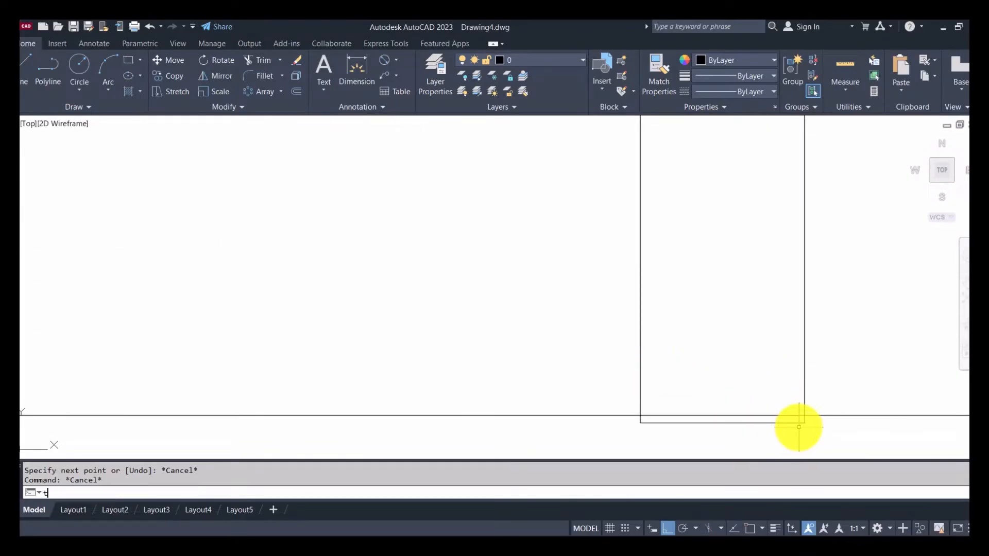
pyautogui.press('Return')
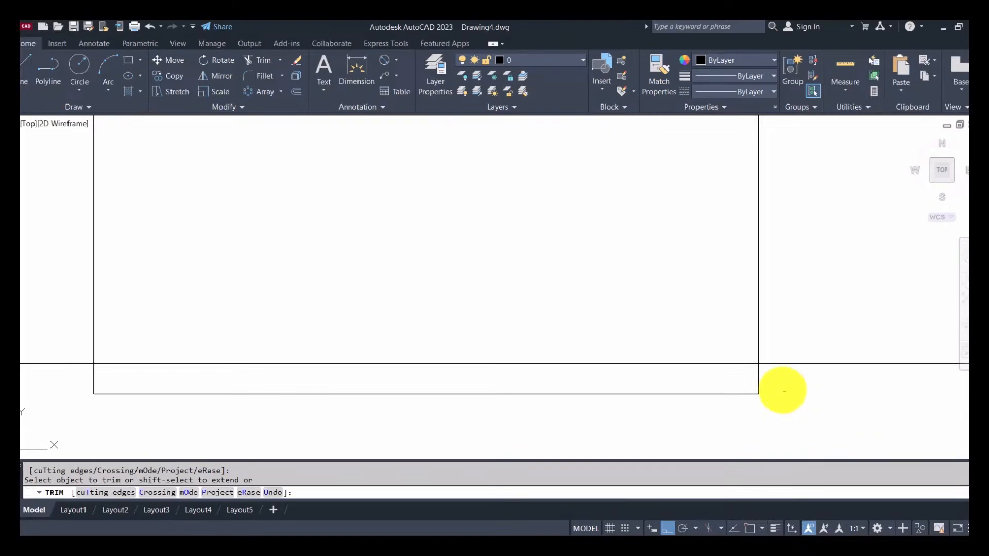
pyautogui.moveTo(782, 390); pyautogui.dragTo(159, 393)
pyautogui.moveTo(72, 393); pyautogui.dragTo(110, 388)
pyautogui.scroll(-6, 258, 375)
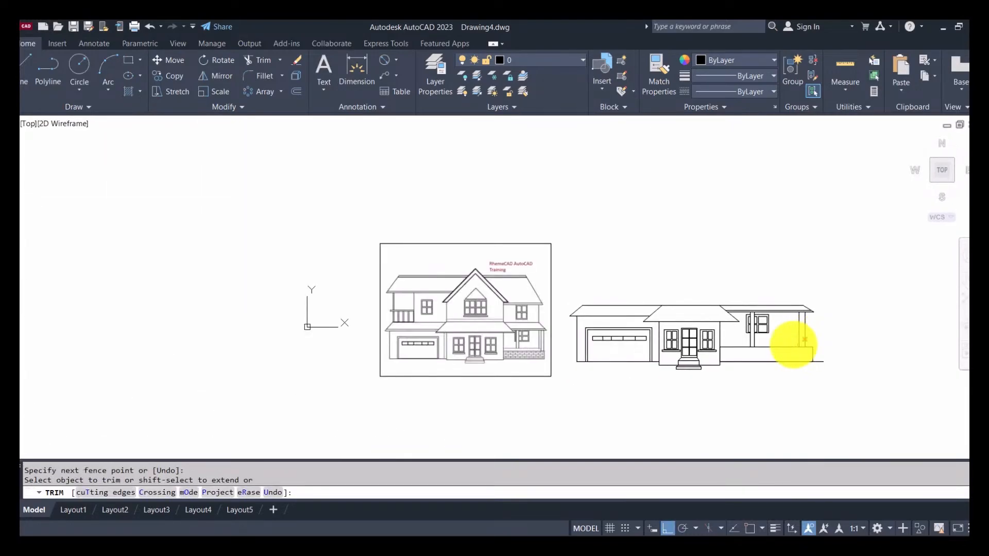
pyautogui.press('Escape')
# With Ortho off, draw a short diagonal line up and left from the inner edge of the outer column's base, following the reference image.
pyautogui.scroll(2, 765, 368)
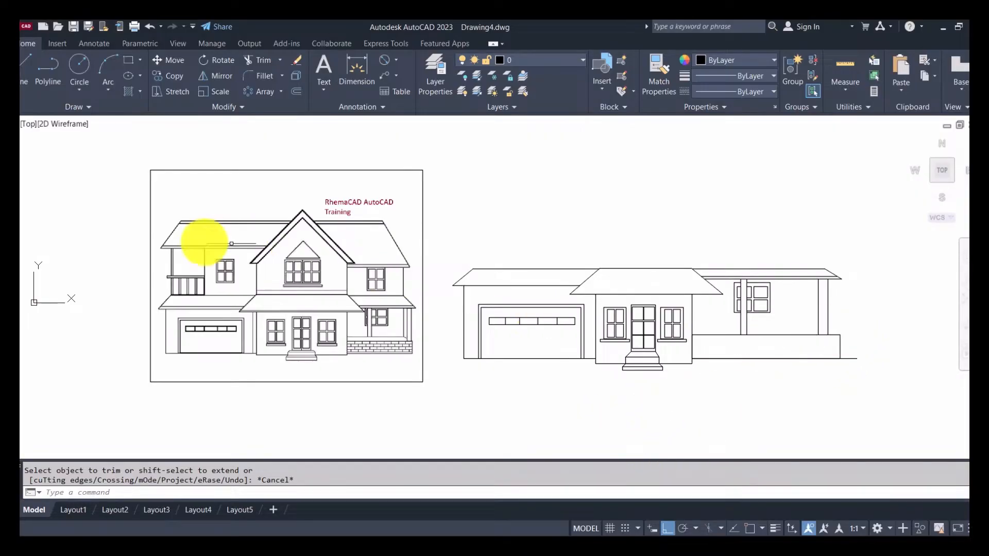
pyautogui.scroll(2, 429, 339)
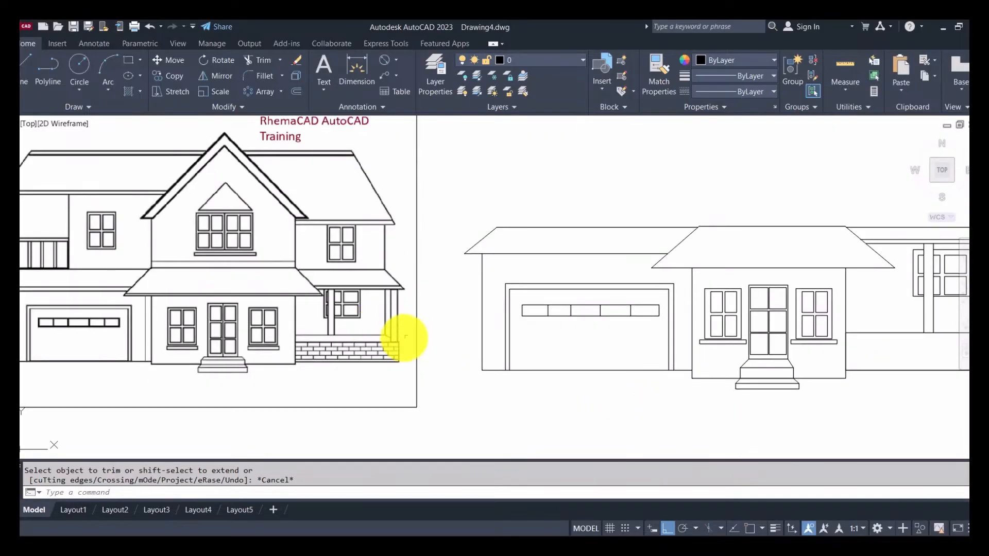
pyautogui.scroll(2, 390, 339)
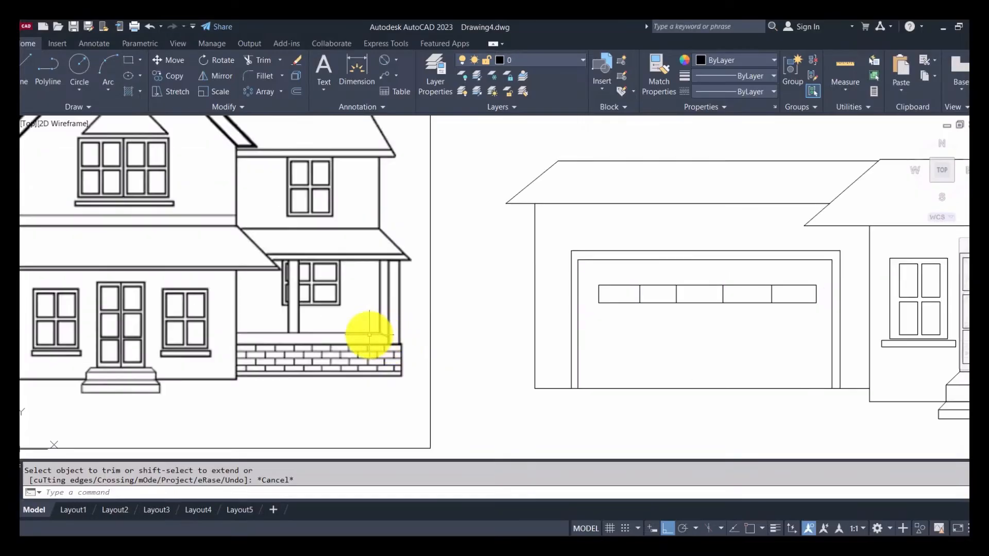
pyautogui.click(23, 65)
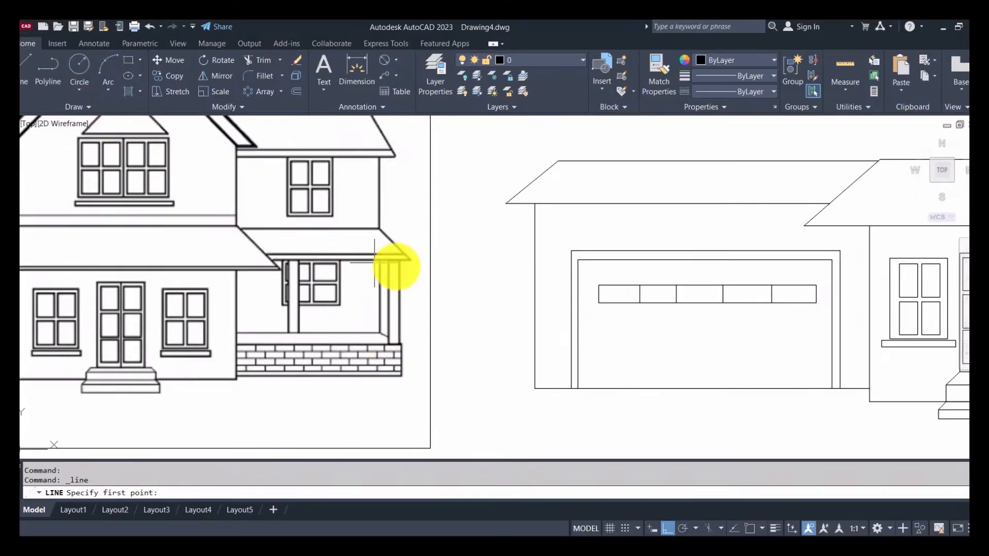
pyautogui.scroll(-4, 397, 265)
pyautogui.scroll(4, 826, 273)
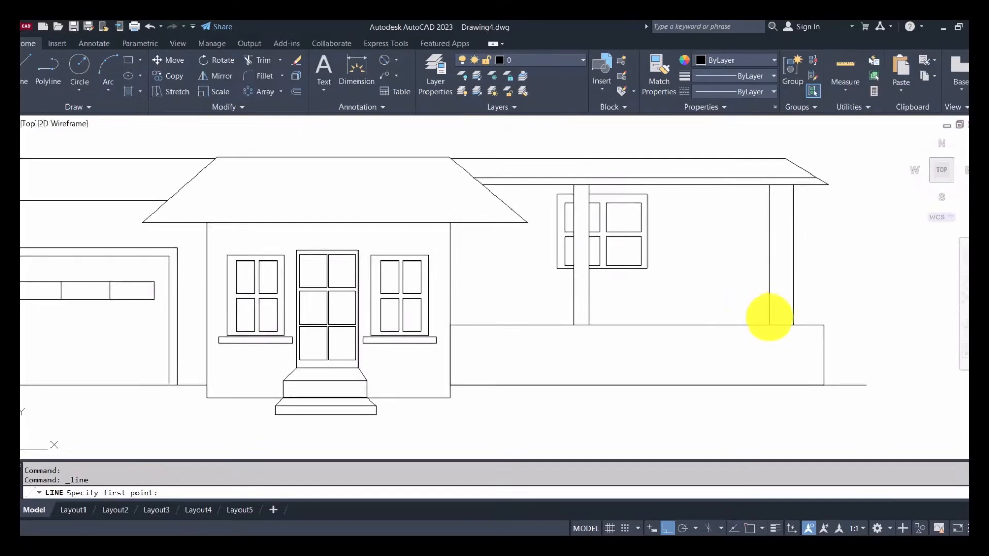
pyautogui.click(769, 321)
pyautogui.click(667, 528)
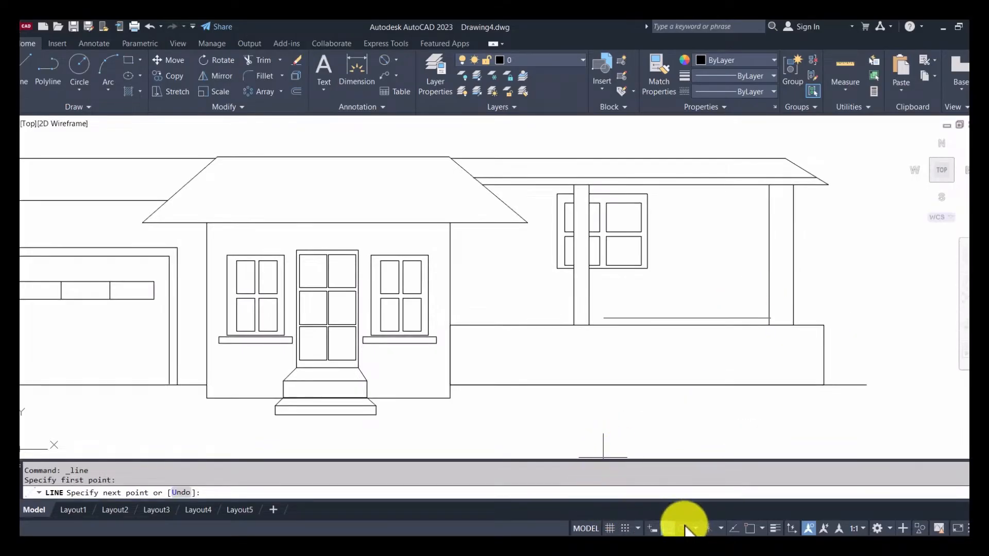
pyautogui.click(751, 304)
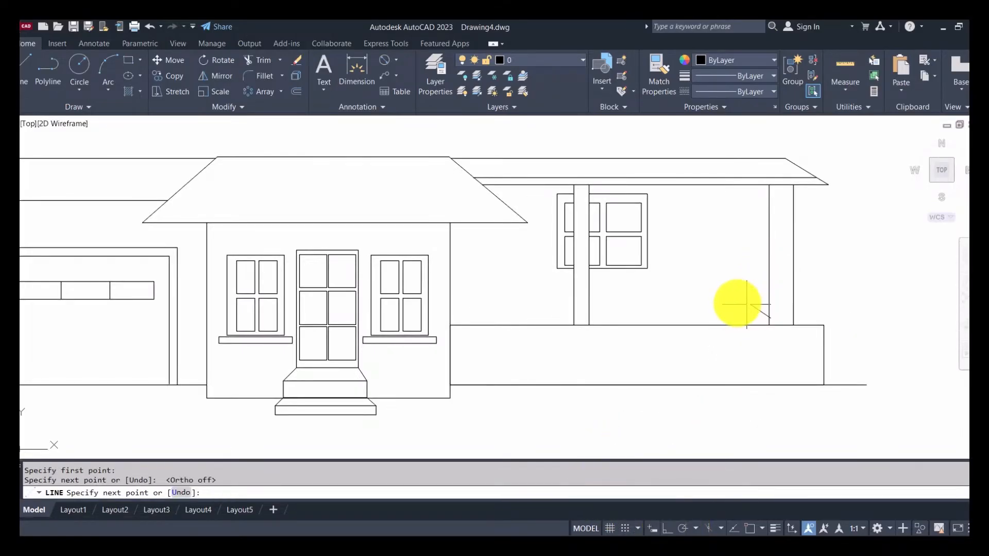
# With Ortho on, continue the diagonal with a horizontal line running left to the central block's wall.
pyautogui.click(667, 529)
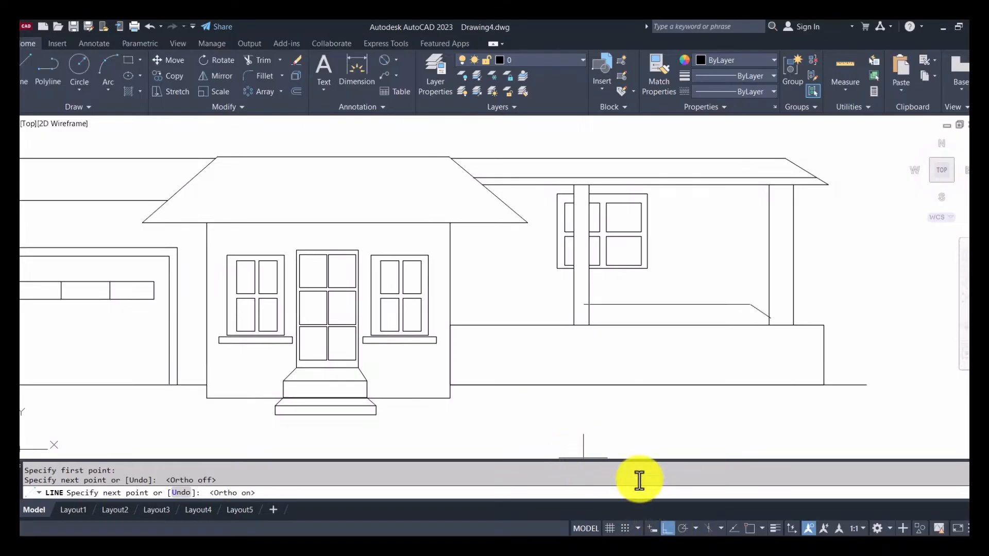
pyautogui.click(451, 308)
pyautogui.press('Return')
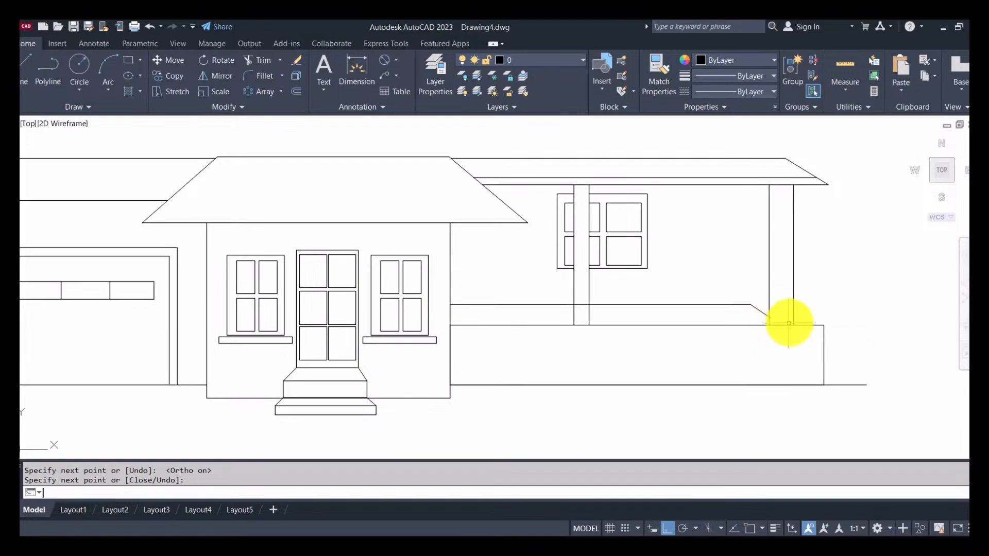
pyautogui.press('Return')
# Draw a vertical wall edge from the diagonal's upper corner to just above the porch eave line, using object snap for the start point.
pyautogui.click(24, 64)
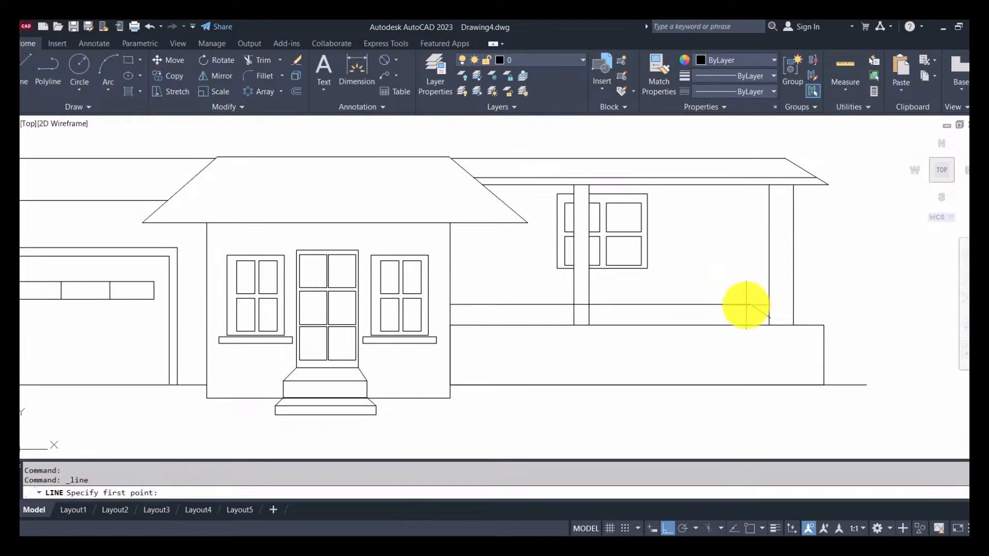
pyautogui.click(750, 528)
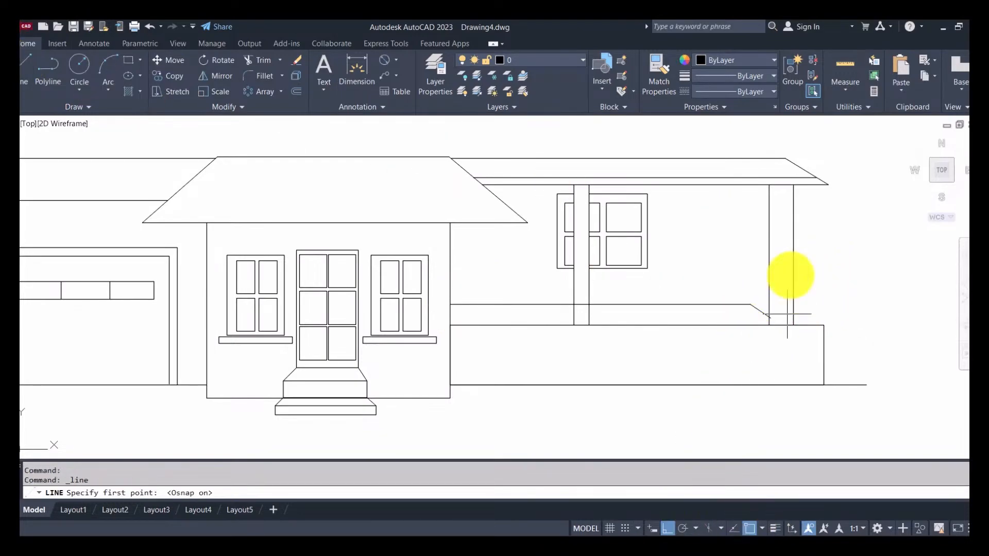
pyautogui.click(748, 304)
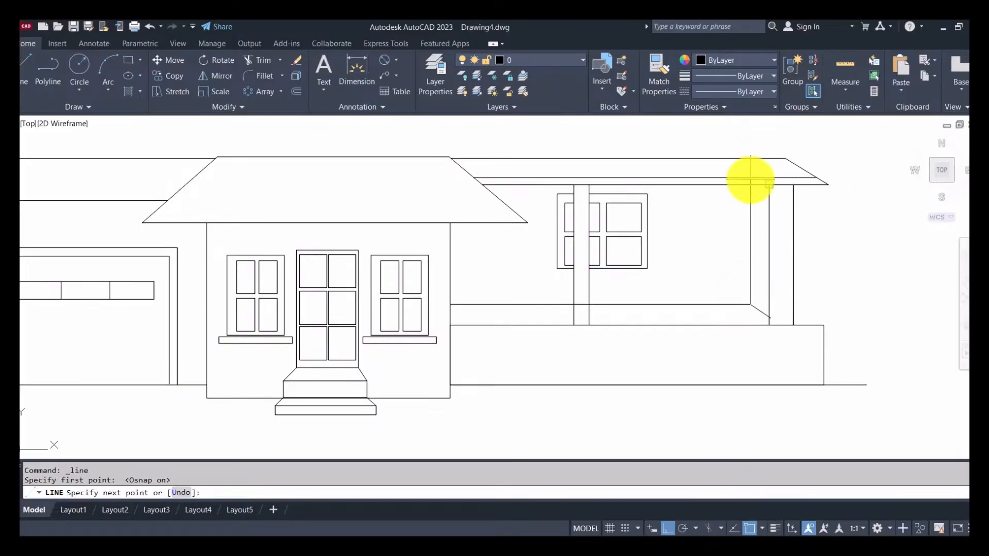
pyautogui.scroll(2, 750, 183)
pyautogui.scroll(2, 750, 183)
pyautogui.click(750, 529)
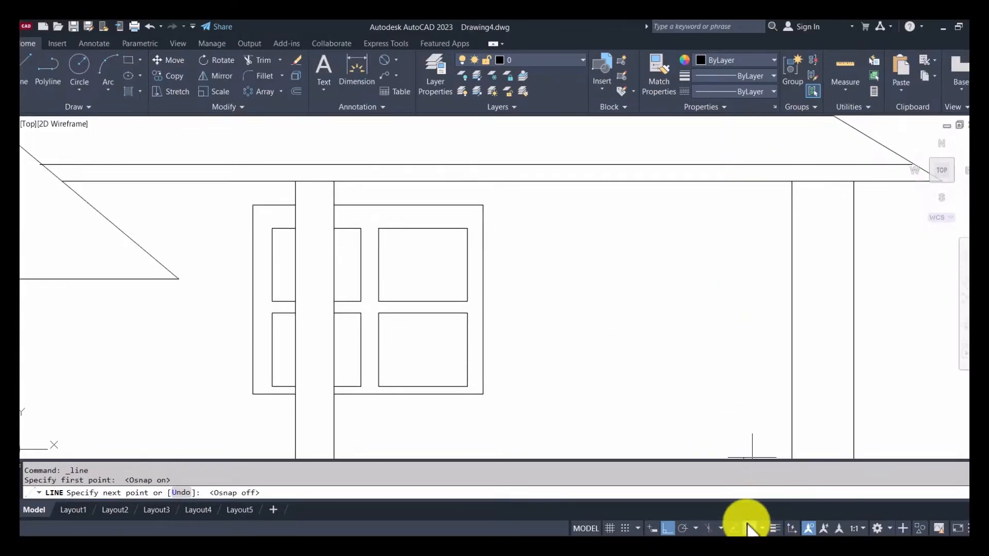
pyautogui.click(746, 175)
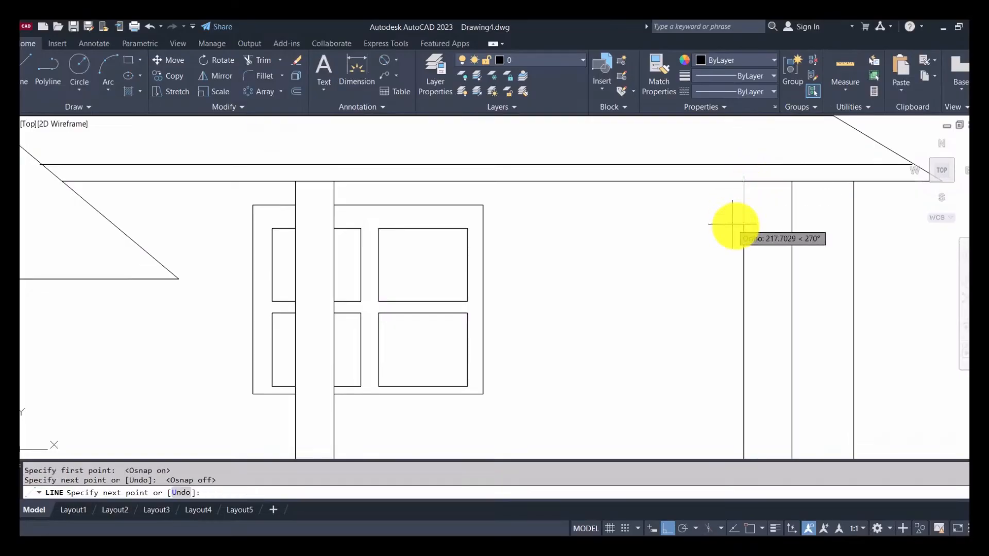
pyautogui.press('Escape')
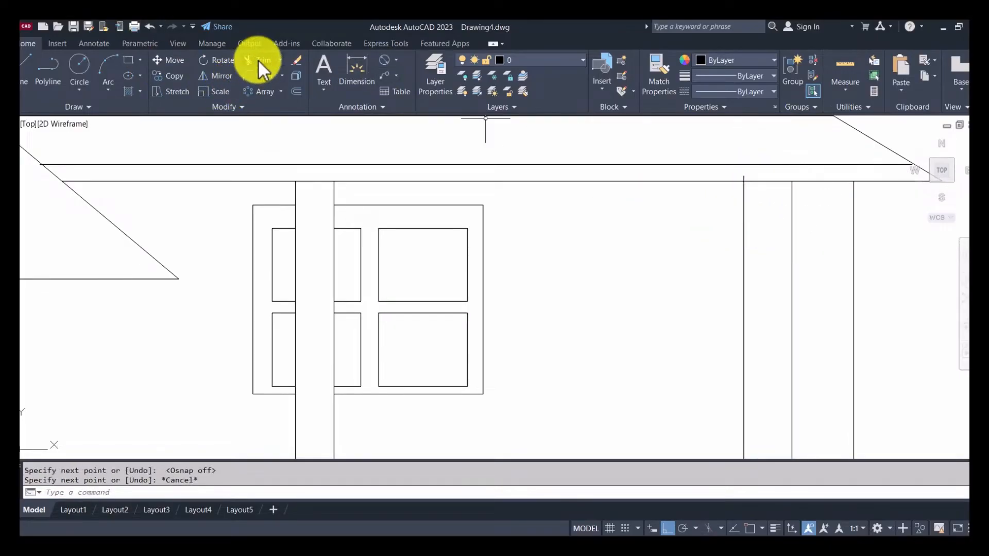
# Trim off the short end of the porch's rear vertical wall edge that projects above the eave line.
pyautogui.click(260, 67)
pyautogui.scroll(3, 738, 177)
pyautogui.click(752, 173)
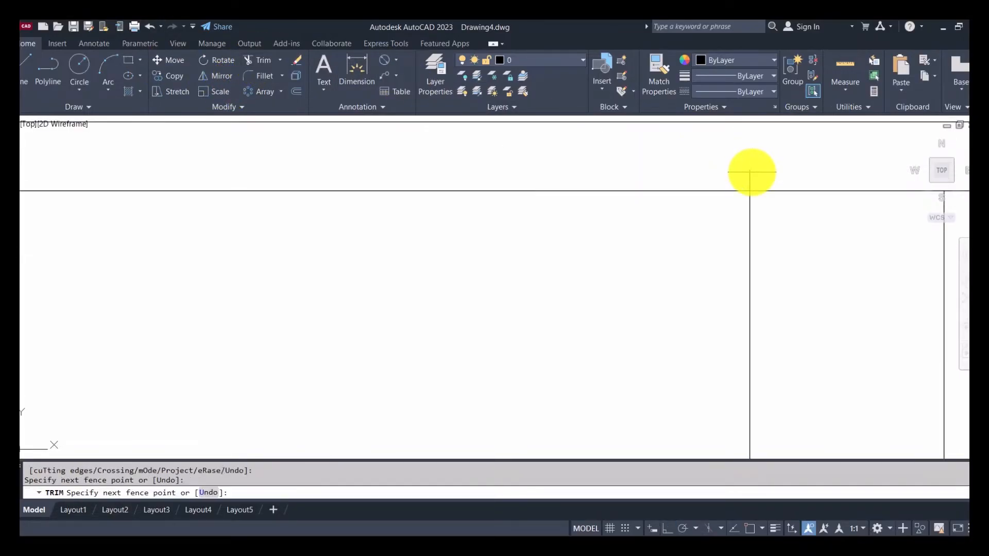
pyautogui.press('Return')
pyautogui.scroll(-3, 736, 172)
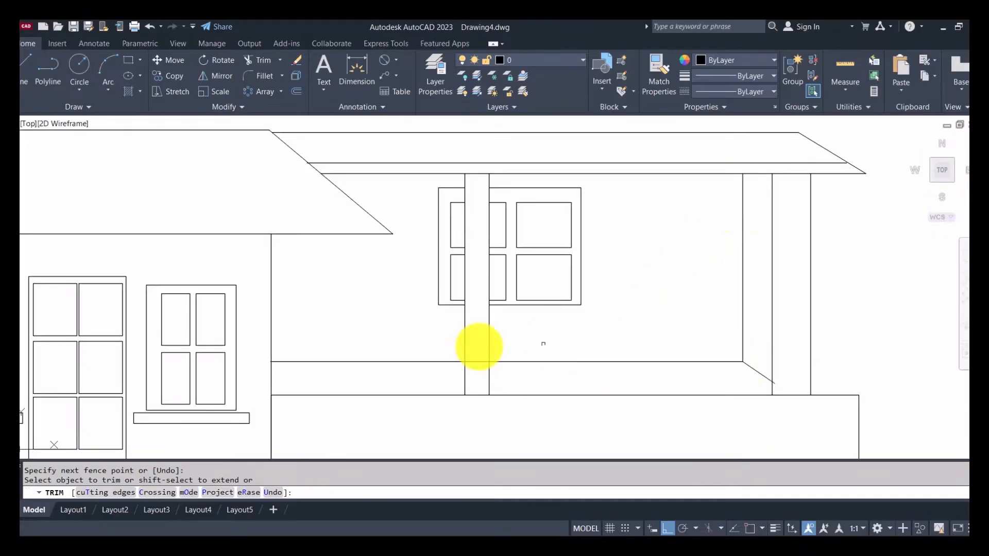
# Trim away the segment of the rear floor line that crosses the inner porch column.
pyautogui.click(475, 364)
pyautogui.click(470, 353)
pyautogui.press('Return')
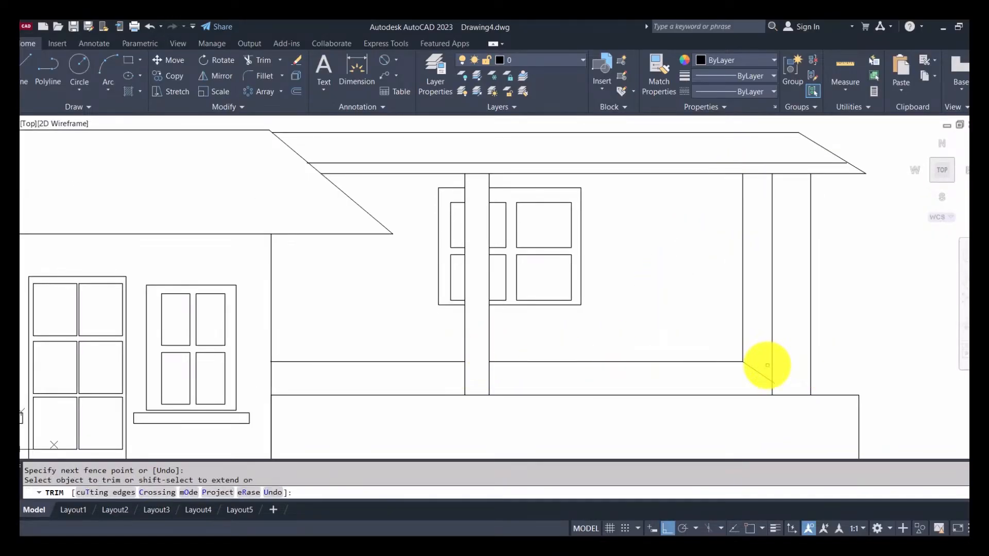
# Trim the lower end of the diagonal floor line where it overshoots the outer column's inner edge.
pyautogui.scroll(4, 767, 365)
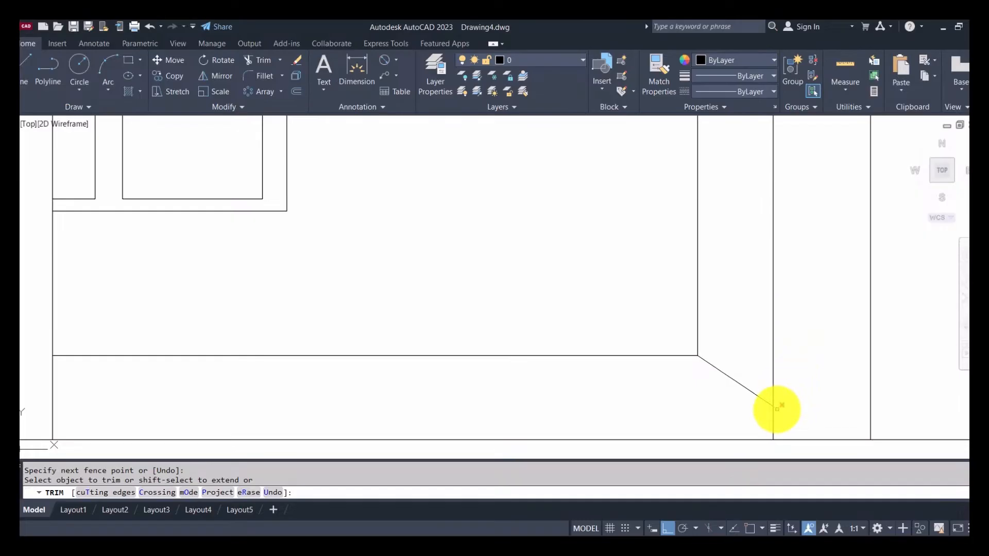
pyautogui.click(778, 408)
pyautogui.press('Escape')
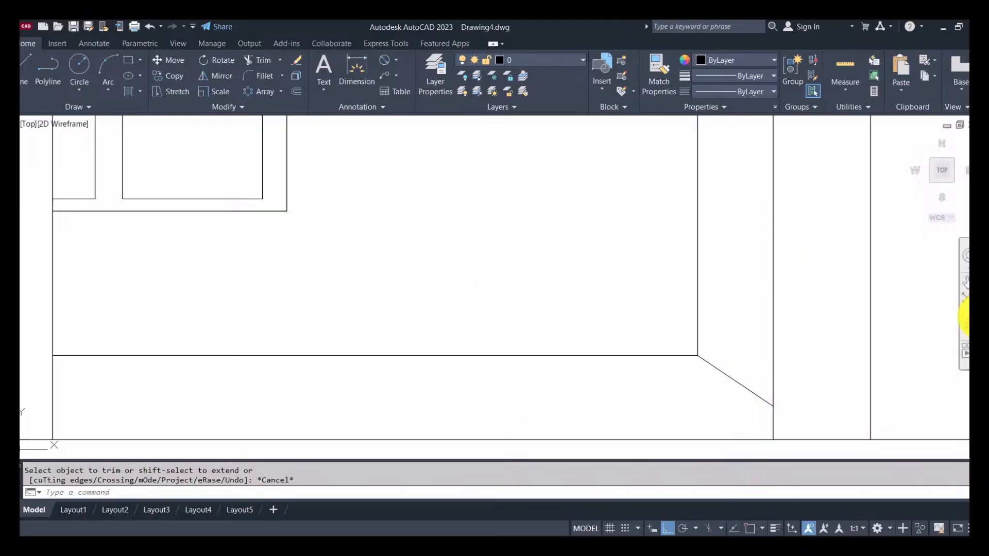
# With object snap on, draw a short vertical upper-storey wall line up from the left end of the central roof's ridge.
pyautogui.scroll(-4, 582, 261)
pyautogui.scroll(-6, 593, 263)
pyautogui.moveTo(453, 265); pyautogui.dragTo(556, 320, button='middle')
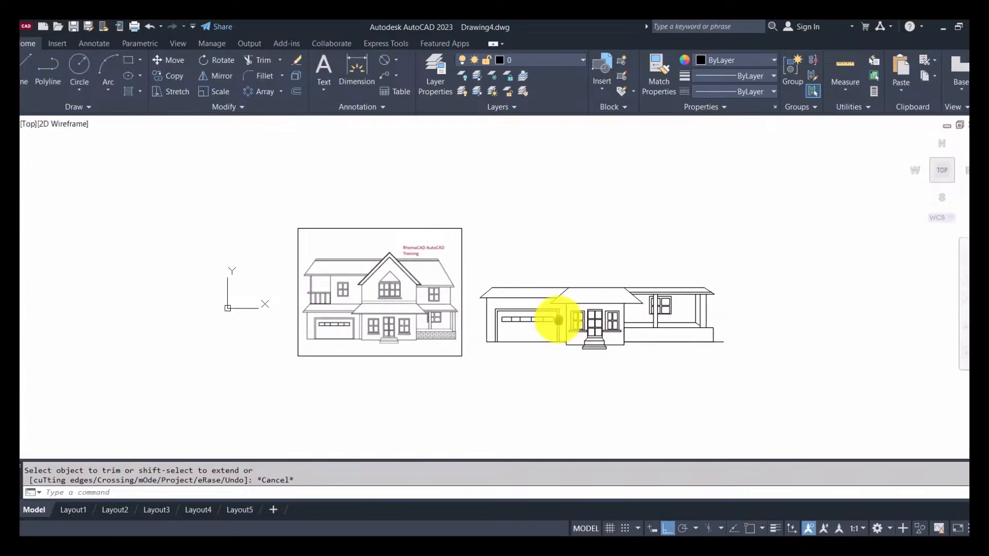
pyautogui.scroll(2, 557, 319)
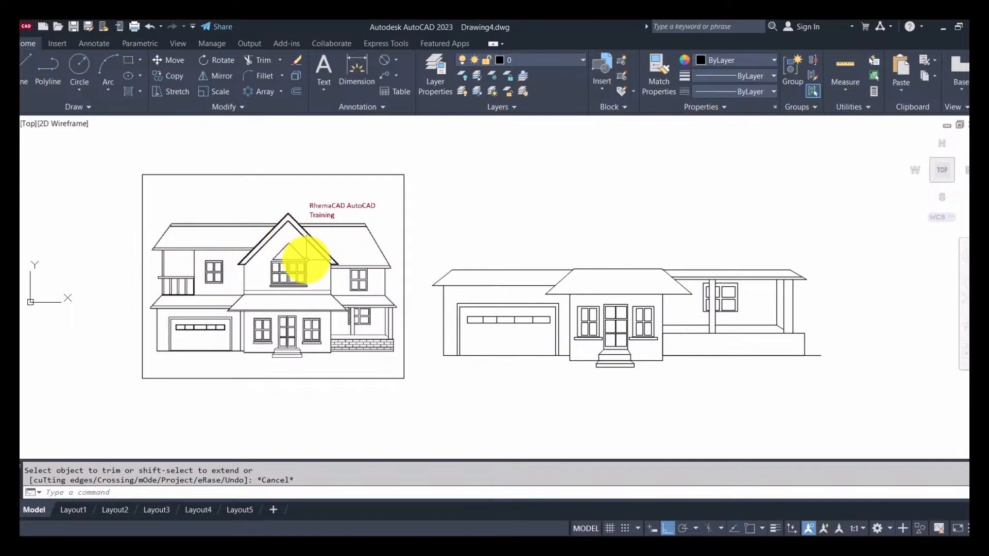
pyautogui.click(23, 64)
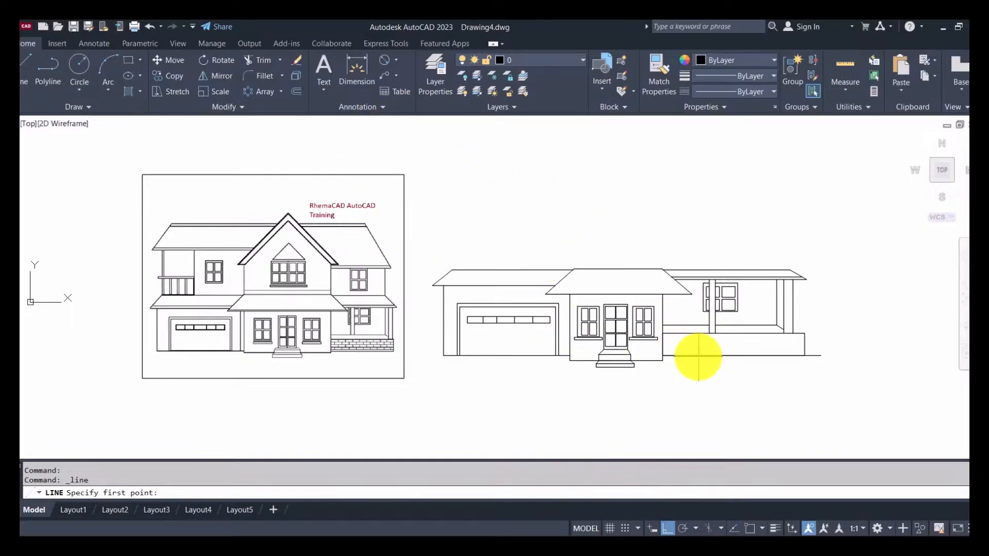
pyautogui.click(750, 529)
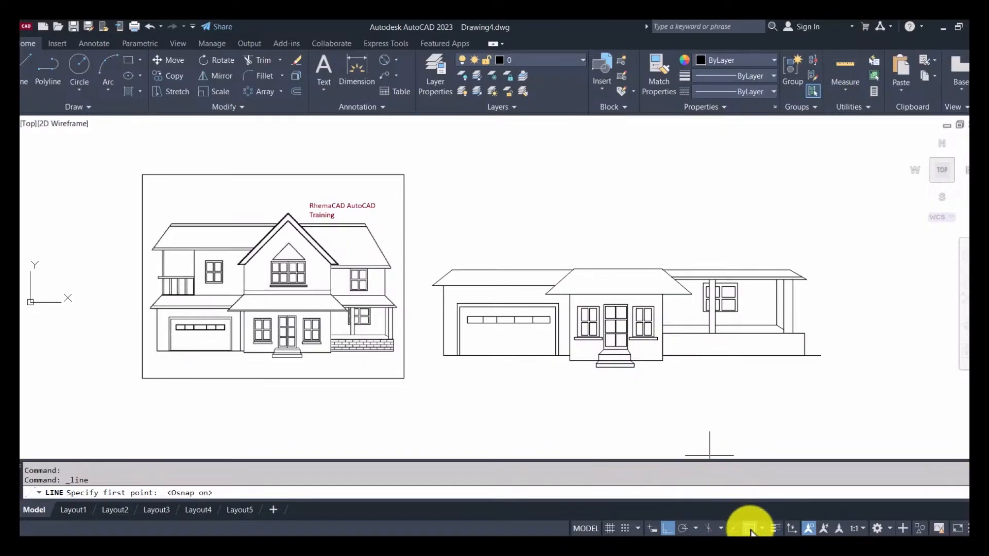
pyautogui.click(572, 270)
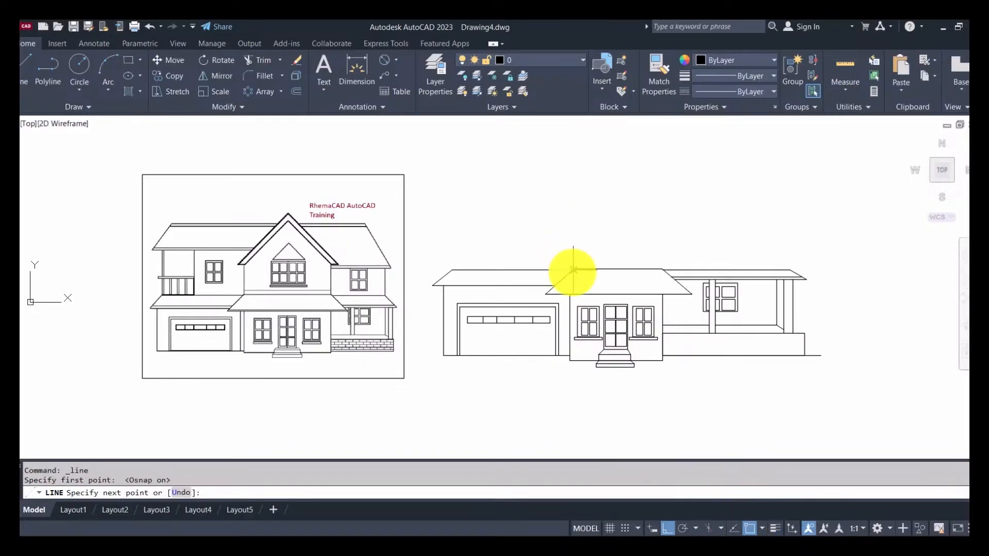
pyautogui.click(574, 238)
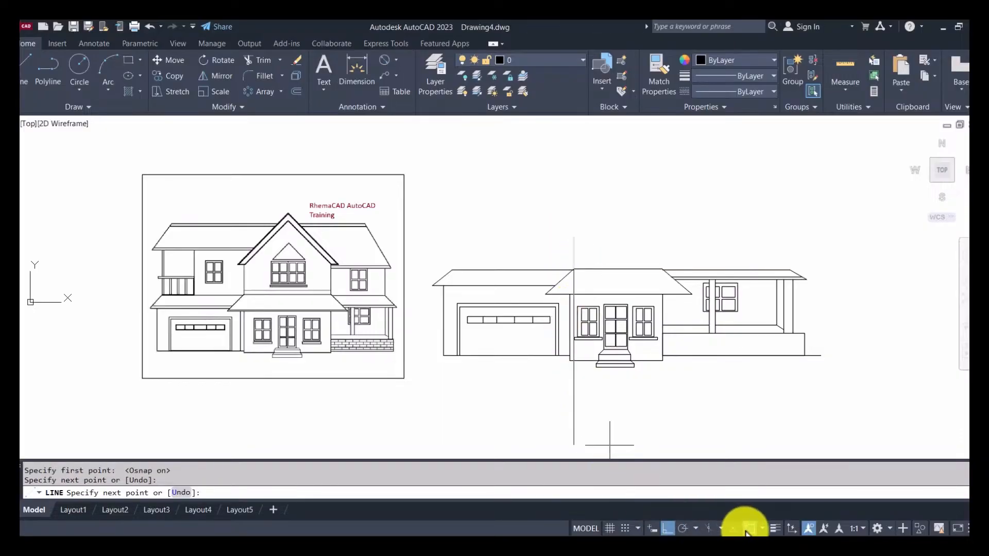
# With Ortho off, continue from the wall top with two sloping lines forming the gable, the second running past the right wall position.
pyautogui.click(667, 528)
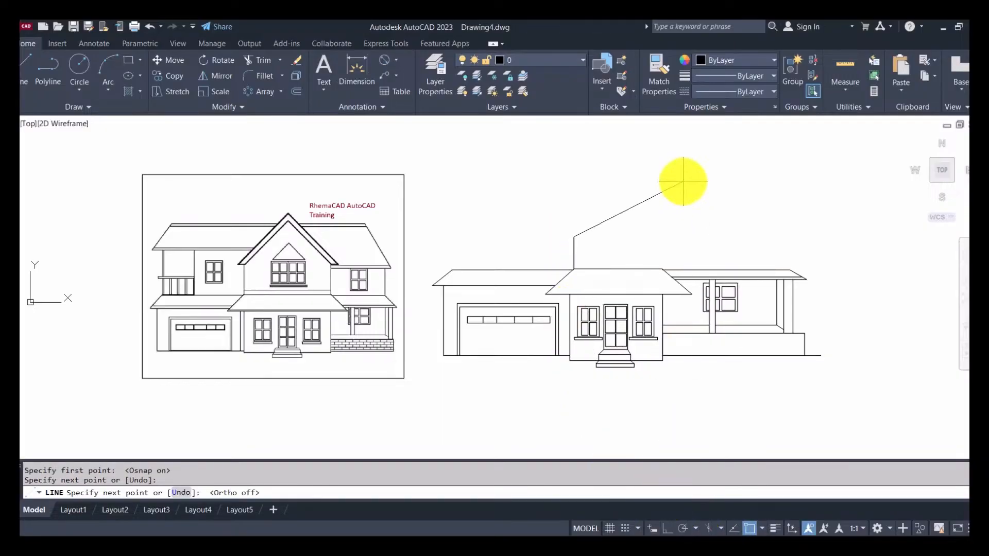
pyautogui.click(610, 196)
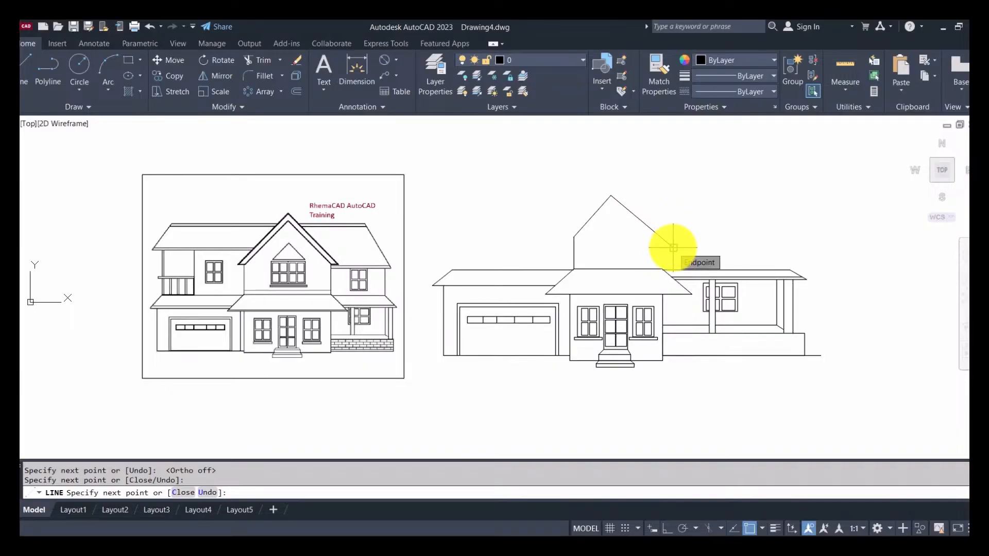
pyautogui.click(673, 248)
pyautogui.press('Return')
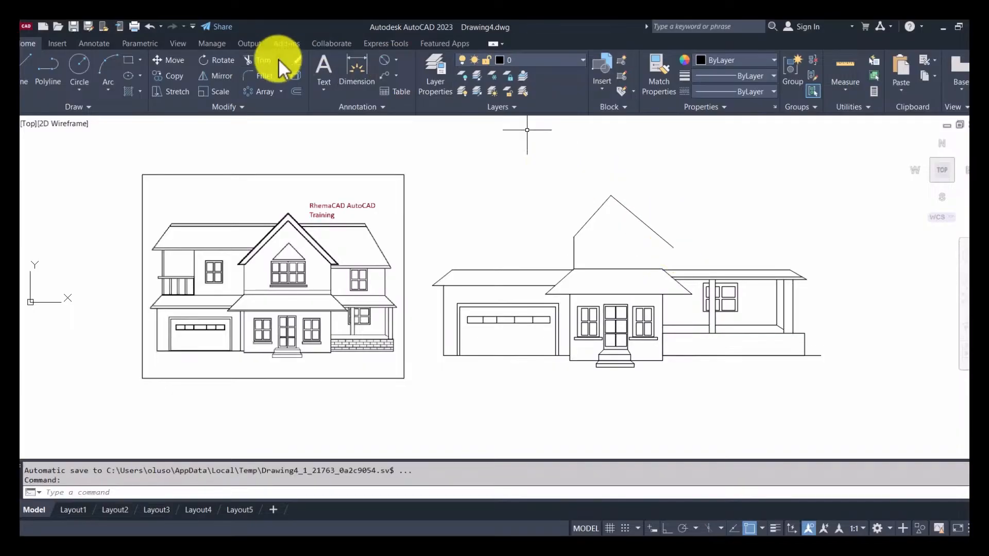
# With Ortho on, draw a vertical upper-storey wall line from the central ridge's right end up past the gable slope.
pyautogui.click(27, 72)
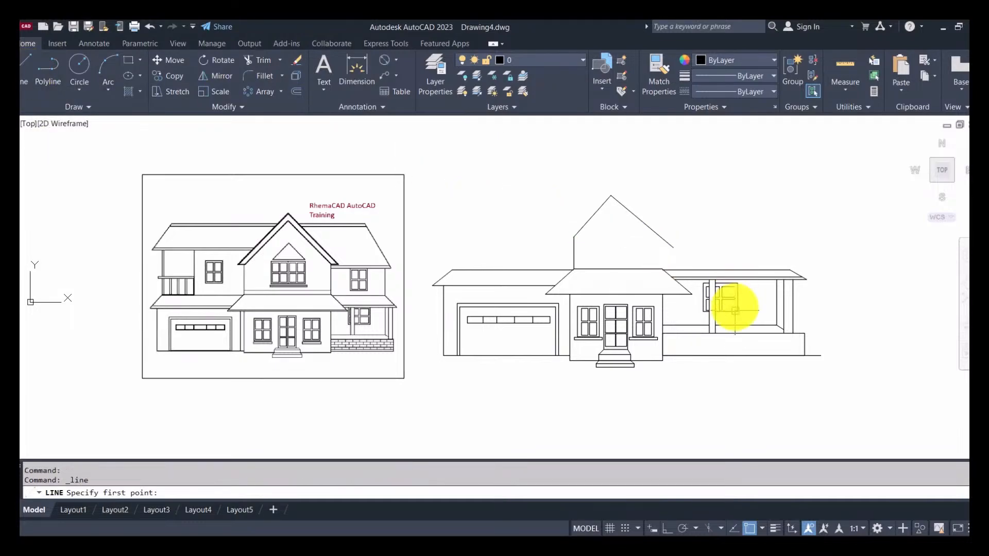
pyautogui.click(663, 269)
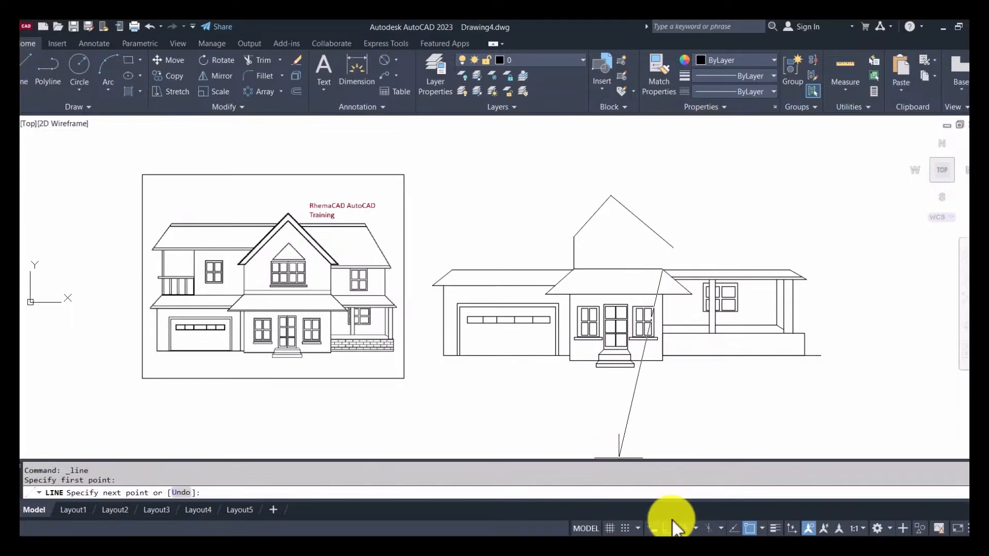
pyautogui.click(650, 201)
pyautogui.press('Escape')
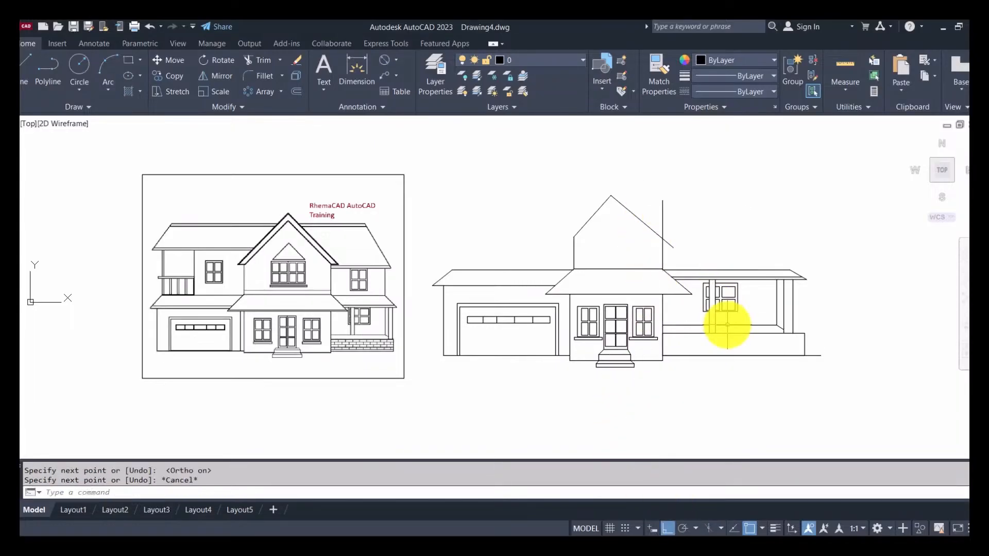
pyautogui.click(749, 528)
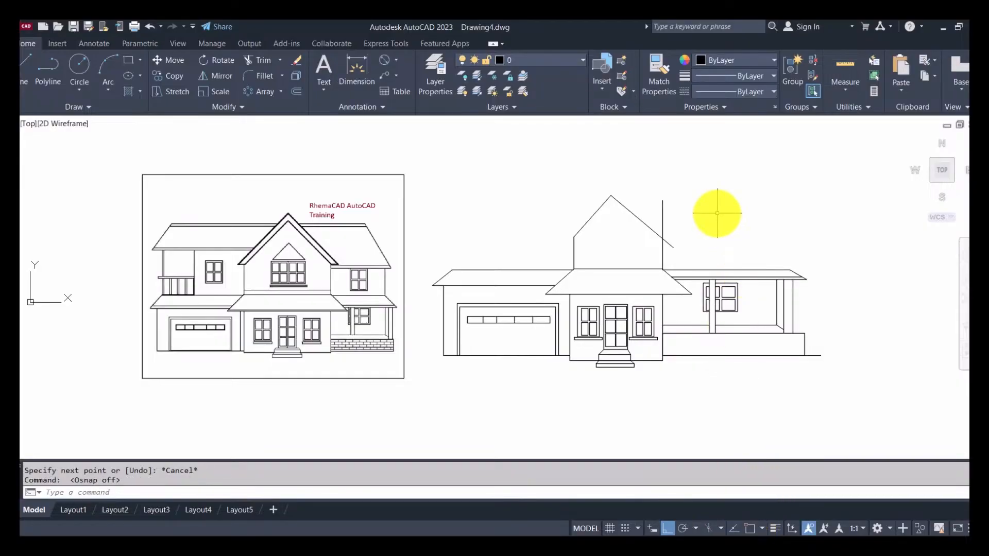
# Trim the right gable slope and the right wall line where they project beyond their intersection.
pyautogui.click(260, 62)
pyautogui.click(501, 333)
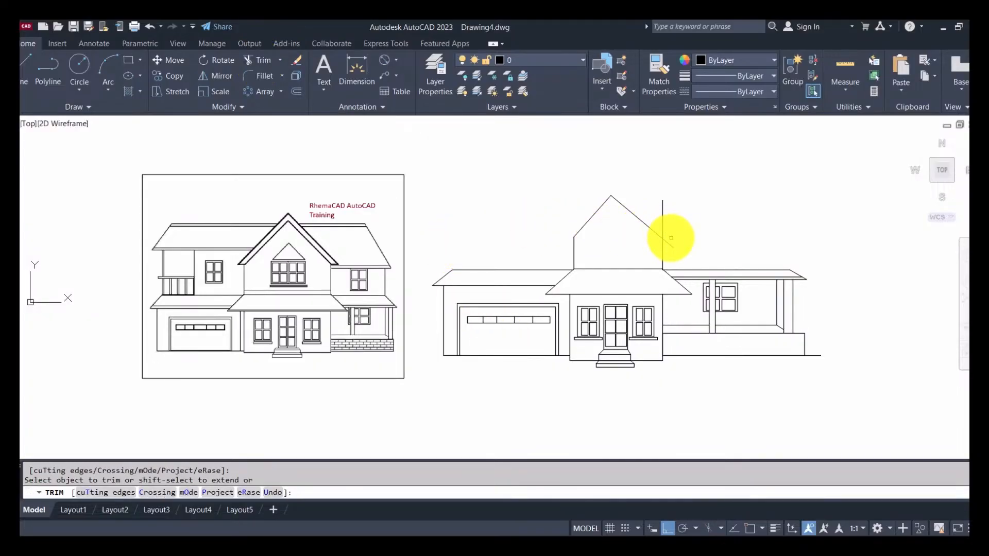
pyautogui.click(668, 243)
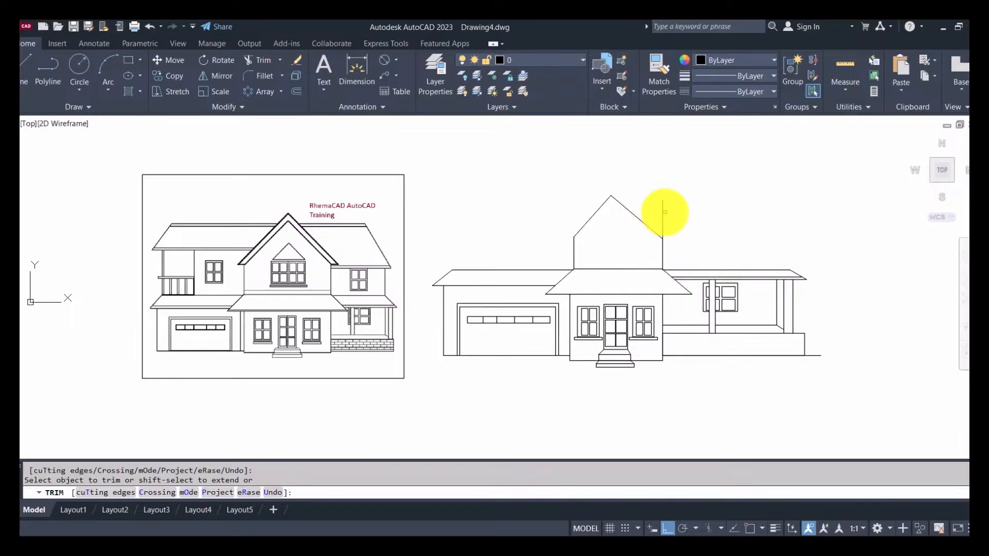
pyautogui.click(665, 213)
pyautogui.click(651, 204)
pyautogui.click(650, 204)
pyautogui.press('Escape')
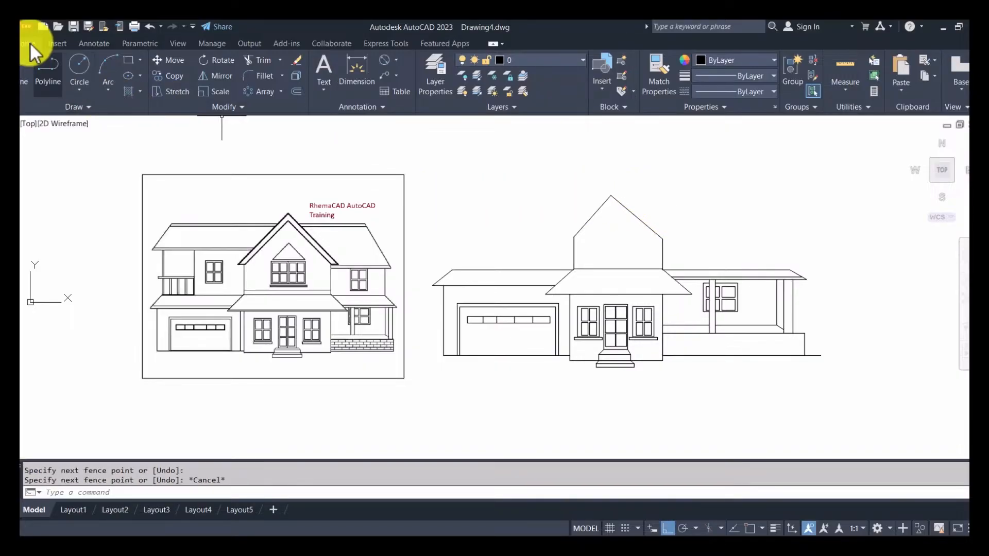
# Draw a short horizontal eave line outward from the left wall's top corner, snapping its start and turning object snap off for its end.
pyautogui.click(25, 66)
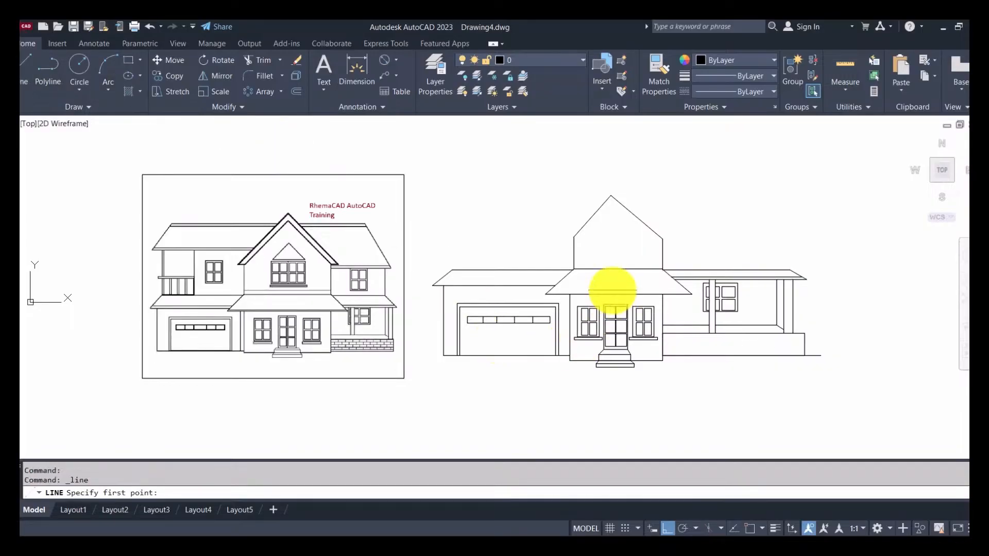
pyautogui.click(750, 529)
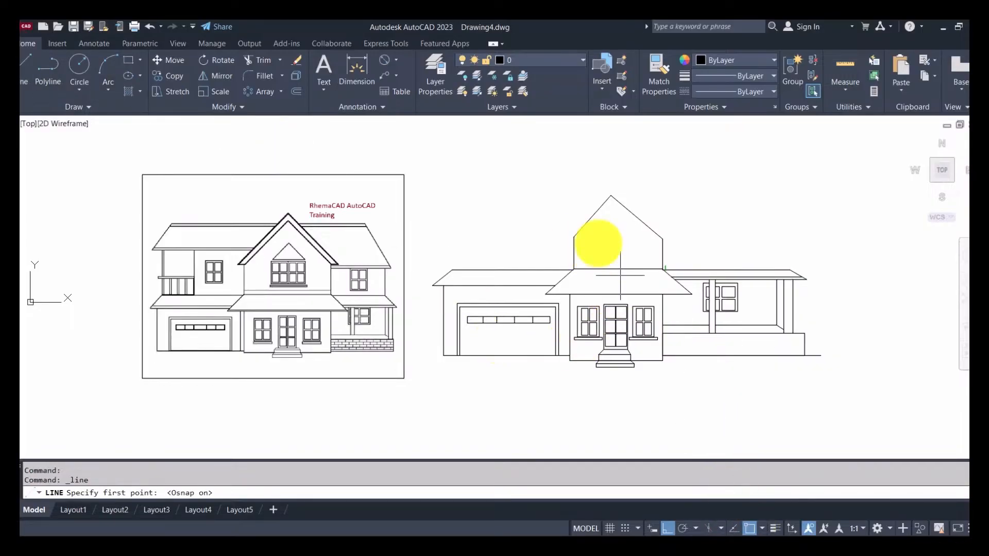
pyautogui.click(574, 237)
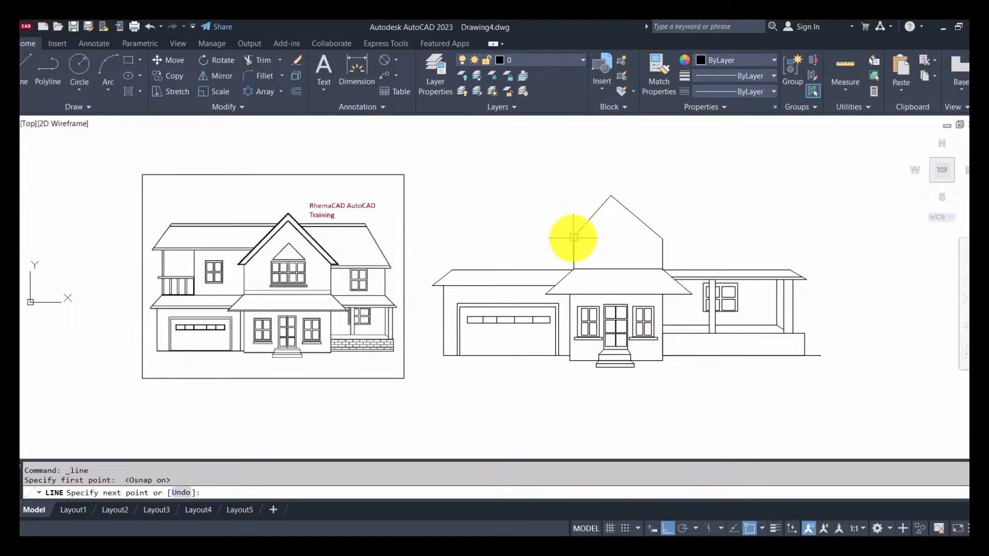
pyautogui.click(750, 529)
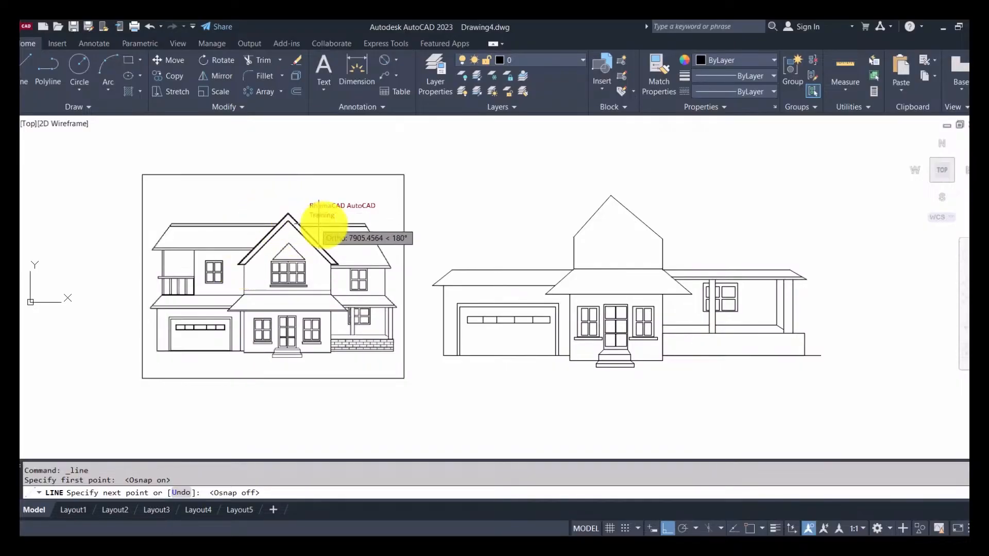
pyautogui.click(566, 239)
# With Ortho off, continue the eave with two outer slopes parallel to the gable and return the line to the right wall's top corner.
pyautogui.click(668, 528)
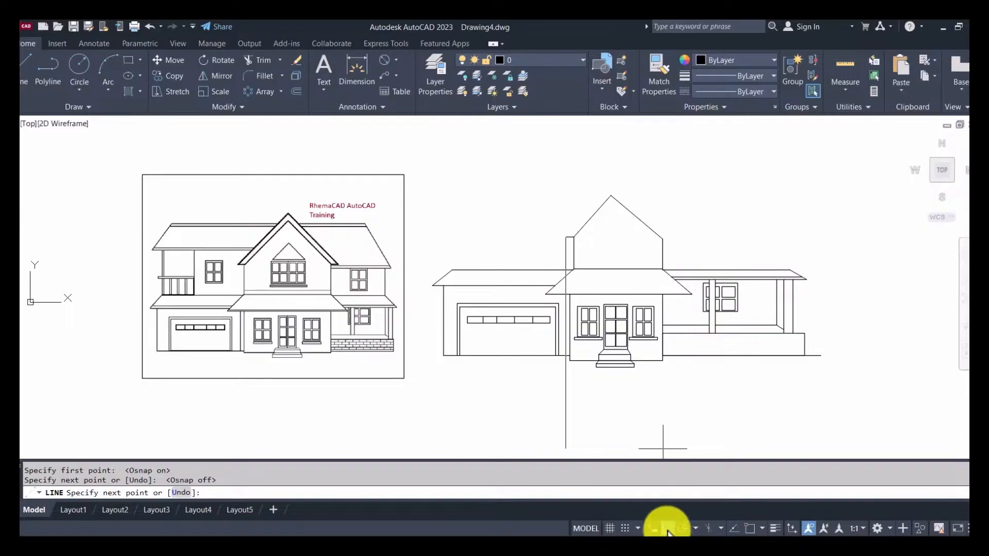
pyautogui.click(612, 196)
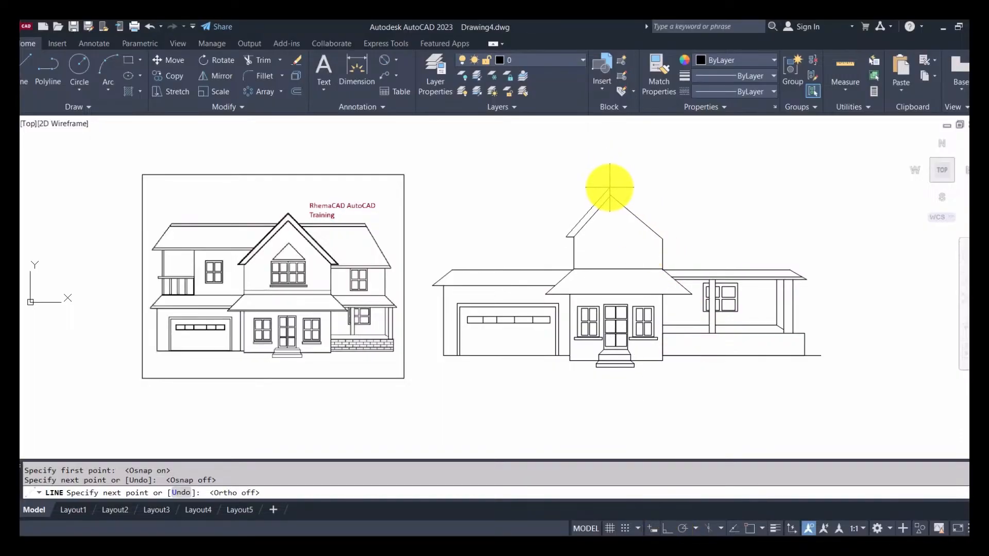
pyautogui.click(610, 188)
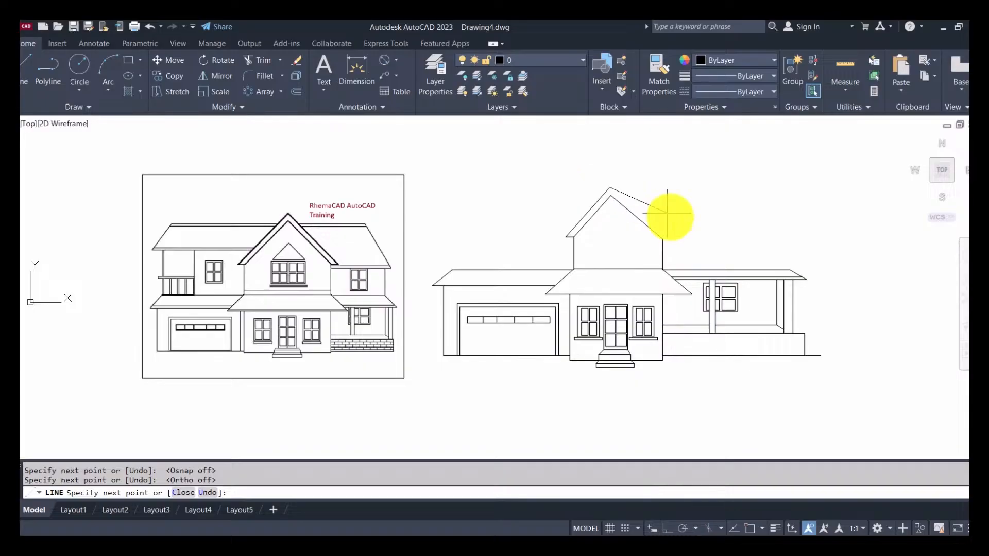
pyautogui.click(670, 240)
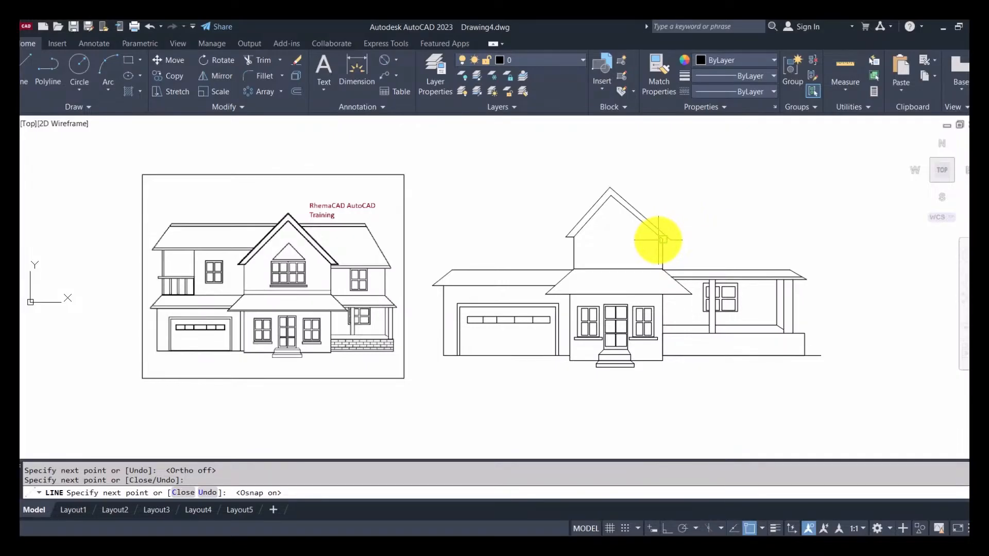
pyautogui.press('Escape')
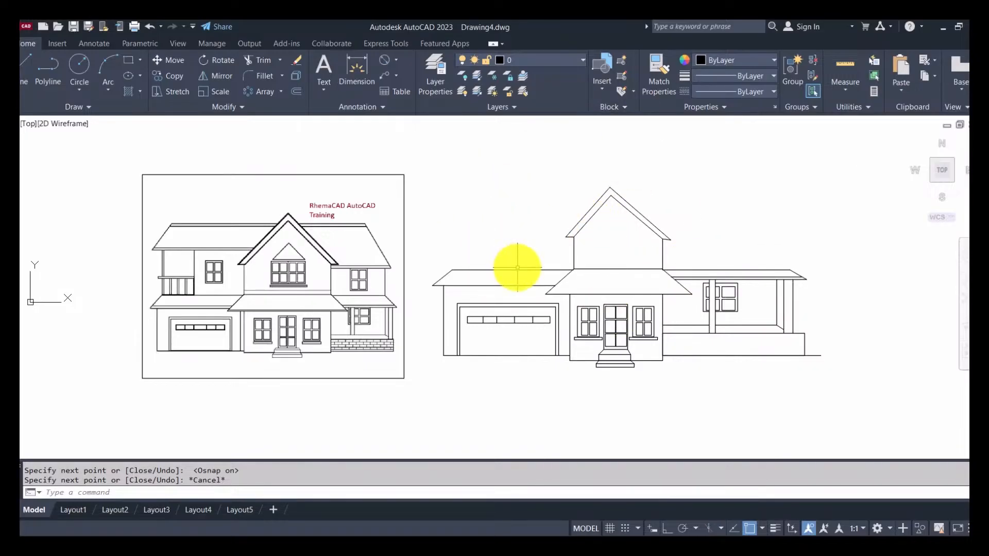
# With object snap off, draw a rectangle for the upper-storey window centred on the wall below the gable.
pyautogui.click(126, 58)
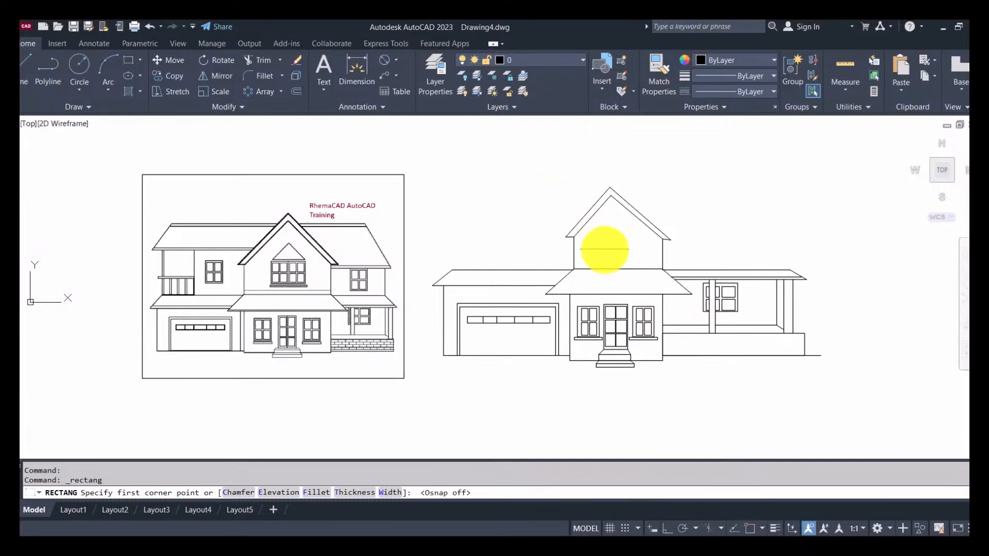
pyautogui.click(595, 234)
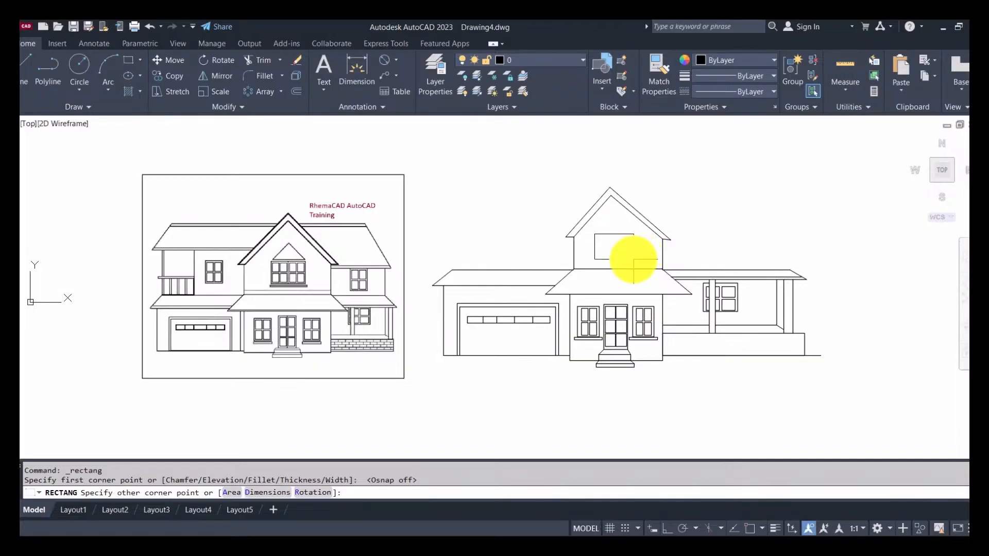
pyautogui.click(637, 257)
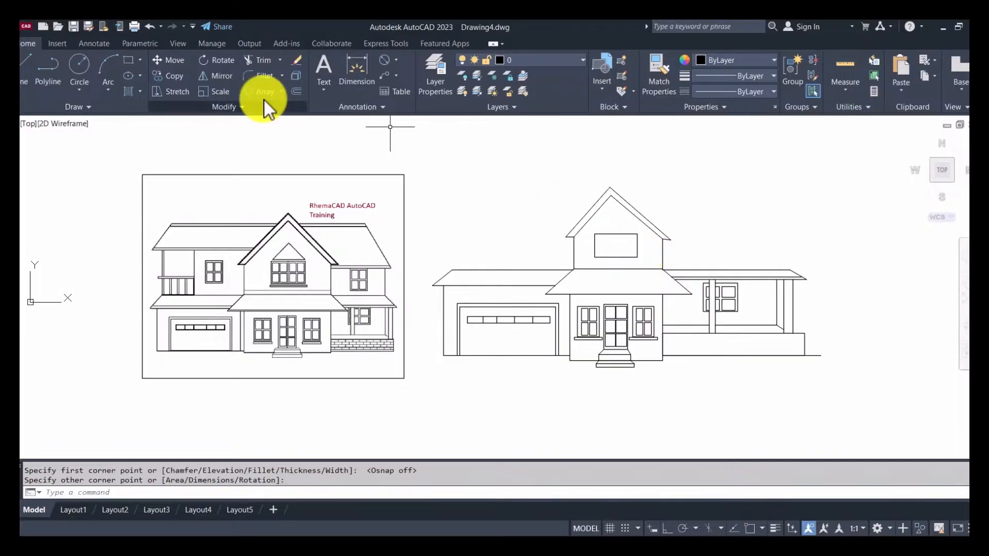
# Draw a triangle above the upper-storey window with two sloping lines meeting under the gable peak and a horizontal base drawn with Ortho on.
pyautogui.click(26, 59)
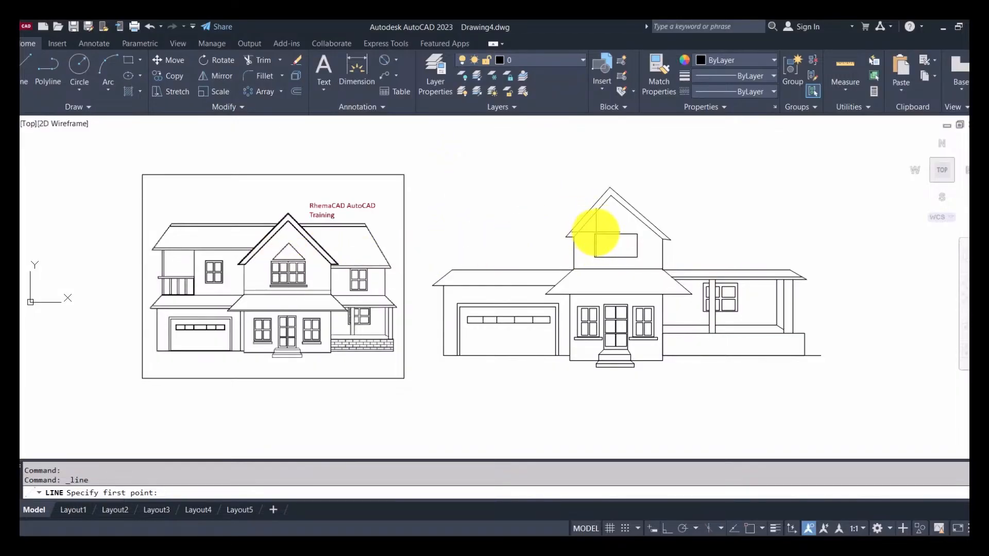
pyautogui.click(610, 189)
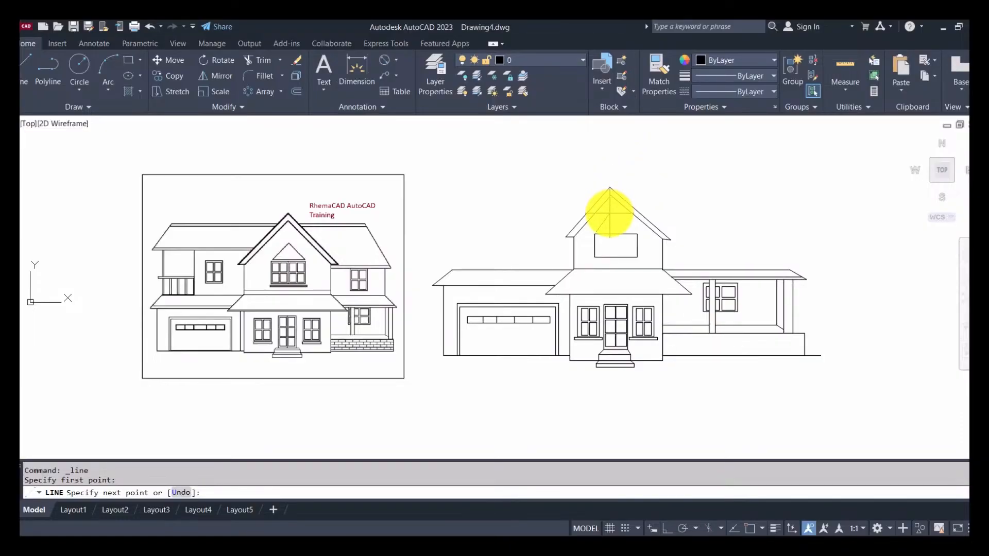
pyautogui.click(612, 209)
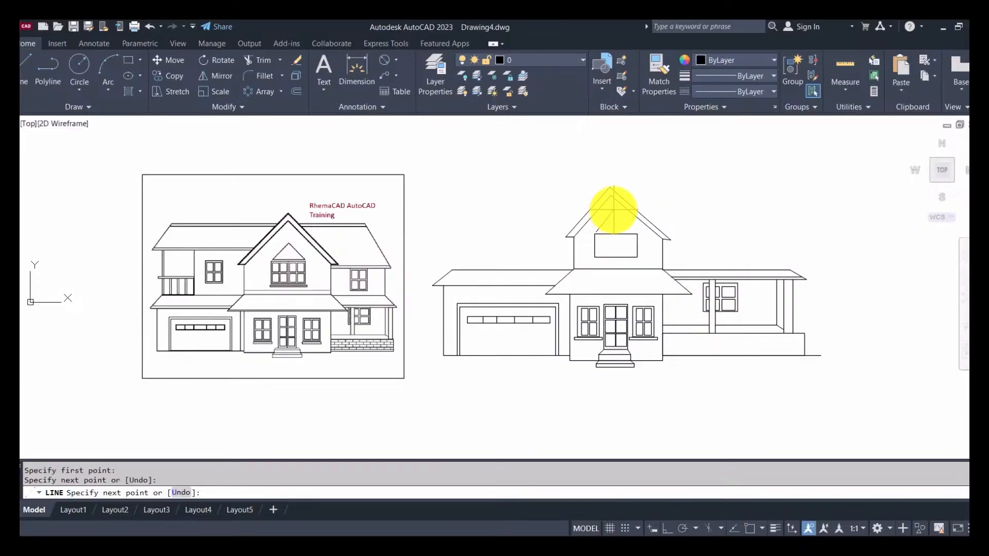
pyautogui.click(636, 236)
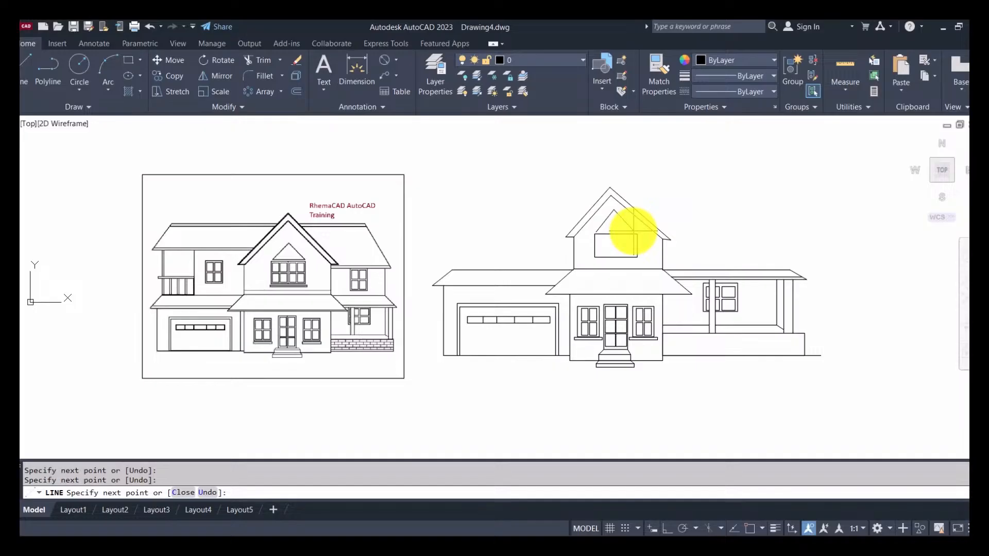
pyautogui.click(667, 529)
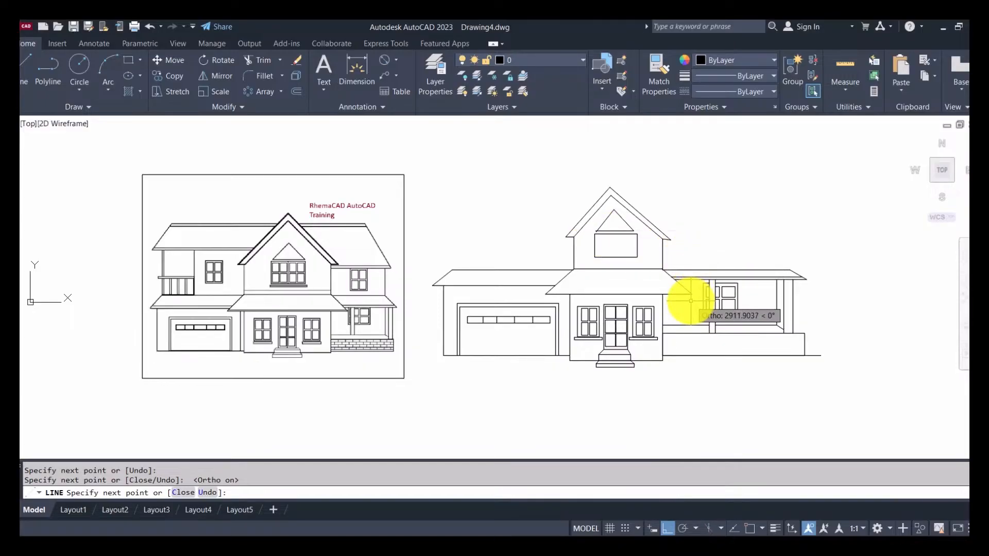
pyautogui.press('Escape')
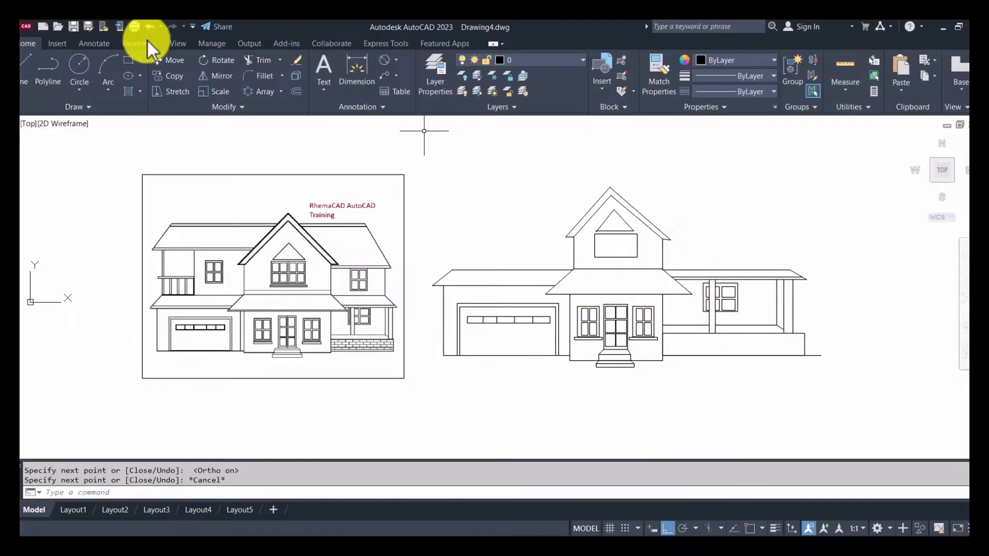
# Draw a thin sill rectangle just below the upper-storey window, slightly wider than the window frame.
pyautogui.click(128, 60)
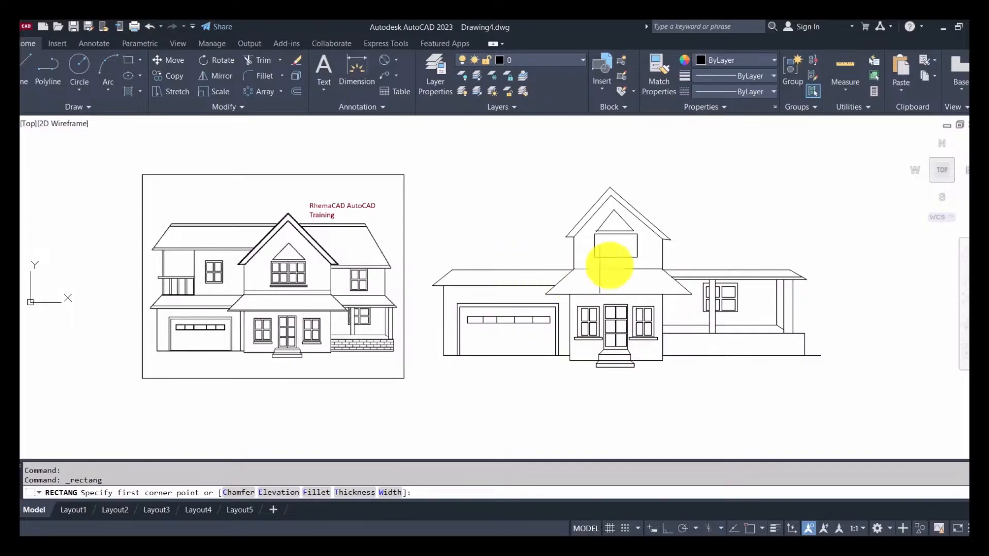
pyautogui.click(591, 260)
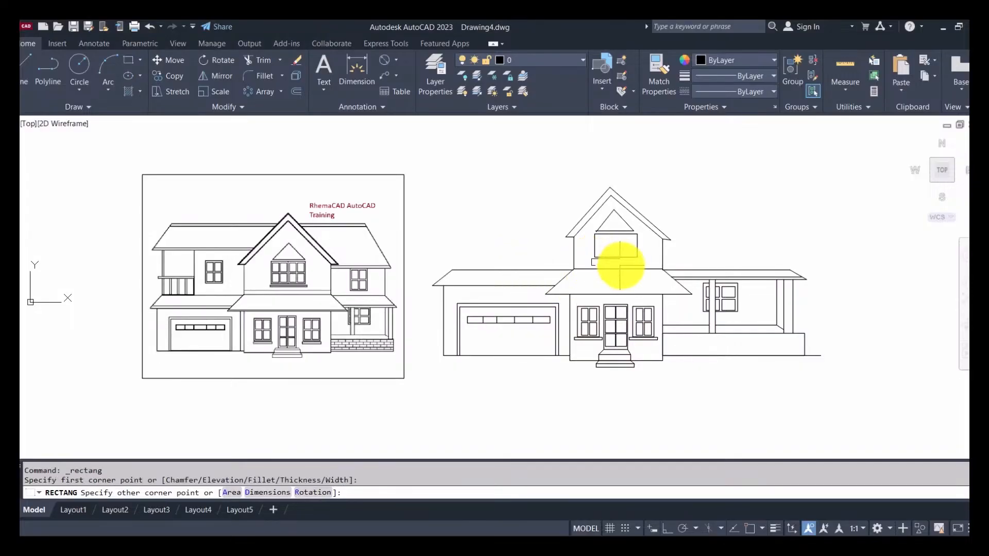
pyautogui.click(640, 263)
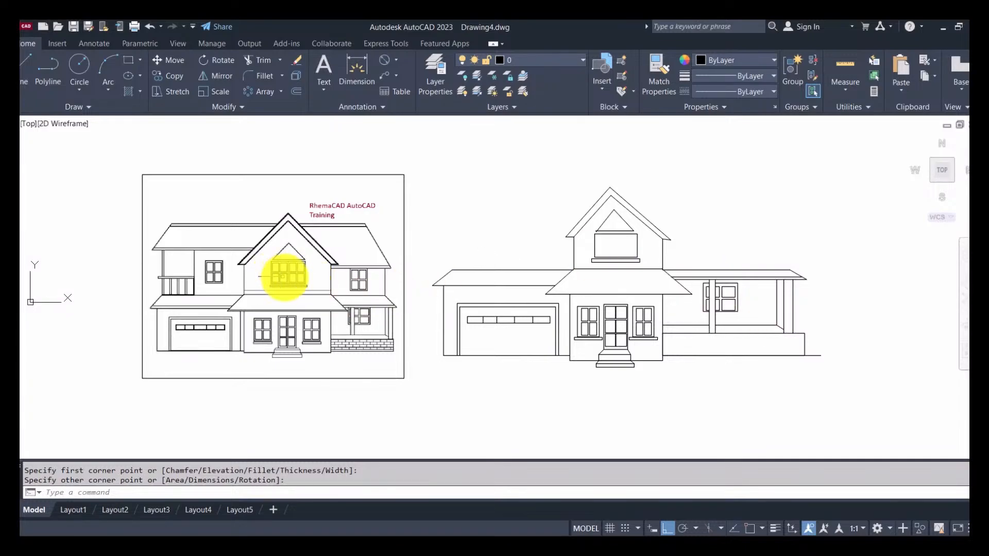
# Draw a sash rectangle inside the left half of the upper-storey window frame.
pyautogui.click(132, 53)
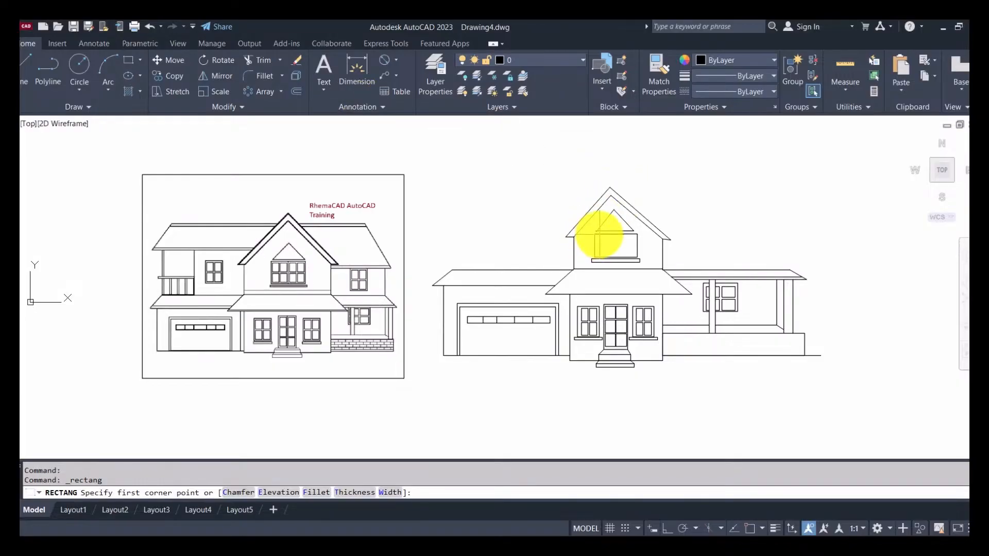
pyautogui.click(595, 235)
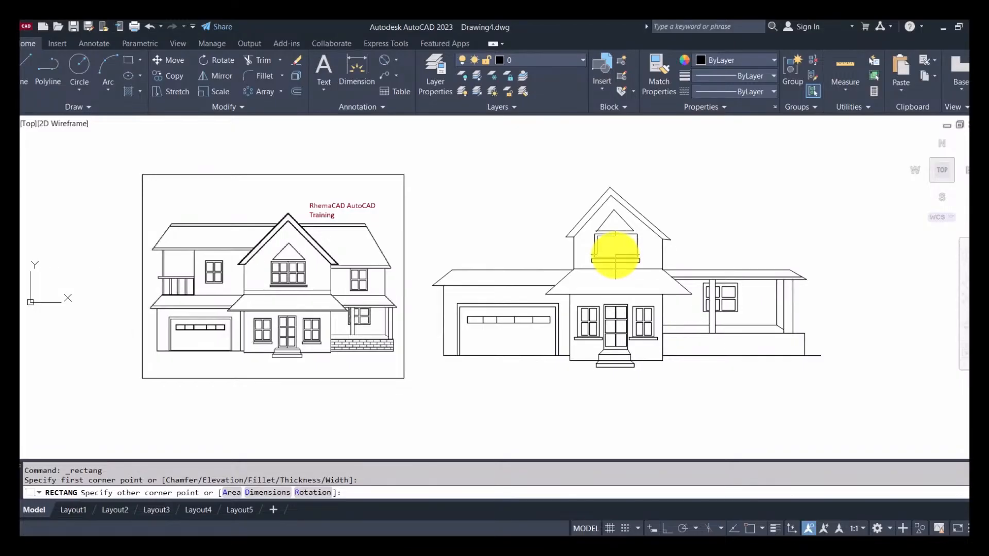
pyautogui.click(615, 254)
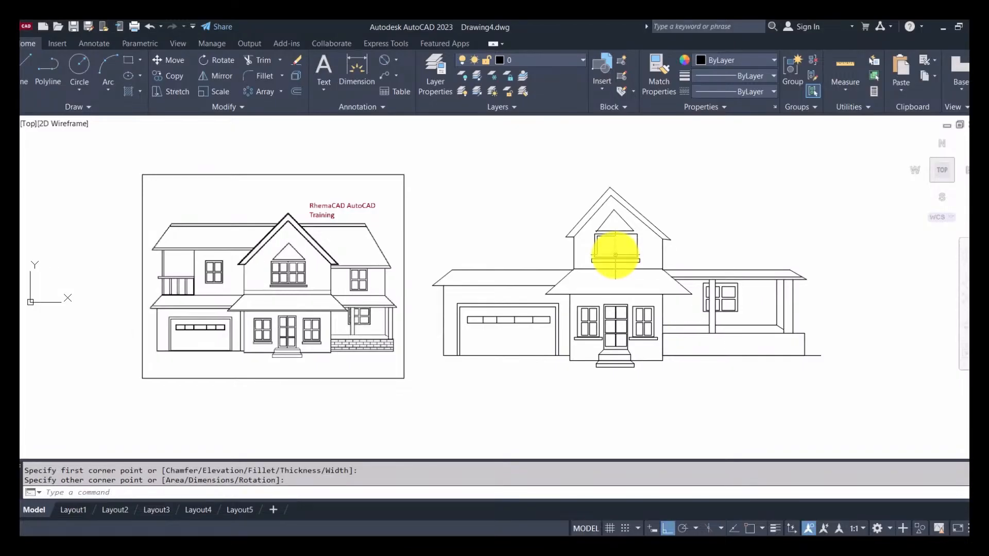
# Trim the overlapping line ends at the lower-left corner of the triangle above the window.
pyautogui.scroll(4, 615, 254)
pyautogui.scroll(2, 616, 241)
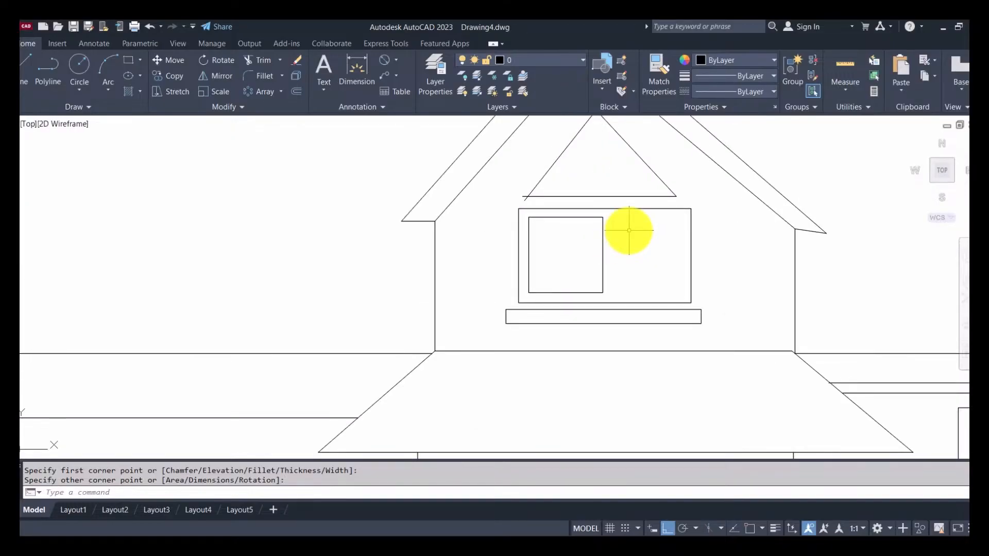
pyautogui.scroll(2, 628, 230)
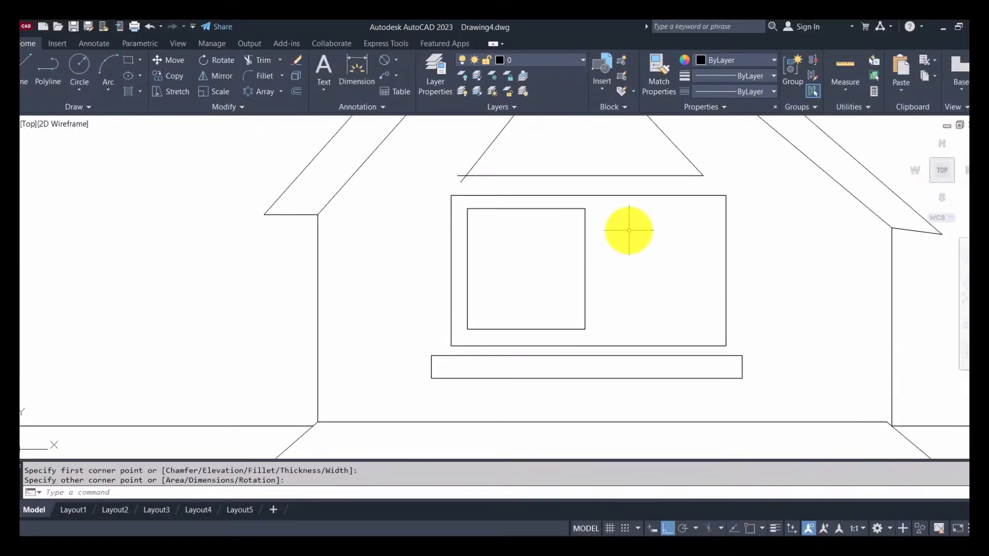
pyautogui.click(262, 62)
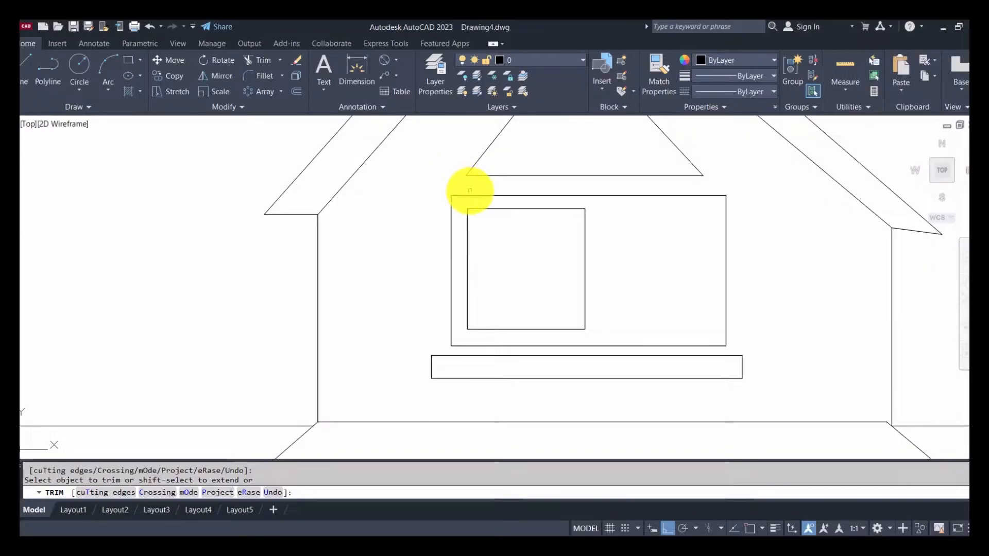
pyautogui.press('Escape')
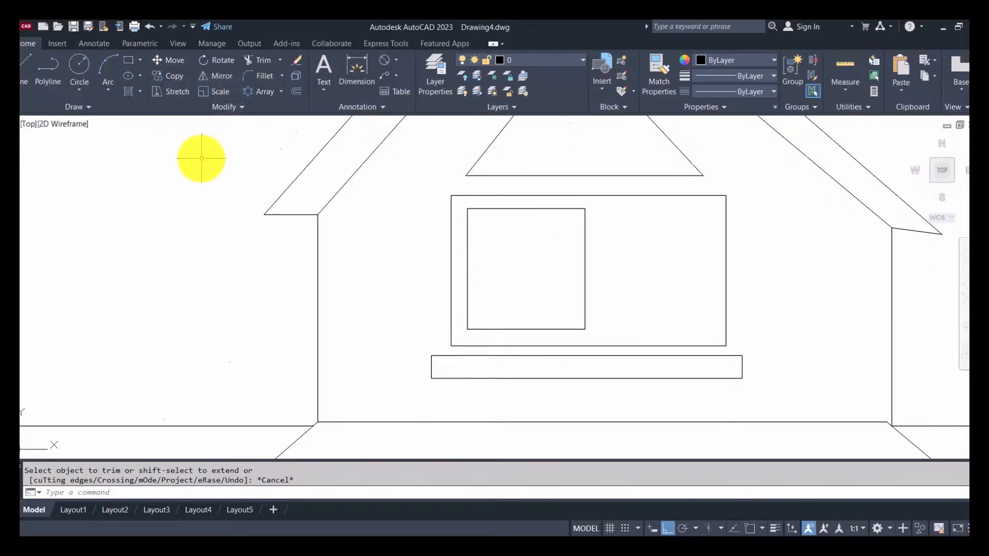
# Check the window panes in the reference image and draw a small pane rectangle in the upper-left quarter of the left sash.
pyautogui.scroll(-5, 201, 158)
pyautogui.moveTo(205, 161)
pyautogui.mouseDown(button='middle')
pyautogui.moveTo(348, 190)
pyautogui.moveTo(557, 267)
pyautogui.mouseUp(button='middle')
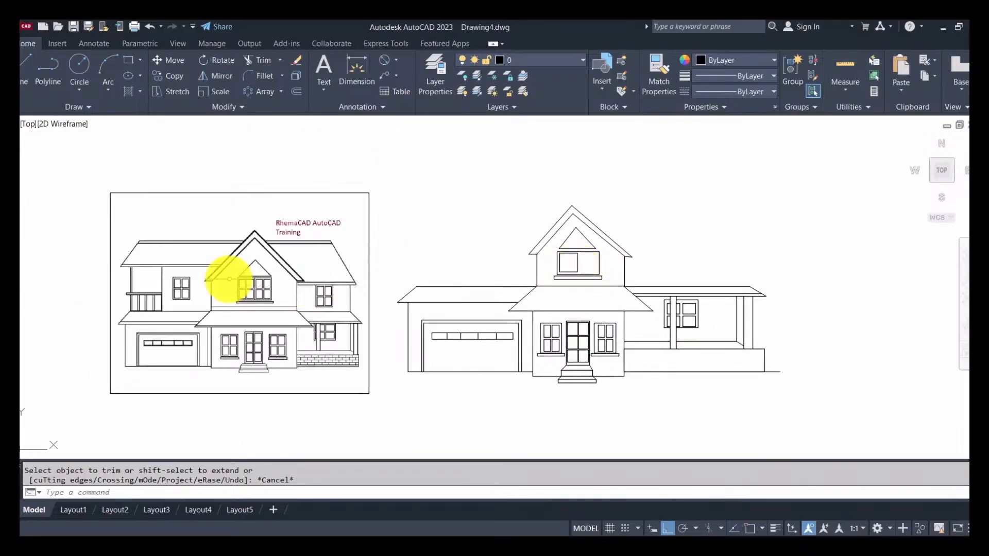
pyautogui.scroll(6, 229, 279)
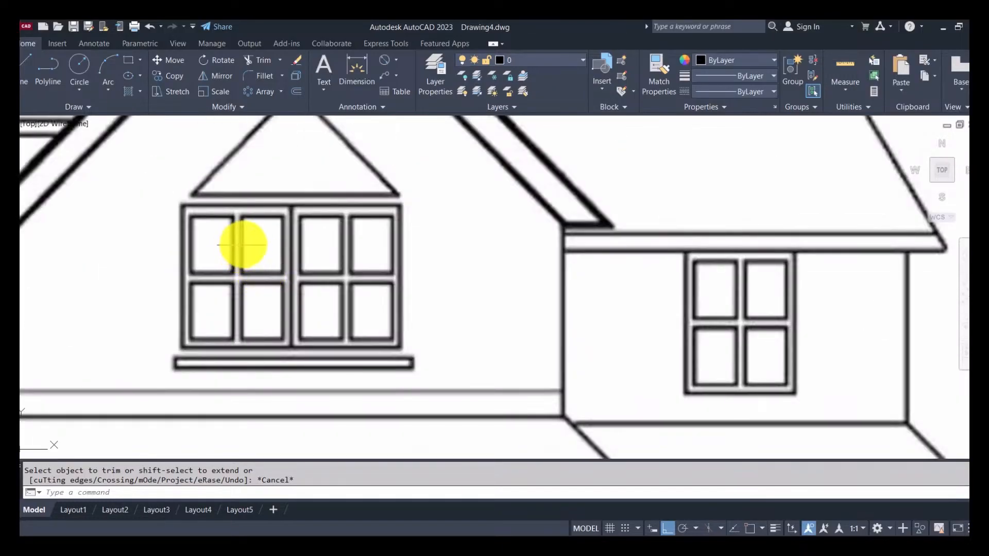
pyautogui.scroll(-8, 237, 264)
pyautogui.scroll(4, 239, 265)
pyautogui.scroll(-4, 567, 246)
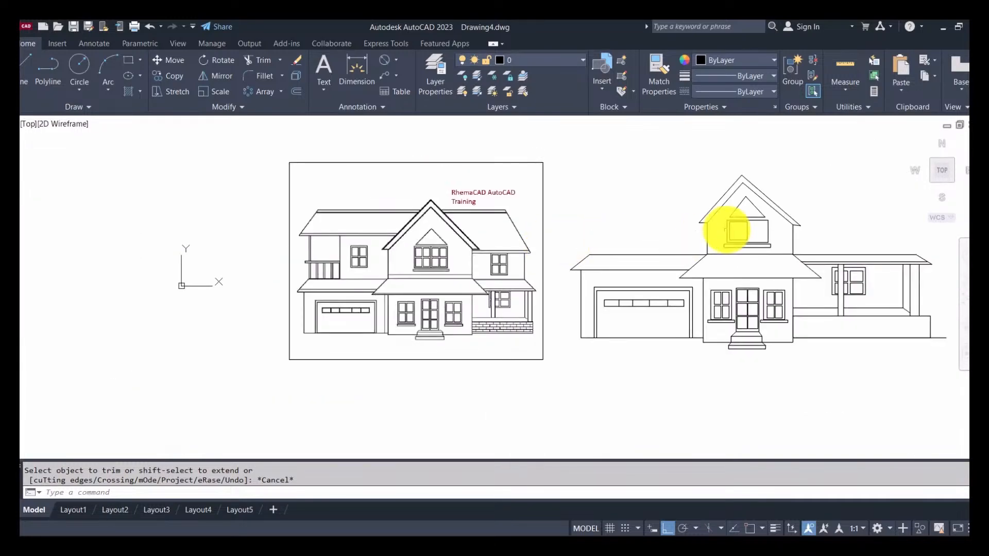
pyautogui.scroll(6, 775, 218)
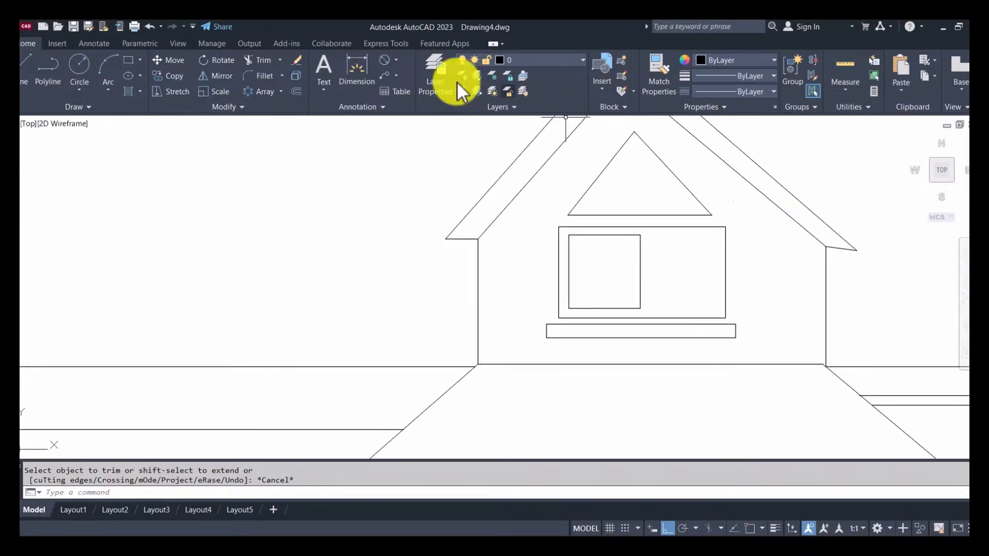
pyautogui.click(127, 59)
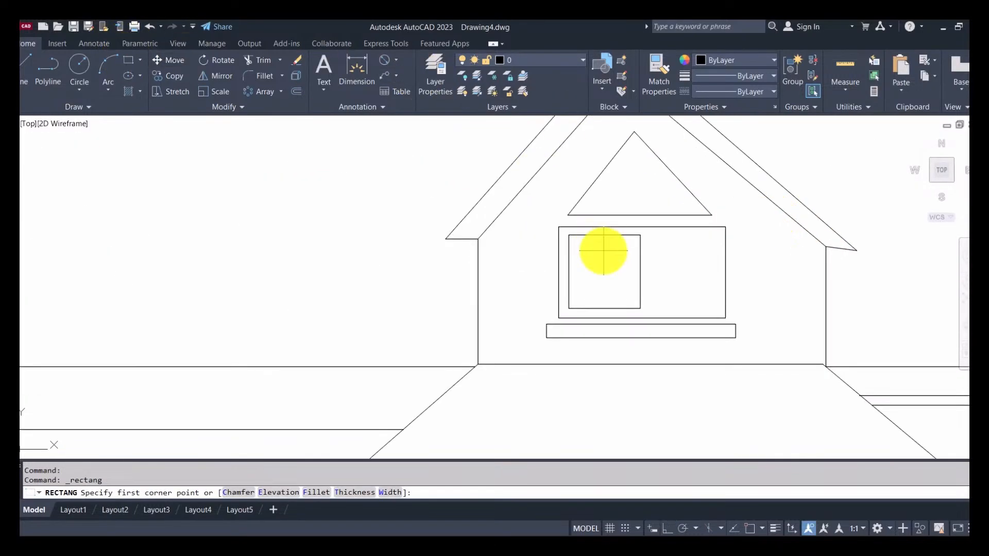
pyautogui.click(571, 239)
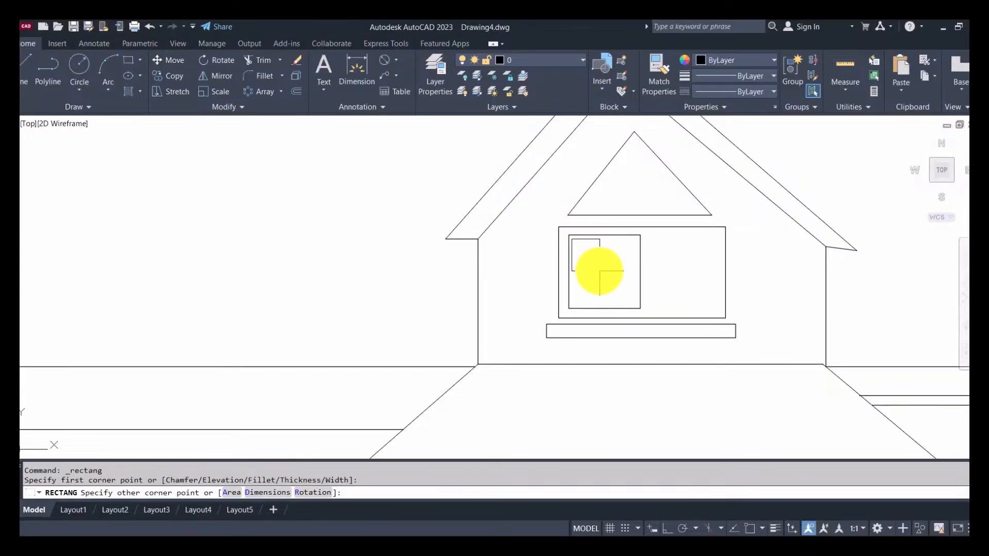
pyautogui.click(600, 270)
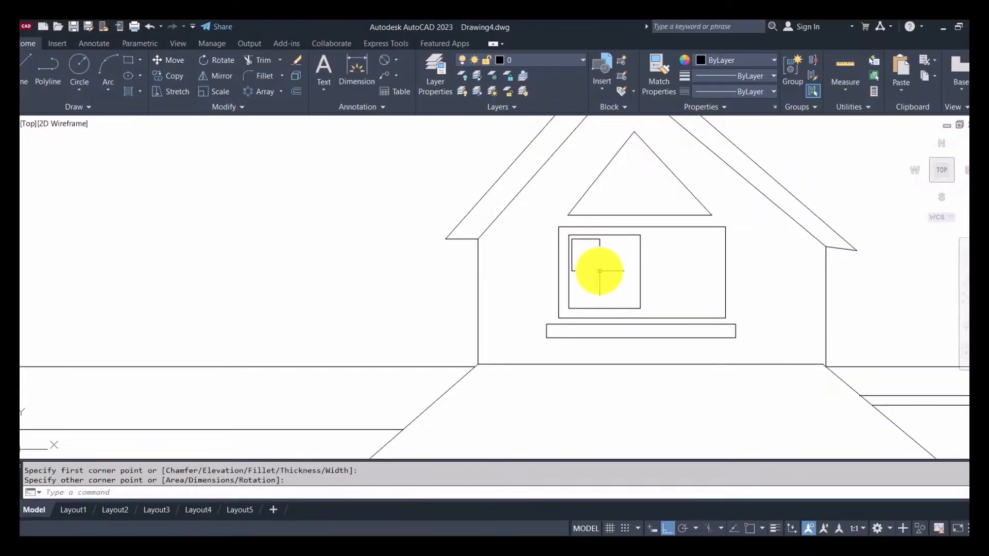
# Copy the small pane horizontally into the upper-right quarter of the left sash.
pyautogui.click(174, 76)
pyautogui.press('Return')
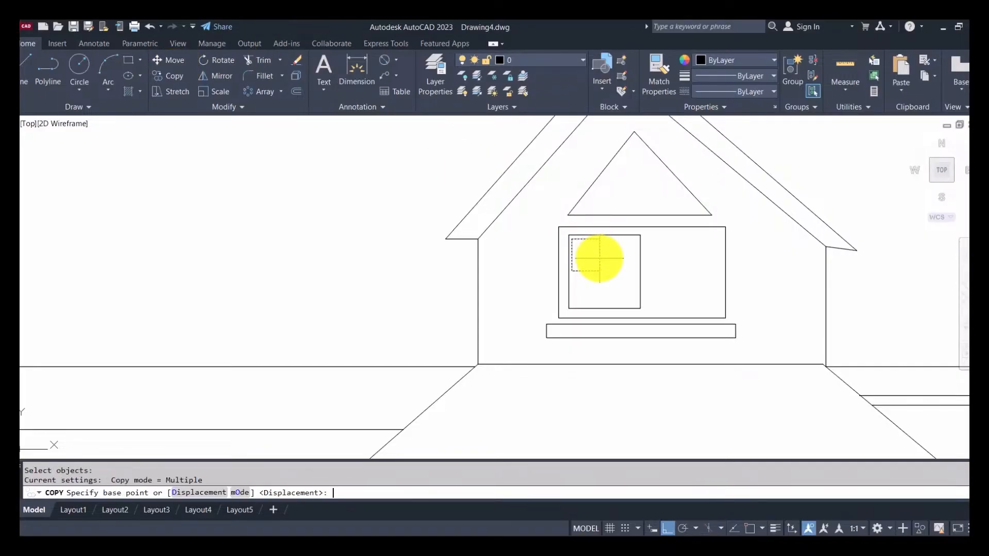
pyautogui.click(574, 271)
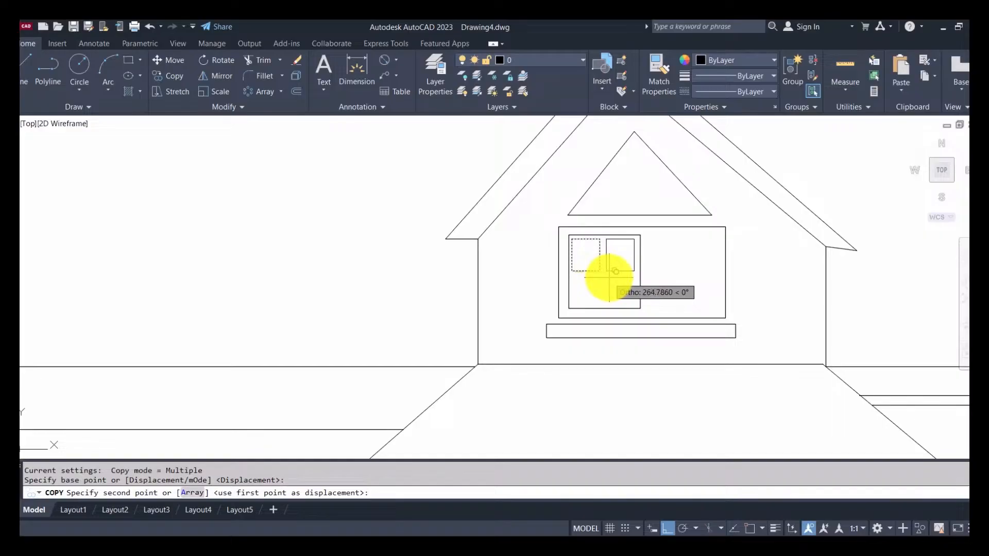
pyautogui.press('Escape')
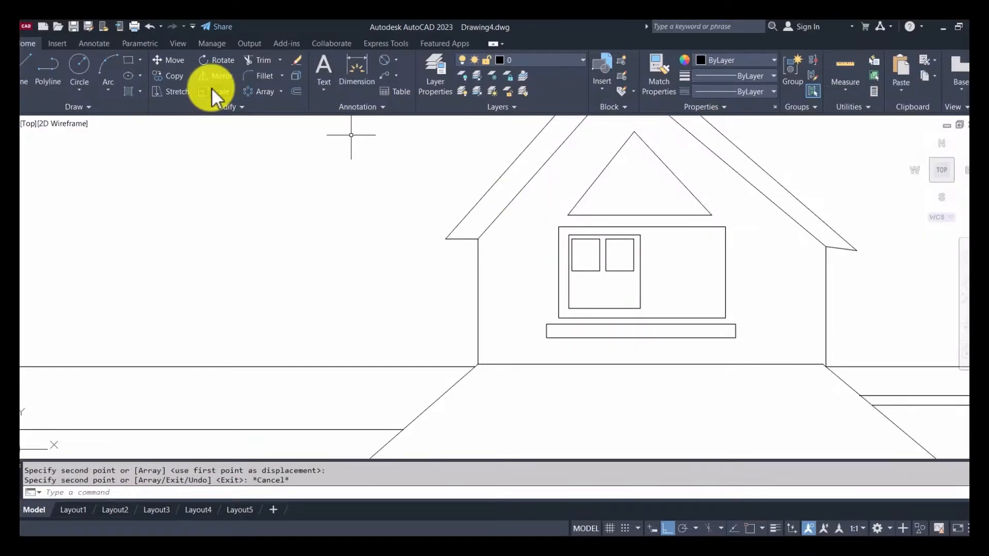
# Copy the two upper panes straight down to fill the lower half of the left sash.
pyautogui.click(170, 76)
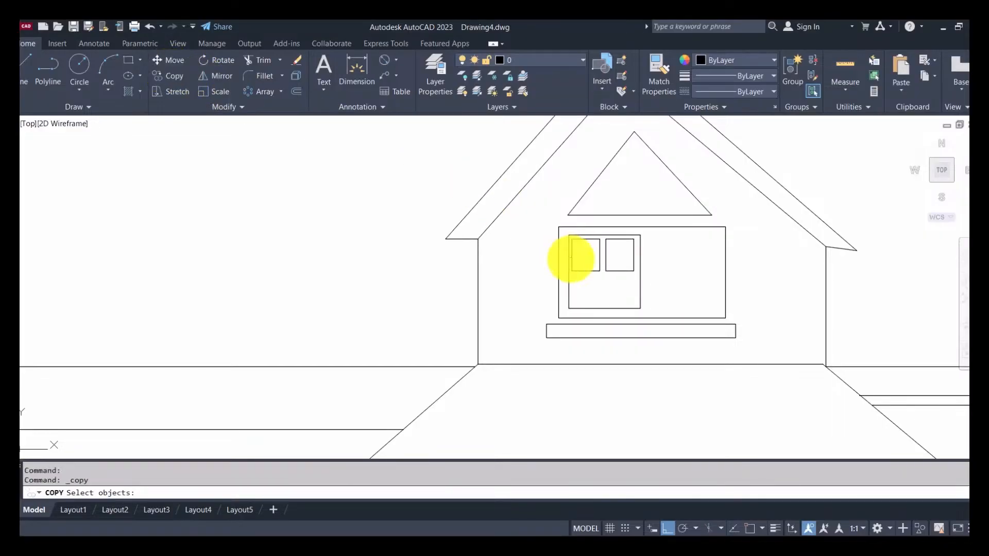
pyautogui.click(545, 277)
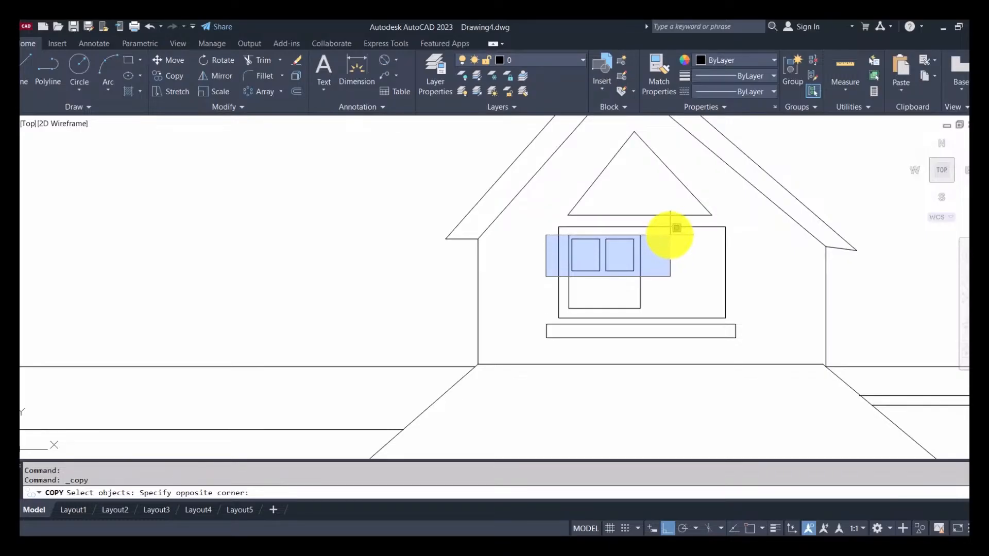
pyautogui.click(672, 237)
pyautogui.press('Return')
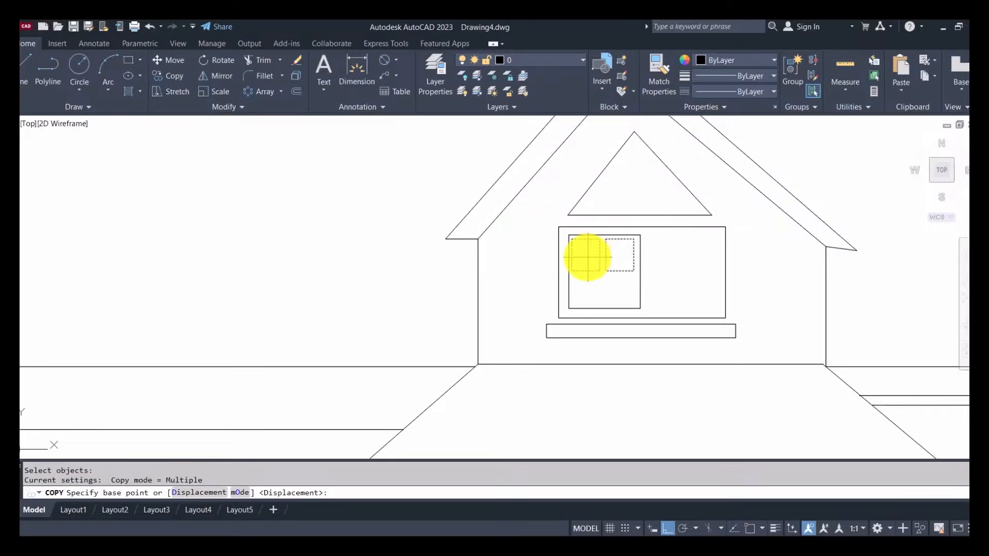
pyautogui.click(609, 251)
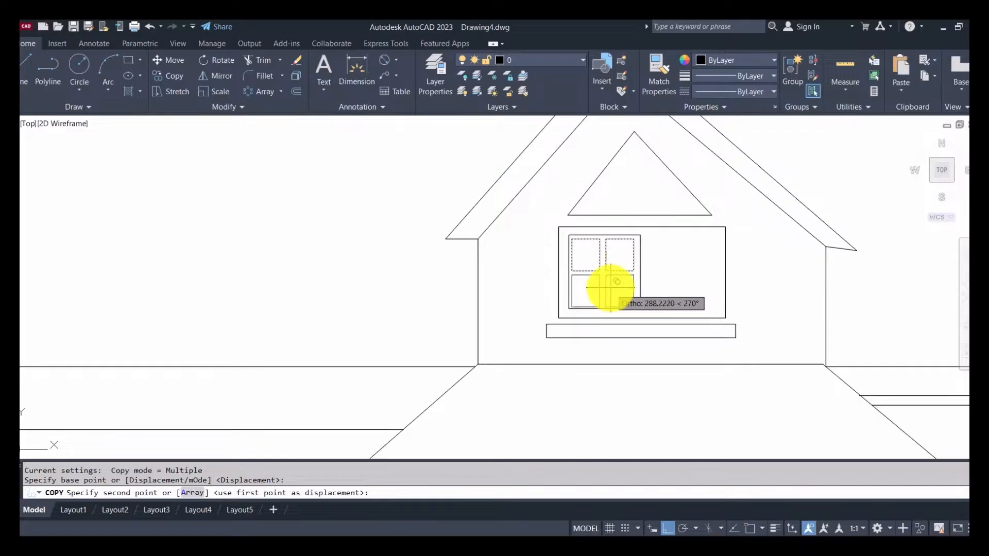
pyautogui.click(610, 284)
pyautogui.press('Escape')
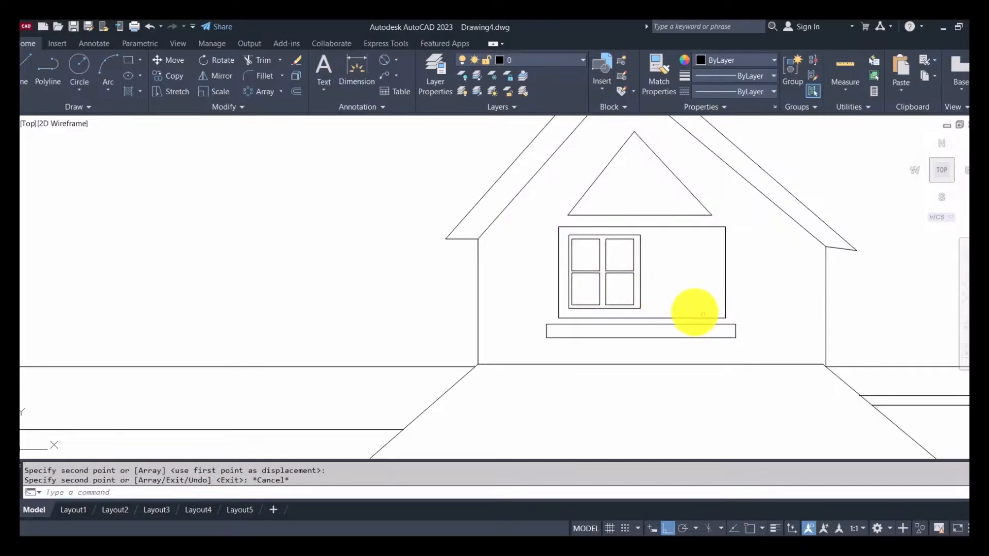
# Copy the finished left sash with its four panes about 605 units horizontally into the right half of the upper-storey central window.
pyautogui.click(174, 76)
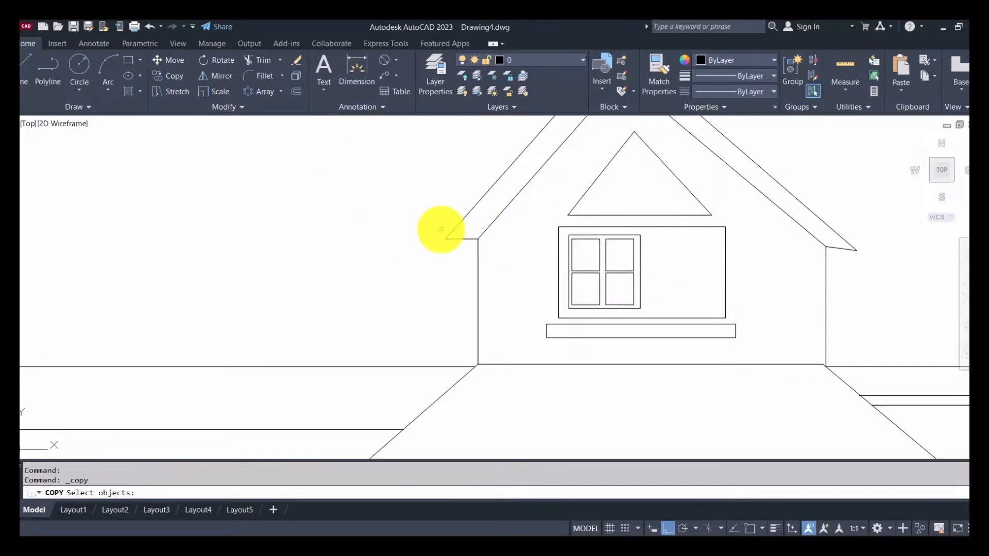
pyautogui.moveTo(508, 223)
pyautogui.mouseDown()
pyautogui.moveTo(624, 288)
pyautogui.moveTo(563, 238)
pyautogui.moveTo(549, 268)
pyautogui.mouseUp()
pyautogui.click(549, 268)
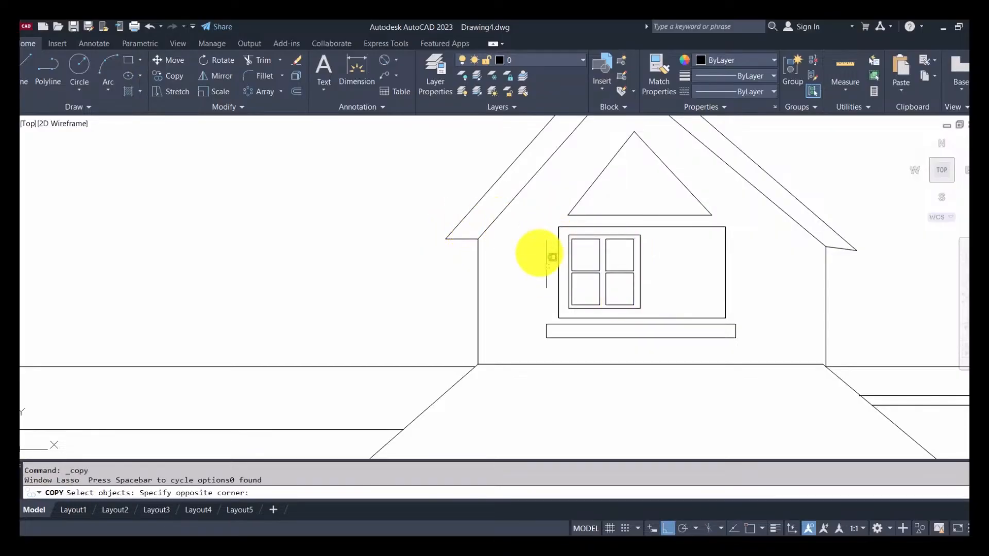
pyautogui.click(532, 241)
pyautogui.moveTo(534, 232)
pyautogui.mouseDown()
pyautogui.moveTo(662, 276)
pyautogui.moveTo(559, 265)
pyautogui.mouseUp()
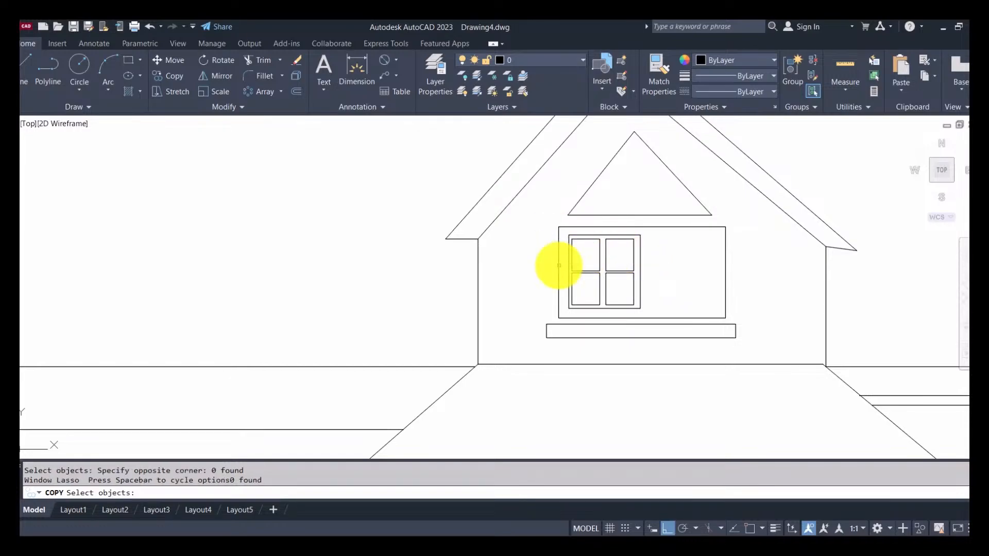
pyautogui.click(540, 234)
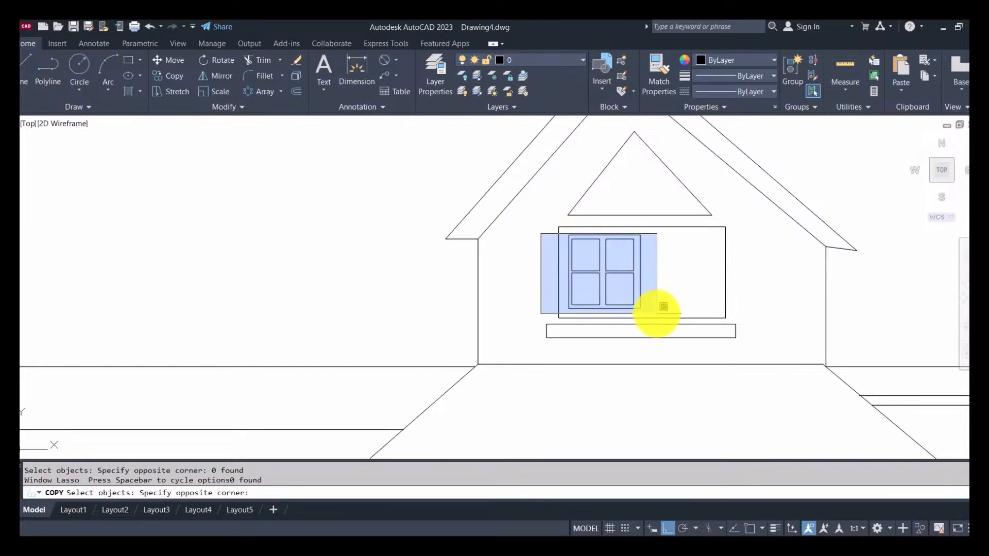
pyautogui.click(664, 307)
pyautogui.press('Return')
pyautogui.click(577, 285)
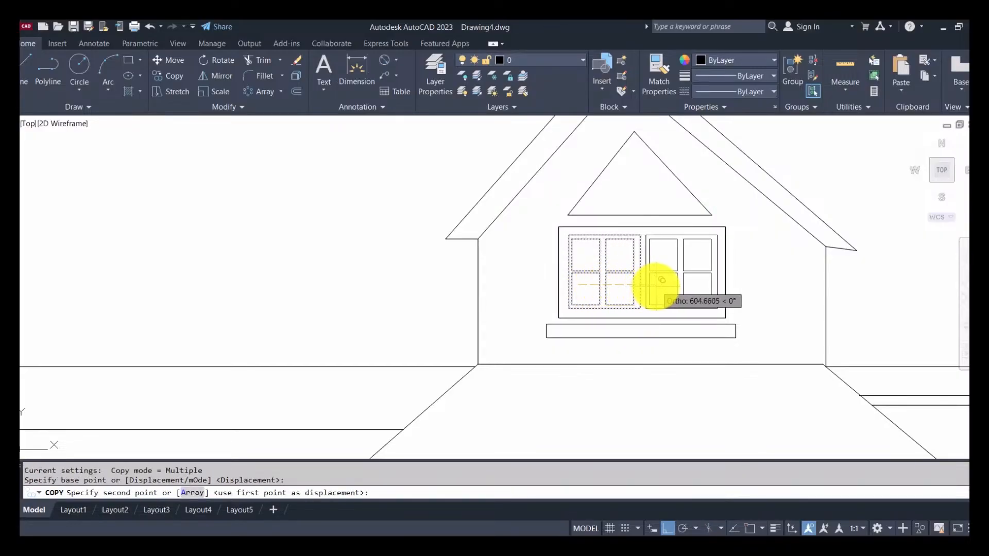
pyautogui.click(655, 285)
pyautogui.press('Escape')
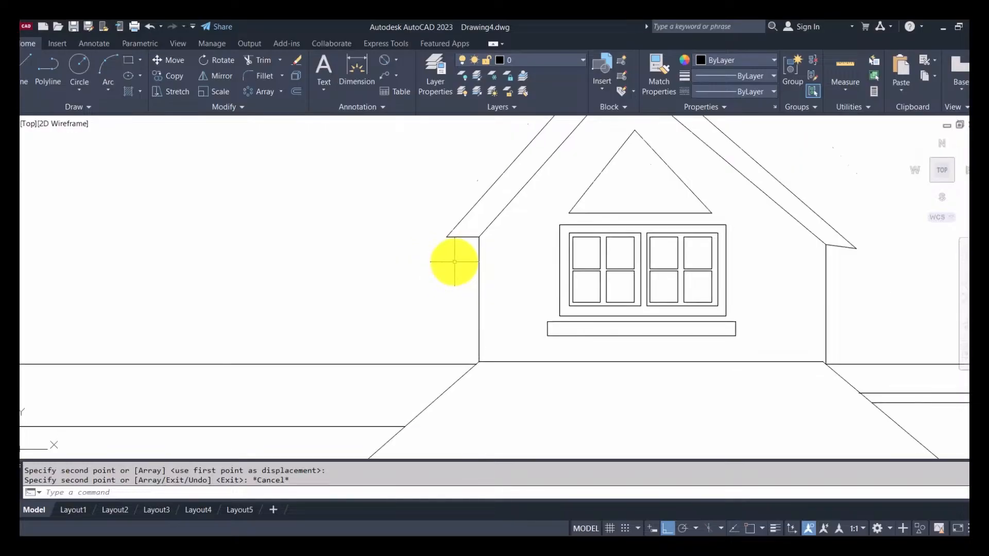
# Draw the right wing's upper-storey outer wall up from the porch roof and its horizontal eave line back to the central gable.
pyautogui.scroll(-5, 454, 261)
pyautogui.scroll(2, 340, 265)
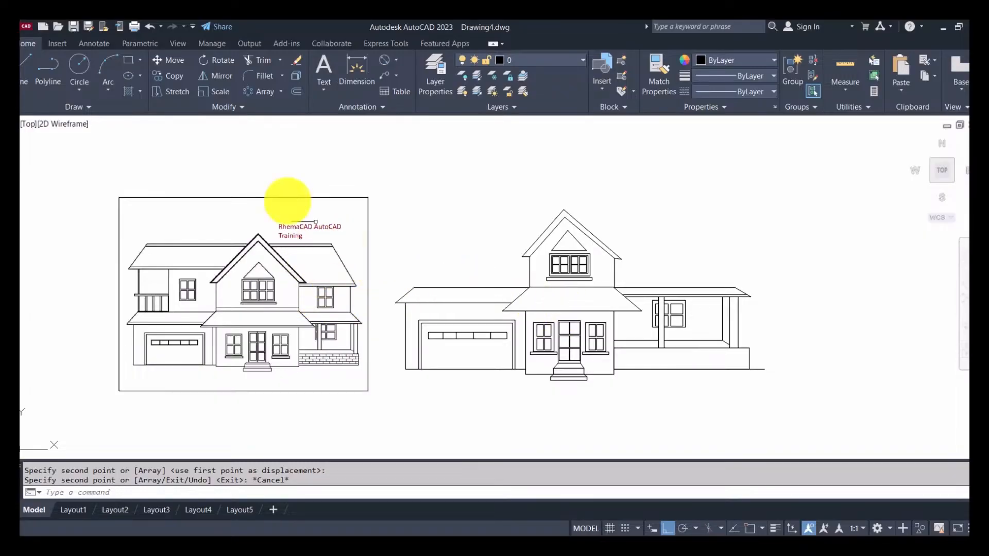
pyautogui.click(28, 67)
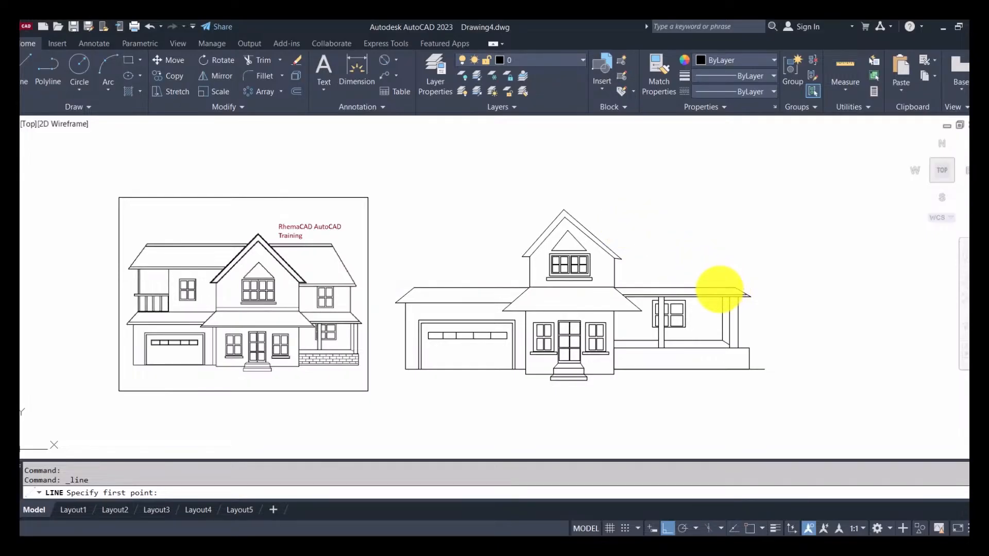
pyautogui.click(722, 288)
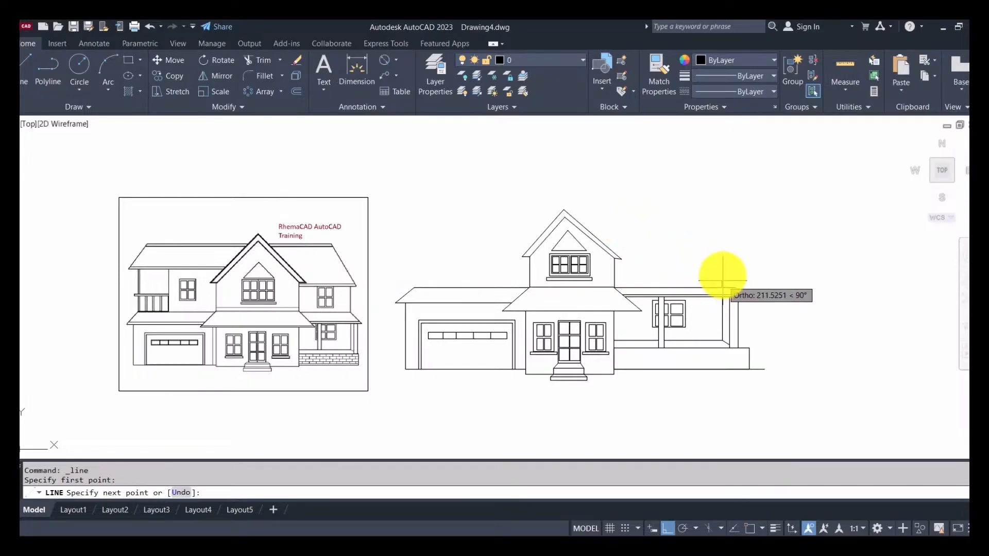
pyautogui.click(719, 250)
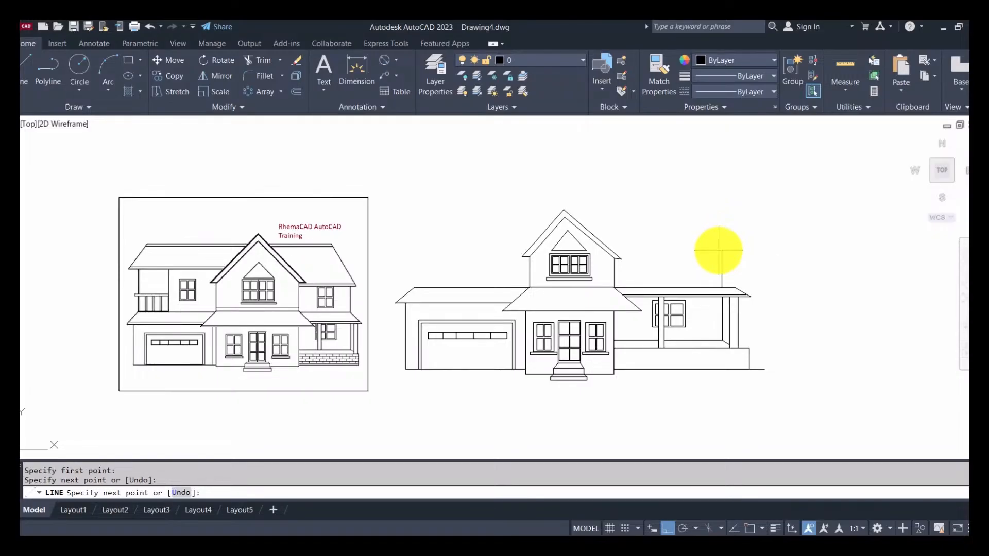
pyautogui.click(610, 251)
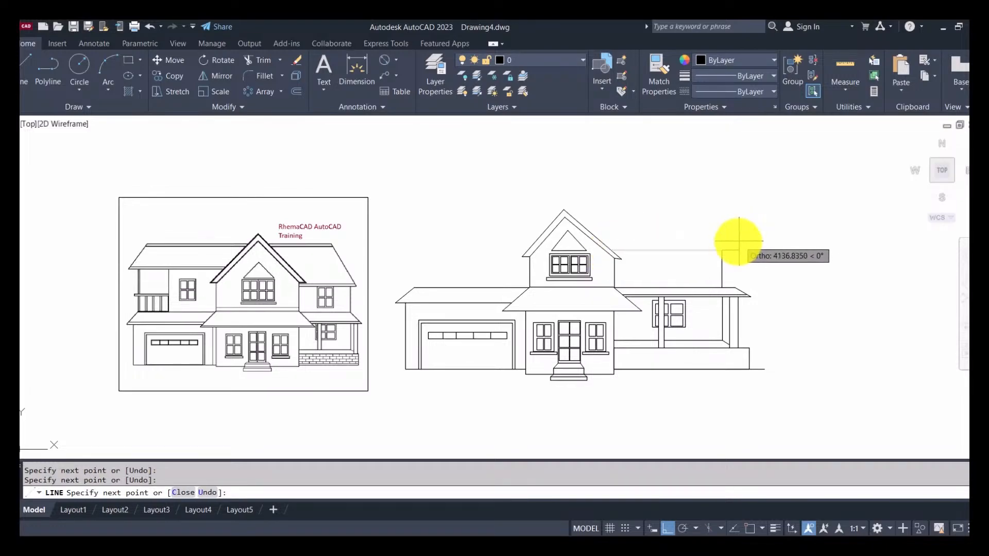
pyautogui.press('Escape')
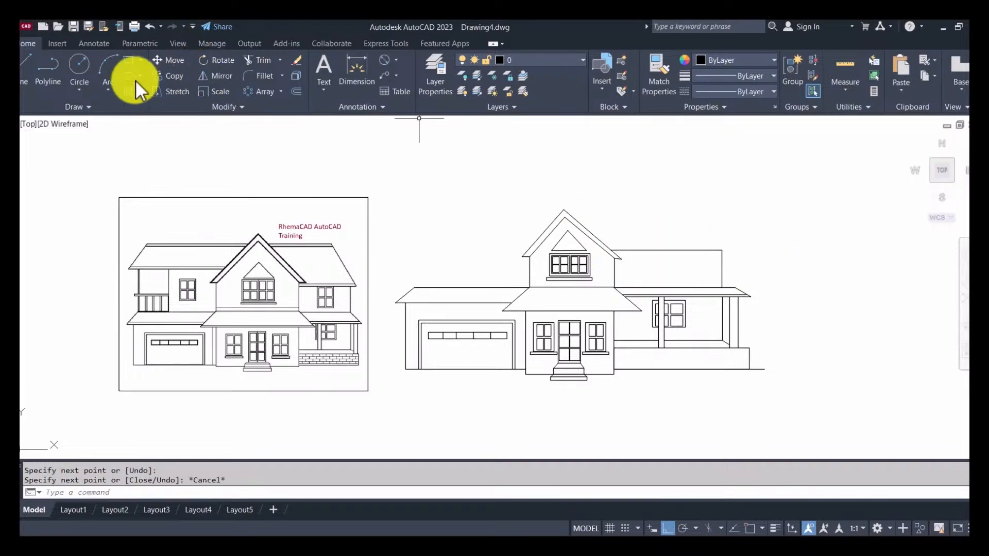
# Draw a short eave overhang outward from the upper right wall's top corner and a roof slope rising inward to ridge height.
pyautogui.click(25, 66)
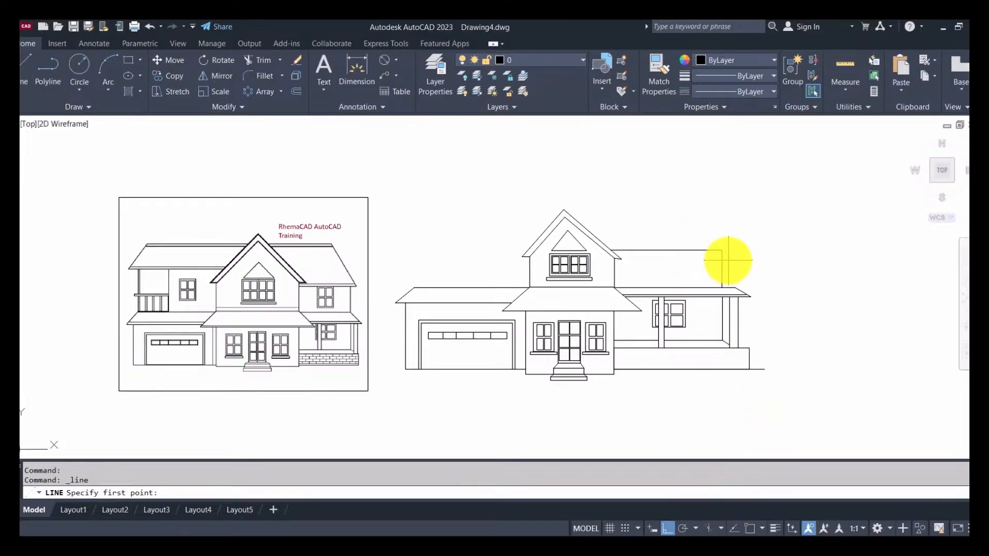
pyautogui.click(749, 528)
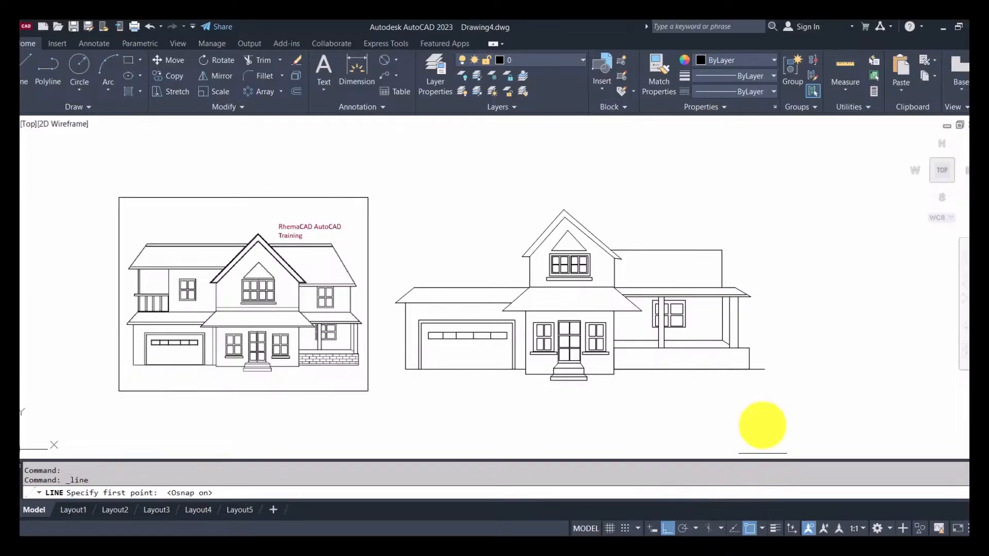
pyautogui.click(723, 251)
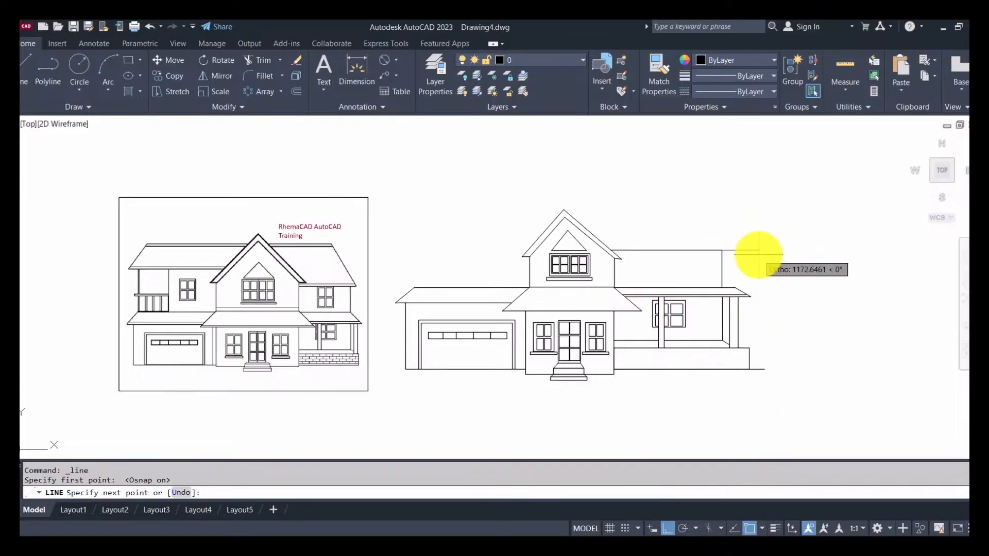
pyautogui.click(735, 252)
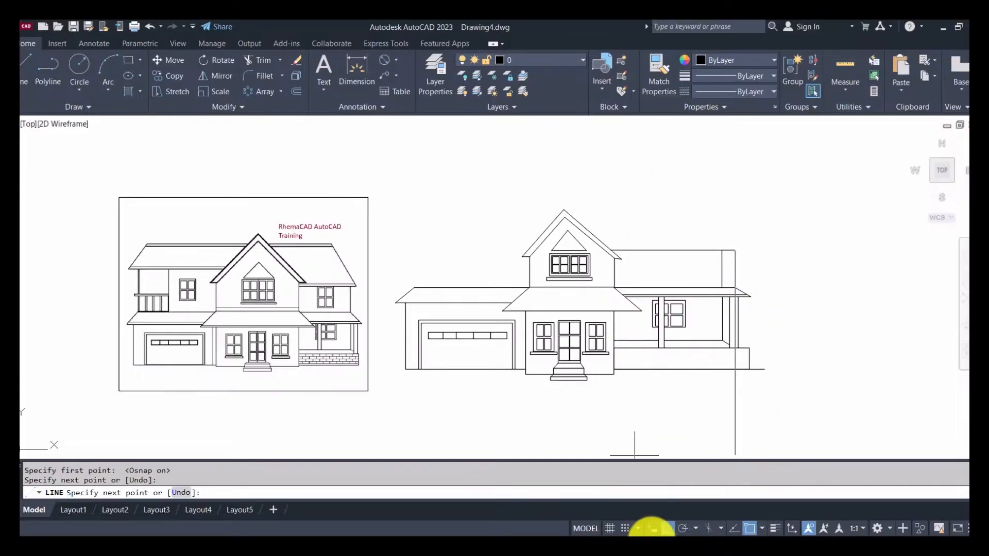
pyautogui.click(749, 528)
pyautogui.click(668, 528)
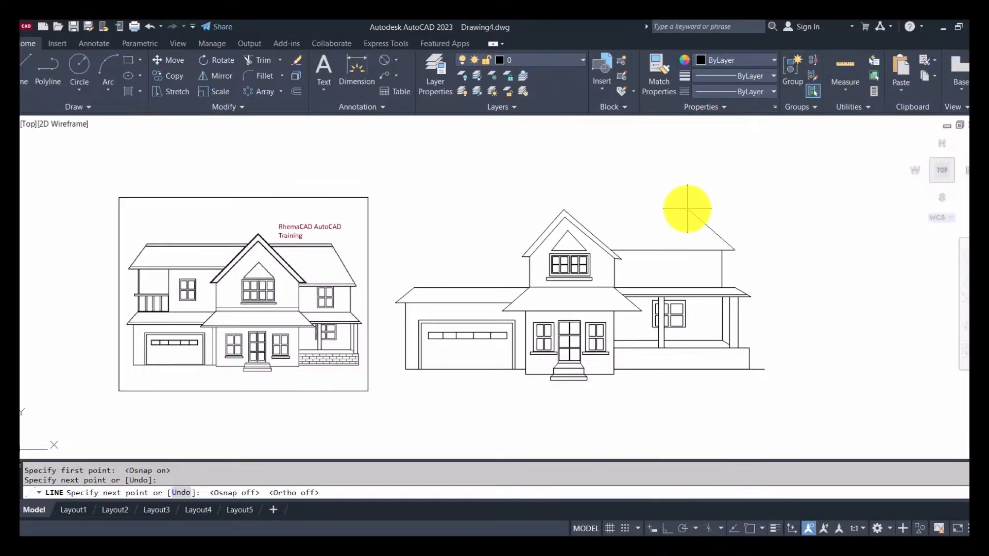
pyautogui.click(691, 214)
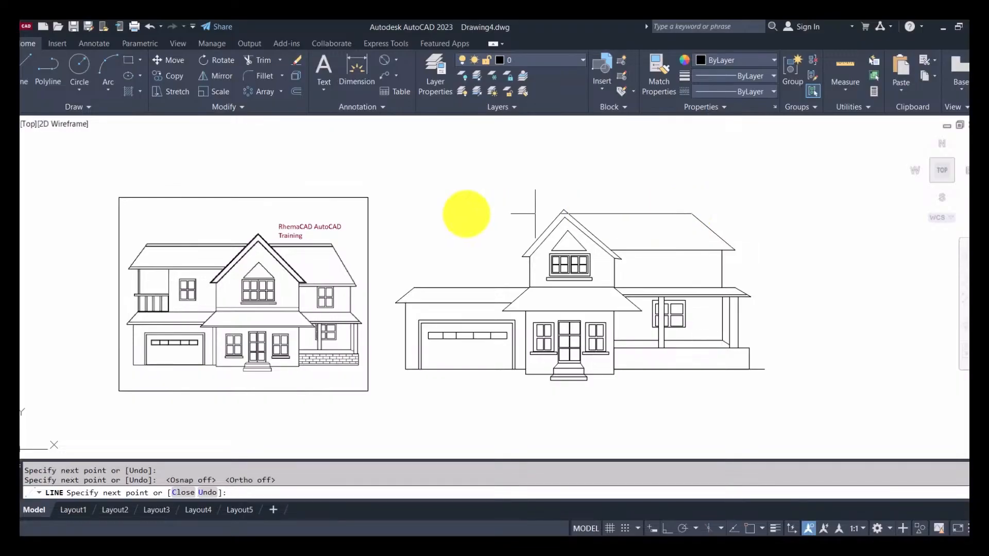
# Continue with a horizontal ridge line about 8225 units long to the left and a roof slope descending outward above the garage wing.
pyautogui.click(668, 528)
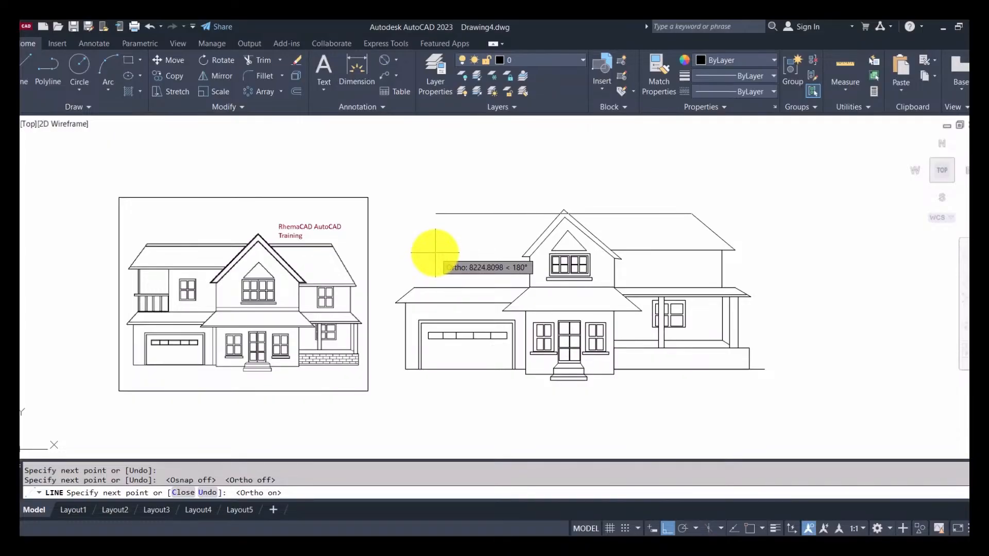
pyautogui.click(436, 253)
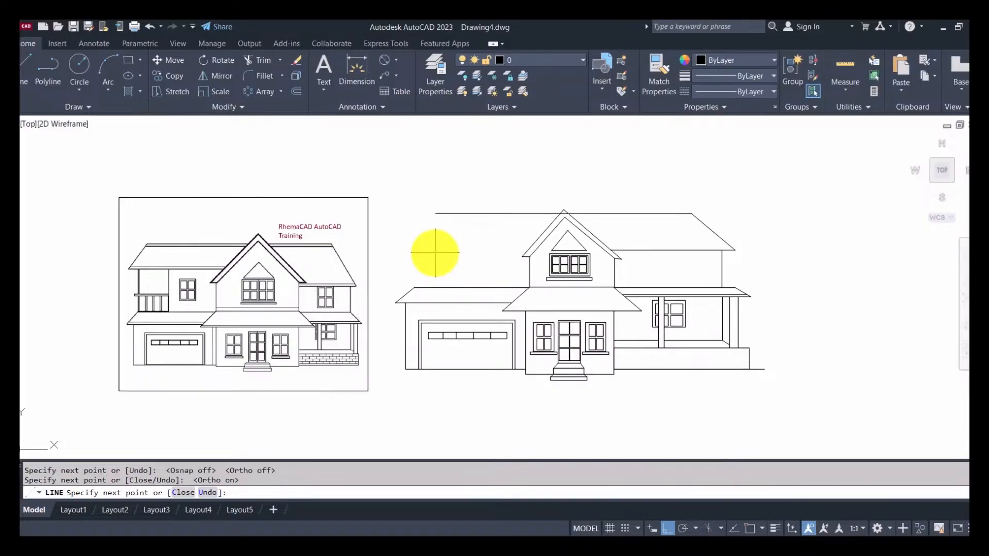
pyautogui.click(666, 527)
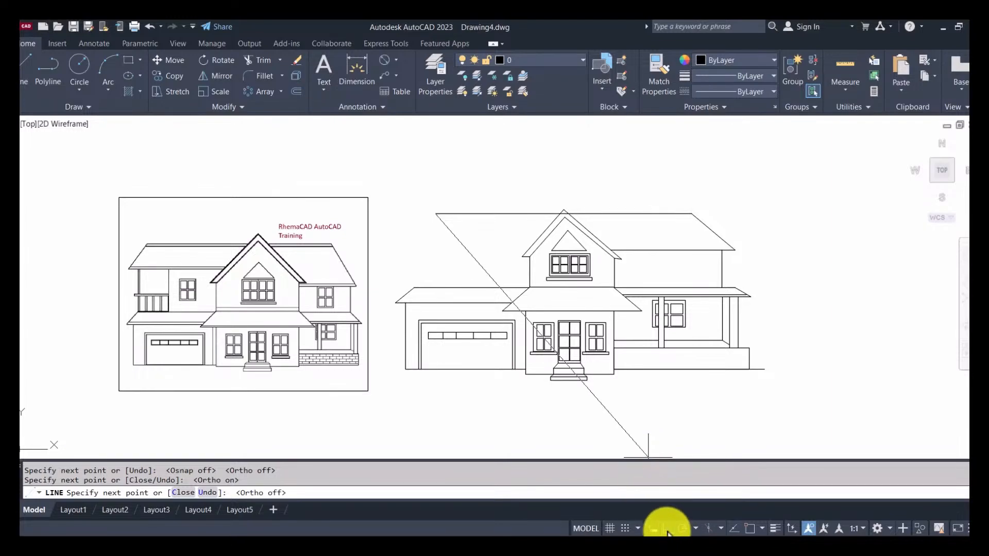
pyautogui.click(388, 255)
pyautogui.press('Escape')
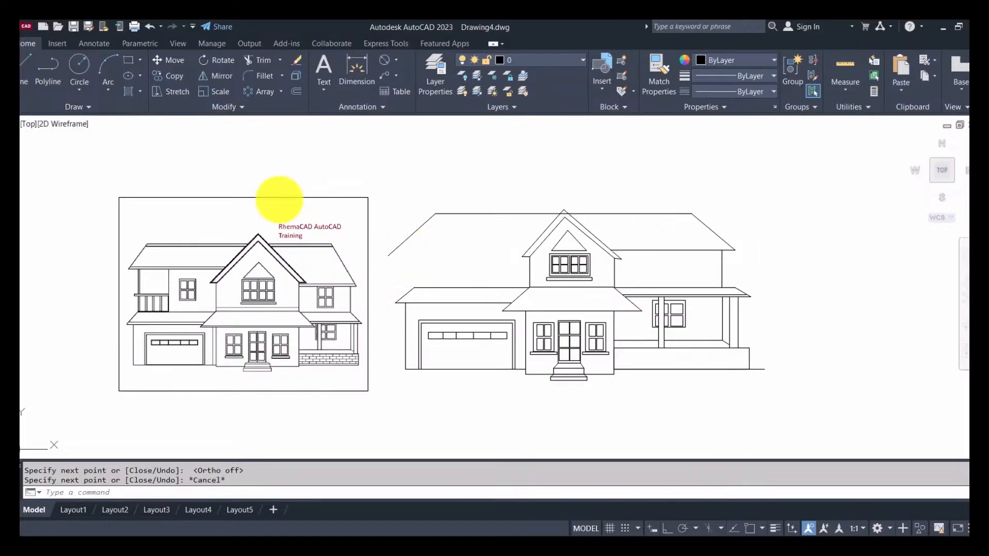
# Draw a horizontal eave line about 4674 units long from the lower end of the left roof slope to the central gable.
pyautogui.click(32, 80)
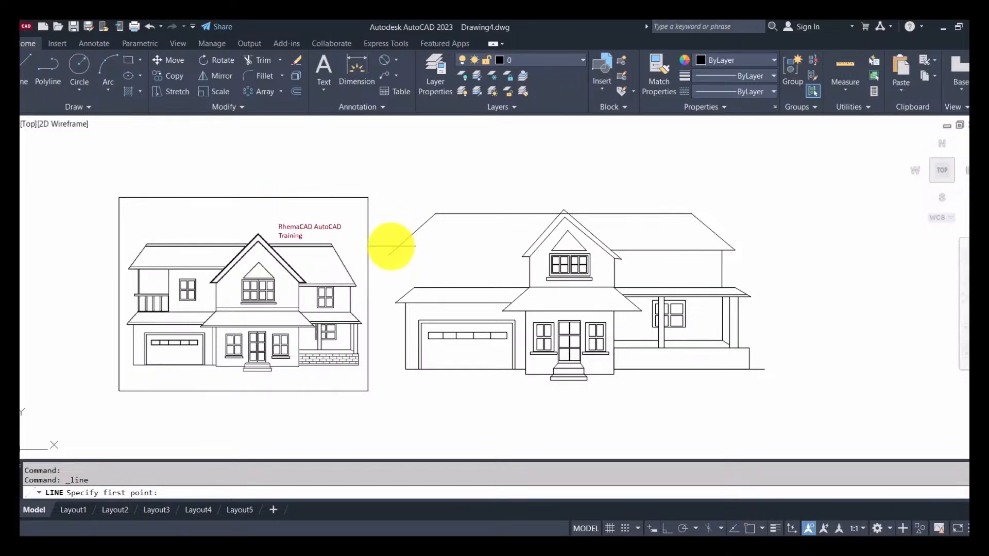
pyautogui.click(388, 251)
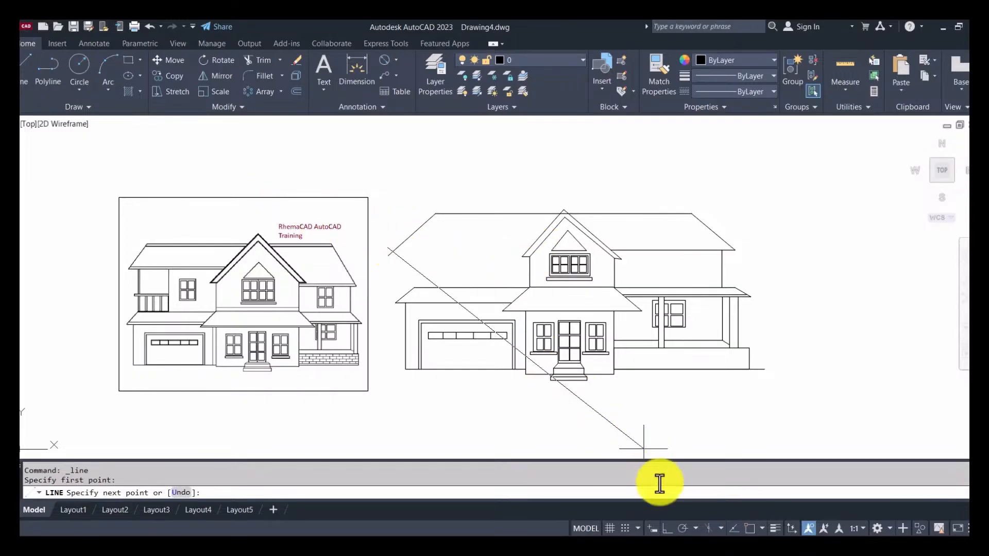
pyautogui.click(668, 529)
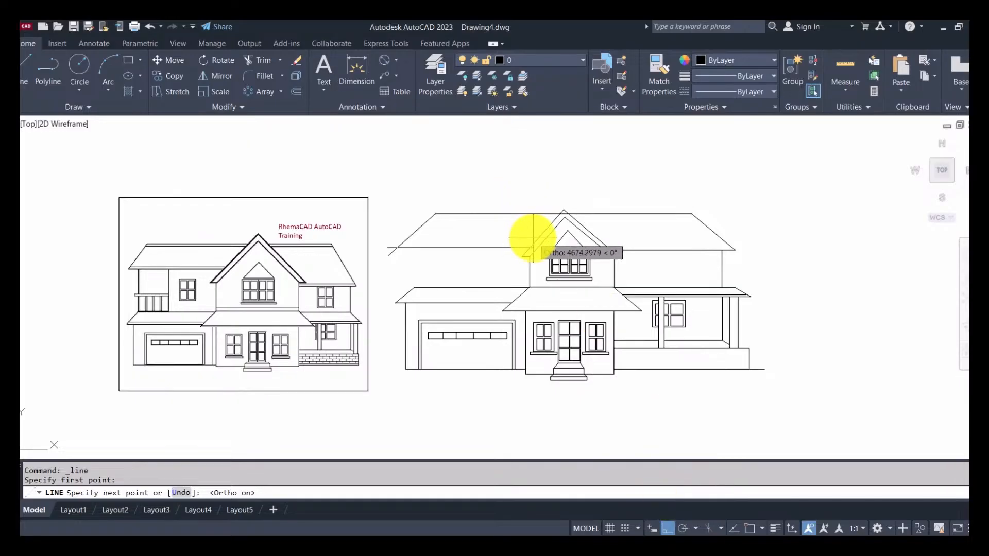
pyautogui.press('Escape')
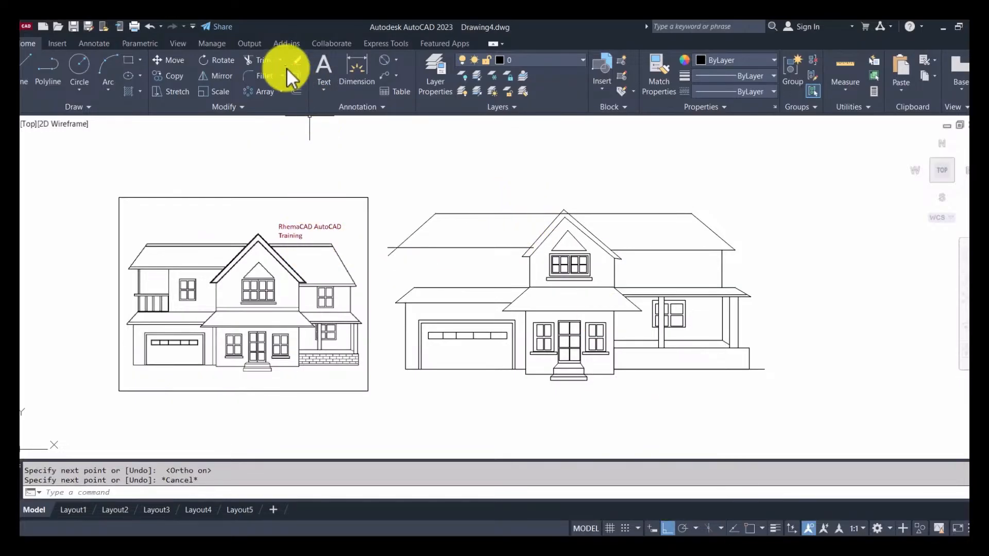
# Trim the overshooting ends of the left roof slope and eave line, and the ridge line's segment inside the central gable peak.
pyautogui.click(261, 61)
pyautogui.scroll(4, 392, 253)
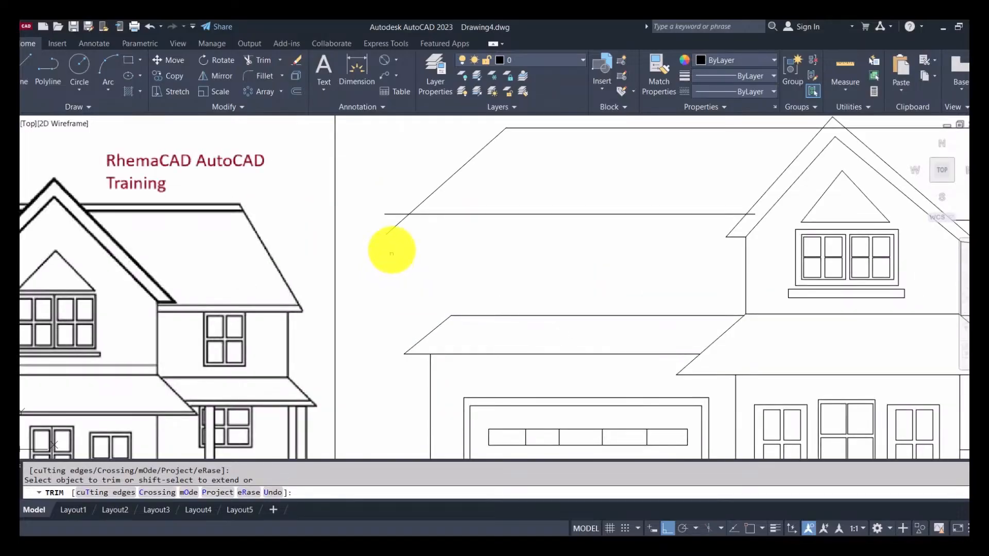
pyautogui.click(393, 213)
pyautogui.click(400, 223)
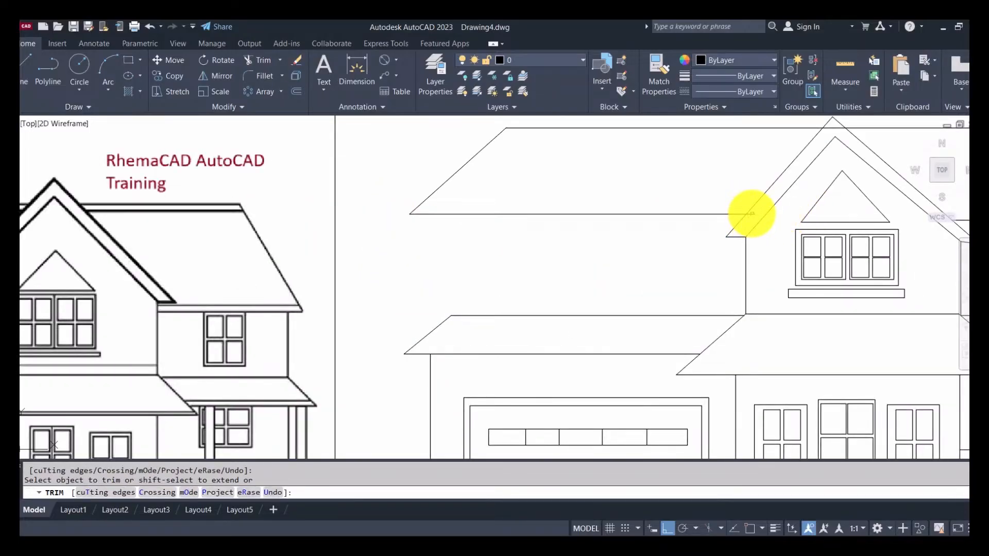
pyautogui.scroll(-5, 772, 231)
pyautogui.scroll(5, 783, 199)
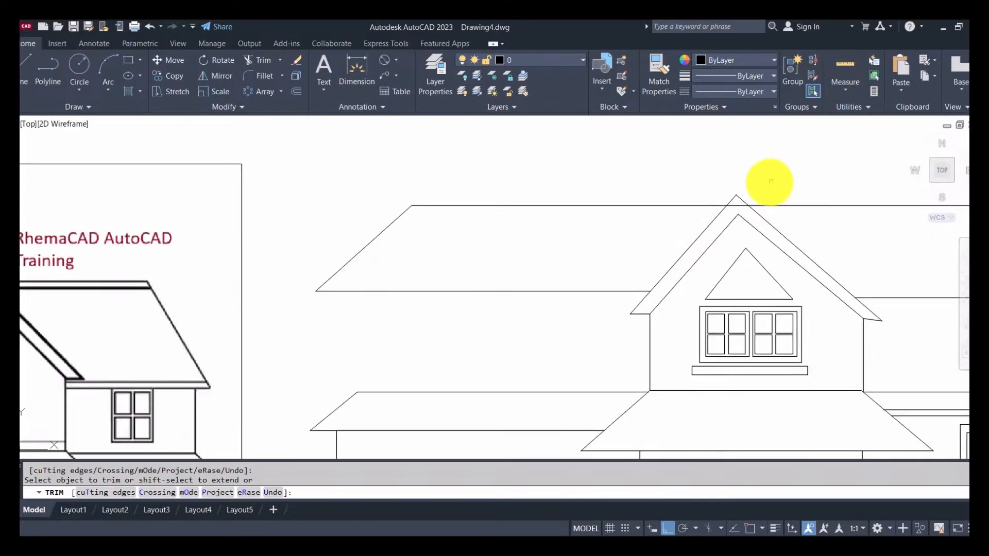
pyautogui.click(733, 206)
pyautogui.scroll(-4, 728, 214)
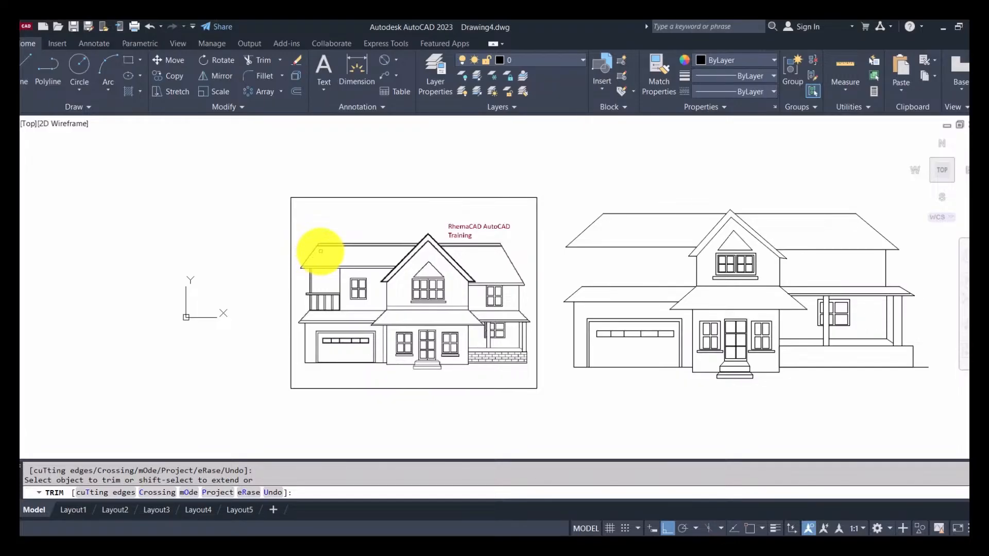
# Draw a second horizontal line just below the main roof ridge, extending past both the left and right roof slopes.
pyautogui.click(27, 66)
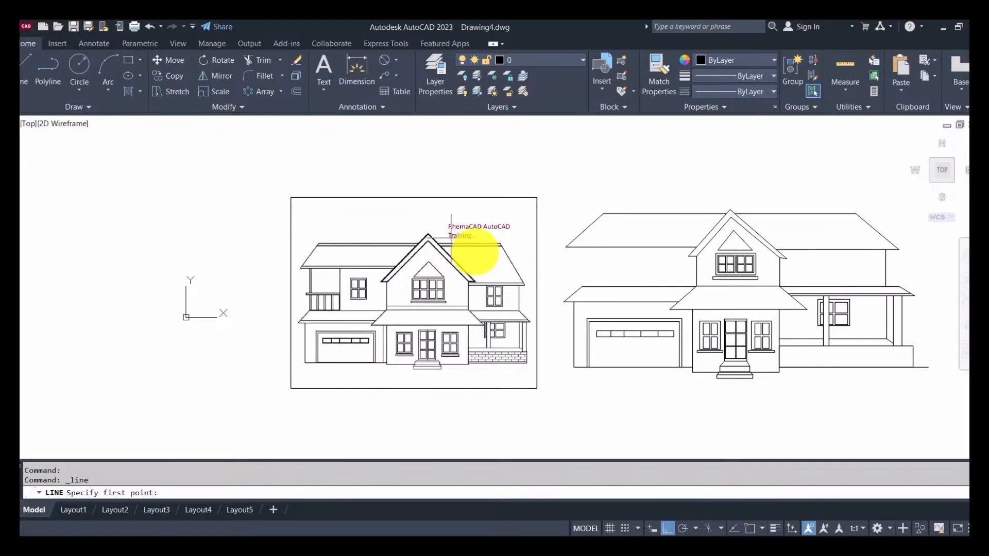
pyautogui.click(593, 217)
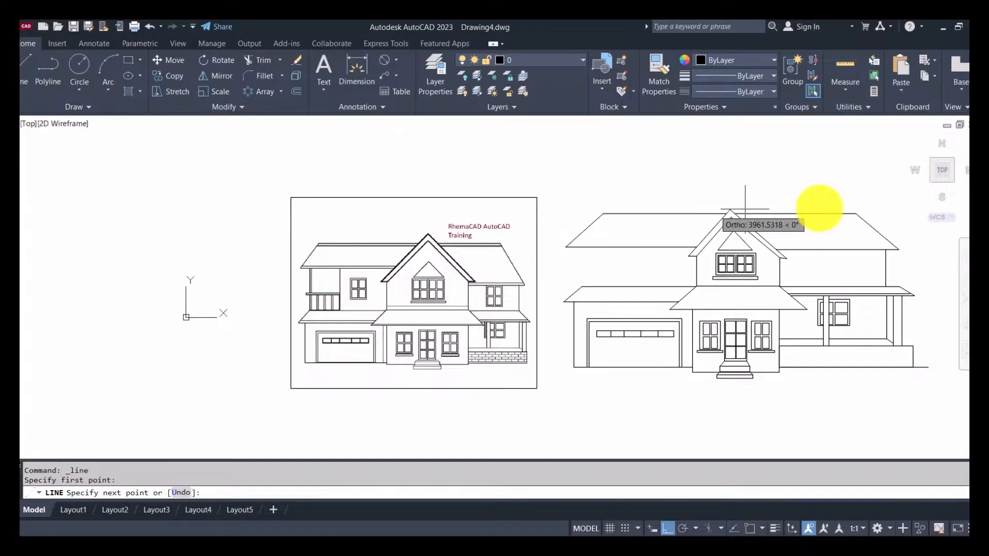
pyautogui.click(873, 223)
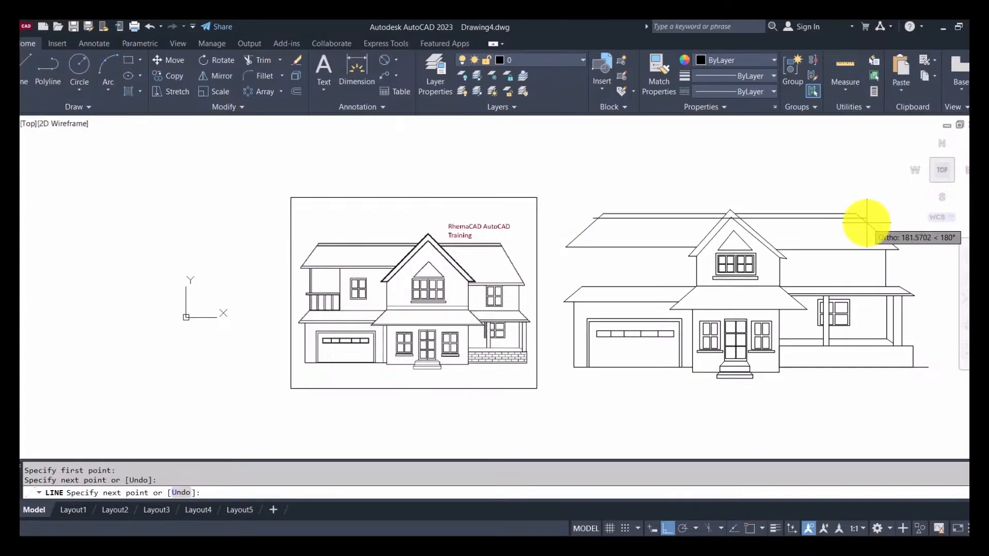
pyautogui.press('Escape')
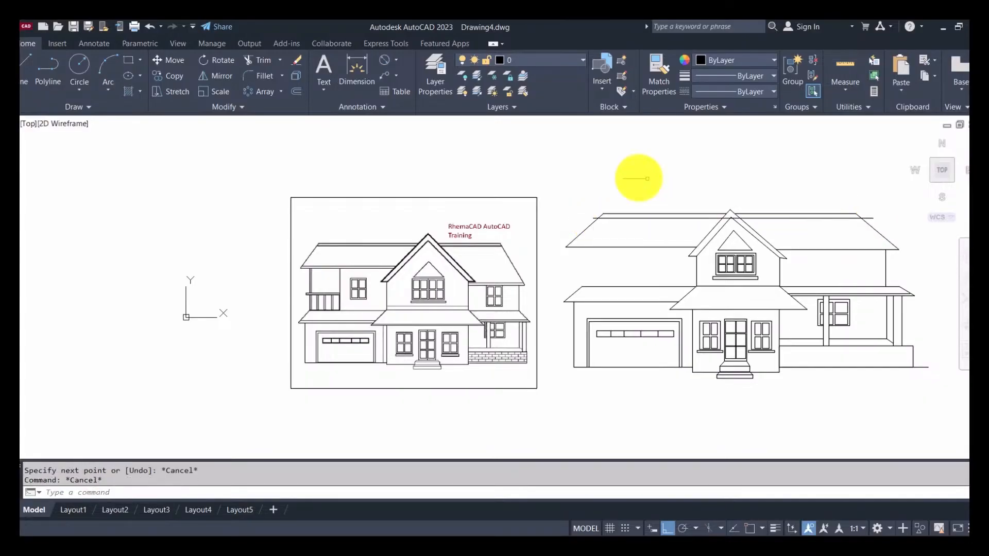
# Trim the second ridge line's overshooting ends beyond the left and right main roof slopes.
pyautogui.click(255, 60)
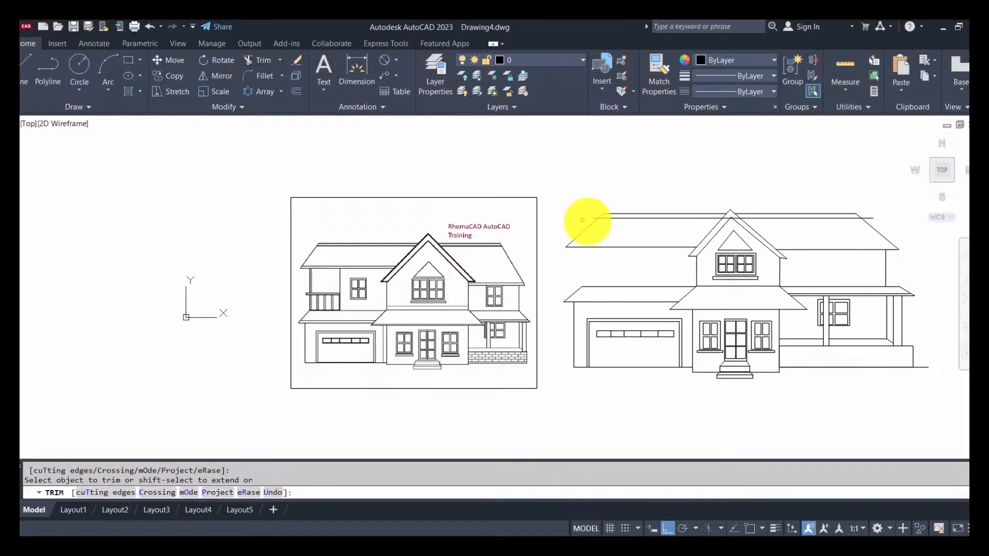
pyautogui.click(597, 214)
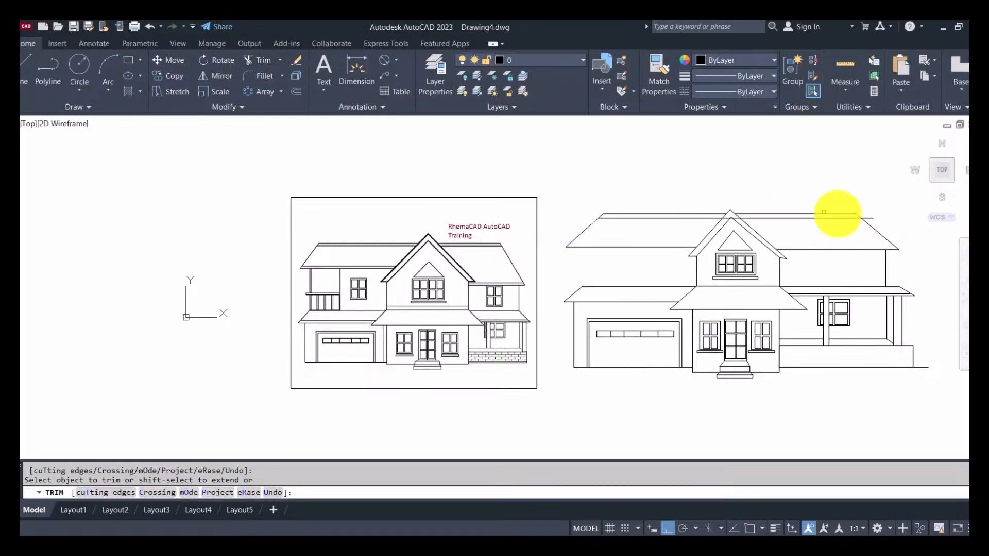
pyautogui.click(873, 217)
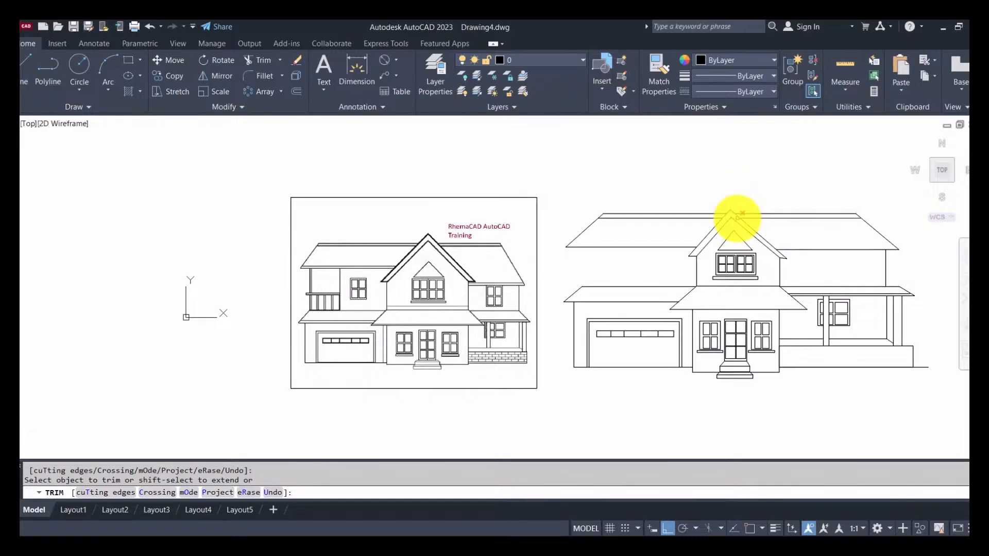
pyautogui.press('Escape')
pyautogui.press('Escape')
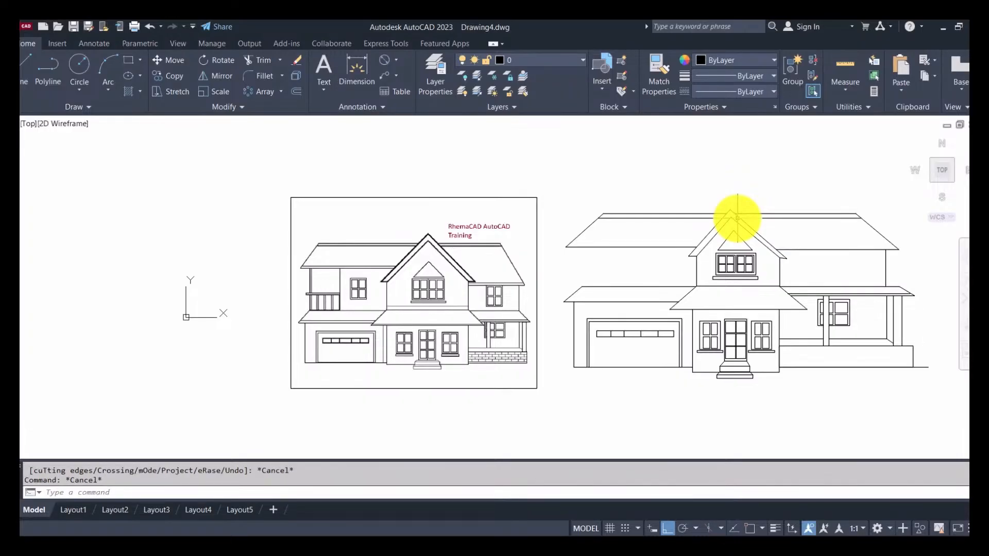
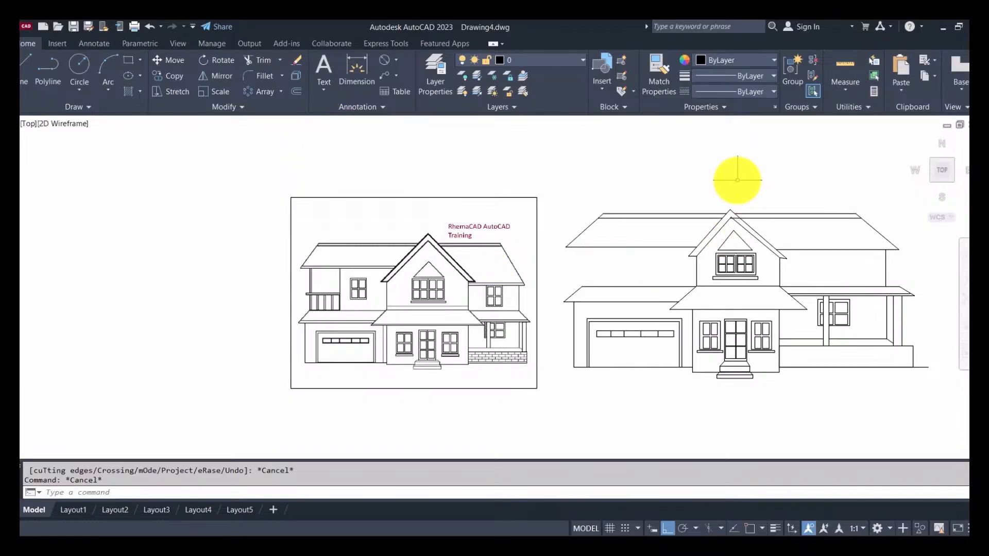
# Trim the second ridge line's segment inside the peak of the central gable.
pyautogui.scroll(5, 736, 211)
pyautogui.scroll(2, 720, 257)
pyautogui.write('tr')
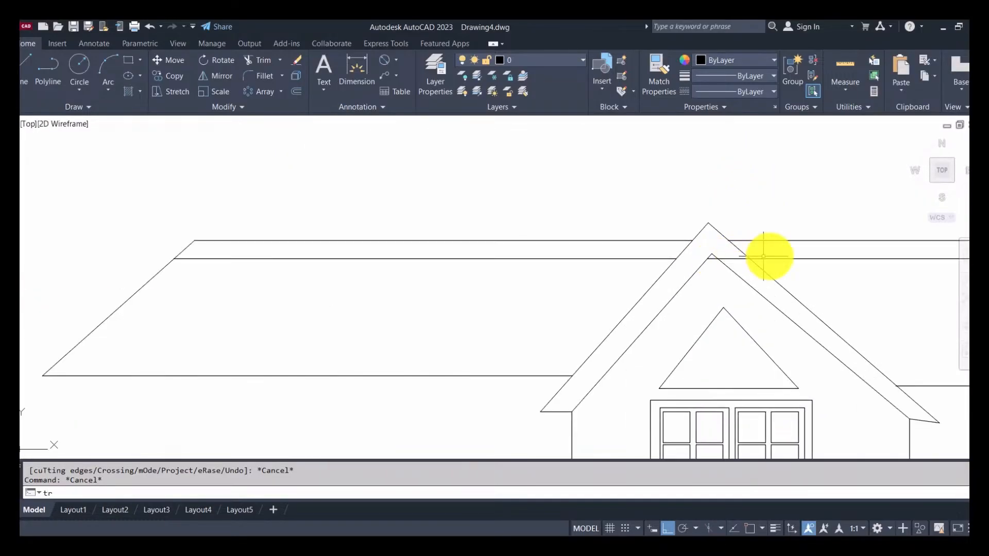
pyautogui.press('space')
pyautogui.click(724, 259)
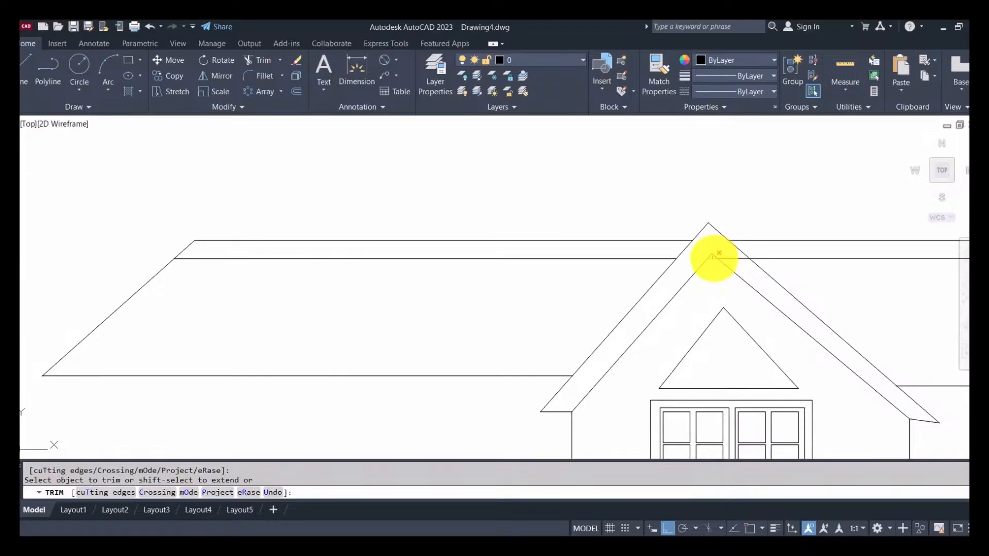
pyautogui.scroll(-6, 711, 258)
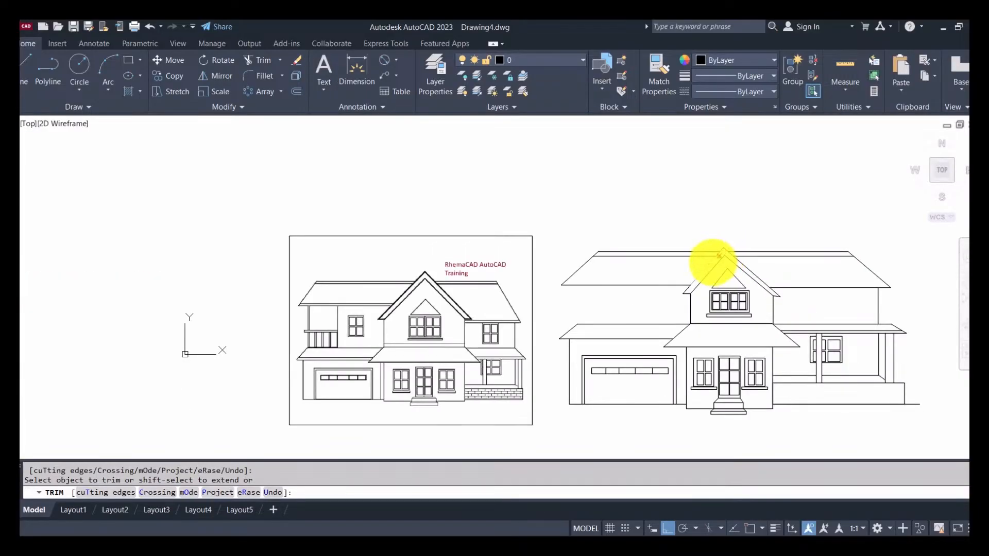
pyautogui.press('Escape')
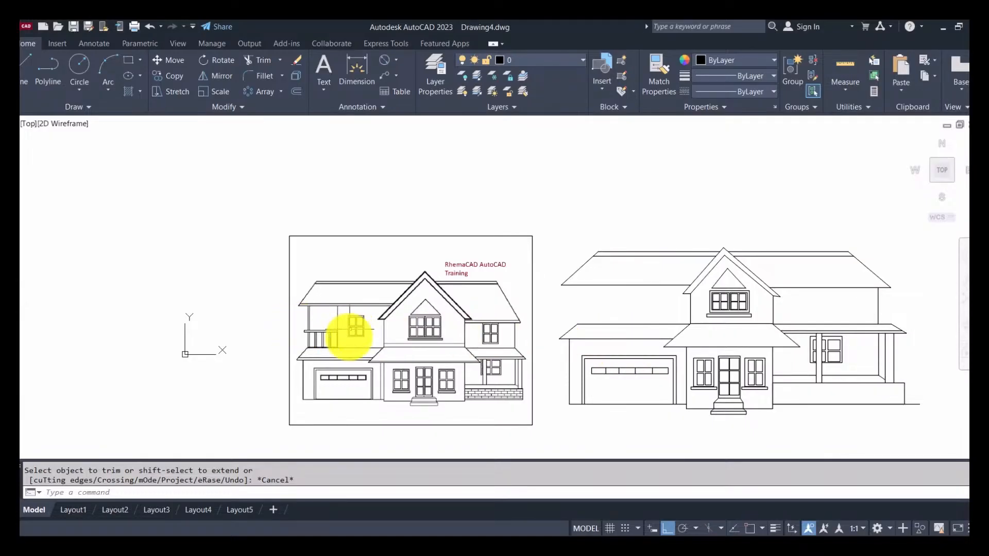
# Draw two vertical balcony lines from the left main eave to the garage roof, the inner one about 1849 units long and the other nearer the roof's outer end.
pyautogui.click(23, 67)
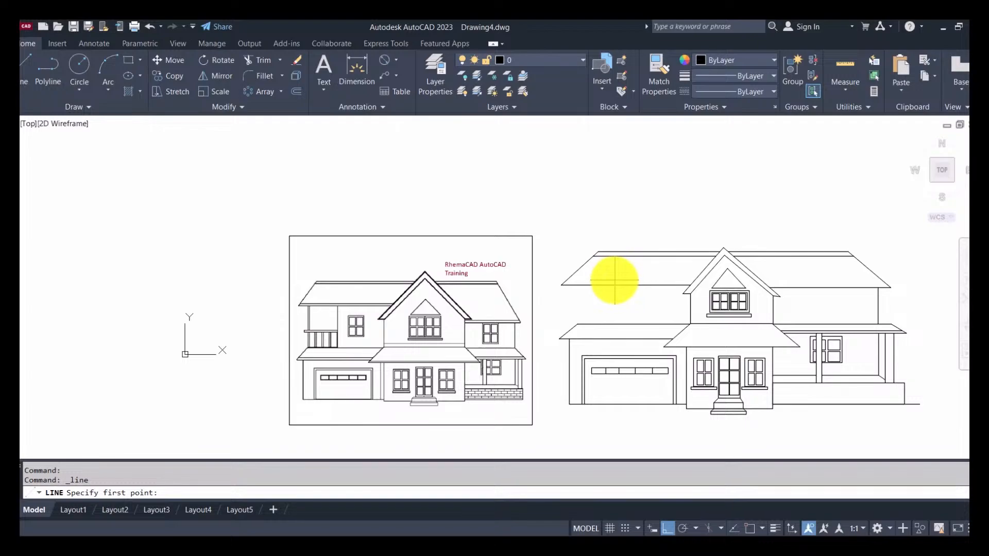
pyautogui.click(620, 281)
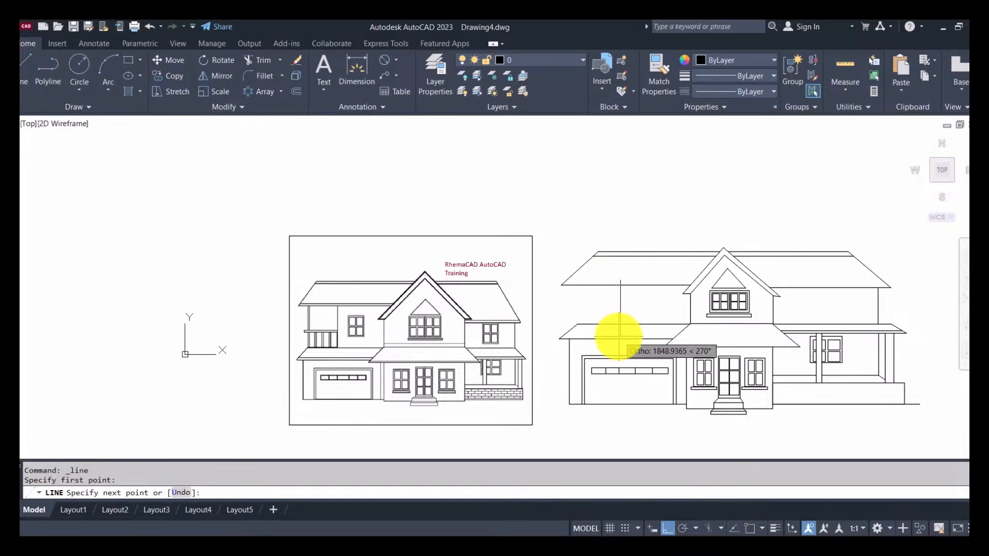
pyautogui.click(618, 334)
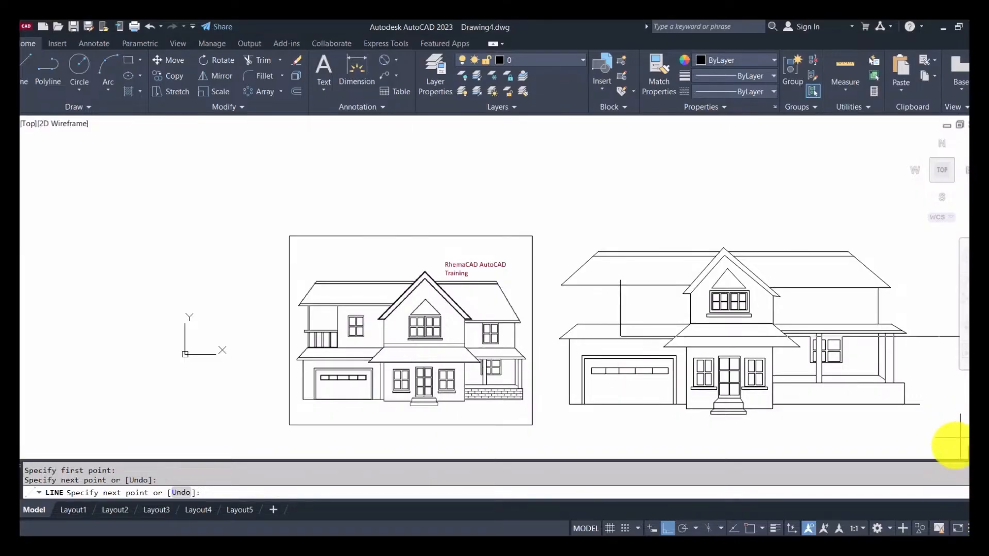
pyautogui.press('Escape')
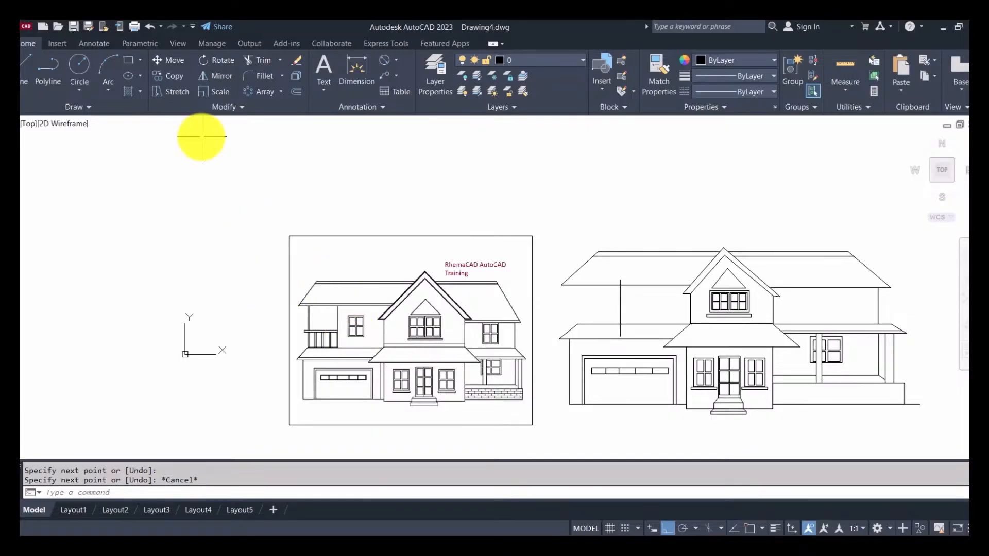
pyautogui.click(28, 67)
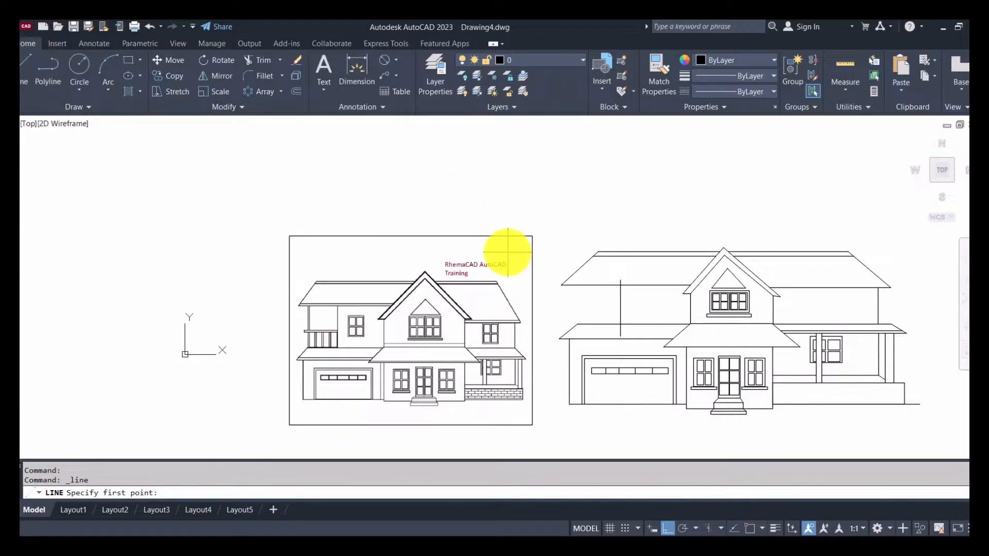
pyautogui.click(582, 281)
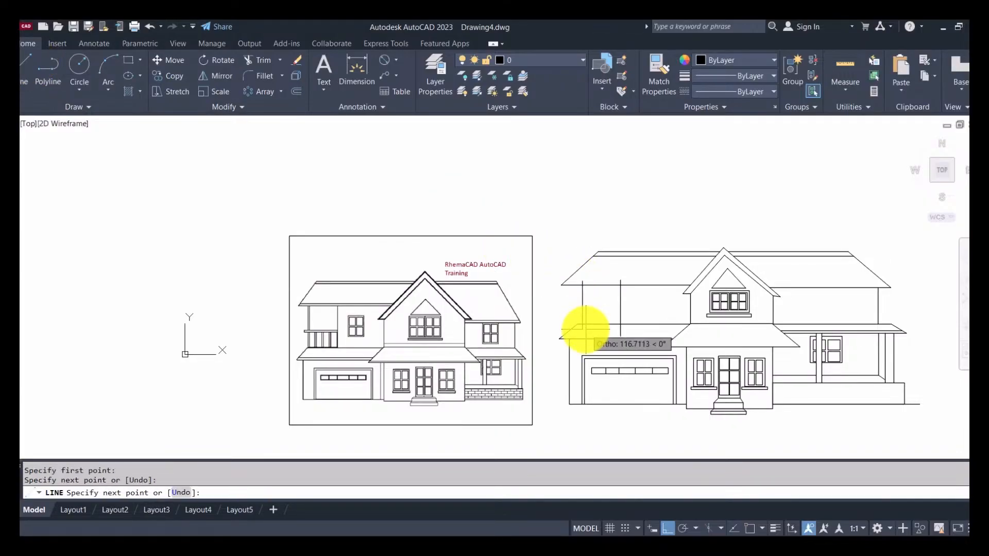
pyautogui.click(585, 328)
pyautogui.press('Escape')
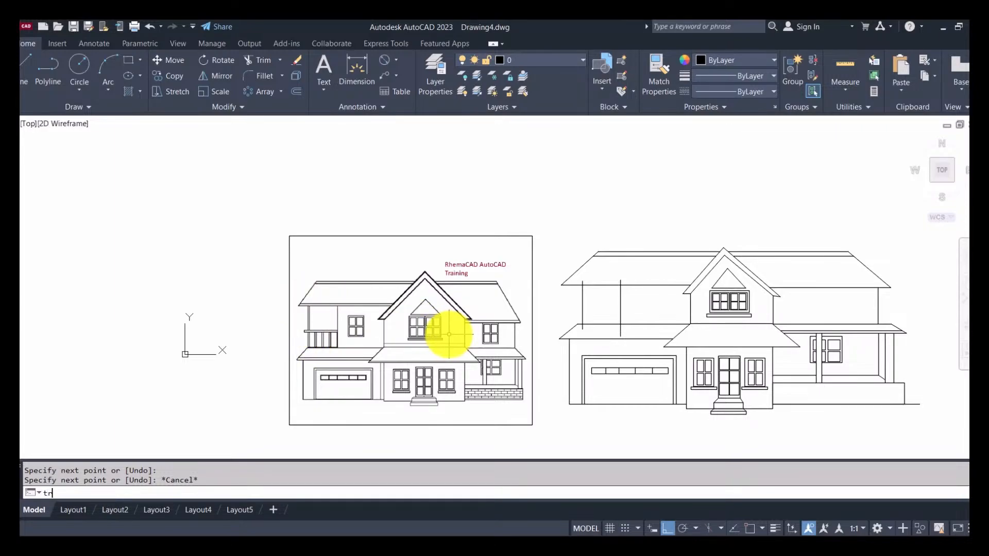
# Trim the ends of both vertical balcony lines that overshoot the main eave and the garage roof's upper edge.
pyautogui.press('Return')
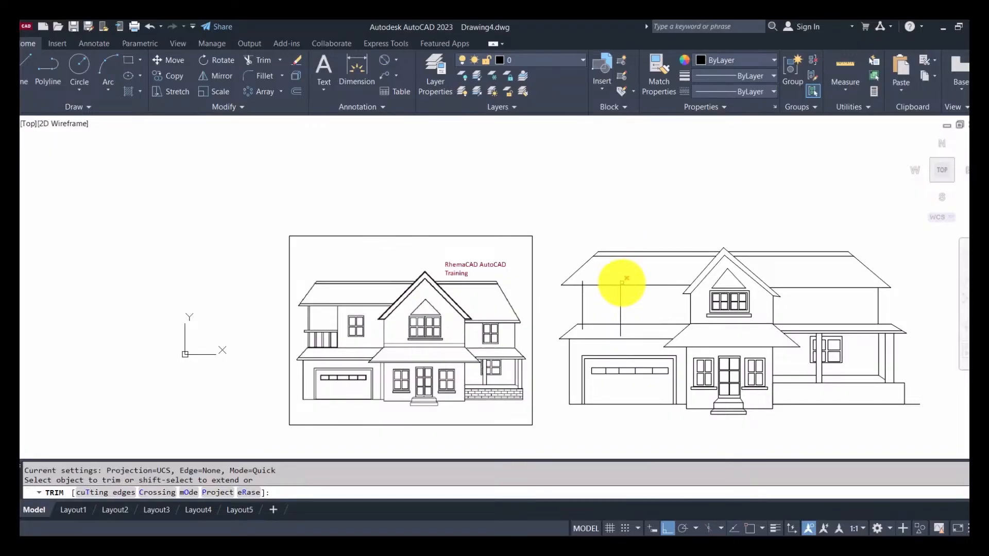
pyautogui.click(622, 282)
pyautogui.click(583, 281)
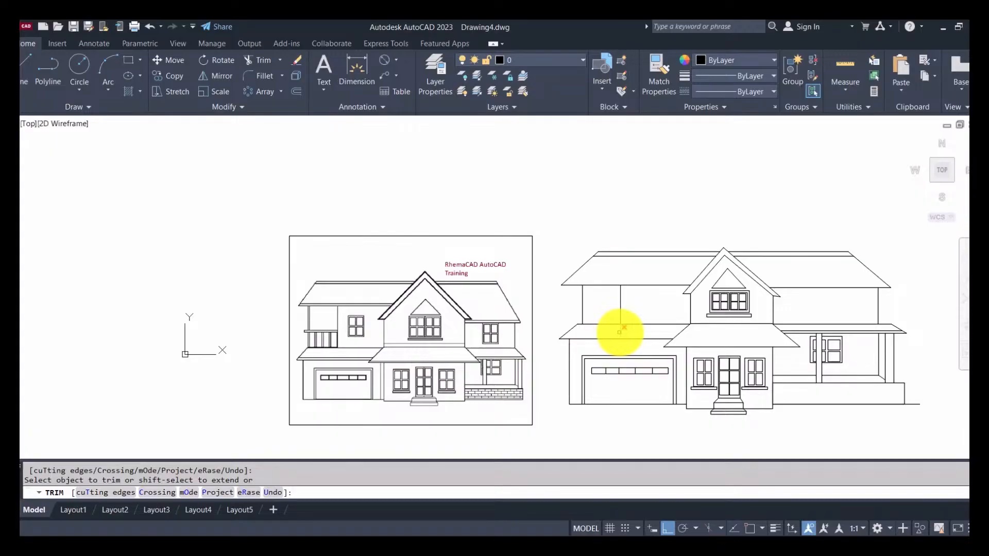
pyautogui.press('Escape')
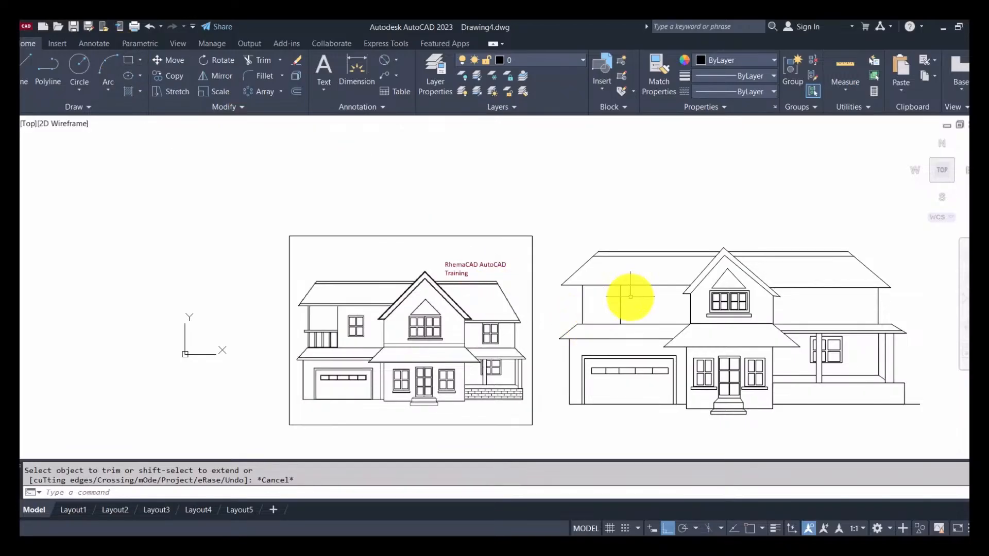
# Draw a thin horizontal rectangle as the balcony handrail, from the inner vertical line to just past the outer one.
pyautogui.click(128, 58)
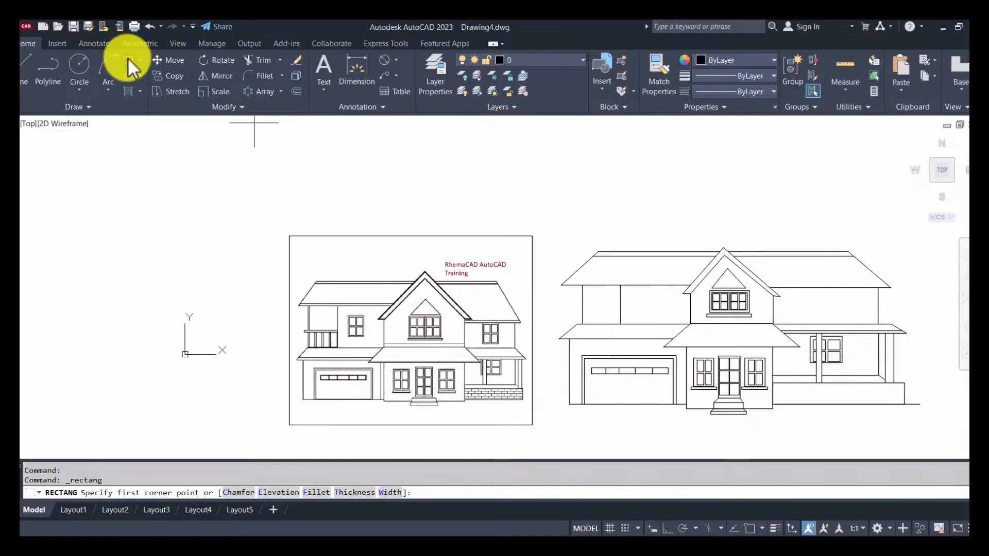
pyautogui.click(620, 306)
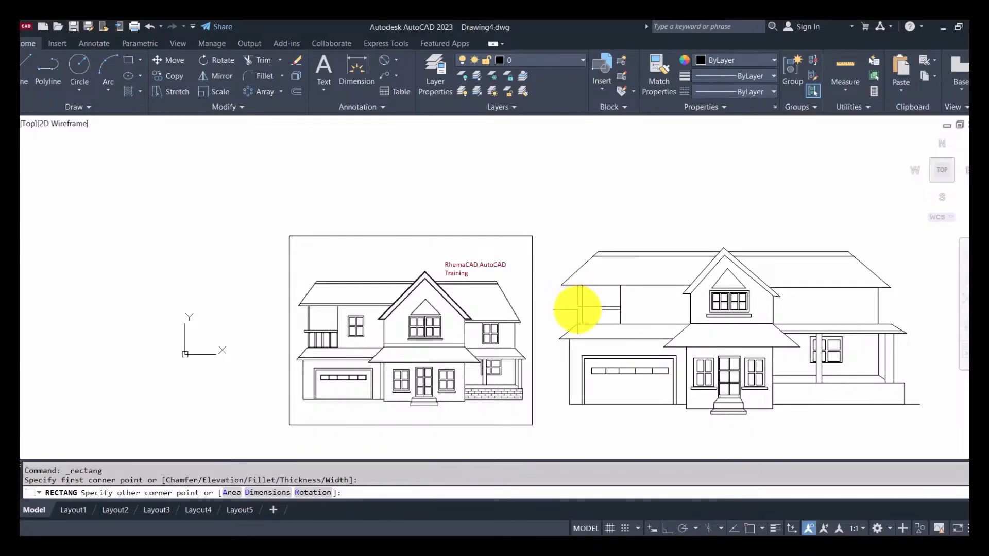
pyautogui.click(577, 309)
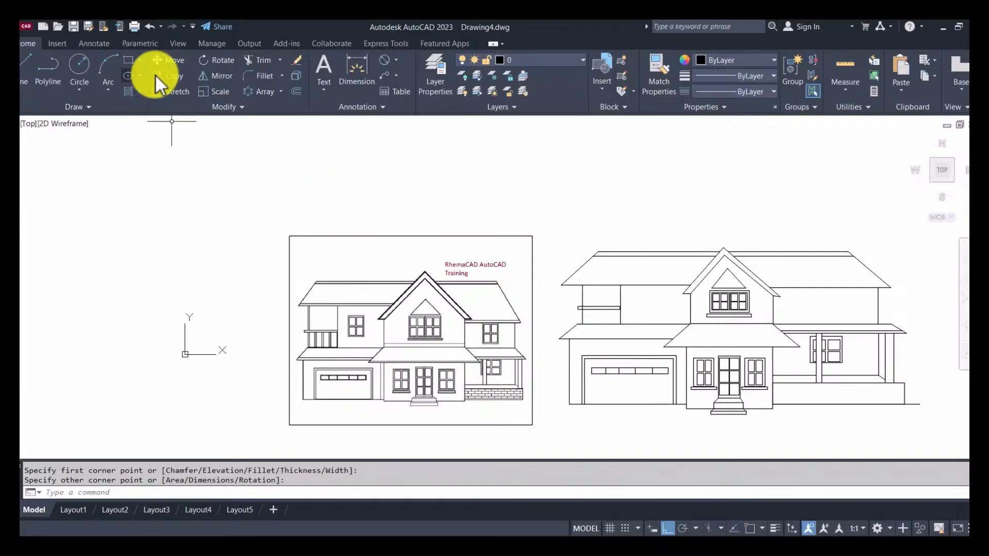
# With Ortho on, stretch the handrail rectangle's right edge to meet the inner vertical wall line.
pyautogui.click(128, 59)
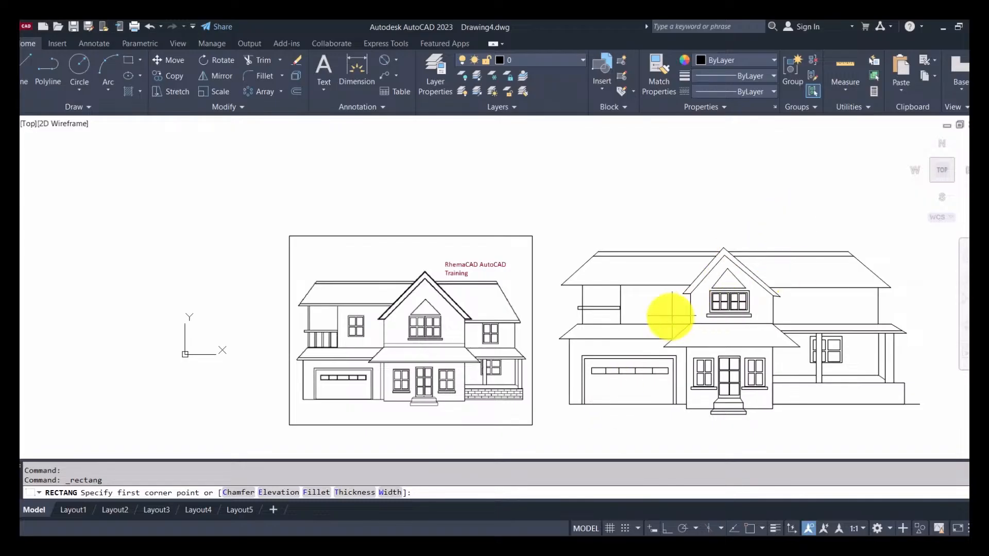
pyautogui.scroll(8, 599, 320)
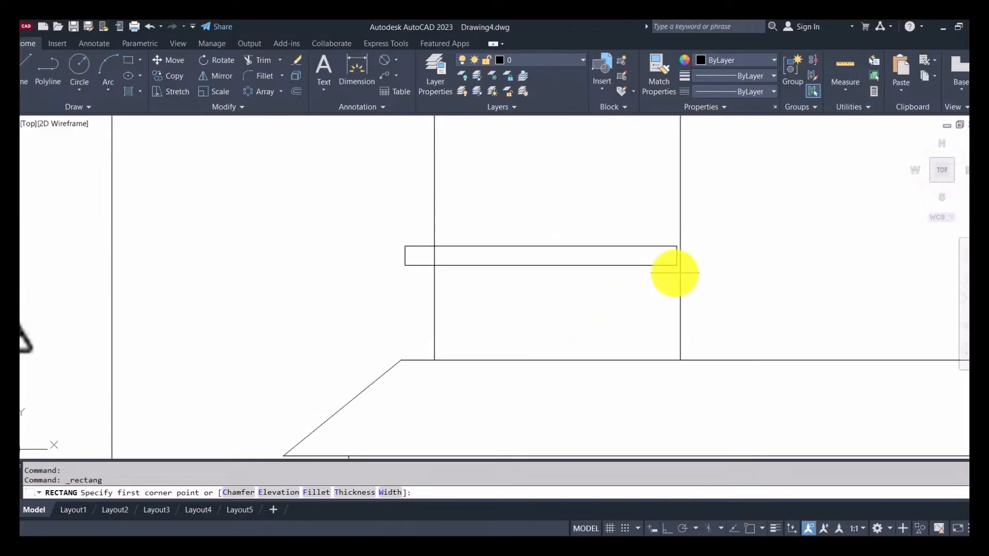
pyautogui.press('Escape')
pyautogui.press('F8')
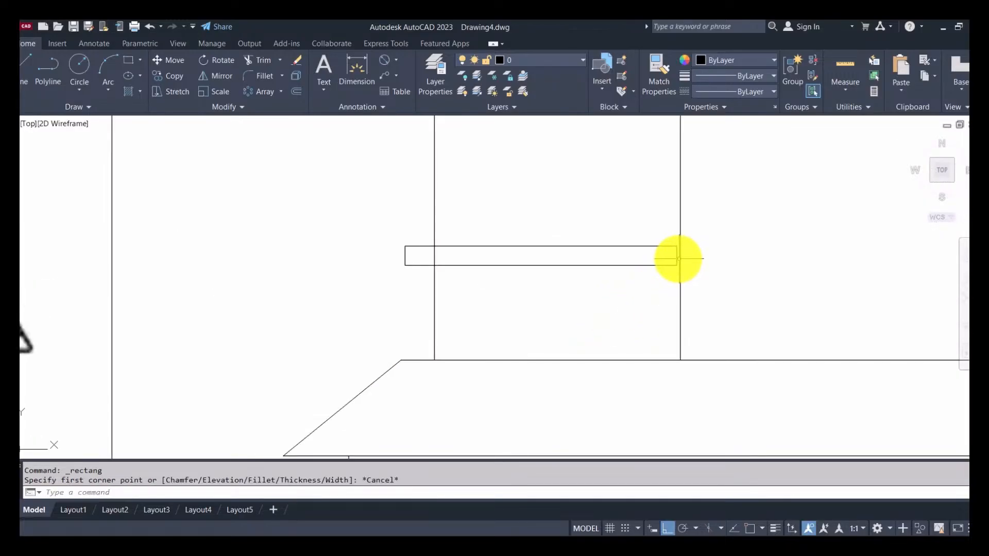
pyautogui.click(676, 255)
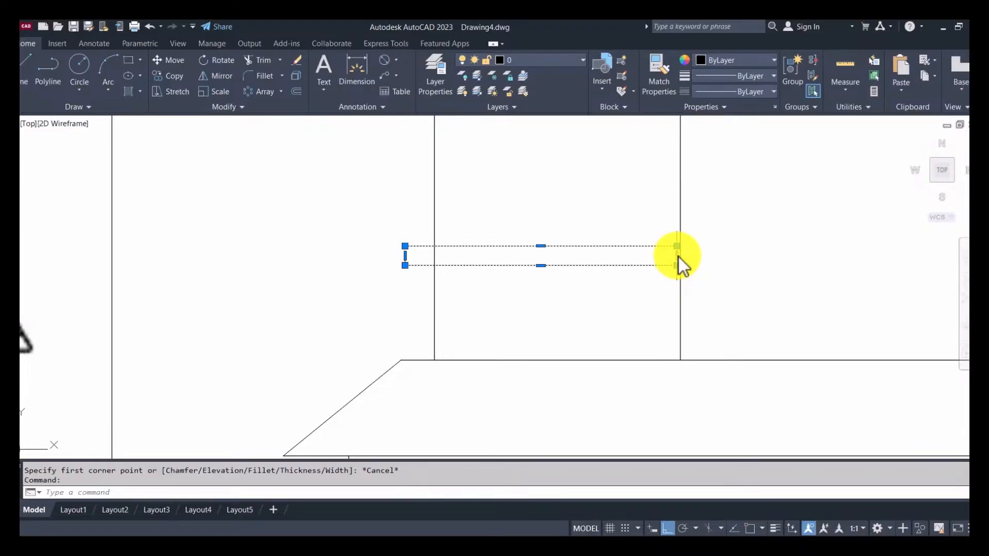
pyautogui.click(677, 256)
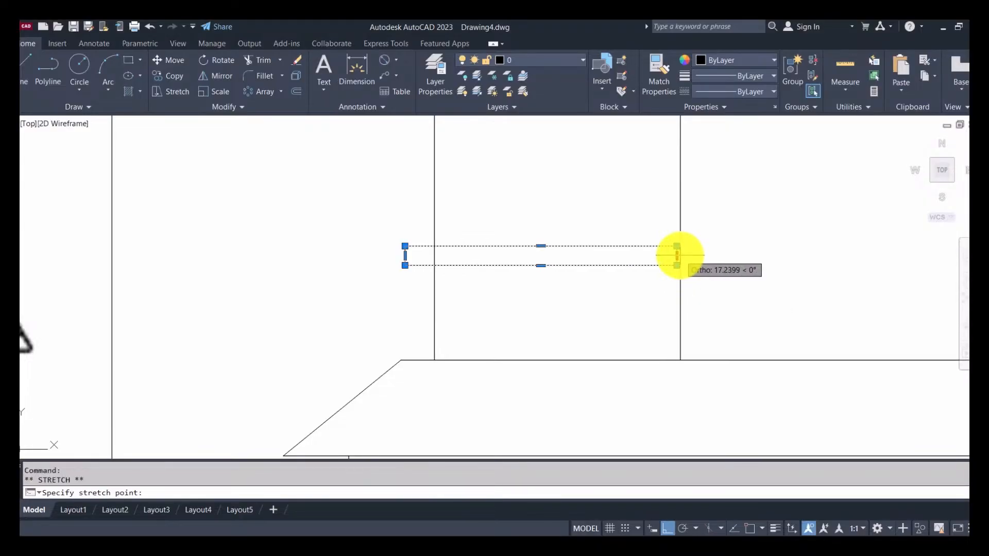
pyautogui.press('Escape')
pyautogui.press('Escape')
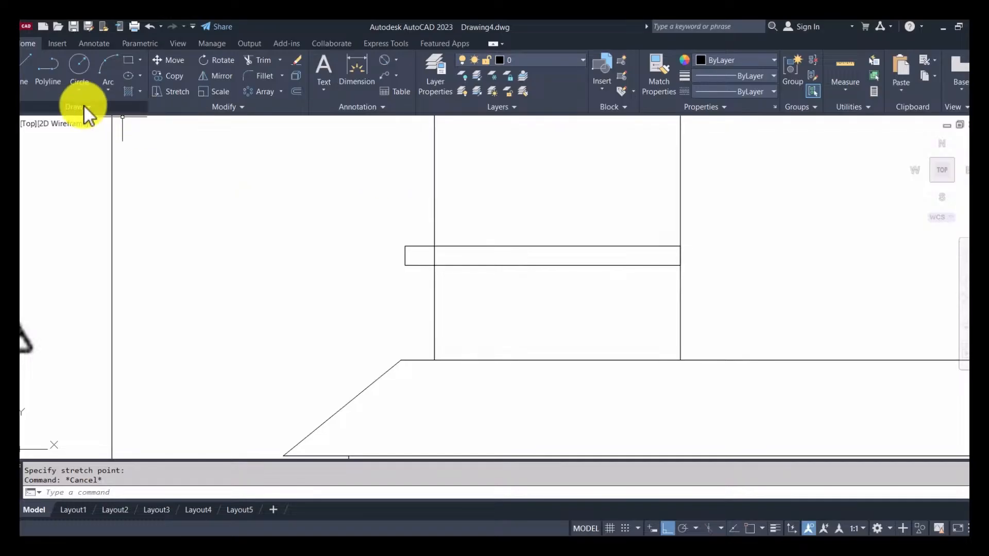
# Draw a narrow vertical rectangle as a baluster from the handrail's underside down to the garage roof's upper edge.
pyautogui.click(128, 60)
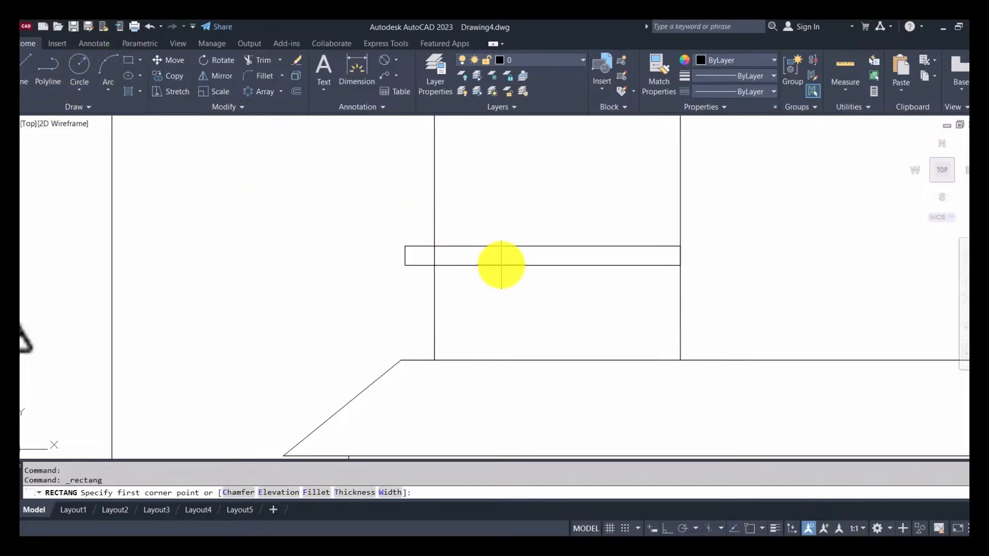
pyautogui.click(486, 266)
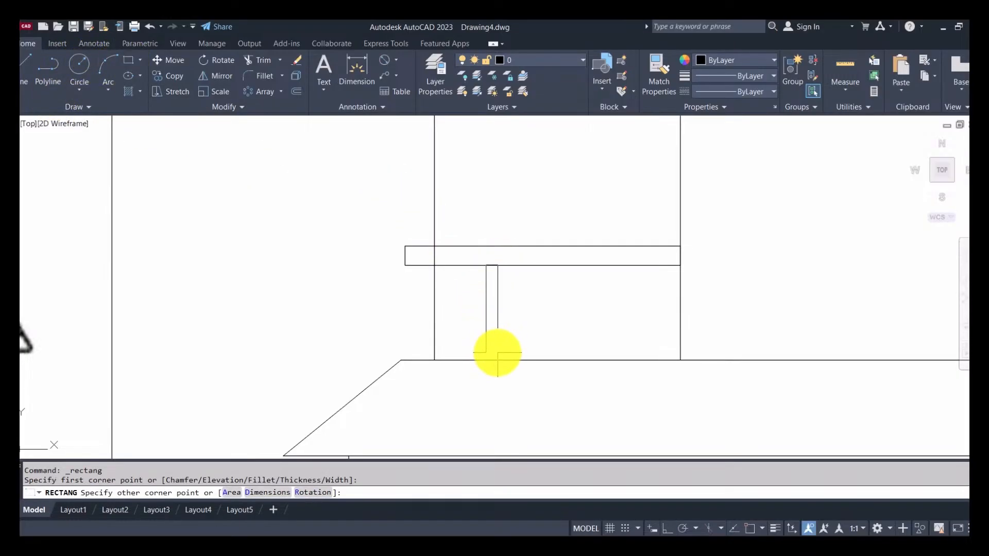
pyautogui.click(500, 360)
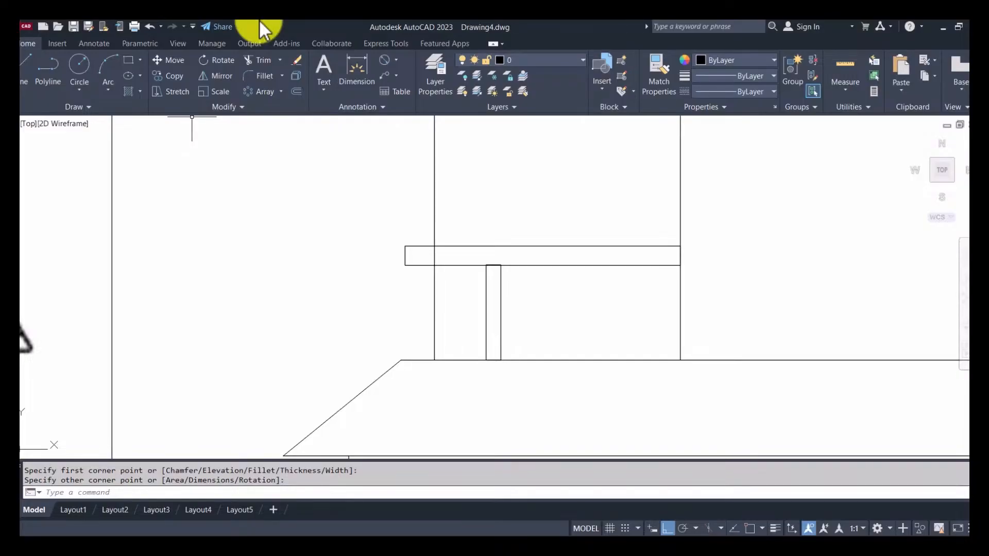
# Copy the baluster horizontally to the right twice at roughly even spacing, with the farther copy about 588 units from the original.
pyautogui.click(171, 75)
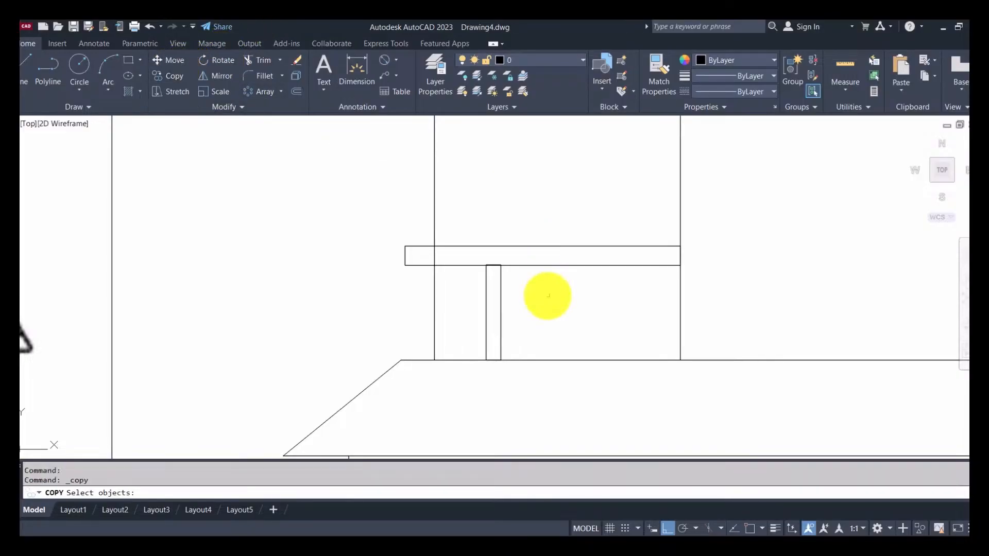
pyautogui.click(501, 290)
pyautogui.press('Return')
pyautogui.click(496, 291)
pyautogui.click(550, 290)
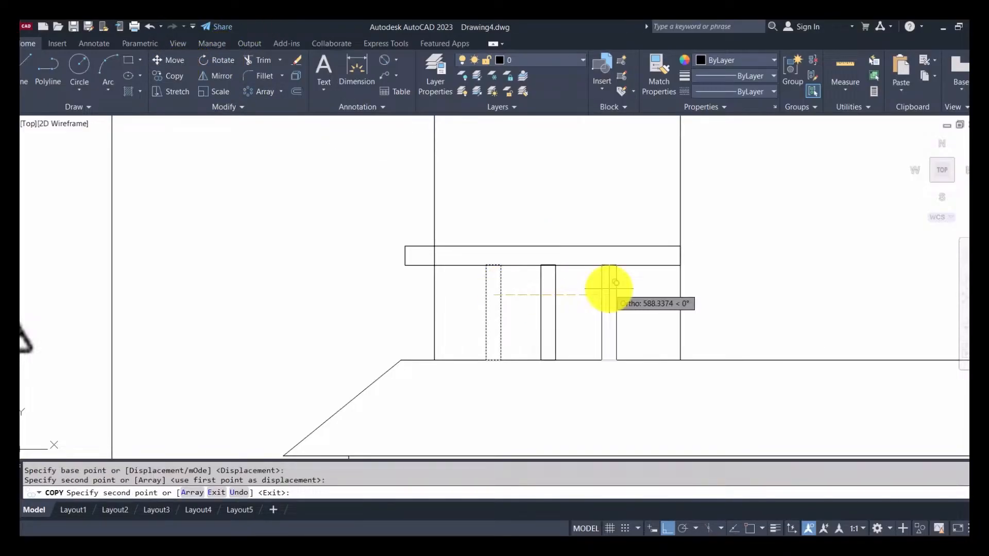
pyautogui.click(609, 289)
pyautogui.press('Escape')
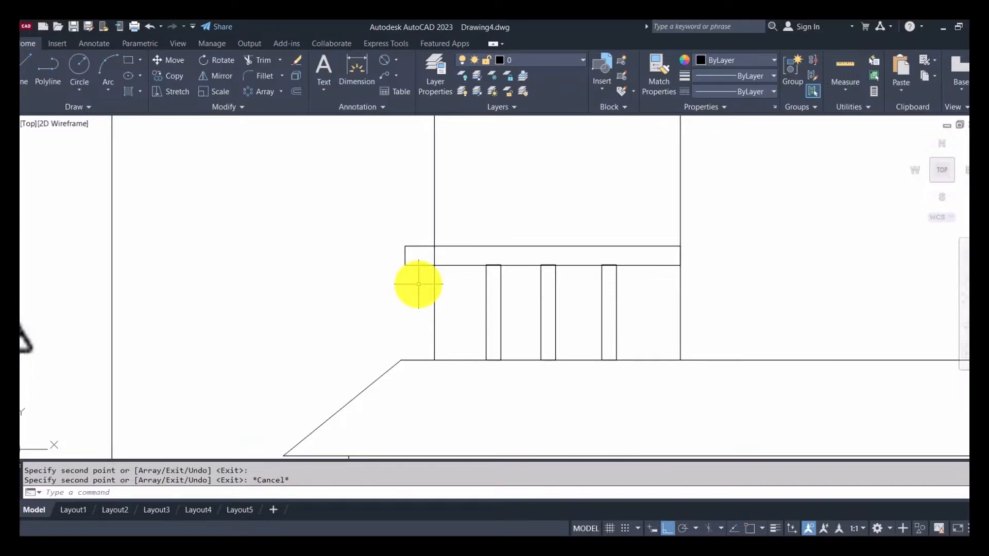
pyautogui.scroll(-5, 322, 314)
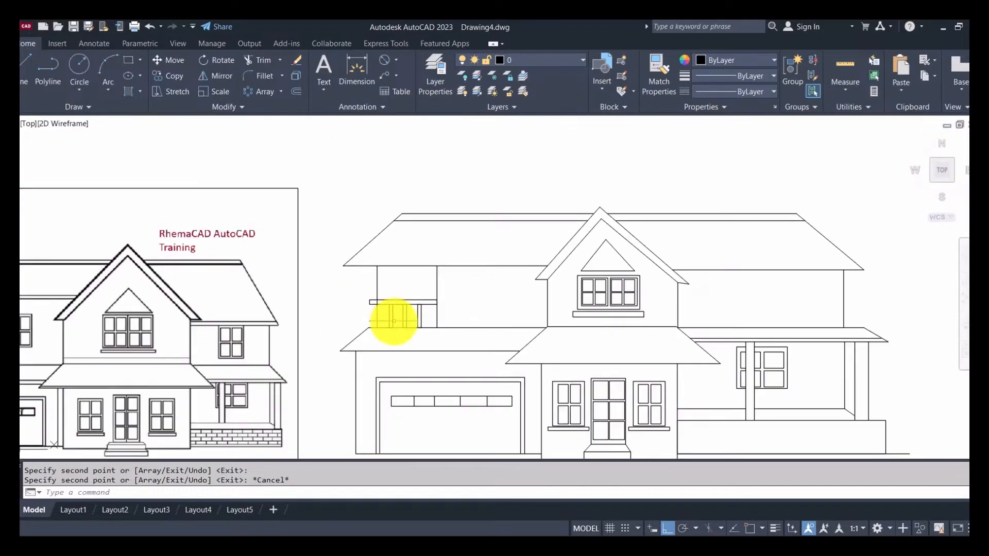
# Trim the portion of the outer vertical balcony line that crosses the handrail rectangle.
pyautogui.scroll(5, 382, 315)
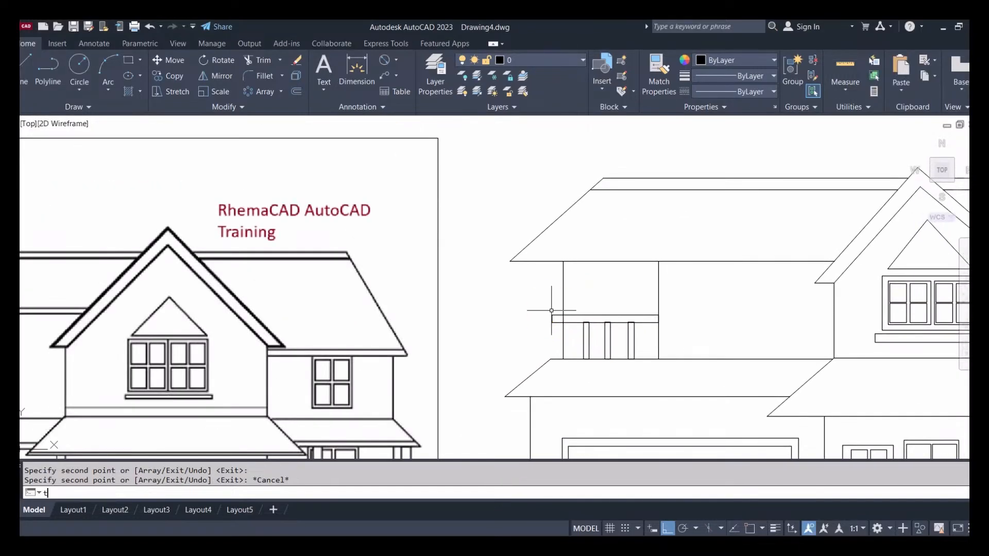
pyautogui.write('r')
pyautogui.press('Return')
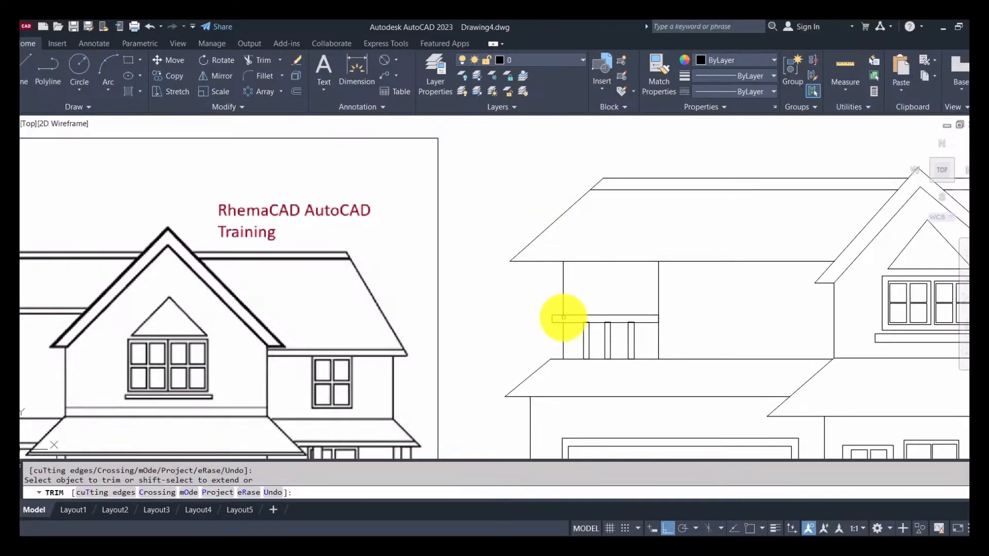
pyautogui.click(563, 318)
pyautogui.press('Escape')
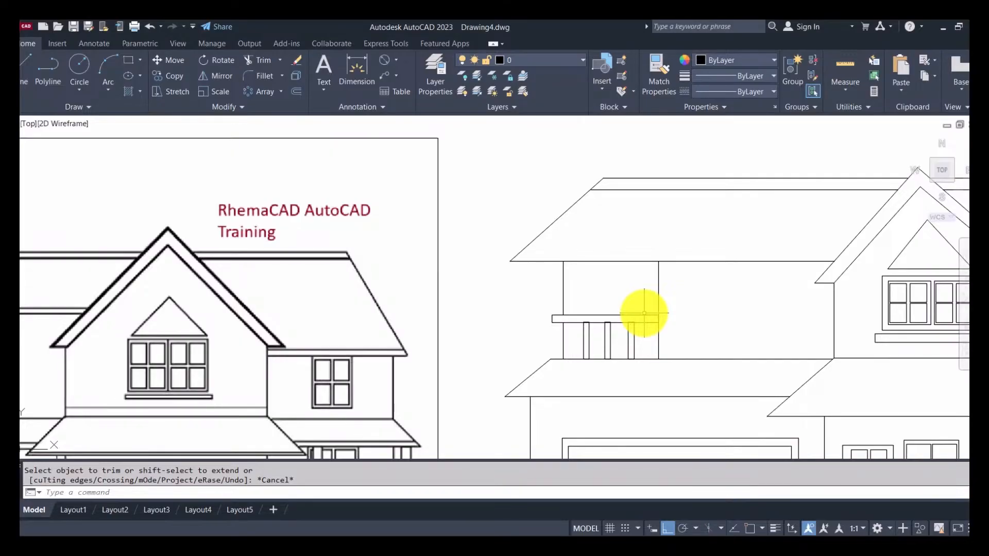
# Copy both segments of the outer vertical balcony line a short distance to the right to form a narrow post.
pyautogui.write('zoom')
pyautogui.press('Return')
pyautogui.press('Return')
pyautogui.moveTo(644, 312)
pyautogui.mouseDown()
pyautogui.moveTo(636, 353)
pyautogui.moveTo(614, 348)
pyautogui.moveTo(560, 472)
pyautogui.mouseUp()
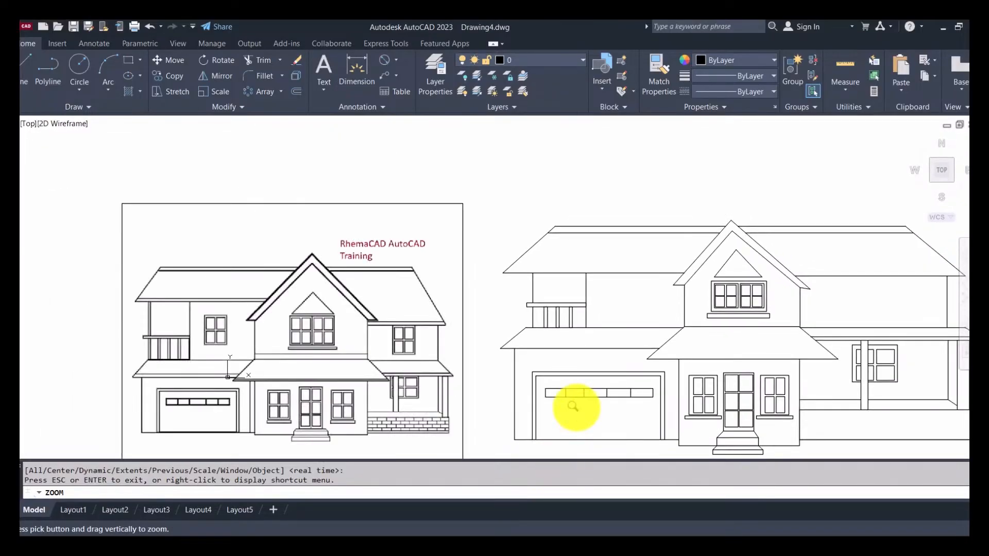
pyautogui.press('Escape')
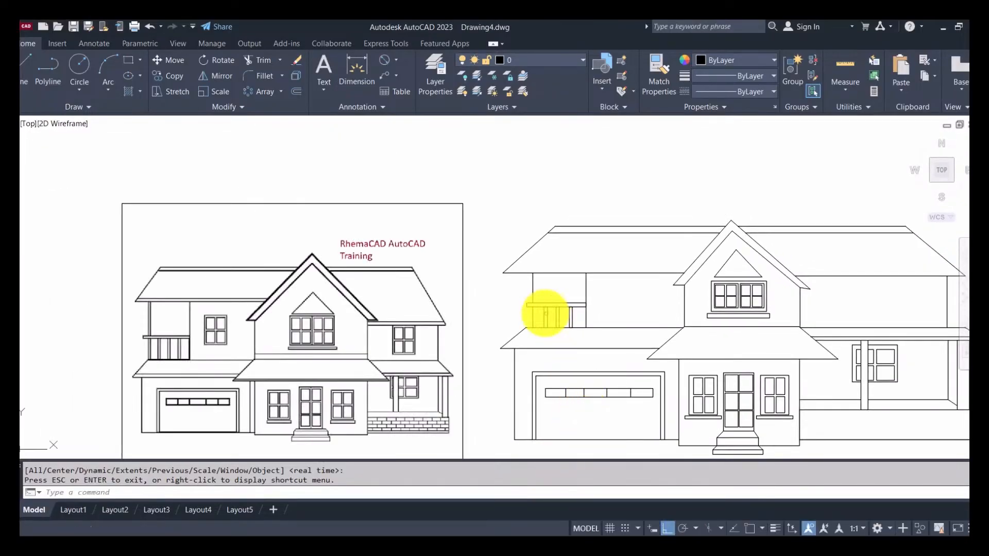
pyautogui.click(168, 80)
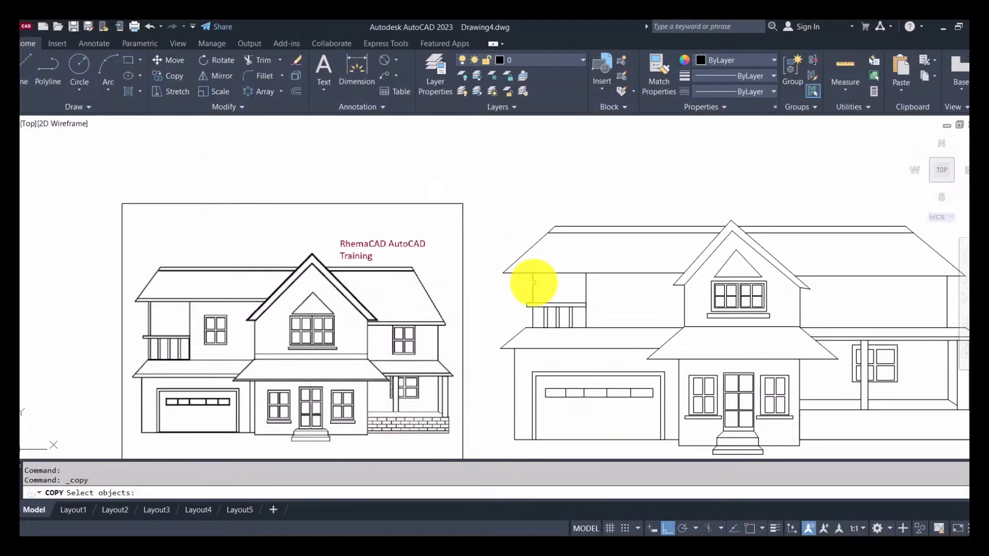
pyautogui.click(534, 282)
pyautogui.click(531, 312)
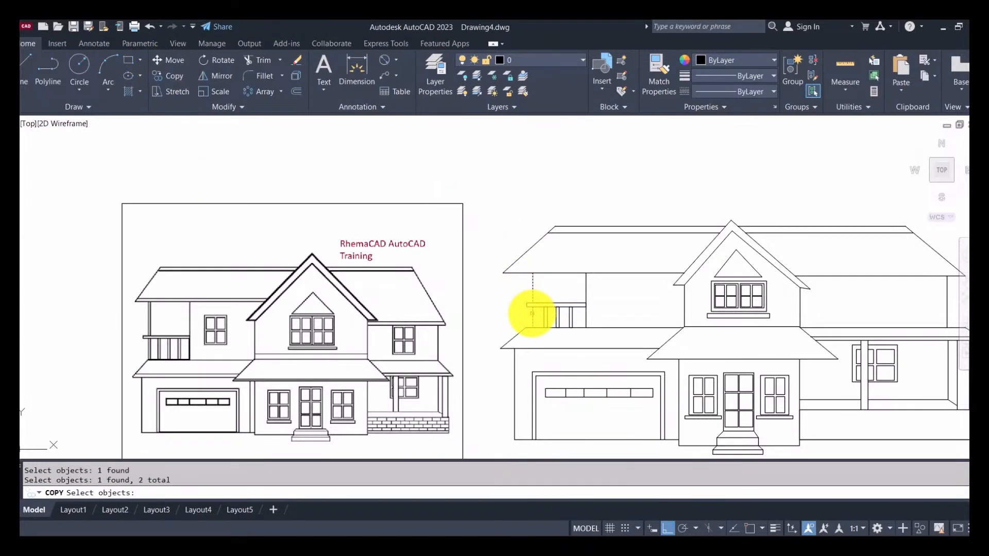
pyautogui.press('Return')
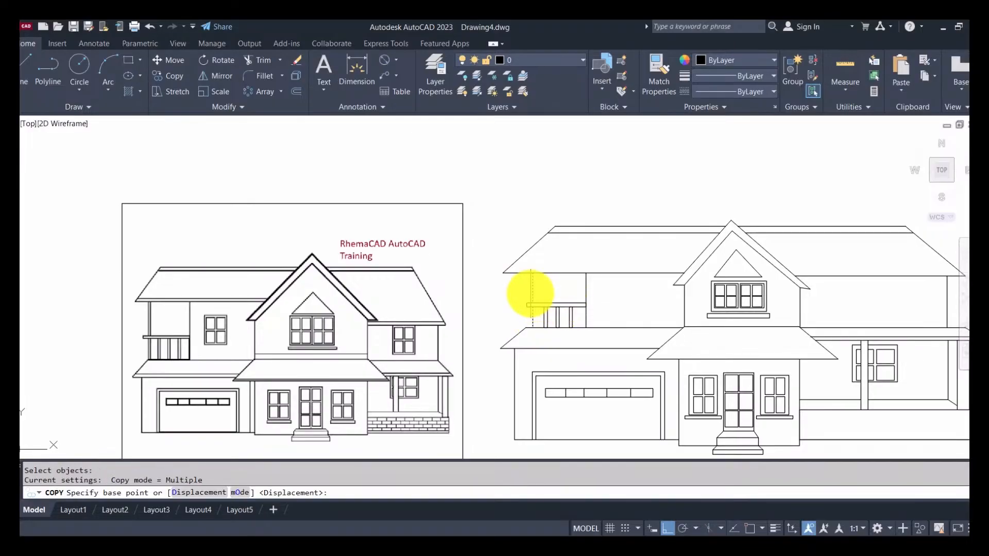
pyautogui.click(530, 292)
pyautogui.click(535, 291)
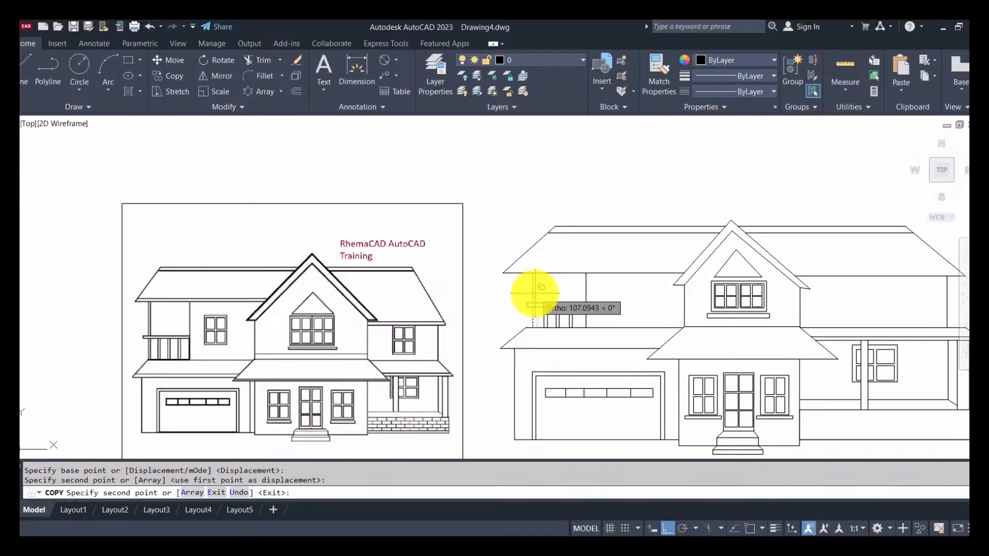
pyautogui.press('Escape')
pyautogui.press('Escape')
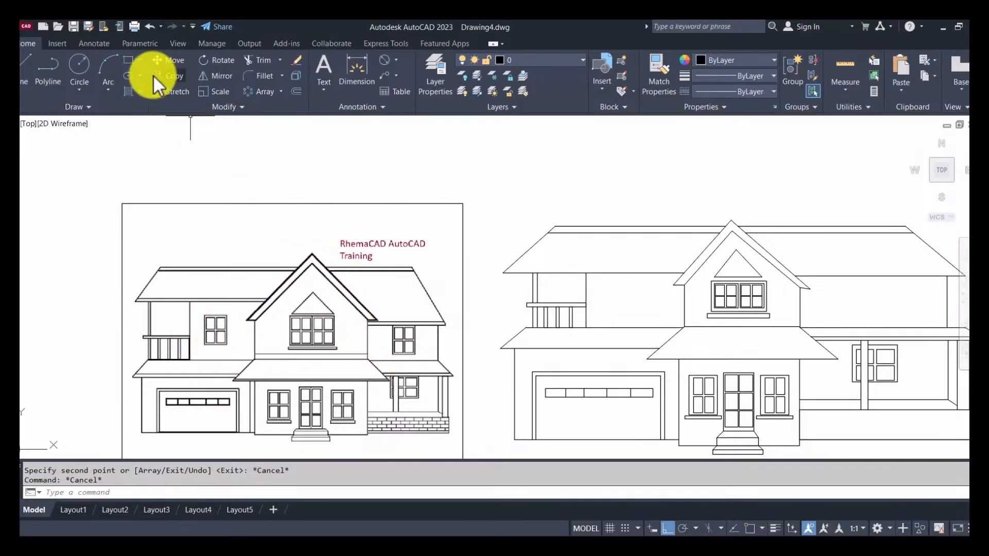
# Draw a nearly square rectangle as the window outline on the upper-storey wall between the balcony and the central gable.
pyautogui.click(128, 59)
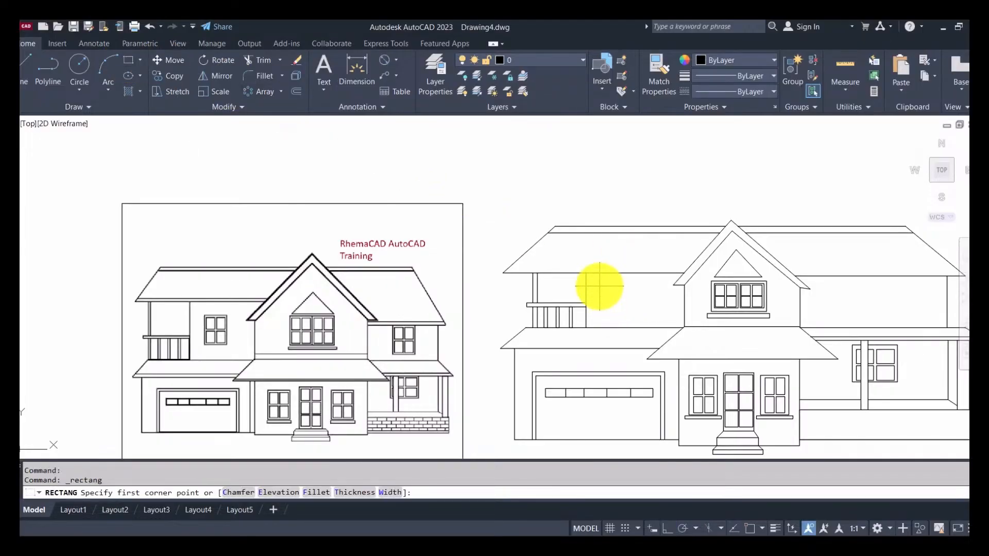
pyautogui.click(599, 286)
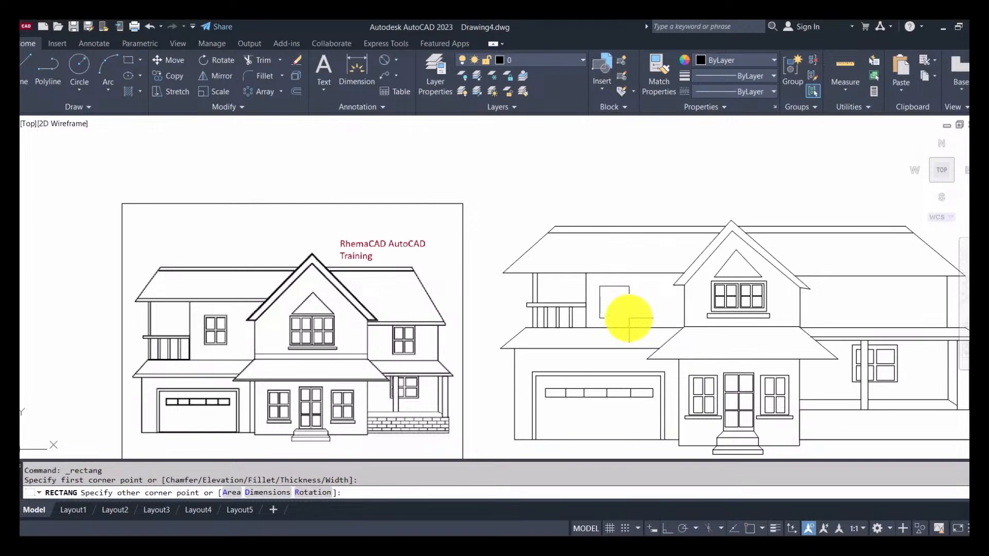
pyautogui.click(629, 318)
pyautogui.press('F8')
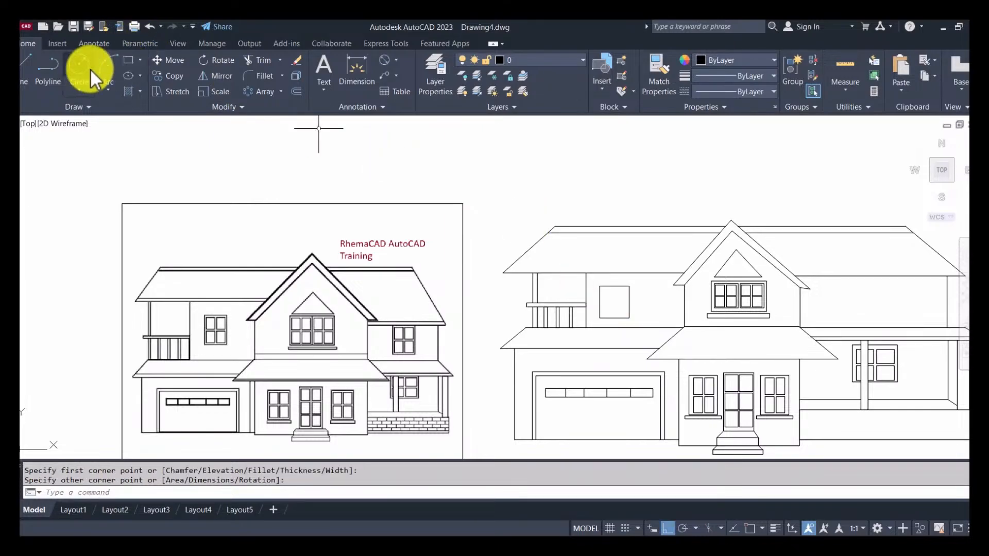
# Draw a small rectangle as a window pane in the upper-left quarter of the new upper-storey window outline.
pyautogui.click(128, 61)
pyautogui.press('F8')
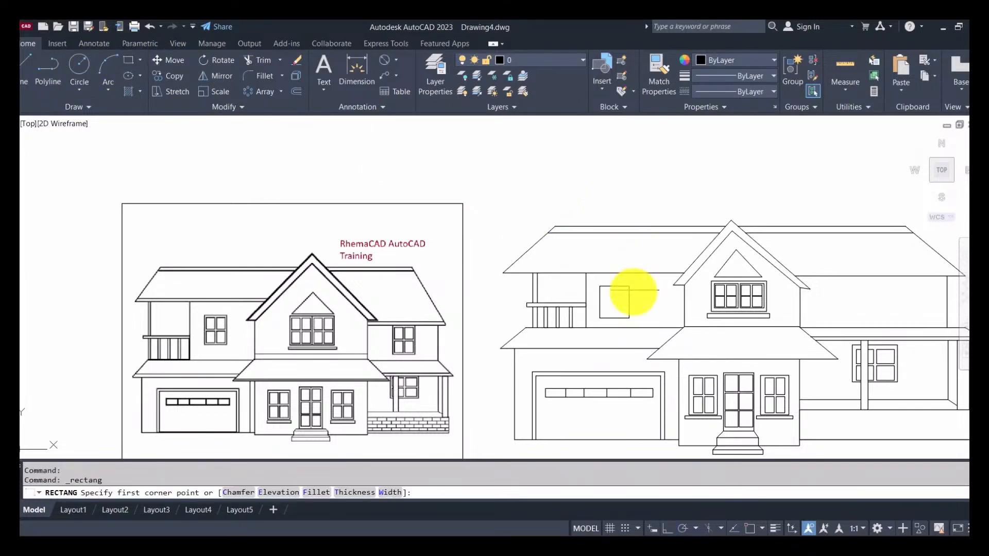
pyautogui.click(600, 287)
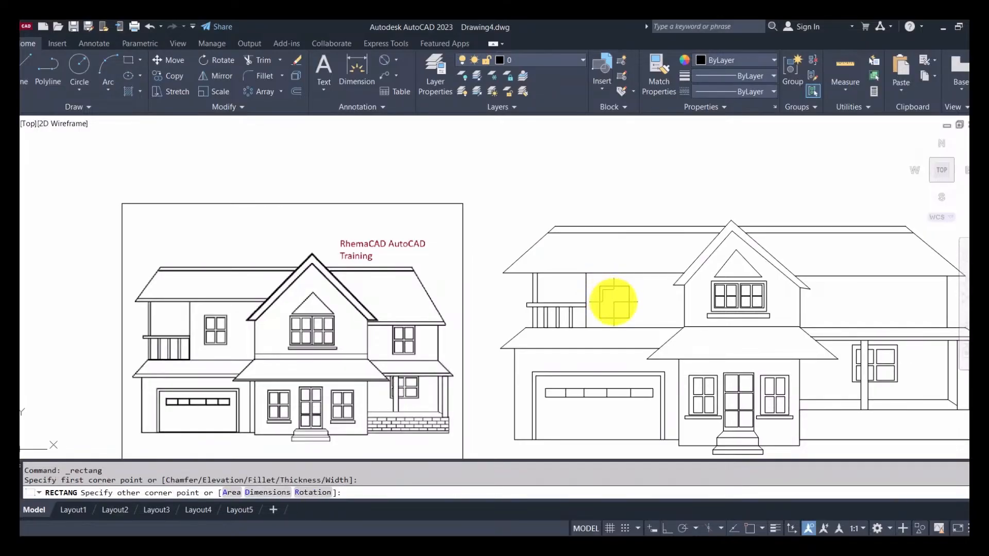
pyautogui.click(628, 318)
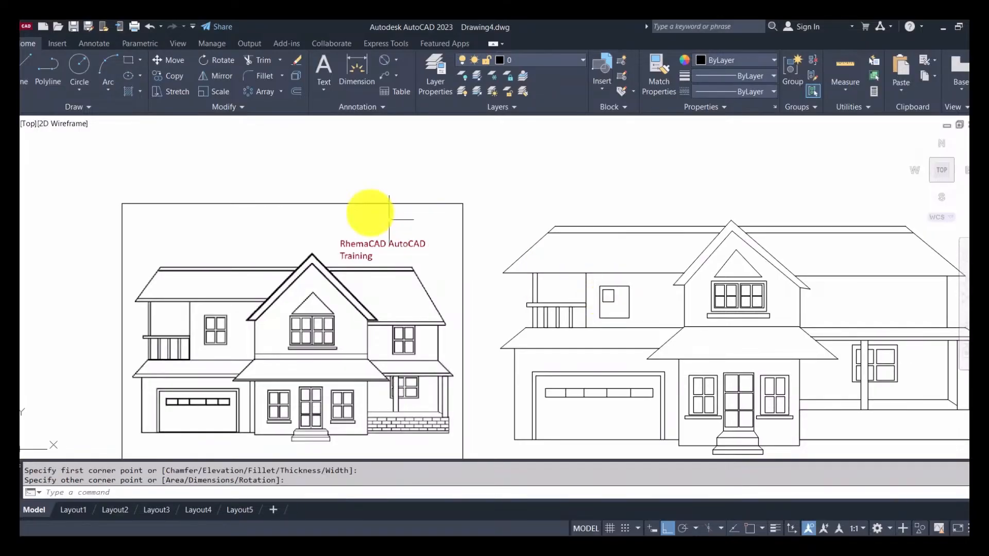
# Copy the small pane horizontally into the upper-right quarter of the window outline.
pyautogui.click(171, 76)
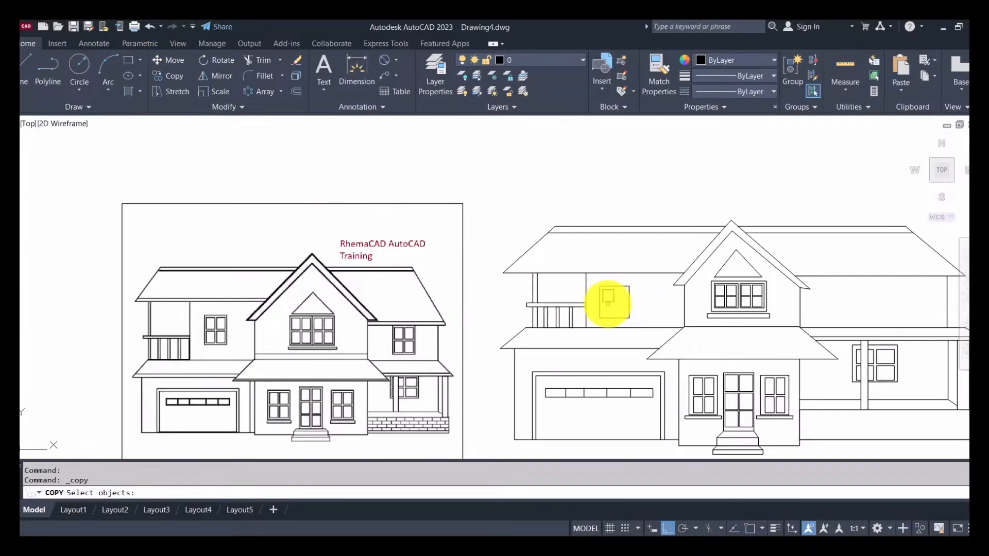
pyautogui.click(608, 297)
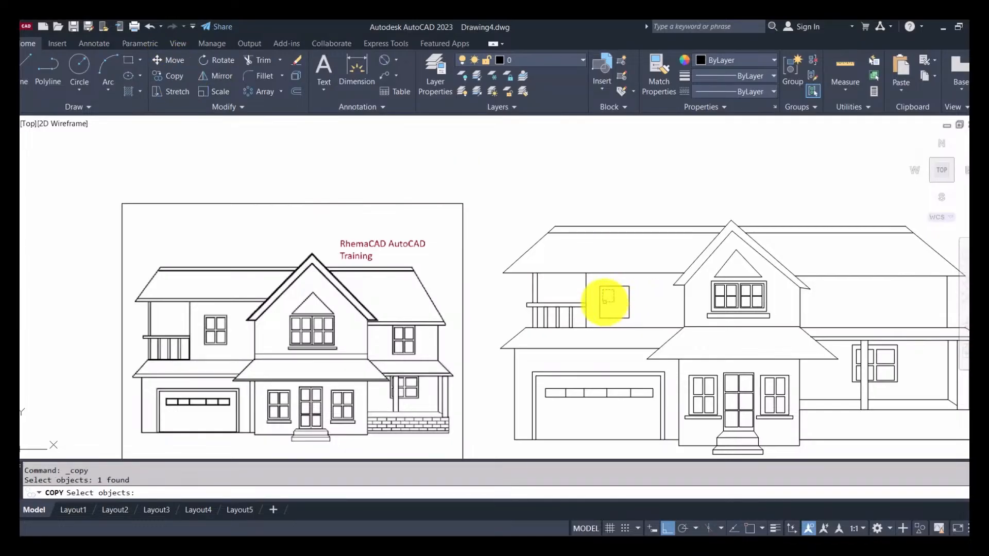
pyautogui.press('Return')
pyautogui.click(604, 302)
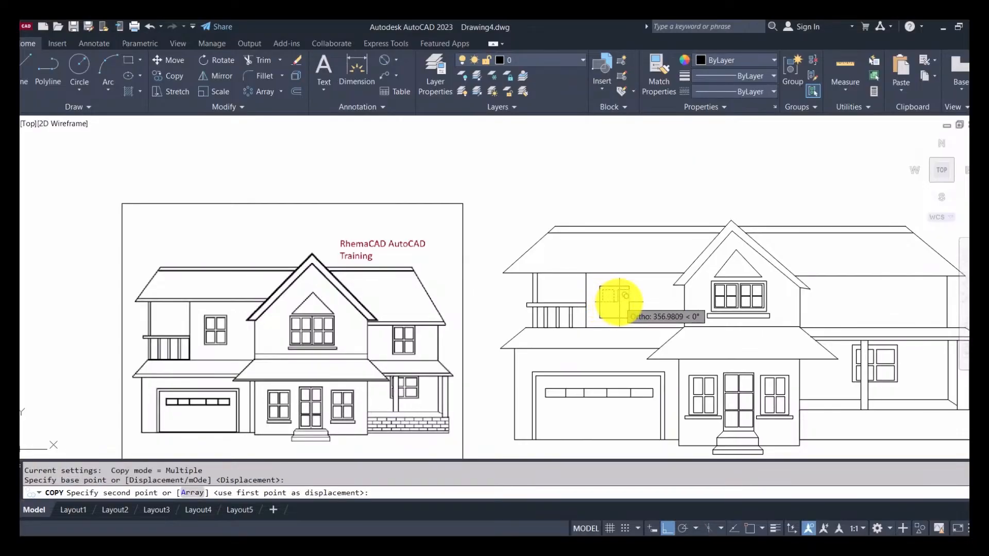
pyautogui.click(613, 302)
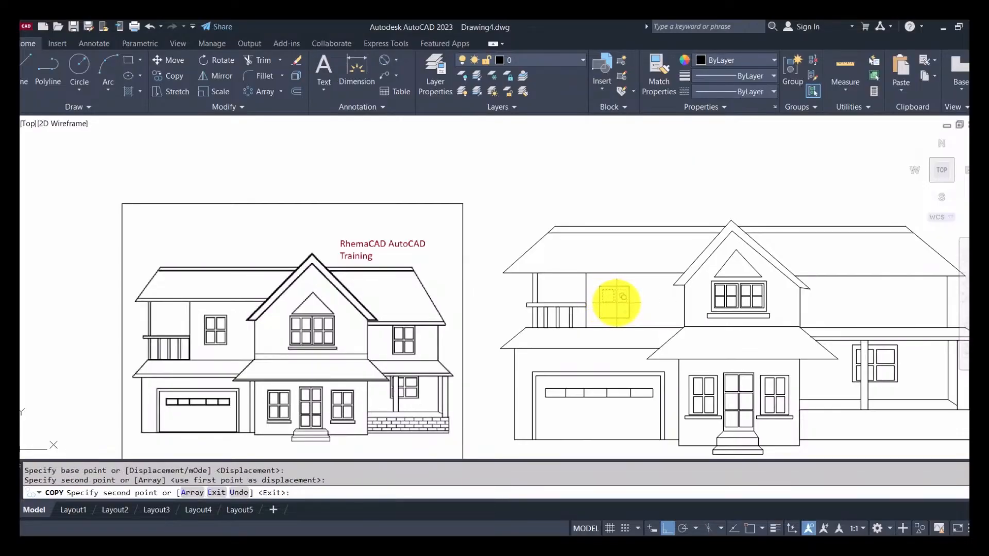
pyautogui.press('Escape')
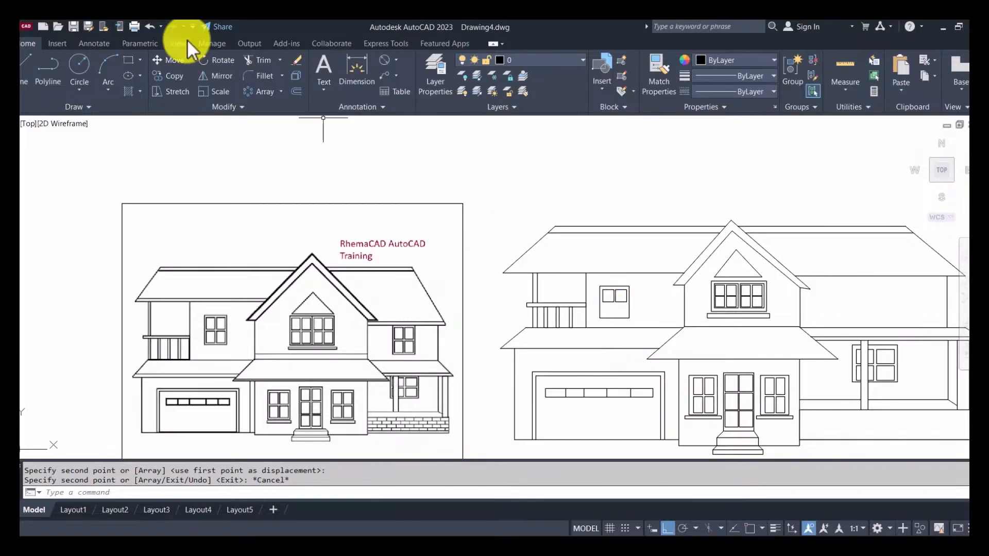
# Copy the two upper panes straight down to fill the lower half of the window.
pyautogui.click(178, 75)
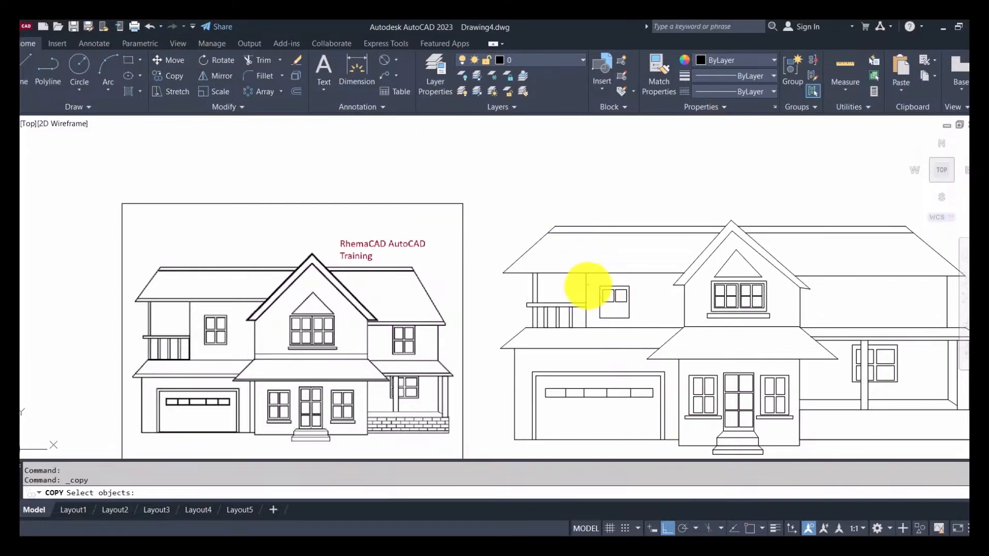
pyautogui.click(596, 303)
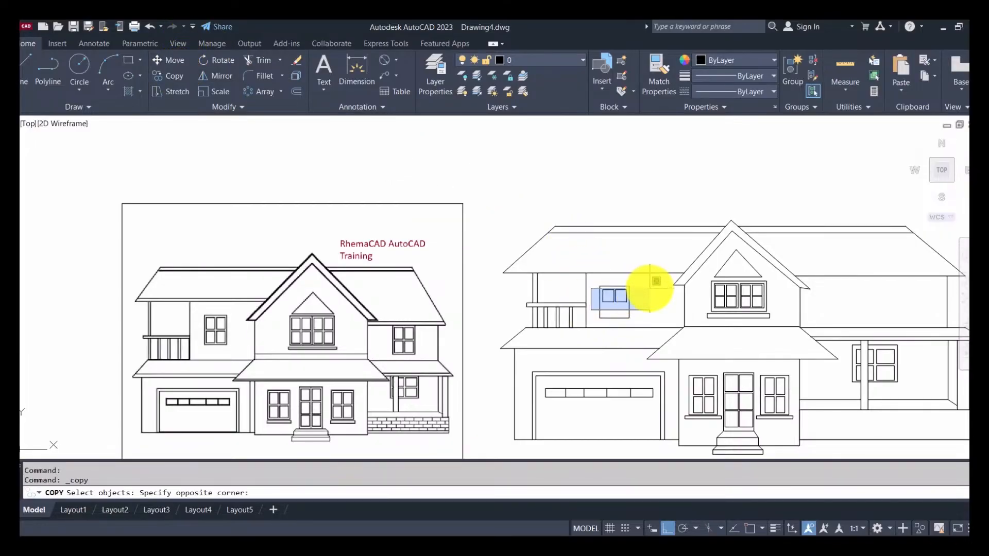
pyautogui.click(650, 288)
pyautogui.press('Return')
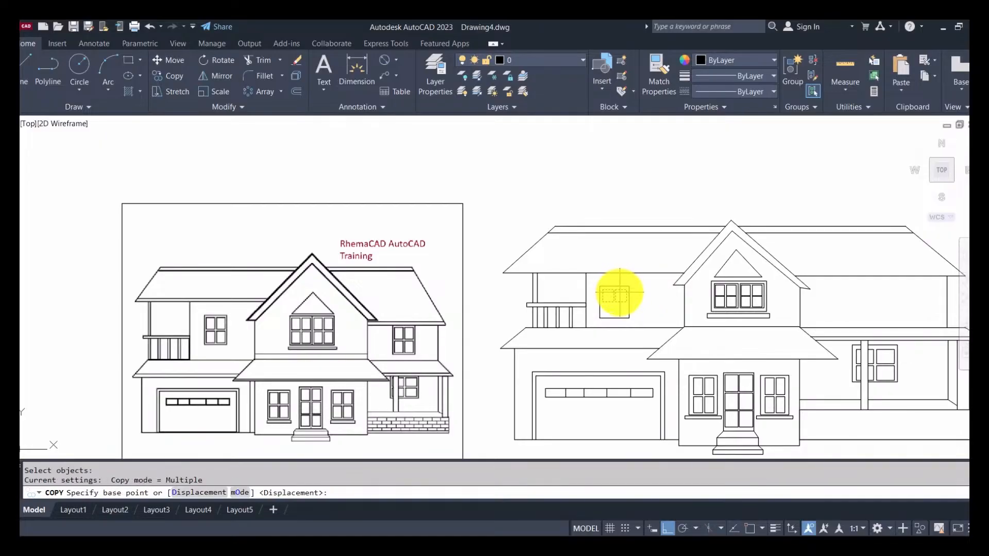
pyautogui.click(621, 292)
pyautogui.click(624, 304)
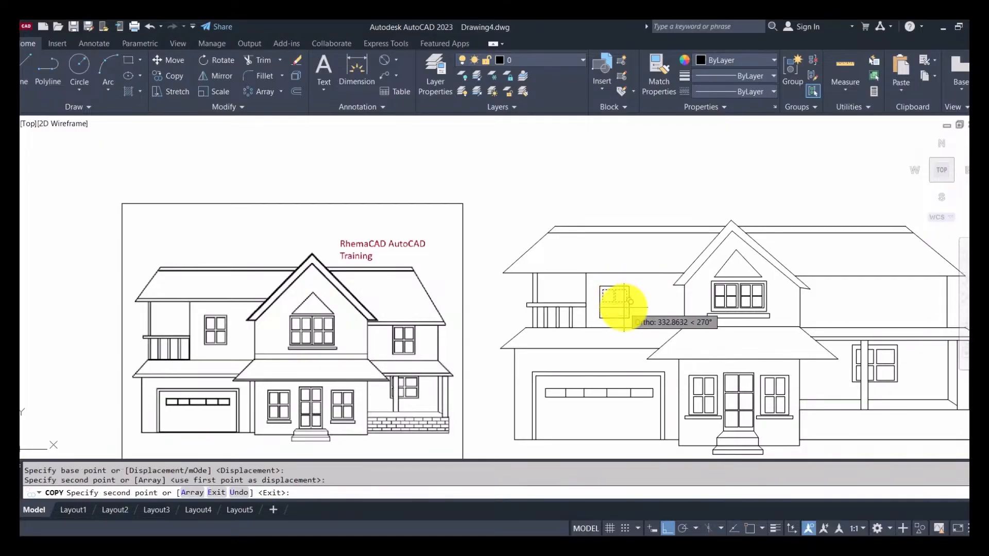
pyautogui.press('Escape')
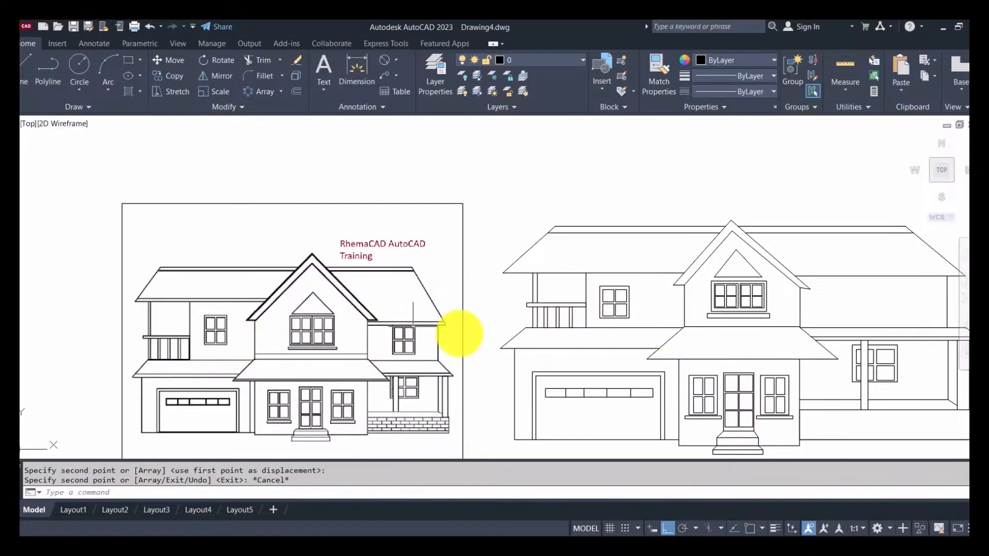
# With Ortho off, copy the complete four-pane window to the upper-storey wall on the right side of the central gable.
pyautogui.click(169, 75)
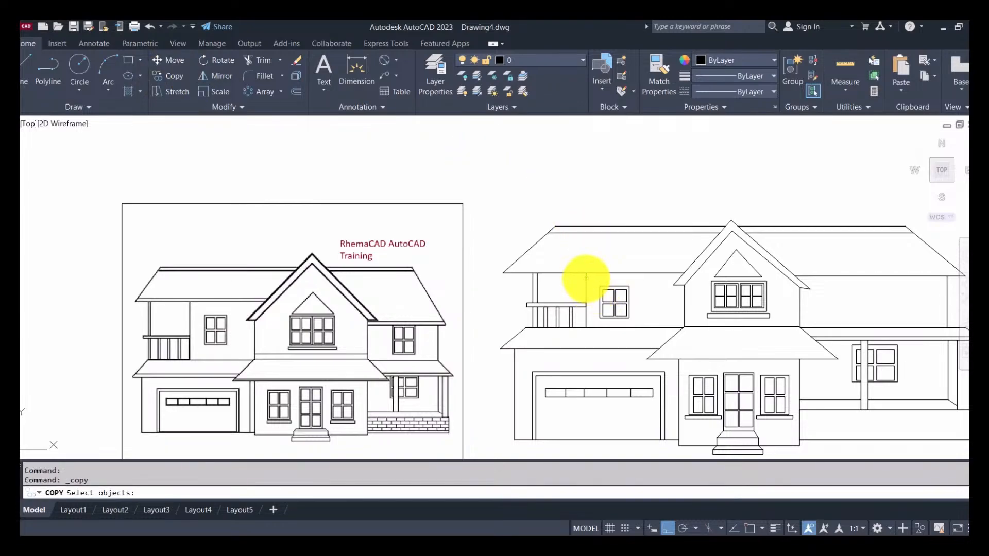
pyautogui.click(586, 278)
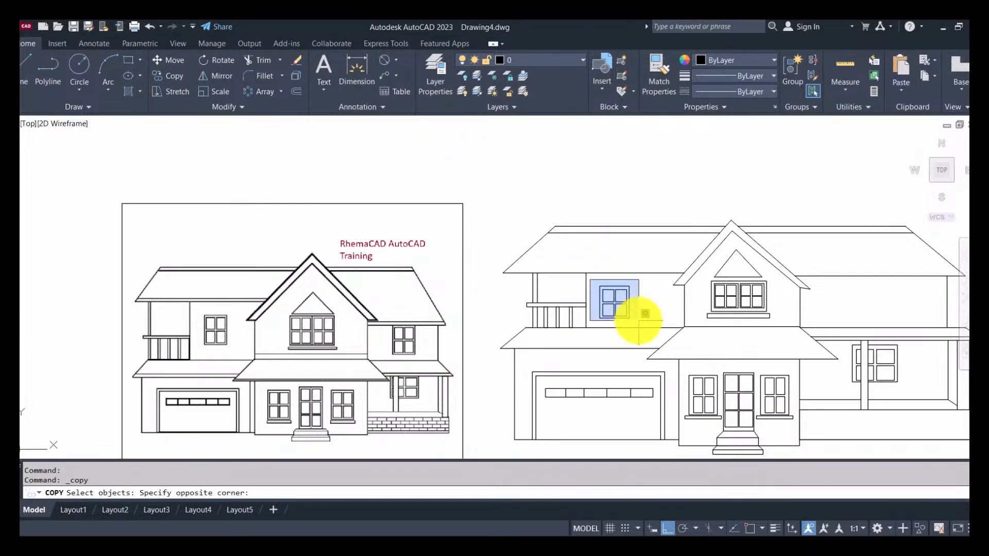
pyautogui.click(639, 321)
pyautogui.press('Return')
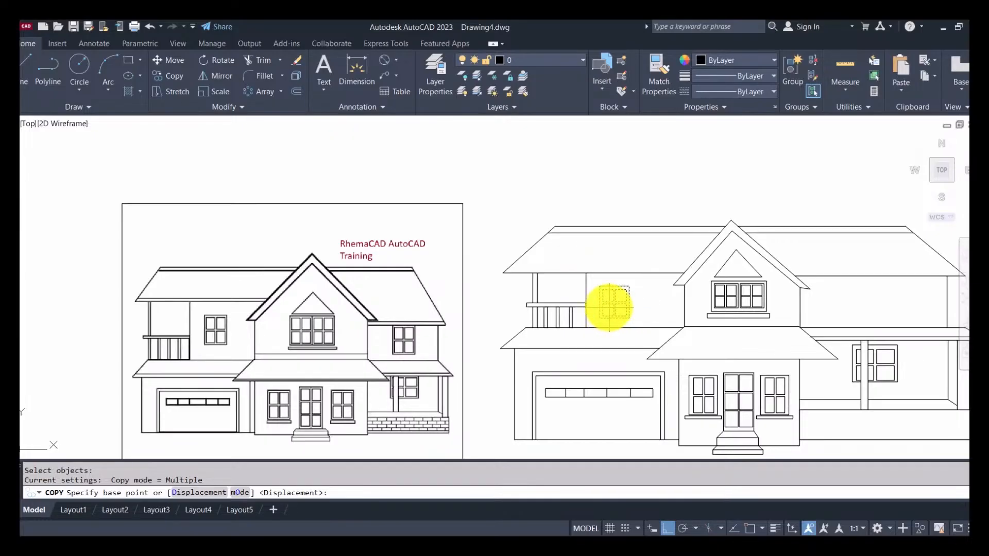
pyautogui.click(615, 308)
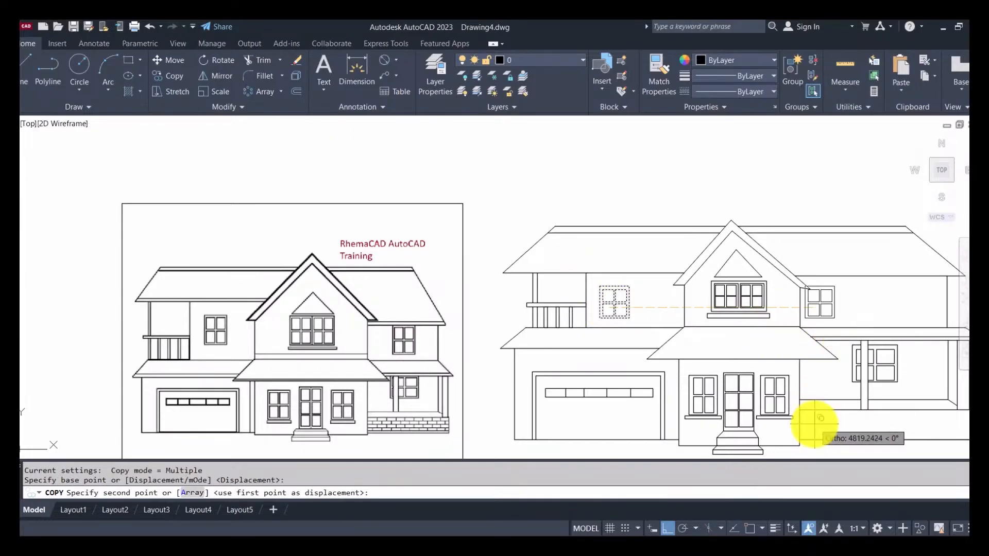
pyautogui.click(669, 528)
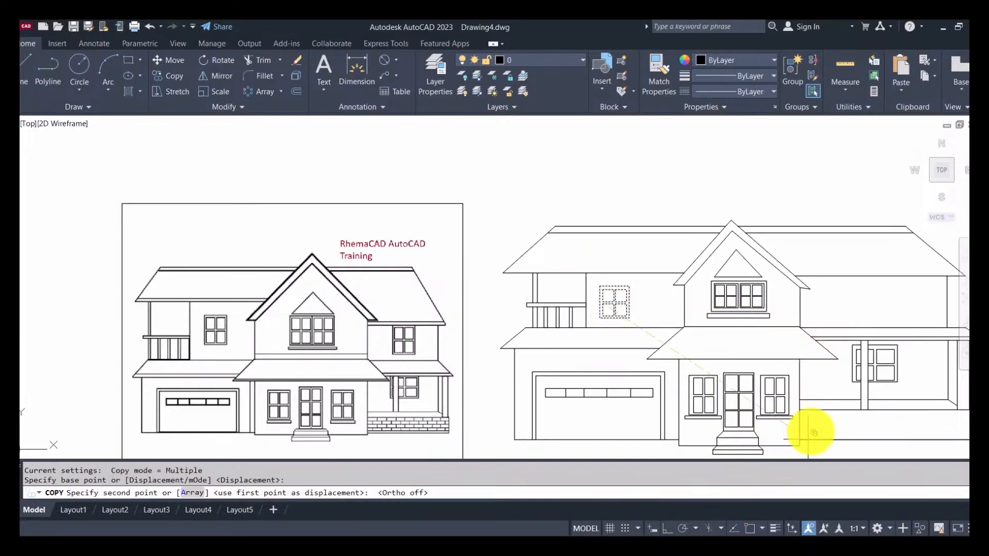
pyautogui.click(864, 296)
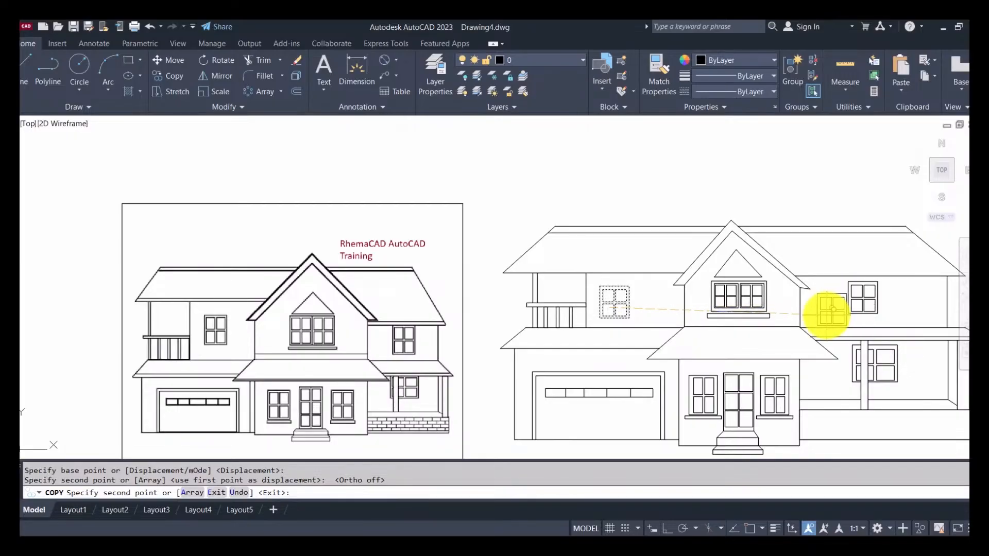
pyautogui.press('Escape')
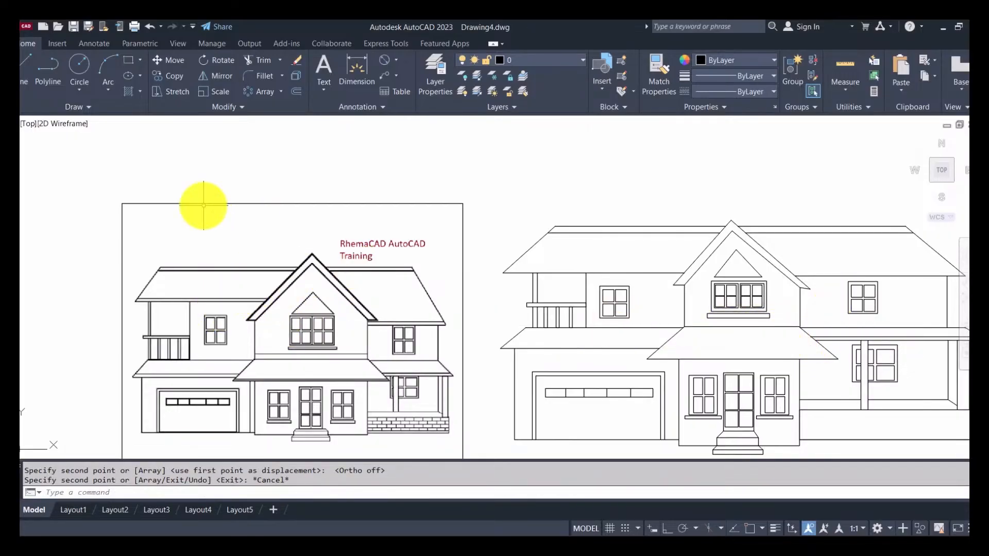
# With Ortho on, draw a horizontal line just above the left eave, from the gable's slope to beyond the roof's outer end.
pyautogui.click(27, 72)
pyautogui.click(686, 269)
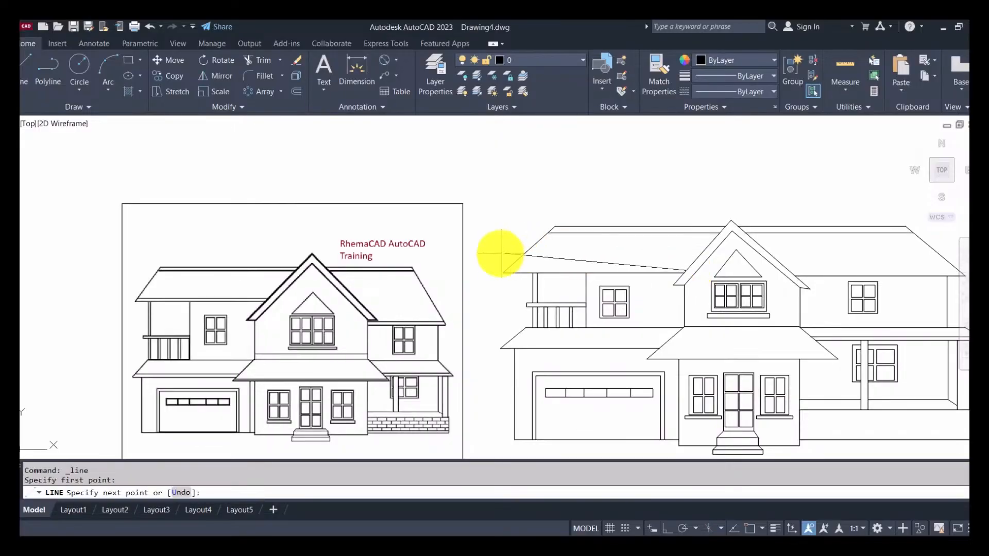
pyautogui.click(667, 529)
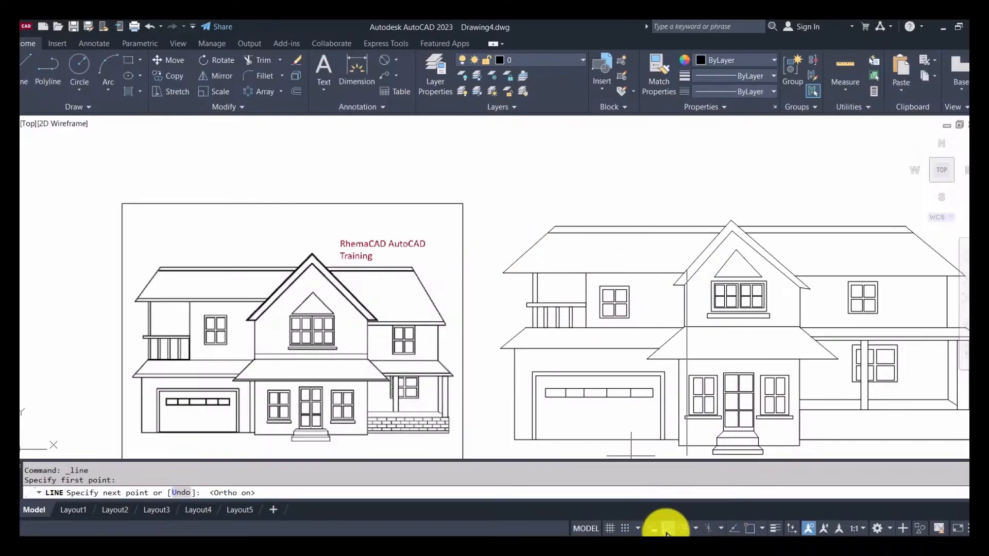
pyautogui.click(486, 270)
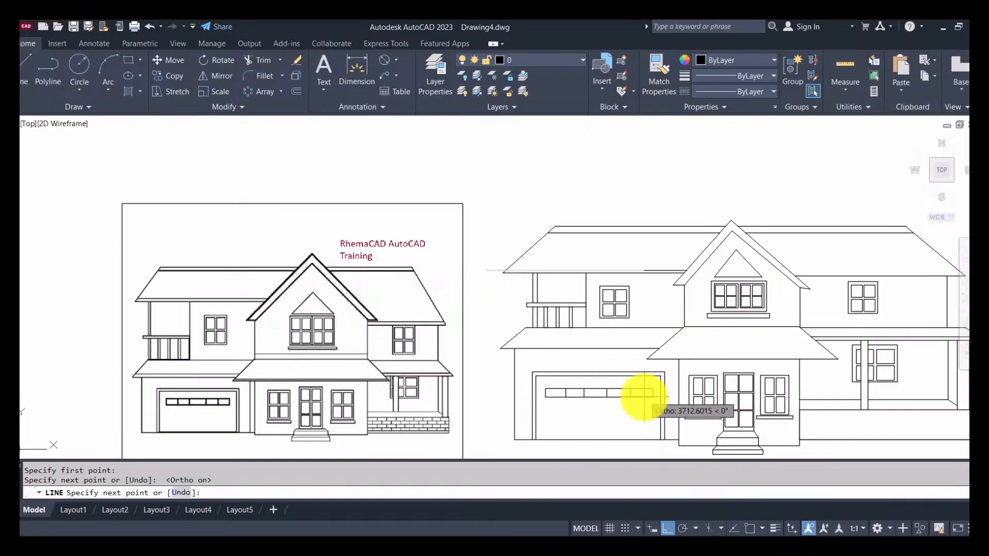
pyautogui.press('Return')
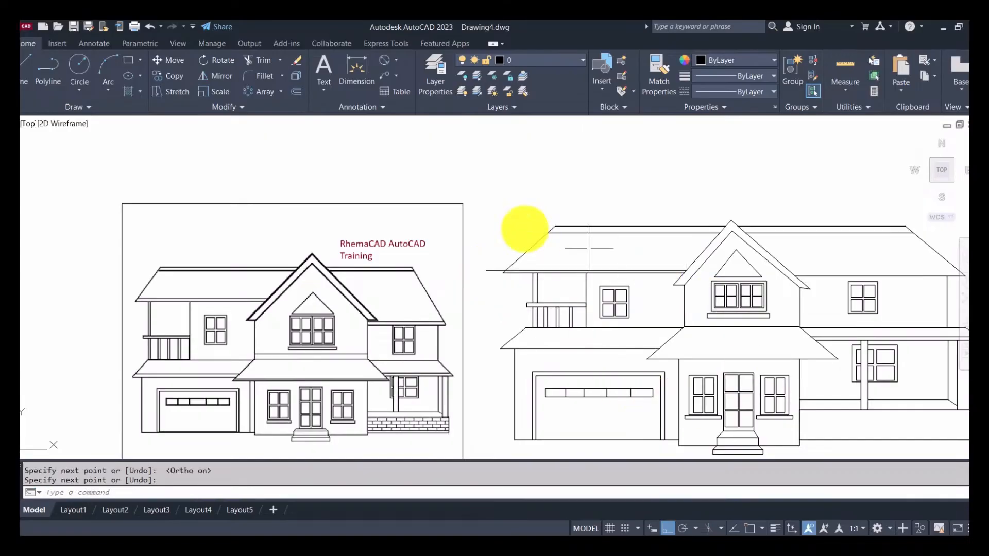
pyautogui.click(24, 64)
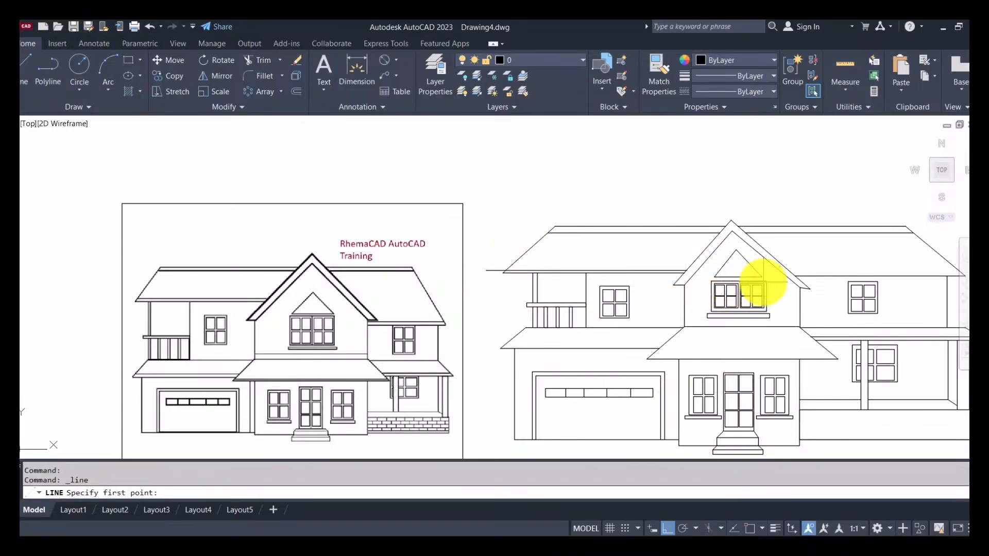
pyautogui.click(791, 271)
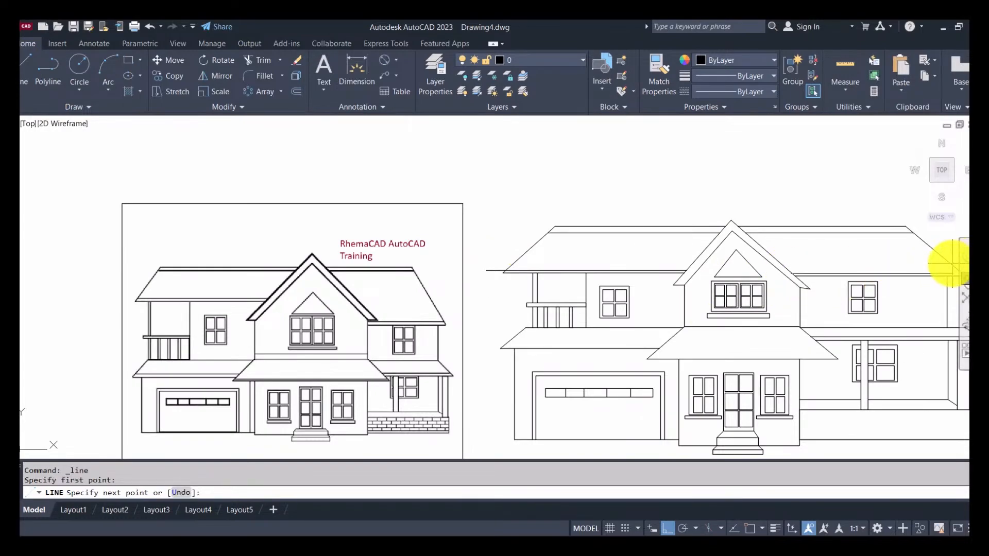
pyautogui.press('Escape')
# Draw a horizontal line just above the right eave, from the gable's slope to beyond the roof's outer end.
pyautogui.write('p')
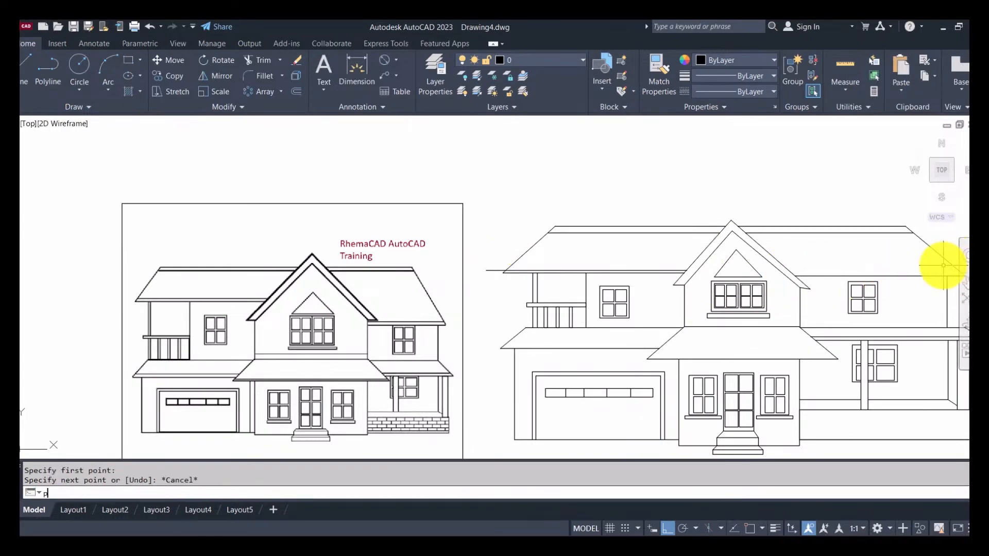
pyautogui.press('Return')
pyautogui.moveTo(943, 265); pyautogui.dragTo(831, 272)
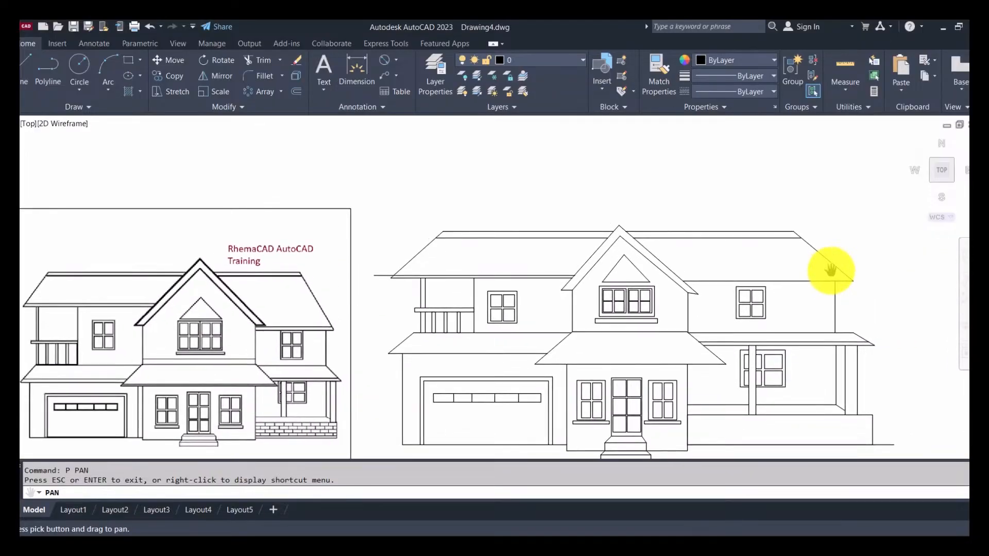
pyautogui.press('Escape')
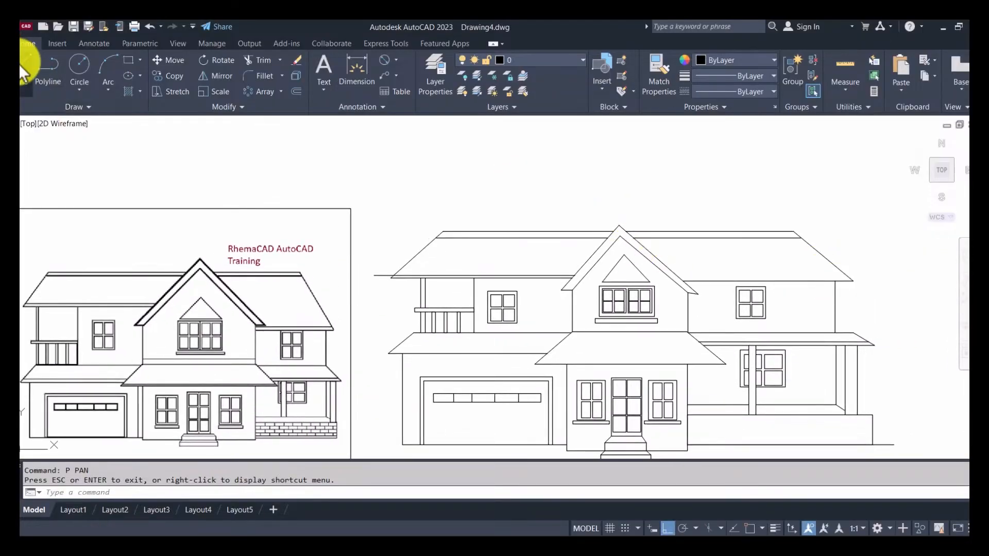
pyautogui.click(24, 72)
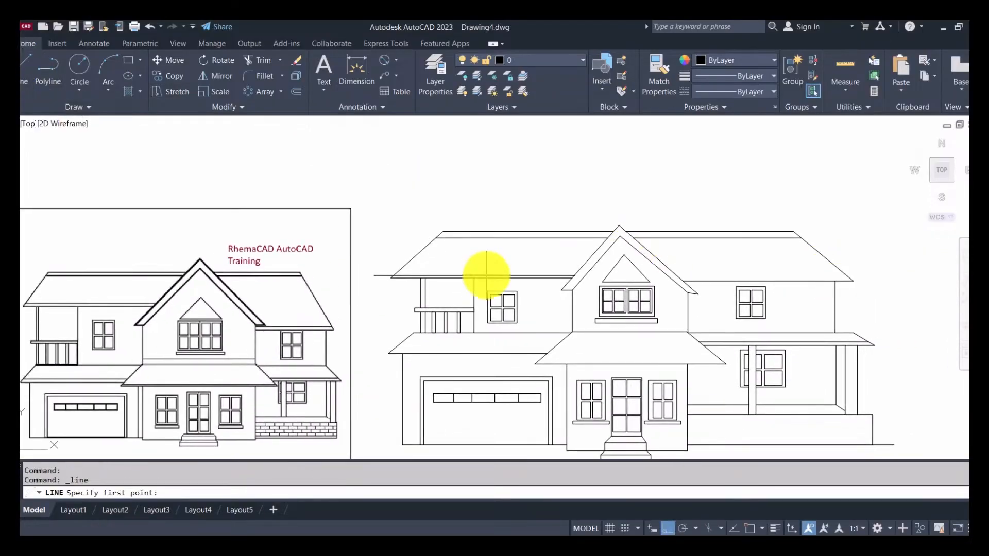
pyautogui.click(678, 278)
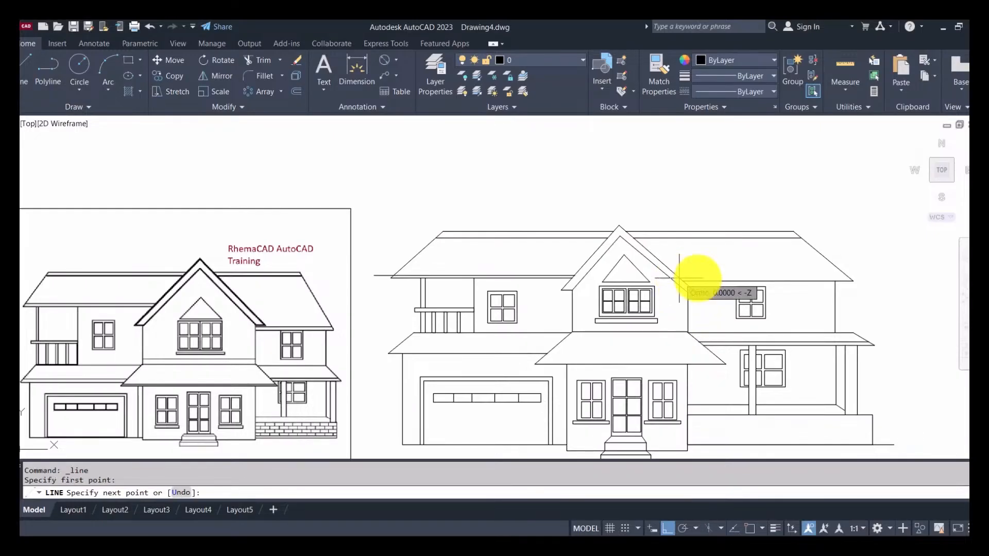
pyautogui.click(866, 278)
pyautogui.press('Escape')
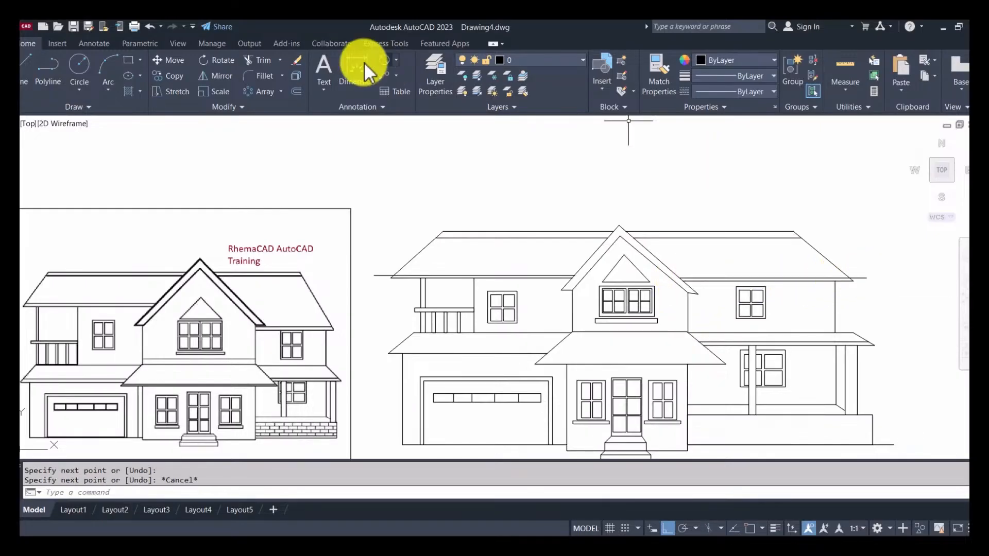
# Trim the ends of the two new eave lines that project past the sloping outer roof edges.
pyautogui.click(265, 63)
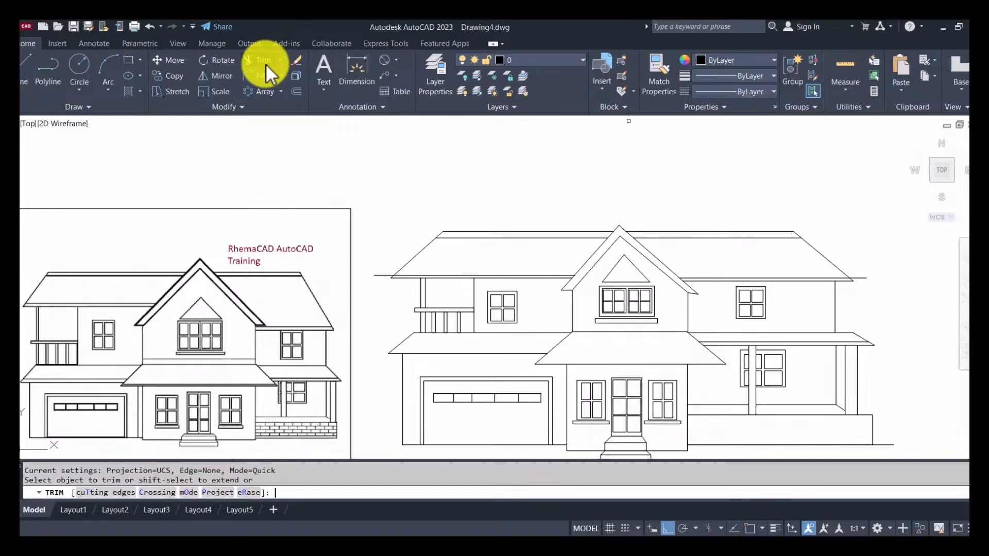
pyautogui.click(751, 303)
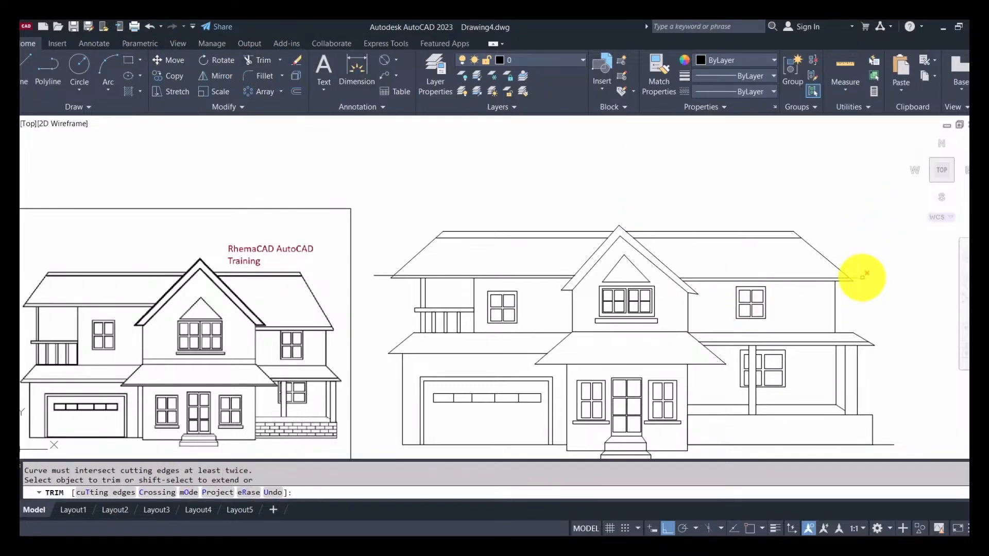
pyautogui.click(866, 276)
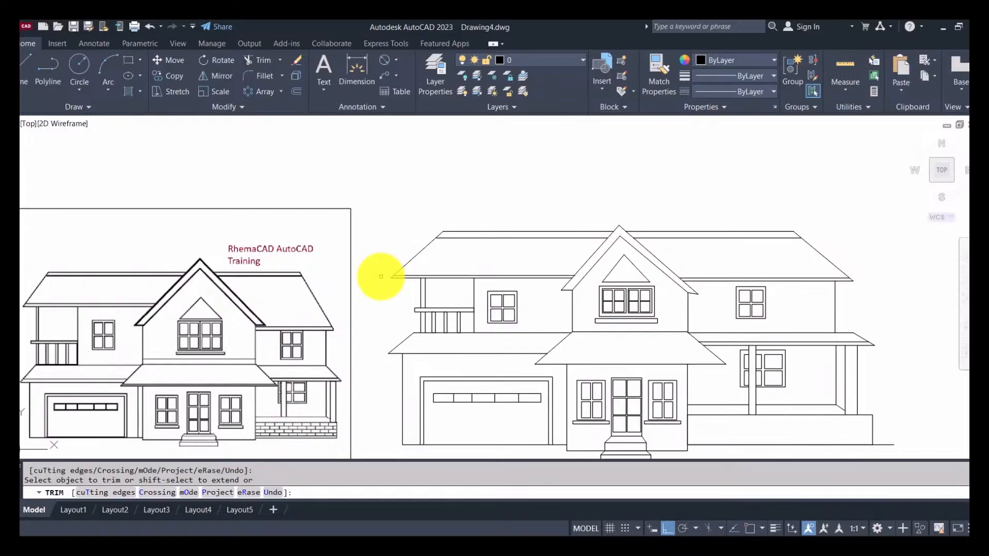
pyautogui.press('Escape')
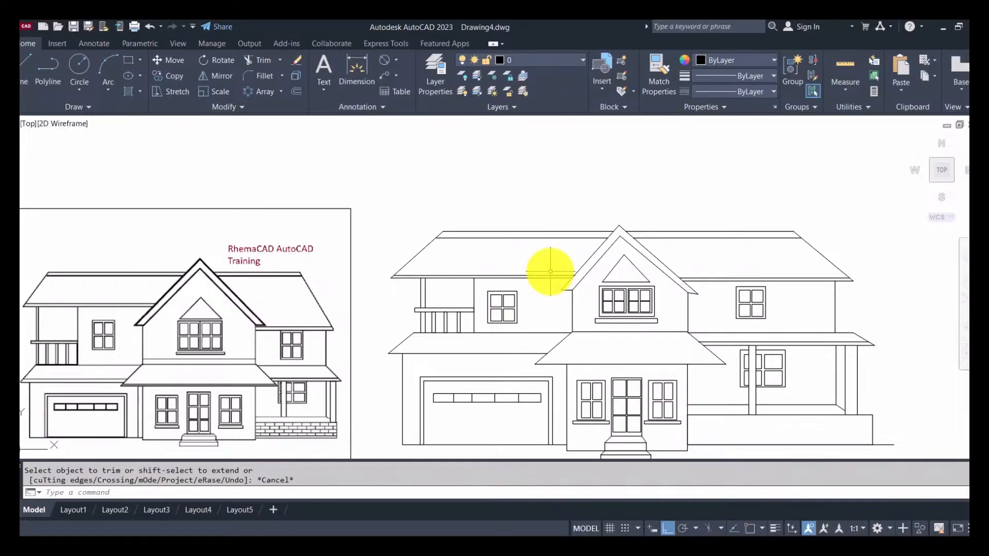
# Examine the whole house elevation side by side with the reference image.
pyautogui.scroll(-2, 550, 272)
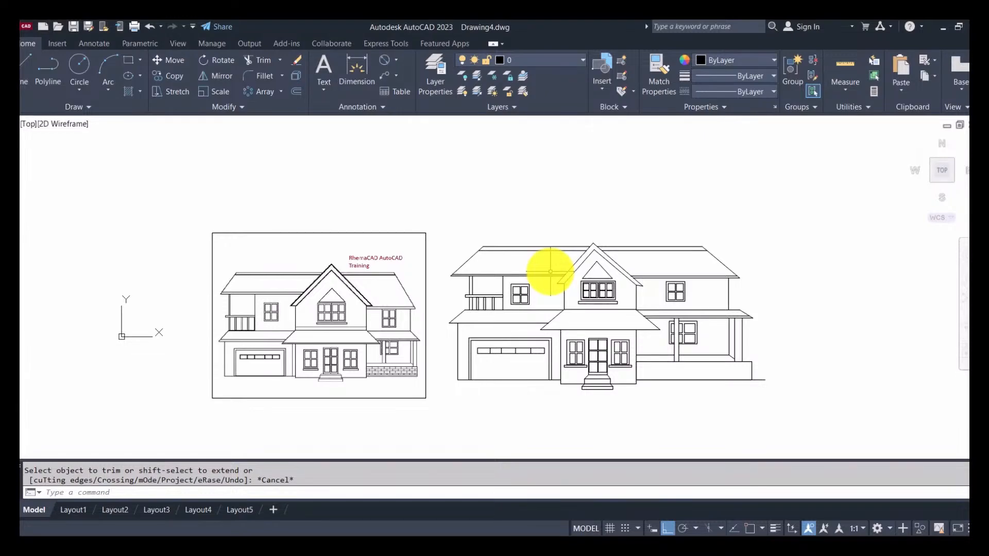
pyautogui.press('Escape')
pyautogui.write('z')
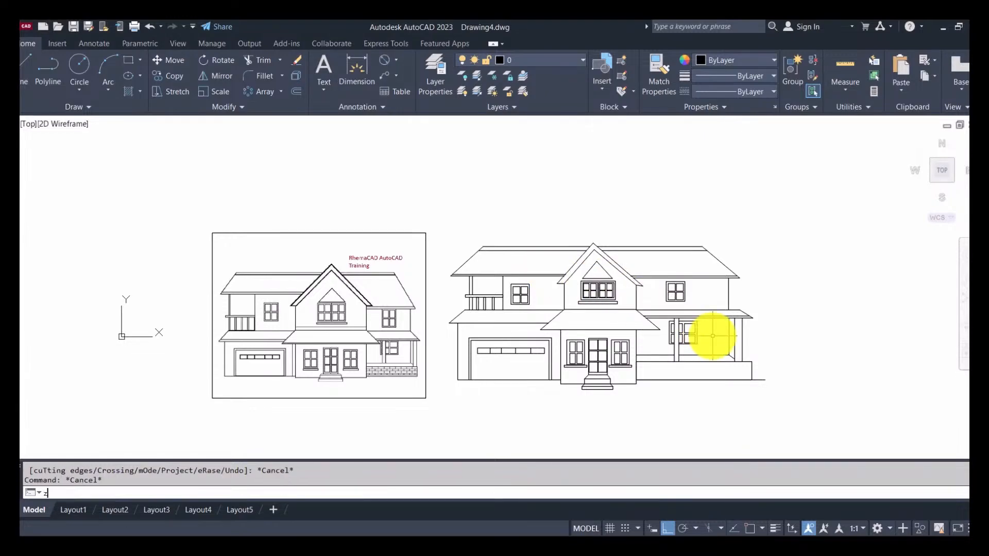
pyautogui.press('Return')
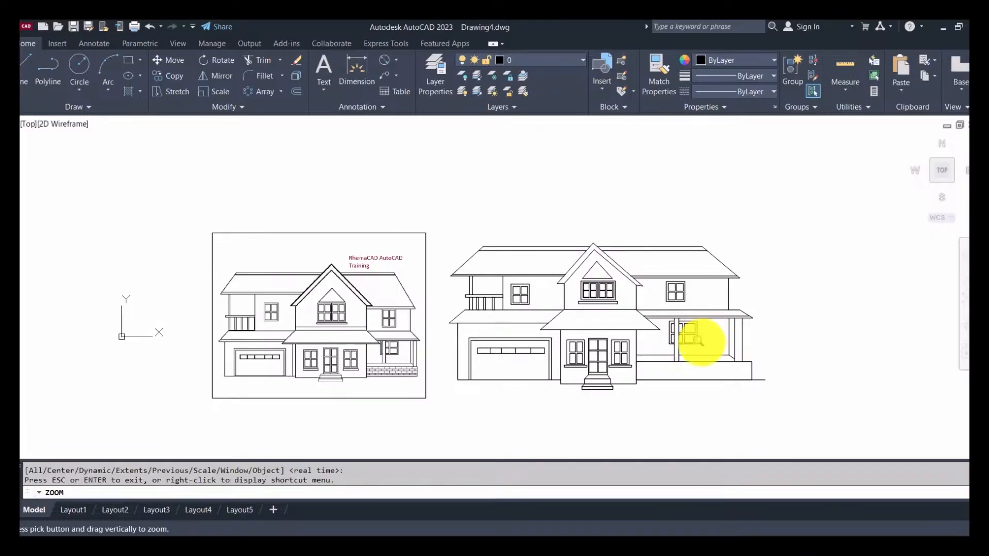
pyautogui.moveTo(697, 342)
pyautogui.mouseDown()
pyautogui.moveTo(721, 282)
pyautogui.moveTo(755, 251)
pyautogui.mouseUp()
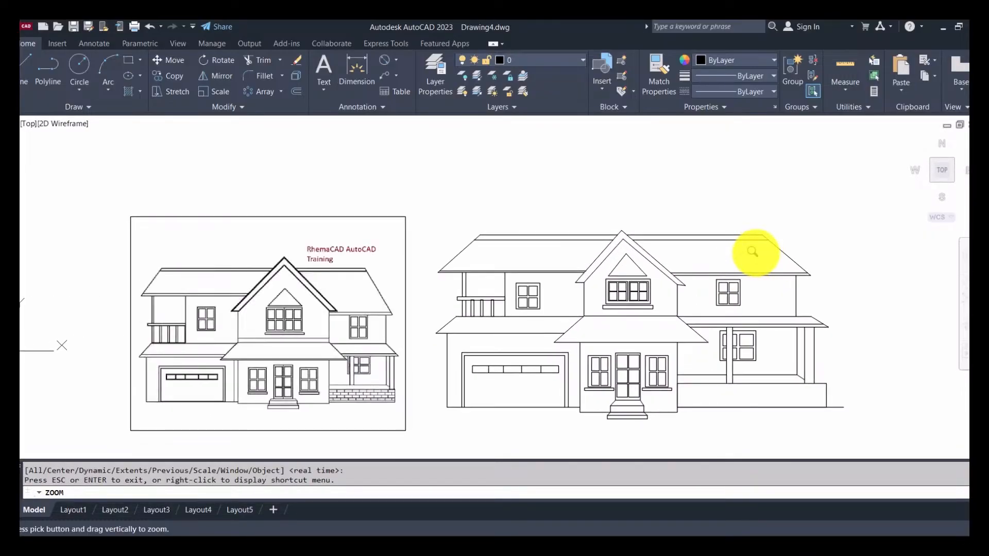
pyautogui.press('Escape')
pyautogui.write('p')
pyautogui.press('Return')
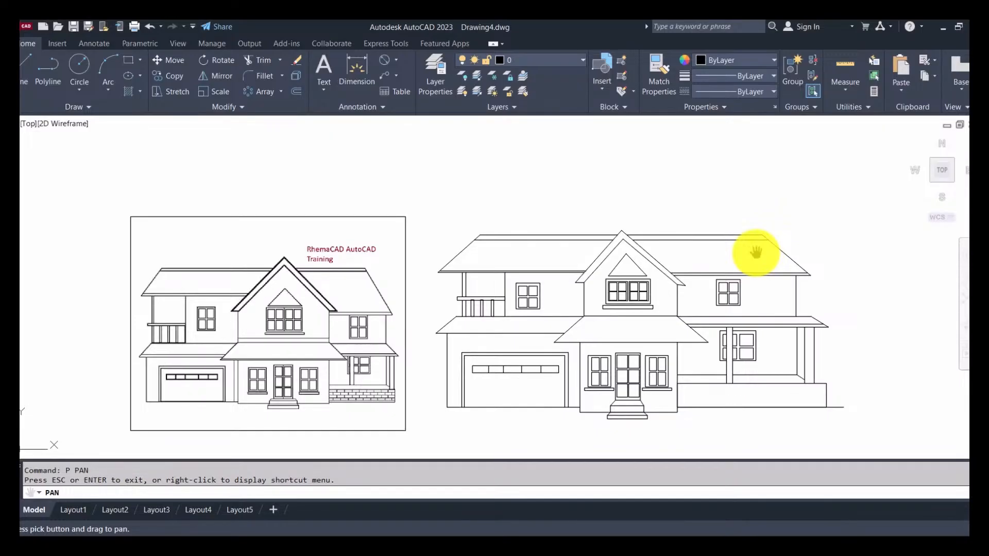
pyautogui.moveTo(754, 250); pyautogui.dragTo(733, 218)
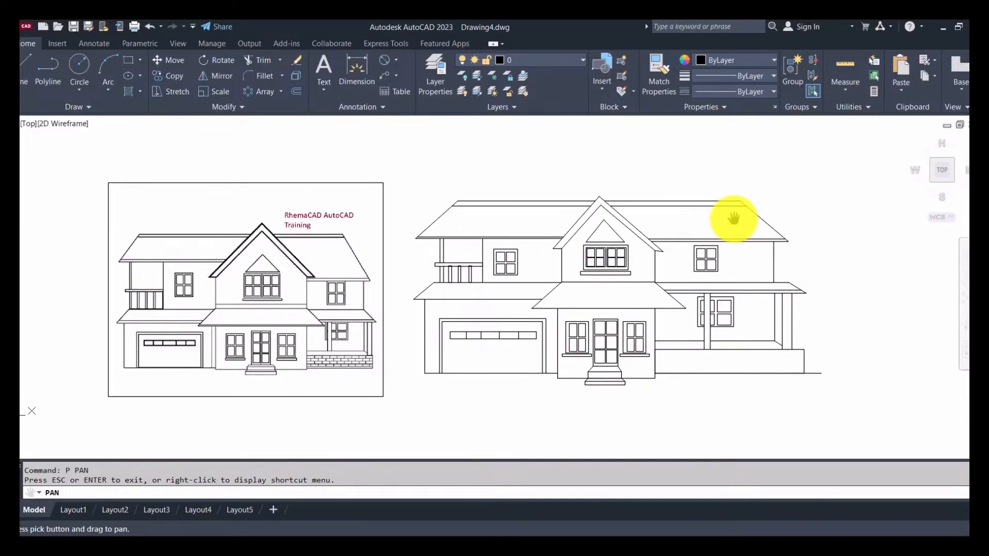
pyautogui.press('Escape')
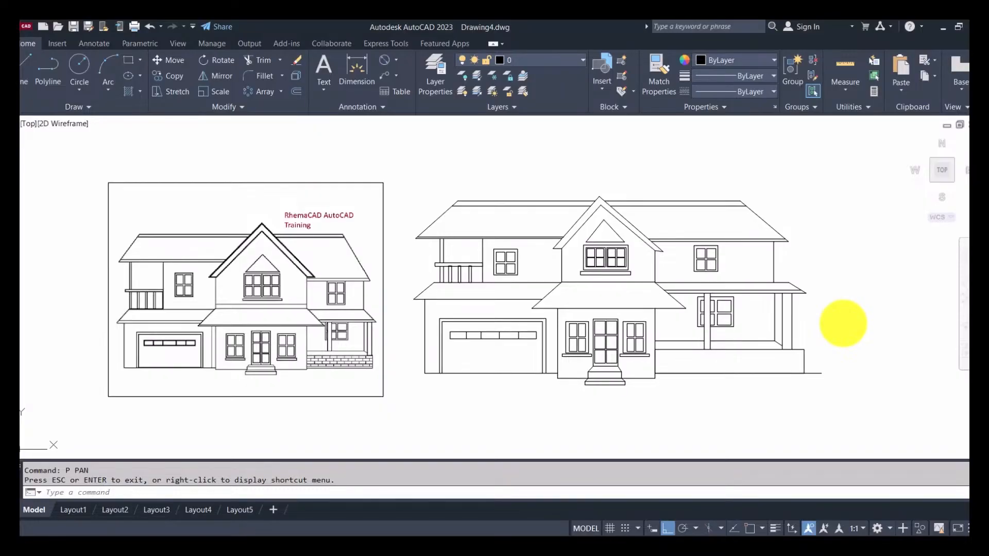
pyautogui.press('Escape')
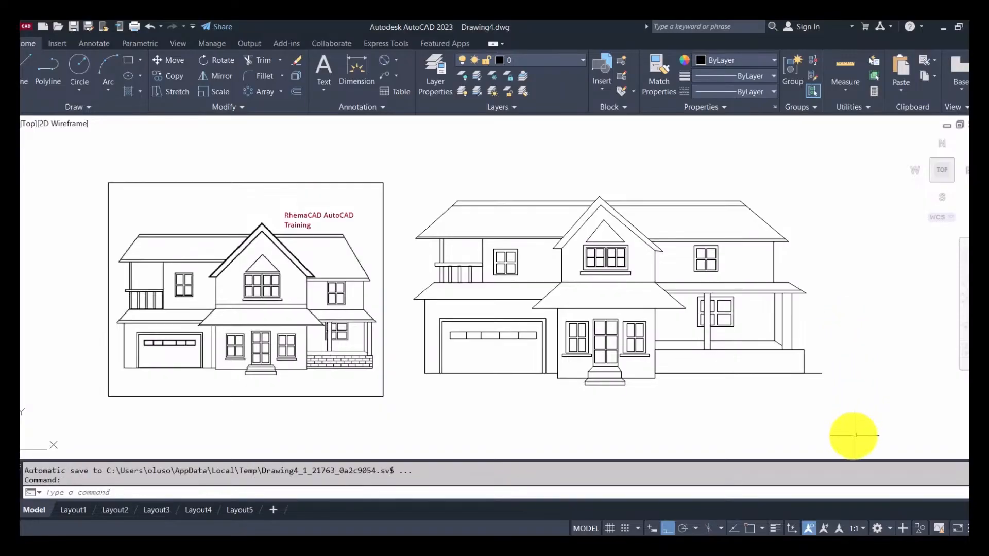